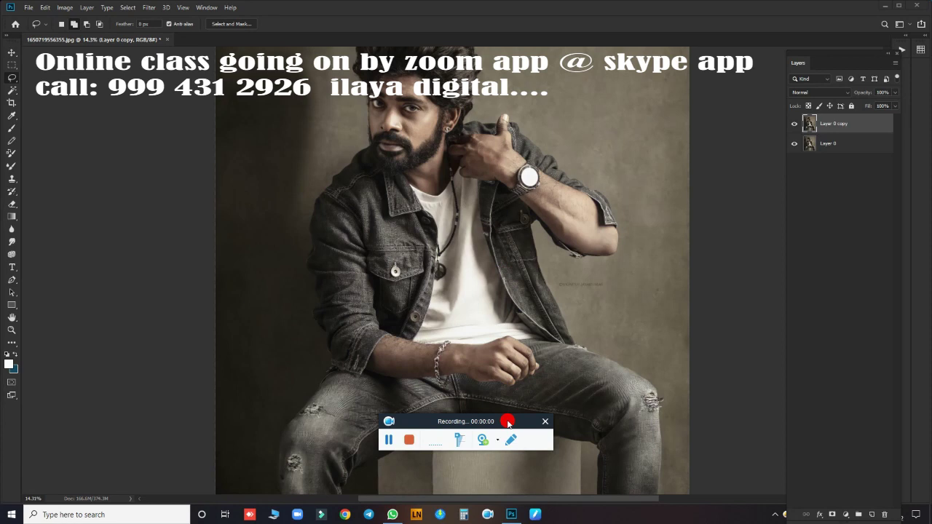
- Re-dock the Layers panel and check the 6825 × 8533 px image size without changing it
drag(508, 424, 721, 500)
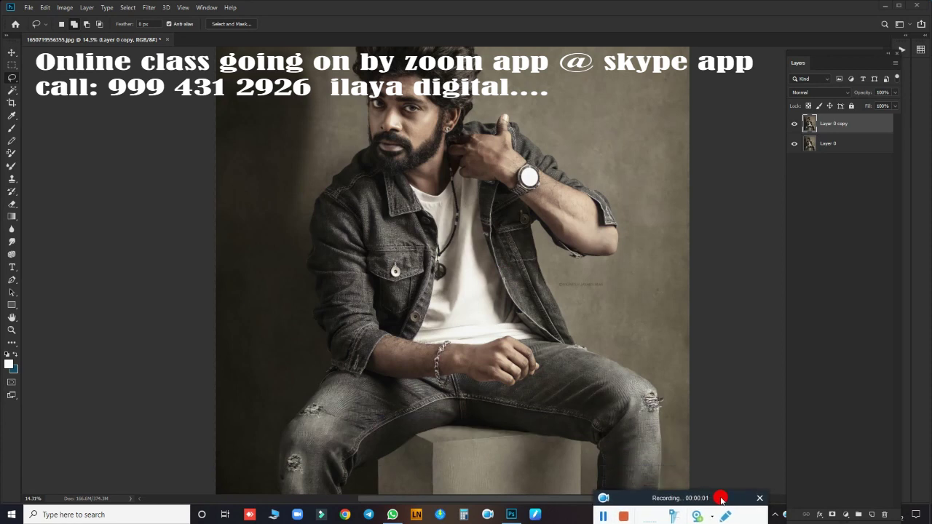
drag(834, 59, 794, 71)
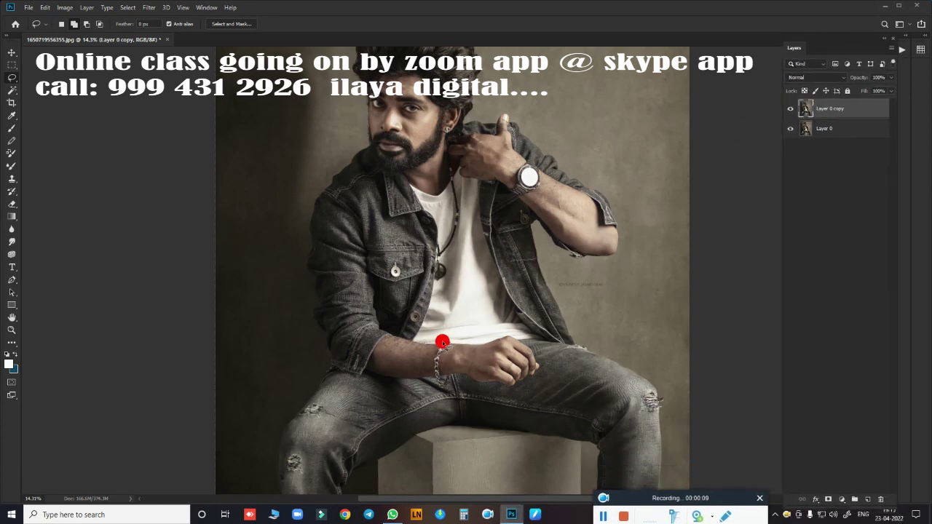
scroll(676, 145, down, 2)
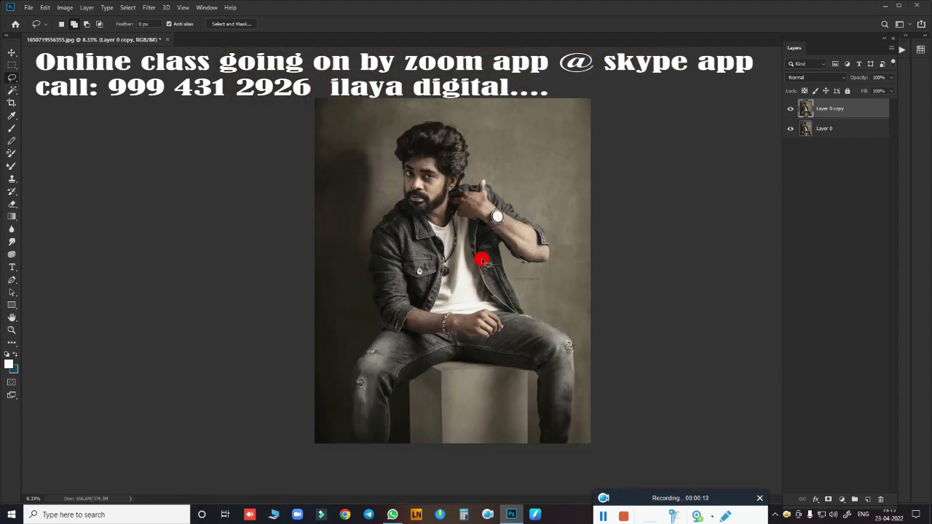
key(ctrl+alt+i)
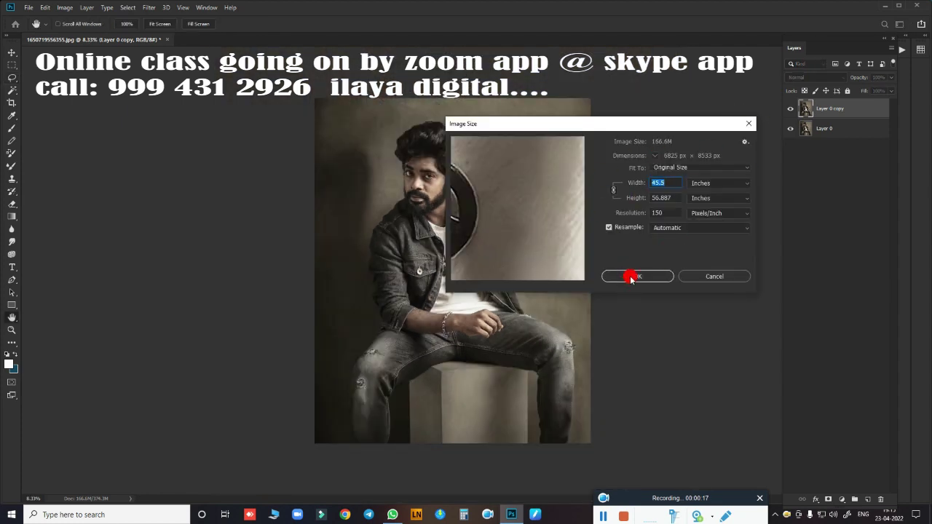
click(631, 277)
- Switch to the Lasso tool and zoom in on the man's face
key(l)
scroll(441, 264, up, 2)
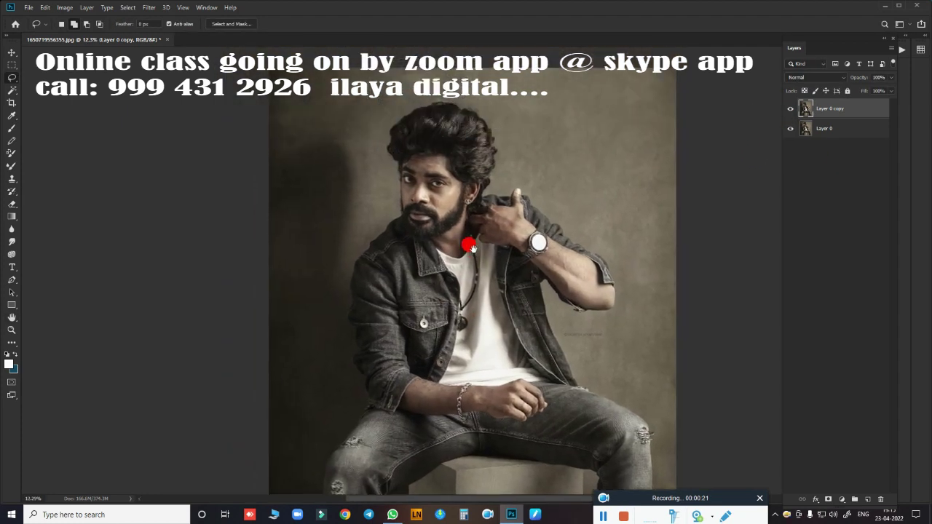
scroll(468, 245, up, 3)
scroll(503, 260, up, 2)
scroll(487, 327, up, 1)
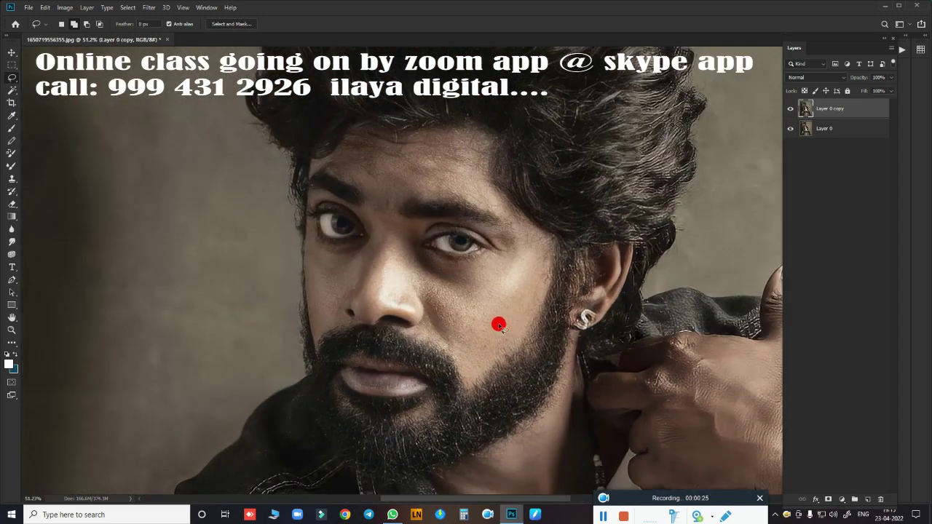
scroll(499, 325, down, 1)
- Lasso around the face along hairline, jaw and beard, closing around head and neck
mouse_move(431, 165)
mouse_down()
mouse_move(339, 264)
mouse_move(375, 333)
mouse_up()
drag(455, 163, 360, 192)
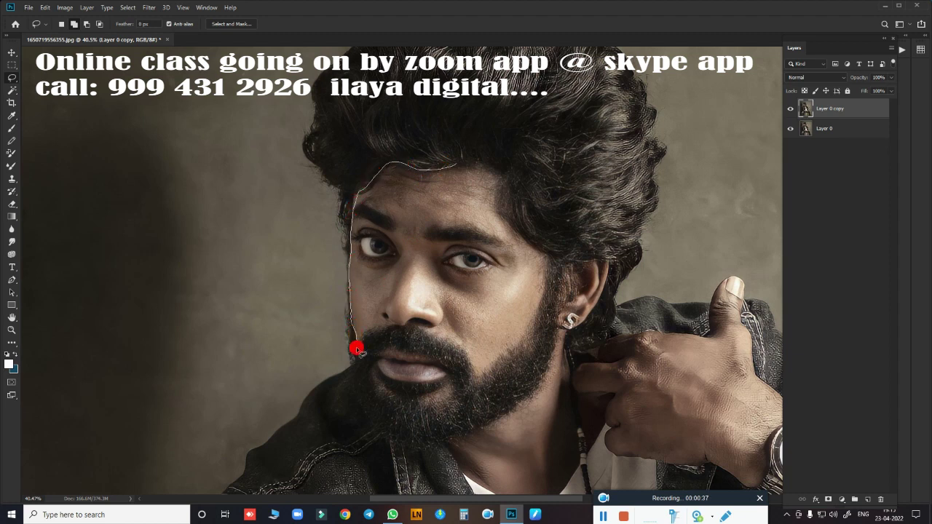
mouse_move(356, 349)
mouse_down()
mouse_move(375, 416)
mouse_move(447, 457)
mouse_up()
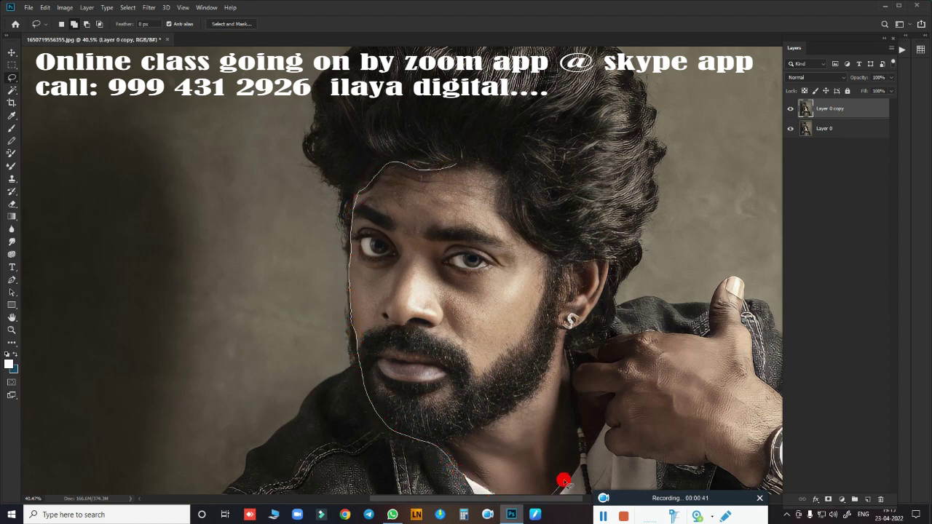
mouse_move(564, 482)
mouse_down()
mouse_move(607, 408)
mouse_move(576, 381)
mouse_move(576, 323)
mouse_move(593, 261)
mouse_move(525, 235)
mouse_move(474, 170)
mouse_up()
key(ctrl+minus)
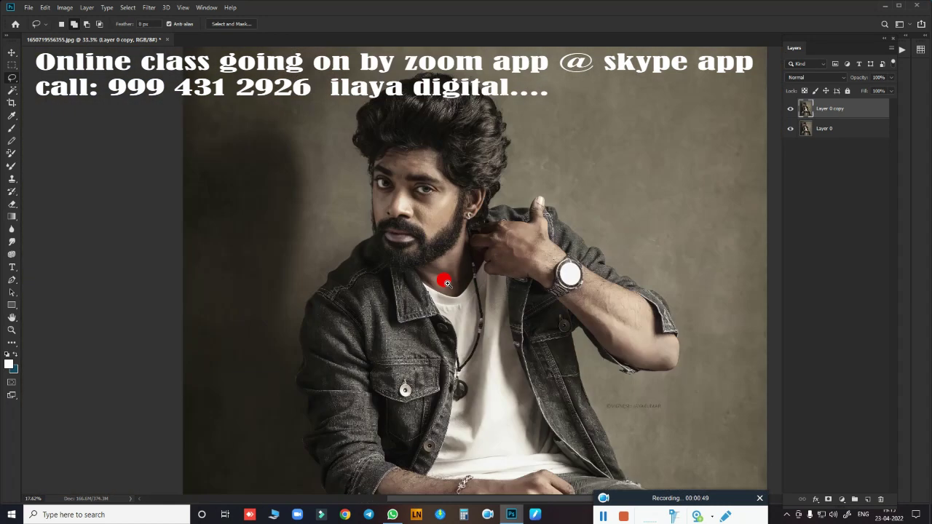
drag(445, 282, 474, 291)
- Add the raised hand and the resting forearm with the watch to the selection
key(ctrl+plus)
mouse_move(489, 245)
mouse_down()
mouse_move(483, 214)
mouse_move(434, 292)
mouse_move(491, 264)
mouse_move(471, 210)
mouse_move(555, 170)
mouse_move(543, 202)
mouse_move(557, 173)
mouse_move(572, 233)
mouse_move(569, 223)
mouse_move(694, 306)
mouse_move(725, 387)
mouse_move(631, 357)
mouse_move(580, 298)
mouse_move(491, 254)
mouse_move(517, 316)
mouse_move(454, 243)
mouse_move(470, 240)
mouse_up()
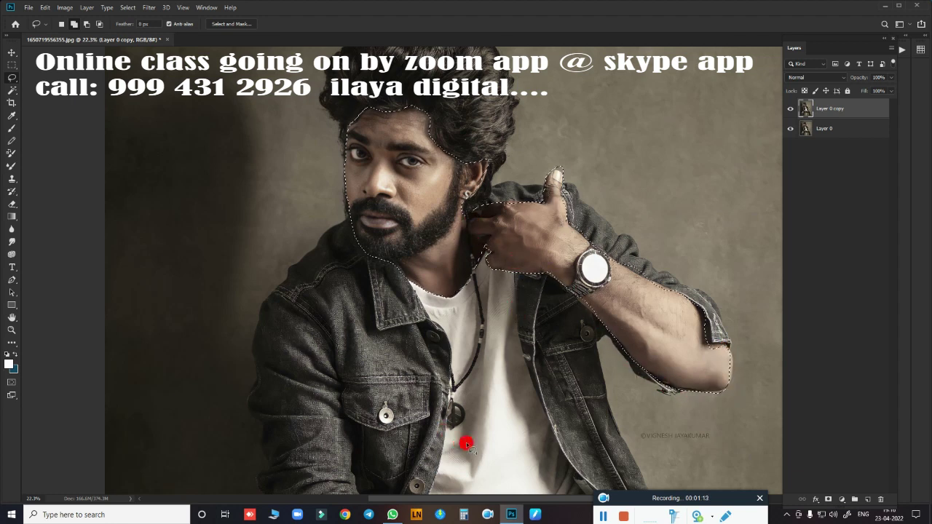
scroll(485, 416, down, 5)
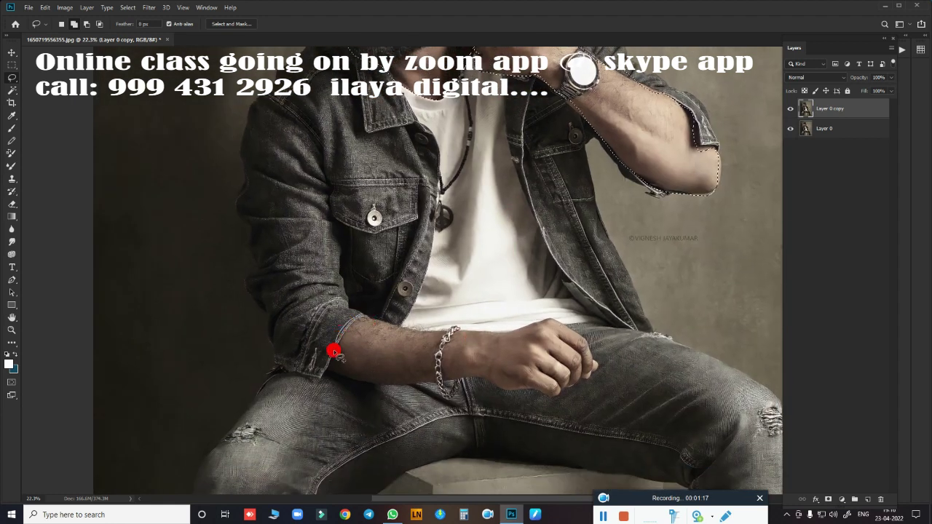
mouse_move(334, 351)
mouse_down()
mouse_move(406, 386)
mouse_move(499, 389)
mouse_up()
mouse_move(571, 388)
mouse_down()
mouse_move(575, 333)
mouse_move(370, 319)
mouse_up()
scroll(415, 357, up, 3)
scroll(467, 287, up, 3)
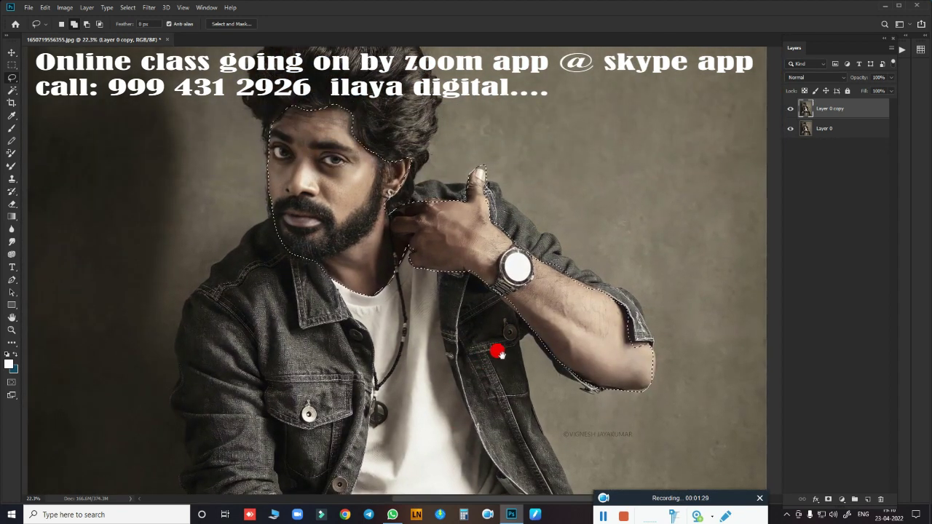
scroll(503, 335, up, 1)
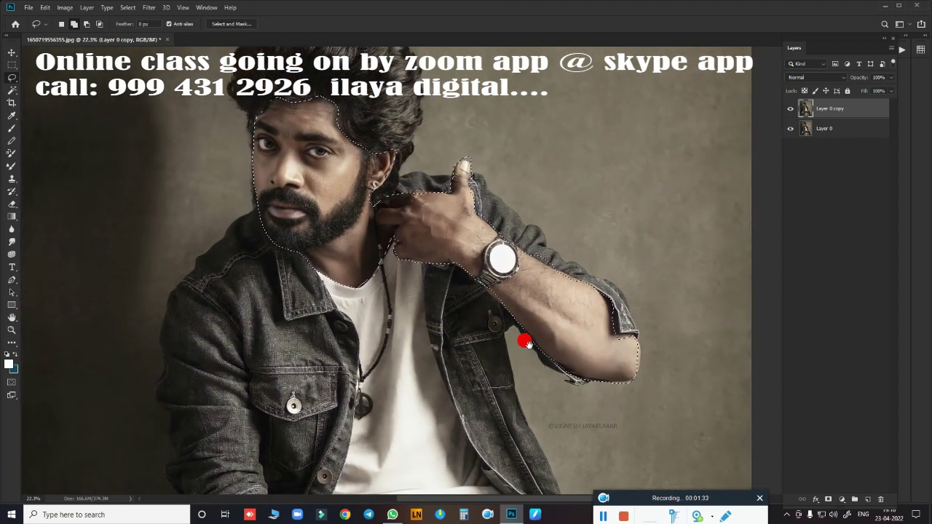
scroll(524, 340, down, 1)
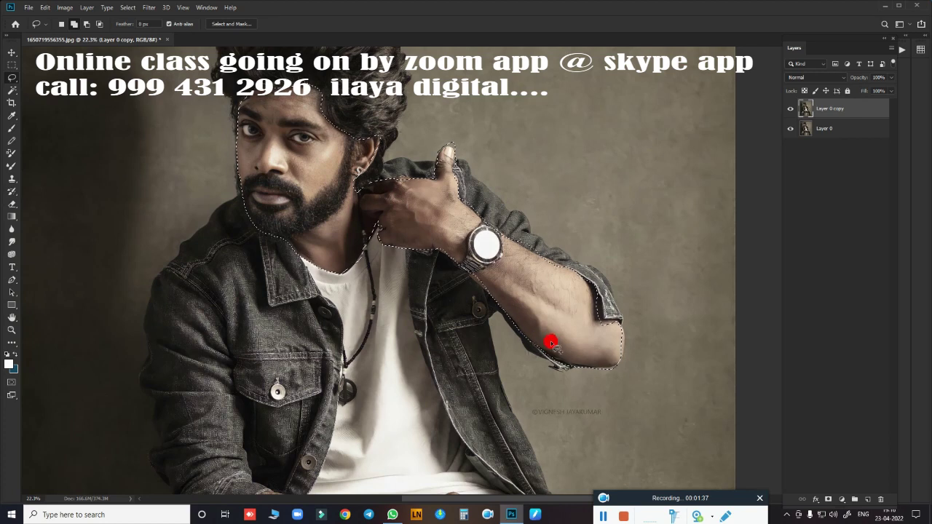
scroll(552, 344, down, 2)
scroll(549, 331, down, 1)
scroll(549, 331, down, 2)
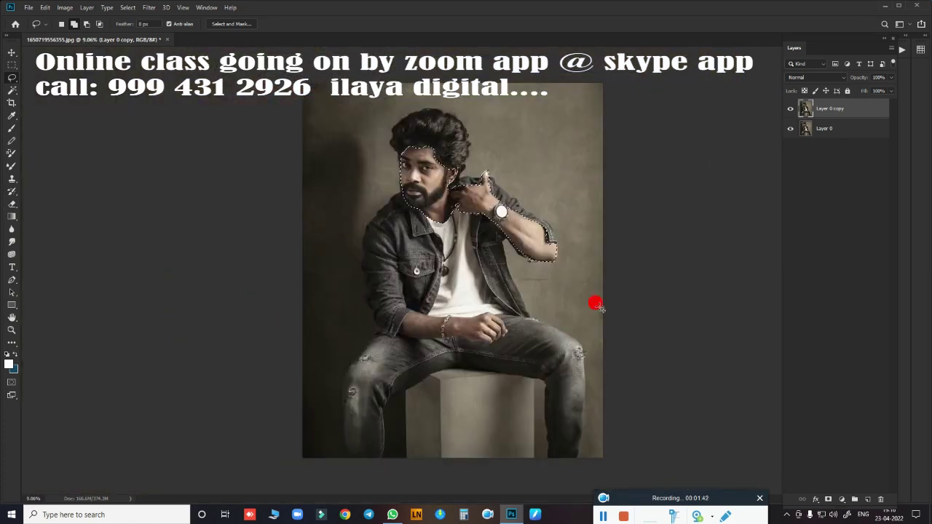
- Deselect and restore the face selection, then hide and reshow the Layer 0 copy
key(ctrl+d)
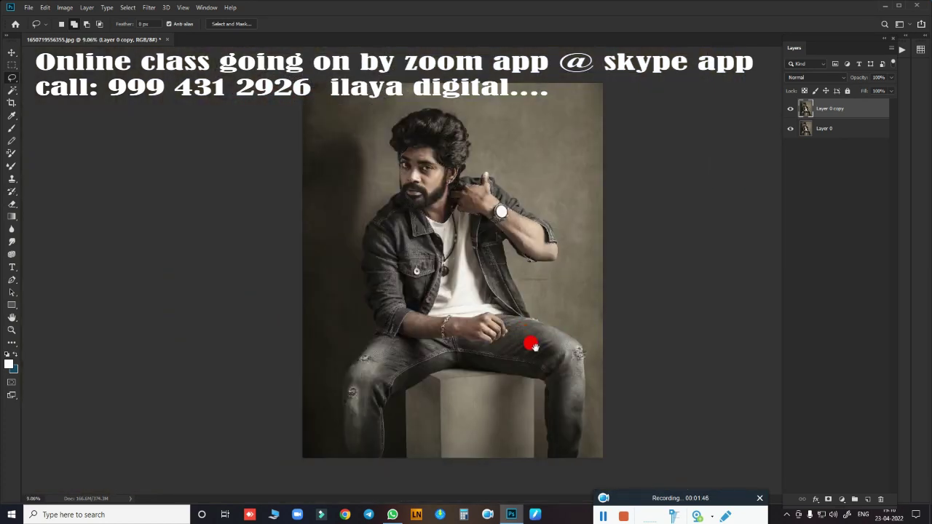
key(ctrl+z)
key(ctrl+comma)
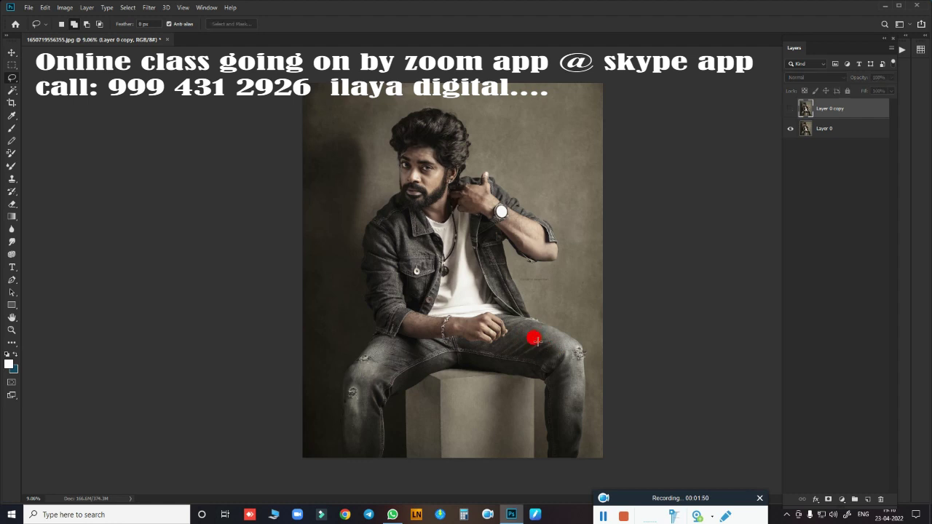
click(791, 113)
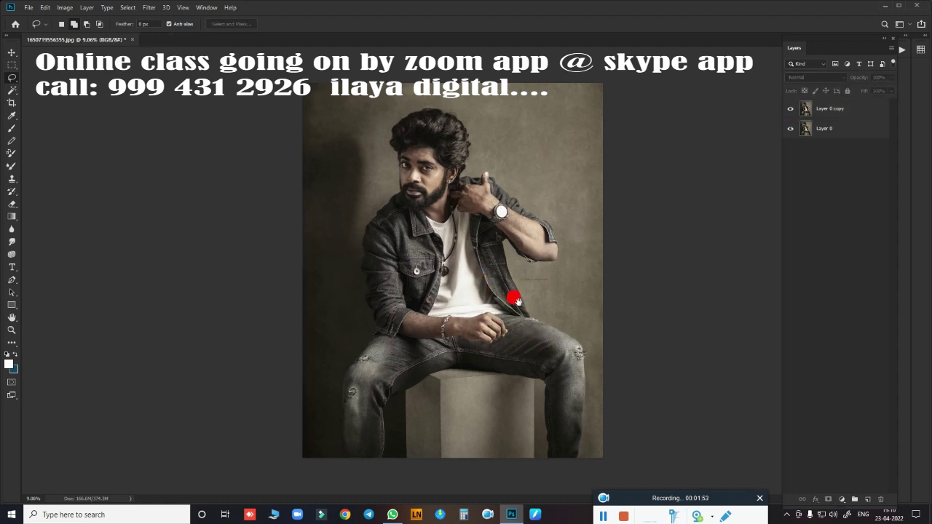
- Zoom the view and switch to the Pen tool and back to Lasso
scroll(508, 308, up, 3)
scroll(478, 218, up, 2)
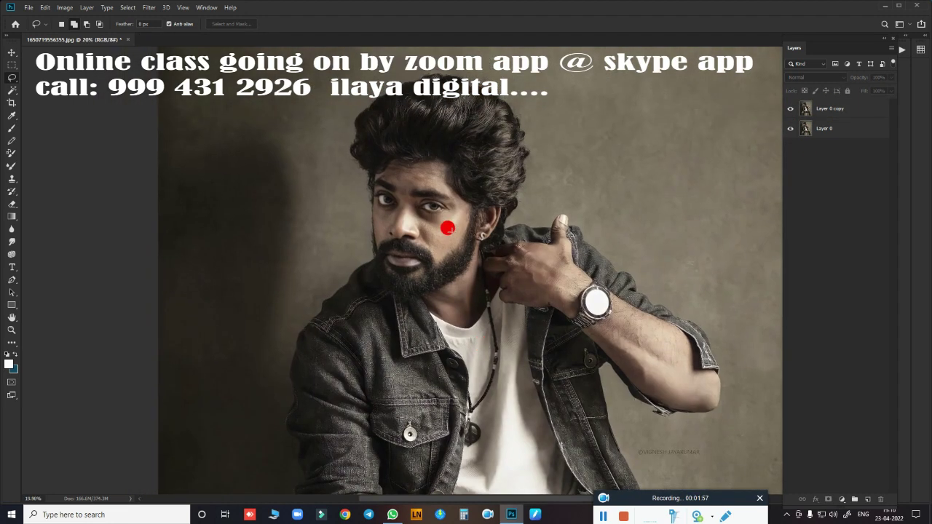
key(p)
key(l)
- Delete the Layer 0 copy layer and switch to the Pen tool
click(848, 106)
key(Delete)
key(p)
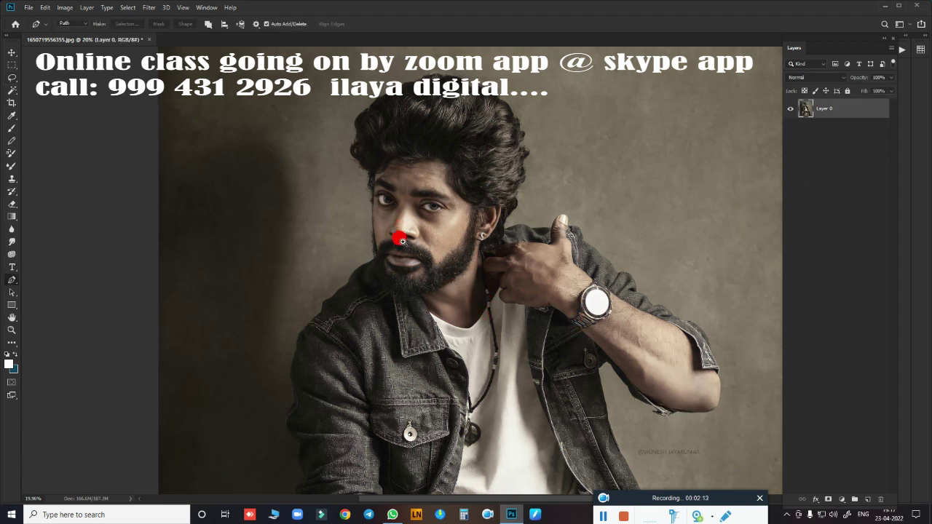
scroll(394, 243, up, 5)
- Start a pen path at the face's left edge and run it up the hair's left side
click(320, 287)
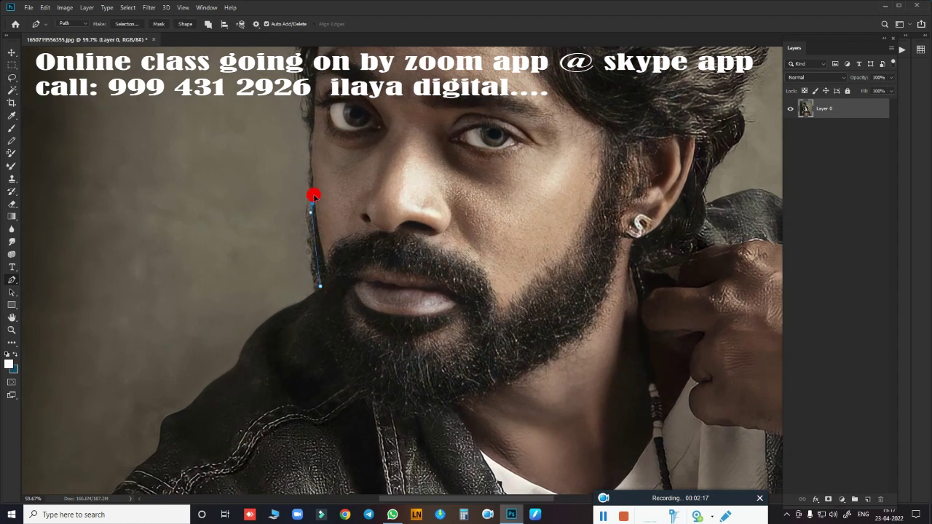
drag(313, 195, 318, 172)
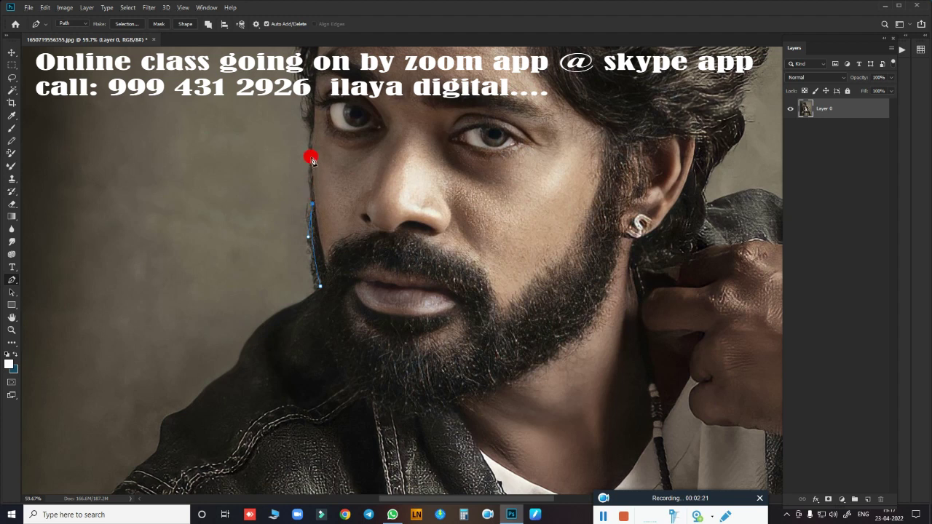
scroll(320, 154, up, 5)
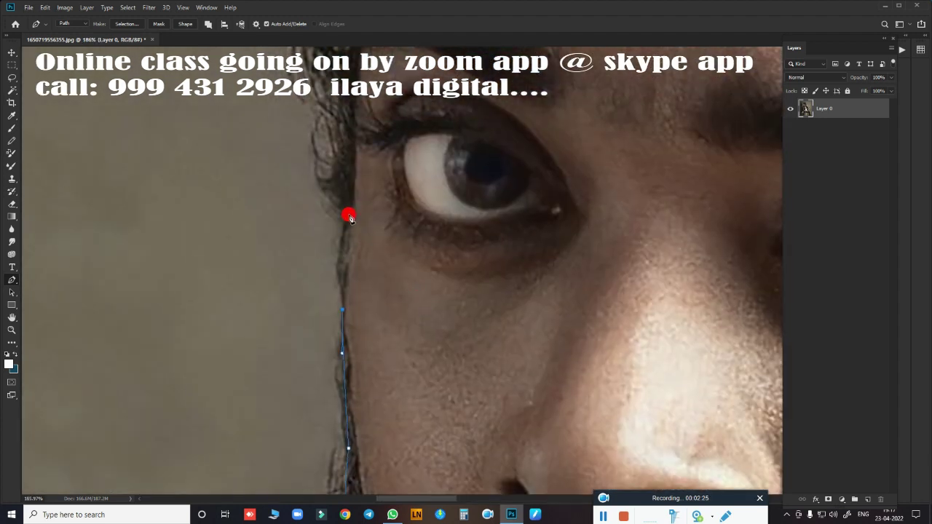
scroll(366, 173, down, 3)
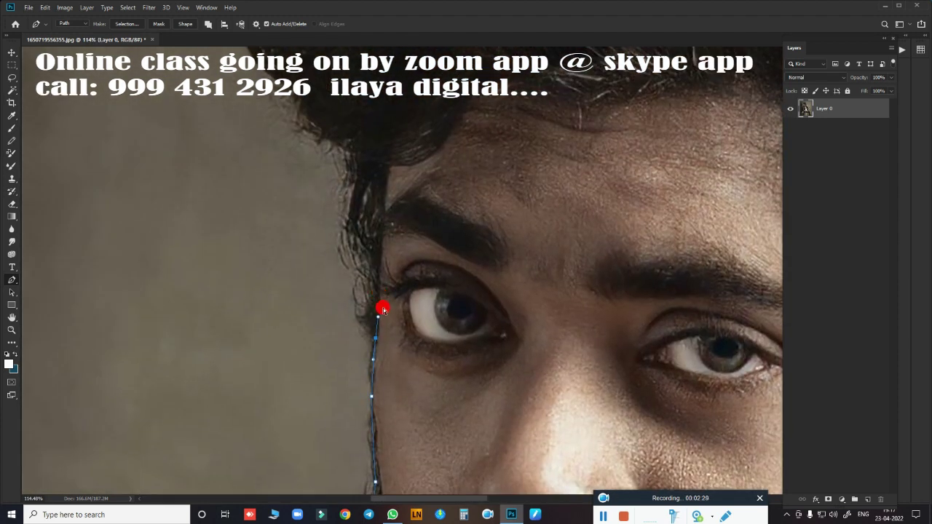
click(355, 217)
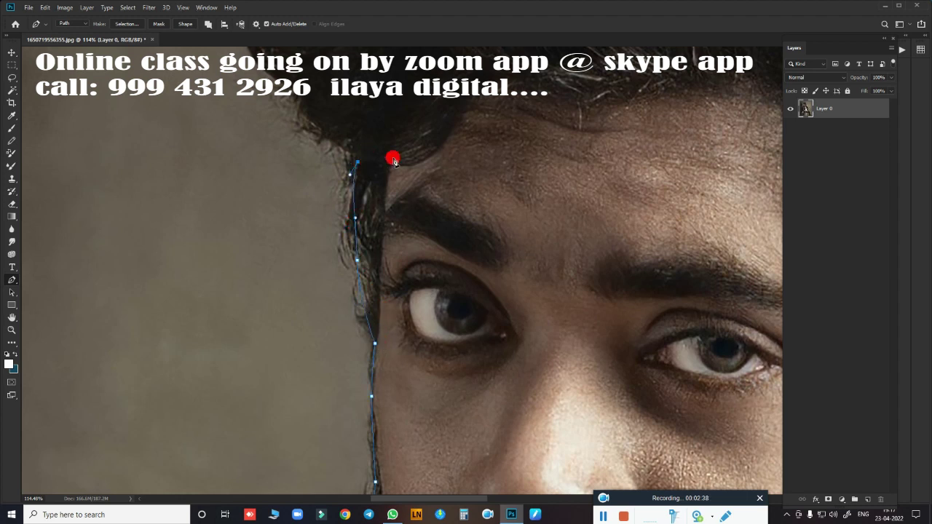
scroll(393, 156, down, 3)
click(325, 280)
drag(327, 264, 353, 202)
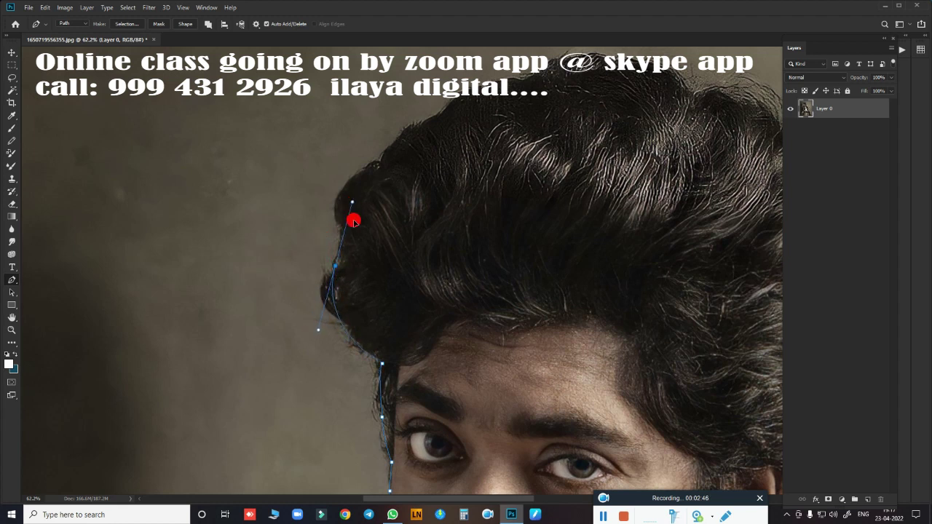
alt+click(335, 266)
click(341, 248)
- Curve the path over the hair's bulge and crown and down its right side
drag(376, 168, 431, 141)
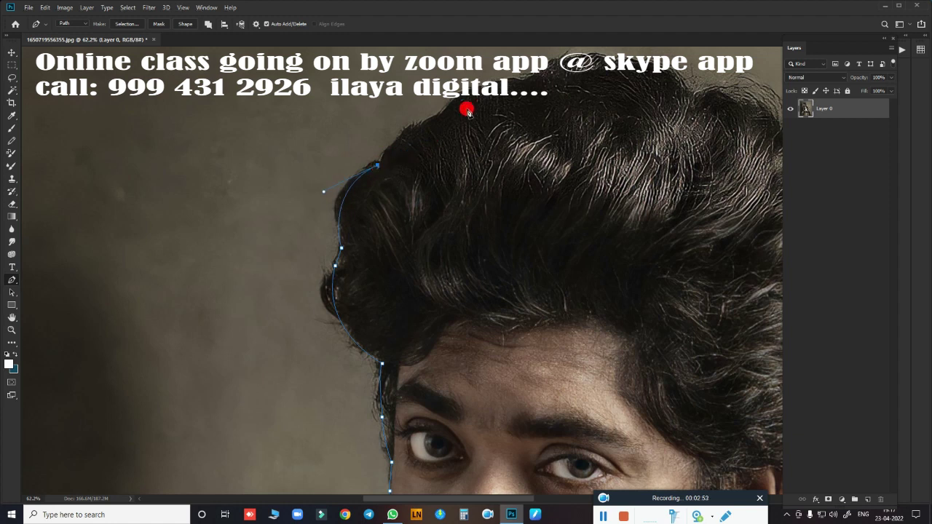
drag(533, 79, 621, 76)
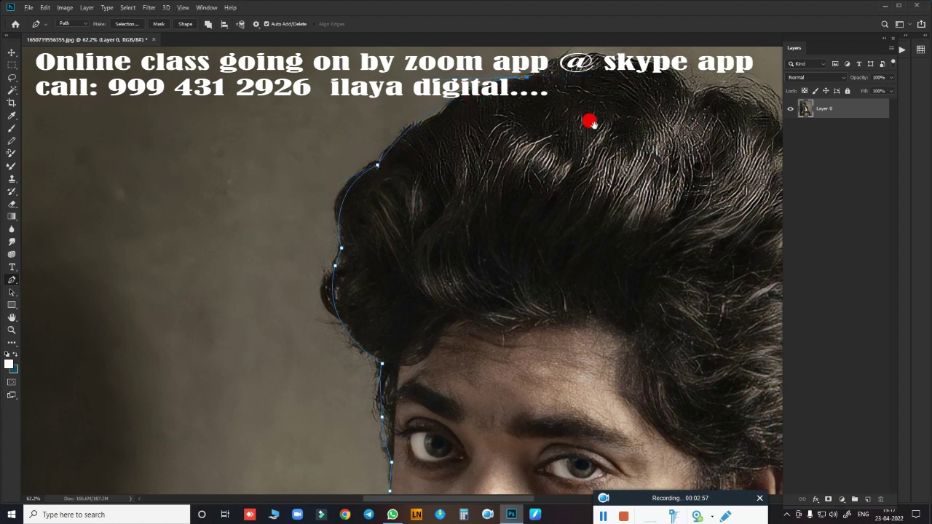
mouse_move(589, 121)
mouse_down()
mouse_move(442, 191)
mouse_move(525, 247)
mouse_up()
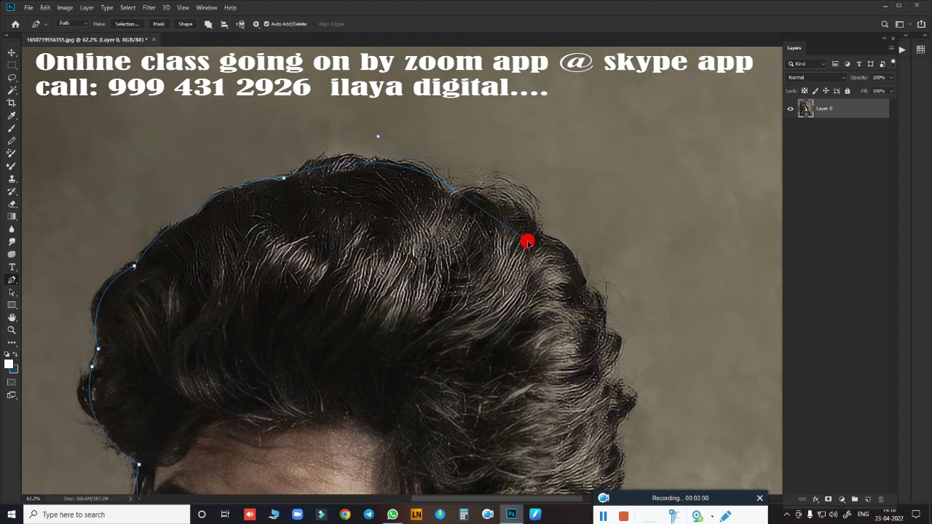
alt+click(454, 190)
scroll(547, 236, down, 2)
scroll(513, 272, down, 2)
scroll(513, 271, down, 1)
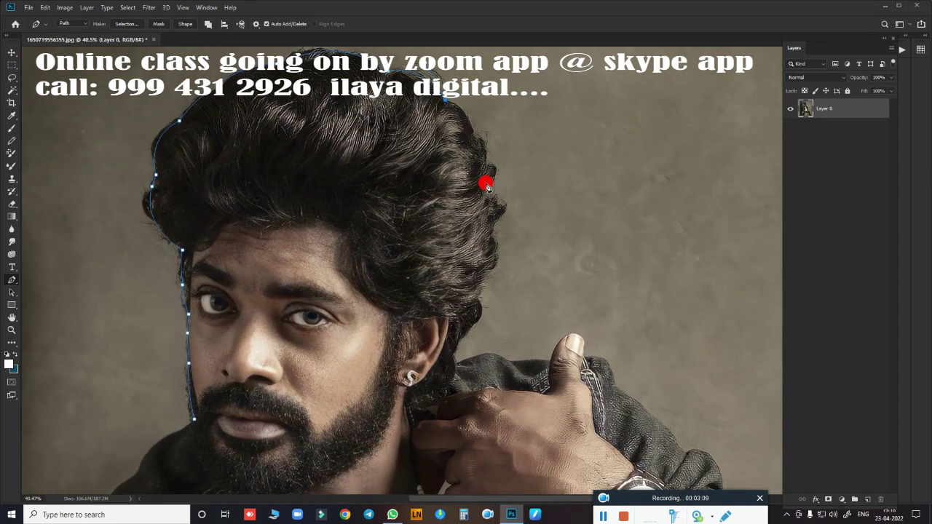
drag(487, 167, 484, 195)
- Add curved anchors near the ear, along the jacket edge and at the thumb tip
click(469, 330)
scroll(453, 355, up, 5)
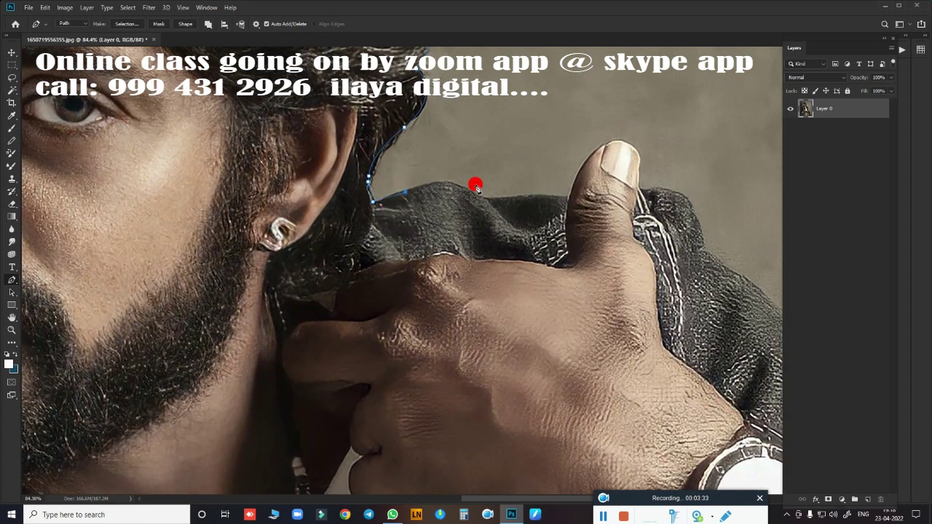
drag(481, 197, 514, 218)
mouse_move(606, 145)
mouse_down()
mouse_move(625, 140)
mouse_move(648, 190)
mouse_move(404, 181)
mouse_up()
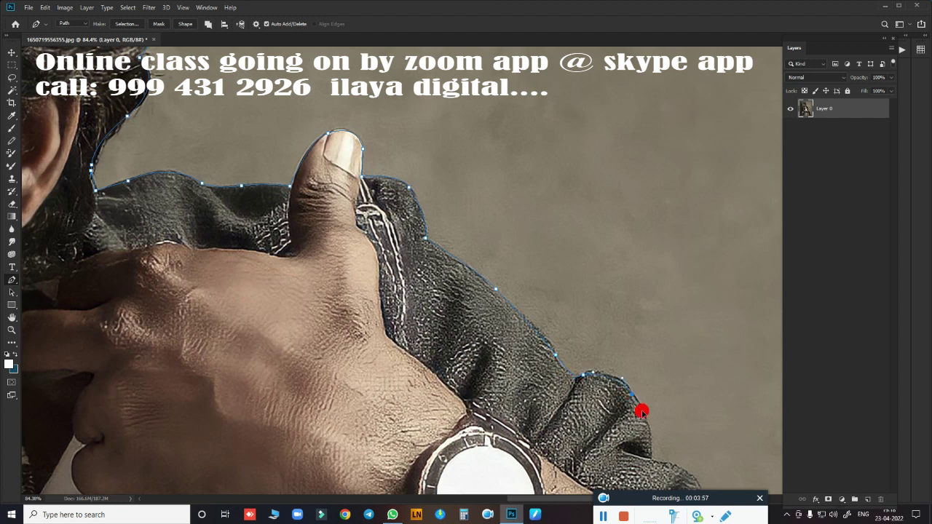
- Continue anchors past the watch along the sleeve and around the elbow curve
drag(641, 455, 484, 223)
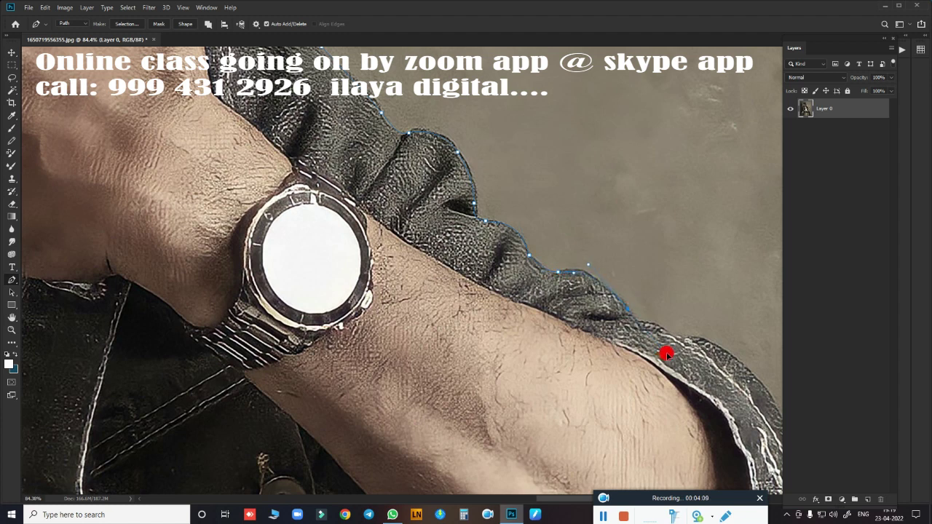
drag(637, 328, 408, 191)
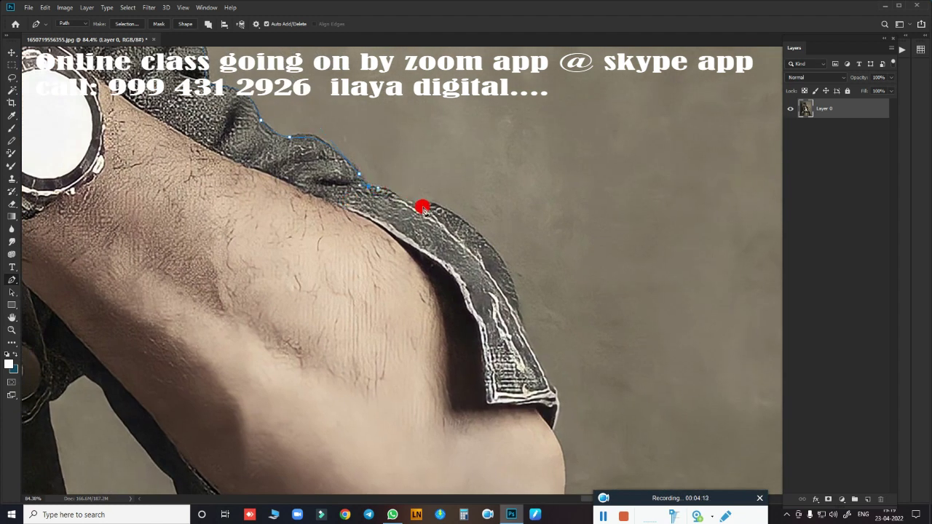
drag(487, 246, 518, 287)
drag(552, 435, 534, 179)
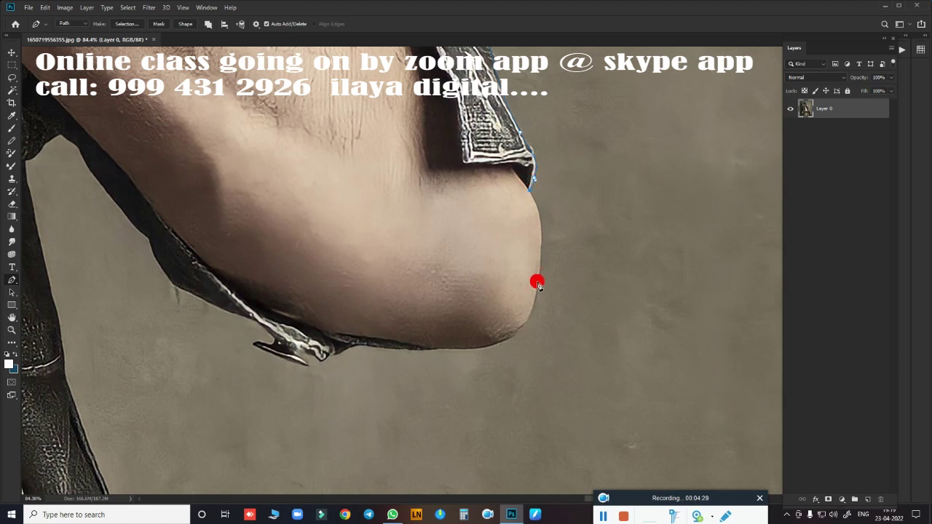
mouse_move(537, 281)
mouse_down()
mouse_move(524, 335)
mouse_move(446, 355)
mouse_move(398, 350)
mouse_up()
drag(251, 319, 213, 303)
- Run the path along the sleeve and down the jacket edge to above the knee
alt+click(251, 320)
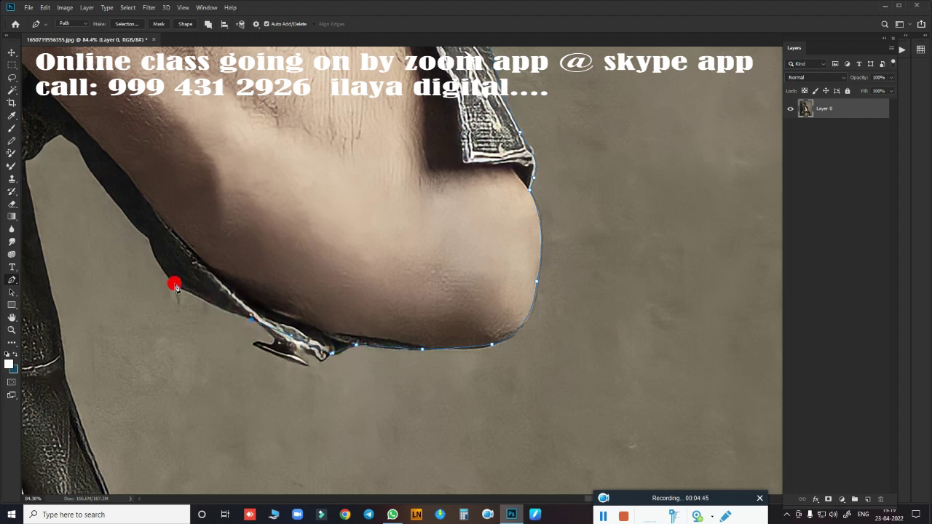
drag(149, 239, 145, 218)
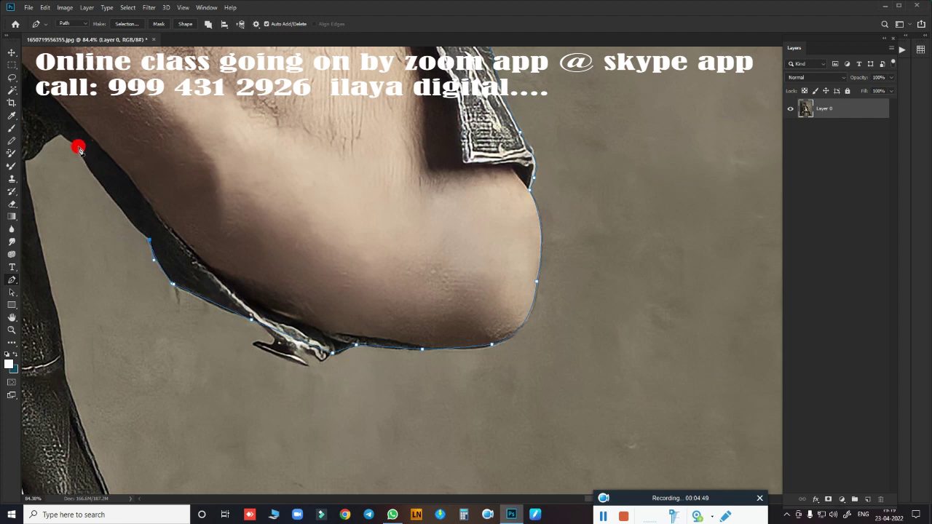
drag(62, 139, 582, 200)
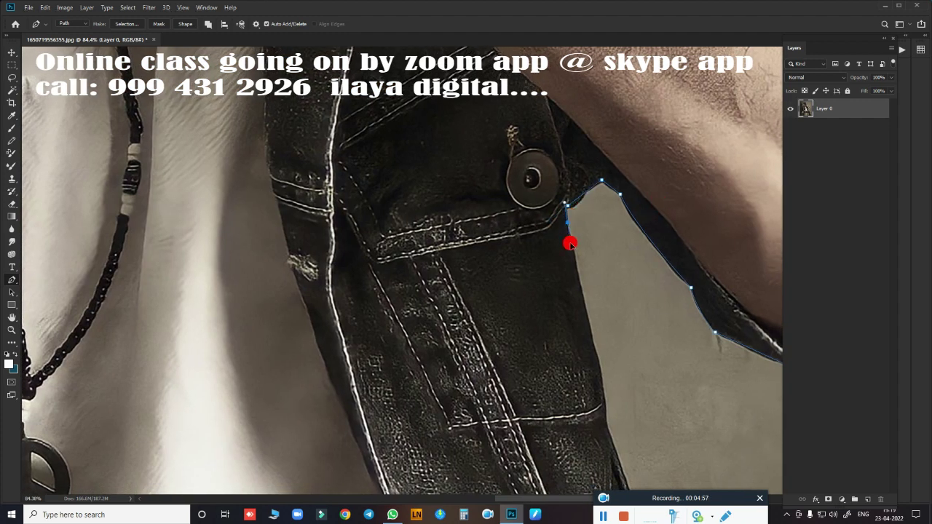
alt+scroll(443, 131, down, 2)
alt+scroll(442, 153, down, 2)
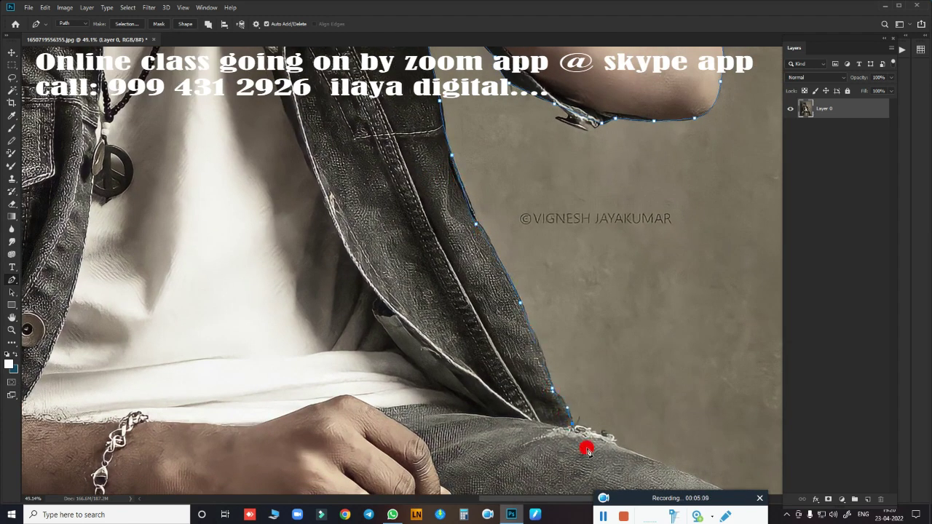
drag(587, 449, 298, 177)
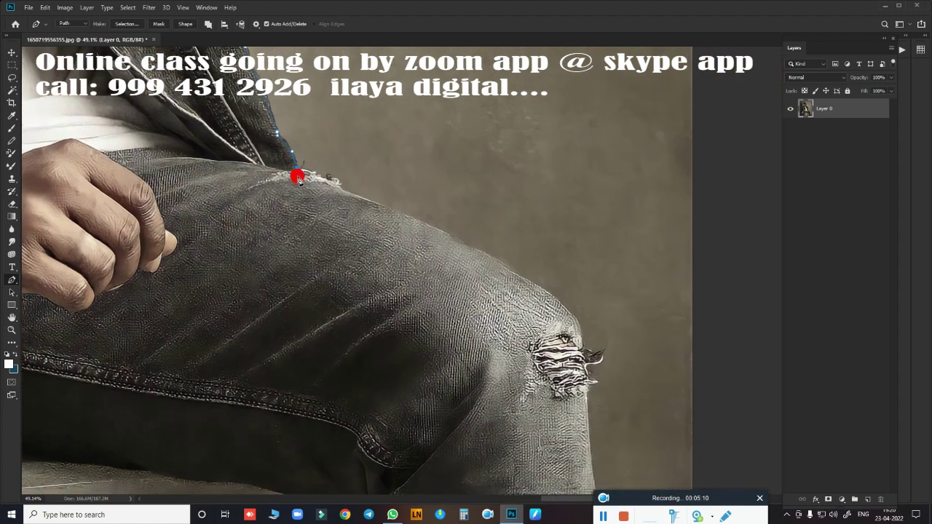
click(496, 254)
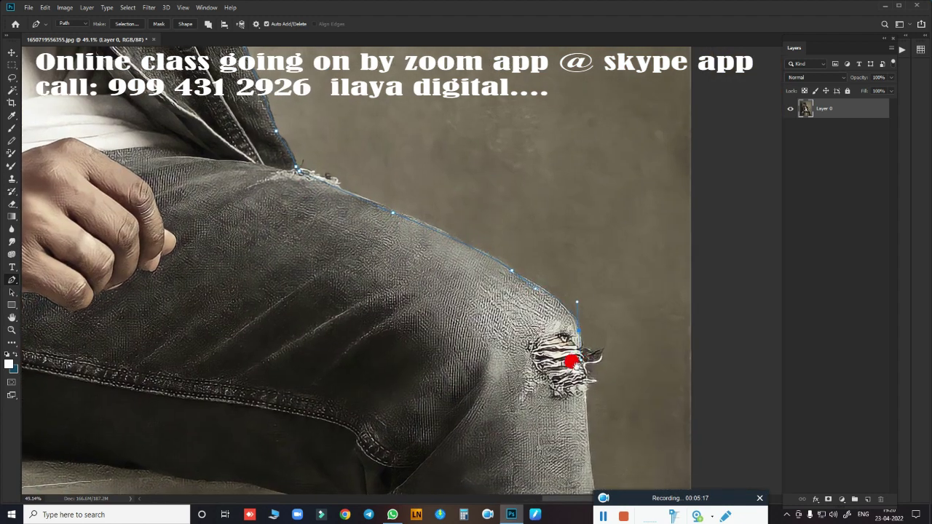
- Carry the path to the bottom of the leg and back up its inner edge
drag(581, 345, 506, 181)
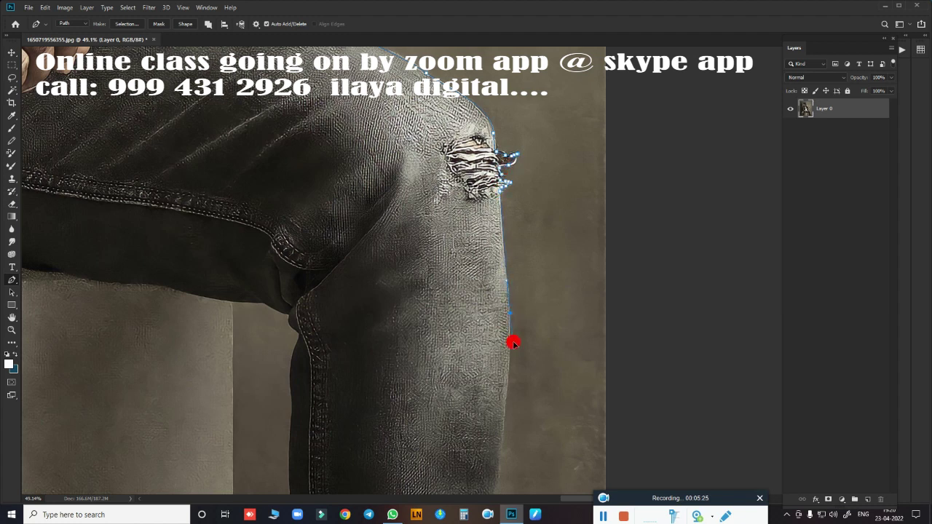
drag(511, 317, 545, 146)
scroll(547, 264, down, 3)
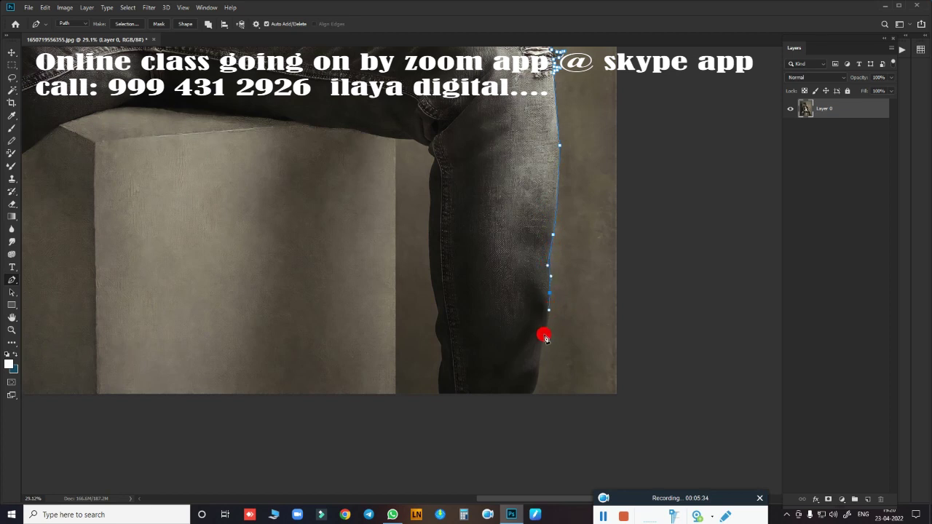
click(440, 394)
scroll(486, 334, up, 5)
mouse_move(388, 390)
mouse_down()
mouse_move(396, 365)
mouse_move(387, 337)
mouse_up()
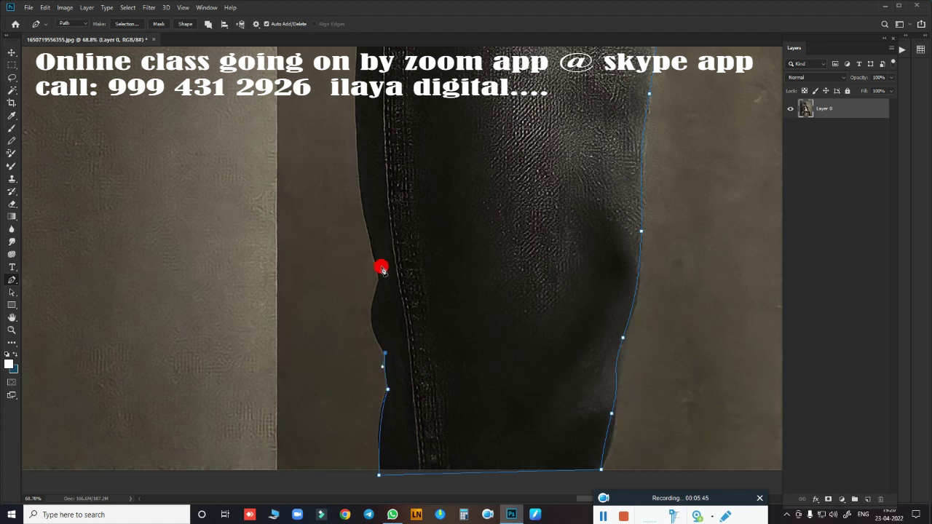
drag(379, 280, 397, 234)
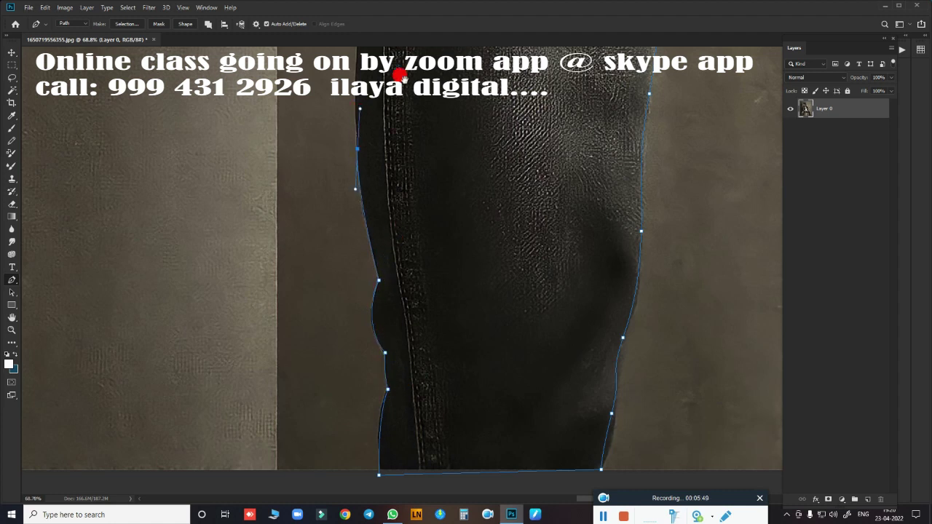
drag(395, 73, 422, 270)
- Extend the path up the leg to where it meets the seat
drag(417, 412, 420, 371)
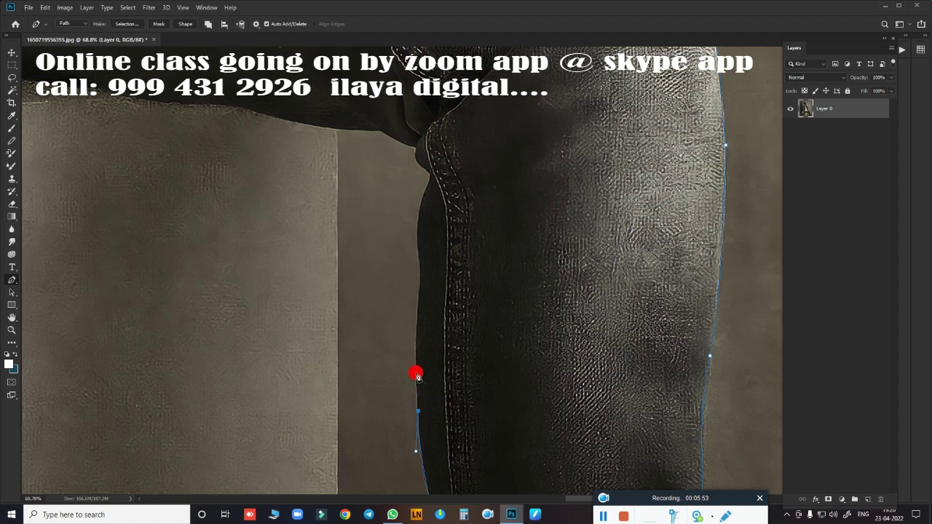
drag(421, 284, 424, 266)
mouse_move(419, 213)
mouse_down()
mouse_move(418, 148)
mouse_move(400, 142)
mouse_up()
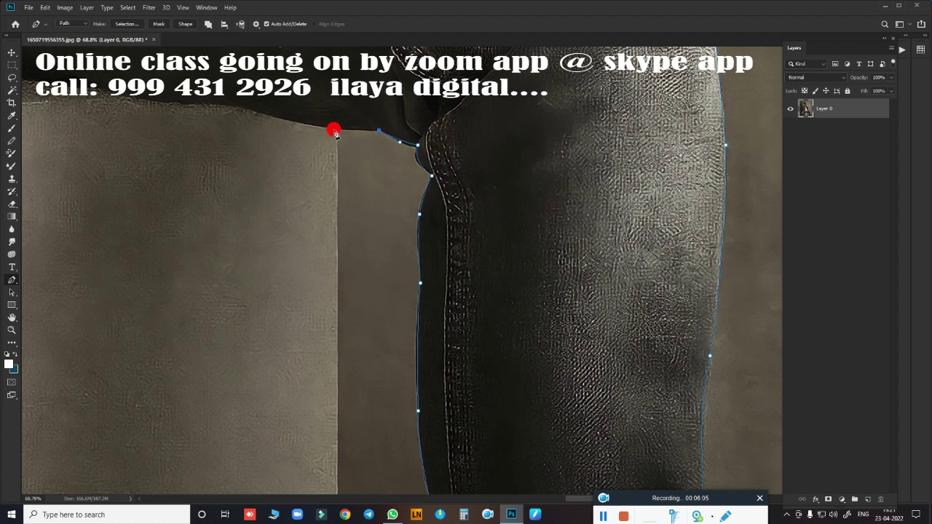
scroll(379, 202, down, 2)
scroll(553, 277, down, 2)
scroll(443, 272, down, 2)
scroll(413, 221, up, 3)
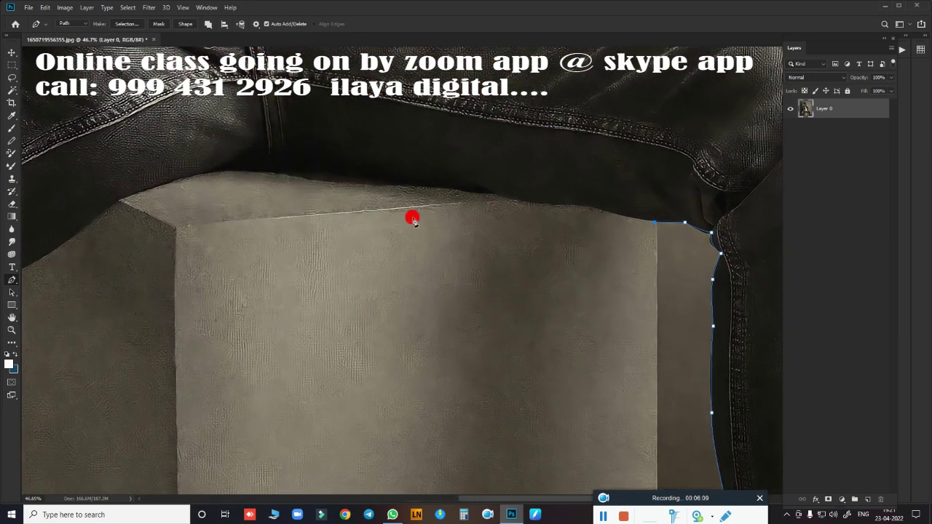
click(491, 196)
- Trace the seat's top edge to its far corner and into the inner jeans seam
drag(284, 169, 266, 167)
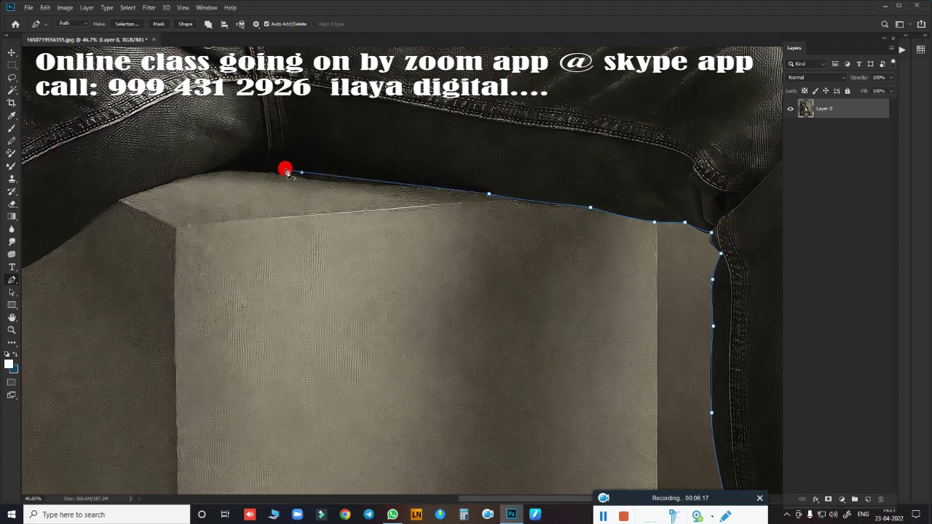
drag(140, 192, 83, 229)
drag(167, 279, 561, 173)
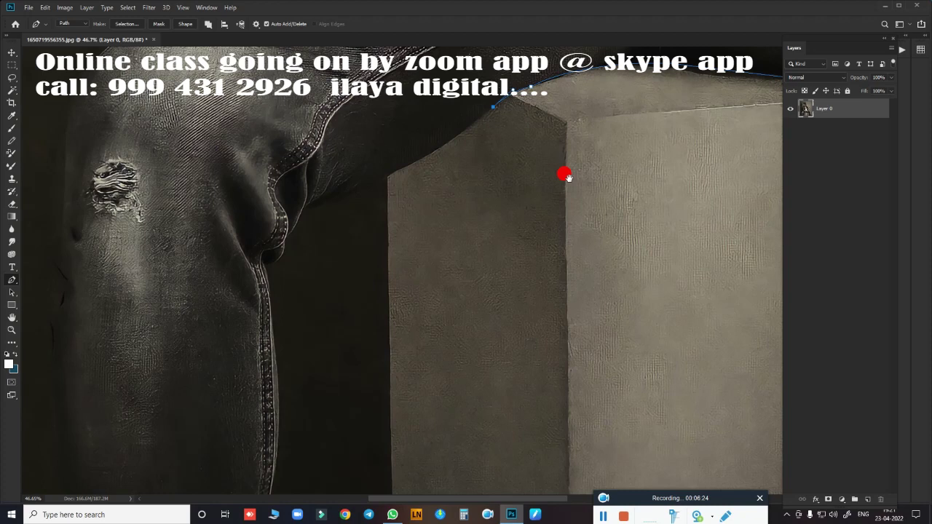
mouse_move(389, 176)
mouse_down()
mouse_move(343, 193)
mouse_move(296, 231)
mouse_up()
alt+click(390, 176)
drag(269, 267, 251, 280)
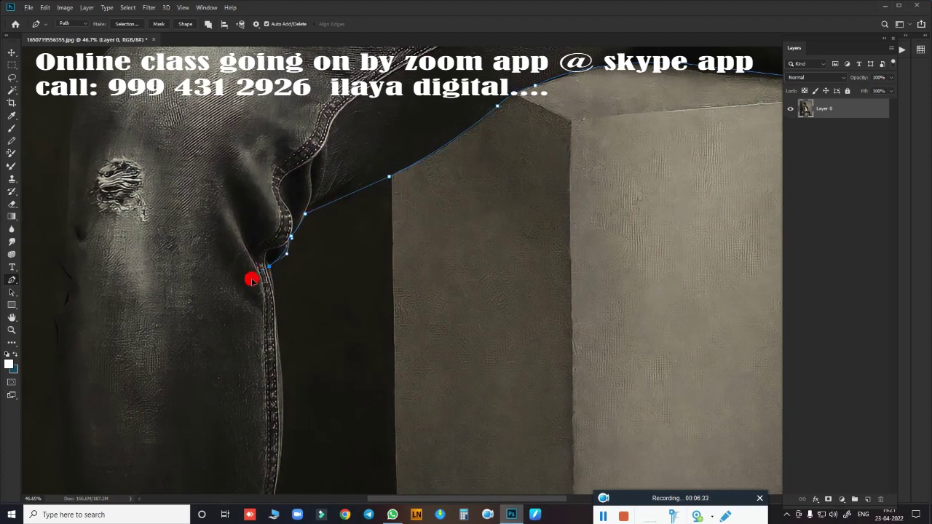
- Run the path down the jeans seam, below the photo edge and up the leg front
scroll(383, 158, down, 2)
scroll(376, 198, down, 2)
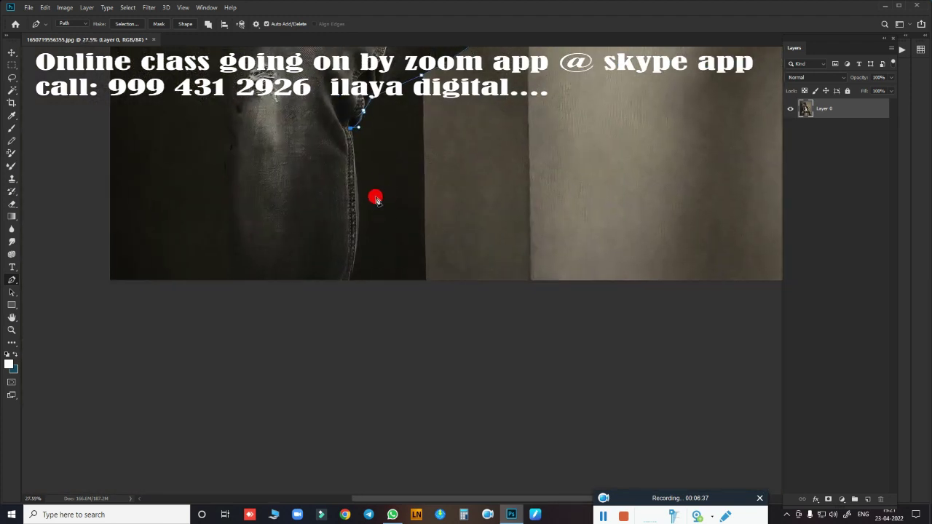
drag(356, 190, 357, 214)
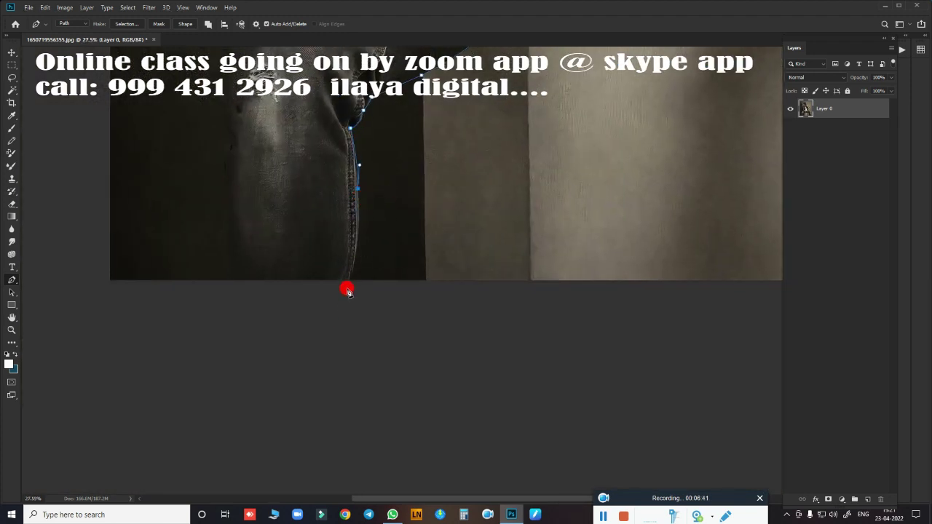
drag(348, 286, 328, 323)
drag(270, 337, 260, 332)
click(233, 285)
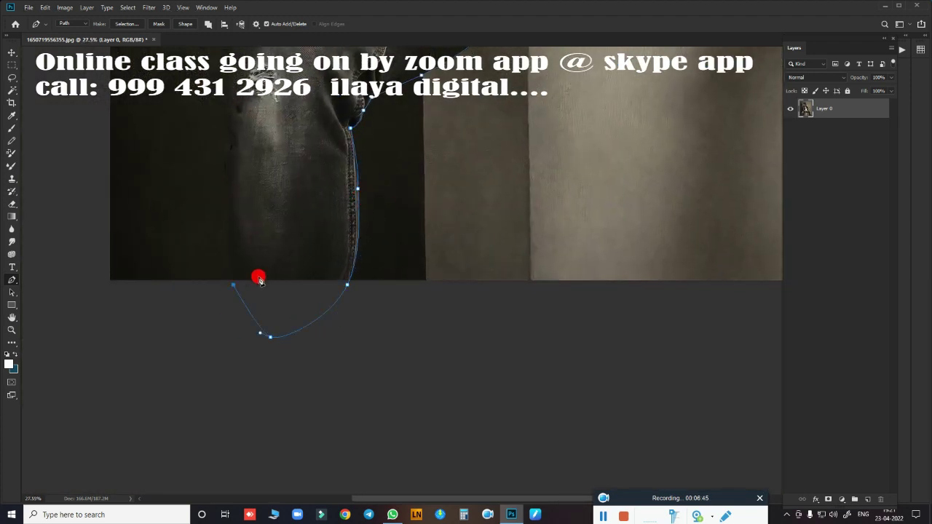
drag(260, 282, 399, 332)
click(366, 213)
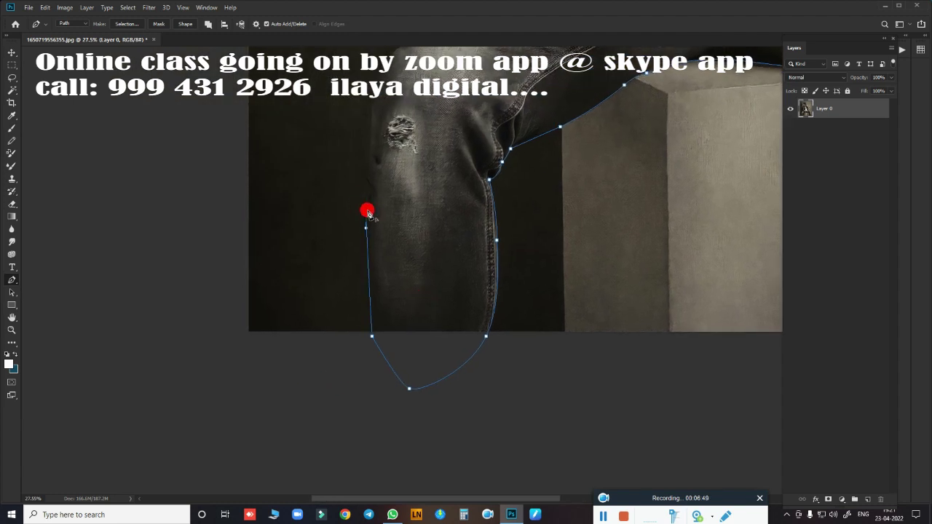
- Add anchors up the knee and thigh to where the thigh meets the jacket
click(369, 111)
drag(429, 83, 399, 322)
drag(369, 283, 400, 267)
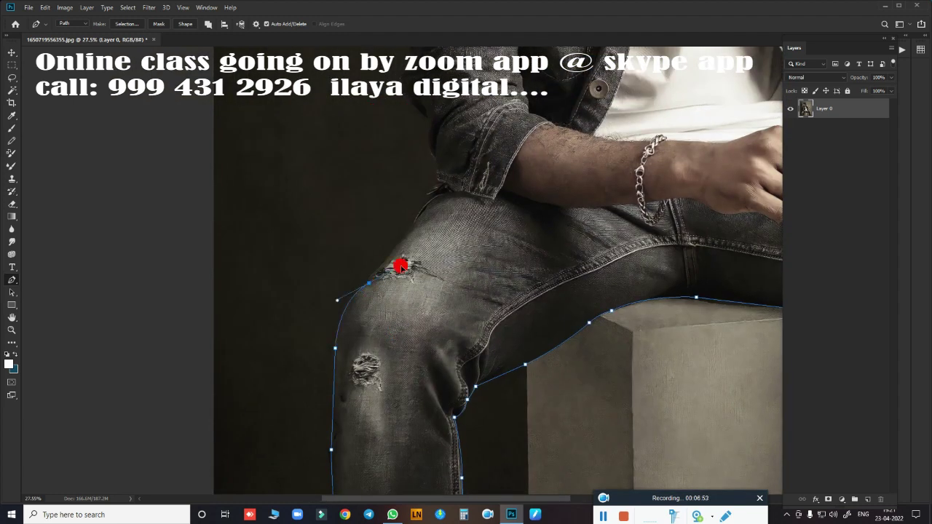
drag(408, 234, 470, 190)
drag(430, 126, 432, 111)
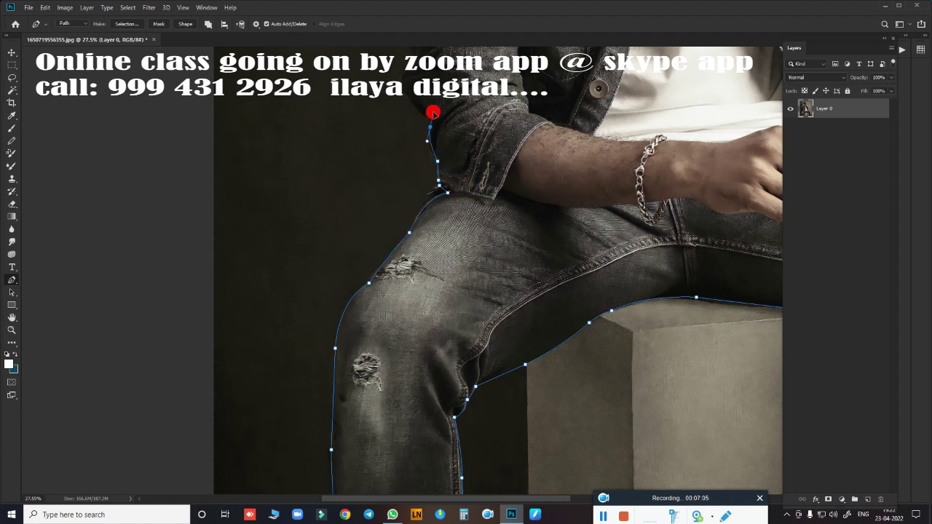
scroll(505, 162, up, 2)
scroll(504, 161, up, 5)
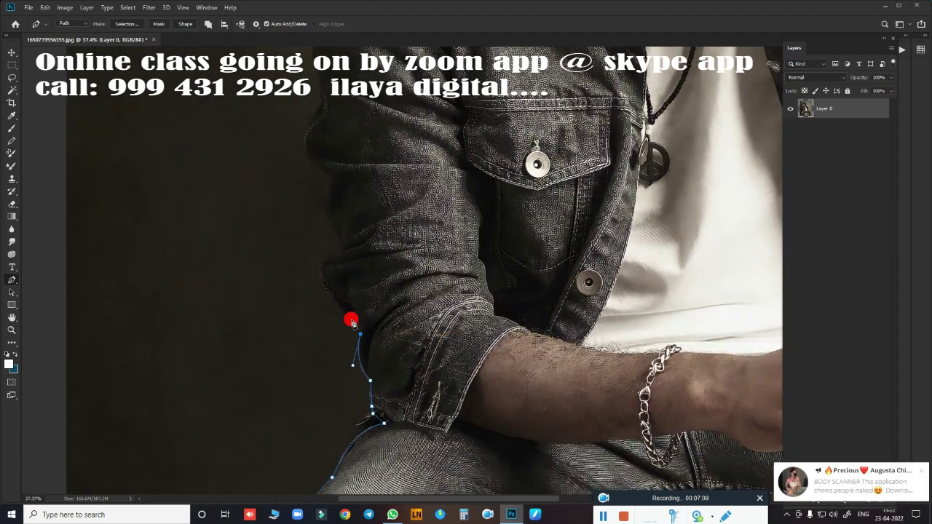
- Trace the sleeve from the cuff up its outer edge toward the shoulder
click(349, 318)
drag(332, 259, 343, 254)
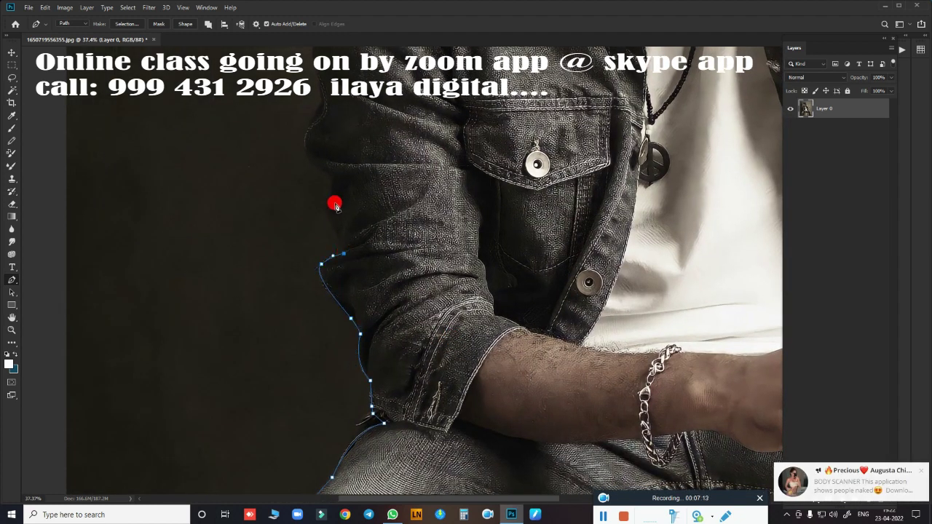
click(332, 208)
drag(327, 169, 317, 161)
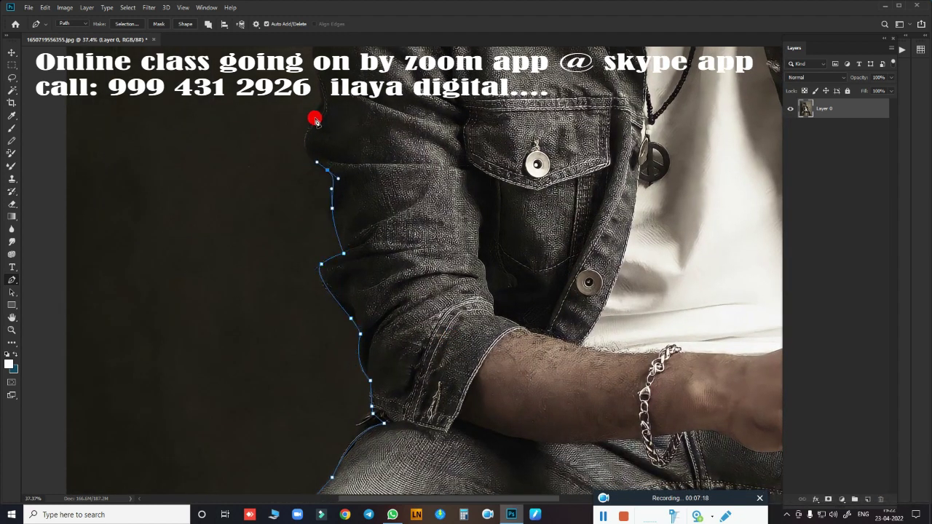
drag(314, 122, 332, 96)
scroll(364, 150, up, 5)
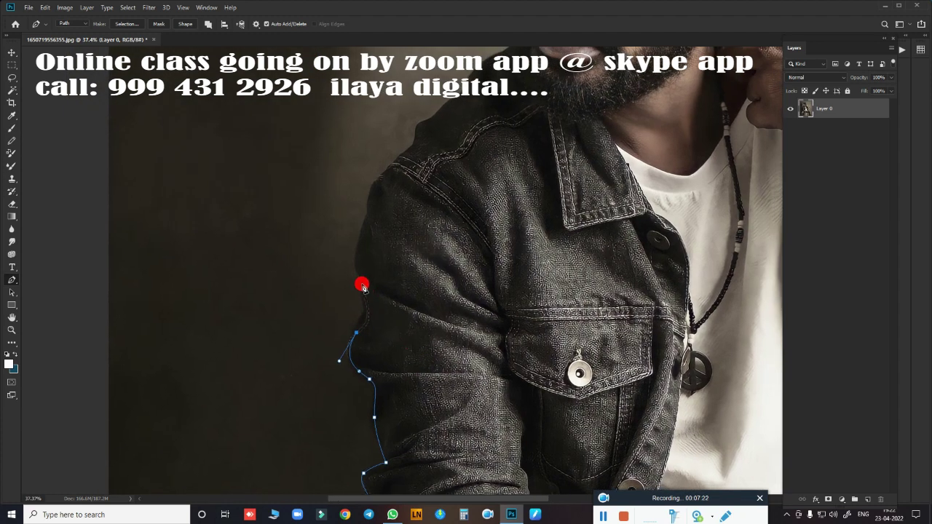
mouse_move(359, 277)
mouse_down()
mouse_move(345, 232)
mouse_move(393, 170)
mouse_up()
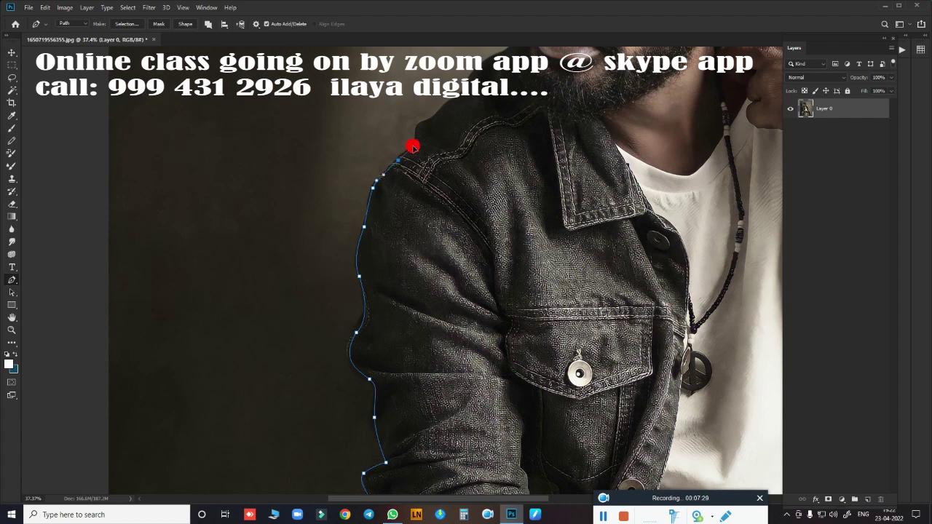
- Close the outline along the shoulder and up the neck back to the face
scroll(398, 219, down, 5)
scroll(394, 327, up, 6)
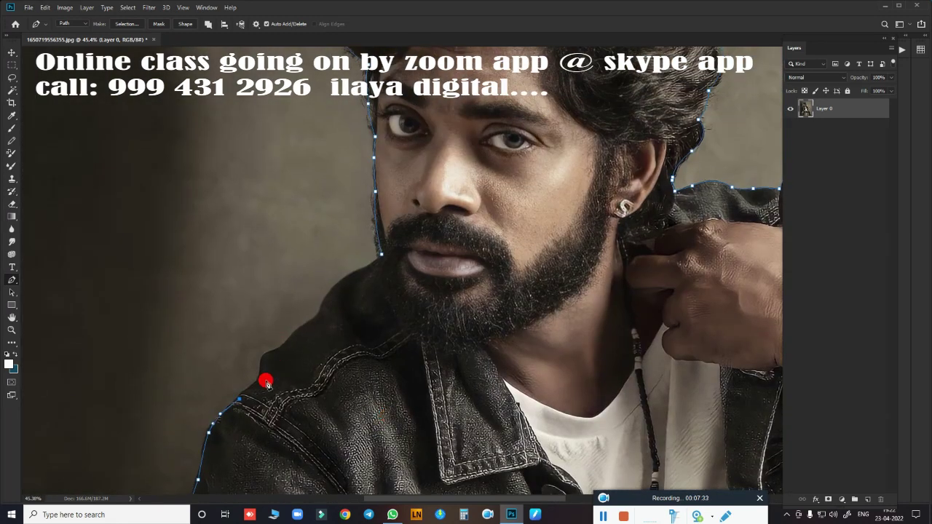
drag(266, 370, 298, 332)
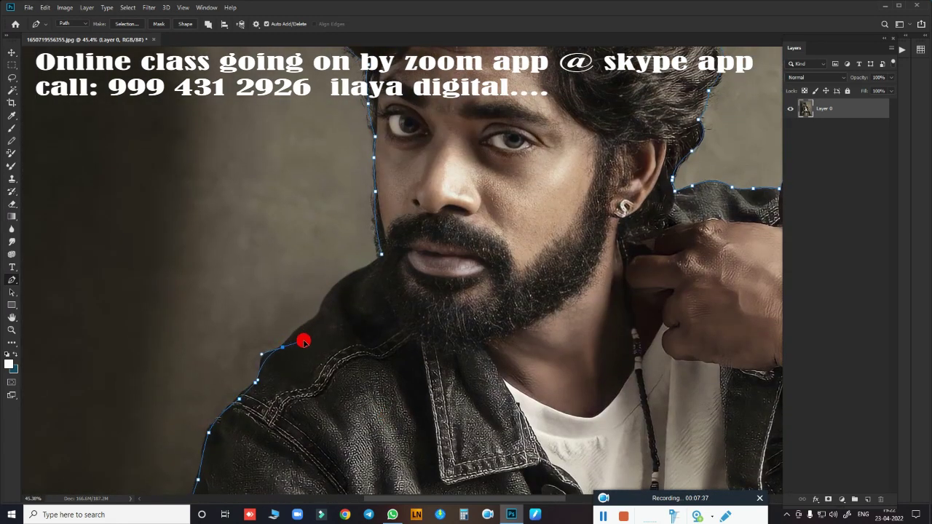
click(311, 327)
click(320, 315)
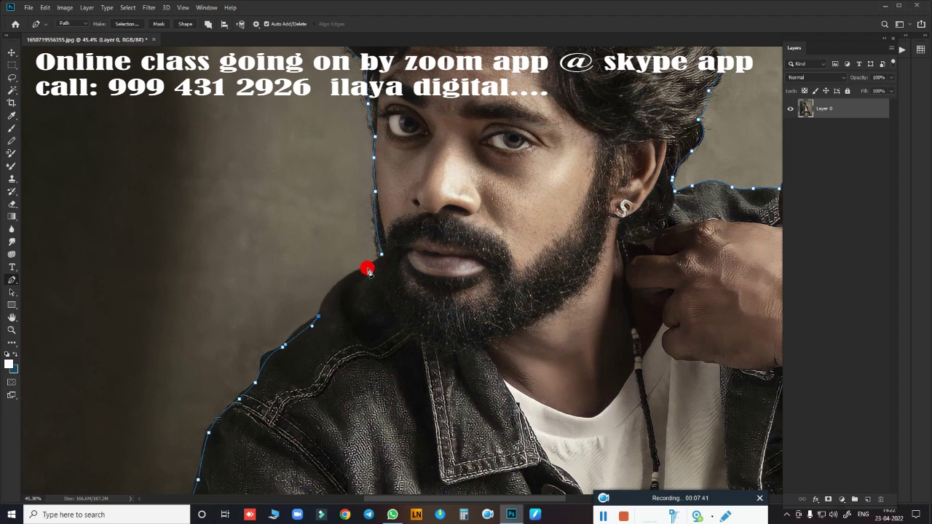
drag(368, 269, 405, 265)
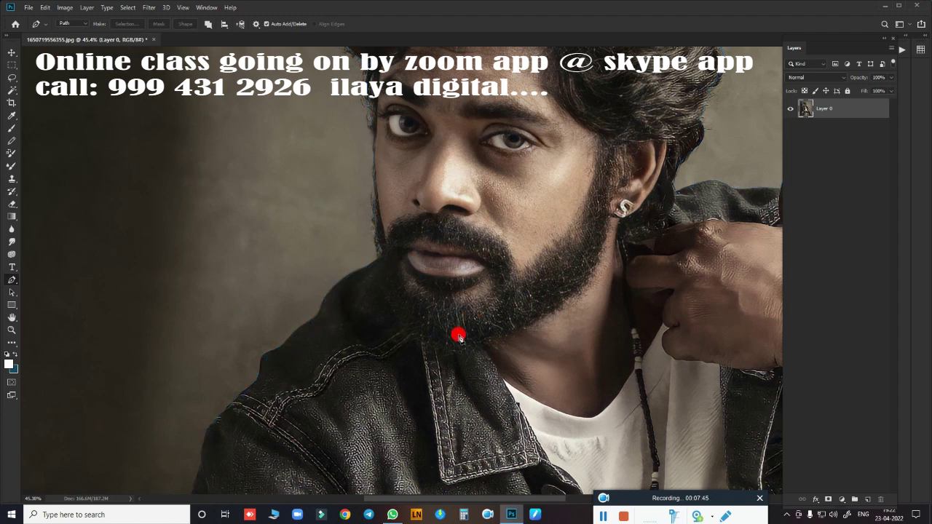
alt+scroll(503, 319, down, 5)
- Load the path as a feathered selection and copy the man onto new Layer 1
alt+scroll(434, 296, down, 2)
key(ctrl+Return)
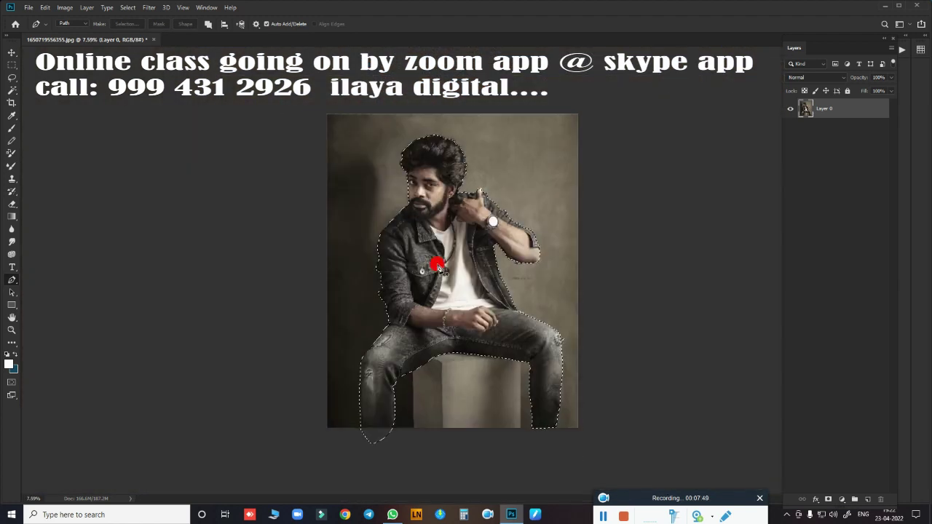
key(shift+F6)
key(Return)
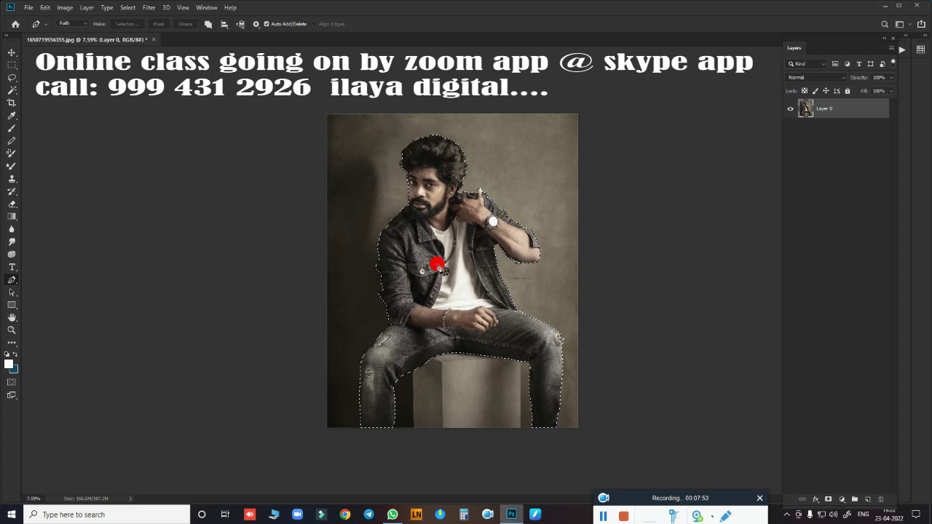
key(ctrl+j)
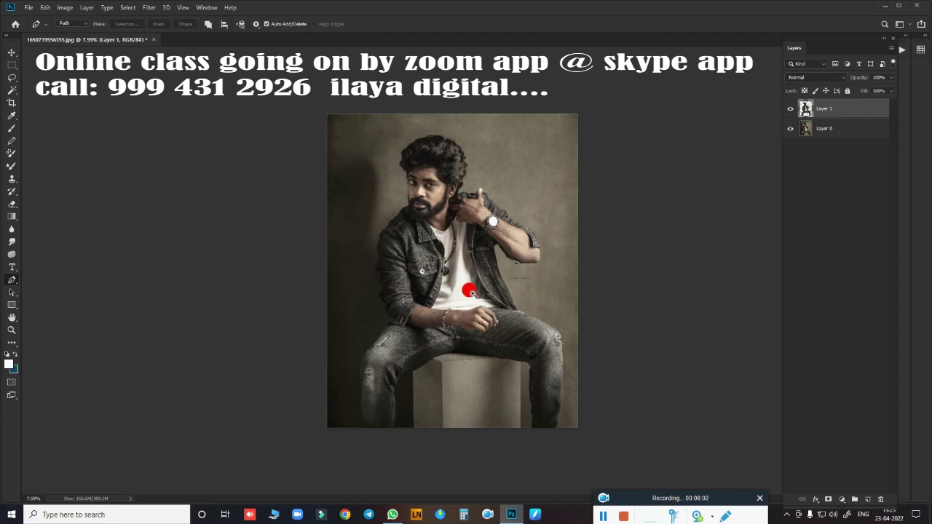
alt+scroll(472, 293, up, 3)
alt+scroll(517, 310, down, 2)
alt+scroll(495, 285, down, 1)
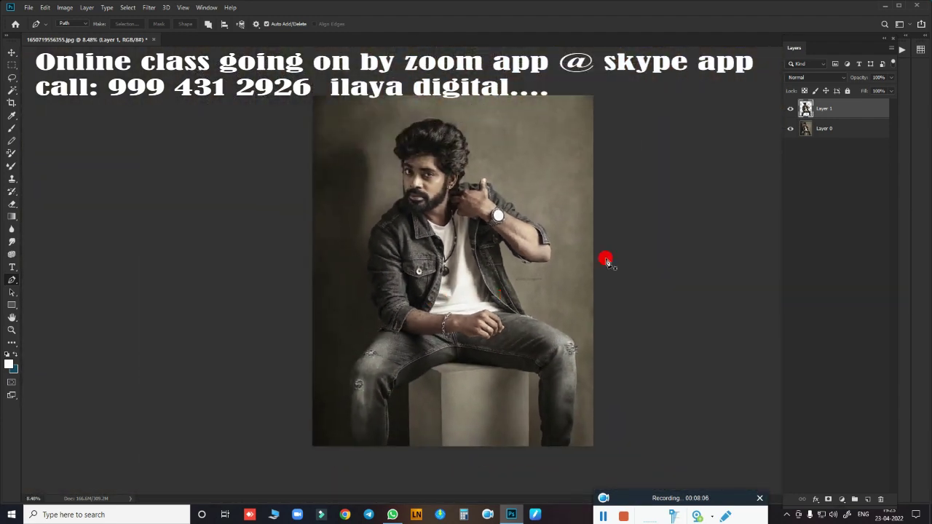
alt+scroll(478, 219, up, 3)
alt+scroll(580, 283, down, 2)
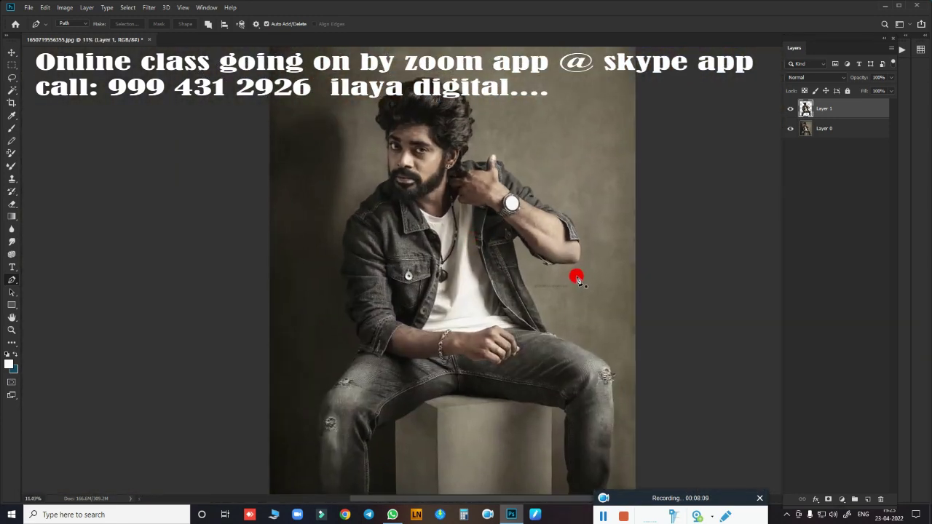
- Brighten the cut-out man with Brightness/Contrast set to brightness 26
key(alt+i)
key(a)
key(c)
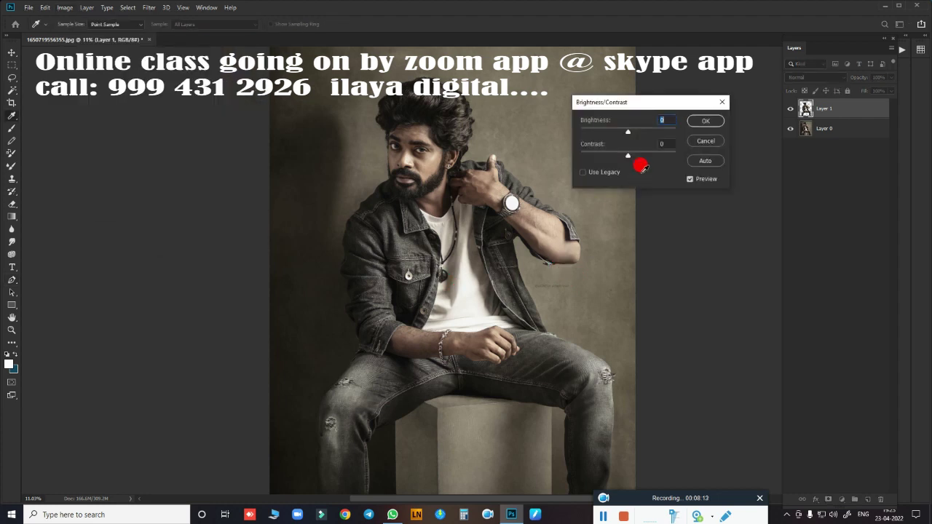
drag(627, 132, 637, 130)
alt+scroll(517, 231, up, 3)
alt+scroll(517, 232, down, 1)
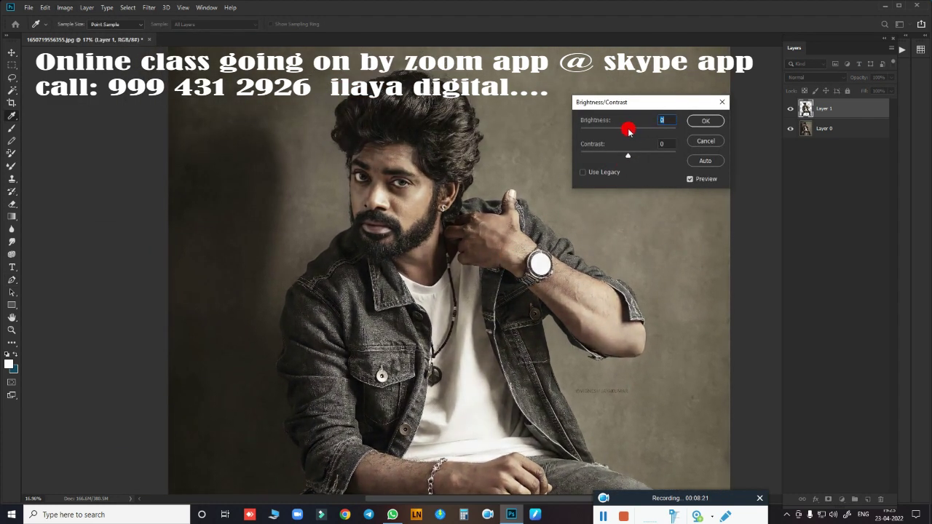
click(706, 121)
alt+scroll(582, 208, down, 3)
key(p)
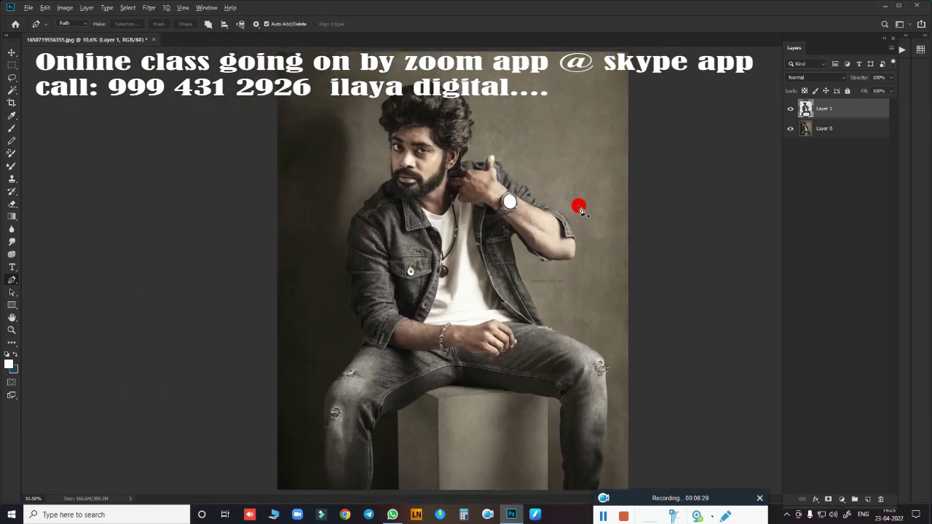
- Boost the man's vibrance to +100
key(alt+i)
key(a)
key(Right)
key(v)
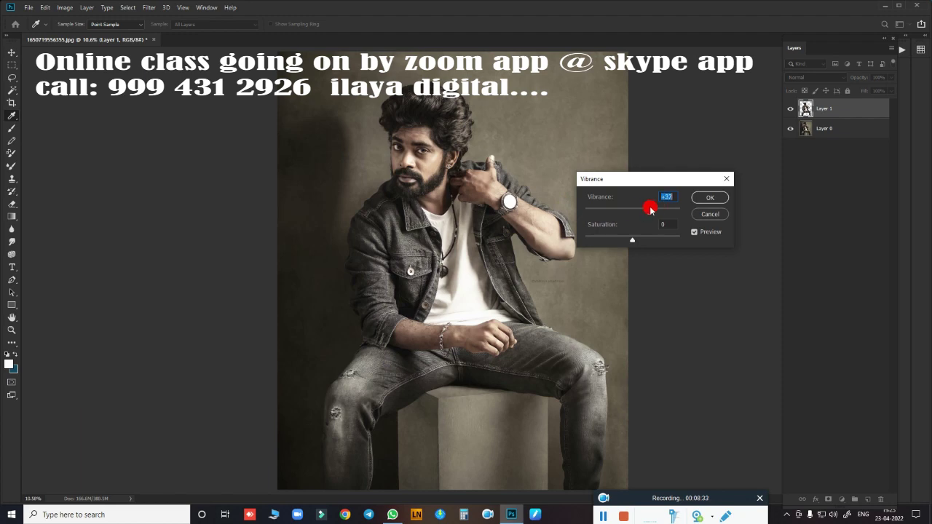
drag(650, 209, 681, 205)
scroll(486, 274, up, 5)
scroll(539, 292, down, 2)
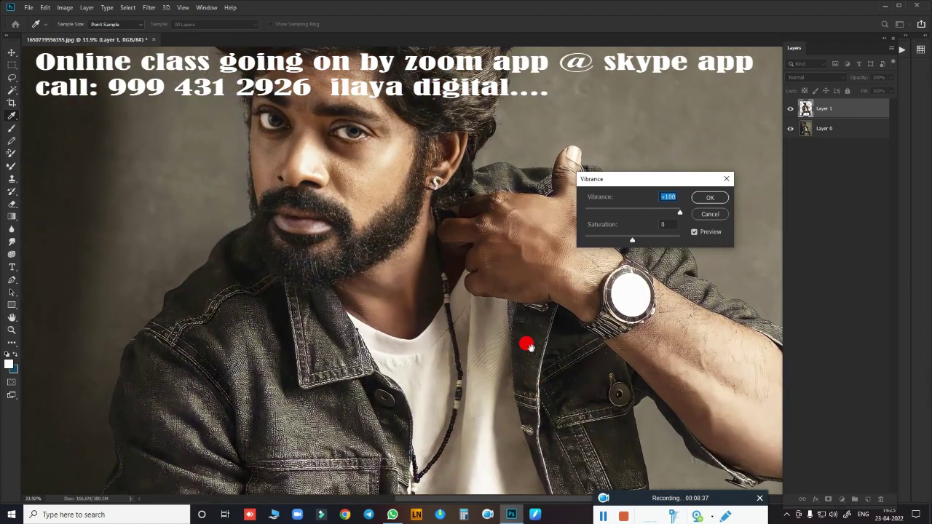
click(709, 216)
key(p)
- Reopen Vibrance and nudge the saturation up to +7
key(alt+i)
key(a)
key(v)
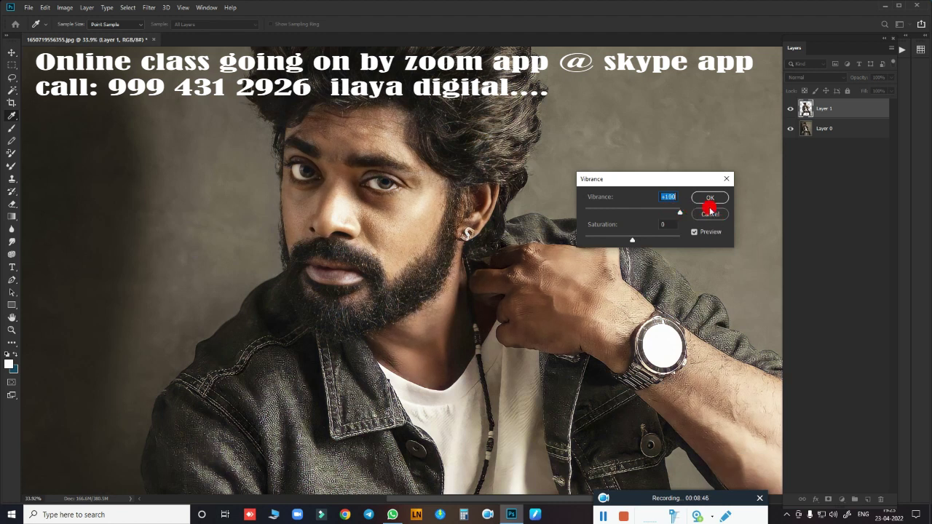
drag(634, 246, 644, 241)
- Apply the vibrance and saturation changes, then toggle Layer 1 to compare with the original
click(710, 197)
scroll(510, 281, down, 5)
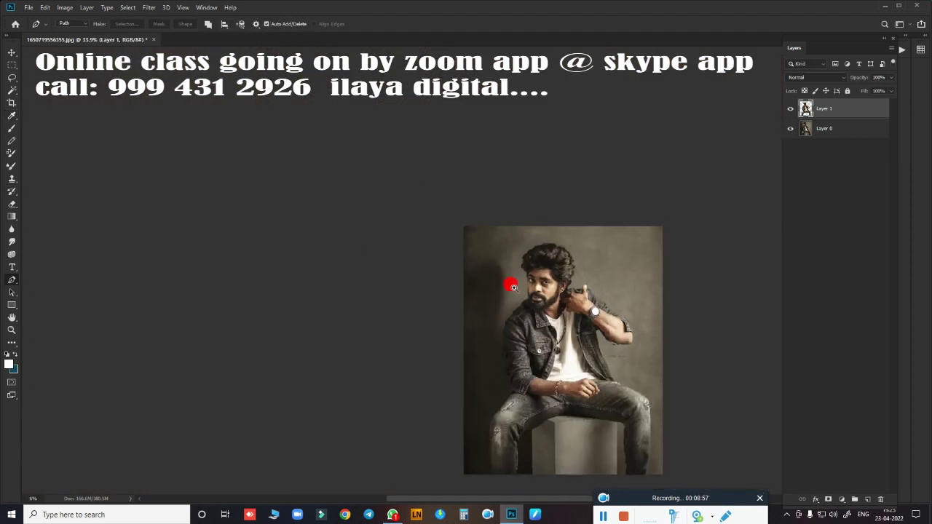
scroll(470, 187, up, 2)
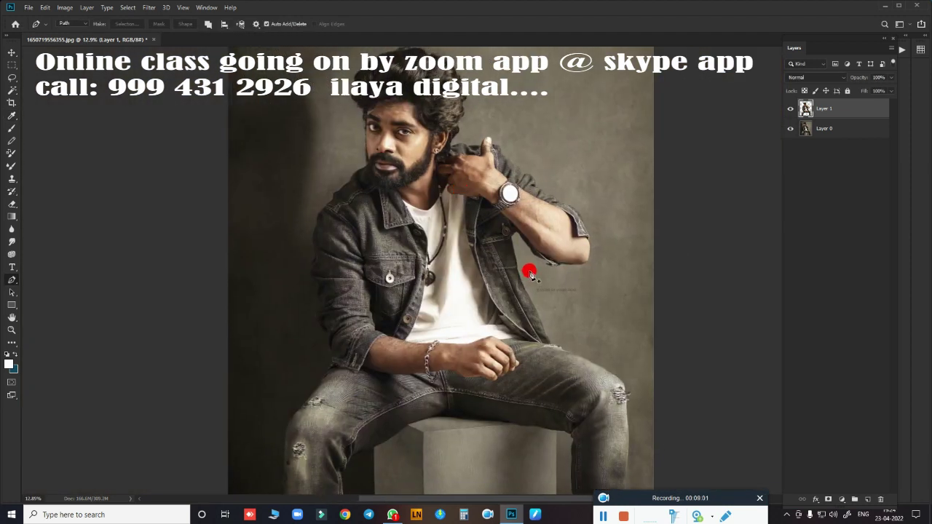
click(790, 109)
click(790, 108)
click(790, 108)
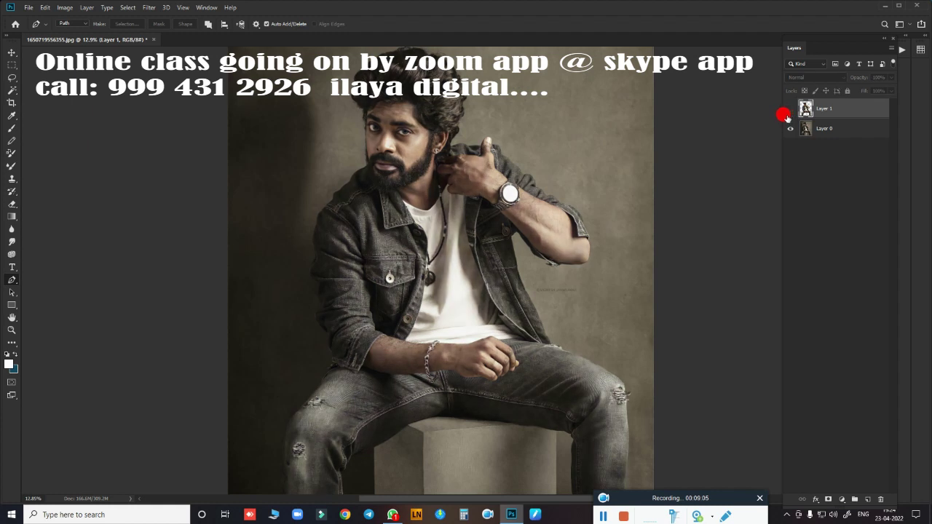
click(790, 108)
click(805, 110)
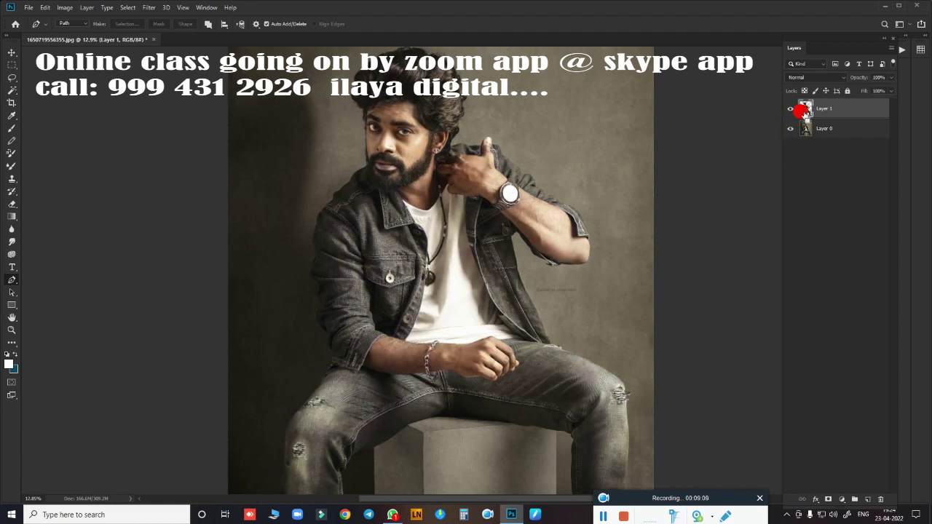
- Load the man's outline from Layer 1 and copy him from Layer 0 onto new Layer 2
click(806, 130)
ctrl+click(805, 108)
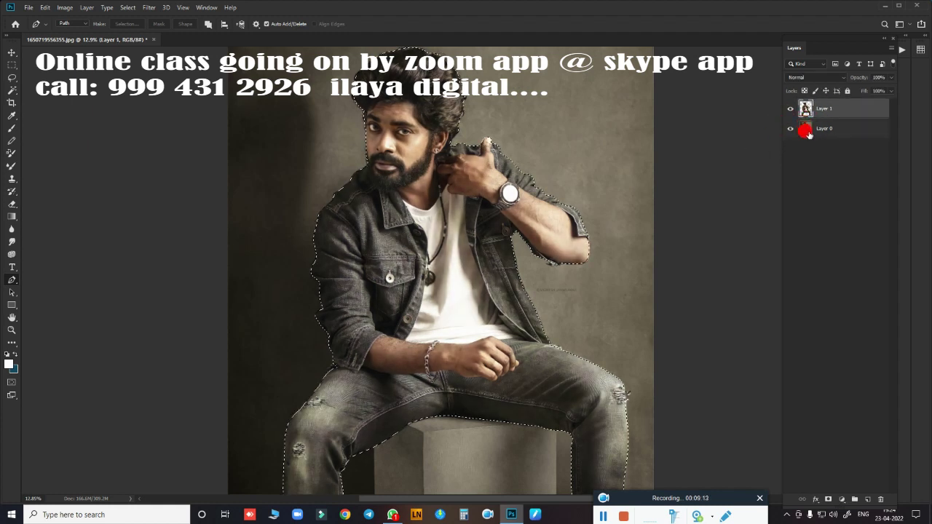
click(805, 129)
key(ctrl+j)
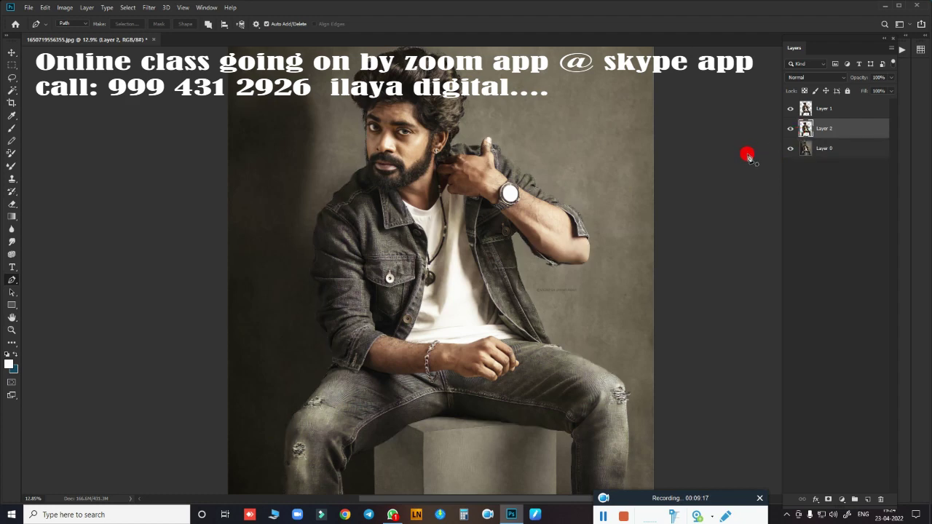
scroll(487, 190, up, 5)
scroll(470, 183, down, 2)
scroll(491, 277, up, 1)
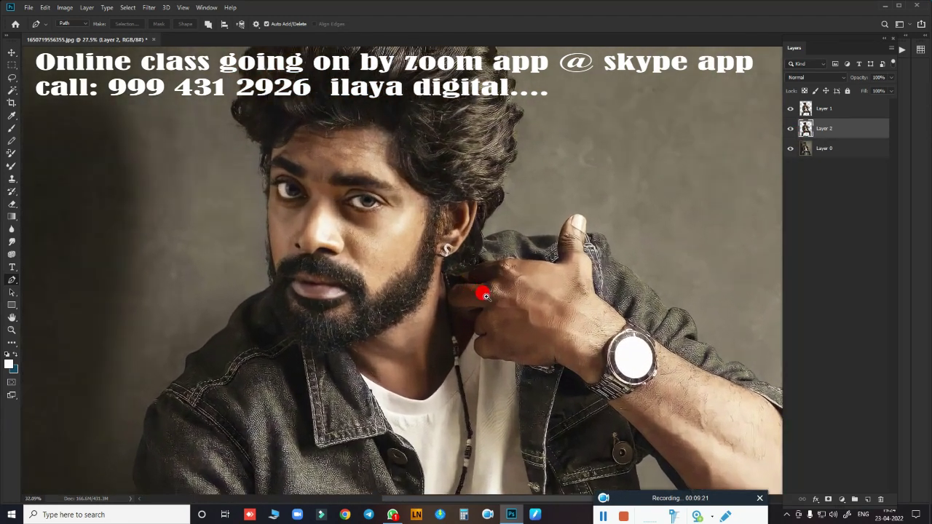
scroll(483, 291, up, 3)
- Lasso a first outline of the face, then clear it to start over
scroll(486, 299, down, 3)
key(l)
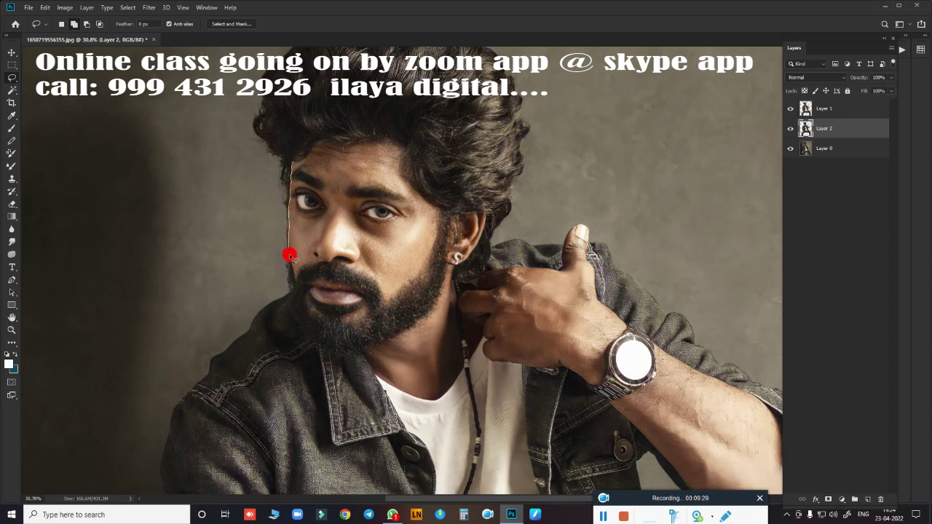
drag(290, 255, 316, 266)
mouse_move(379, 294)
mouse_down()
mouse_move(412, 272)
mouse_move(437, 208)
mouse_move(403, 154)
mouse_move(344, 142)
mouse_move(293, 159)
mouse_up()
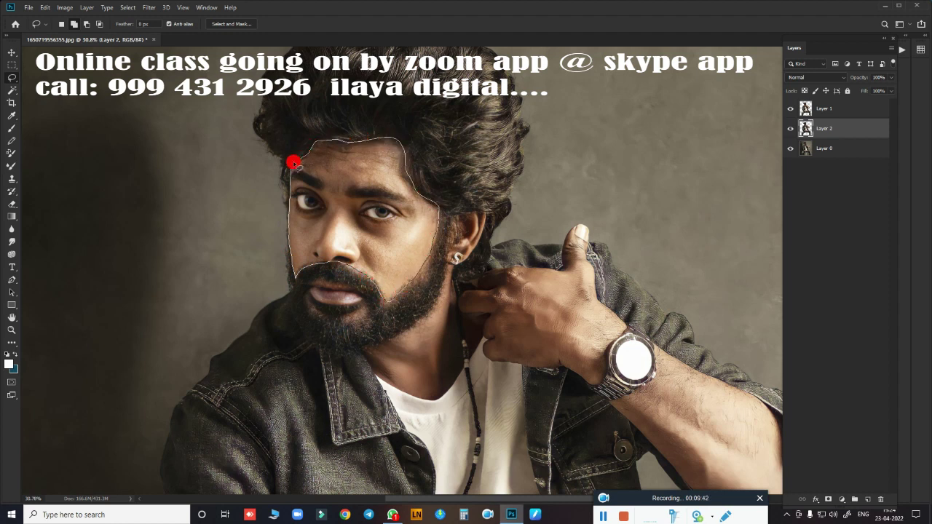
click(494, 271)
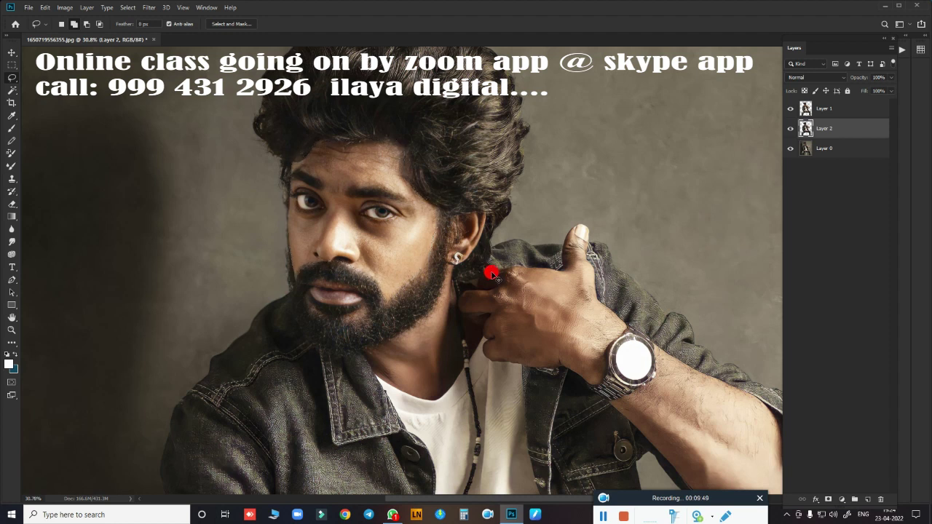
- Lasso the cheek, beard and neck skin
scroll(493, 273, down, 3)
scroll(545, 197, up, 1)
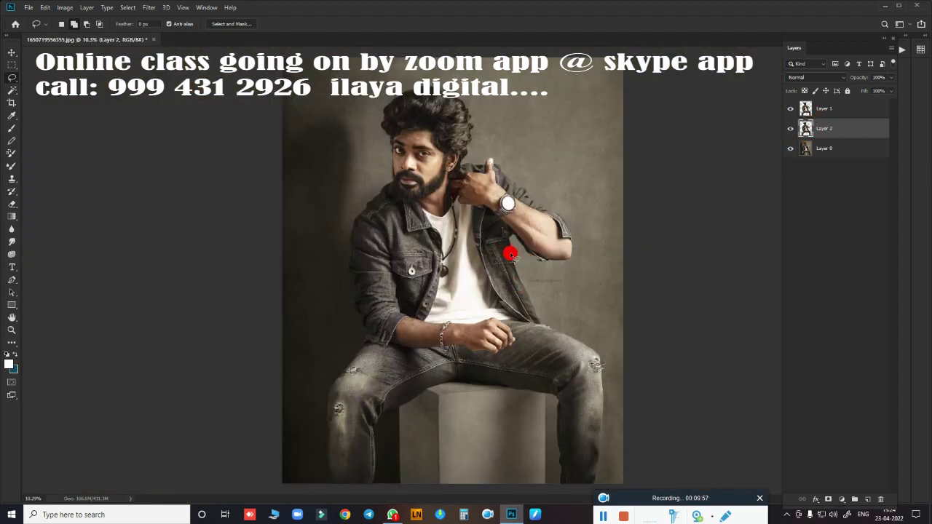
scroll(512, 255, up, 1)
scroll(526, 258, down, 1)
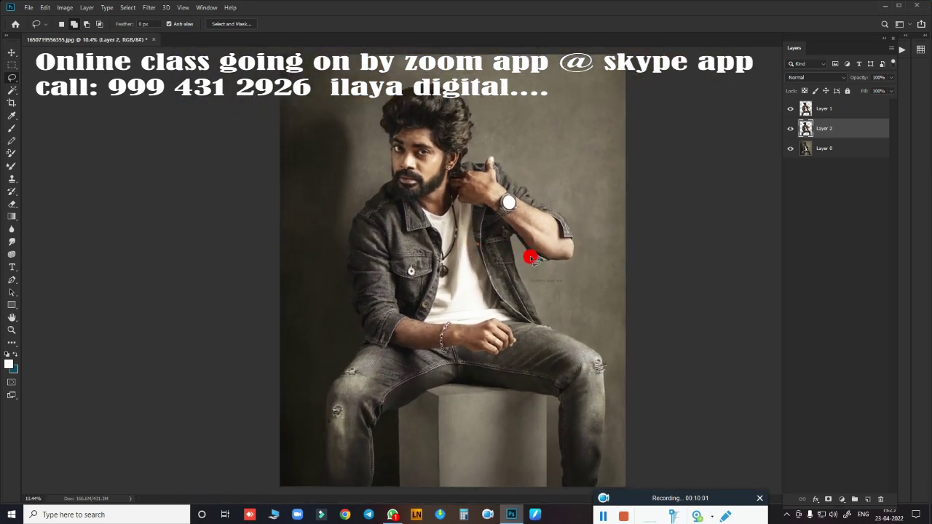
scroll(531, 260, up, 1)
scroll(503, 291, up, 3)
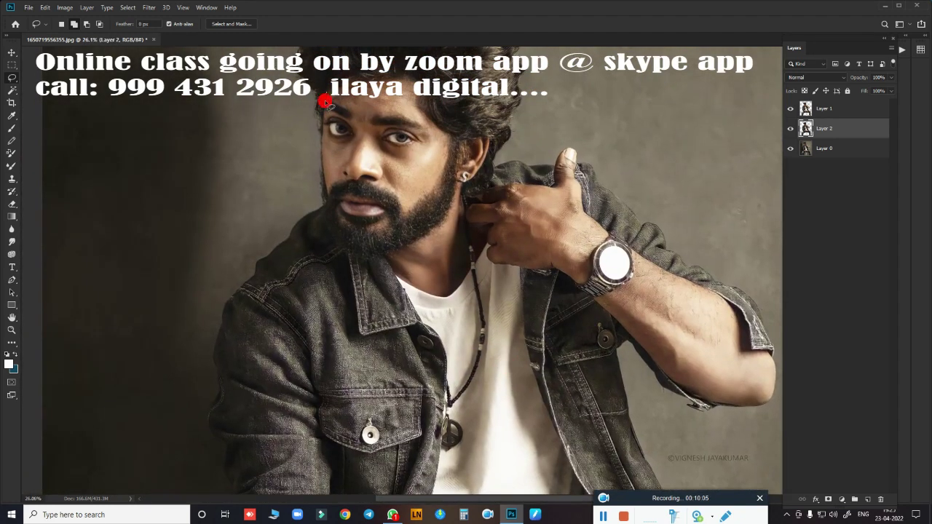
mouse_move(322, 162)
mouse_down()
mouse_move(453, 295)
mouse_move(487, 230)
mouse_move(462, 183)
mouse_move(488, 136)
mouse_move(426, 112)
mouse_up()
drag(354, 75, 324, 102)
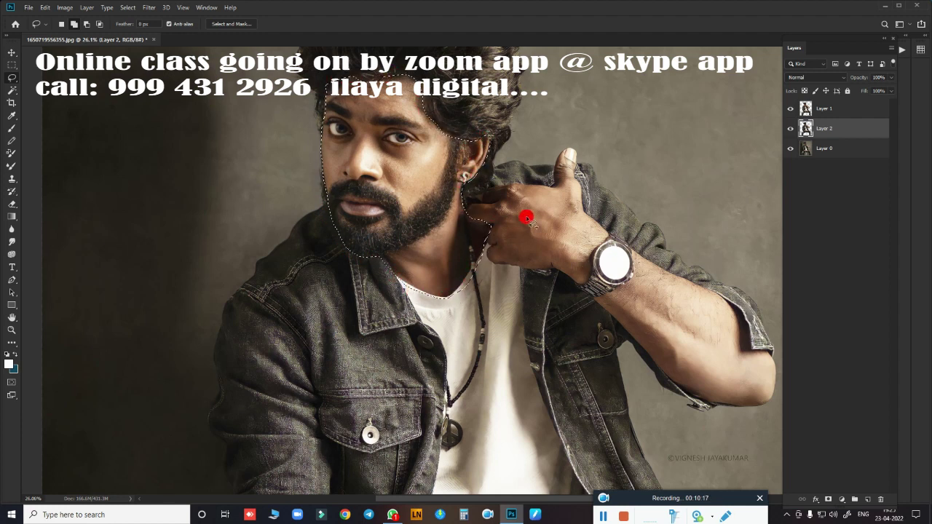
- Add the raised hand, thumb and forearm from watch to elbow to the selection
mouse_move(469, 188)
mouse_down()
mouse_move(562, 183)
mouse_move(575, 159)
mouse_move(589, 216)
mouse_move(587, 285)
mouse_move(490, 245)
mouse_up()
scroll(490, 245, down, 3)
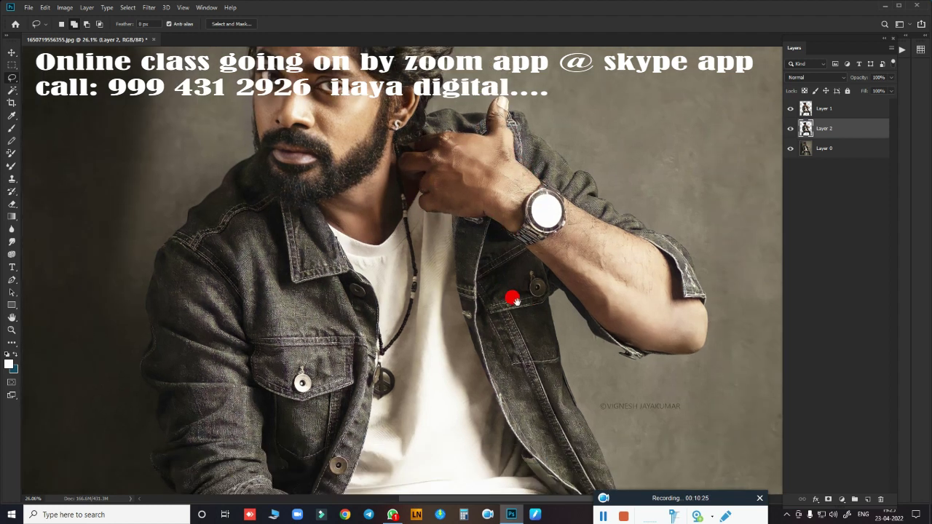
mouse_move(420, 121)
mouse_down()
mouse_move(537, 181)
mouse_move(583, 239)
mouse_move(549, 297)
mouse_move(469, 251)
mouse_move(413, 196)
mouse_up()
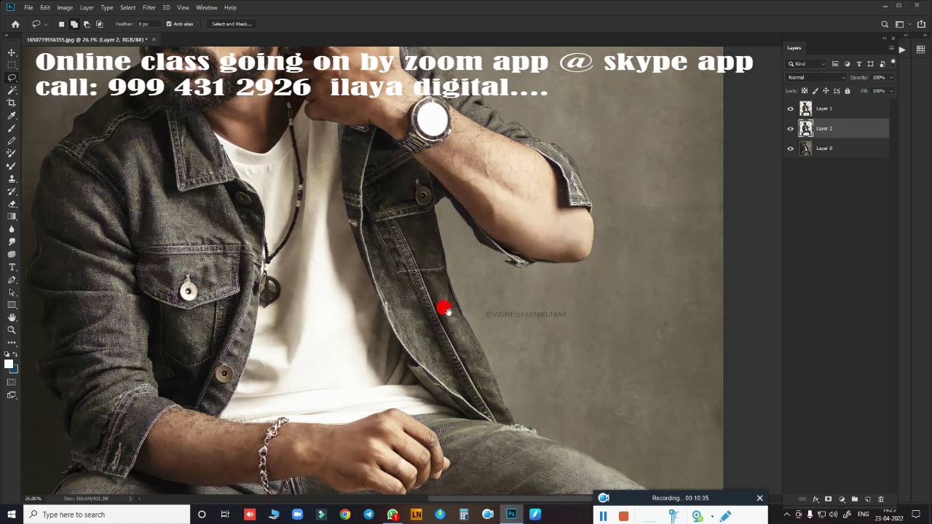
scroll(442, 308, down, 5)
mouse_move(239, 255)
mouse_down()
mouse_move(208, 319)
mouse_move(331, 331)
mouse_up()
mouse_move(421, 336)
mouse_down()
mouse_move(508, 299)
mouse_move(456, 255)
mouse_move(346, 269)
mouse_move(240, 254)
mouse_up()
- Feather the figure selection by 5 px
alt+scroll(362, 327, down, 5)
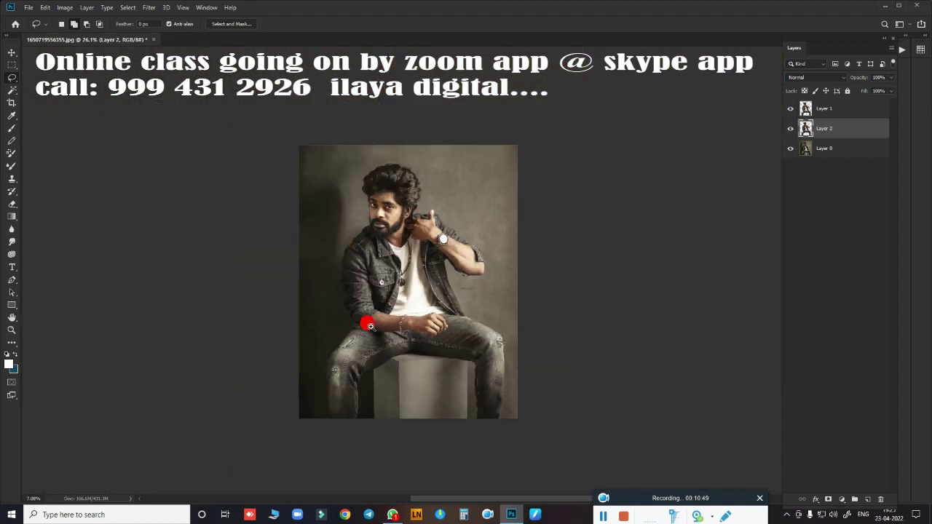
alt+scroll(452, 235, up, 1)
key(shift+F6)
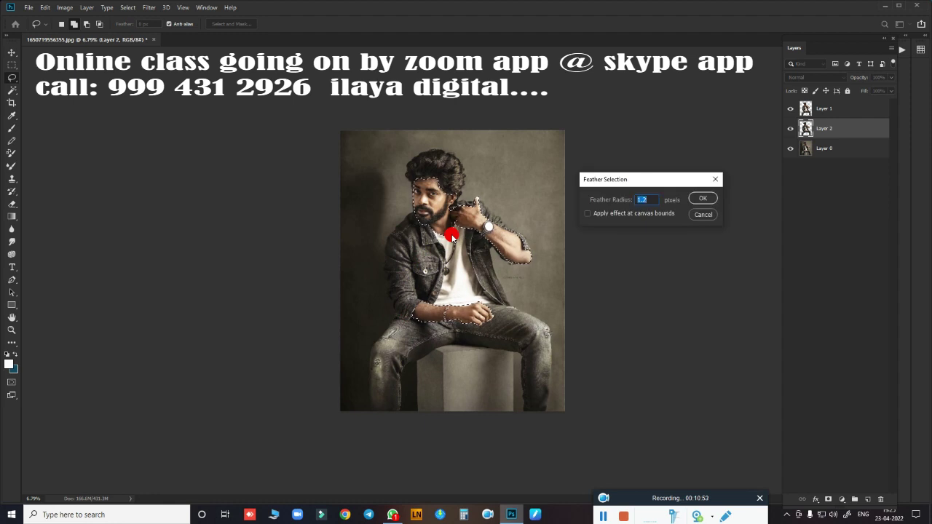
text(5)
key(Return)
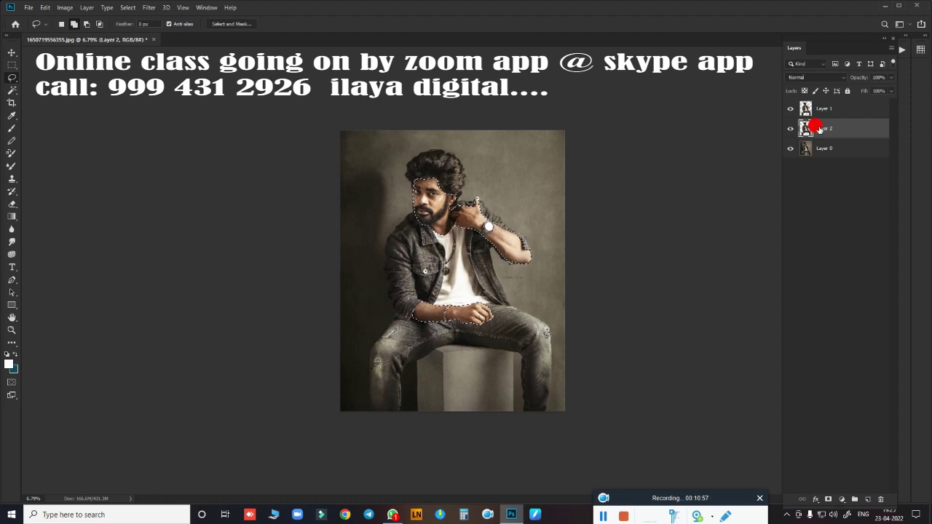
- Delete the background outside the figure from Layer 1 and deselect
click(826, 111)
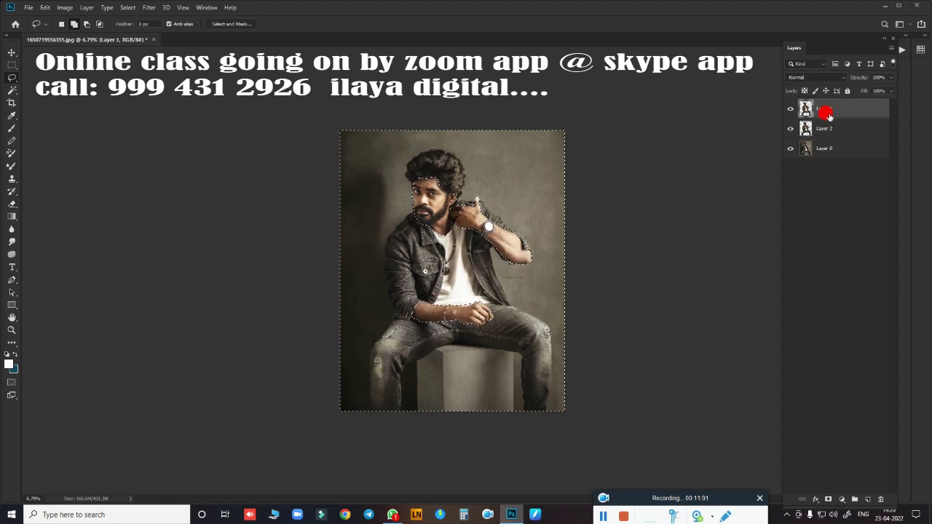
key(ctrl+shift+i)
key(Delete)
key(ctrl+d)
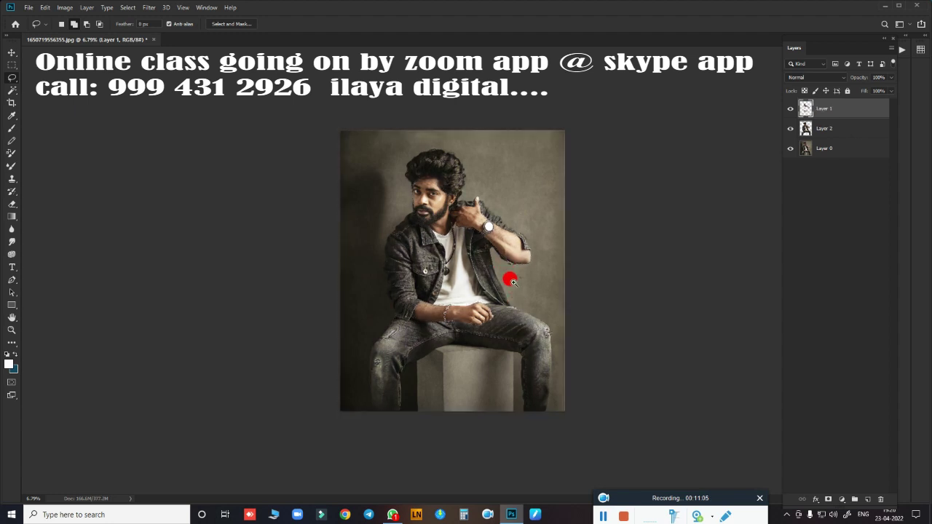
key(ctrl+plus)
scroll(535, 289, up, 1)
- Darken Layer 2's shadows with a Curves black point at input 16, output 0
click(824, 129)
key(ctrl+m)
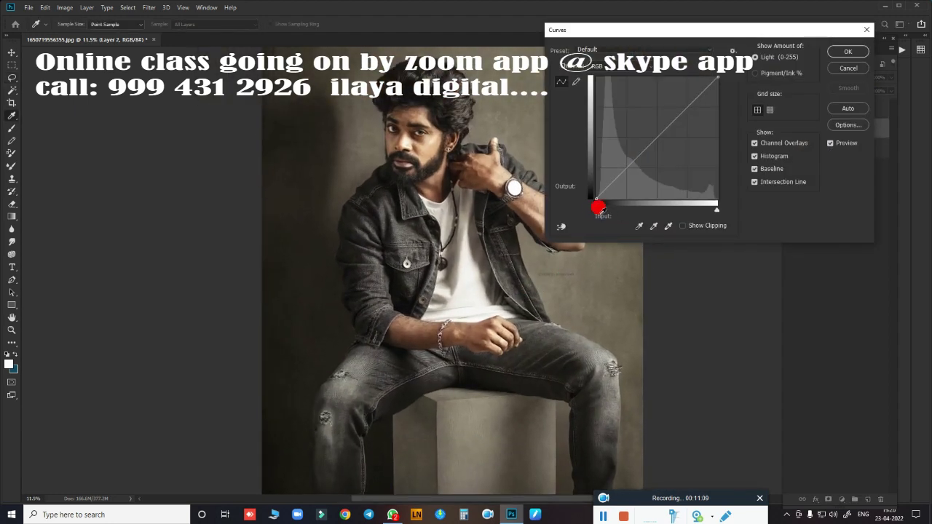
drag(597, 204, 605, 217)
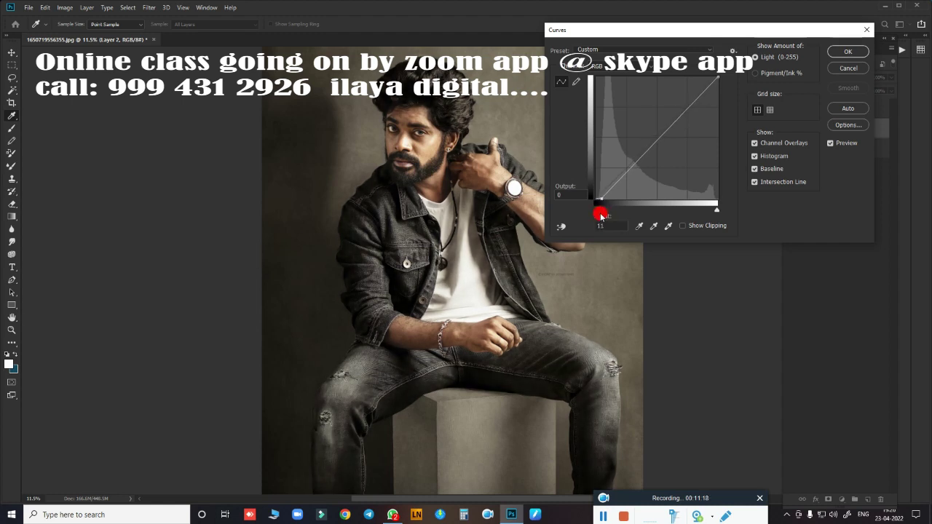
click(847, 51)
click(790, 109)
click(789, 108)
click(838, 110)
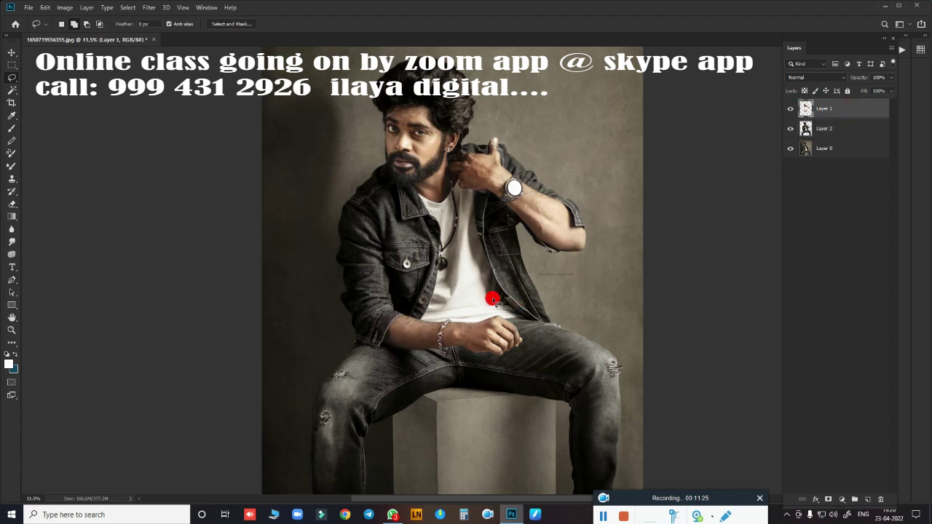
scroll(493, 296, up, 2)
- Raise Layer 1's saturation by +20 and adjust the reds in Selective Color
key(ctrl+u)
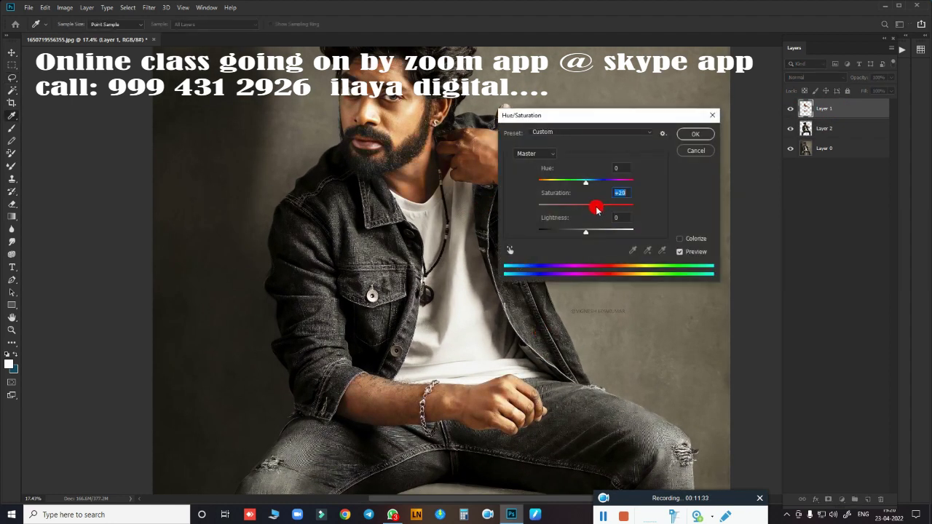
click(694, 136)
key(l)
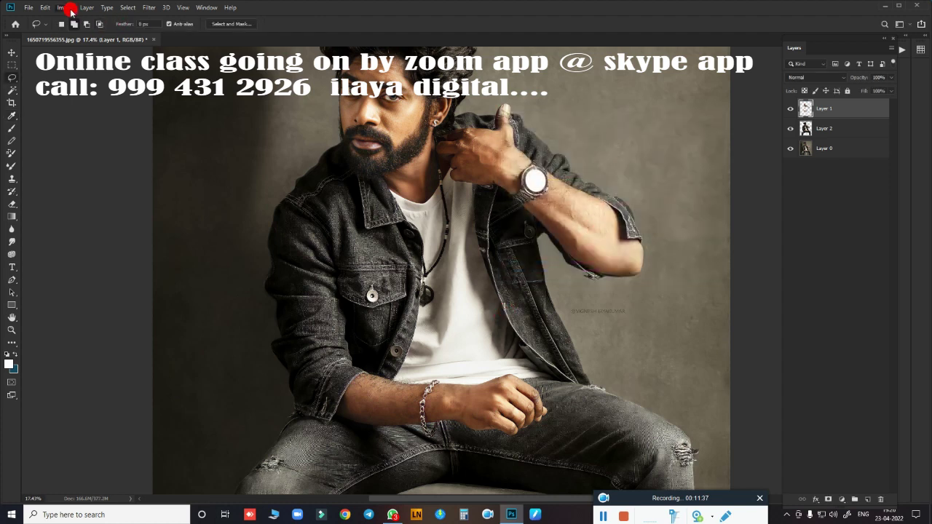
click(65, 7)
click(189, 183)
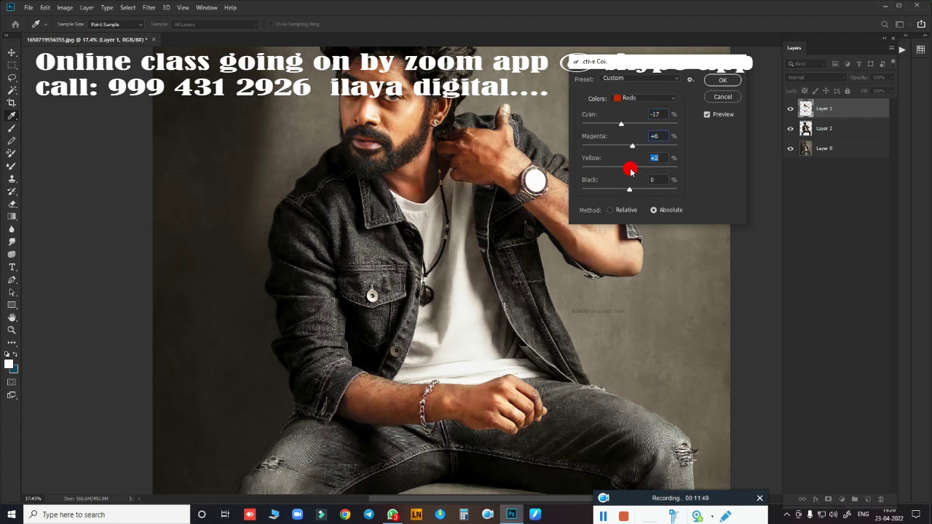
click(710, 81)
- Apply a Color Balance shift, settling on midtones 0, −1, −9
key(ctrl+b)
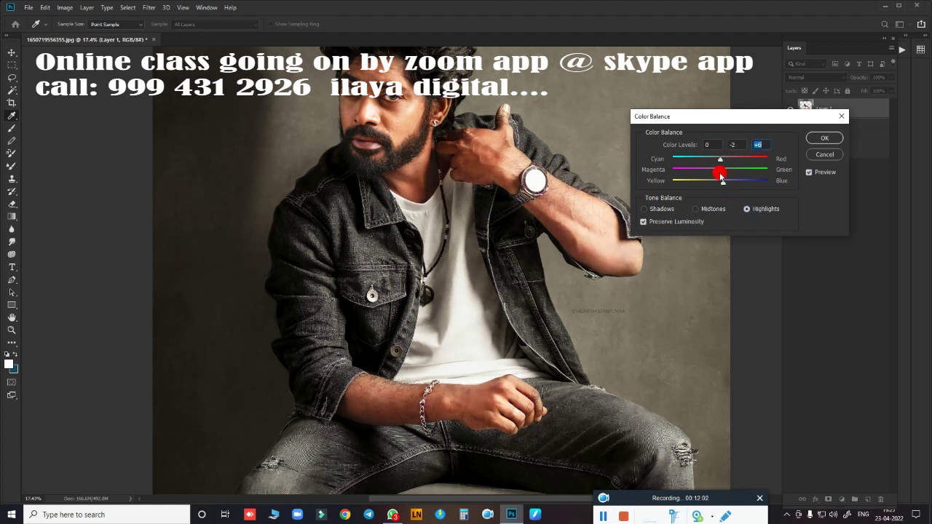
click(825, 154)
key(ctrl+b)
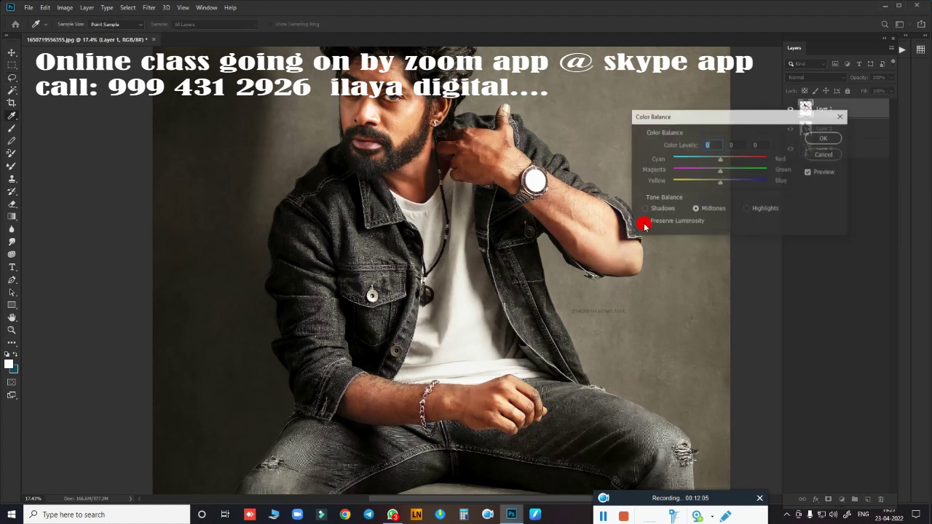
drag(725, 160, 727, 159)
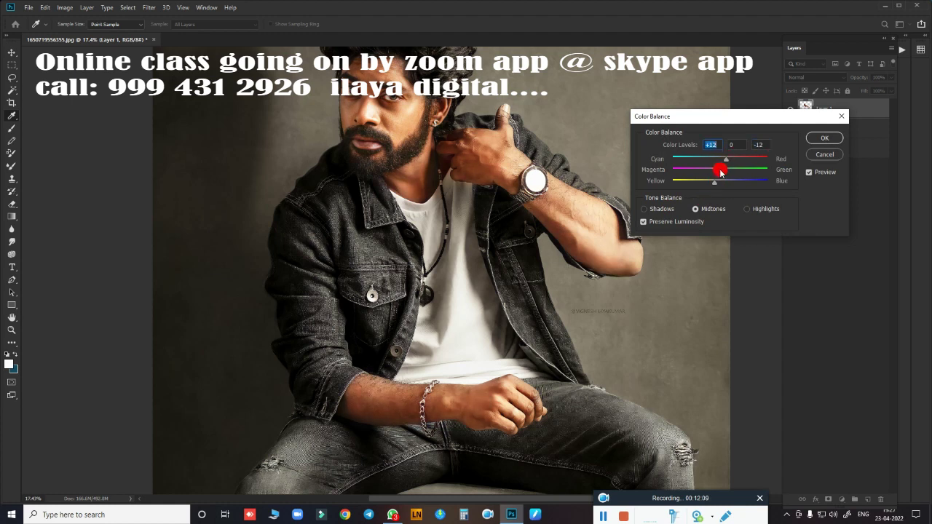
scroll(514, 233, up, 3)
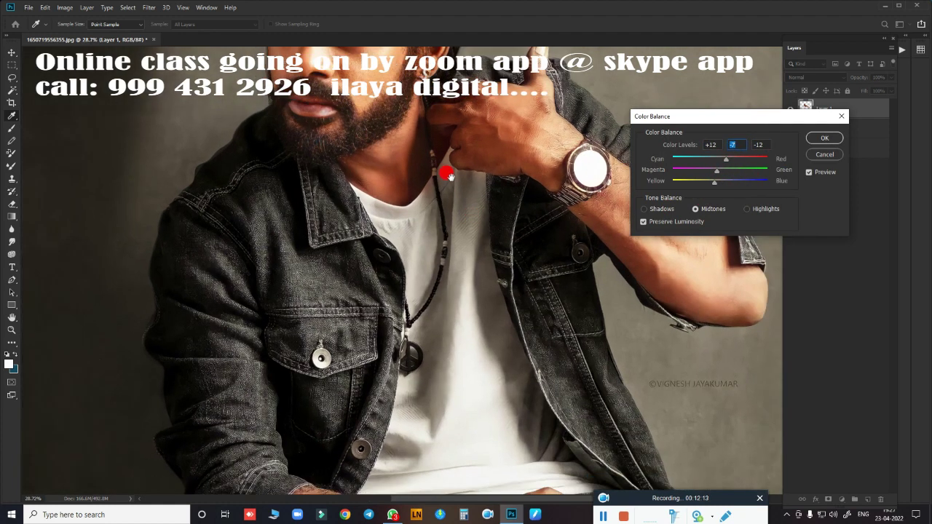
click(824, 155)
key(l)
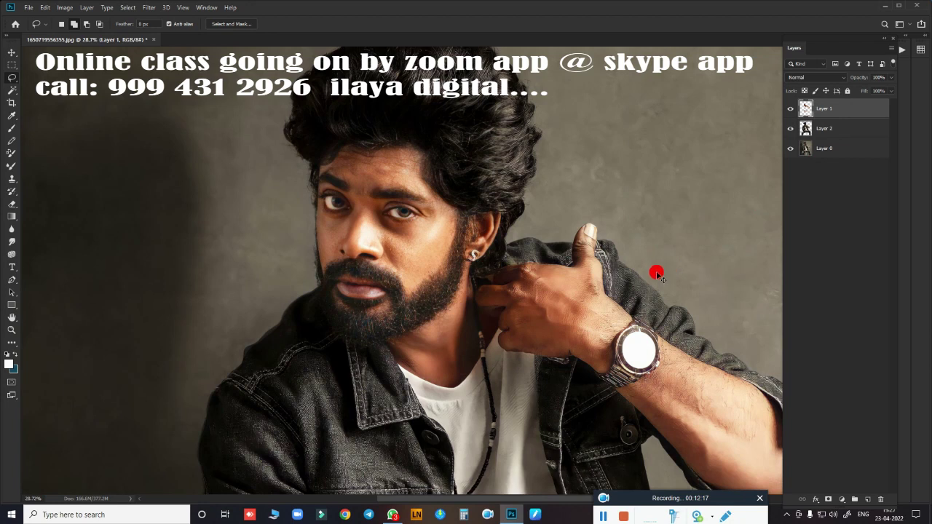
key(ctrl+b)
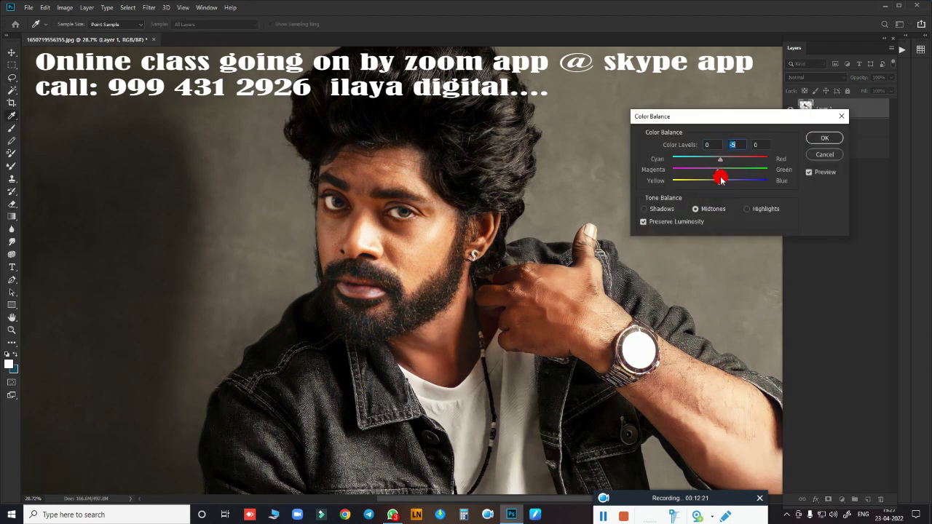
click(824, 138)
scroll(561, 270, down, 2)
scroll(554, 268, down, 1)
scroll(545, 267, up, 2)
- Give Layer 1 a +18 vibrance boost
key(alt+i)
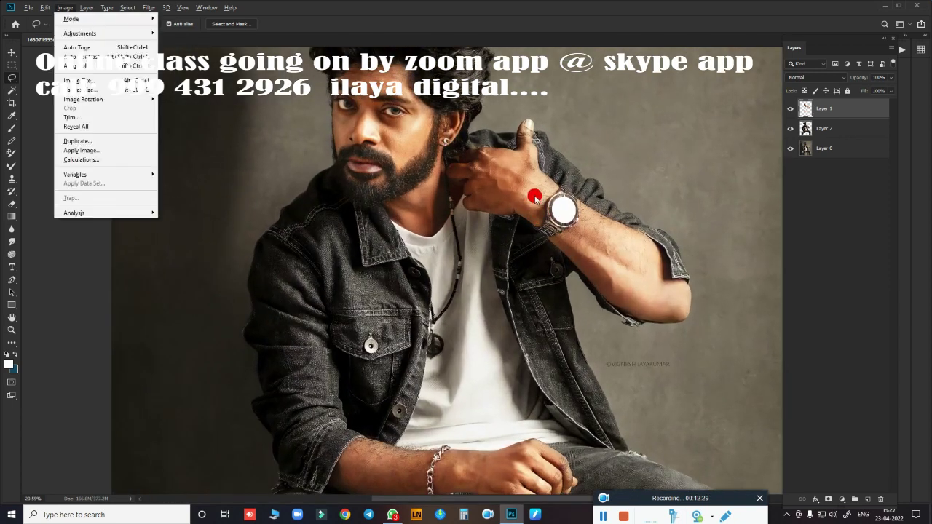
key(j)
key(v)
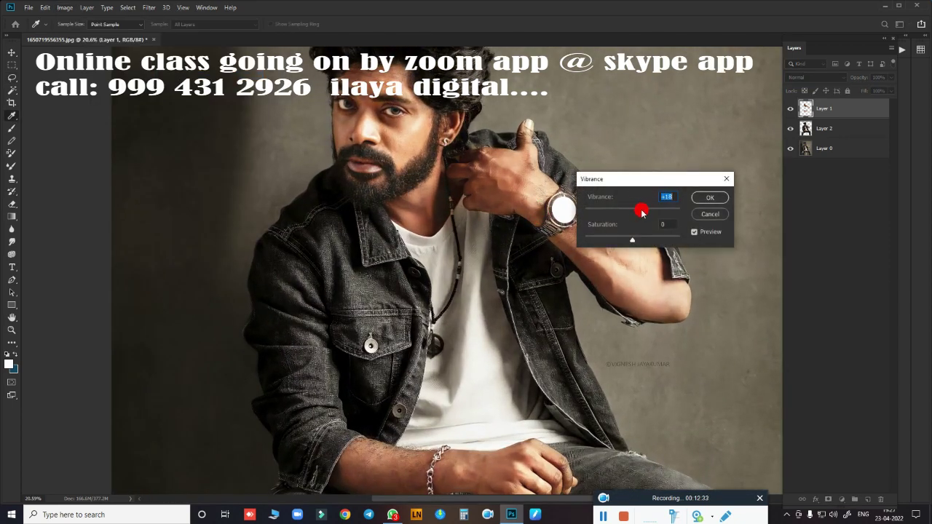
click(710, 200)
key(l)
scroll(562, 269, down, 1)
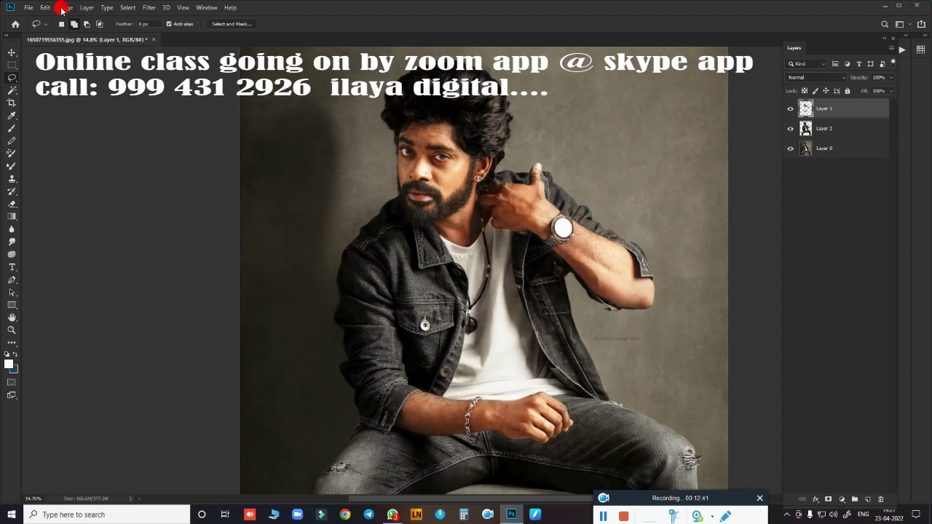
scroll(582, 366, down, 1)
scroll(558, 327, down, 1)
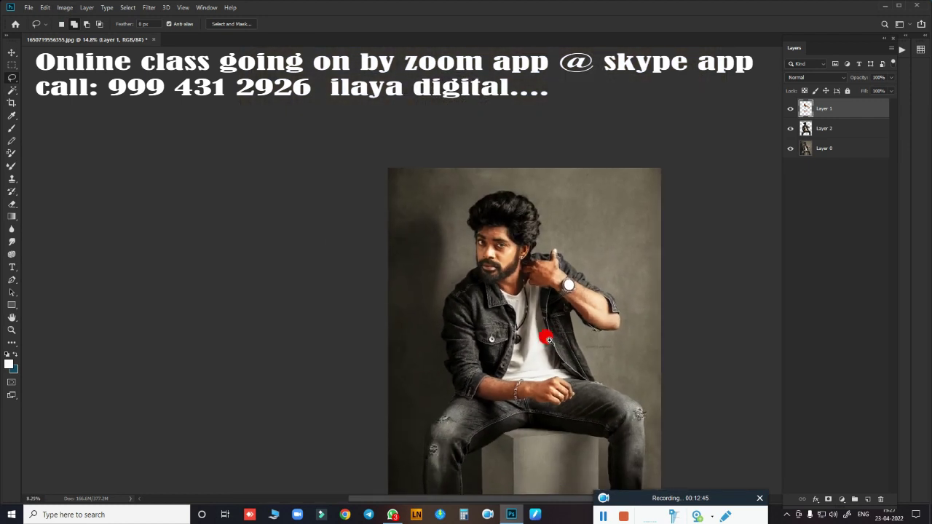
- Load the man's outline from Layer 1 and copy him from Layer 0 onto new Layer 3
click(829, 130)
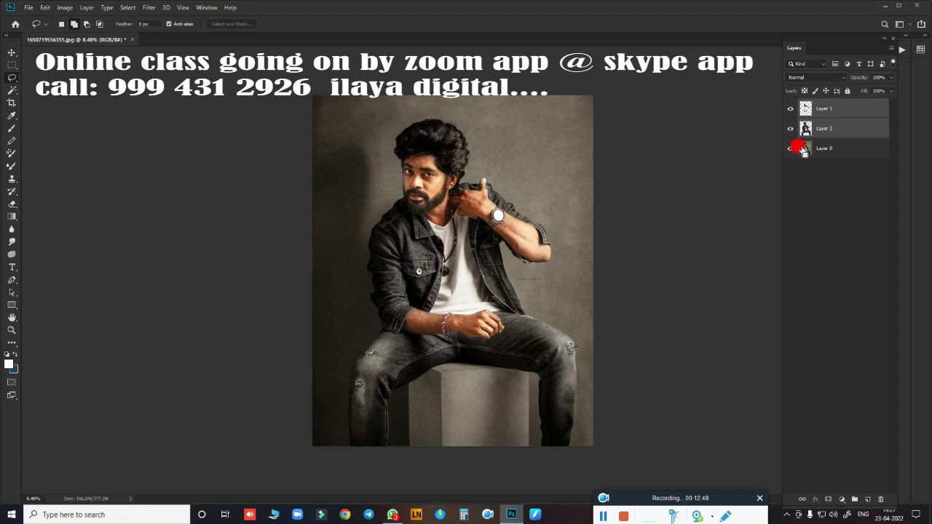
click(836, 108)
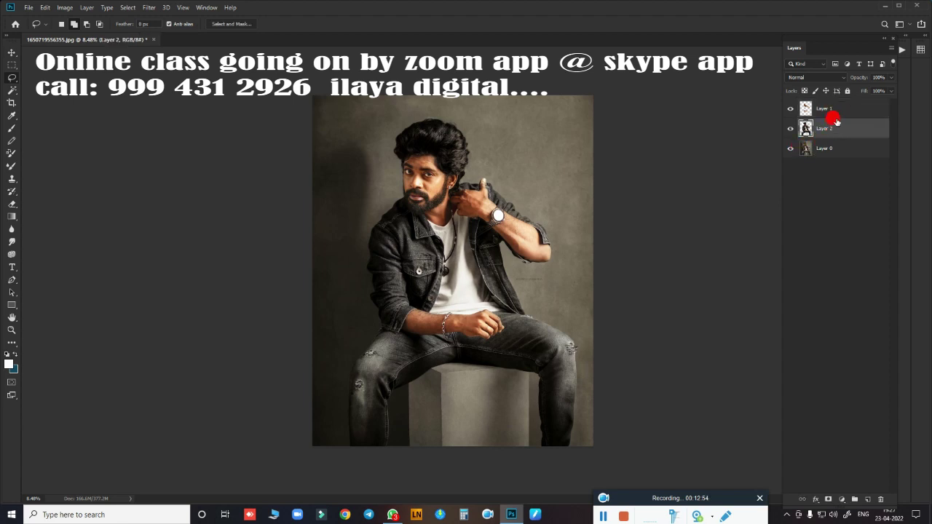
ctrl+click(807, 150)
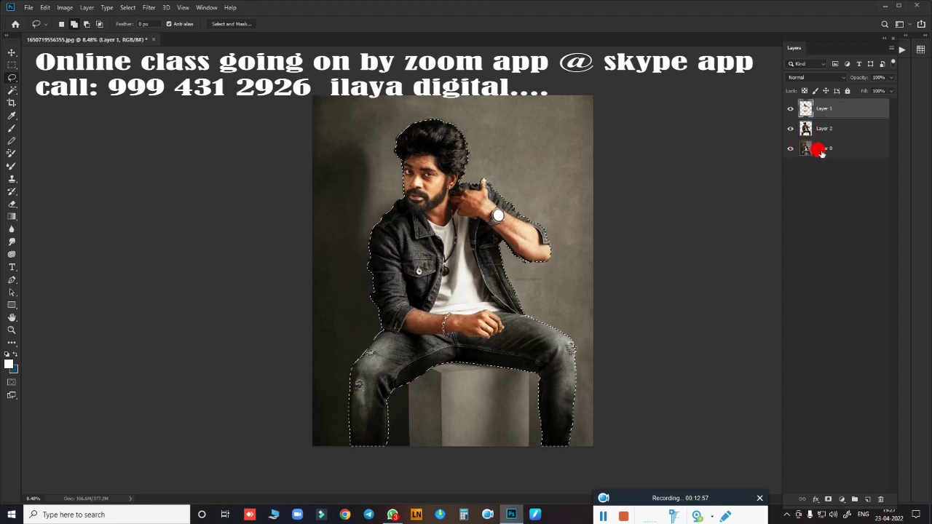
click(822, 151)
key(ctrl+j)
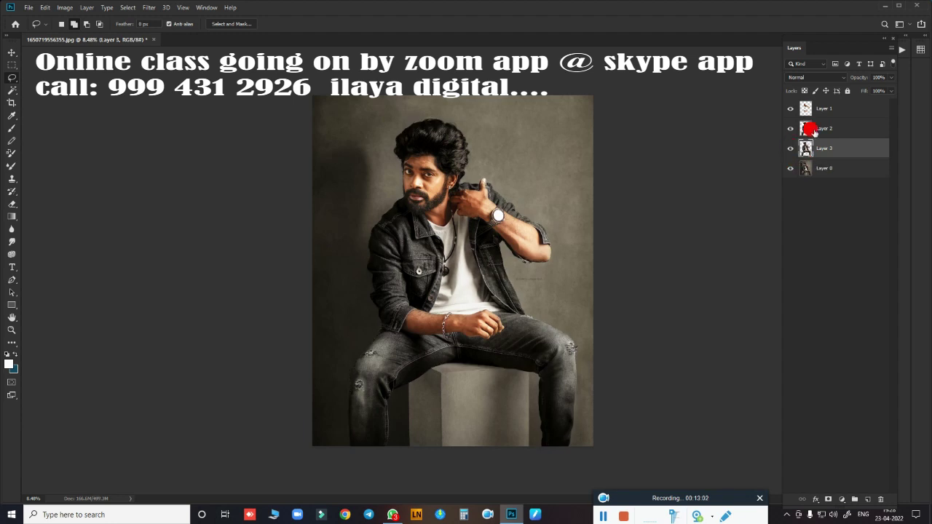
- Darken Layer 2's shadows again with a Curves black point of 21
click(814, 132)
key(ctrl+m)
drag(597, 210, 597, 213)
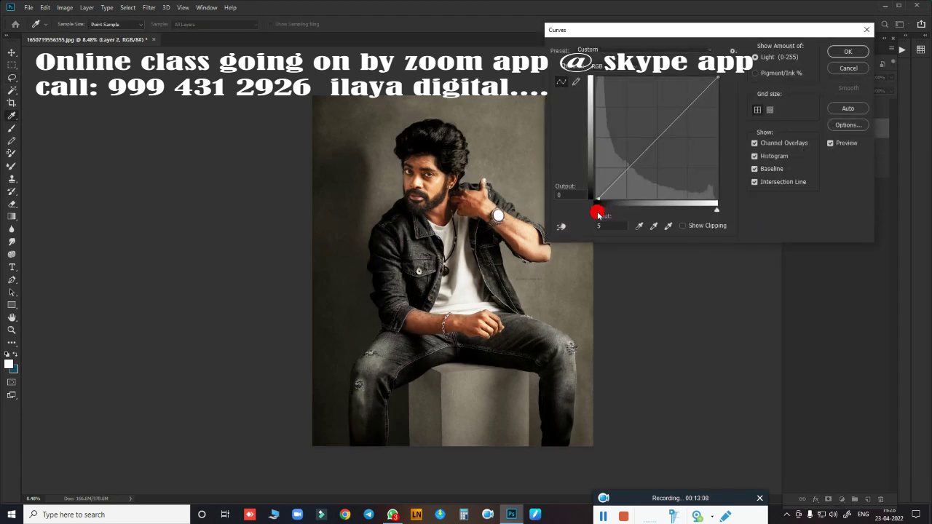
click(831, 55)
key(l)
- Add an empty Layer 4 at the top of the layer stack
click(844, 108)
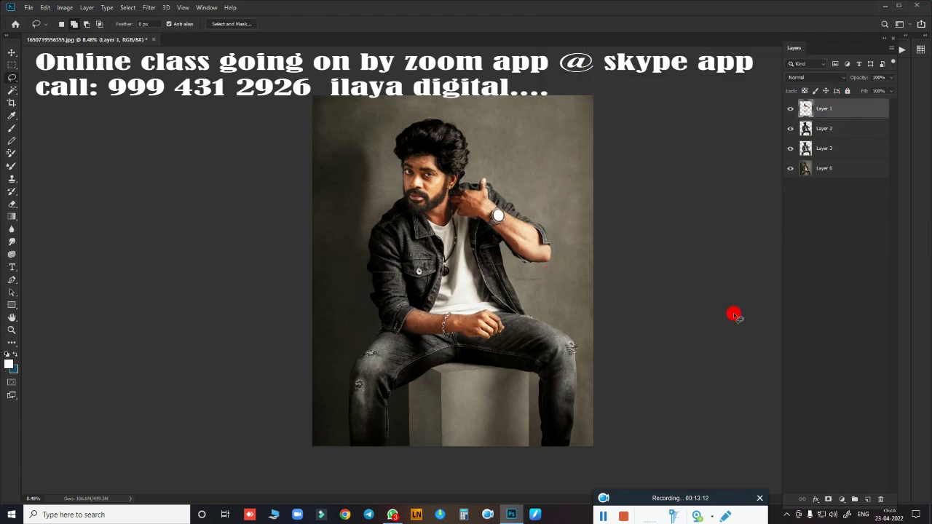
click(868, 500)
alt+scroll(437, 218, up, 3)
alt+scroll(495, 243, up, 2)
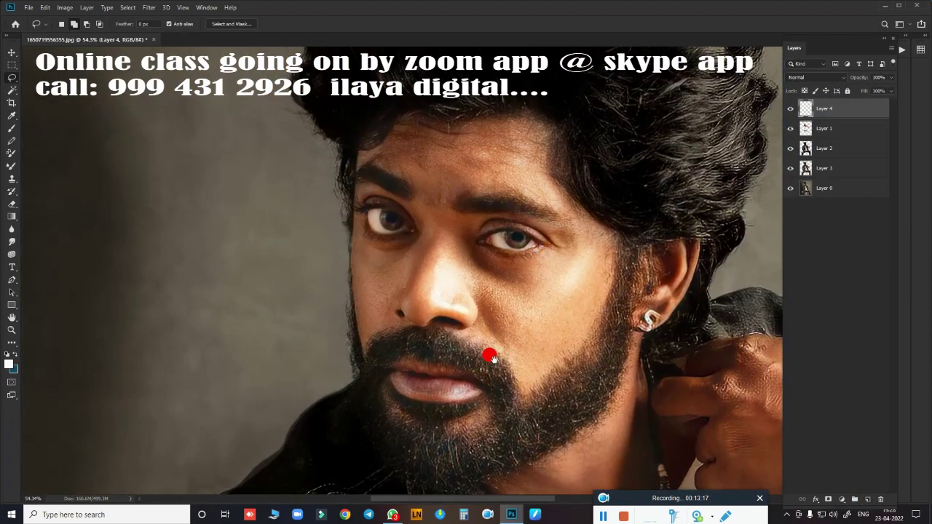
alt+scroll(489, 354, up, 2)
alt+scroll(530, 343, up, 1)
alt+scroll(518, 334, down, 3)
- Tilt the view of the face with Rotate View, then reset it to 0°
key(r)
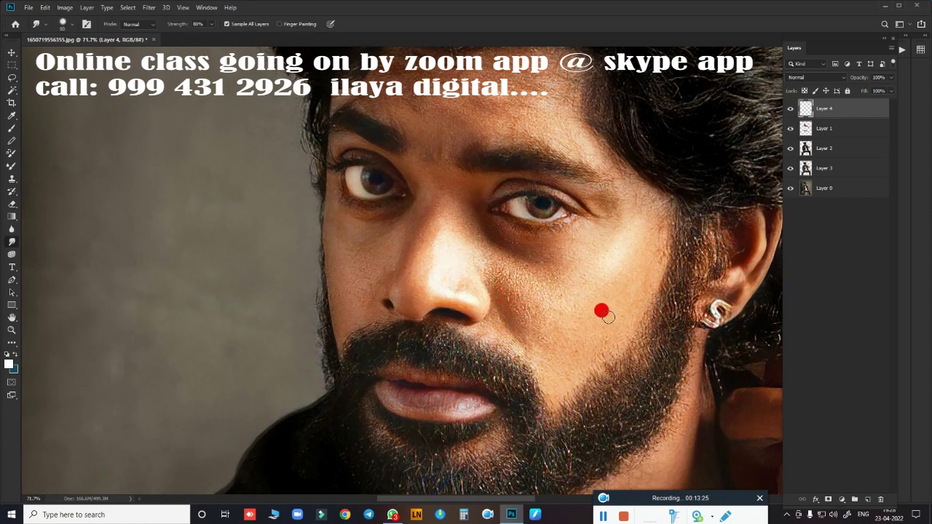
key(r)
drag(605, 315, 634, 281)
alt+scroll(528, 327, up, 1)
alt+scroll(537, 328, up, 1)
alt+scroll(582, 265, up, 1)
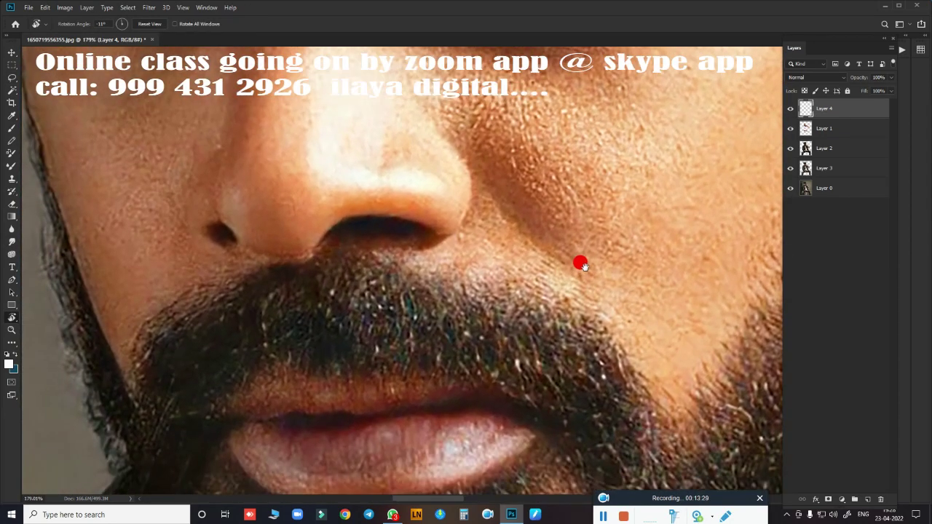
key(Escape)
- Close a pen path around the cheek beside the right nostril and the upper moustache
key(p)
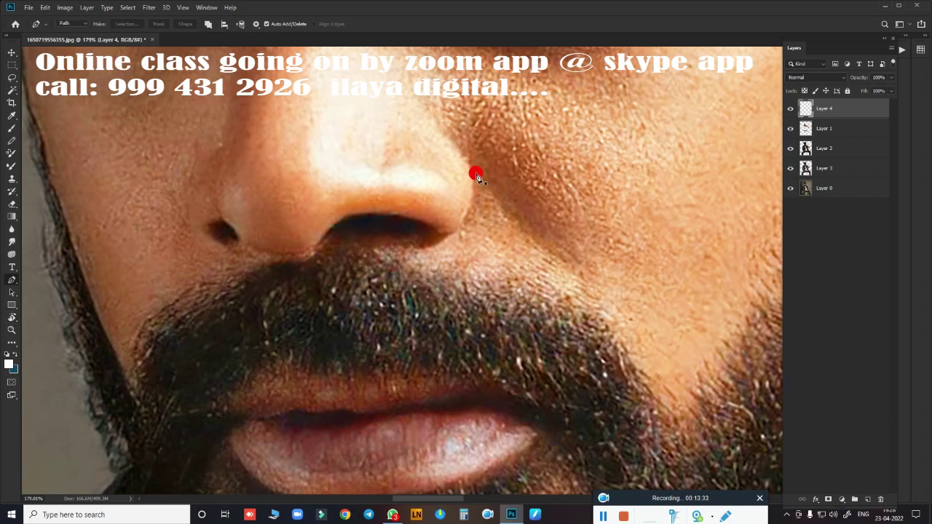
click(475, 172)
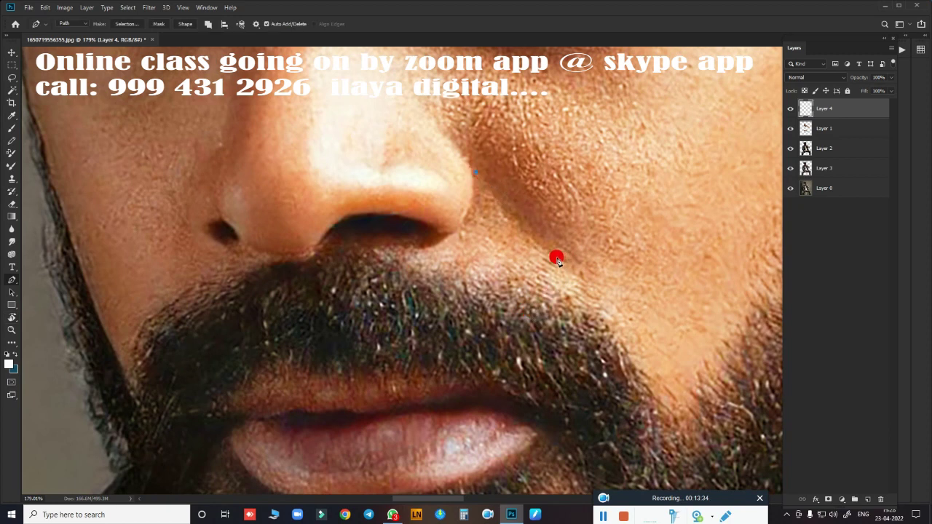
click(621, 343)
drag(461, 373, 444, 369)
drag(340, 320, 325, 317)
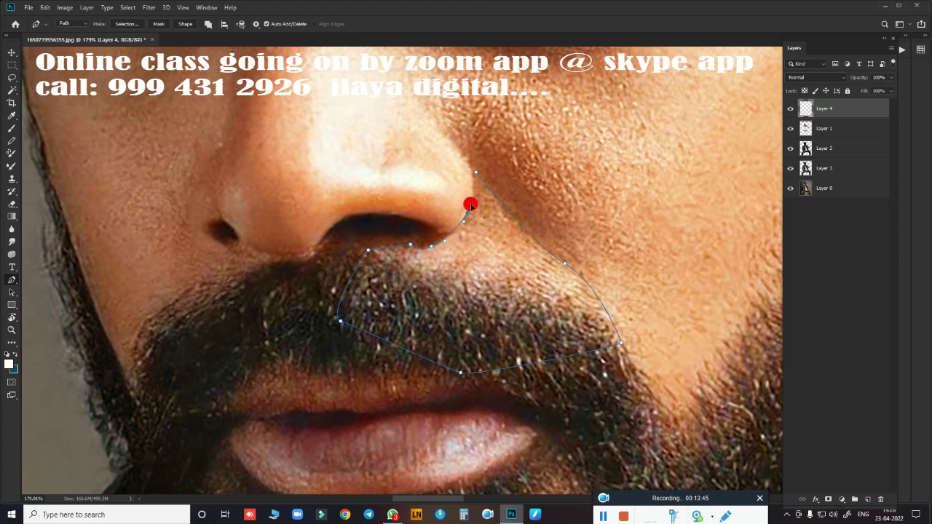
scroll(481, 233, up, 5)
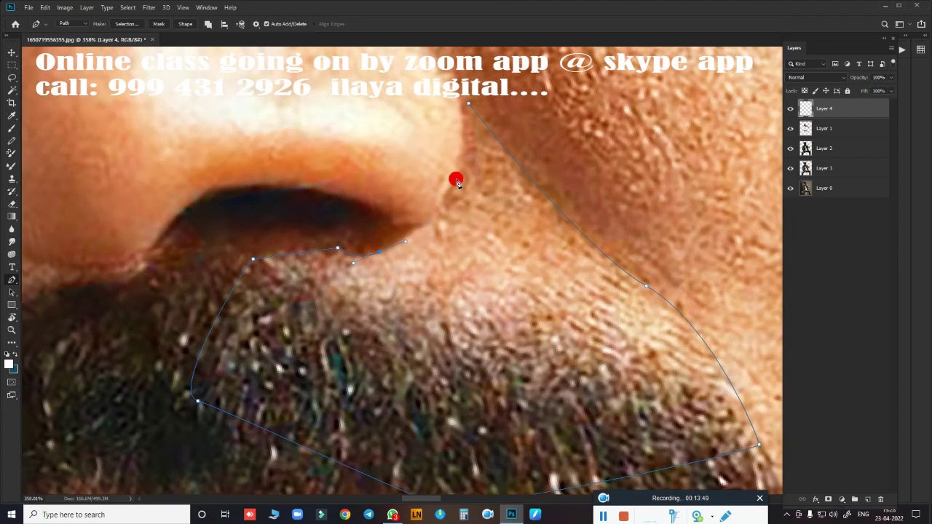
drag(457, 181, 472, 133)
drag(464, 112, 453, 87)
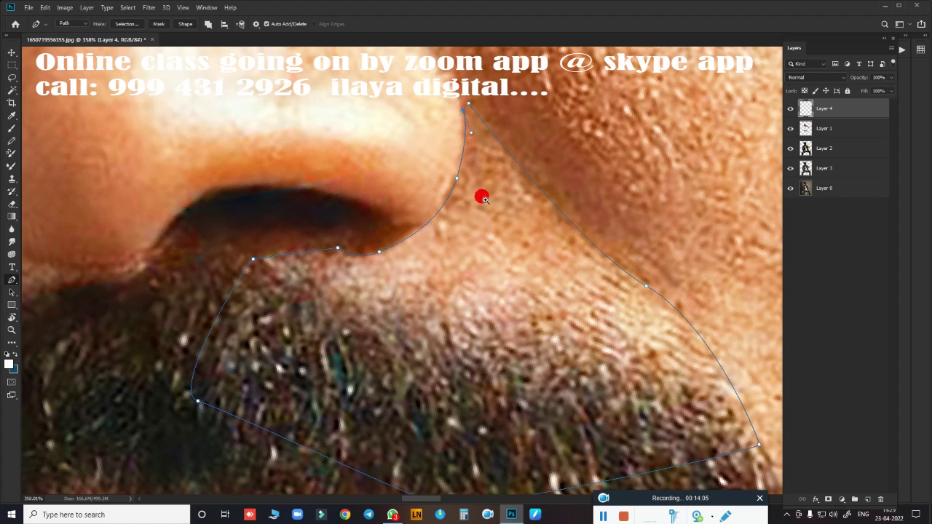
scroll(485, 199, down, 3)
drag(484, 200, 506, 324)
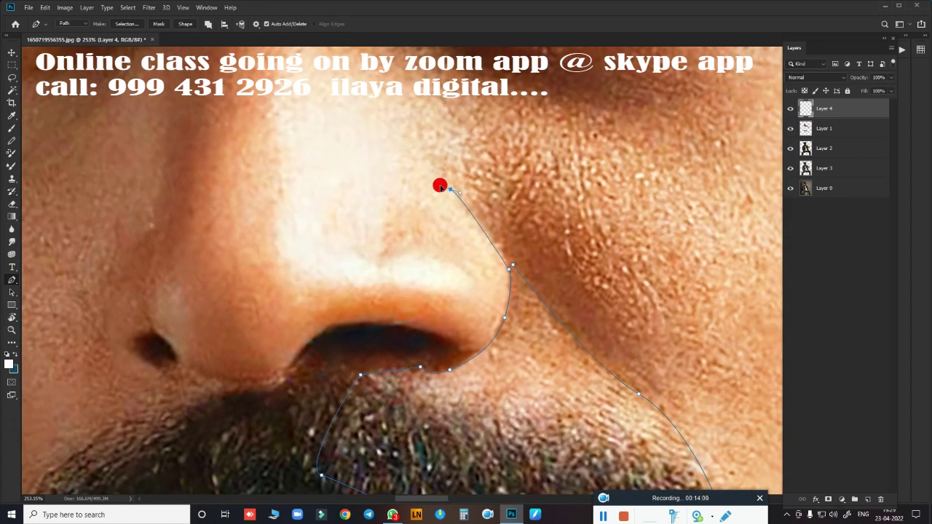
drag(440, 186, 399, 151)
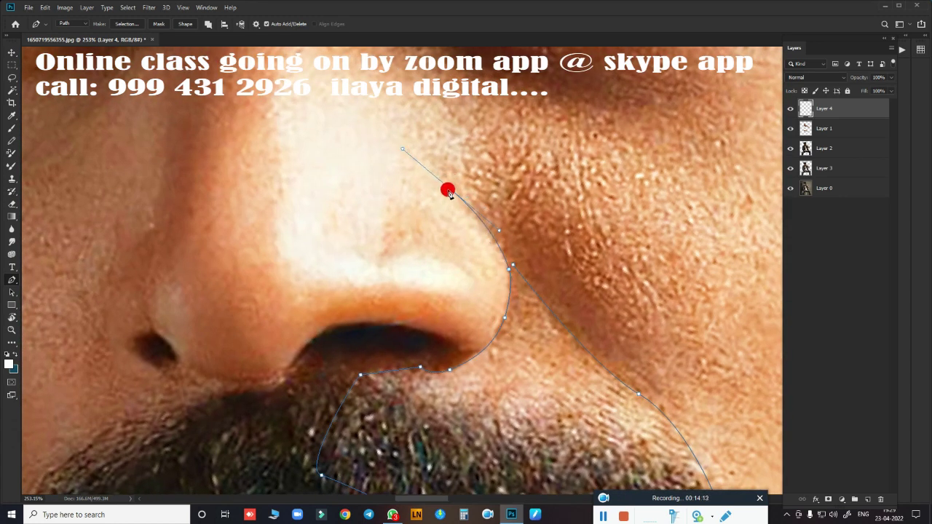
scroll(456, 193, down, 5)
scroll(422, 285, up, 3)
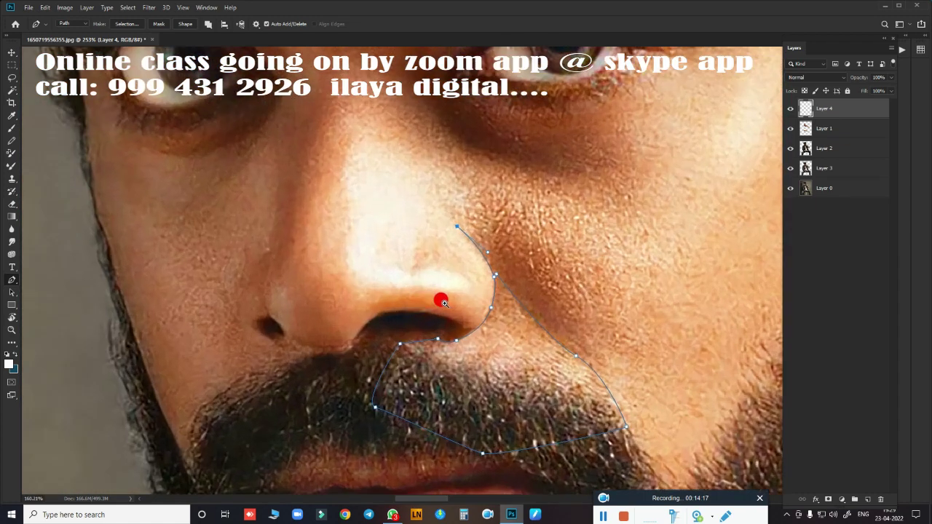
scroll(441, 298, up, 2)
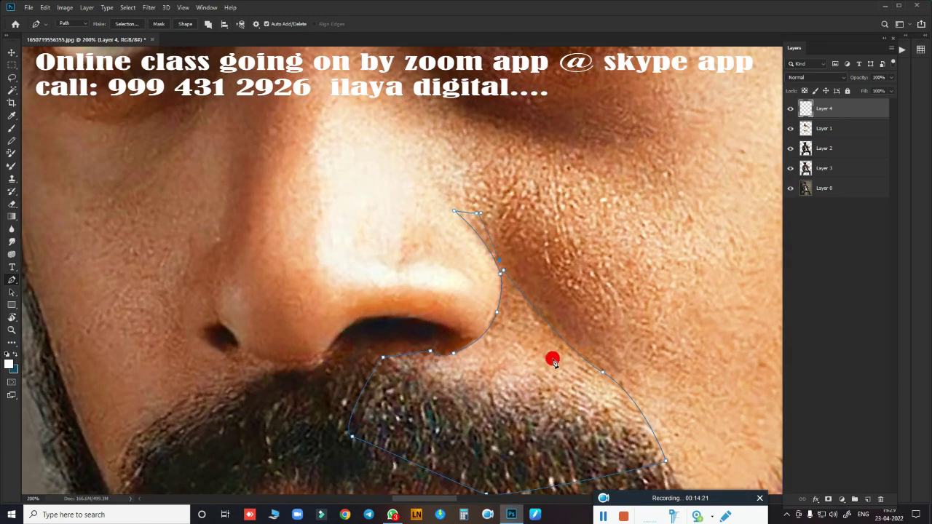
- Load the path as a selection and feather it by 2 pixels
key(ctrl+Return)
scroll(549, 360, down, 2)
scroll(522, 343, down, 2)
scroll(482, 374, down, 1)
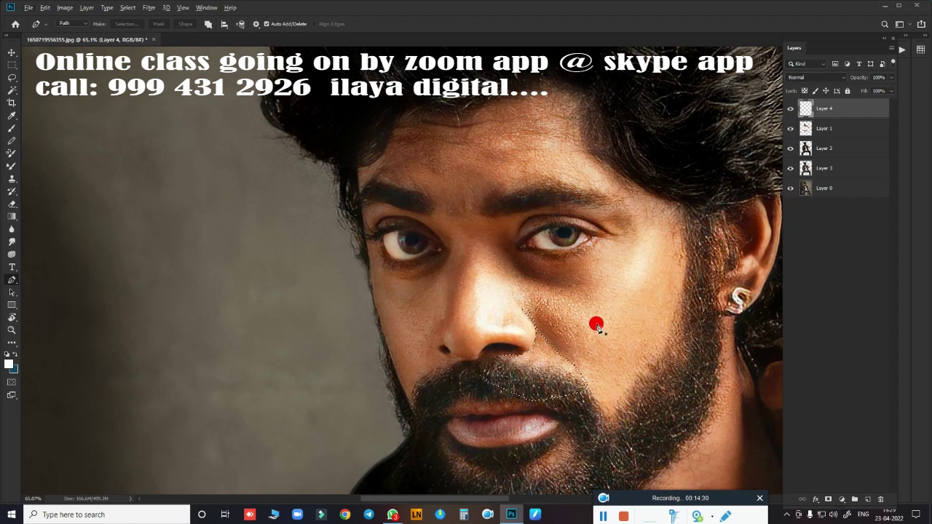
scroll(485, 263, up, 1)
scroll(516, 279, up, 2)
scroll(519, 274, up, 2)
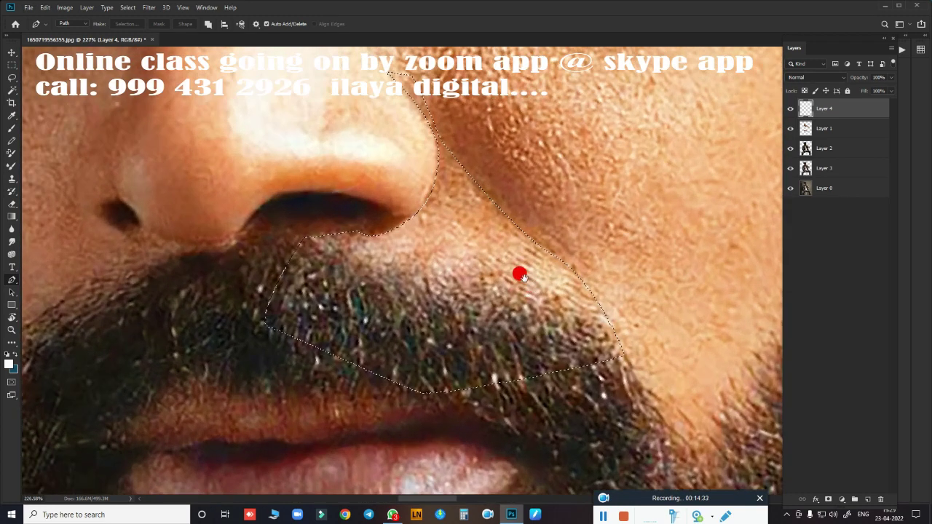
key(shift+F6)
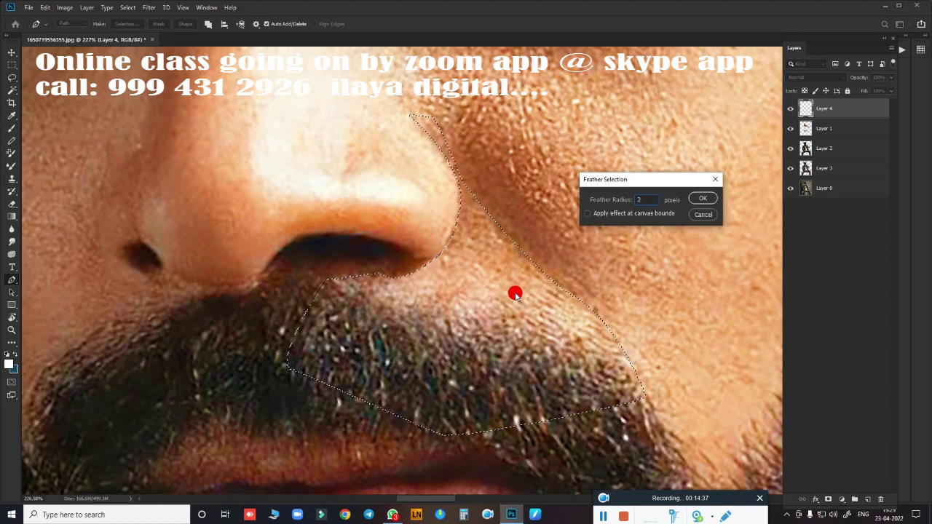
key(Return)
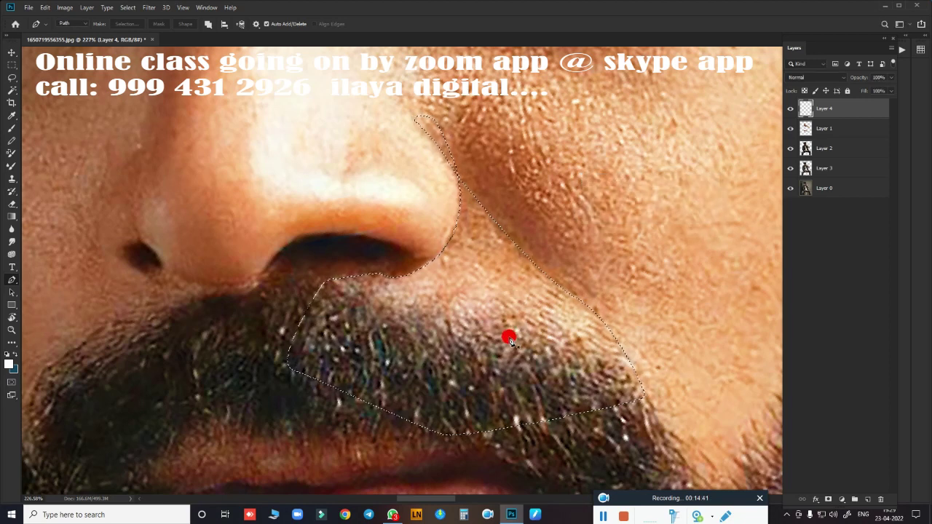
key(r)
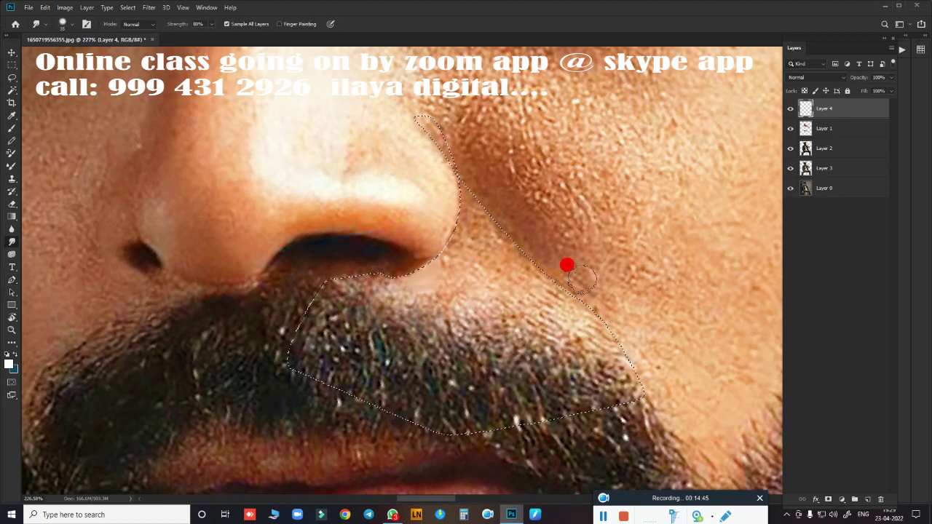
- Enable Transfer in the Smudge brush settings and toggle Layer 4's visibility to check it
key(F5)
click(813, 301)
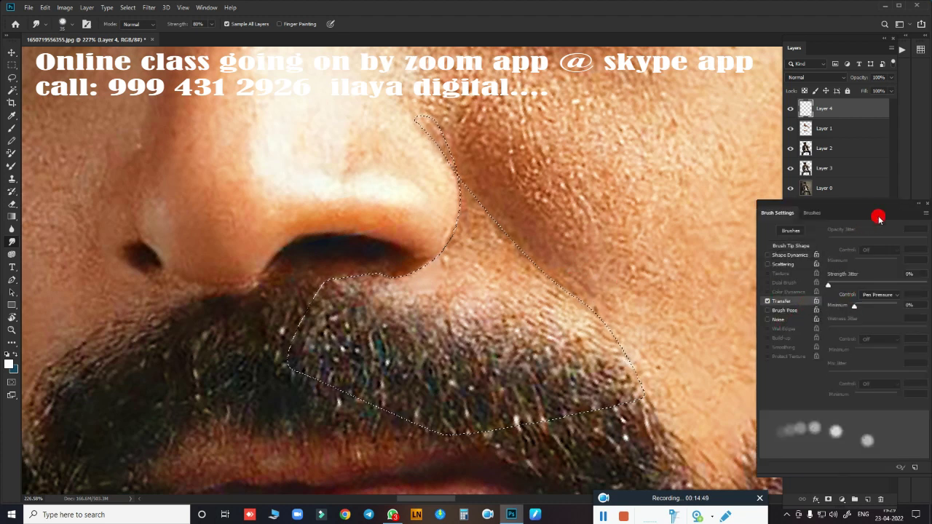
click(871, 188)
click(850, 106)
click(790, 109)
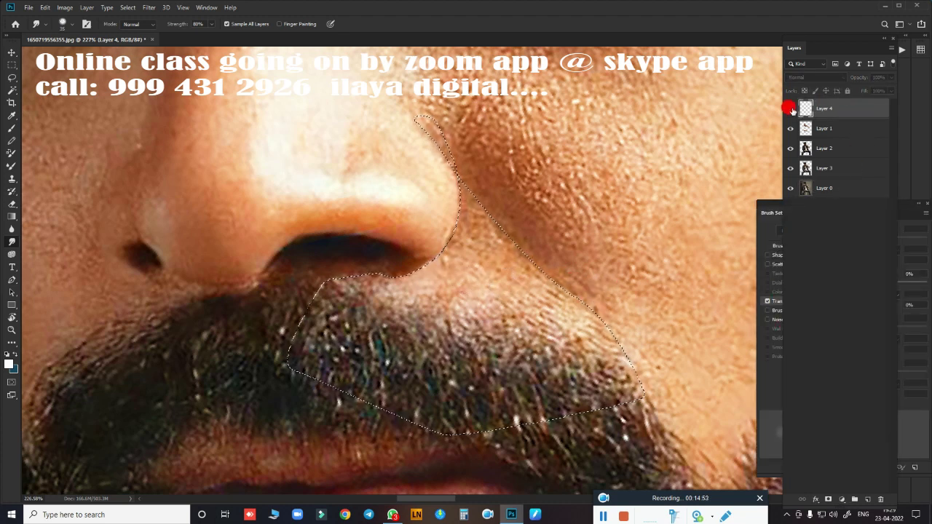
click(791, 109)
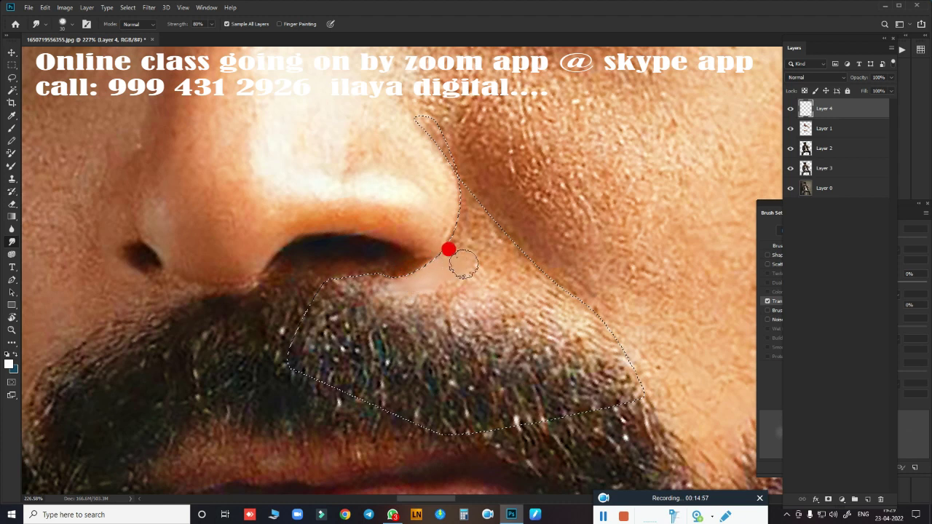
- Smudge and mixer-brush the skin below the nostril and up along the side of the nose
mouse_move(463, 265)
mouse_down()
mouse_move(536, 304)
mouse_move(563, 306)
mouse_move(573, 314)
mouse_move(507, 298)
mouse_move(571, 321)
mouse_move(454, 271)
mouse_up()
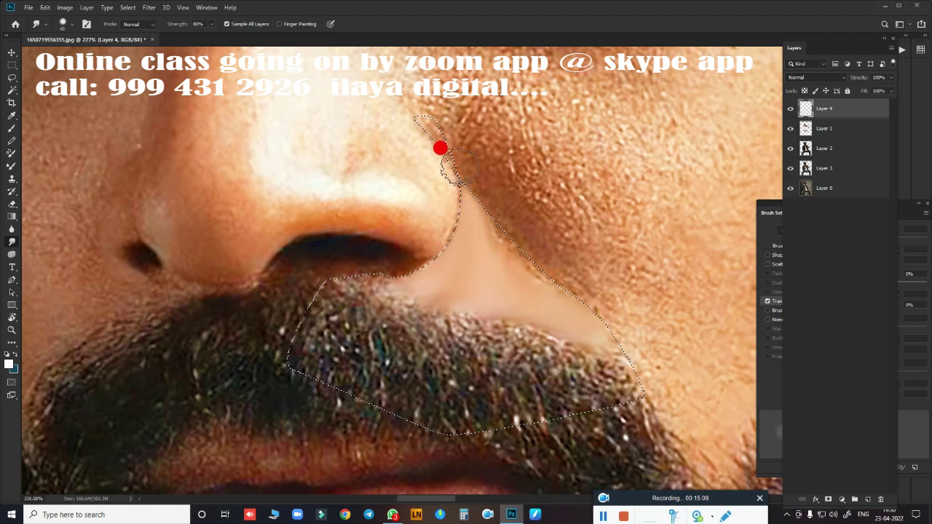
mouse_move(581, 283)
mouse_down()
mouse_move(461, 241)
mouse_move(427, 118)
mouse_up()
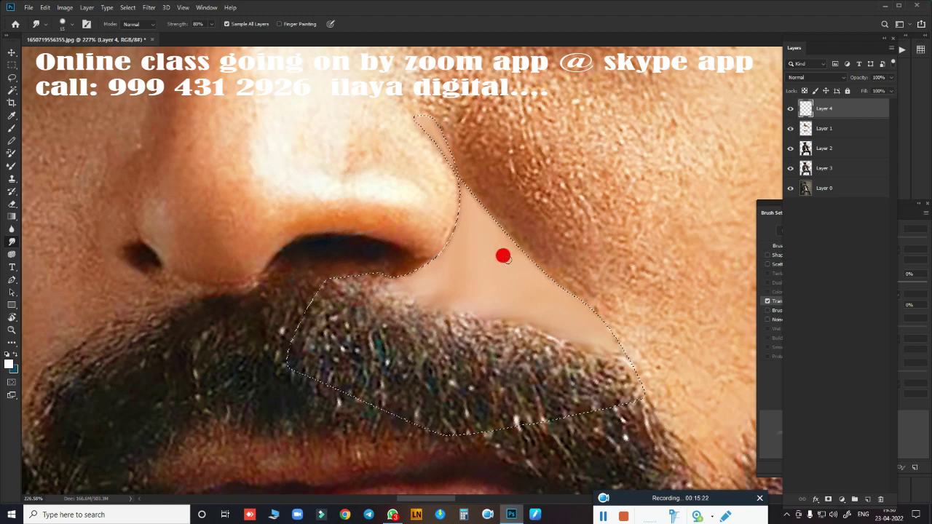
key(b)
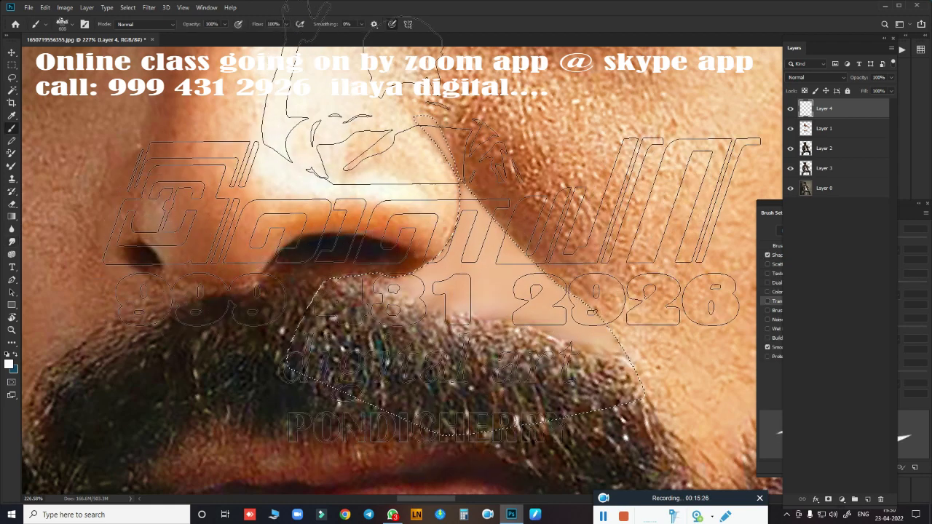
right_click(460, 294)
key(p)
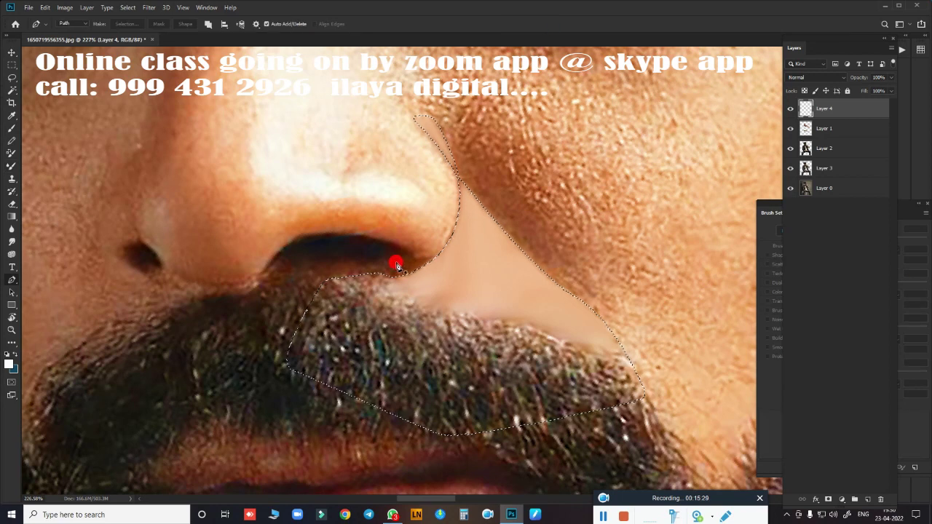
key(b)
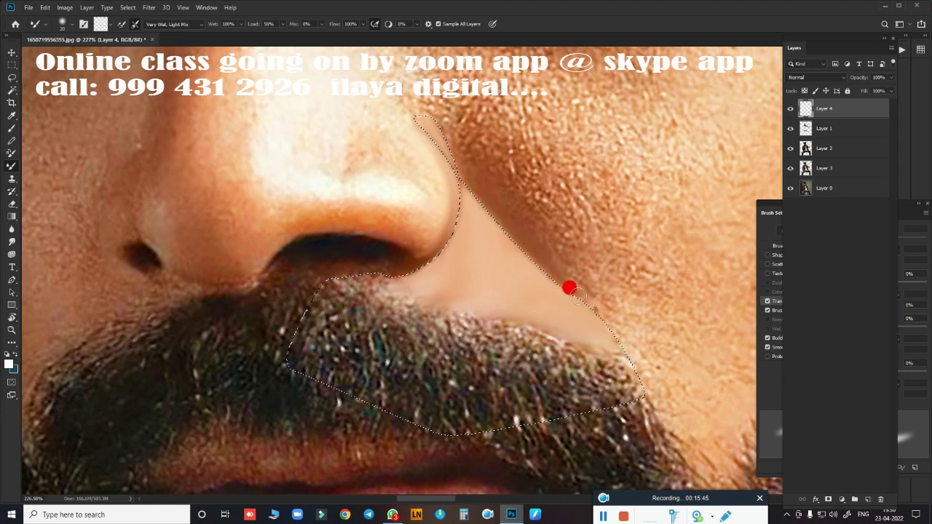
key(r)
mouse_move(418, 248)
mouse_down()
mouse_move(398, 232)
mouse_move(405, 283)
mouse_up()
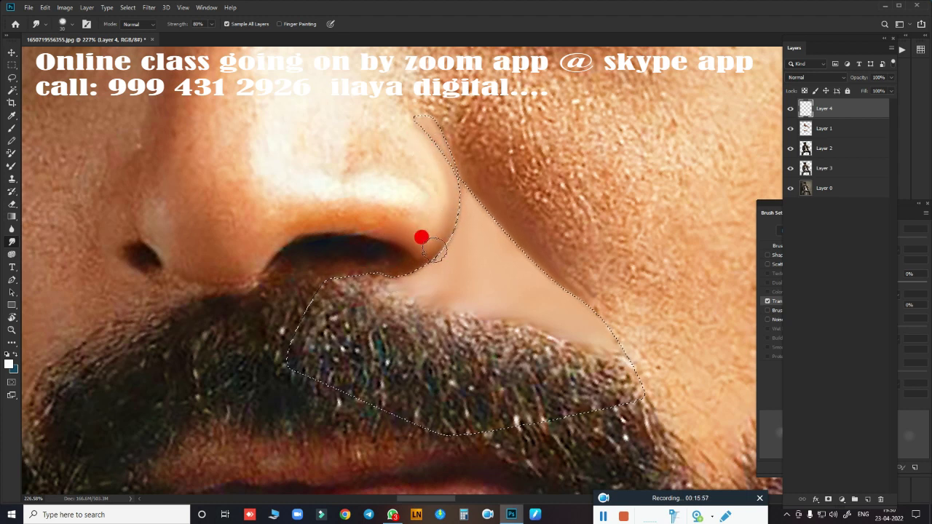
mouse_move(562, 283)
mouse_down()
mouse_move(572, 264)
mouse_move(499, 177)
mouse_move(518, 170)
mouse_move(493, 175)
mouse_move(558, 235)
mouse_move(512, 174)
mouse_move(549, 249)
mouse_up()
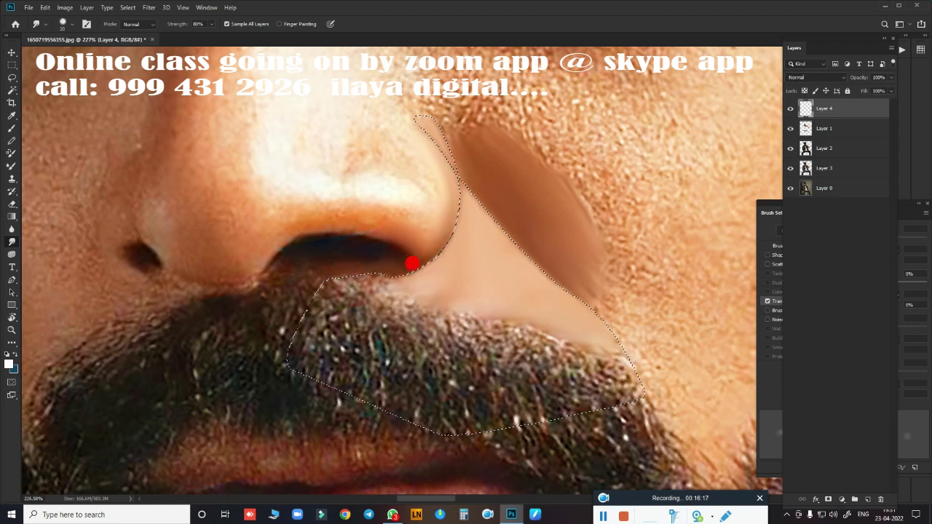
- Deselect, pick the Eraser, and toggle Layer 1 off and on to compare the retouch
key(ctrl+d)
scroll(507, 316, down, 5)
scroll(449, 323, up, 5)
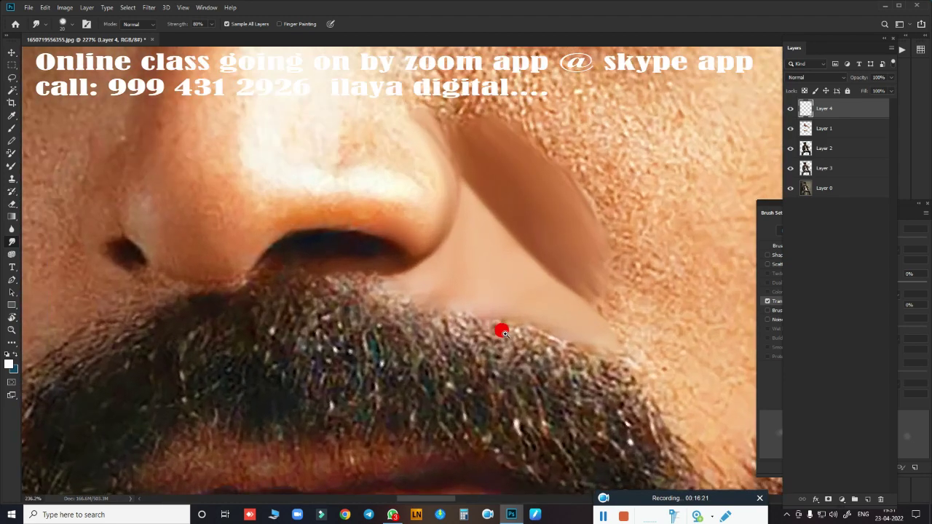
scroll(499, 327, down, 2)
key(e)
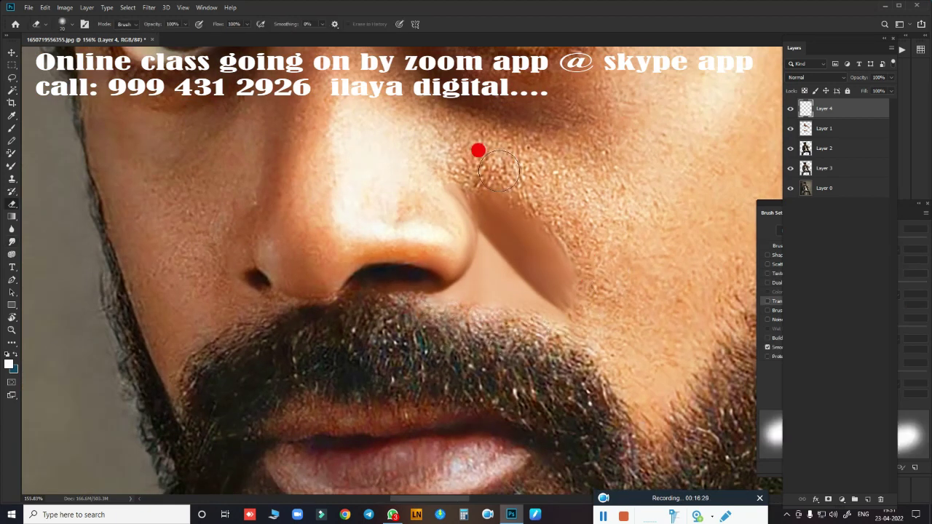
scroll(510, 358, down, 3)
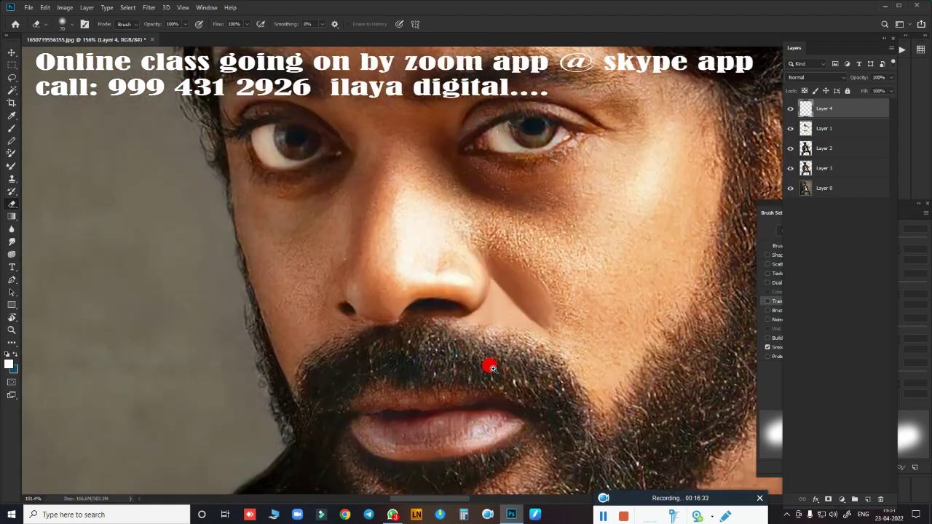
scroll(489, 366, up, 3)
click(791, 129)
click(791, 129)
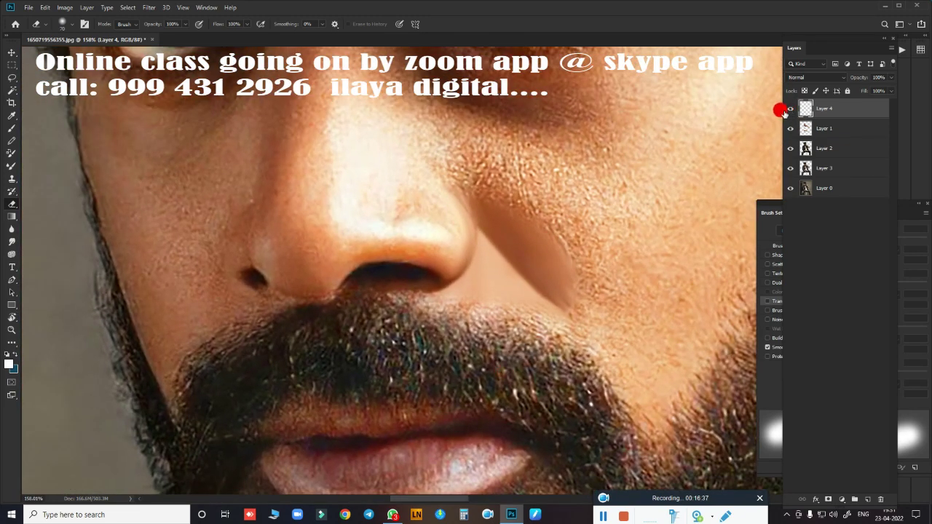
scroll(452, 343, up, 3)
- Shrink the eraser to about half size, then open and cancel Save As
key(bracketleft)
key(bracketleft)
key(bracketleft)
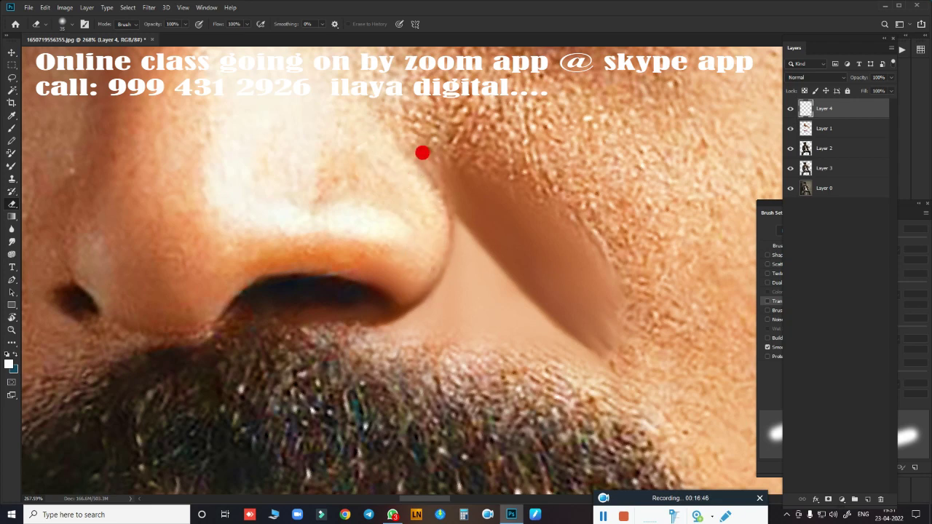
scroll(451, 386, down, 3)
scroll(485, 275, down, 2)
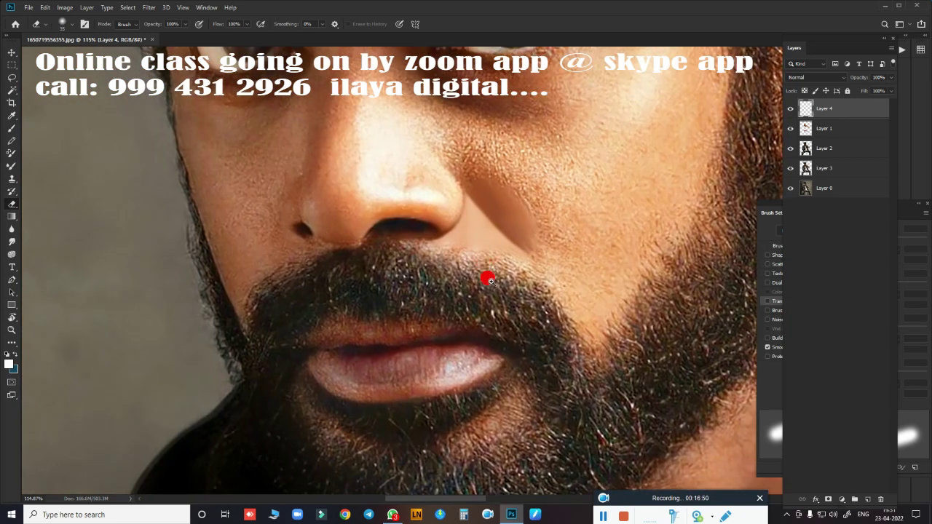
scroll(483, 295, down, 2)
key(ctrl+shift+s)
click(636, 410)
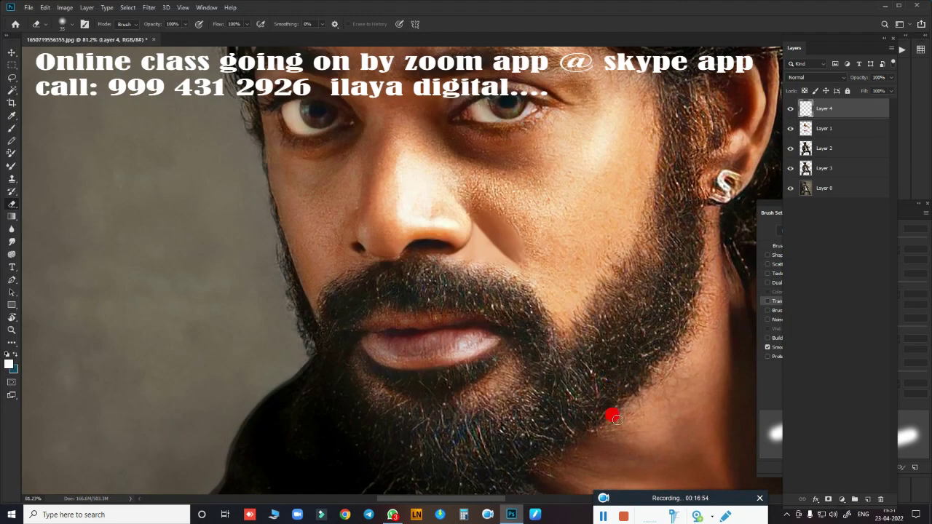
scroll(608, 419, up, 3)
scroll(575, 407, down, 3)
- Rotate the view along the nose and smudge the dark edge of the nostril's lower curve
scroll(532, 327, up, 2)
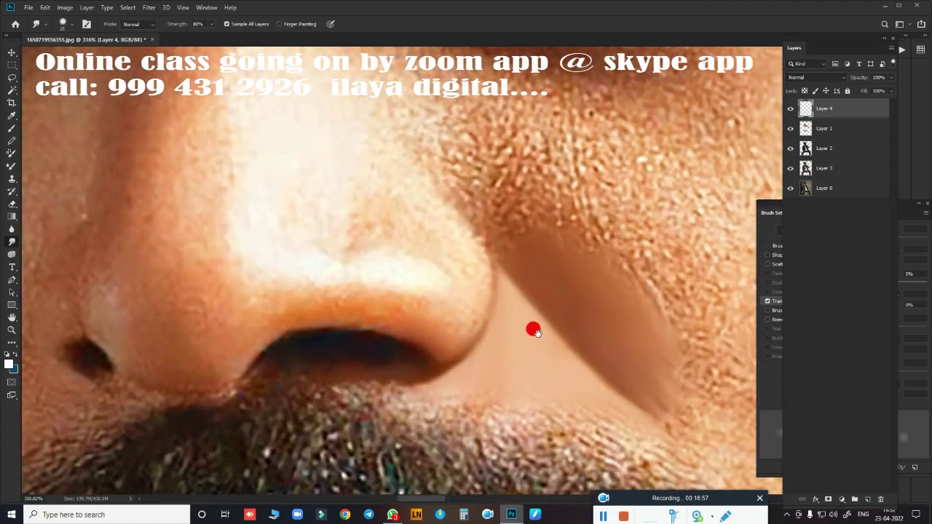
scroll(476, 291, up, 1)
key(r)
mouse_move(476, 291)
mouse_down()
mouse_move(259, 272)
mouse_move(291, 202)
mouse_up()
scroll(427, 325, up, 1)
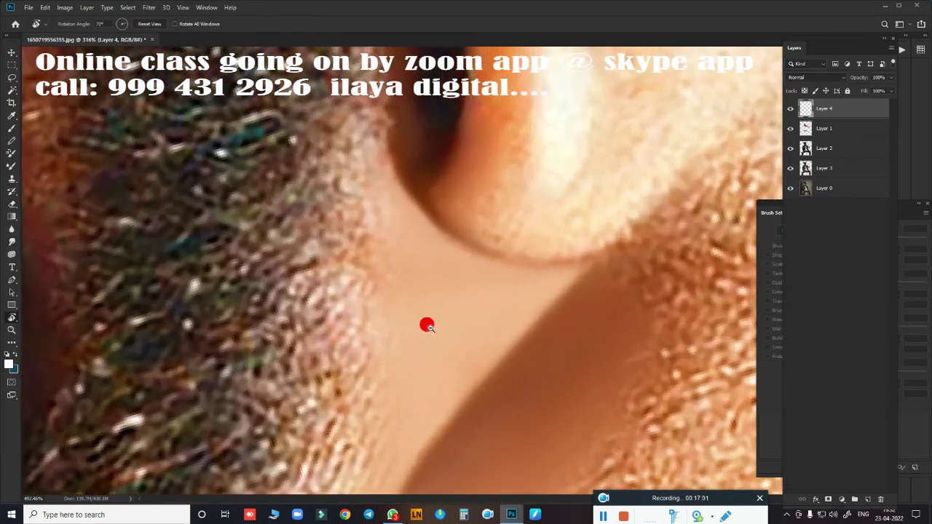
scroll(343, 354, up, 2)
scroll(353, 339, up, 1)
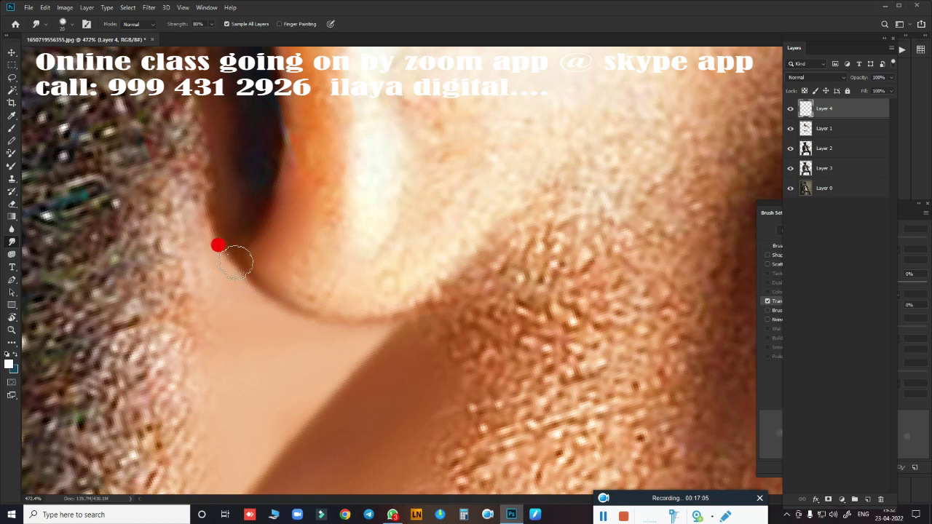
mouse_move(219, 220)
mouse_down()
mouse_move(236, 252)
mouse_move(318, 311)
mouse_move(430, 292)
mouse_move(493, 220)
mouse_move(400, 303)
mouse_move(376, 306)
mouse_move(500, 223)
mouse_move(458, 293)
mouse_move(438, 307)
mouse_move(554, 181)
mouse_move(423, 345)
mouse_move(461, 277)
mouse_move(276, 303)
mouse_move(395, 281)
mouse_move(354, 299)
mouse_move(441, 256)
mouse_move(412, 303)
mouse_move(270, 316)
mouse_up()
- Smooth the grainy skin on the nose tip
scroll(270, 316, down, 2)
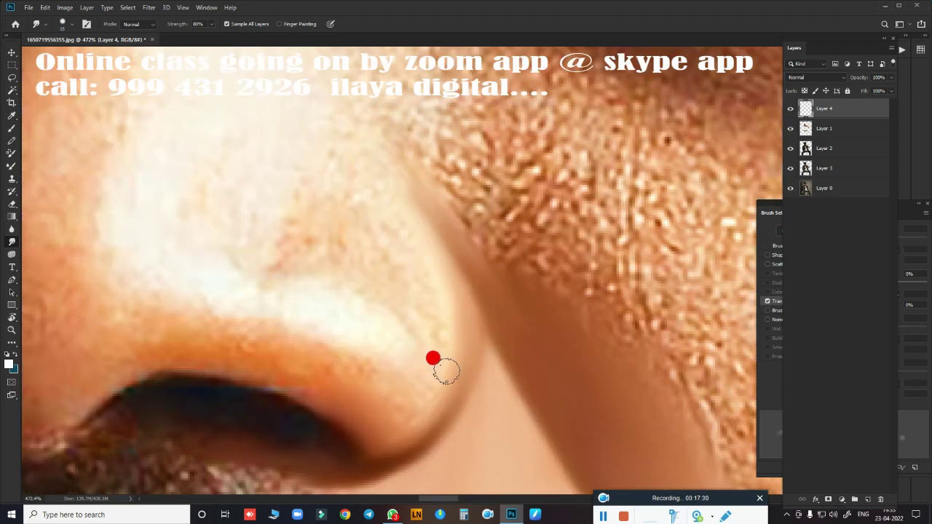
scroll(433, 357, down, 1)
scroll(416, 358, down, 1)
scroll(467, 329, up, 1)
scroll(466, 345, up, 1)
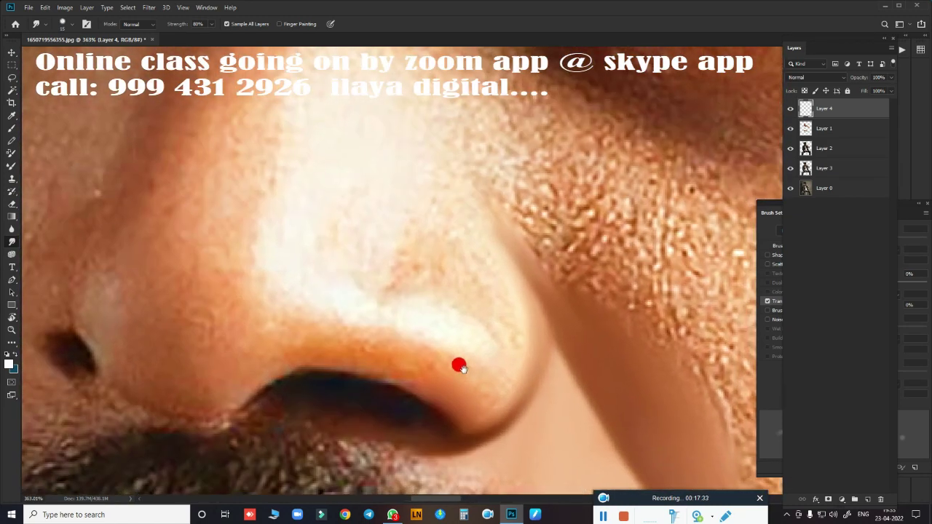
mouse_move(410, 277)
mouse_down()
mouse_move(416, 260)
mouse_move(412, 285)
mouse_move(440, 247)
mouse_move(476, 304)
mouse_move(407, 318)
mouse_move(449, 327)
mouse_move(481, 348)
mouse_move(362, 308)
mouse_move(291, 248)
mouse_move(410, 279)
mouse_move(300, 289)
mouse_move(414, 273)
mouse_move(493, 312)
mouse_move(439, 212)
mouse_move(481, 245)
mouse_move(496, 287)
mouse_move(503, 395)
mouse_move(462, 432)
mouse_move(360, 371)
mouse_move(438, 407)
mouse_move(280, 371)
mouse_move(221, 400)
mouse_move(148, 405)
mouse_move(207, 395)
mouse_move(264, 348)
mouse_move(245, 386)
mouse_move(217, 396)
mouse_move(312, 353)
mouse_move(266, 357)
mouse_move(416, 364)
mouse_move(480, 395)
mouse_move(468, 331)
mouse_move(476, 337)
mouse_move(434, 330)
mouse_move(403, 227)
mouse_move(502, 327)
mouse_move(444, 200)
mouse_move(497, 391)
mouse_move(487, 312)
mouse_move(439, 298)
mouse_up()
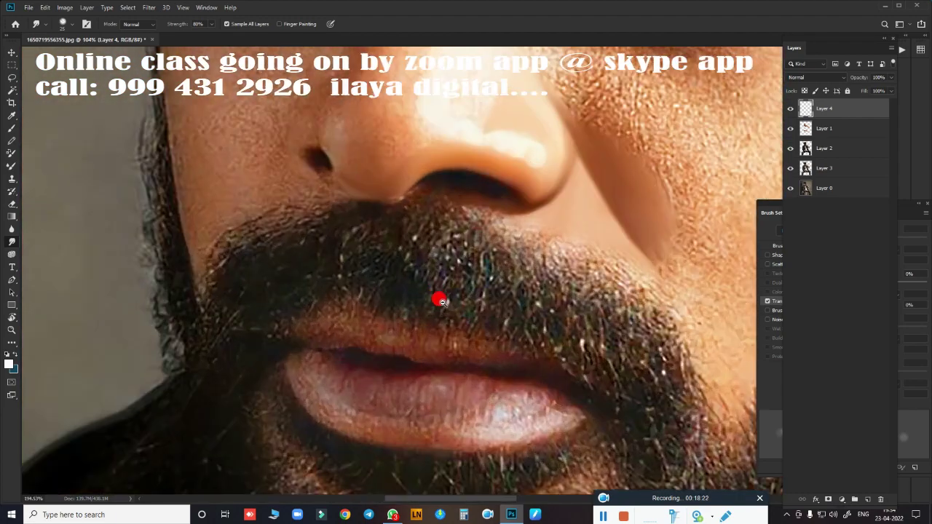
- With the Pen tool, outline from the nose bridge down the left side and around the left nostril
key(e)
scroll(439, 289, down, 2)
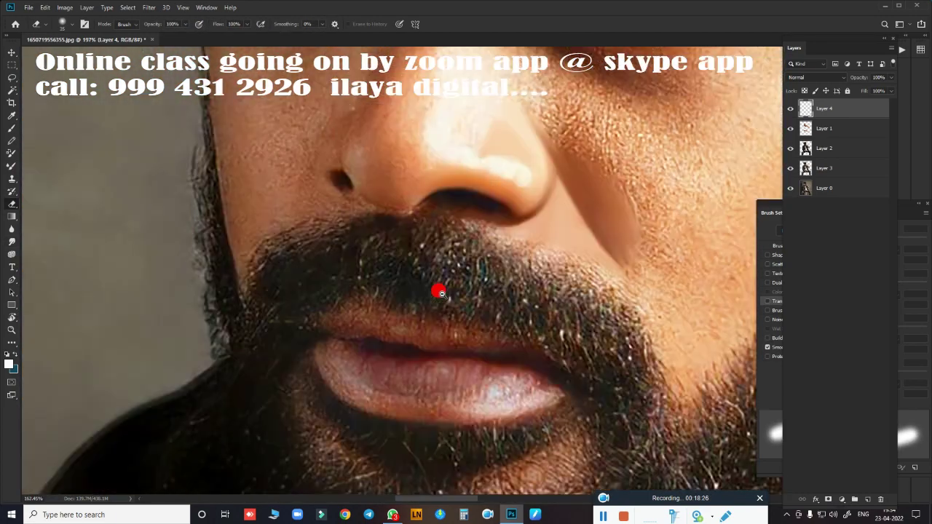
scroll(449, 348, up, 2)
scroll(439, 376, down, 3)
scroll(464, 384, up, 3)
scroll(444, 382, down, 3)
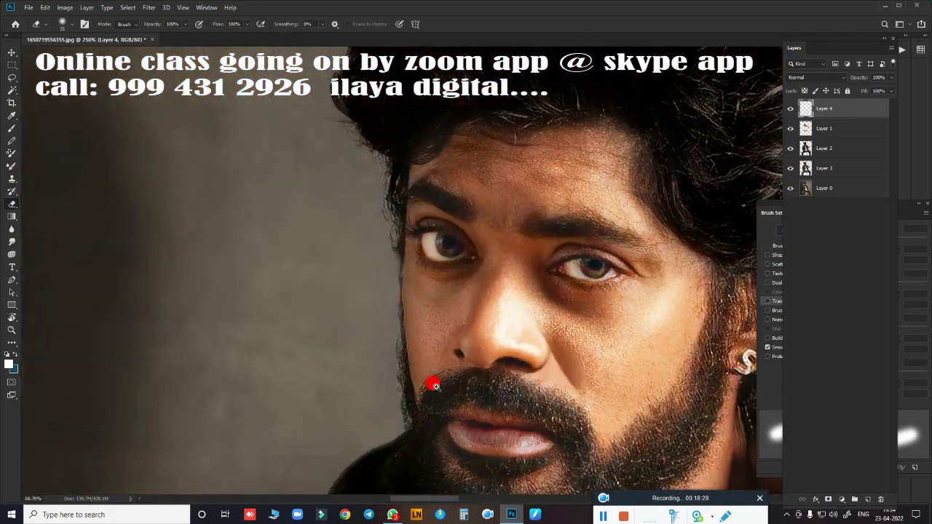
scroll(466, 360, up, 4)
key(p)
scroll(447, 334, down, 3)
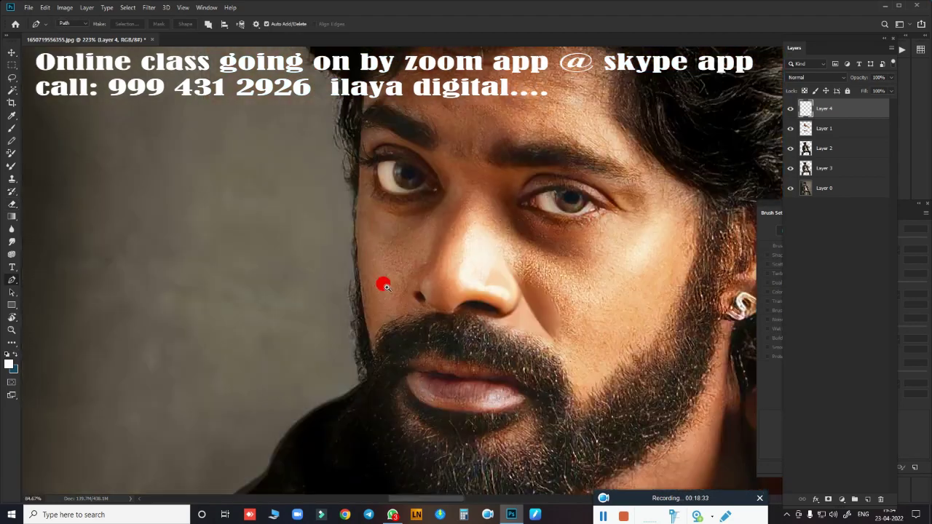
scroll(383, 281, up, 1)
scroll(401, 298, down, 3)
scroll(345, 306, up, 2)
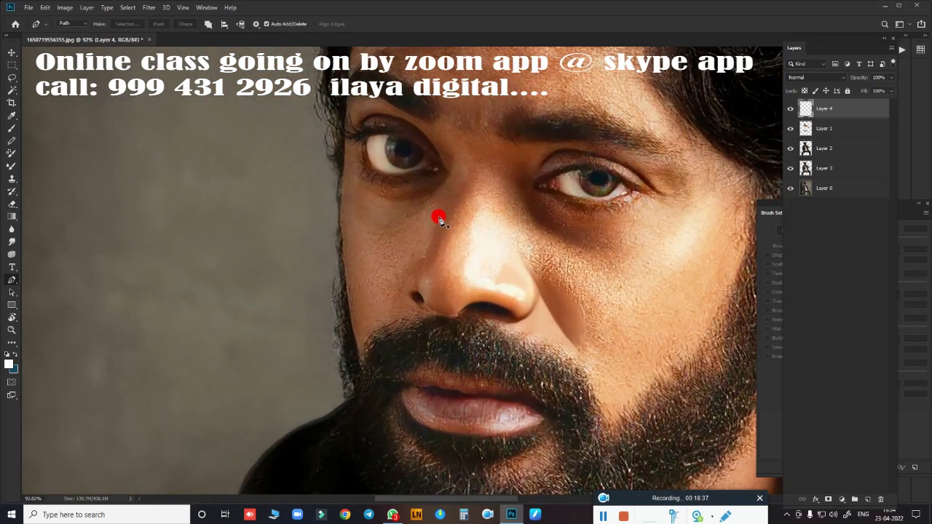
scroll(447, 254, down, 2)
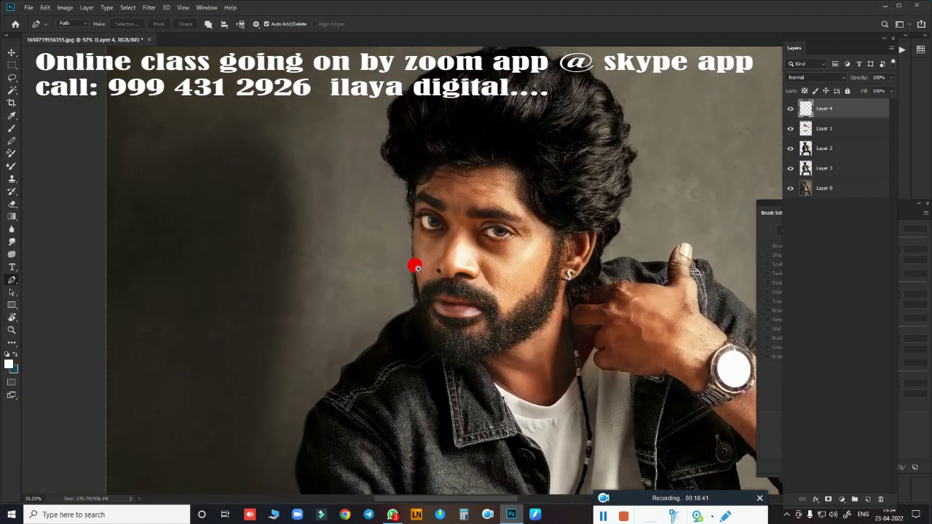
scroll(448, 253, up, 3)
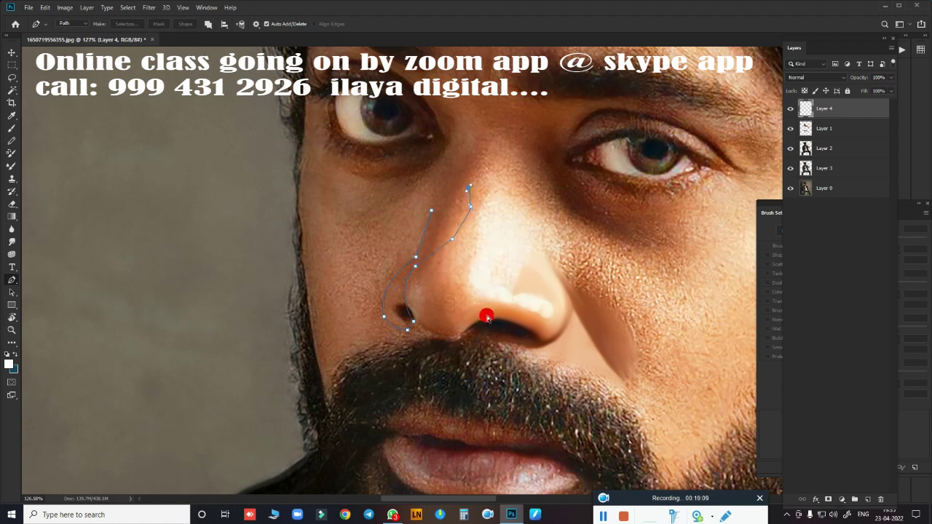
- Load the left-nose path as a selection and smudge the skin inside it
key(ctrl+Return)
scroll(486, 316, up, 5)
key(r)
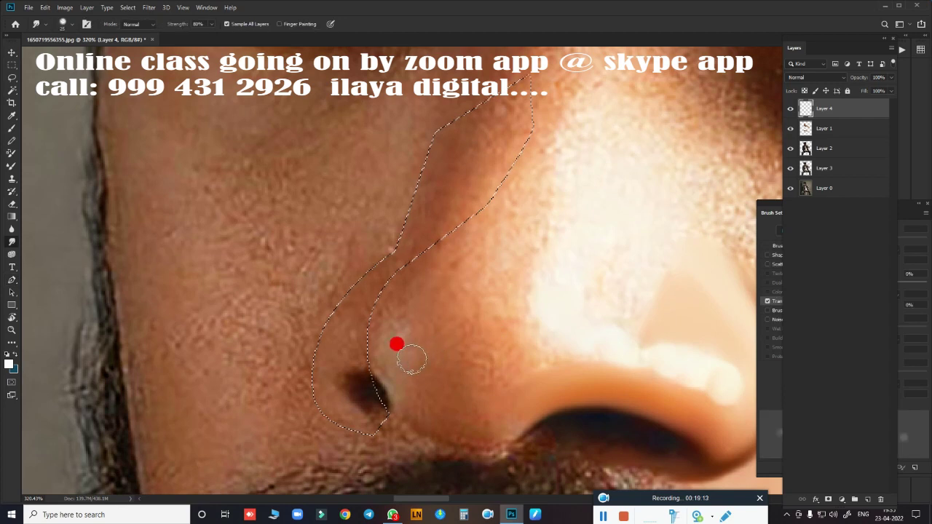
mouse_move(396, 344)
mouse_down()
mouse_move(357, 264)
mouse_move(314, 311)
mouse_move(347, 327)
mouse_move(302, 370)
mouse_move(330, 401)
mouse_move(333, 339)
mouse_move(341, 408)
mouse_move(370, 244)
mouse_move(415, 191)
mouse_up()
- Smooth the skin down the nose's left side and beside the nostril
mouse_move(388, 244)
mouse_down()
mouse_move(407, 318)
mouse_move(306, 283)
mouse_up()
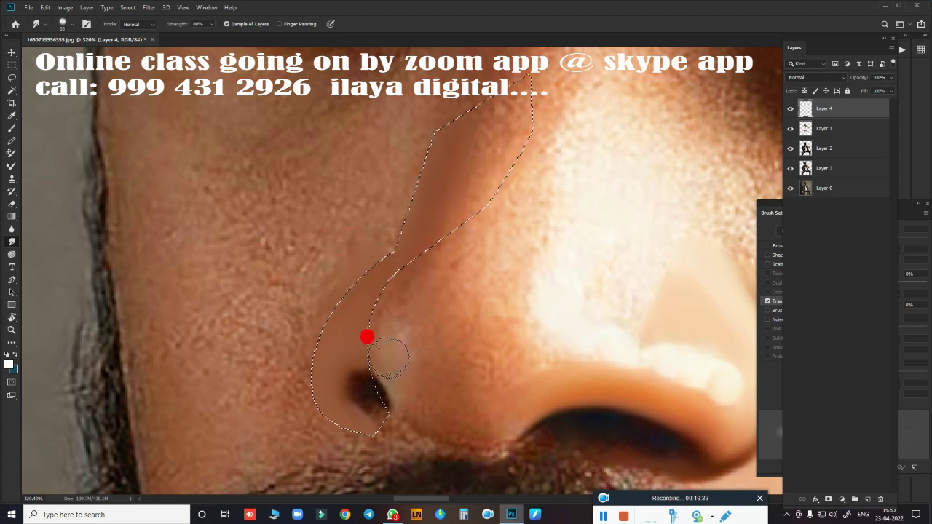
mouse_move(414, 313)
mouse_down()
mouse_move(447, 405)
mouse_move(474, 427)
mouse_move(489, 367)
mouse_move(445, 296)
mouse_move(431, 209)
mouse_move(487, 338)
mouse_move(433, 355)
mouse_move(378, 315)
mouse_up()
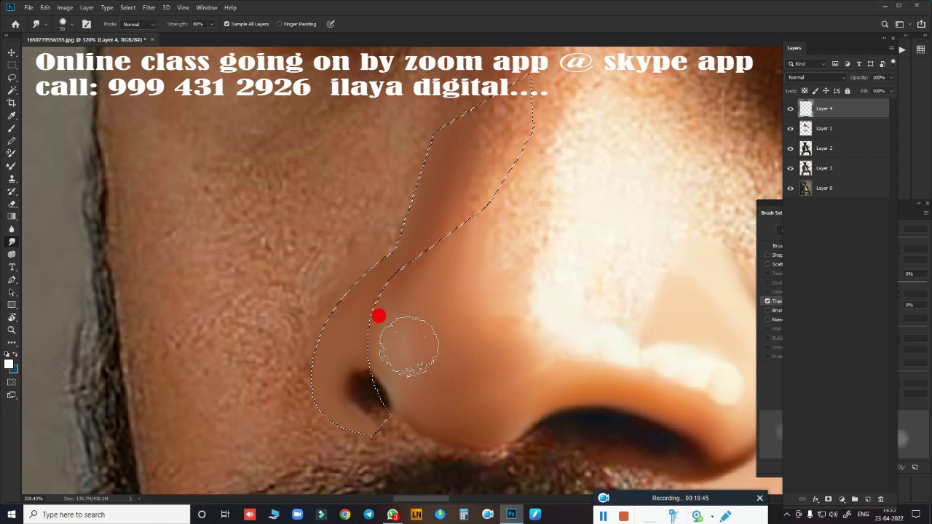
mouse_move(362, 273)
mouse_down()
mouse_move(452, 356)
mouse_move(493, 296)
mouse_move(434, 313)
mouse_move(462, 349)
mouse_move(493, 447)
mouse_move(495, 412)
mouse_up()
scroll(488, 404, down, 5)
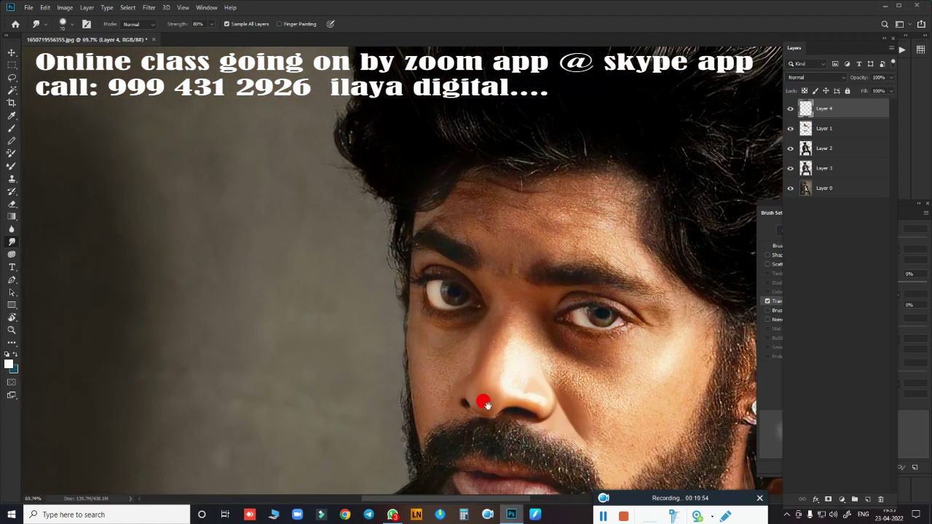
scroll(403, 297, up, 2)
scroll(403, 297, down, 2)
scroll(439, 254, up, 5)
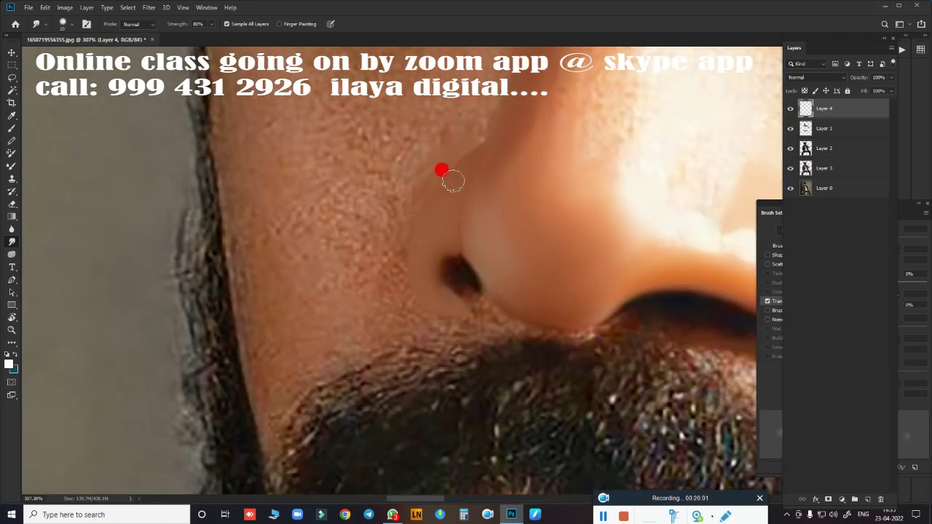
- Soften the skin along the nose crease with the Smudge tool
key(e)
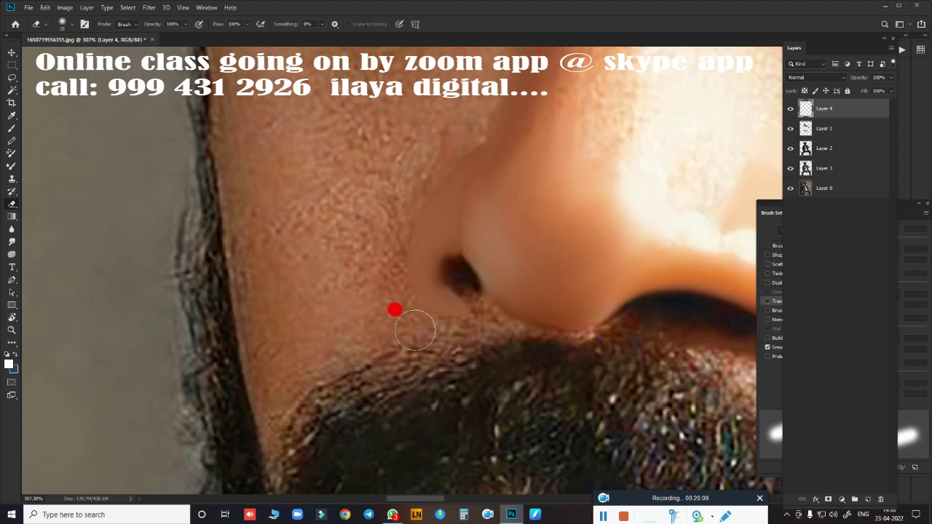
key(r)
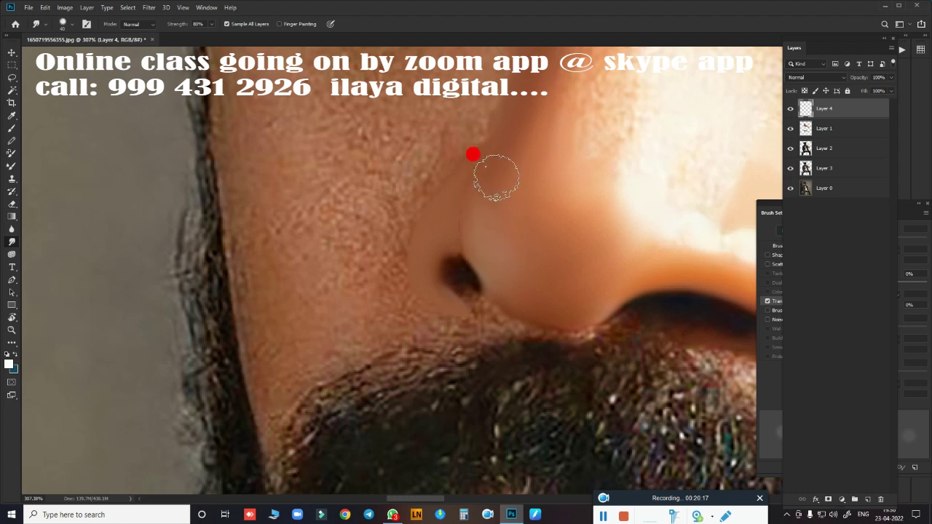
mouse_move(495, 147)
mouse_down()
mouse_move(453, 165)
mouse_move(472, 224)
mouse_move(453, 268)
mouse_up()
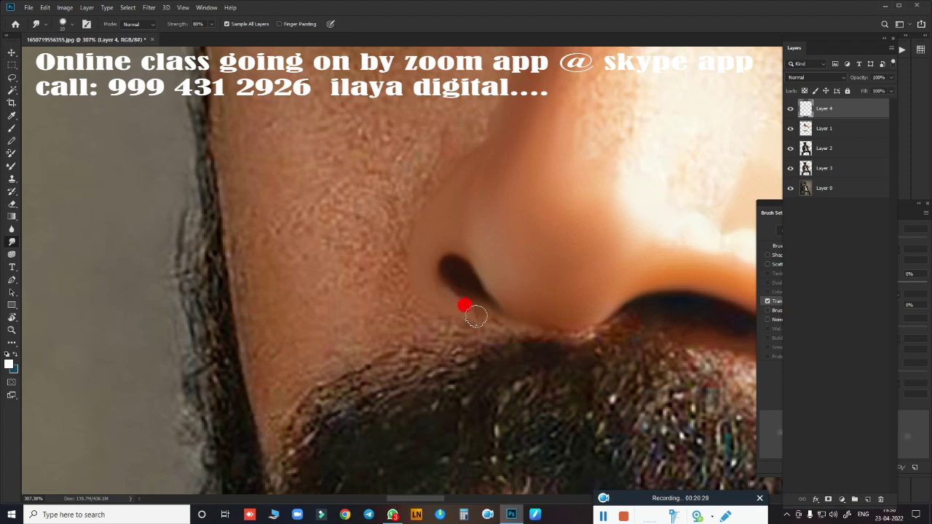
scroll(595, 348, down, 5)
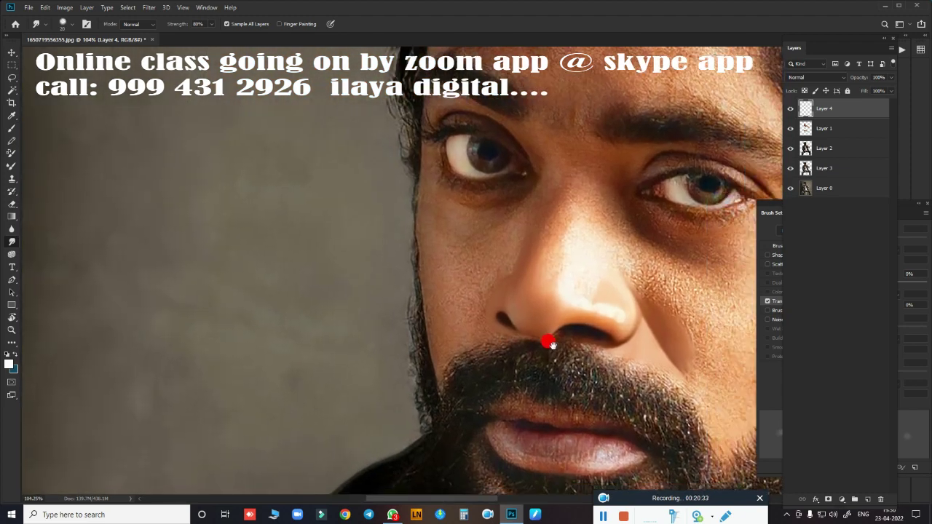
scroll(547, 339, up, 3)
scroll(514, 374, down, 3)
scroll(481, 348, up, 4)
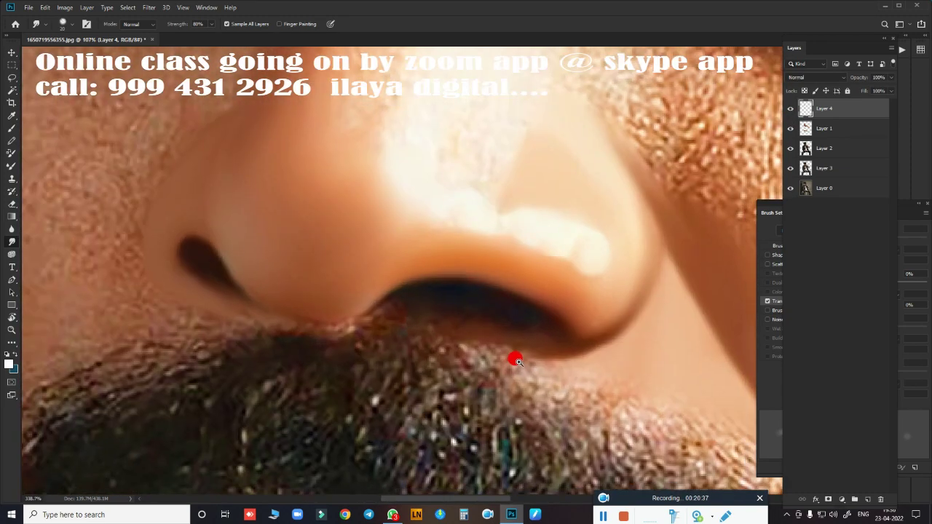
- Blend the dark nostril shadow with the Very Wet, Light Mix mixer brush and smudge the nostril edge
key(e)
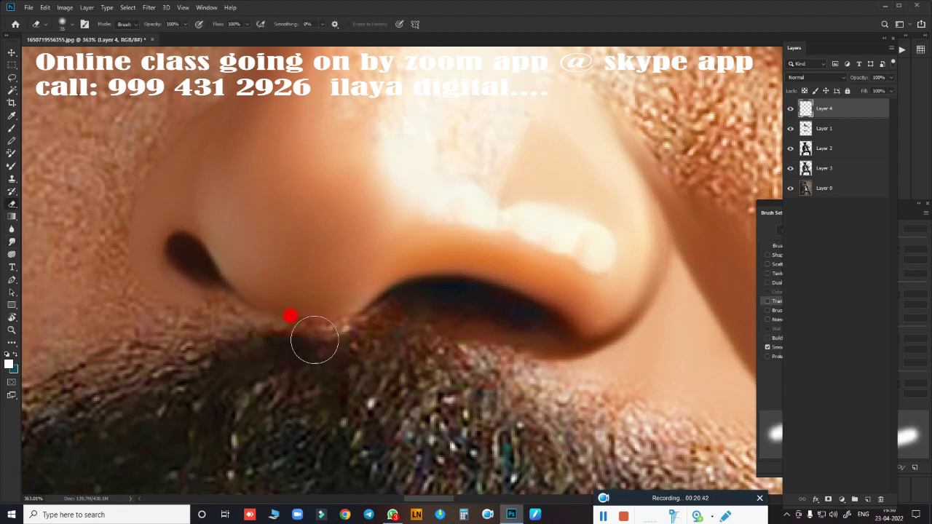
key(r)
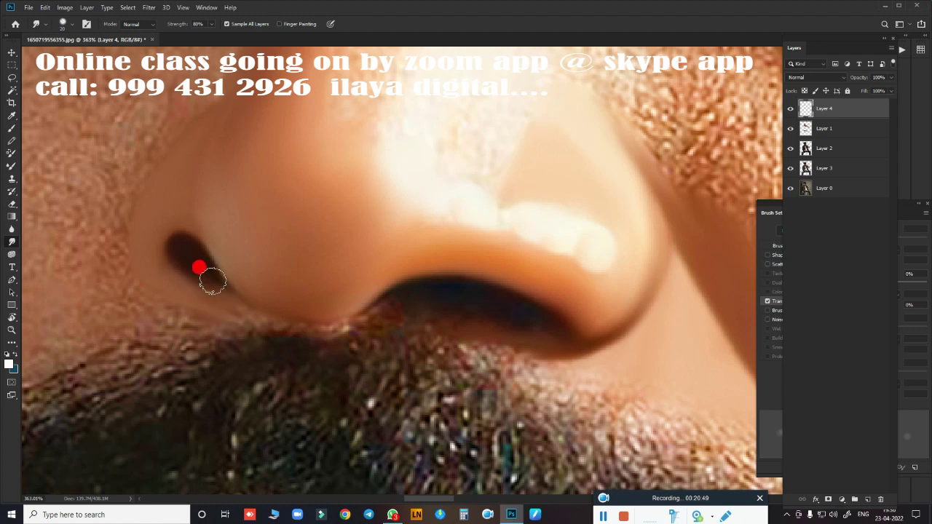
key(b)
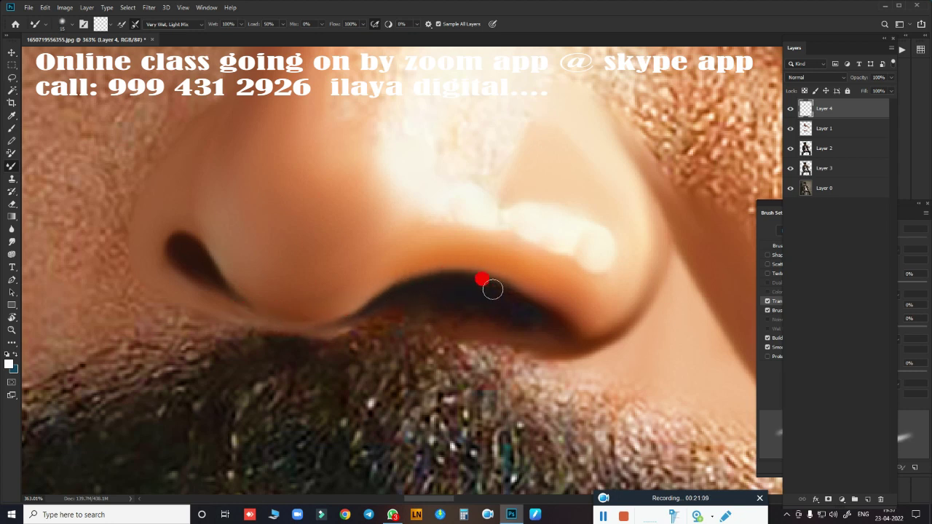
mouse_move(493, 289)
mouse_down()
mouse_move(542, 307)
mouse_move(375, 321)
mouse_up()
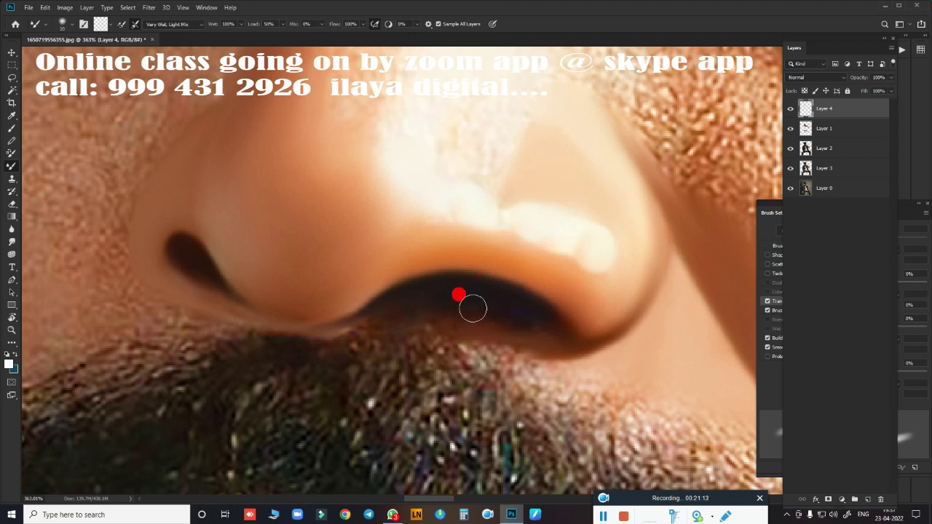
key(r)
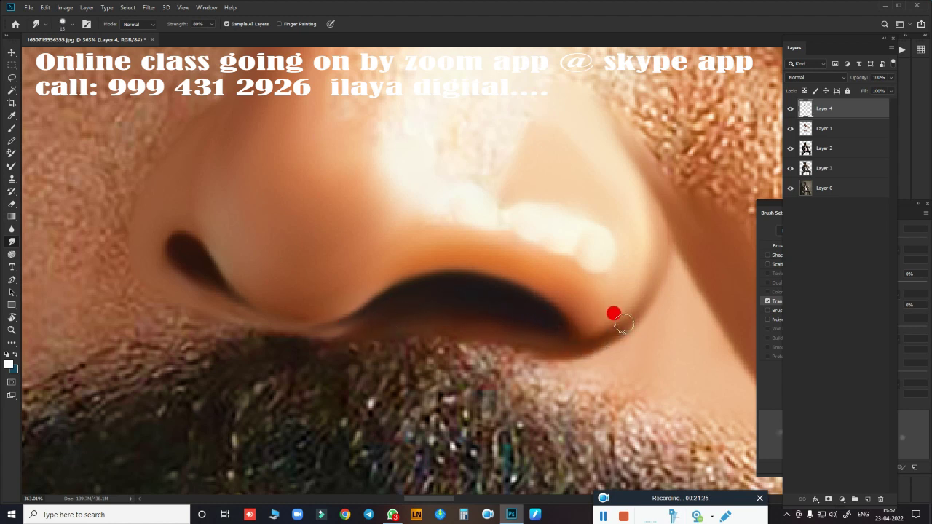
drag(630, 302, 642, 284)
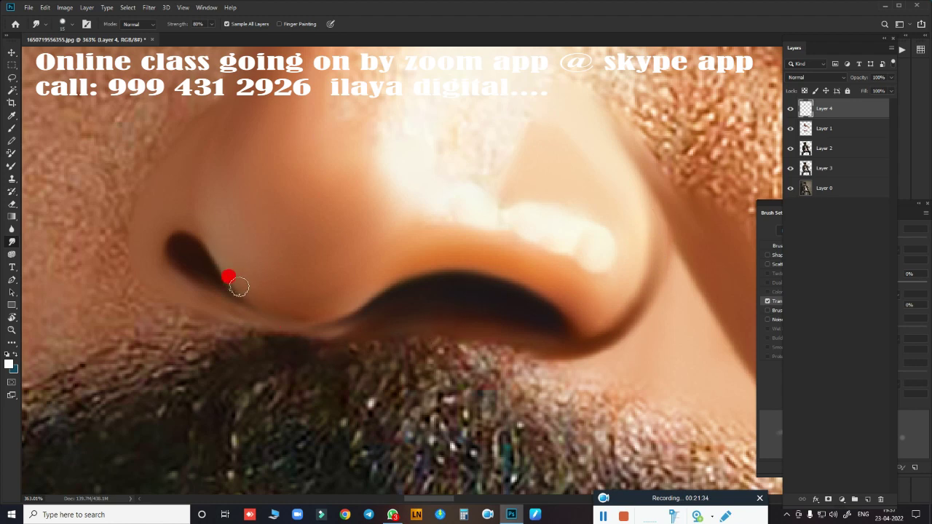
scroll(228, 299, down, 5)
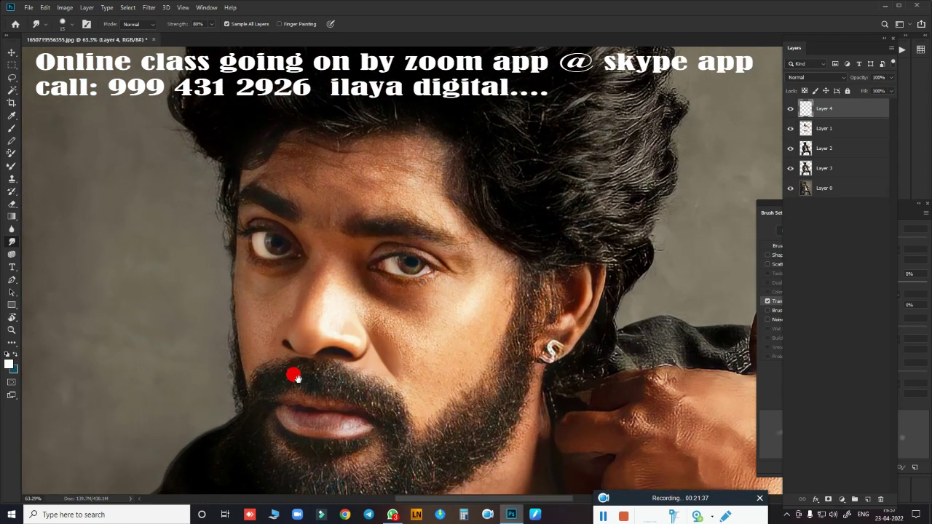
- Erase the smudge spill above the moustache
scroll(575, 329, up, 5)
scroll(575, 329, up, 2)
key(e)
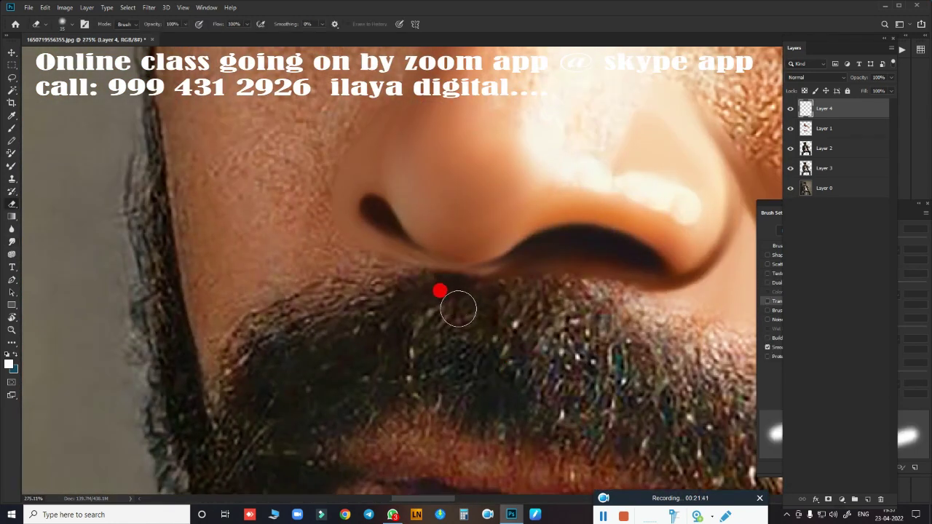
mouse_move(460, 309)
mouse_down()
mouse_move(442, 275)
mouse_move(442, 306)
mouse_up()
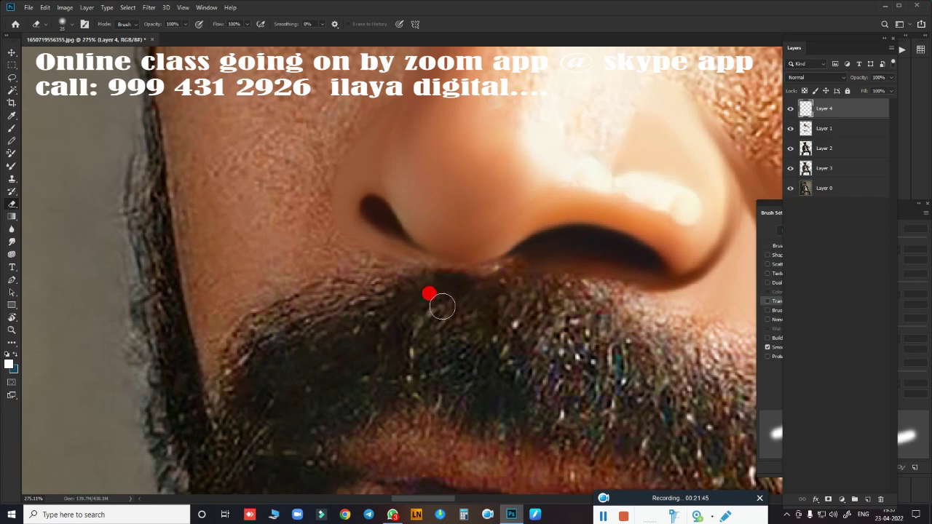
mouse_move(480, 352)
mouse_down()
mouse_move(501, 291)
mouse_move(504, 348)
mouse_move(524, 402)
mouse_up()
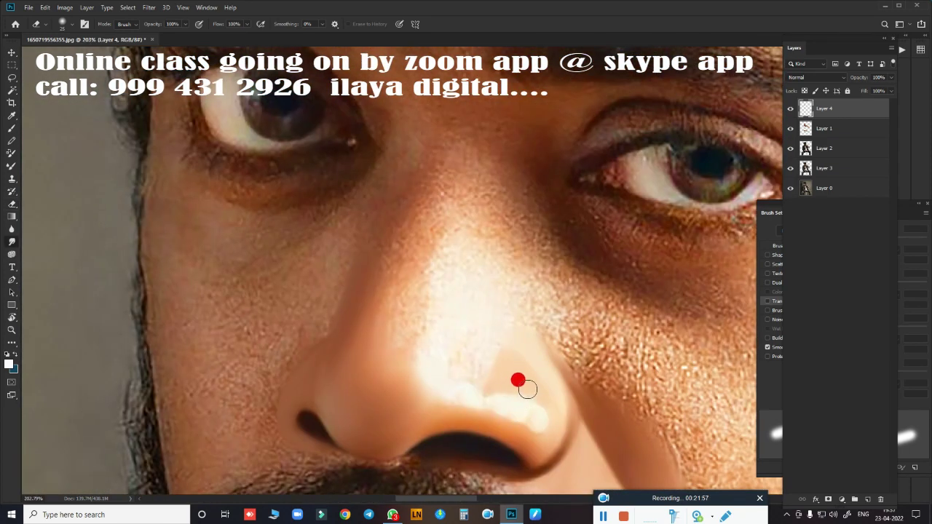
- Smudge the skin between the brows, down the nose bridge, and on the cheek beside it
key(r)
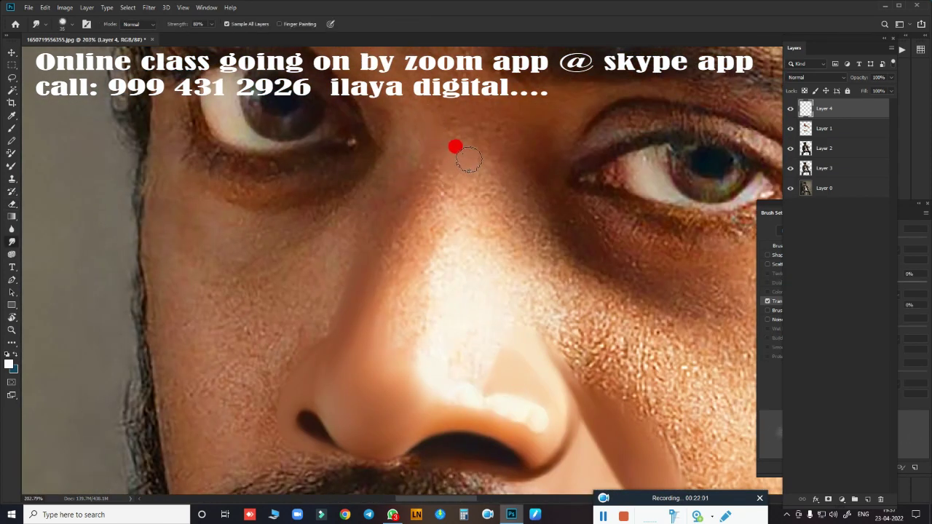
mouse_move(396, 184)
mouse_down()
mouse_move(351, 312)
mouse_move(410, 128)
mouse_move(385, 108)
mouse_move(399, 105)
mouse_move(499, 121)
mouse_move(407, 280)
mouse_move(406, 298)
mouse_move(453, 303)
mouse_move(434, 370)
mouse_move(472, 349)
mouse_move(491, 270)
mouse_move(483, 270)
mouse_move(485, 195)
mouse_move(510, 193)
mouse_move(553, 297)
mouse_move(443, 226)
mouse_move(447, 125)
mouse_move(396, 333)
mouse_move(383, 335)
mouse_move(405, 315)
mouse_move(416, 229)
mouse_move(478, 312)
mouse_move(437, 371)
mouse_move(446, 388)
mouse_move(461, 384)
mouse_move(479, 241)
mouse_move(465, 195)
mouse_move(471, 255)
mouse_move(444, 318)
mouse_move(474, 234)
mouse_up()
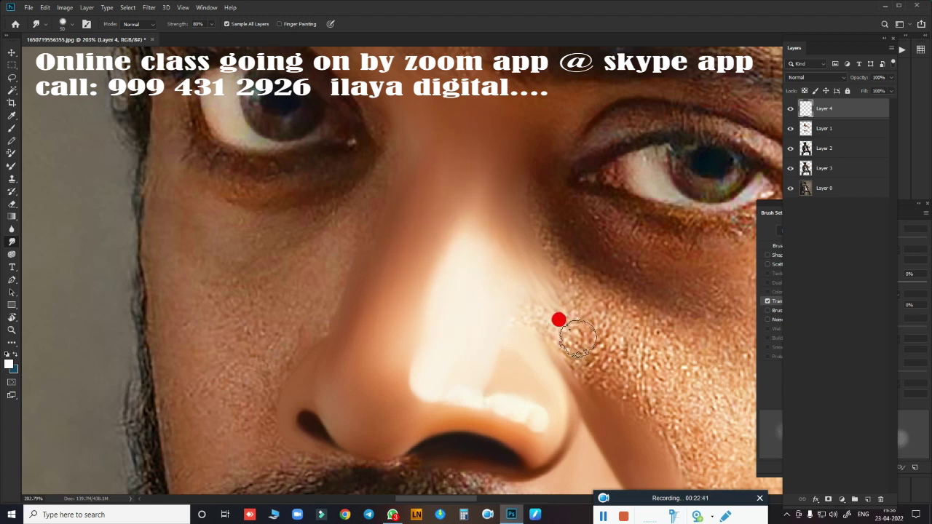
mouse_move(577, 337)
mouse_down()
mouse_move(508, 305)
mouse_move(578, 370)
mouse_move(553, 337)
mouse_move(575, 306)
mouse_move(640, 392)
mouse_move(570, 329)
mouse_move(516, 337)
mouse_up()
- Zoom back to the face and smooth the cheek skin beside and below the right eye
key(ctrl+0)
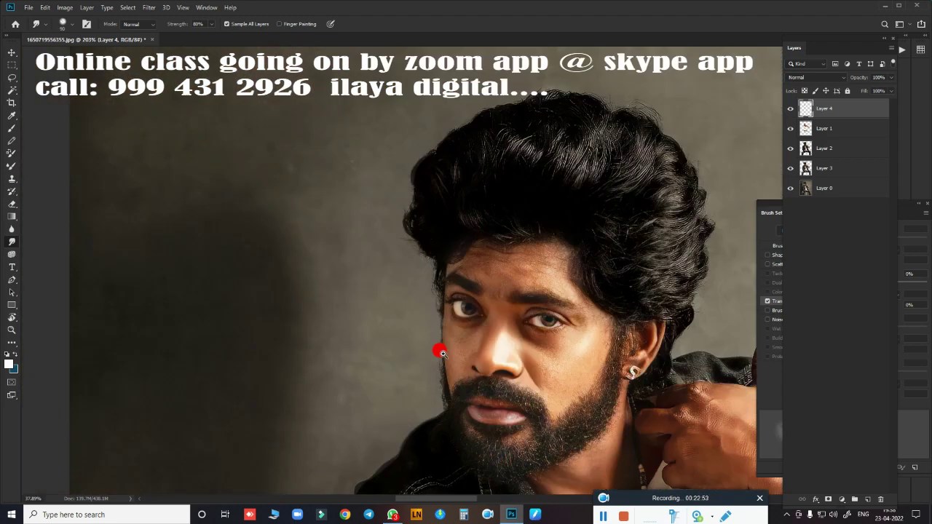
mouse_move(442, 353)
mouse_down()
mouse_move(454, 266)
mouse_move(505, 293)
mouse_move(500, 260)
mouse_up()
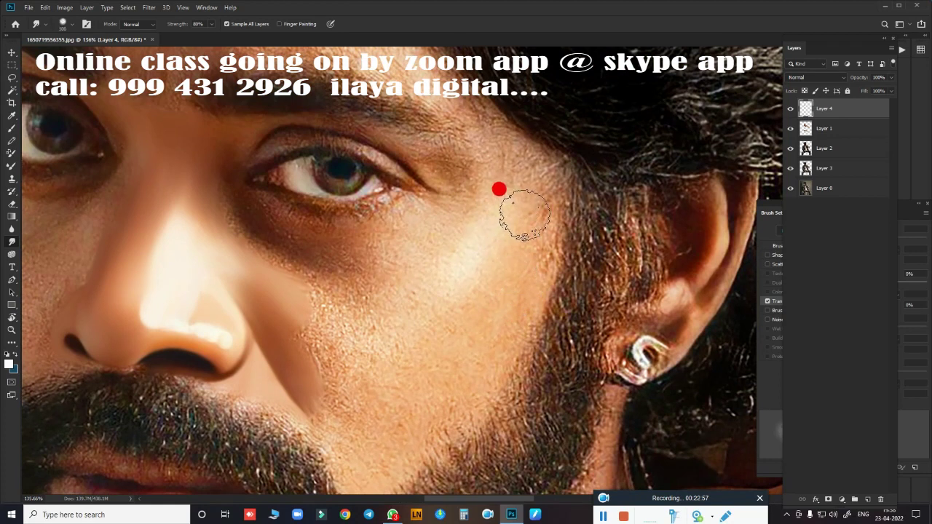
mouse_move(499, 190)
mouse_down()
mouse_move(481, 141)
mouse_move(508, 195)
mouse_move(422, 358)
mouse_move(366, 389)
mouse_move(318, 397)
mouse_move(339, 343)
mouse_move(343, 377)
mouse_move(444, 235)
mouse_move(376, 276)
mouse_move(398, 352)
mouse_move(466, 297)
mouse_move(441, 410)
mouse_move(508, 261)
mouse_up()
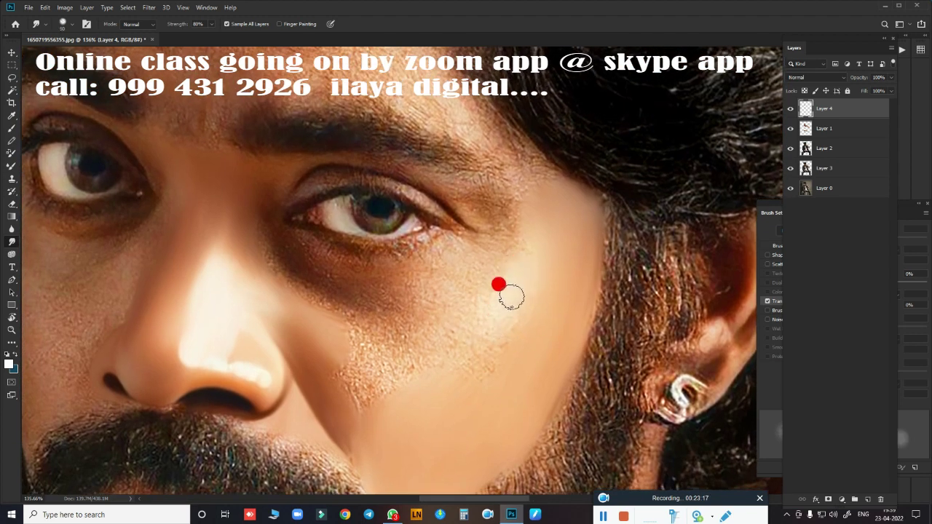
mouse_move(511, 296)
mouse_down()
mouse_move(532, 323)
mouse_move(493, 376)
mouse_move(373, 376)
mouse_move(354, 345)
mouse_move(369, 369)
mouse_move(347, 385)
mouse_move(346, 418)
mouse_move(441, 350)
mouse_move(366, 339)
mouse_move(434, 366)
mouse_move(340, 331)
mouse_move(256, 224)
mouse_up()
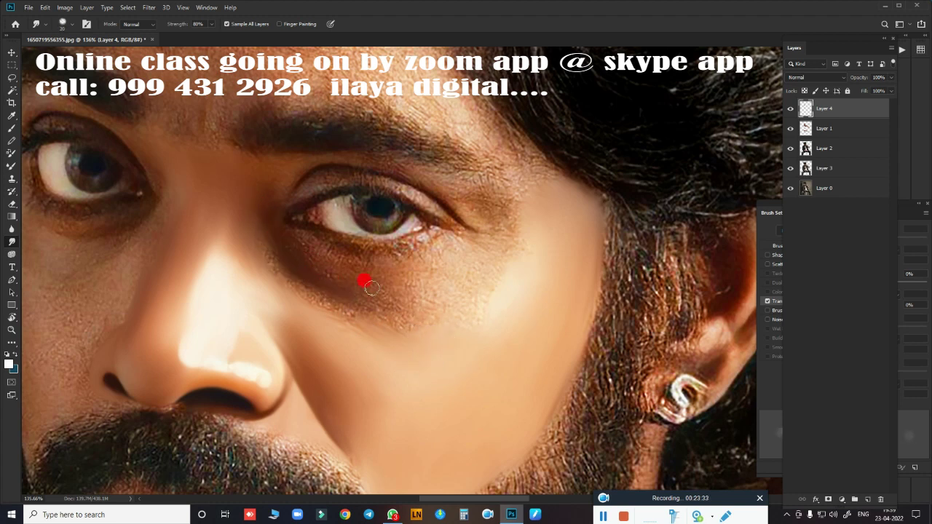
- Bring up the Save As window targeting Desktop as PSD
scroll(448, 324, down, 5)
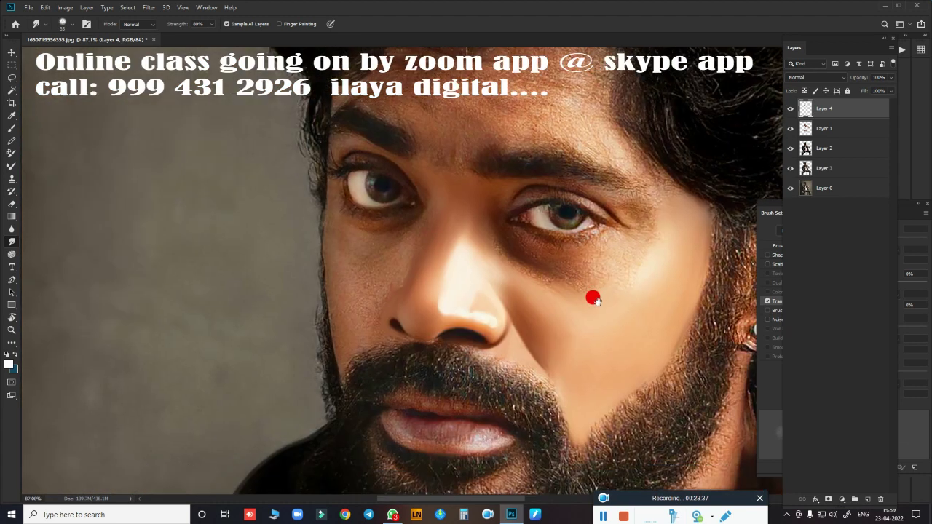
scroll(592, 298, up, 2)
scroll(478, 383, down, 3)
scroll(483, 381, up, 4)
scroll(509, 276, up, 5)
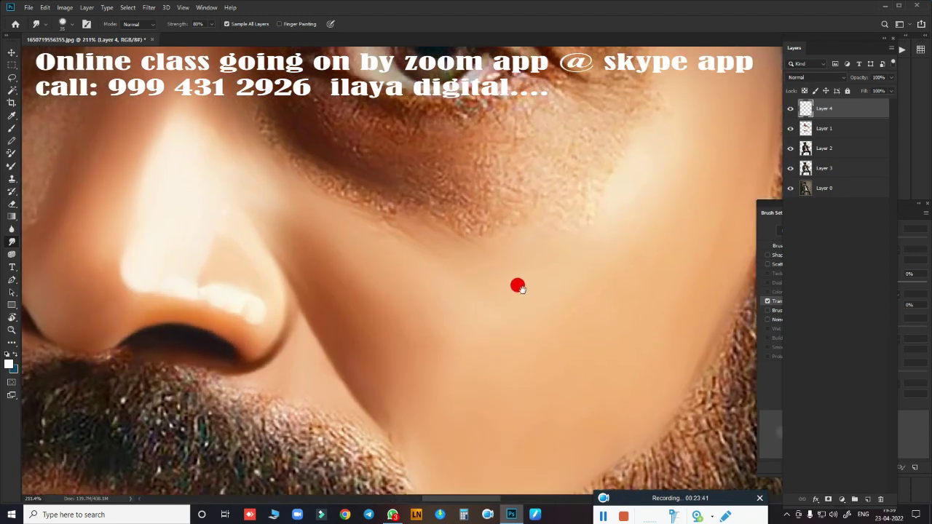
scroll(582, 393, down, 1)
key(ctrl+s)
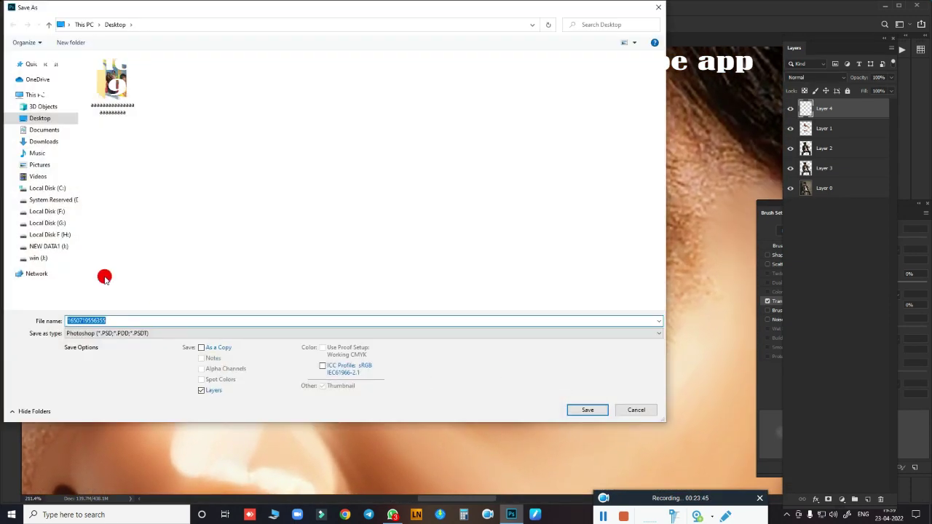
- On Local Disk (F:), reuse the sandy file name, save, and confirm replacing the existing file
click(47, 211)
click(111, 222)
click(586, 409)
key(y)
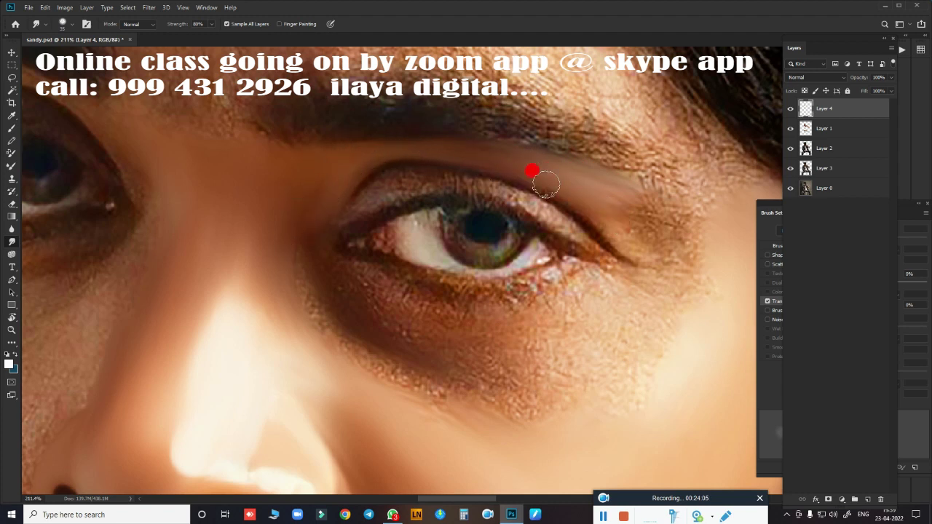
- Smudge the skin beside the eye crease, along the brow edge and beneath the right eye
mouse_move(545, 184)
mouse_down()
mouse_move(618, 222)
mouse_move(648, 220)
mouse_move(604, 184)
mouse_move(710, 218)
mouse_move(691, 246)
mouse_up()
mouse_move(684, 166)
mouse_down()
mouse_move(651, 97)
mouse_move(707, 129)
mouse_move(707, 167)
mouse_move(626, 101)
mouse_move(687, 256)
mouse_move(598, 179)
mouse_move(630, 233)
mouse_move(698, 262)
mouse_move(693, 316)
mouse_move(549, 327)
mouse_move(354, 291)
mouse_move(325, 267)
mouse_up()
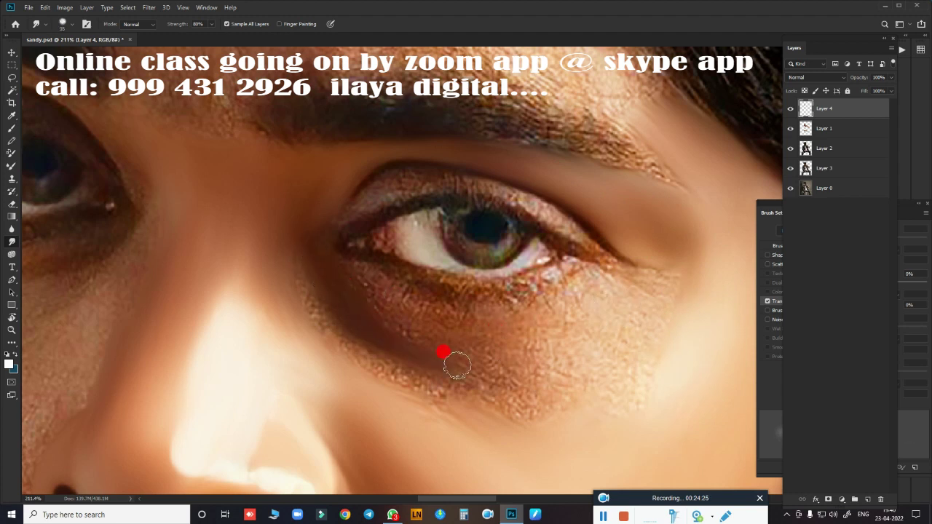
mouse_move(386, 300)
mouse_down()
mouse_move(500, 332)
mouse_move(431, 347)
mouse_move(595, 302)
mouse_move(633, 333)
mouse_move(576, 337)
mouse_move(620, 381)
mouse_move(651, 311)
mouse_move(483, 374)
mouse_move(364, 312)
mouse_move(479, 345)
mouse_move(556, 337)
mouse_move(404, 328)
mouse_move(458, 342)
mouse_move(323, 288)
mouse_up()
- Tilt the canvas view and erase some of the stray smudging below the eye
scroll(578, 345, down, 3)
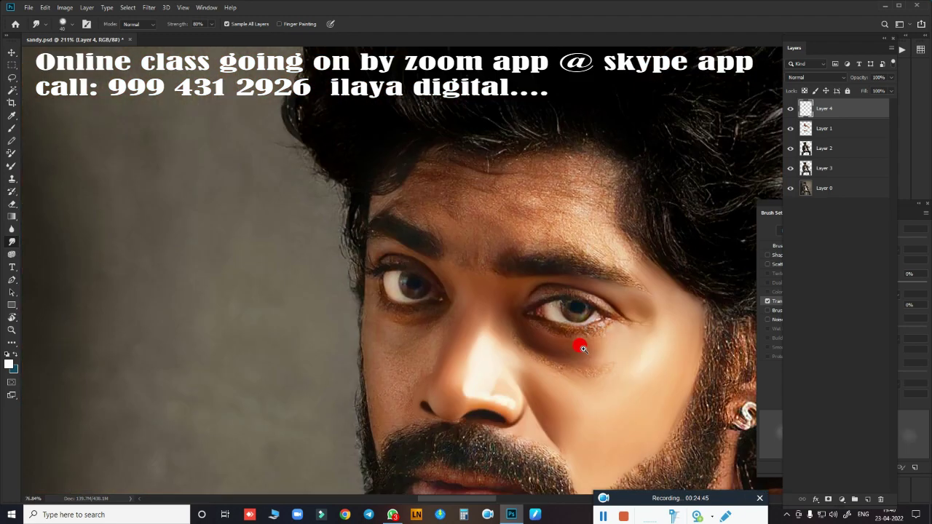
scroll(551, 217, down, 3)
key(r)
mouse_move(608, 268)
mouse_down()
mouse_move(614, 233)
mouse_move(572, 259)
mouse_move(583, 252)
mouse_up()
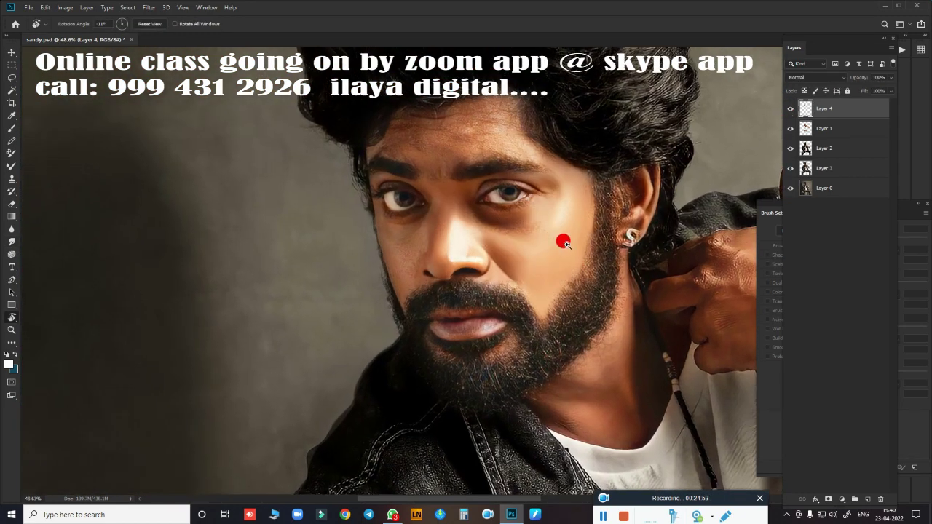
scroll(562, 239, up, 4)
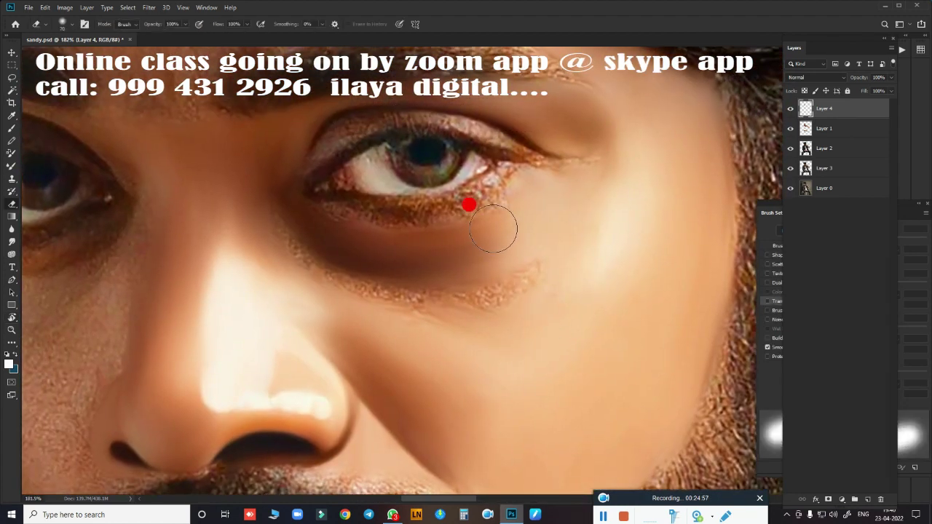
mouse_move(471, 204)
mouse_down()
mouse_move(402, 233)
mouse_move(328, 232)
mouse_up()
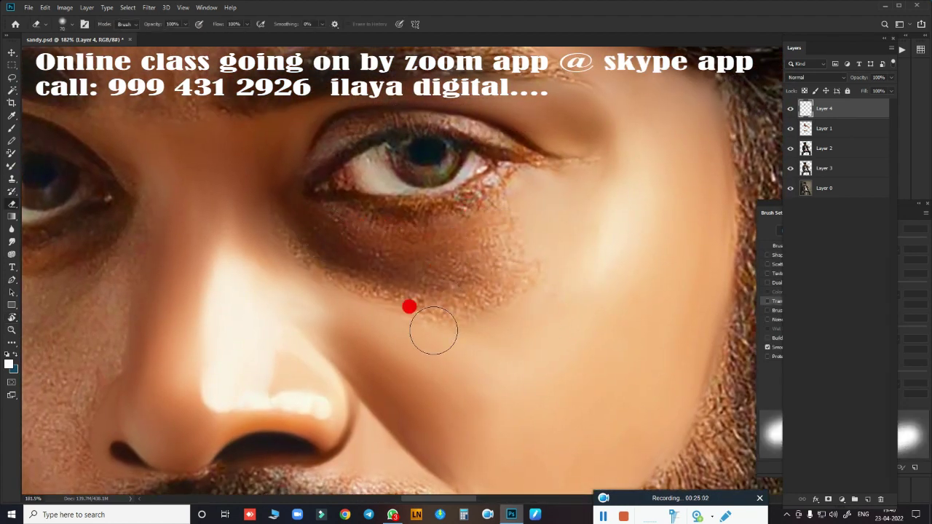
- Draw a pen path under the eye and up the outer cheek to the outer eye corner
key(p)
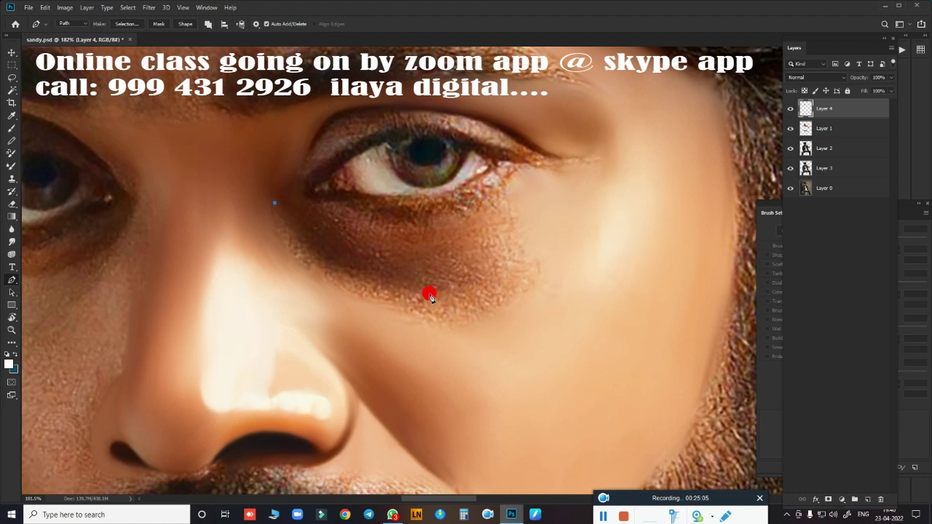
drag(430, 293, 542, 299)
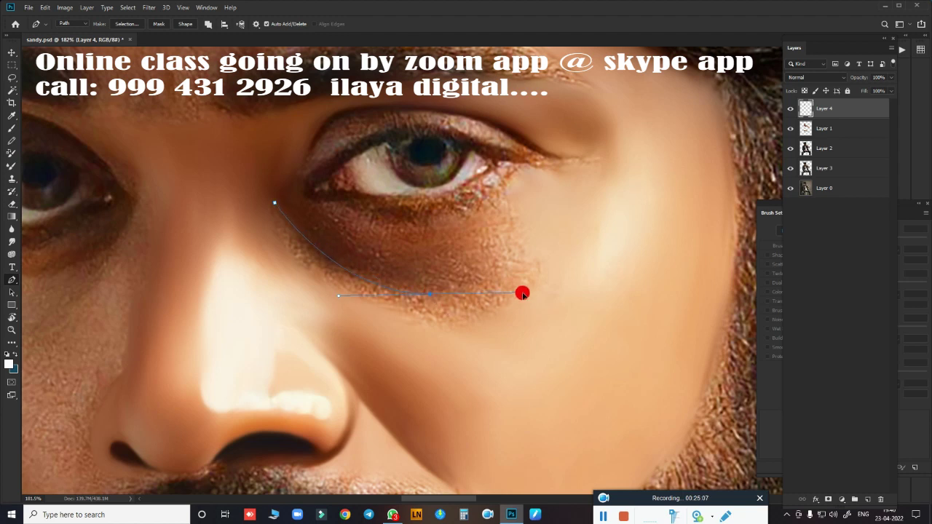
alt+click(430, 293)
click(511, 274)
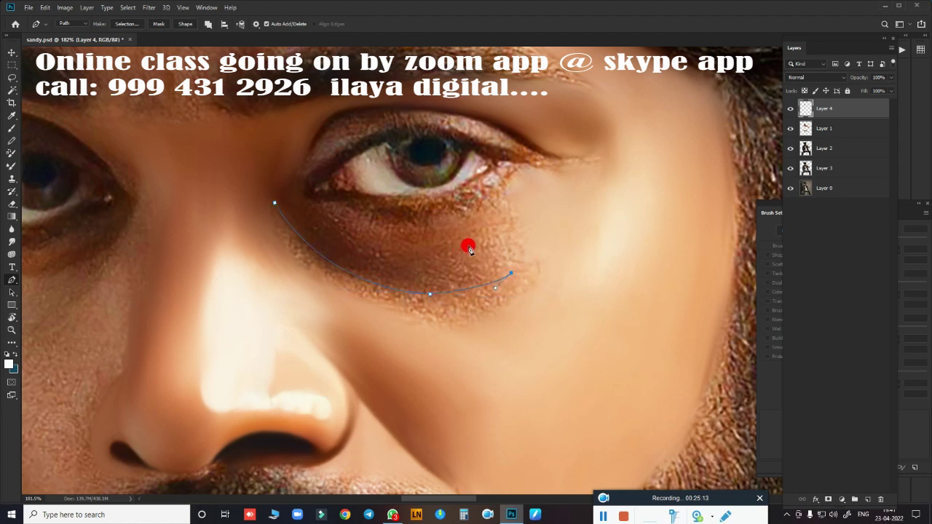
drag(479, 238, 491, 209)
click(509, 211)
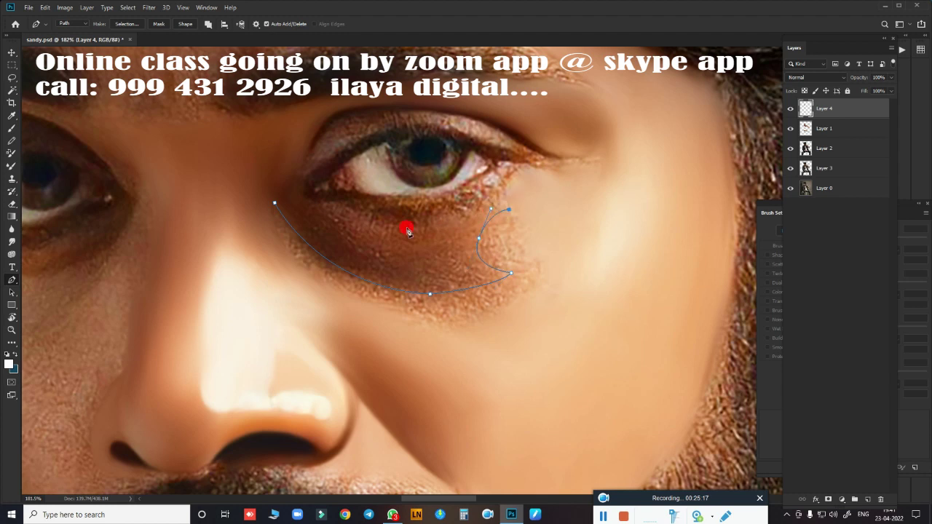
drag(531, 174, 524, 163)
mouse_move(391, 224)
mouse_down()
mouse_move(285, 221)
mouse_move(308, 206)
mouse_up()
key(ctrl+z)
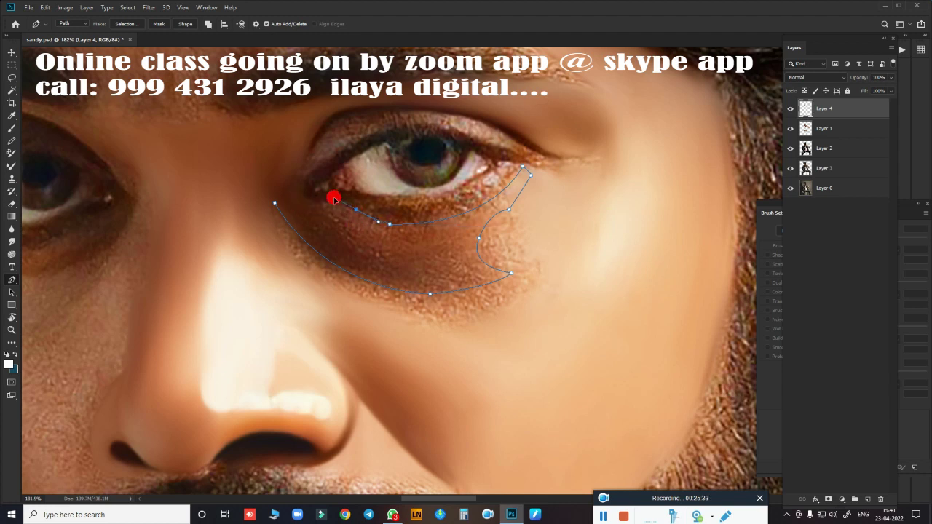
- Close the path over the upper eyelid and load it as a selection
drag(305, 201, 318, 169)
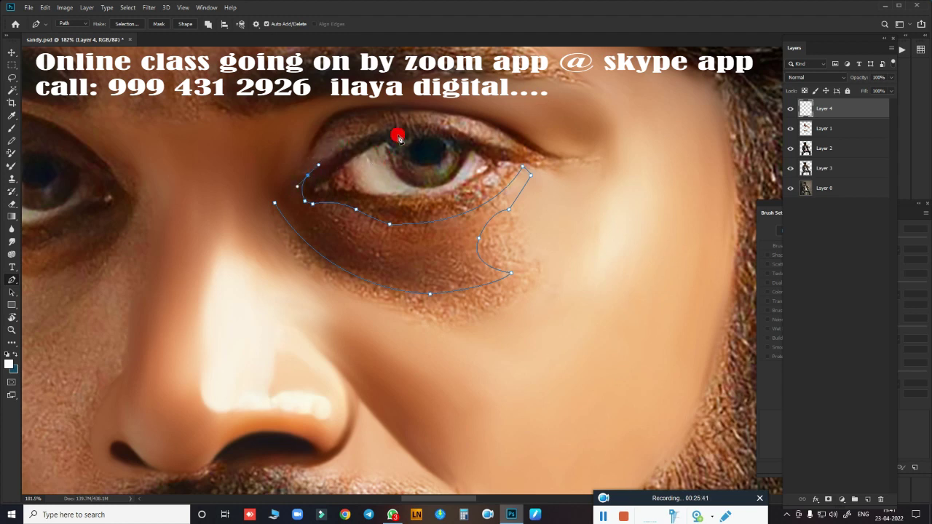
drag(369, 122, 419, 125)
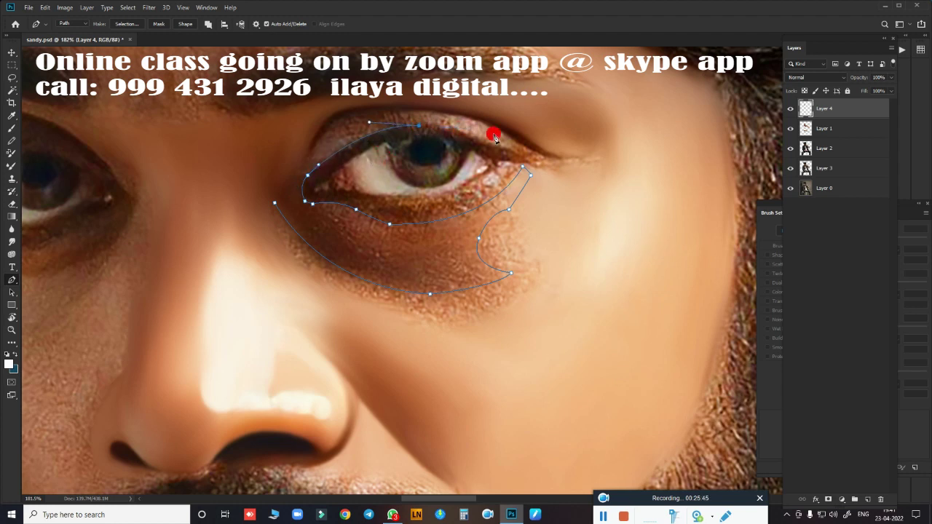
drag(486, 145, 512, 156)
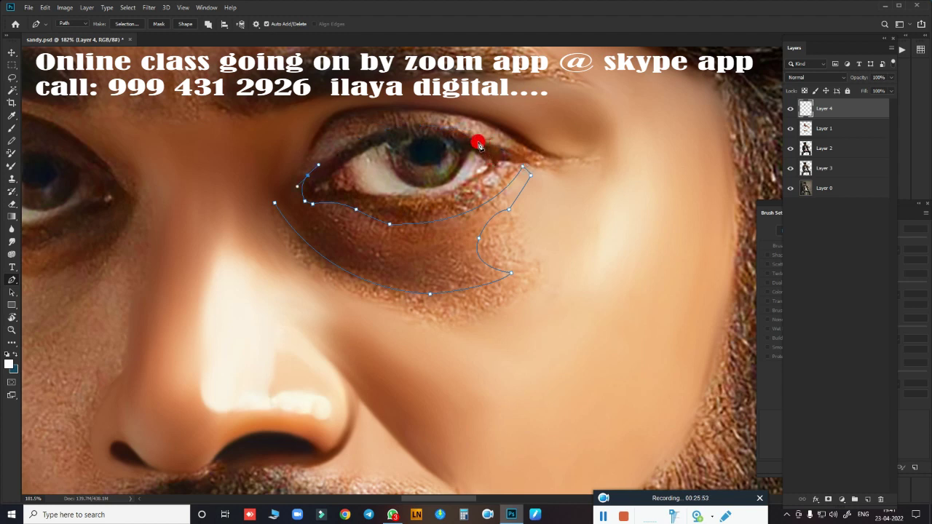
drag(523, 168, 559, 188)
mouse_move(484, 149)
mouse_down()
mouse_move(508, 155)
mouse_move(466, 117)
mouse_up()
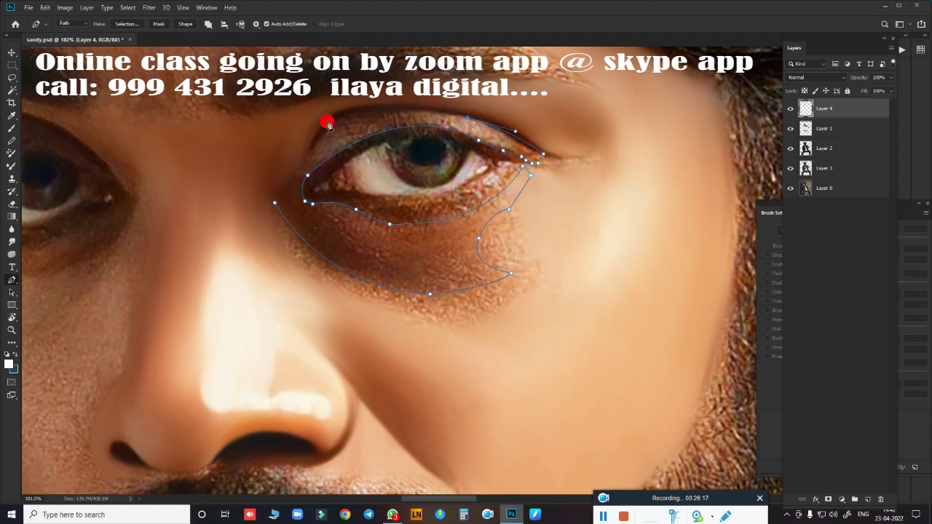
drag(325, 130, 284, 175)
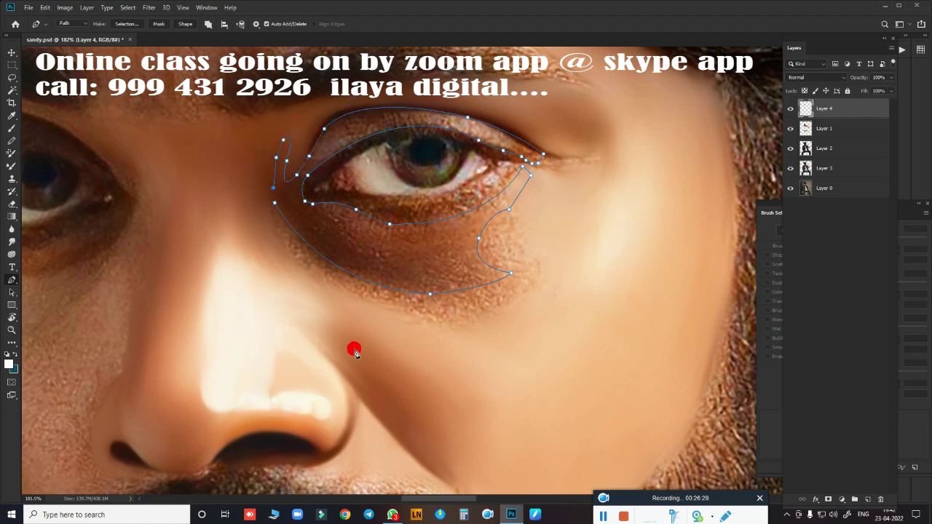
key(ctrl+Return)
key(r)
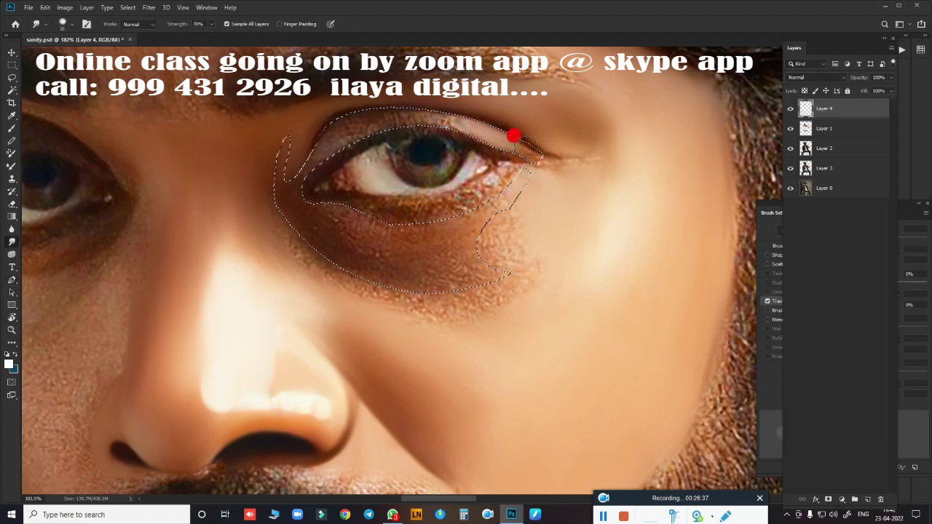
- Smudge the upper eyelid, lower lid and under-eye skin inside the selection
drag(514, 135, 473, 110)
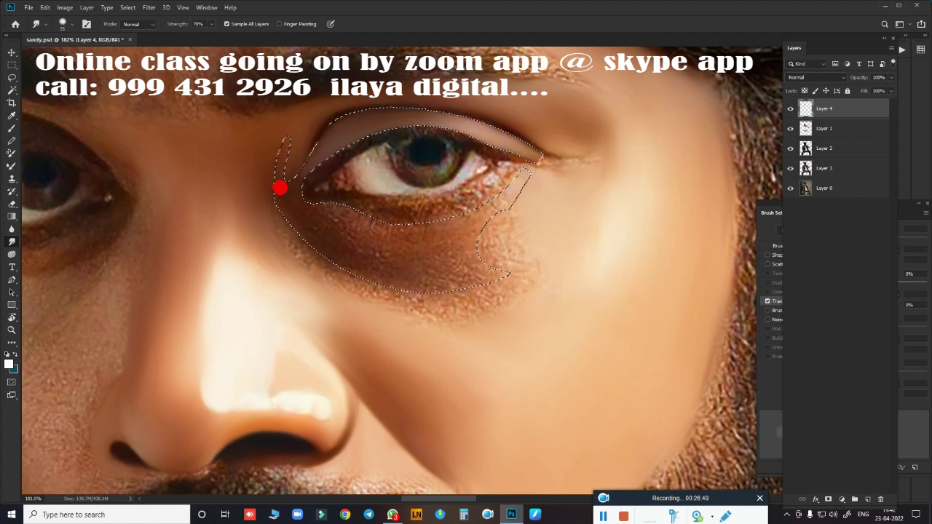
mouse_move(280, 188)
mouse_down()
mouse_move(337, 231)
mouse_move(331, 211)
mouse_move(364, 218)
mouse_move(457, 205)
mouse_move(368, 260)
mouse_move(415, 258)
mouse_move(364, 274)
mouse_move(455, 261)
mouse_move(457, 251)
mouse_move(430, 270)
mouse_move(409, 248)
mouse_move(293, 233)
mouse_move(389, 241)
mouse_move(458, 215)
mouse_up()
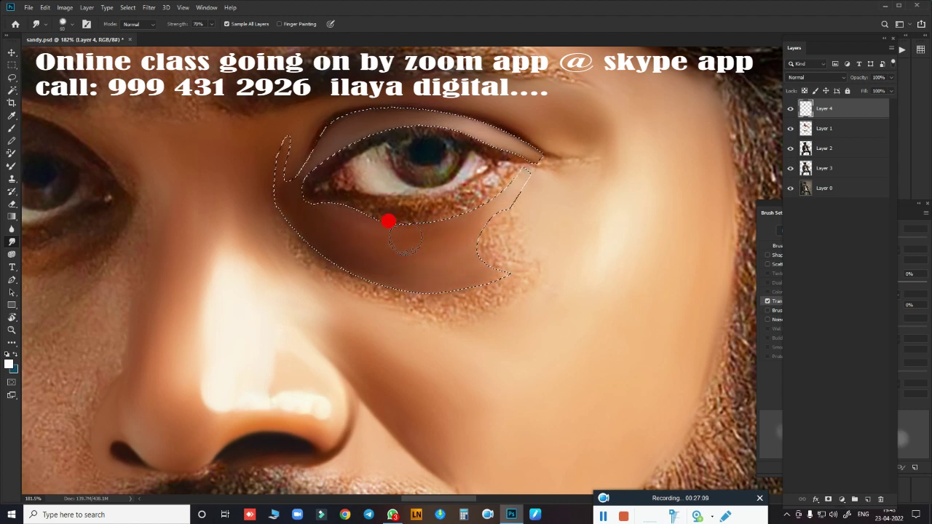
mouse_move(507, 250)
mouse_down()
mouse_move(491, 300)
mouse_move(266, 225)
mouse_move(506, 281)
mouse_move(403, 292)
mouse_move(267, 247)
mouse_move(295, 304)
mouse_move(283, 304)
mouse_move(479, 206)
mouse_move(496, 242)
mouse_move(522, 252)
mouse_move(536, 156)
mouse_move(438, 82)
mouse_up()
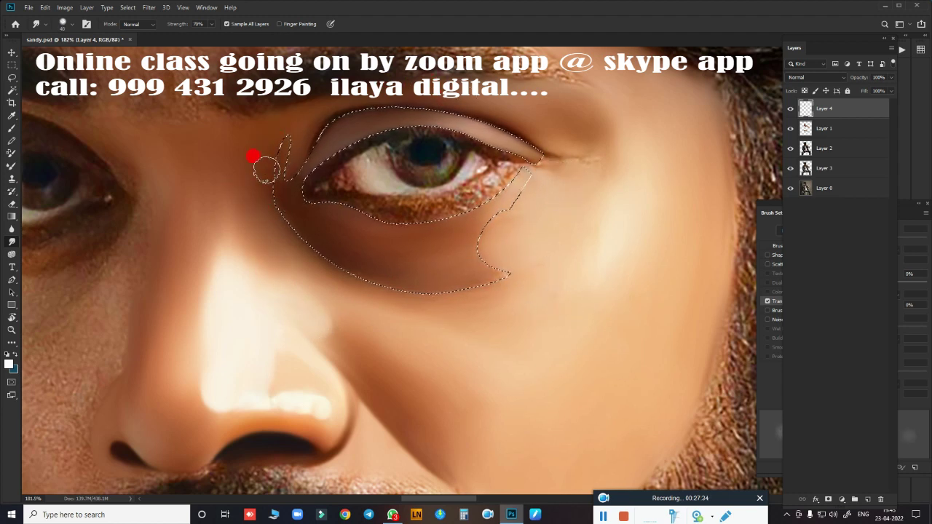
drag(537, 270, 460, 275)
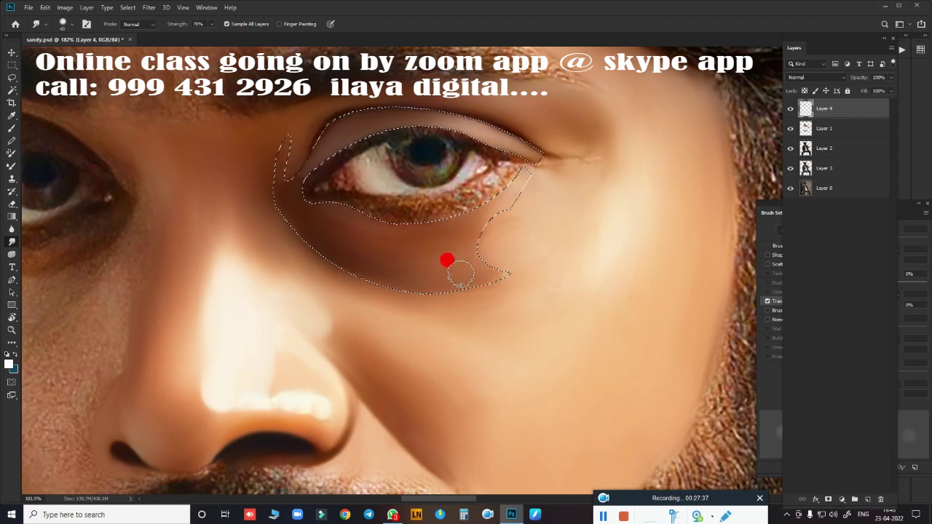
- Deepen the outer eye crease with a Very Wet, Light Mix mixer brush, then smudge the crease and eyelid
key(b)
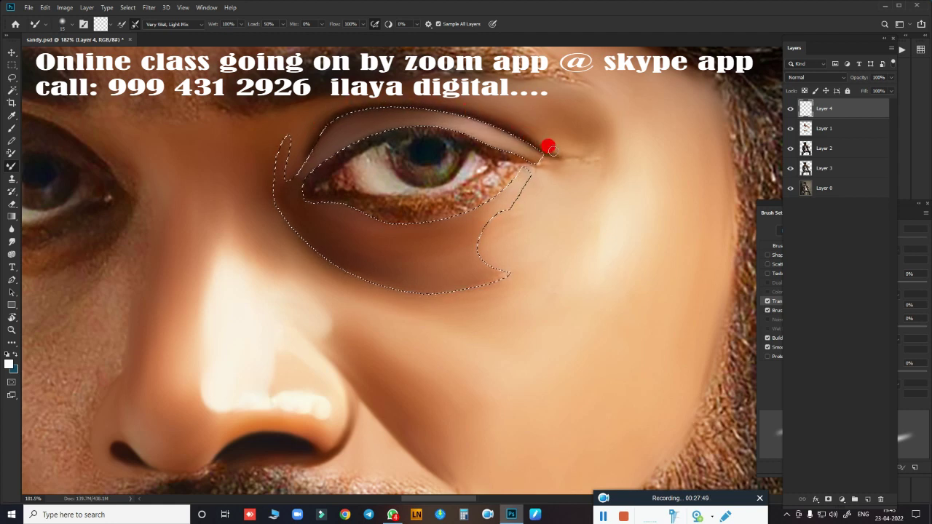
mouse_move(551, 150)
mouse_down()
mouse_move(536, 197)
mouse_move(554, 196)
mouse_up()
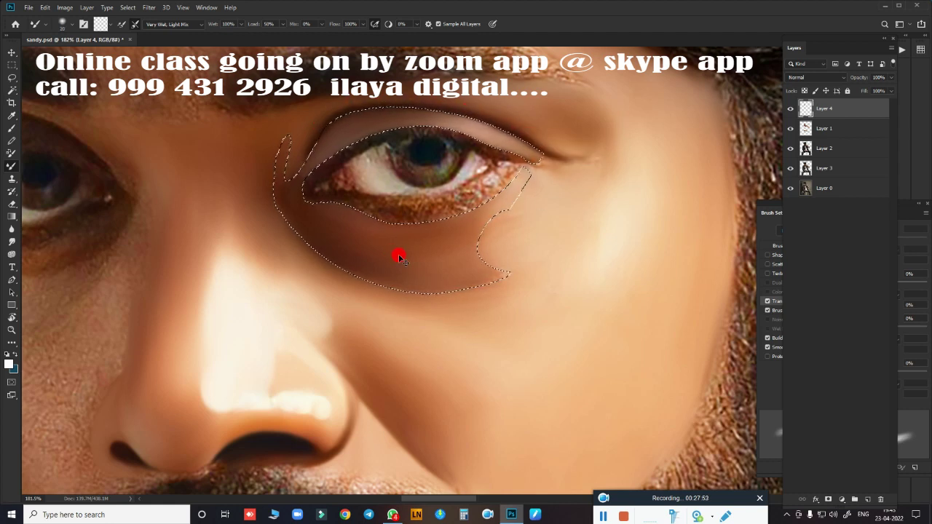
key(r)
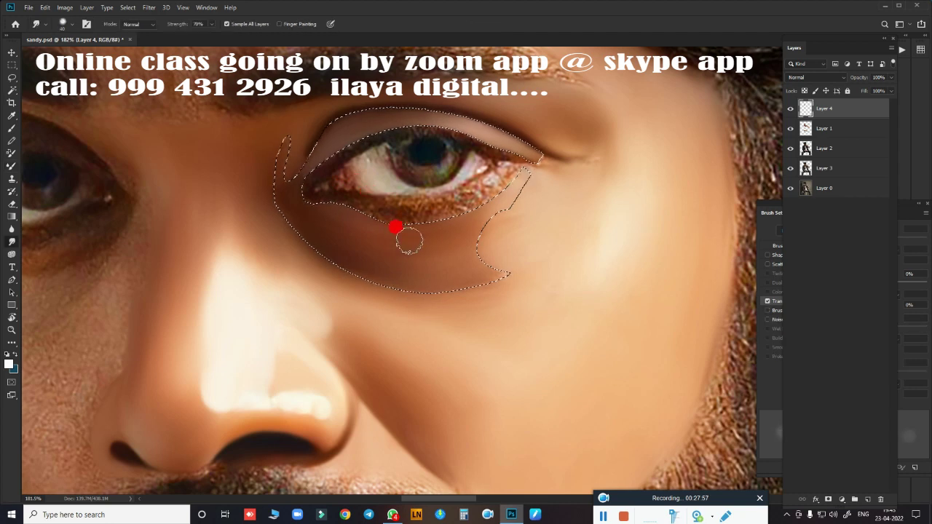
drag(565, 164, 578, 155)
mouse_move(441, 184)
mouse_down()
mouse_move(572, 148)
mouse_move(368, 160)
mouse_up()
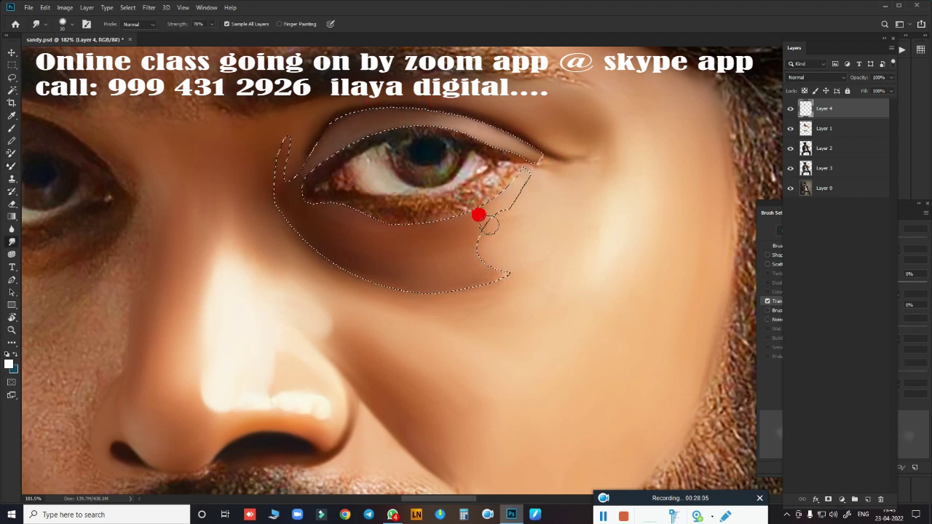
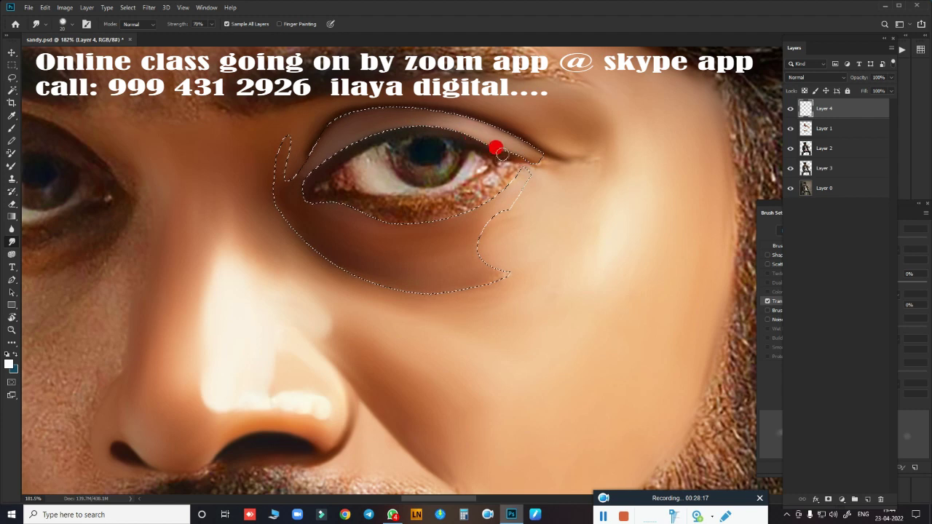
- Sample a face colour with the Mixer Brush, paint the upper eyelid, and clean the brush
key(b)
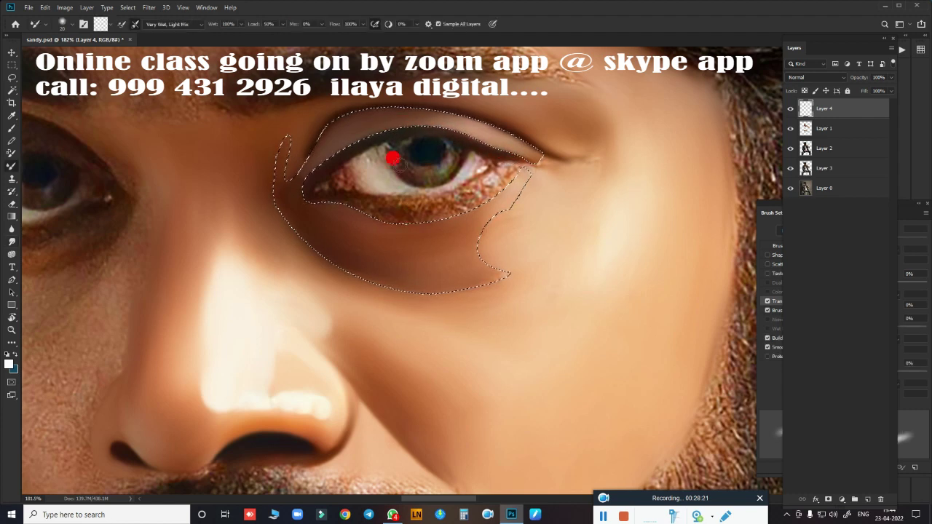
click(102, 24)
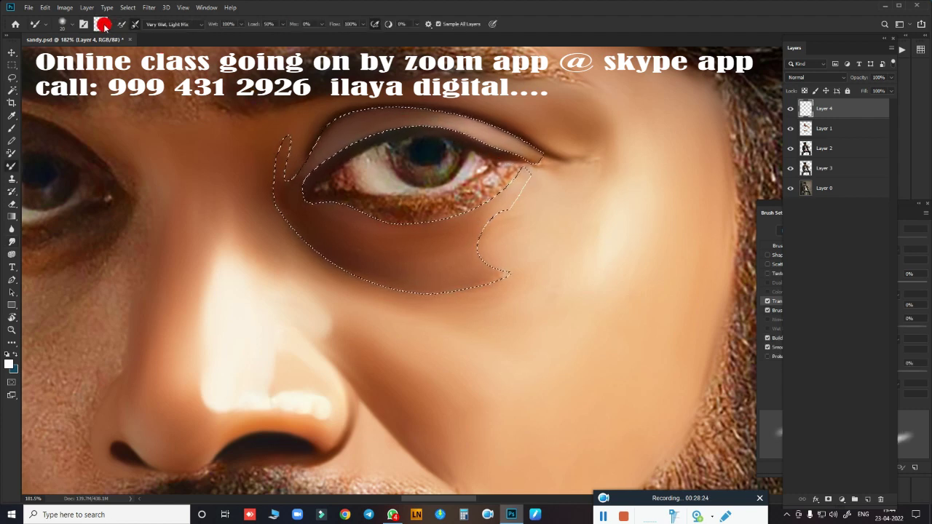
click(369, 131)
key(Return)
mouse_move(374, 131)
mouse_down()
mouse_move(385, 140)
mouse_move(378, 137)
mouse_up()
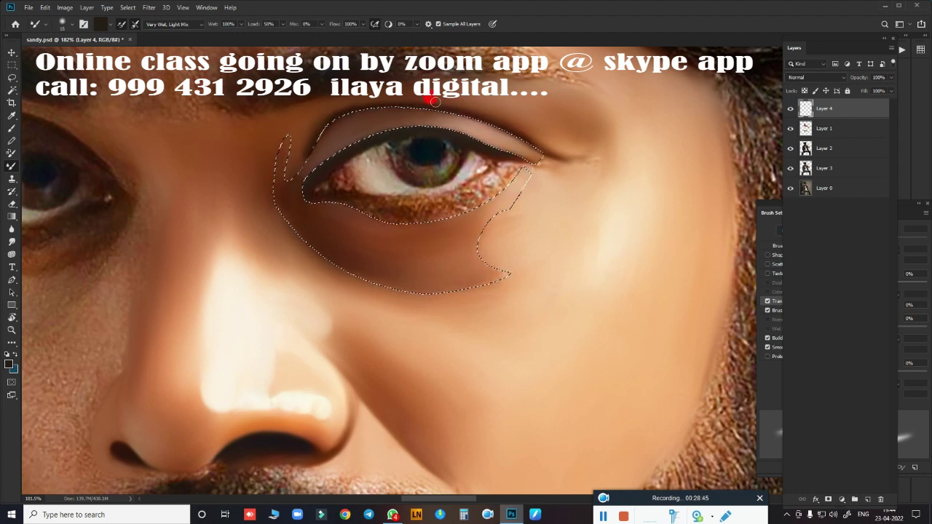
click(115, 24)
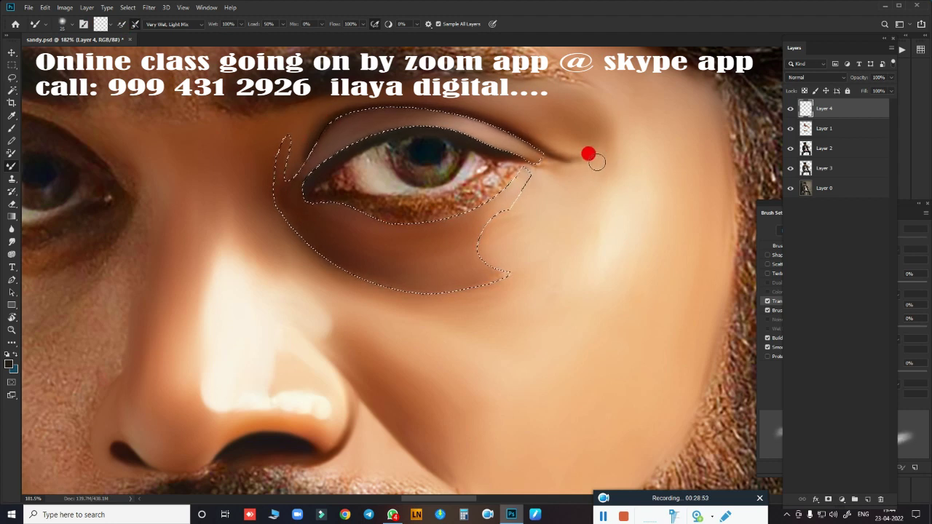
- Smudge the eyeliner tail and lower lid, deselect, then blend the light under-eye patch
key(r)
drag(579, 167, 547, 170)
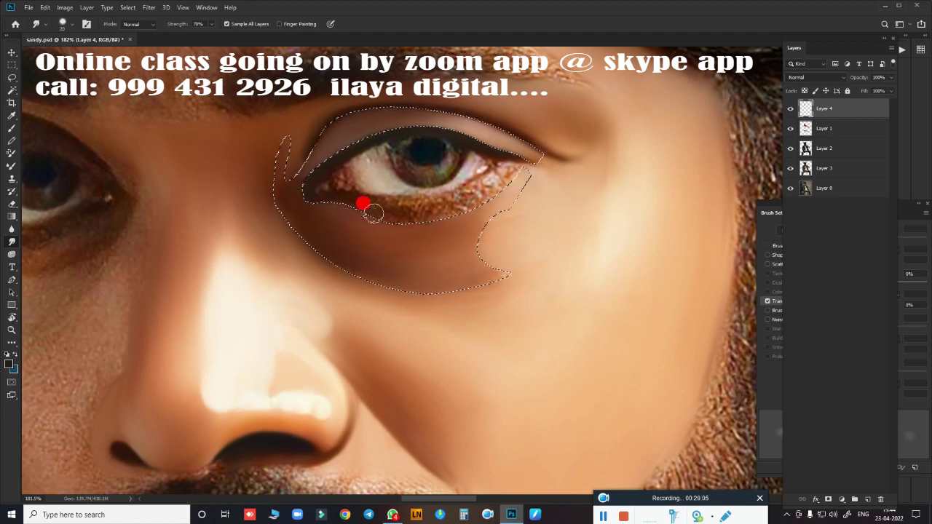
mouse_move(413, 210)
mouse_down()
mouse_move(458, 191)
mouse_move(398, 209)
mouse_up()
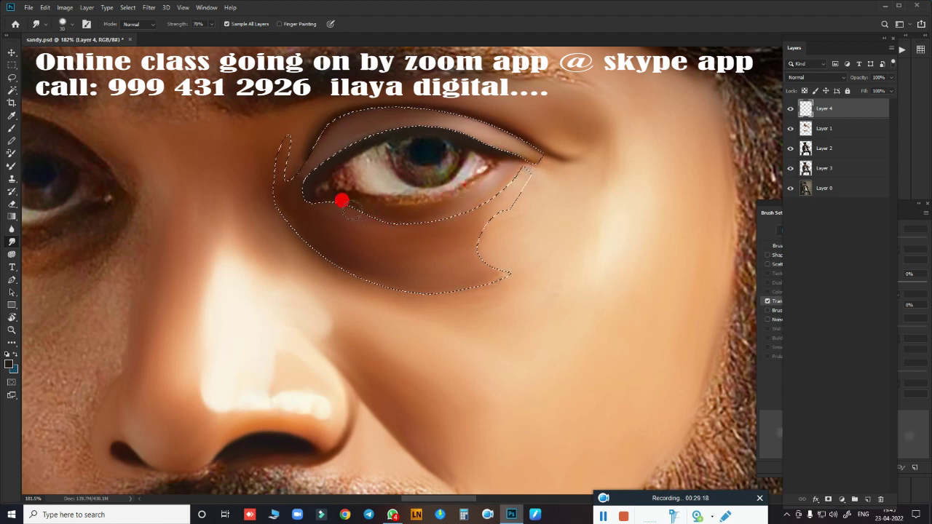
mouse_move(342, 200)
mouse_down()
mouse_move(422, 306)
mouse_move(493, 150)
mouse_move(522, 163)
mouse_move(504, 175)
mouse_move(493, 166)
mouse_move(429, 206)
mouse_move(360, 210)
mouse_move(371, 303)
mouse_move(368, 283)
mouse_move(427, 297)
mouse_move(445, 276)
mouse_move(383, 214)
mouse_move(305, 199)
mouse_move(396, 214)
mouse_move(497, 172)
mouse_move(420, 212)
mouse_up()
key(ctrl+d)
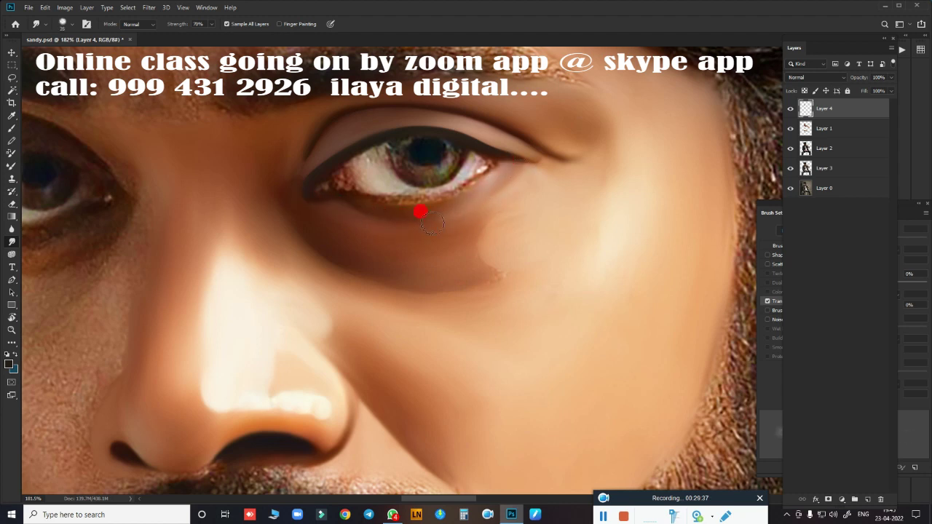
mouse_move(491, 198)
mouse_down()
mouse_move(408, 231)
mouse_move(514, 237)
mouse_move(476, 231)
mouse_move(419, 266)
mouse_move(372, 260)
mouse_move(385, 276)
mouse_move(277, 121)
mouse_move(306, 136)
mouse_move(316, 105)
mouse_move(323, 124)
mouse_move(357, 115)
mouse_move(527, 141)
mouse_move(547, 160)
mouse_move(593, 152)
mouse_move(386, 120)
mouse_up()
- Soften the inner lower-lid corner and under-eye, then save the document
mouse_move(300, 171)
mouse_down()
mouse_move(291, 178)
mouse_move(314, 199)
mouse_move(556, 240)
mouse_up()
scroll(551, 235, down, 5)
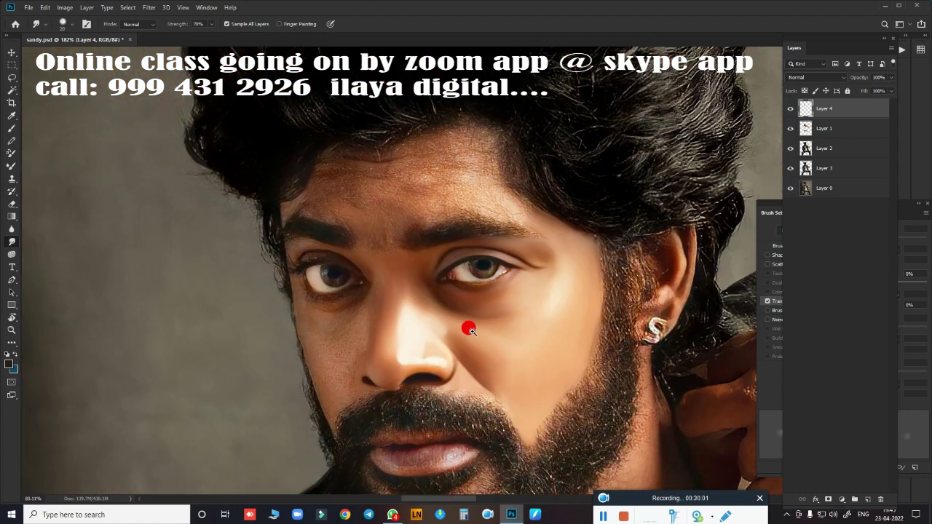
scroll(468, 327, down, 2)
key(ctrl+s)
- Smudge the eye white to blend away its red veins
scroll(460, 249, up, 3)
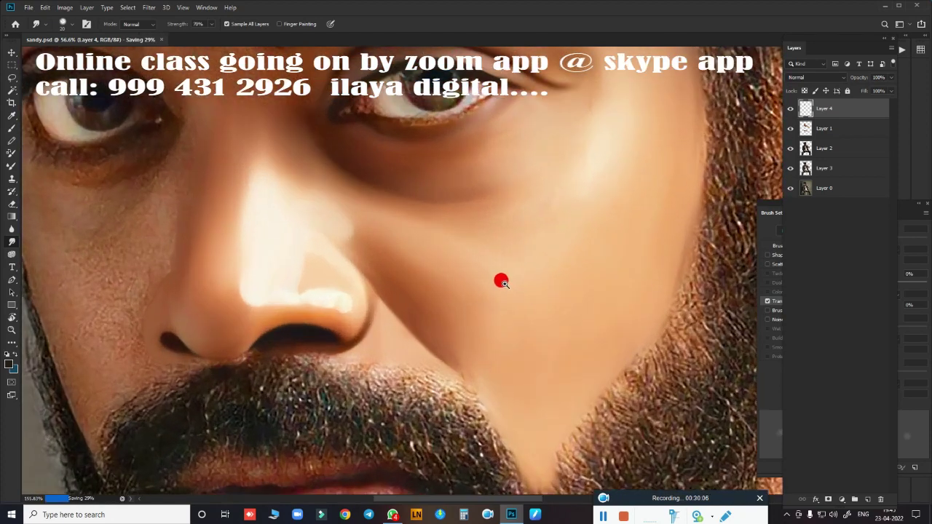
scroll(500, 279, up, 2)
scroll(537, 368, up, 1)
scroll(503, 340, up, 2)
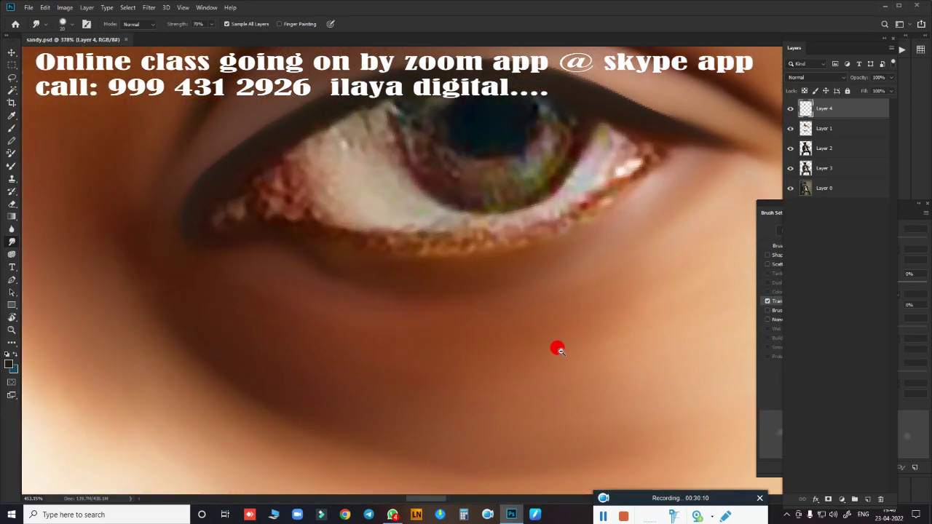
scroll(558, 348, down, 1)
mouse_move(267, 252)
mouse_down()
mouse_move(254, 200)
mouse_move(290, 172)
mouse_move(281, 240)
mouse_move(396, 266)
mouse_move(358, 270)
mouse_move(476, 252)
mouse_move(433, 262)
mouse_move(522, 181)
mouse_move(568, 197)
mouse_move(514, 233)
mouse_move(248, 206)
mouse_move(141, 258)
mouse_move(200, 235)
mouse_move(182, 254)
mouse_move(197, 212)
mouse_move(170, 218)
mouse_move(214, 258)
mouse_move(237, 248)
mouse_move(241, 177)
mouse_move(225, 183)
mouse_move(260, 239)
mouse_up()
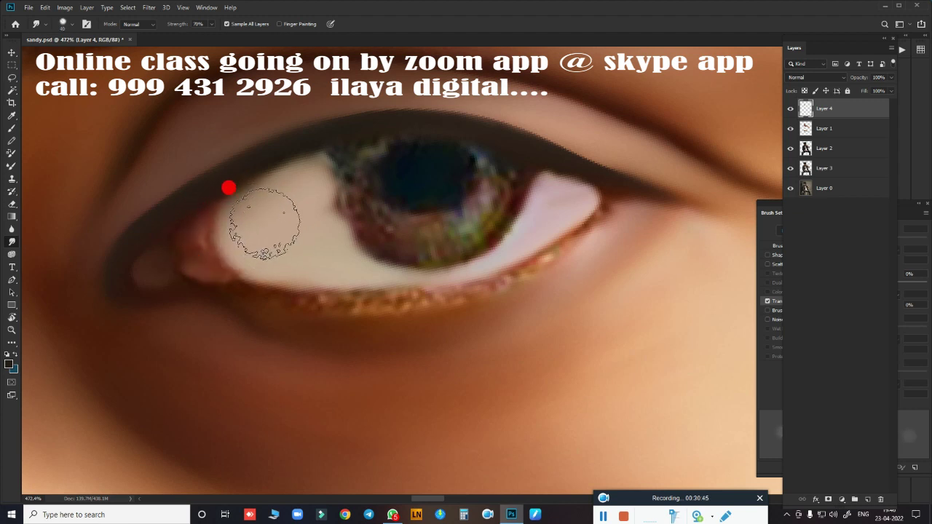
scroll(483, 371, down, 5)
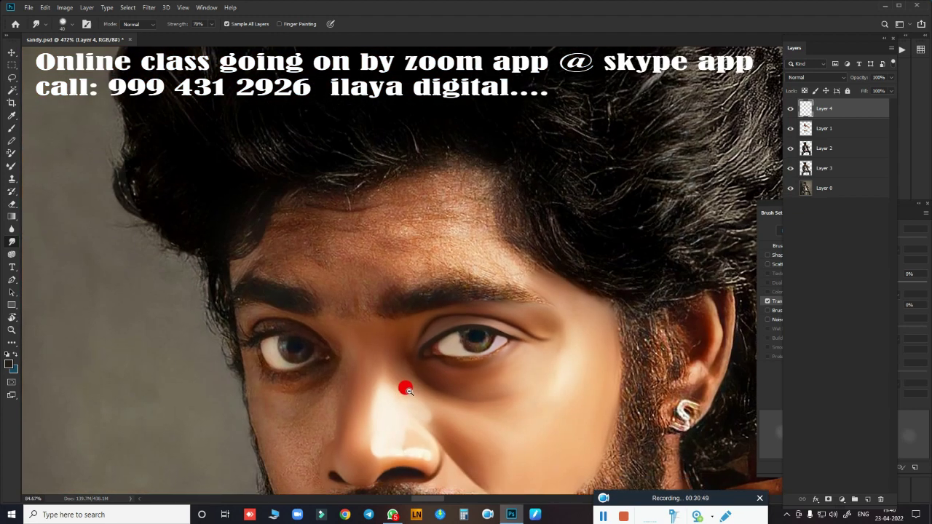
scroll(399, 385, up, 5)
key(m)
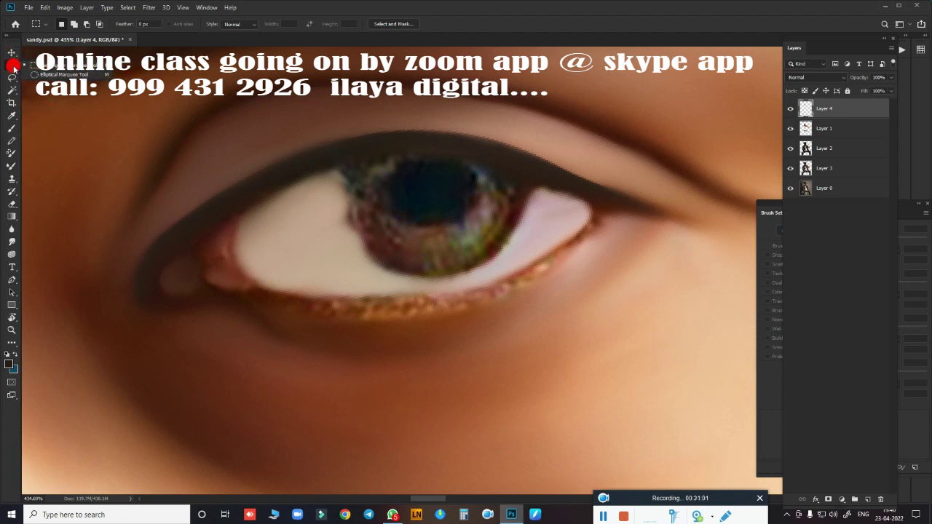
- Draw an elliptical selection around the iris using Layer 1, then return to Layer 4
key(shift+m)
click(790, 107)
click(819, 128)
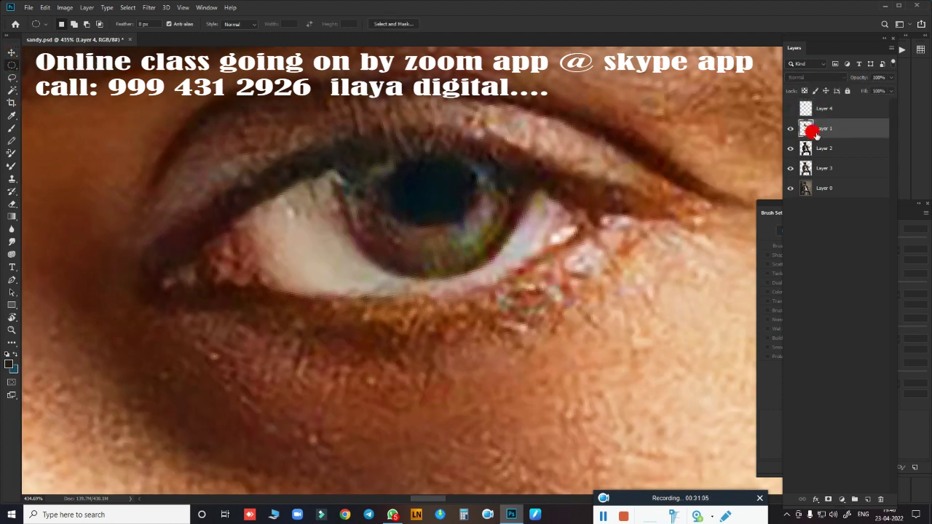
drag(433, 196, 478, 230)
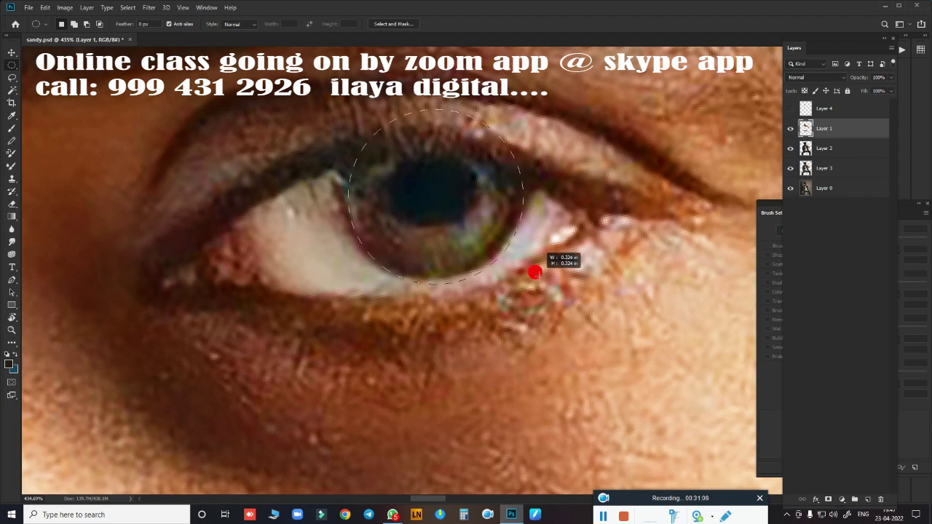
click(790, 107)
click(825, 108)
- Smudge the iris rim smooth and blend the bright highlight into the iris
key(r)
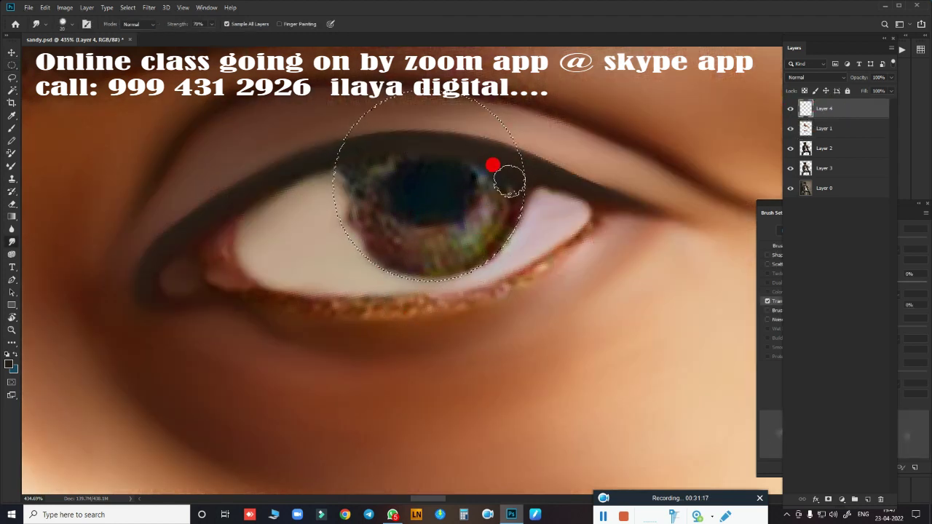
drag(461, 239, 508, 246)
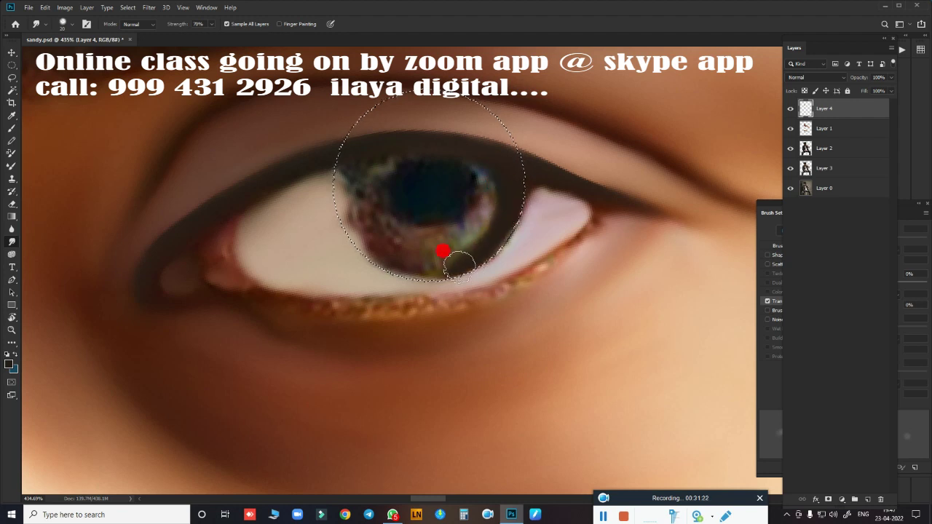
drag(442, 251, 503, 201)
mouse_move(462, 242)
mouse_down()
mouse_move(357, 245)
mouse_move(323, 225)
mouse_move(340, 181)
mouse_move(399, 254)
mouse_move(447, 254)
mouse_move(368, 227)
mouse_up()
drag(467, 257, 501, 240)
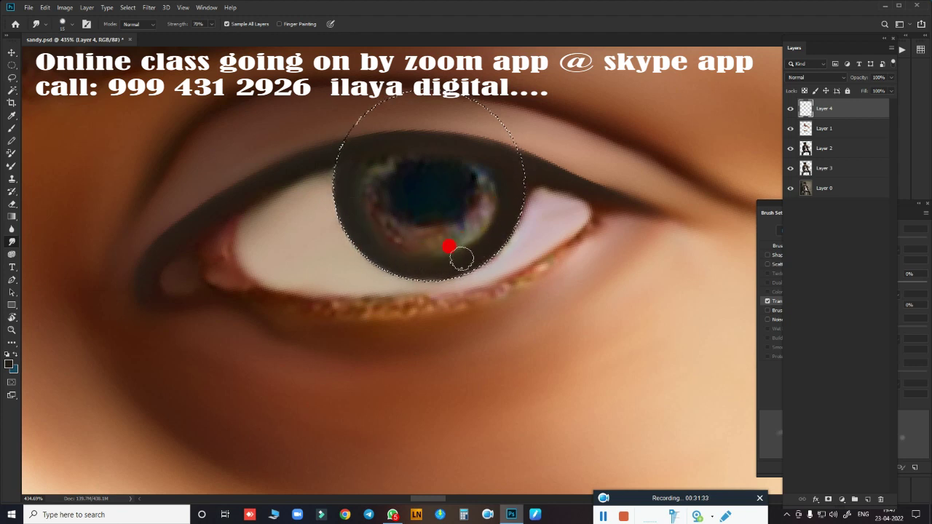
drag(426, 267, 434, 266)
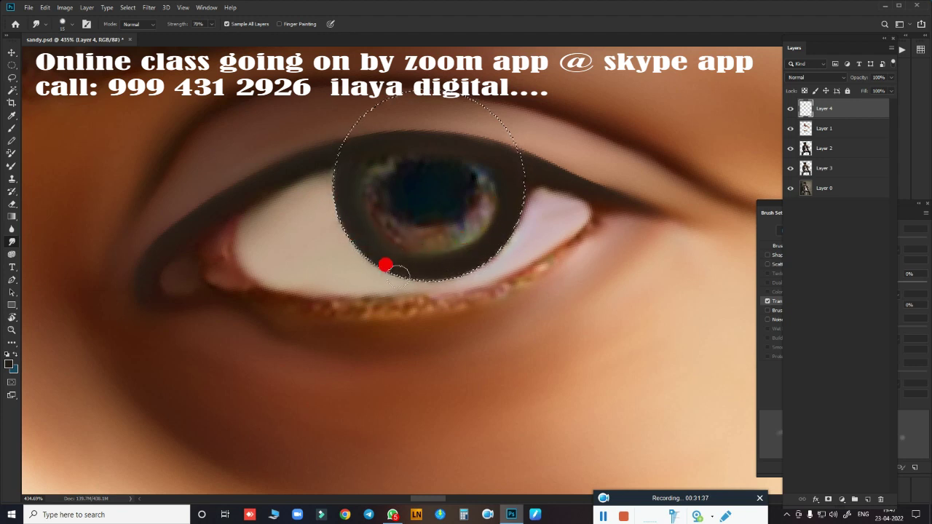
drag(368, 245, 425, 191)
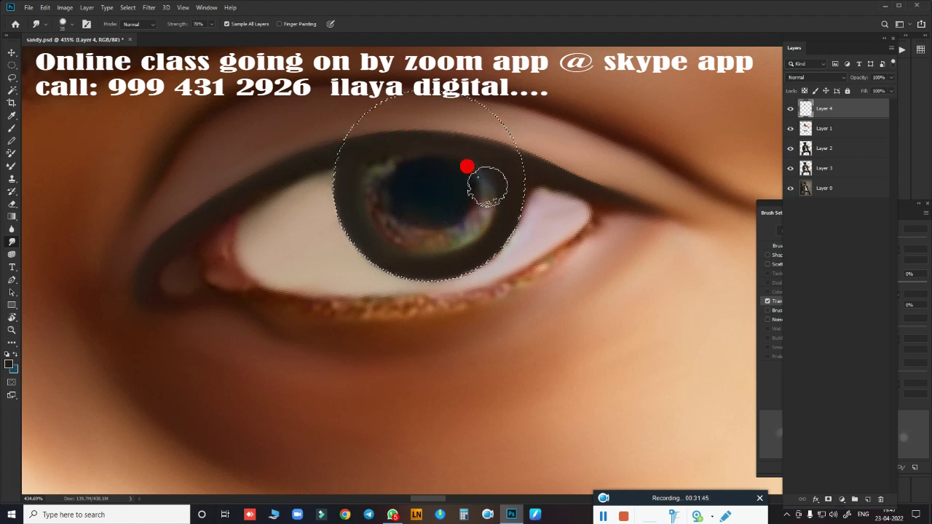
mouse_move(468, 167)
mouse_down()
mouse_move(462, 200)
mouse_move(384, 150)
mouse_move(395, 152)
mouse_move(385, 156)
mouse_move(423, 229)
mouse_move(433, 167)
mouse_move(407, 150)
mouse_move(401, 187)
mouse_up()
- With a larger brush, smooth the iris shading and blend its edges into the eye white
key(bracketright)
key(bracketright)
key(bracketright)
key(bracketright)
key(bracketright)
drag(380, 216, 412, 208)
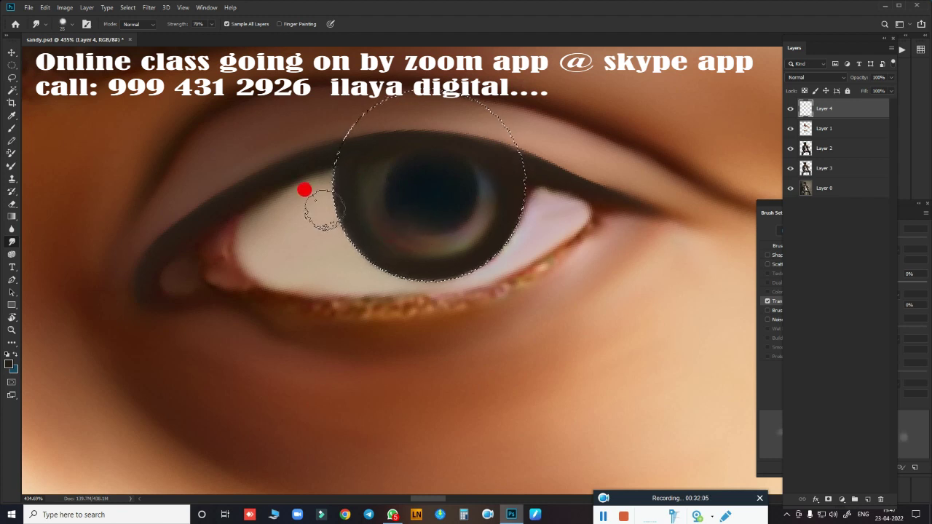
mouse_move(323, 211)
mouse_down()
mouse_move(267, 229)
mouse_move(319, 195)
mouse_up()
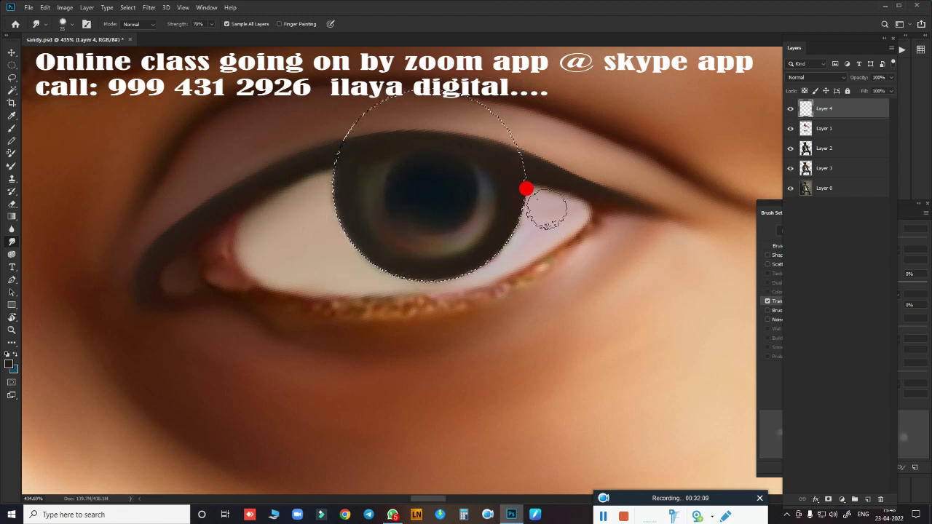
drag(546, 211, 512, 219)
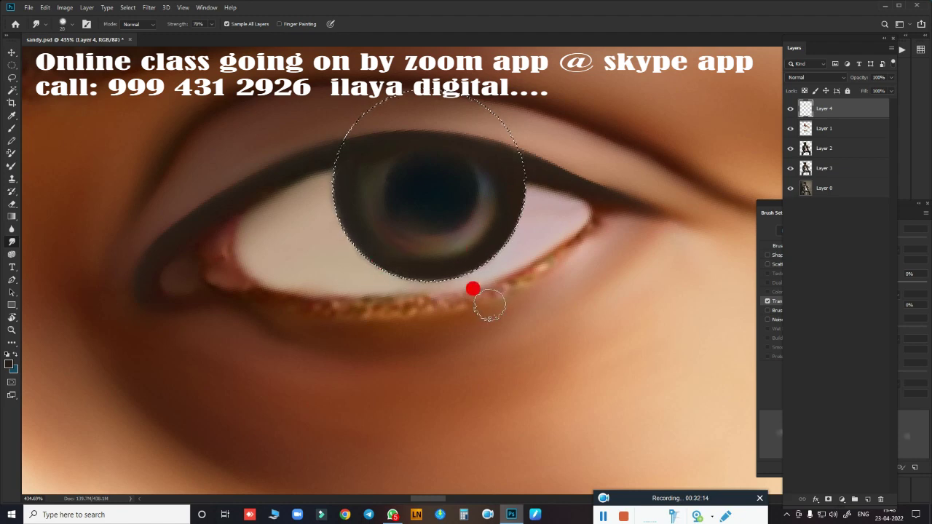
mouse_move(493, 342)
mouse_down()
mouse_move(402, 354)
mouse_move(458, 368)
mouse_move(417, 380)
mouse_move(500, 331)
mouse_move(537, 323)
mouse_up()
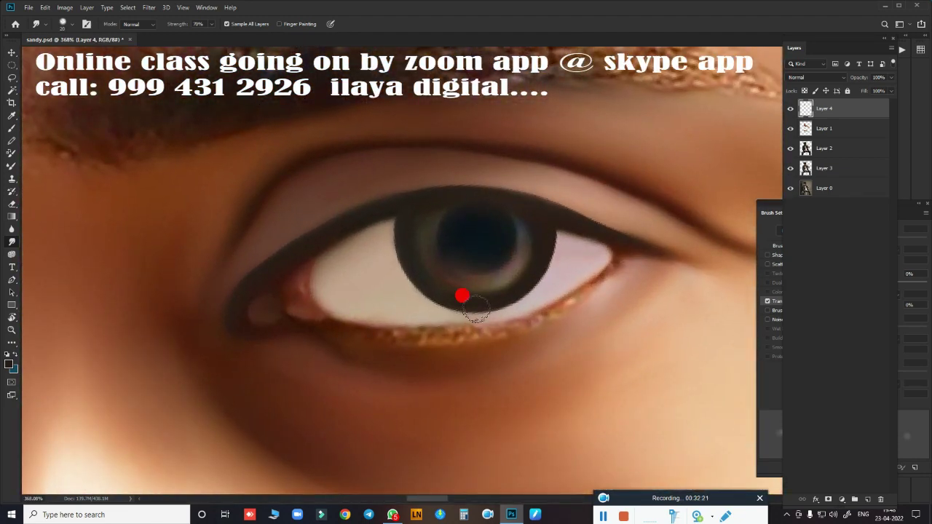
- Erase the upper iris around the pupil, then smear the pupil toward the iris top
key(e)
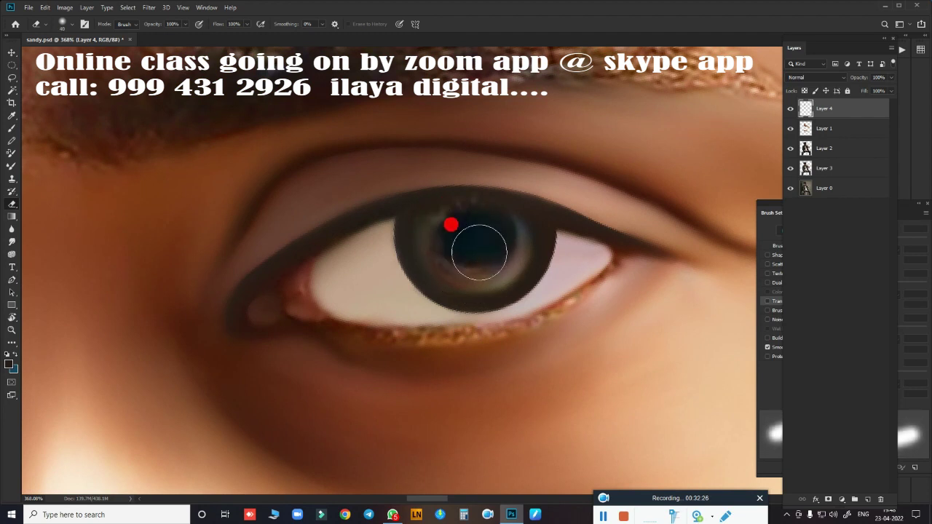
key(bracketleft)
mouse_move(472, 240)
mouse_down()
mouse_move(459, 229)
mouse_move(471, 257)
mouse_move(498, 231)
mouse_move(470, 249)
mouse_move(494, 258)
mouse_move(474, 231)
mouse_move(473, 198)
mouse_up()
key(r)
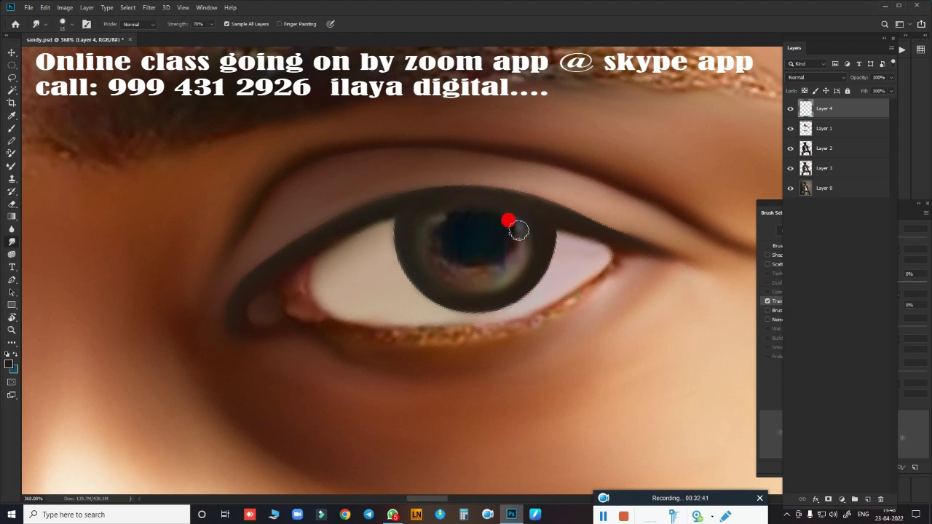
drag(523, 227, 491, 278)
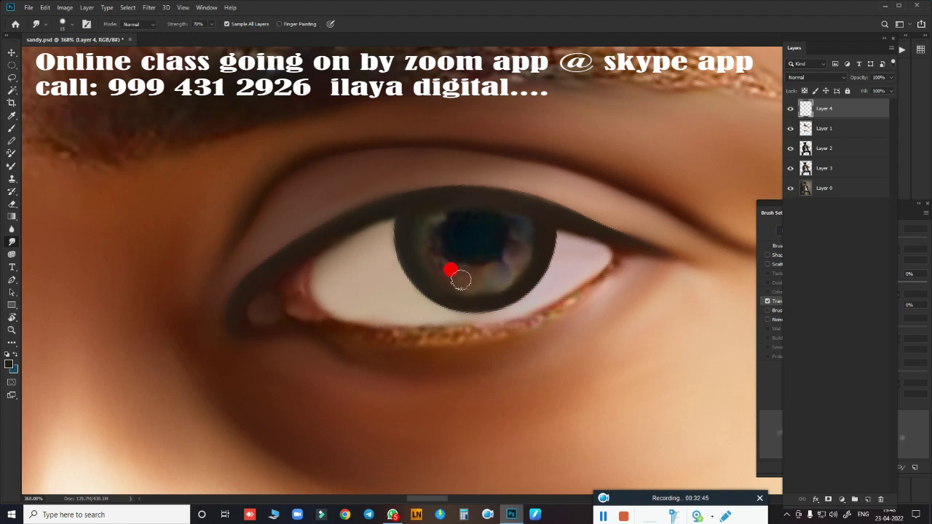
mouse_move(430, 224)
mouse_down()
mouse_move(474, 241)
mouse_move(485, 225)
mouse_up()
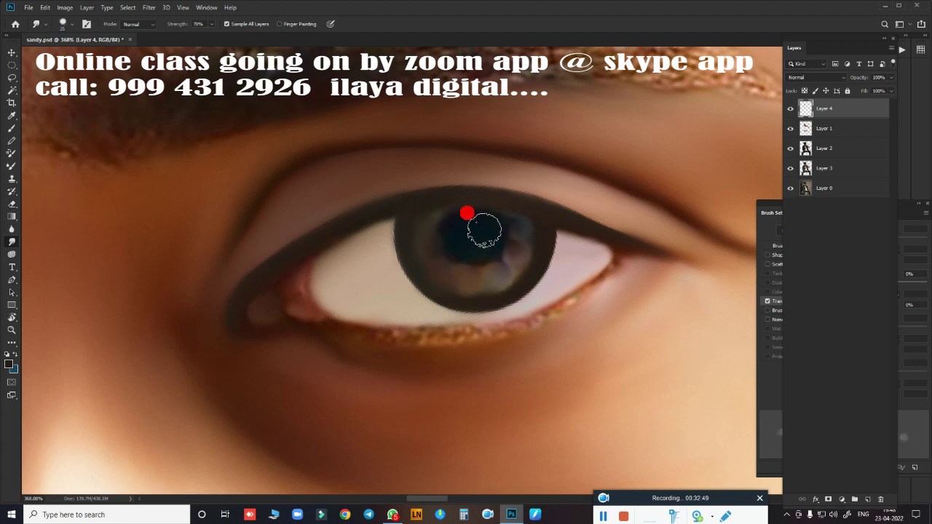
scroll(509, 291, down, 1)
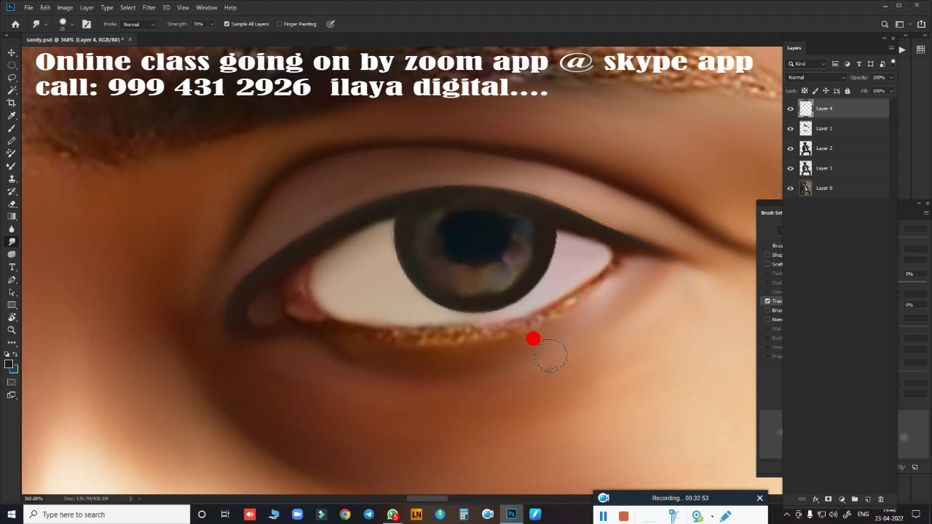
key(p)
scroll(539, 357, down, 1)
scroll(539, 357, up, 2)
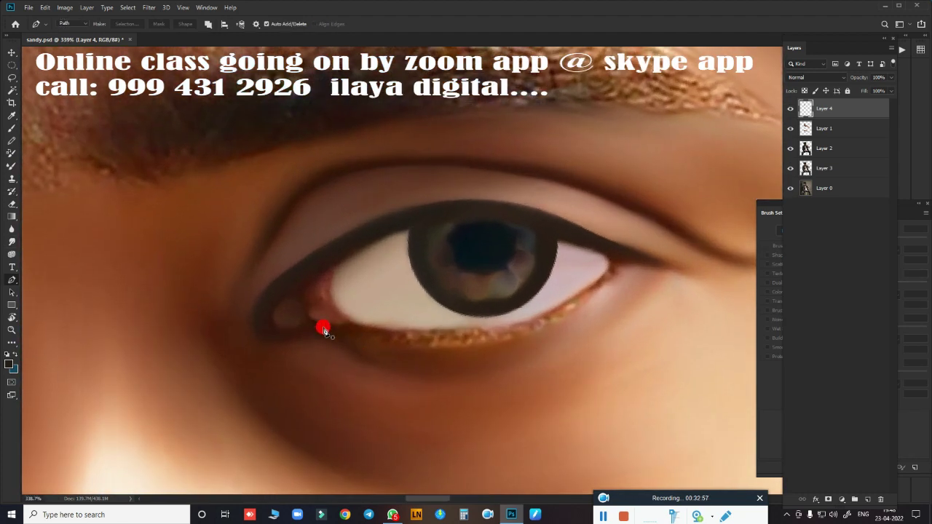
- Trace a Pen path around the eye white with the painted layer hidden
drag(610, 267, 686, 170)
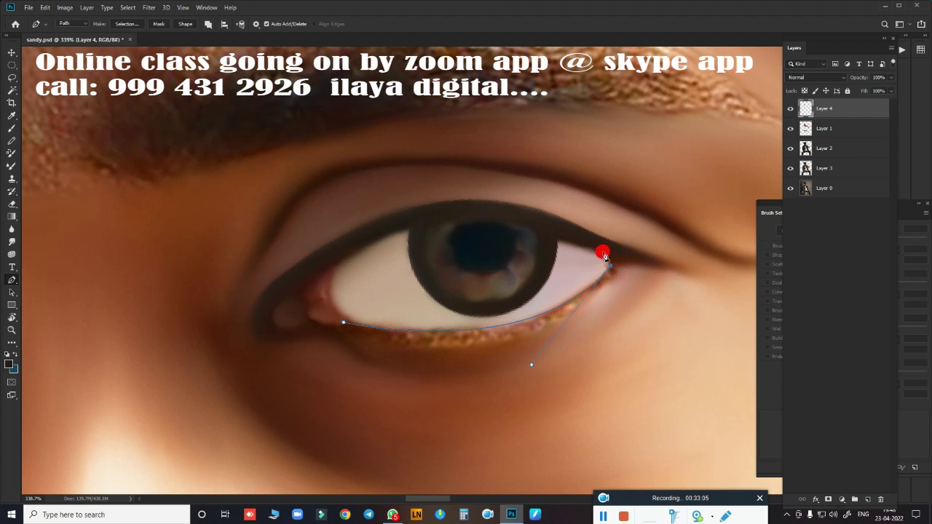
click(790, 109)
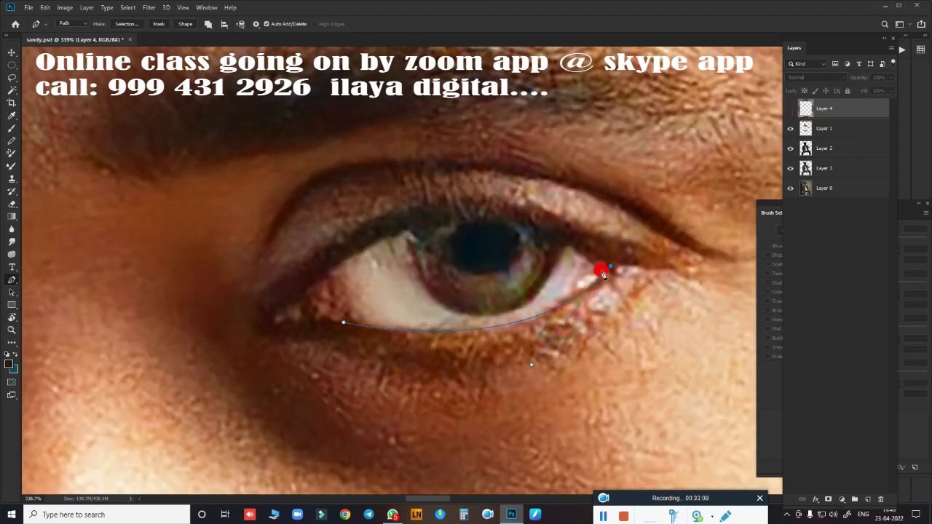
key(ctrl+comma)
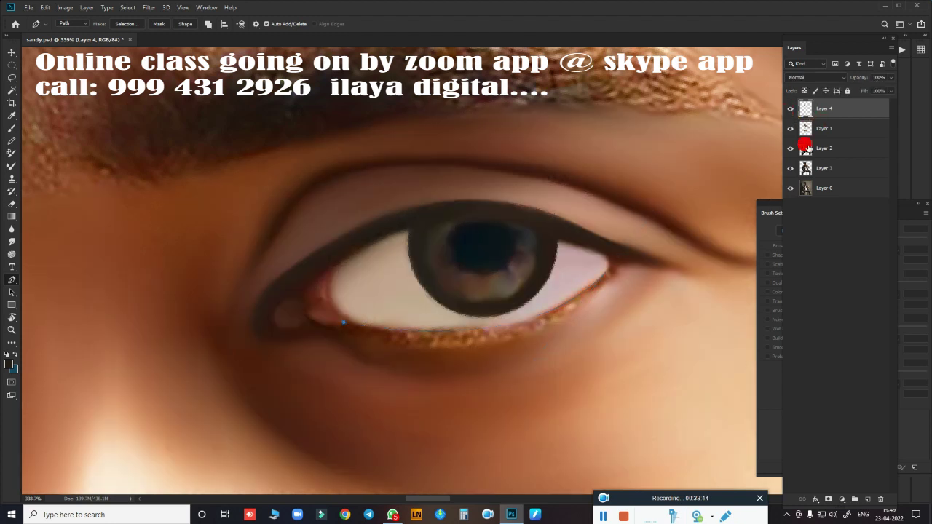
key(ctrl+comma)
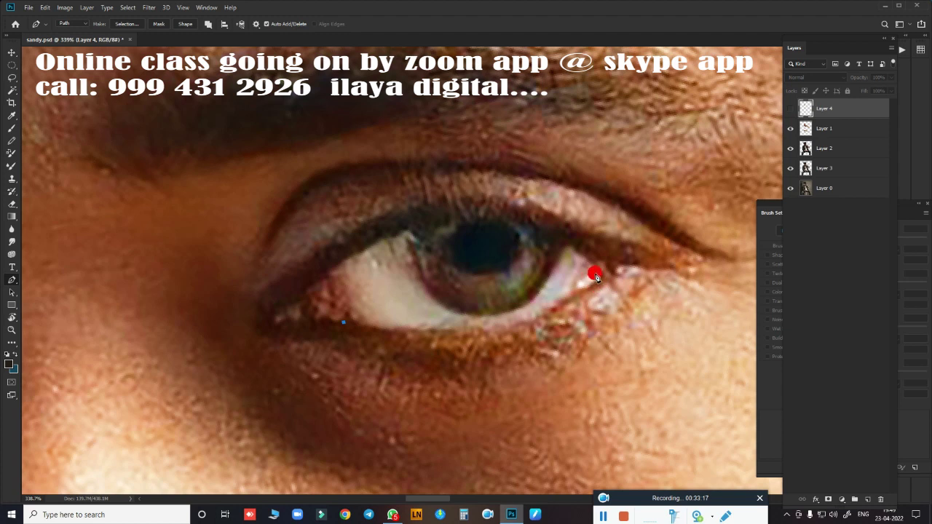
drag(597, 278, 663, 191)
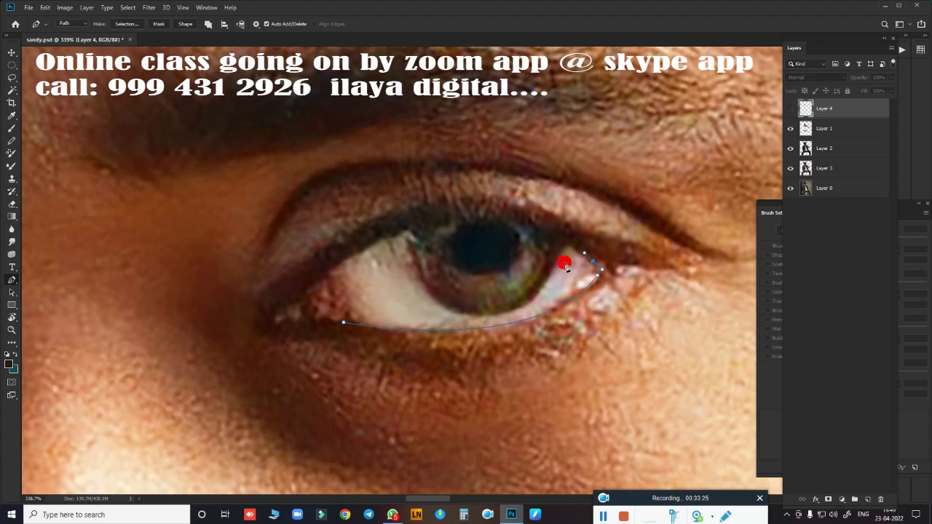
drag(328, 273, 188, 374)
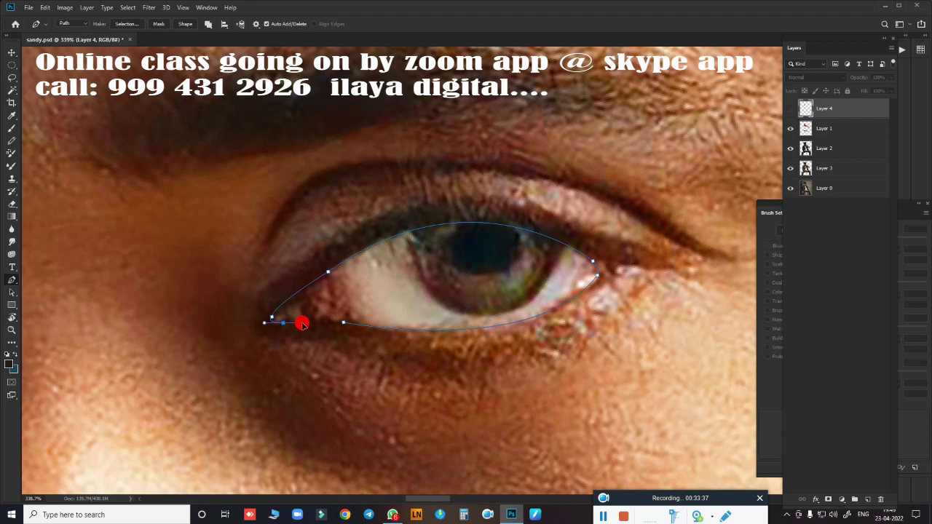
click(791, 108)
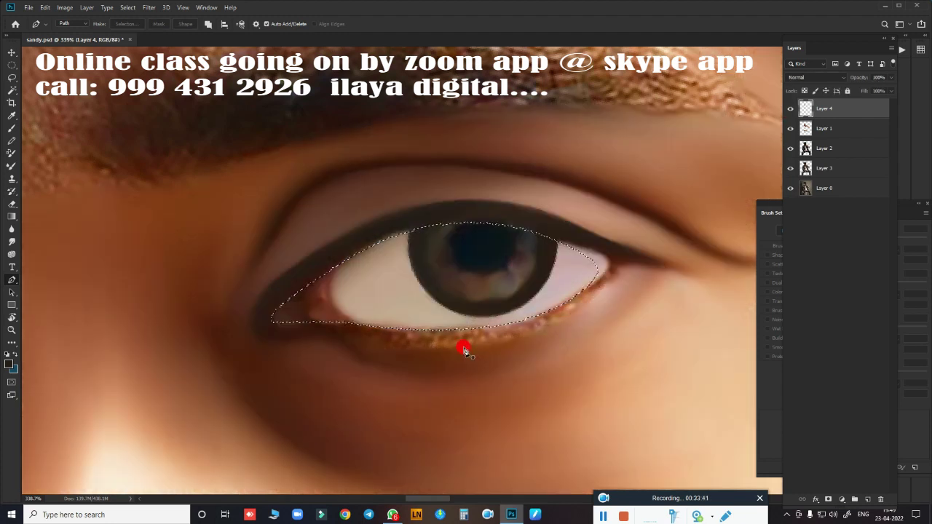
- Smudge the inner eye corner and feather the selection by 3 pixels
key(r)
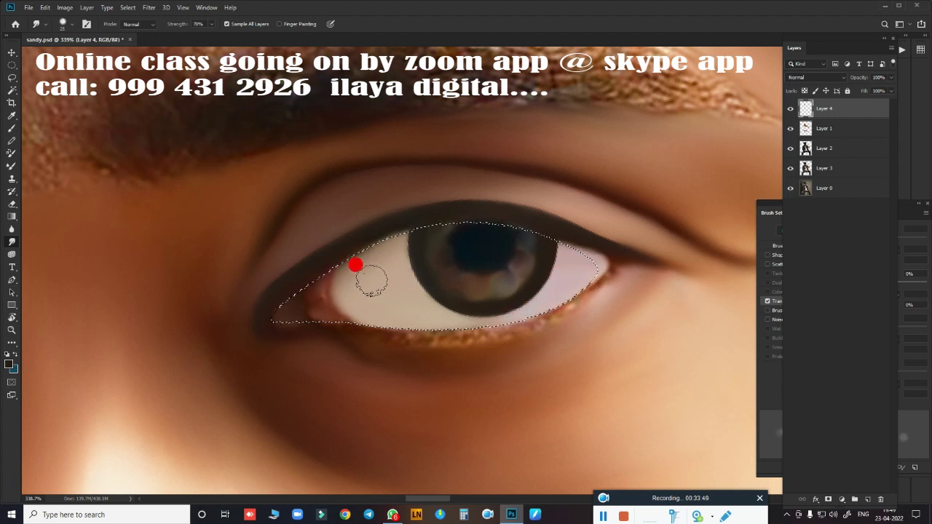
mouse_move(345, 235)
mouse_down()
mouse_move(356, 315)
mouse_move(308, 283)
mouse_up()
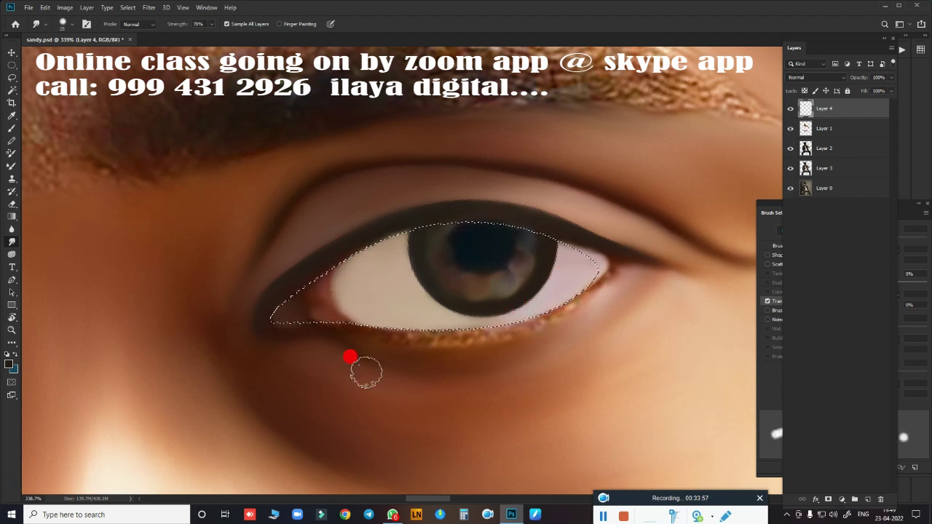
key(shift+F6)
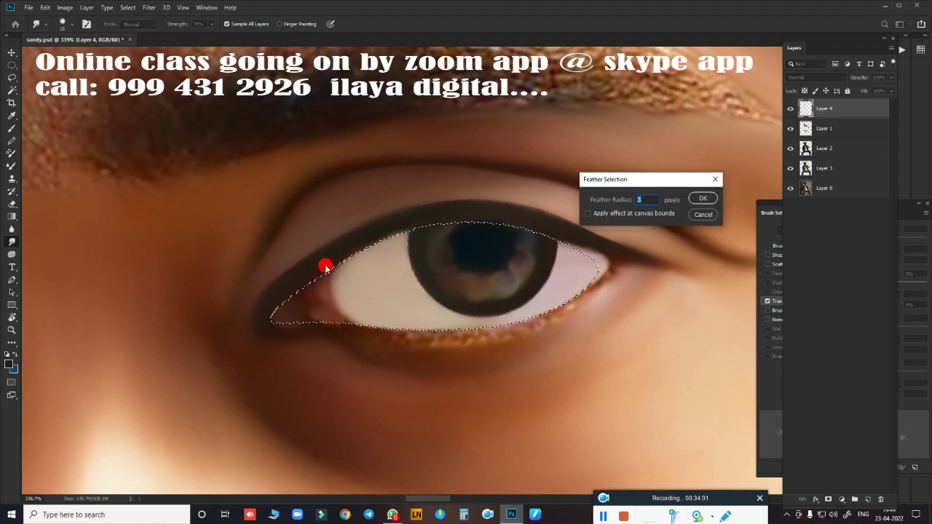
key(Return)
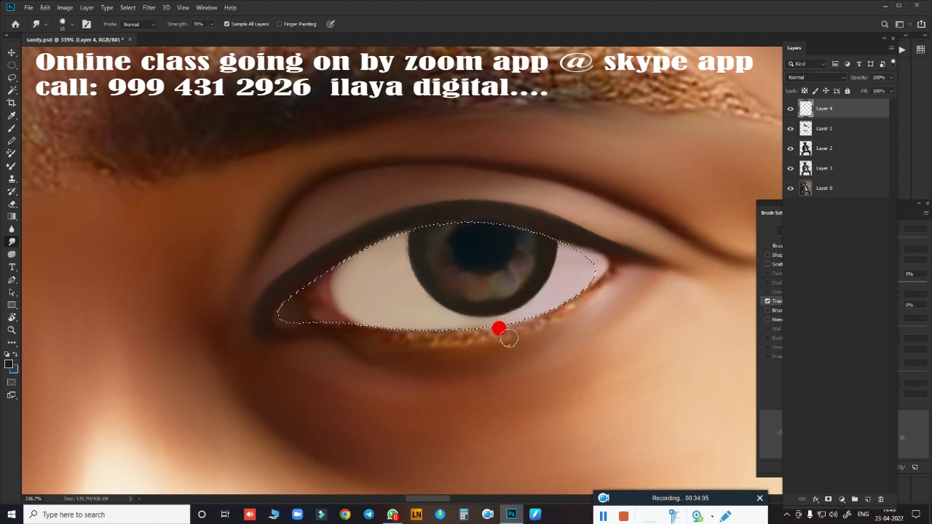
key(shift+F6)
key(Return)
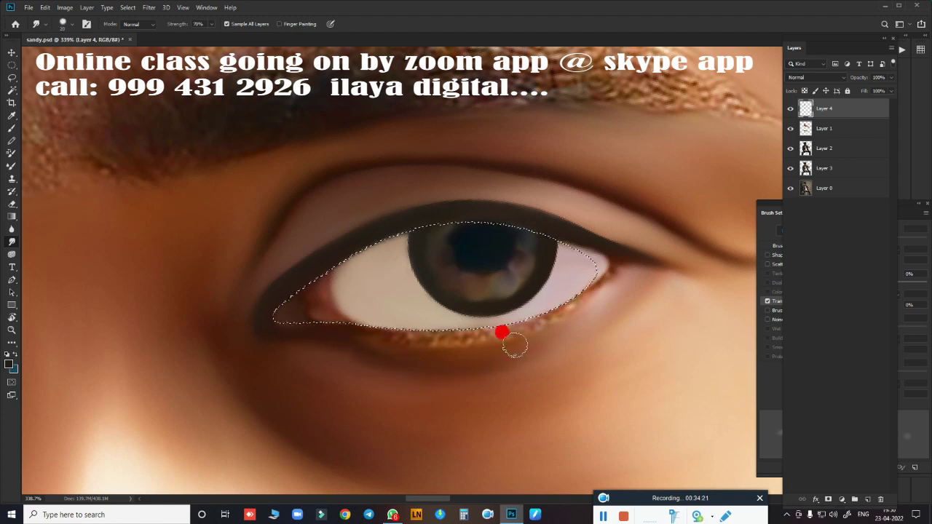
- Smear the lower lash line, under-eye skin and outer corner smooth
mouse_move(515, 346)
mouse_down()
mouse_move(378, 337)
mouse_move(416, 354)
mouse_up()
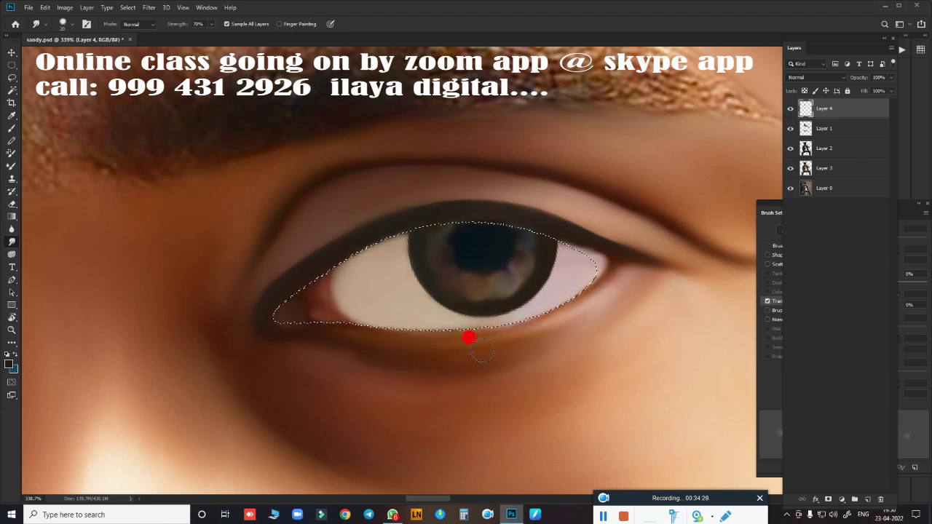
mouse_move(495, 340)
mouse_down()
mouse_move(561, 333)
mouse_move(592, 291)
mouse_move(472, 350)
mouse_move(437, 349)
mouse_move(581, 302)
mouse_up()
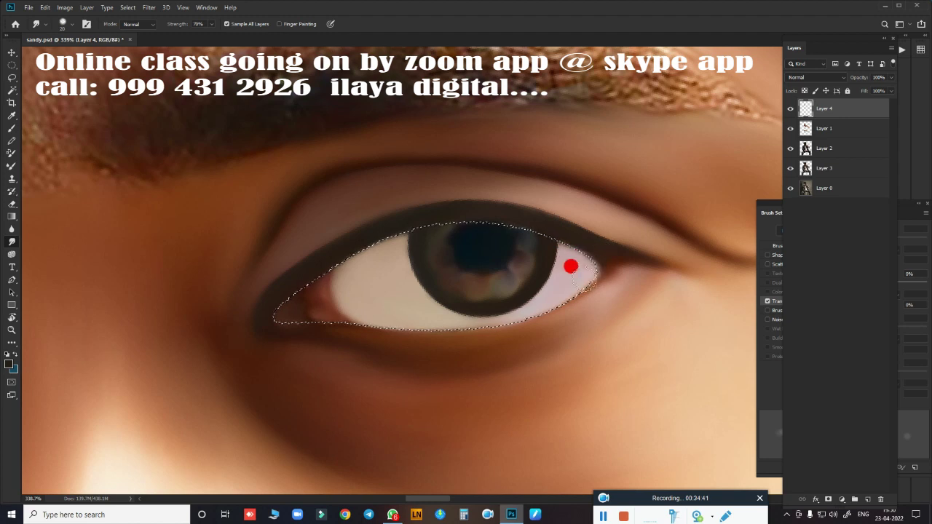
drag(626, 265, 599, 258)
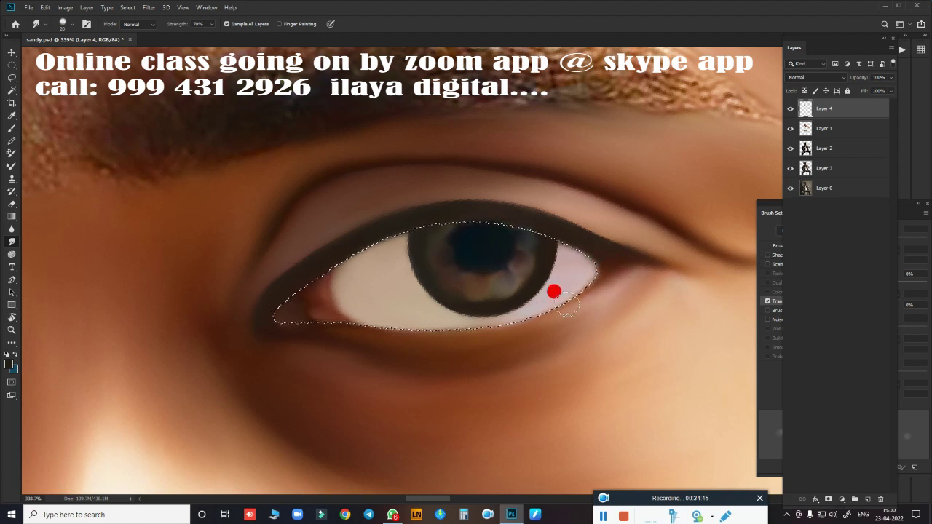
drag(570, 311, 405, 381)
scroll(445, 376, down, 5)
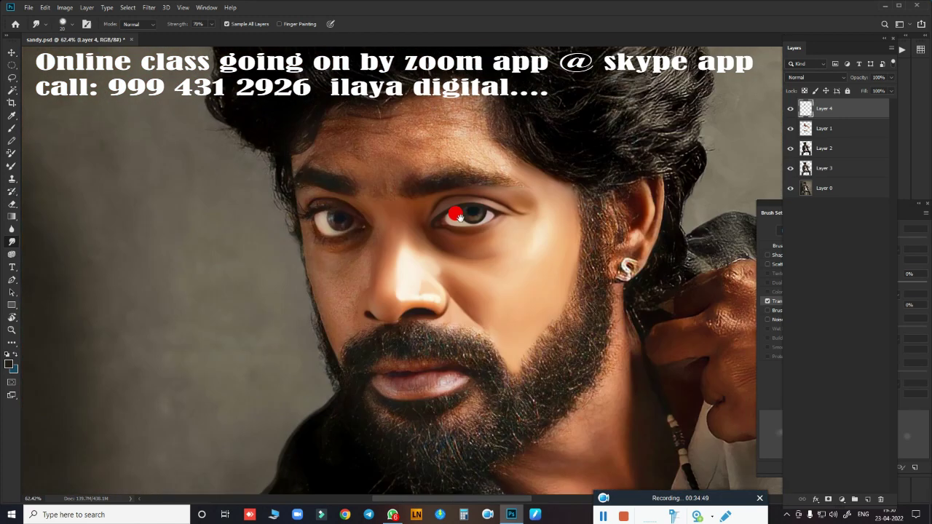
scroll(466, 349, down, 2)
scroll(427, 240, up, 5)
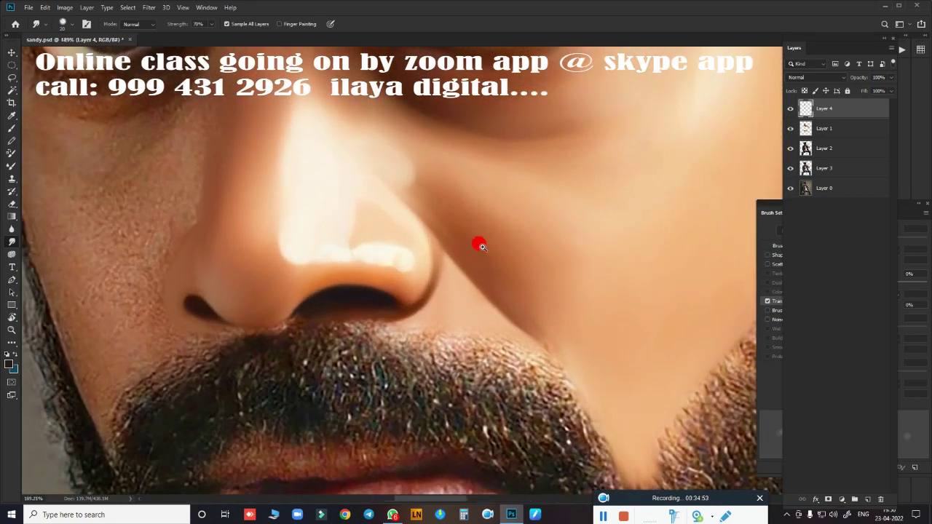
scroll(478, 243, up, 2)
scroll(449, 329, up, 2)
- Reselect the eye white and smooth the inner corner and skin beneath it
key(ctrl+shift+d)
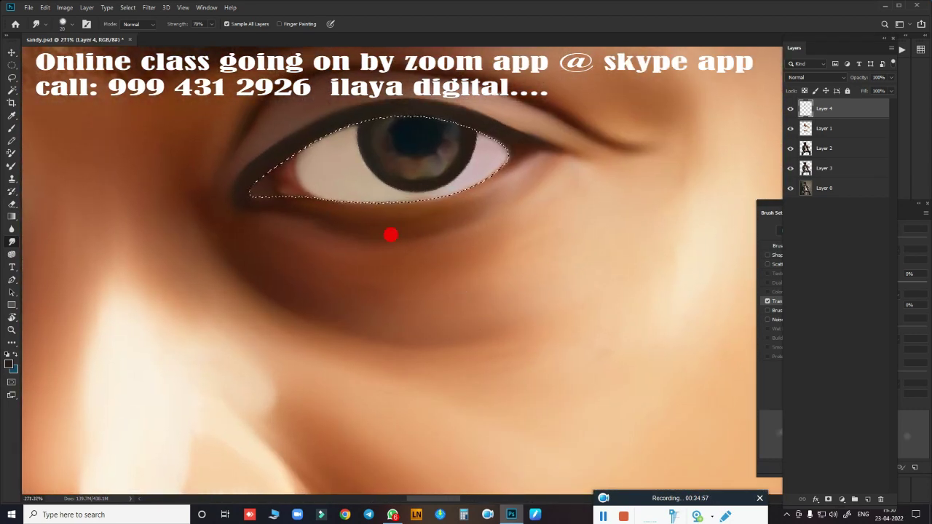
mouse_move(317, 206)
mouse_down()
mouse_move(423, 210)
mouse_move(352, 208)
mouse_move(466, 199)
mouse_move(512, 166)
mouse_move(486, 194)
mouse_up()
mouse_move(428, 227)
mouse_down()
mouse_move(483, 201)
mouse_move(318, 216)
mouse_move(393, 218)
mouse_up()
scroll(485, 196, down, 2)
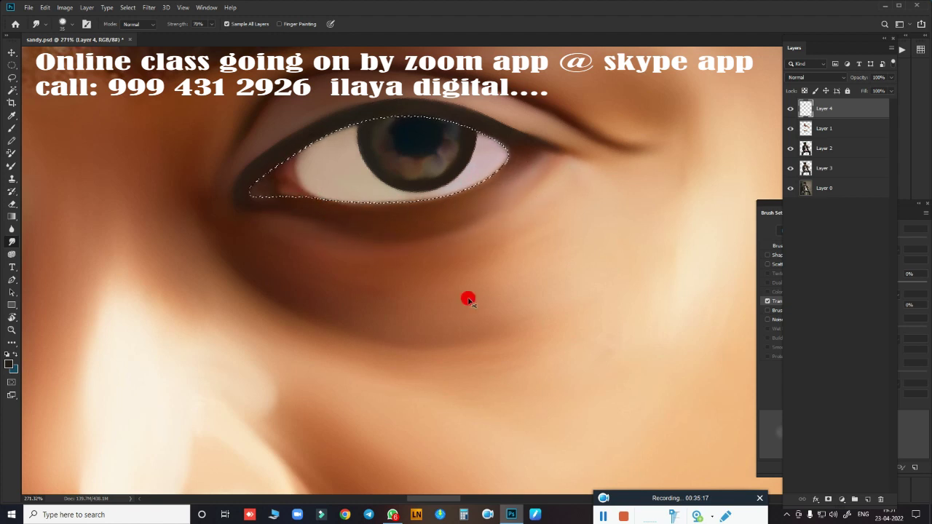
scroll(468, 293, down, 4)
scroll(466, 335, down, 2)
scroll(503, 340, up, 5)
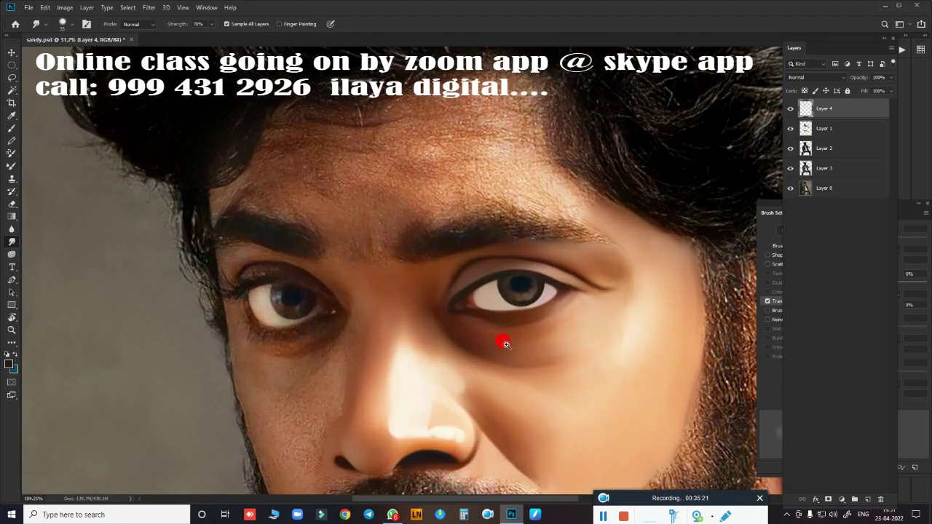
scroll(445, 312, up, 2)
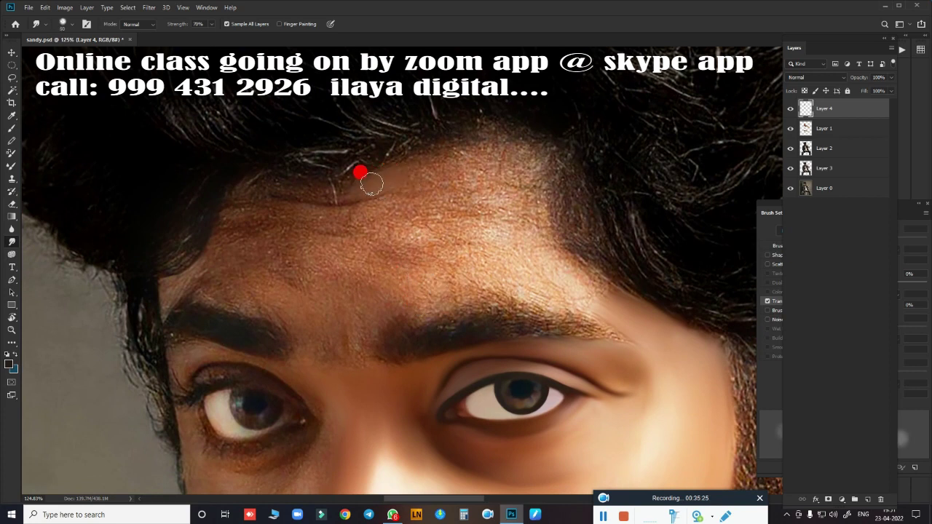
- Smear the forehead wrinkle line and blend the left hairline into the skin
mouse_move(370, 184)
mouse_down()
mouse_move(316, 194)
mouse_move(259, 186)
mouse_move(308, 187)
mouse_move(301, 216)
mouse_move(362, 212)
mouse_move(341, 255)
mouse_move(382, 247)
mouse_move(412, 171)
mouse_move(498, 144)
mouse_move(447, 151)
mouse_move(470, 176)
mouse_move(524, 193)
mouse_move(554, 166)
mouse_move(529, 156)
mouse_move(558, 164)
mouse_move(576, 287)
mouse_move(630, 309)
mouse_move(550, 279)
mouse_move(393, 289)
mouse_move(402, 301)
mouse_move(514, 274)
mouse_move(414, 306)
mouse_move(515, 208)
mouse_move(462, 182)
mouse_move(396, 179)
mouse_move(512, 137)
mouse_move(533, 144)
mouse_move(553, 253)
mouse_move(554, 221)
mouse_move(585, 283)
mouse_move(522, 239)
mouse_move(512, 165)
mouse_move(412, 187)
mouse_up()
key(bracketright)
key(bracketleft)
key(bracketleft)
key(bracketleft)
mouse_move(257, 219)
mouse_down()
mouse_move(267, 194)
mouse_move(209, 270)
mouse_move(163, 302)
mouse_move(216, 252)
mouse_move(184, 289)
mouse_move(272, 312)
mouse_move(182, 292)
mouse_move(203, 282)
mouse_move(235, 229)
mouse_move(299, 197)
mouse_move(235, 256)
mouse_move(294, 242)
mouse_move(332, 197)
mouse_move(412, 194)
mouse_move(347, 206)
mouse_move(296, 308)
mouse_move(298, 316)
mouse_move(328, 302)
mouse_move(371, 333)
mouse_move(364, 368)
mouse_move(389, 312)
mouse_move(377, 354)
mouse_move(434, 273)
mouse_move(376, 390)
mouse_move(330, 331)
mouse_move(370, 363)
mouse_move(306, 308)
mouse_move(277, 260)
mouse_move(437, 193)
mouse_move(408, 255)
mouse_move(443, 260)
mouse_move(466, 245)
mouse_move(274, 227)
mouse_move(478, 189)
mouse_up()
- Erase along the hairline from the right edge toward the left
key(e)
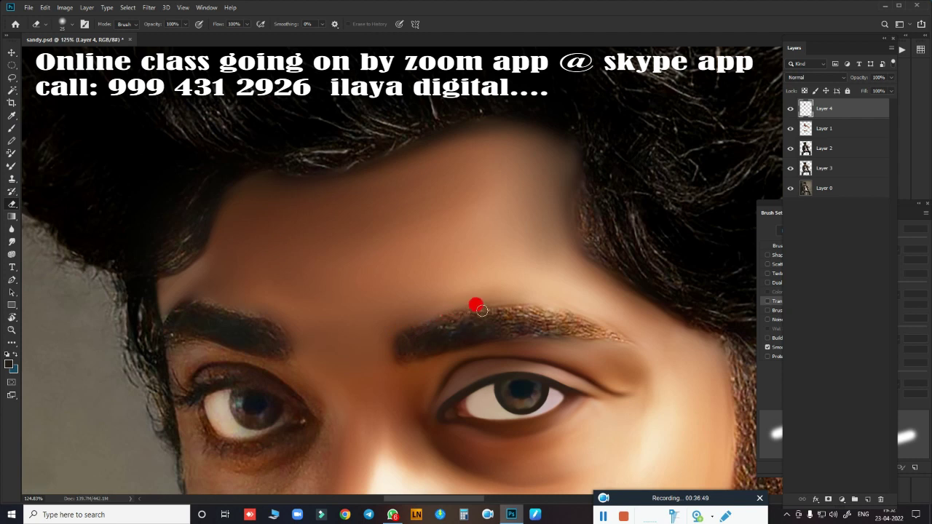
drag(573, 319, 593, 166)
key(bracketright)
key(bracketright)
key(bracketright)
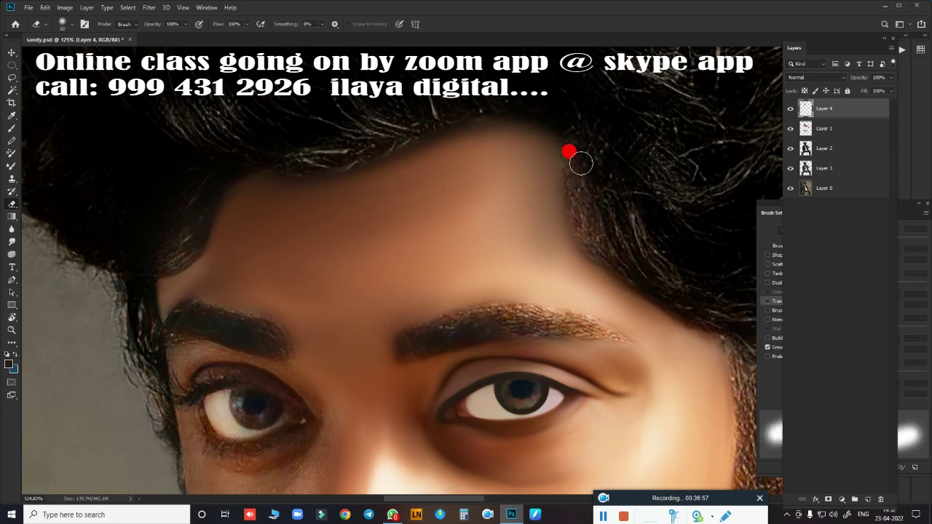
drag(372, 154, 258, 163)
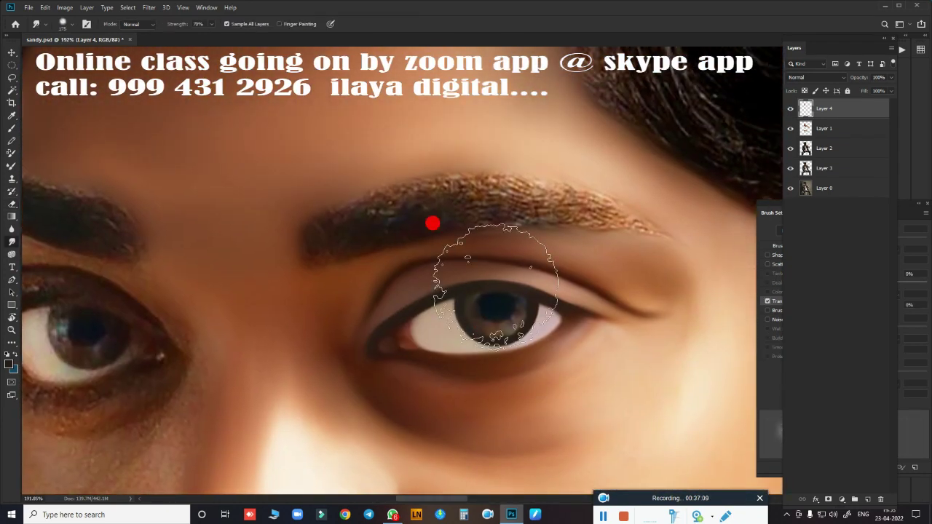
- Streak the eyebrow's upper edge into strokes and thicken its left end at 60% strength
drag(432, 224, 401, 131)
mouse_move(468, 183)
mouse_down()
mouse_move(529, 177)
mouse_move(584, 206)
mouse_move(497, 236)
mouse_up()
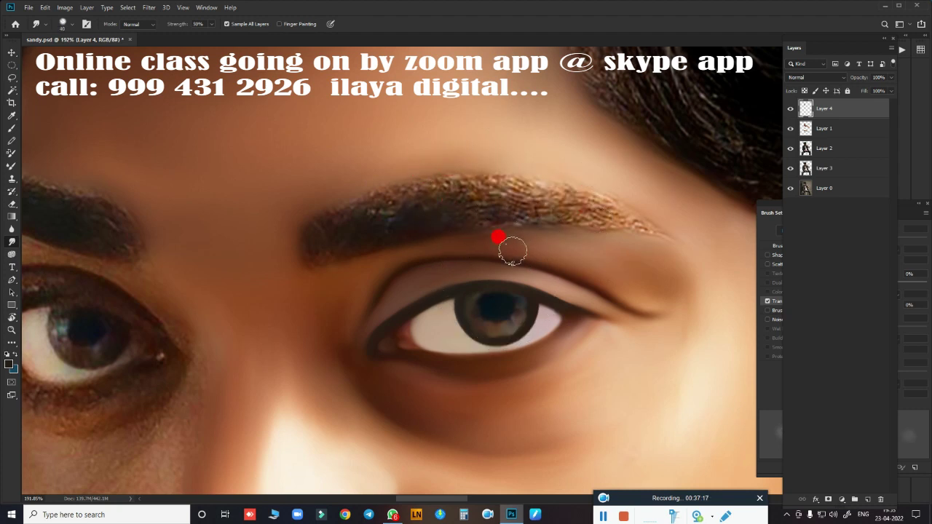
drag(445, 166, 609, 197)
key(6)
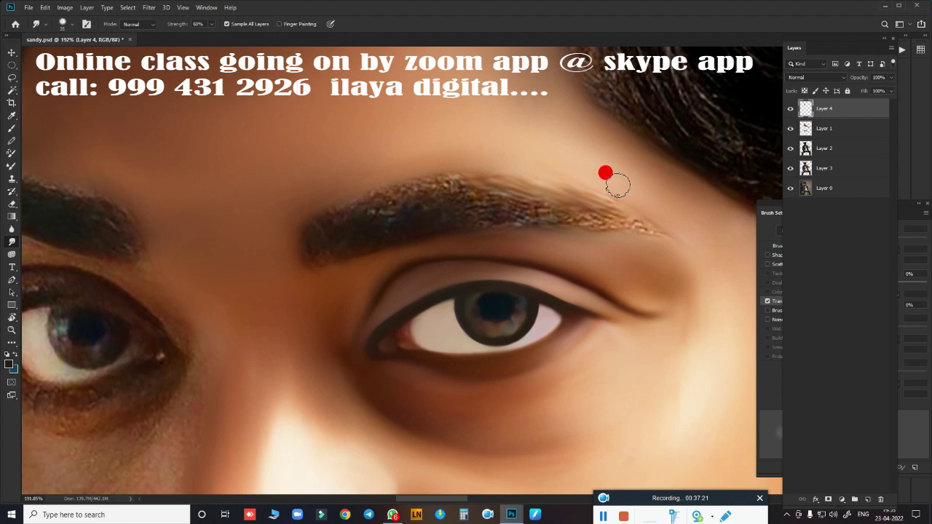
mouse_move(320, 249)
mouse_down()
mouse_move(356, 194)
mouse_move(351, 229)
mouse_move(310, 267)
mouse_move(460, 220)
mouse_move(551, 214)
mouse_move(585, 194)
mouse_move(489, 199)
mouse_move(457, 175)
mouse_move(545, 202)
mouse_move(503, 221)
mouse_move(470, 183)
mouse_move(348, 201)
mouse_up()
- Save the portrait and toggle Layer 4 to compare before and after
scroll(515, 354, down, 6)
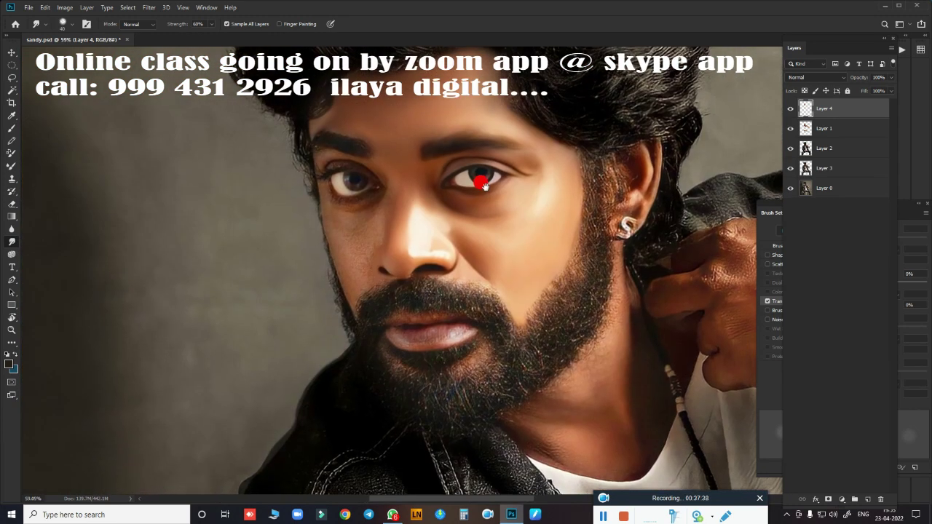
key(ctrl+s)
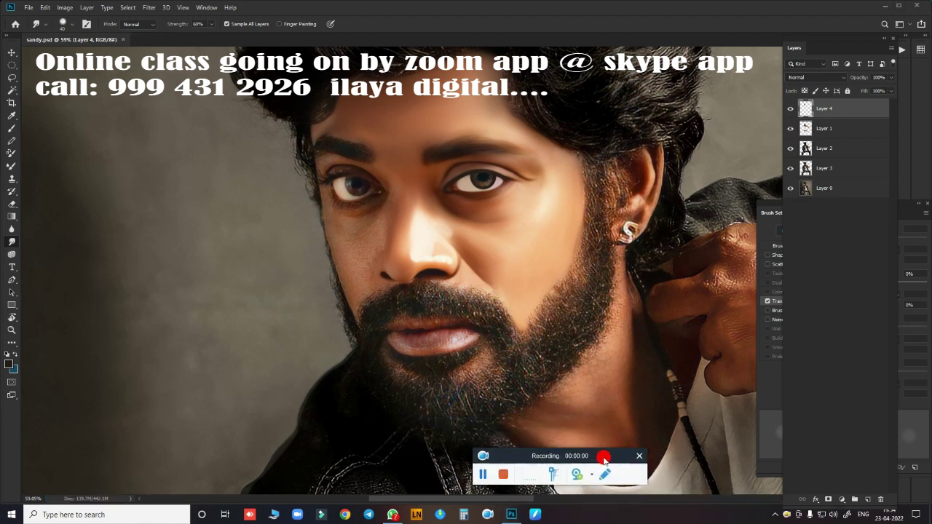
drag(542, 352, 514, 355)
scroll(515, 355, down, 2)
scroll(575, 364, down, 5)
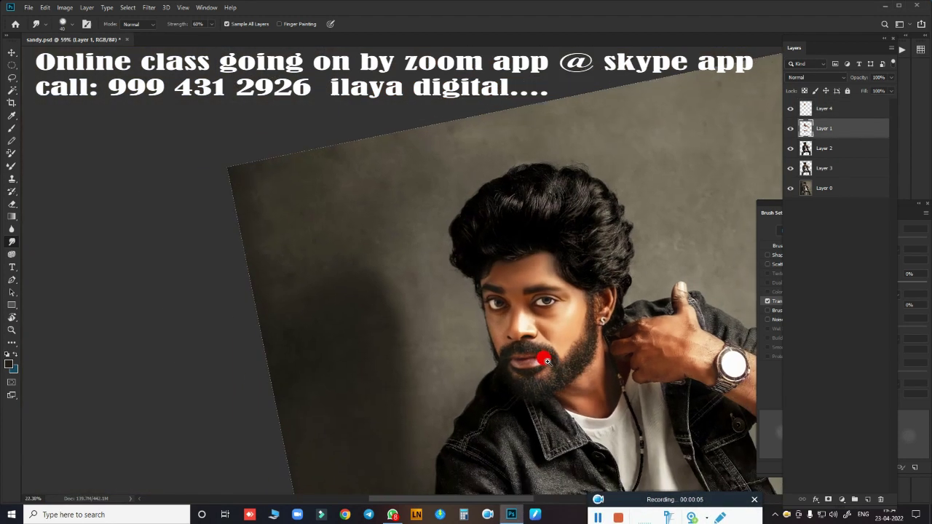
scroll(561, 359, down, 2)
click(791, 110)
click(791, 109)
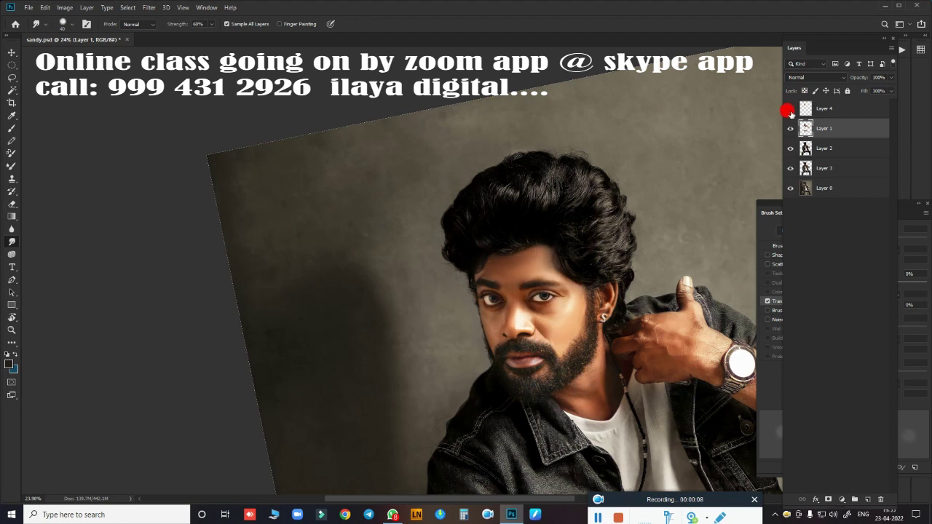
click(791, 109)
click(791, 109)
click(791, 109)
click(791, 109)
scroll(519, 340, up, 5)
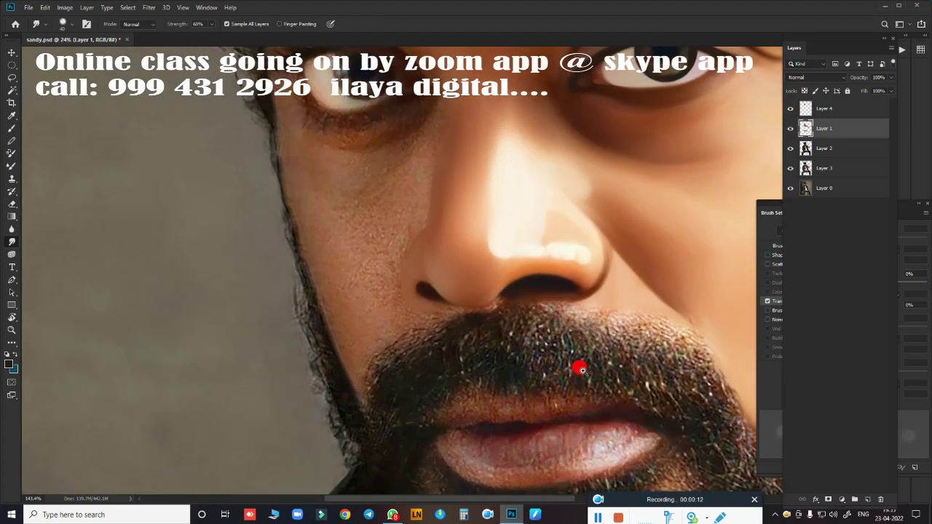
scroll(524, 371, up, 2)
scroll(437, 356, up, 1)
scroll(414, 337, up, 1)
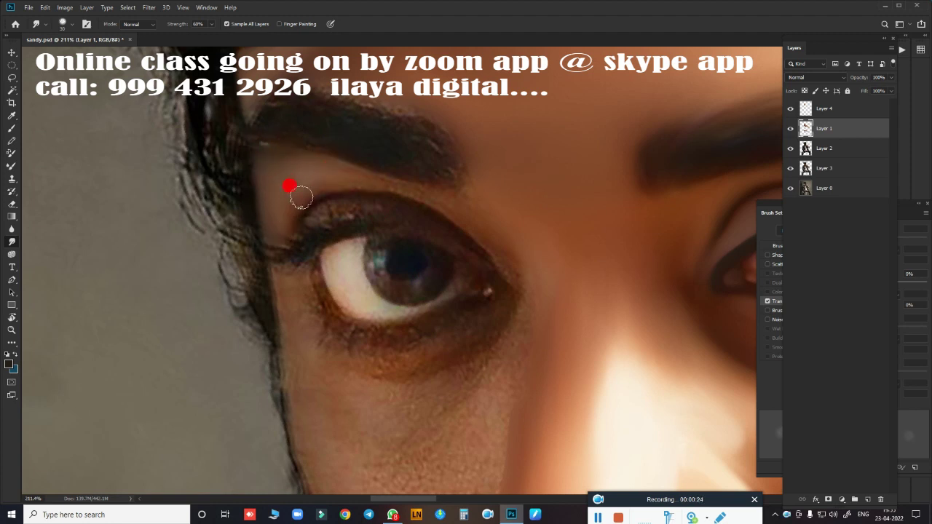
- Smudge the eyebrow's lower edge and the eye corner into smooth paint
drag(384, 183, 464, 193)
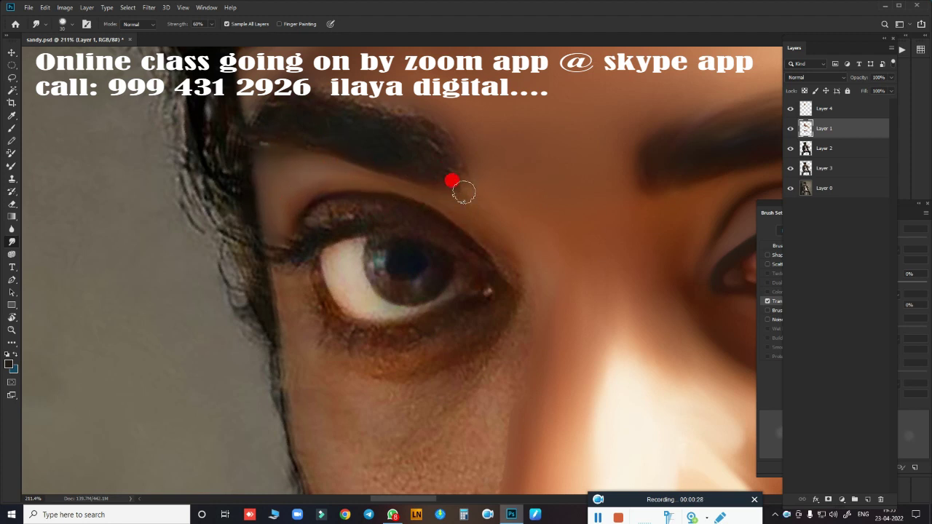
drag(406, 137, 470, 182)
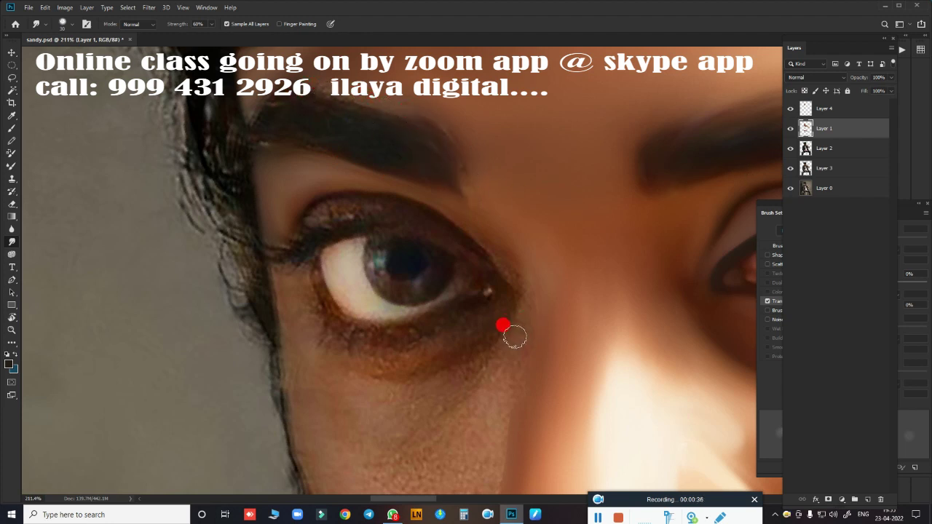
mouse_move(478, 273)
mouse_down()
mouse_move(437, 246)
mouse_move(497, 296)
mouse_up()
mouse_move(434, 178)
mouse_down()
mouse_move(318, 133)
mouse_move(364, 133)
mouse_move(343, 100)
mouse_move(423, 133)
mouse_up()
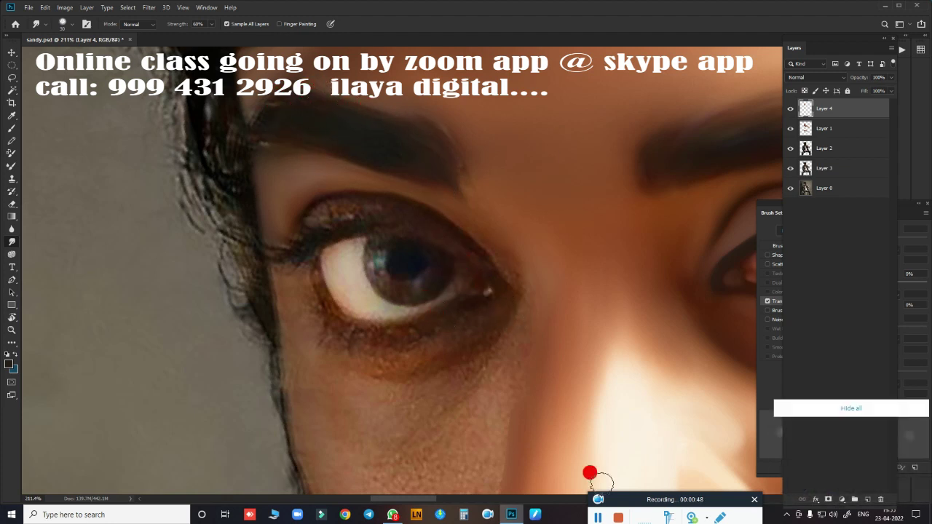
- On Layer 5, smudge the inner eye corner and blend the eye white's edge upward
click(603, 518)
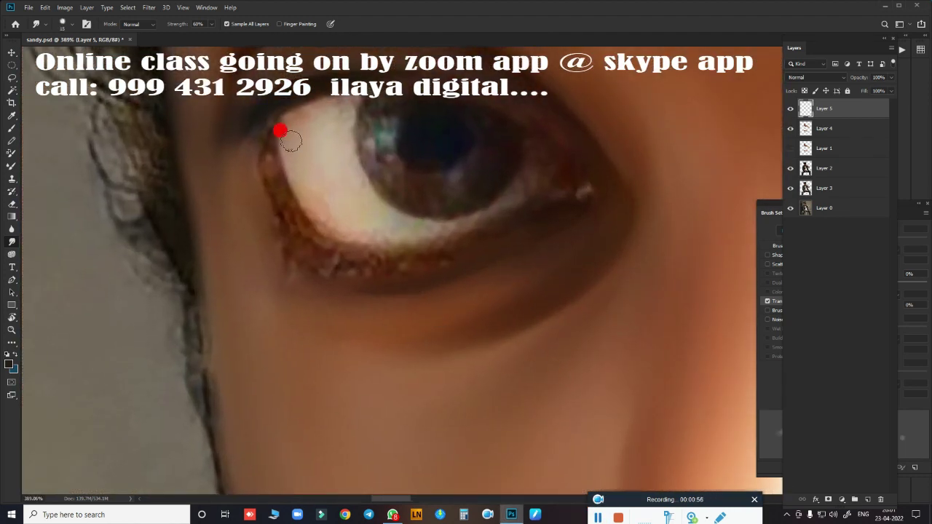
mouse_move(293, 138)
mouse_down()
mouse_move(304, 146)
mouse_move(299, 130)
mouse_move(339, 150)
mouse_move(322, 167)
mouse_move(337, 218)
mouse_move(466, 223)
mouse_up()
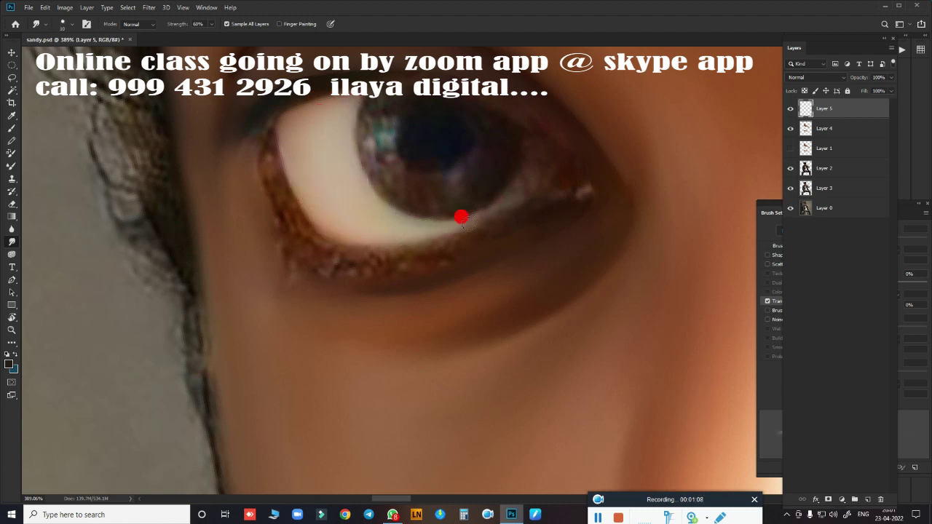
mouse_move(522, 186)
mouse_down()
mouse_move(530, 200)
mouse_move(519, 159)
mouse_move(529, 133)
mouse_move(578, 191)
mouse_up()
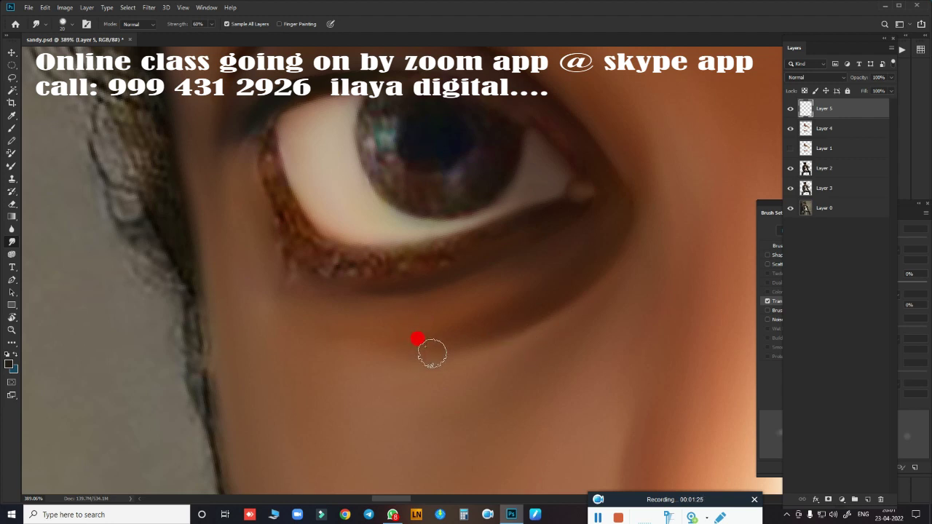
scroll(437, 330, down, 5)
scroll(395, 351, up, 5)
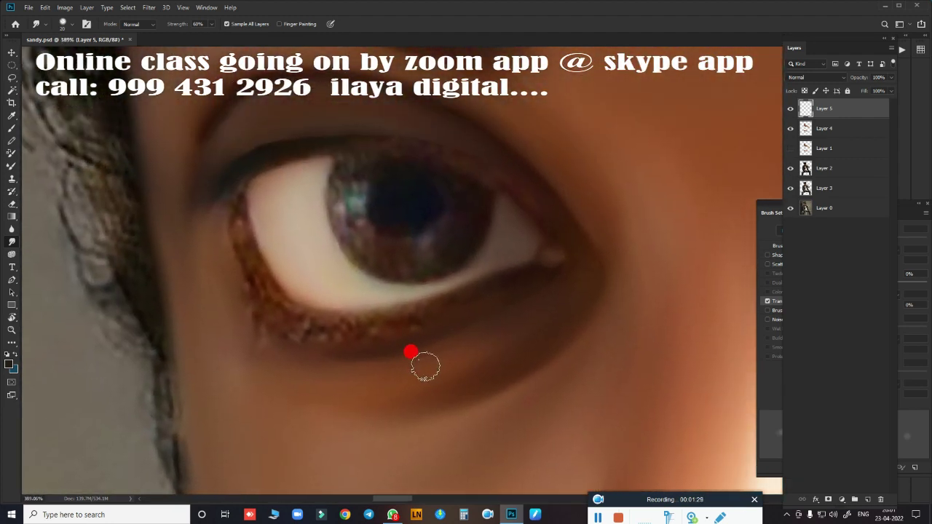
- Pen-trace a closed path around the eye white, from inner corner, along lower lid, over upper lid
key(p)
click(242, 194)
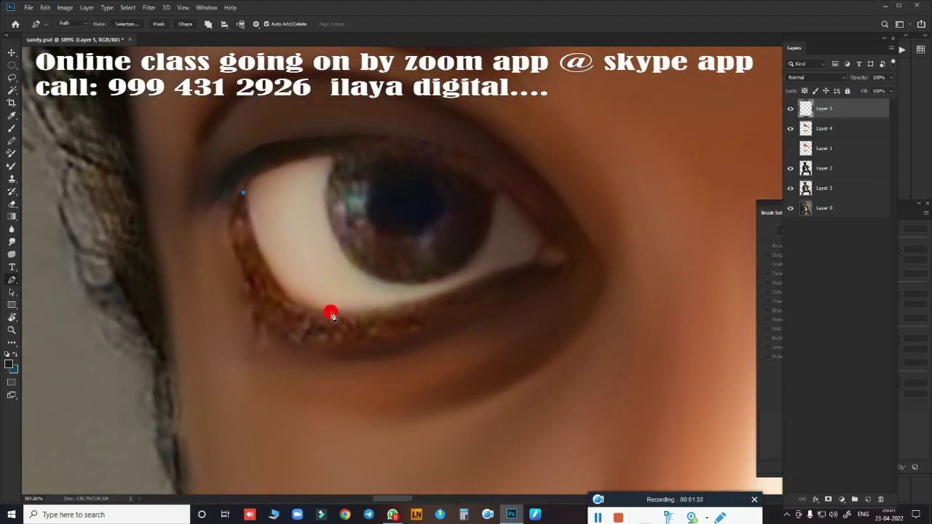
drag(364, 318, 389, 316)
drag(536, 268, 694, 209)
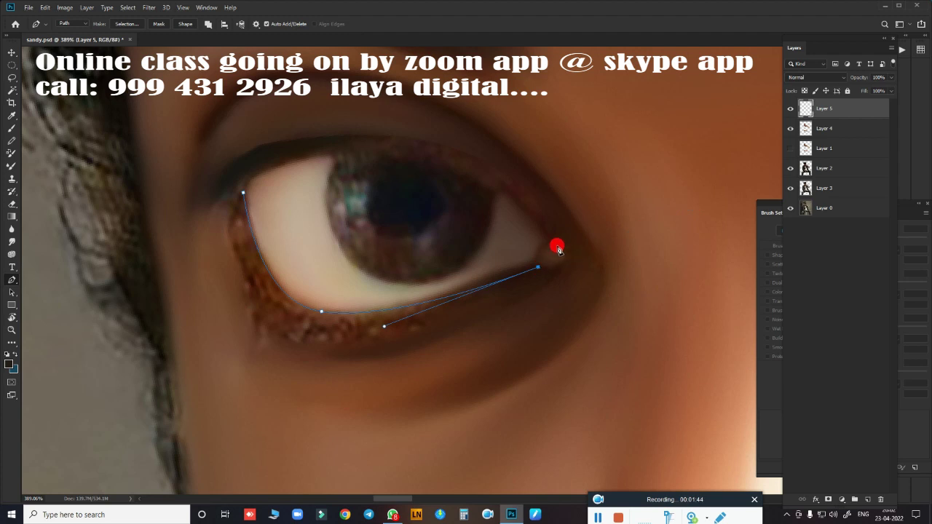
drag(557, 246, 536, 226)
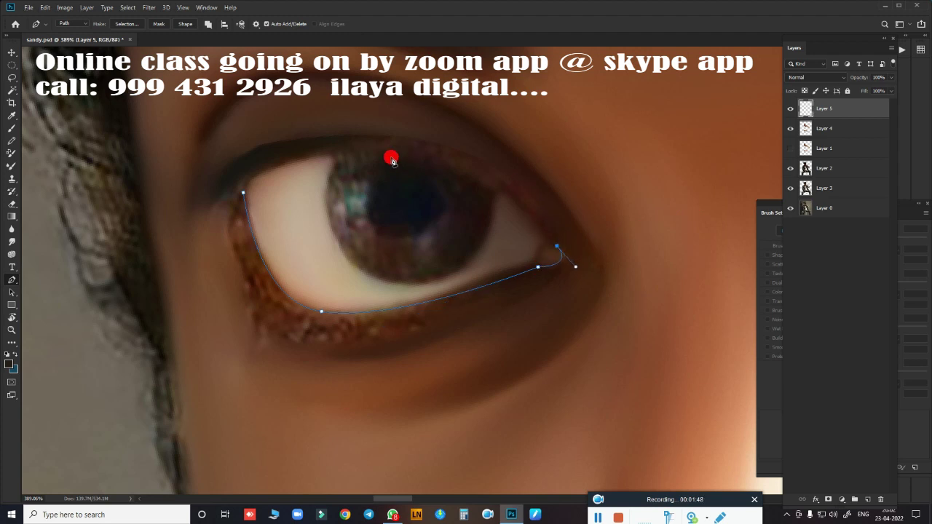
drag(256, 176, 68, 258)
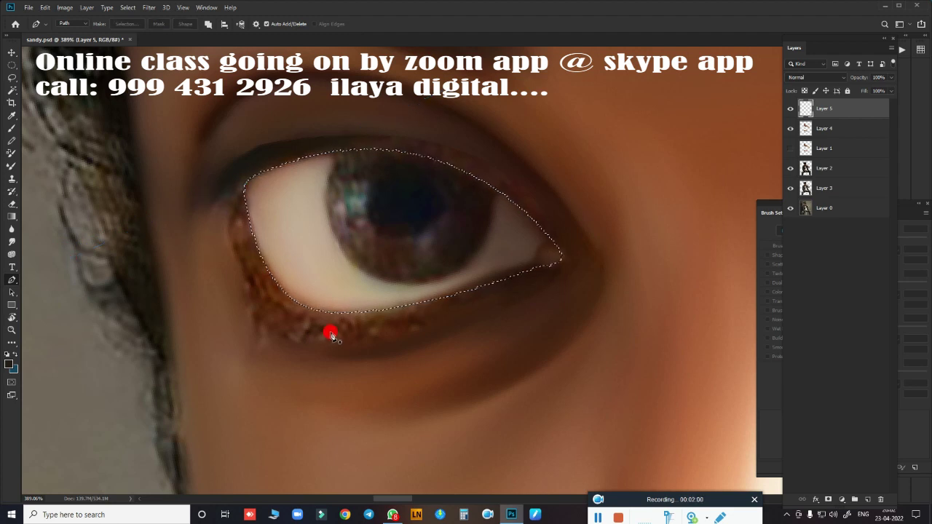
key(r)
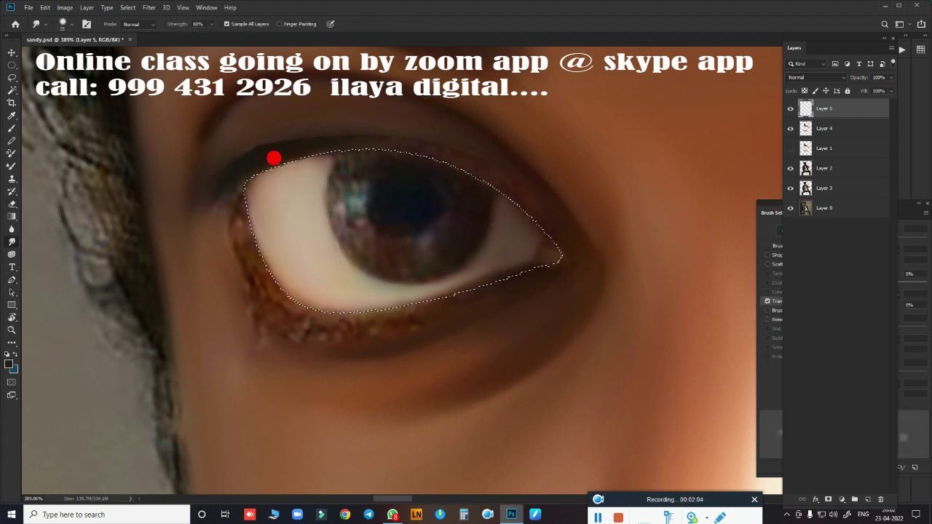
- Shade the inner corner and lower lid inside the selection, then blend the lids with the Mixer Brush
drag(231, 215, 295, 268)
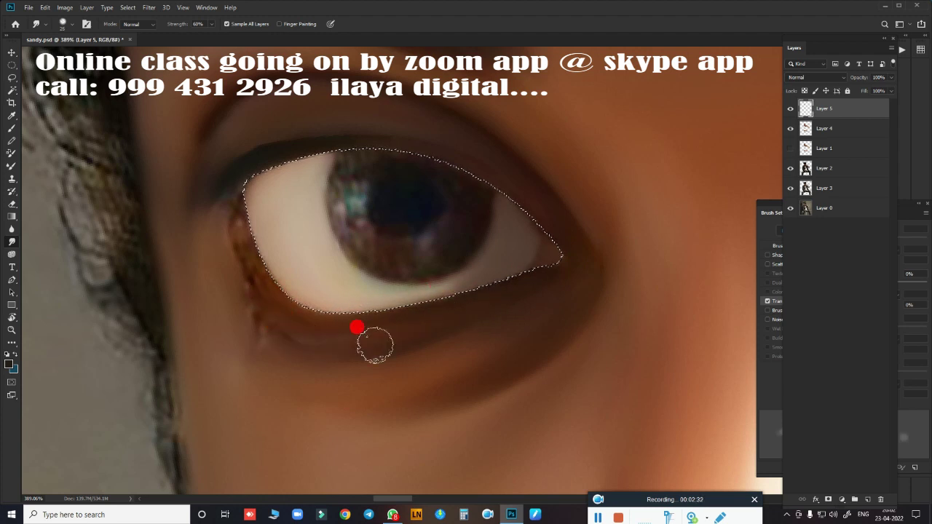
drag(375, 346, 549, 270)
mouse_move(236, 227)
mouse_down()
mouse_move(235, 193)
mouse_move(259, 264)
mouse_move(220, 198)
mouse_move(308, 339)
mouse_move(327, 354)
mouse_move(327, 345)
mouse_move(391, 343)
mouse_move(436, 327)
mouse_move(323, 332)
mouse_move(327, 395)
mouse_move(287, 379)
mouse_move(195, 213)
mouse_move(250, 109)
mouse_move(398, 144)
mouse_move(321, 158)
mouse_up()
key(b)
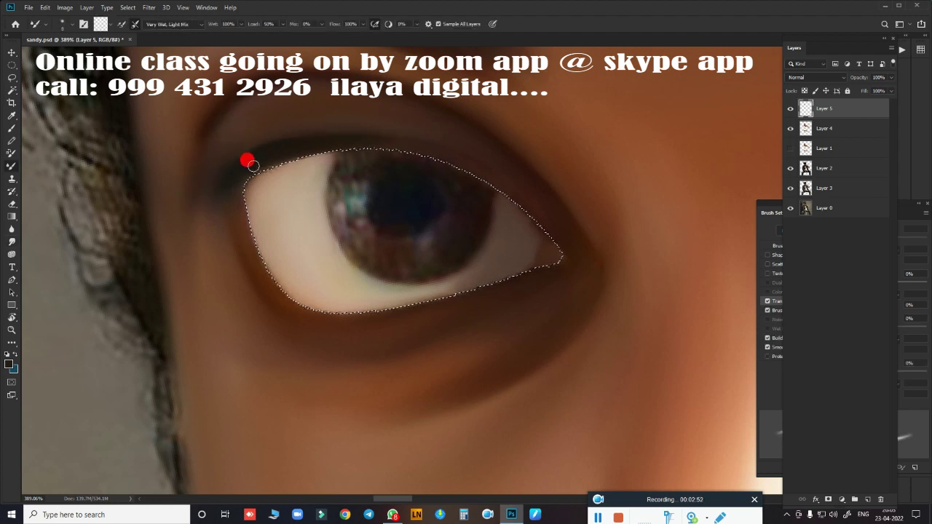
drag(248, 171, 266, 156)
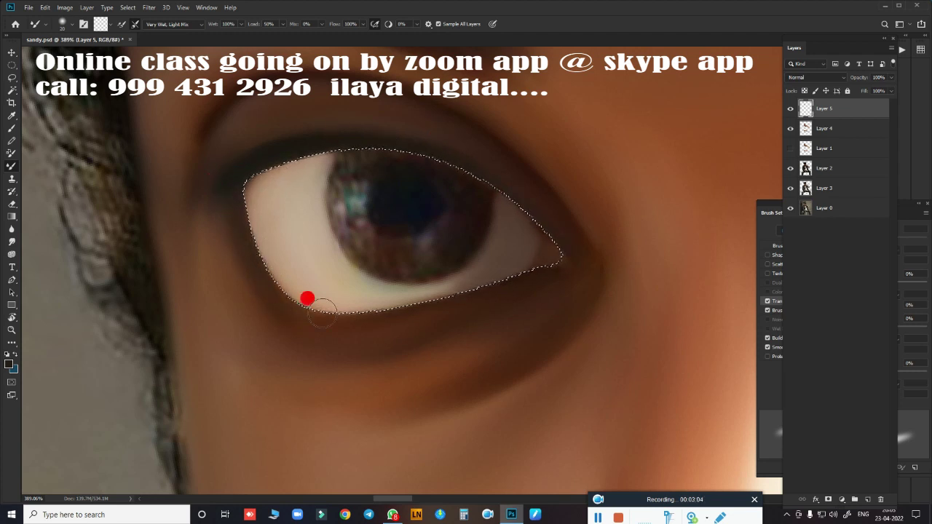
mouse_move(389, 321)
mouse_down()
mouse_move(520, 286)
mouse_move(485, 362)
mouse_move(502, 364)
mouse_move(492, 347)
mouse_up()
- Deselect, then blend the eye white into the iris and the corner into the lower lid
key(ctrl+d)
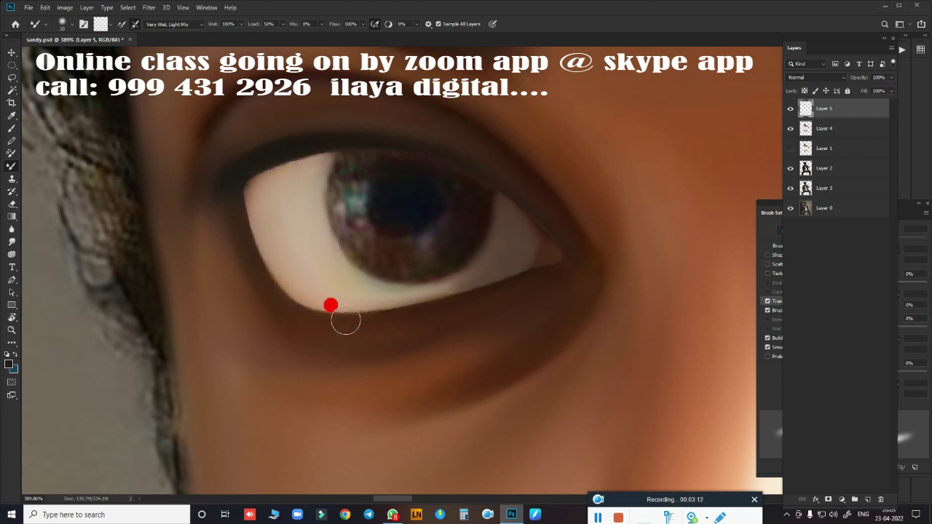
key(r)
mouse_move(358, 150)
mouse_down()
mouse_move(241, 206)
mouse_move(270, 267)
mouse_move(488, 286)
mouse_move(529, 203)
mouse_up()
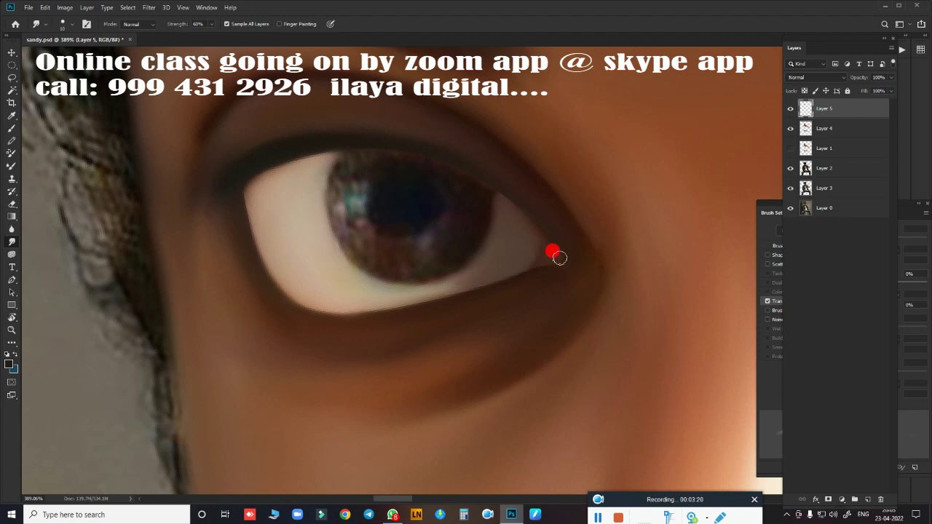
drag(517, 257, 345, 353)
- Draw a circular selection around the iris, briefly hiding Layer 5 to see the eye
key(l)
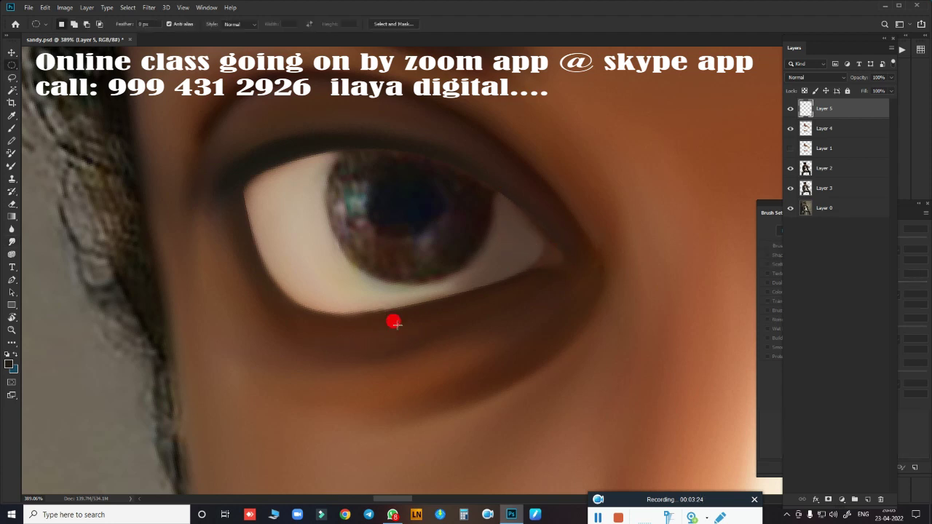
click(791, 109)
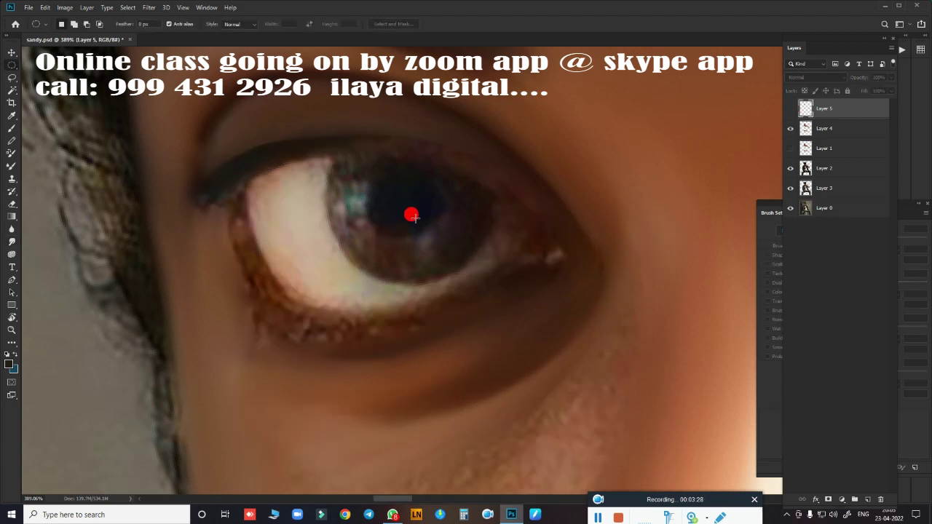
drag(413, 203, 527, 339)
click(791, 108)
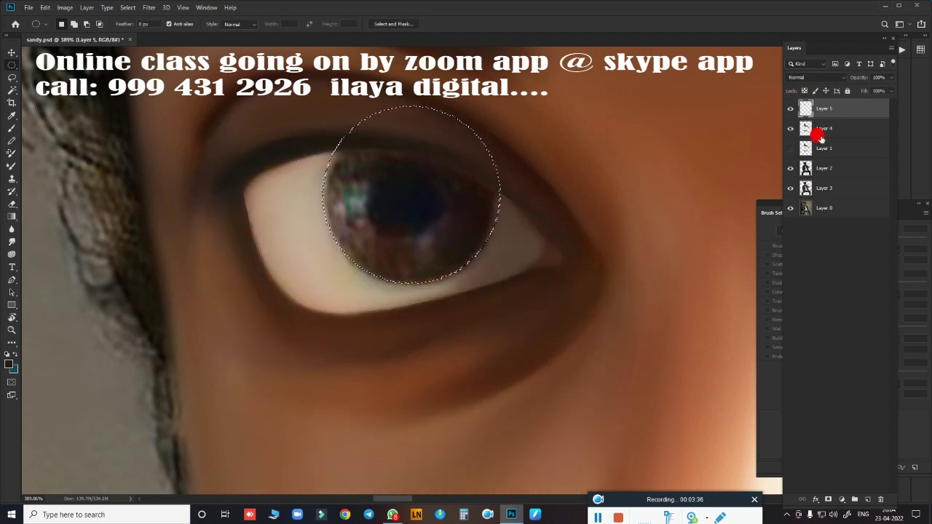
- Smudge the iris edges into the eye white within the circular selection
key(r)
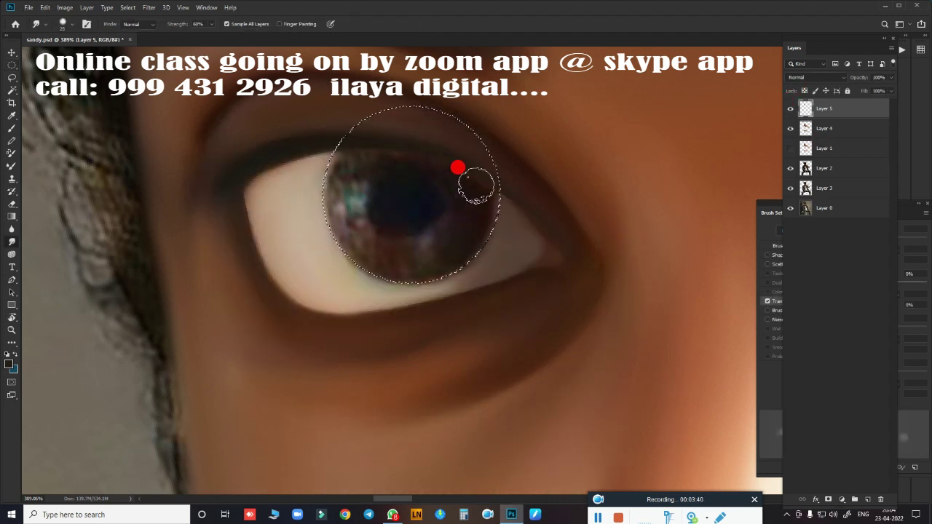
drag(487, 206, 377, 273)
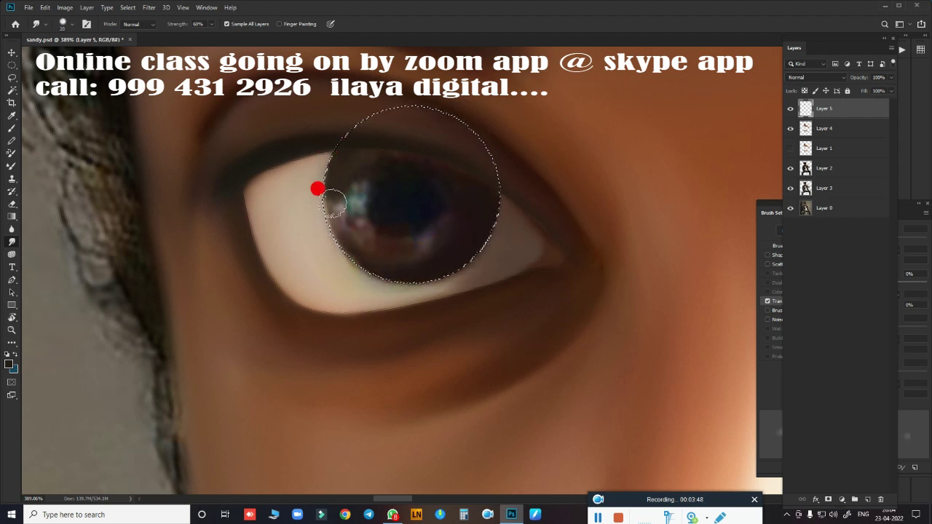
drag(334, 202, 332, 207)
mouse_move(378, 271)
mouse_down()
mouse_move(393, 258)
mouse_move(432, 256)
mouse_move(342, 245)
mouse_move(346, 185)
mouse_move(357, 211)
mouse_move(376, 167)
mouse_move(396, 171)
mouse_move(389, 181)
mouse_move(449, 185)
mouse_move(422, 231)
mouse_move(462, 214)
mouse_move(462, 189)
mouse_move(376, 166)
mouse_move(361, 187)
mouse_move(389, 243)
mouse_move(405, 246)
mouse_move(452, 304)
mouse_up()
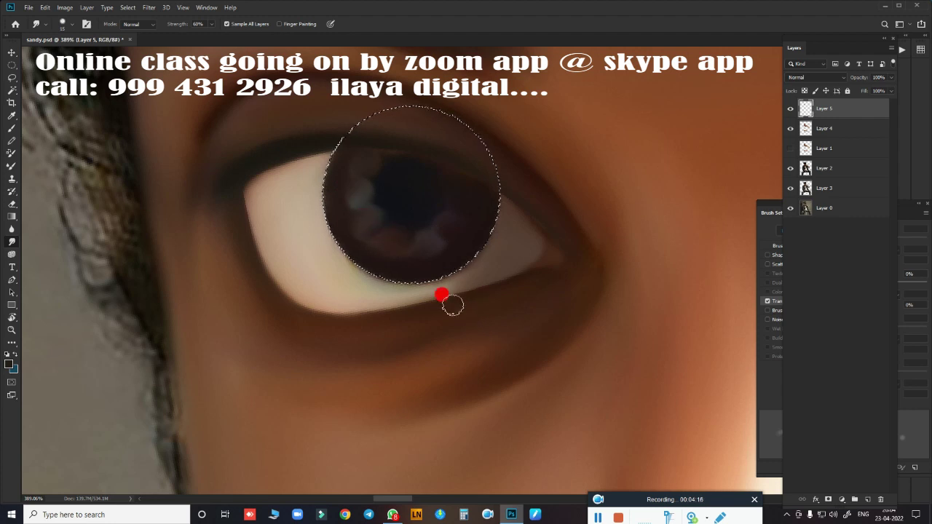
drag(386, 275, 330, 195)
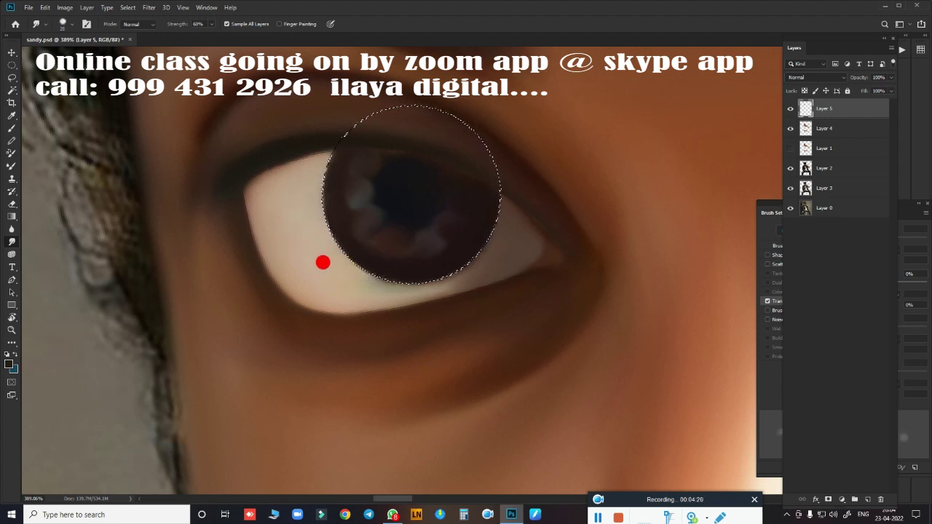
- Deselect the iris, zoom out, and smooth the hair edges above the ear
key(ctrl+d)
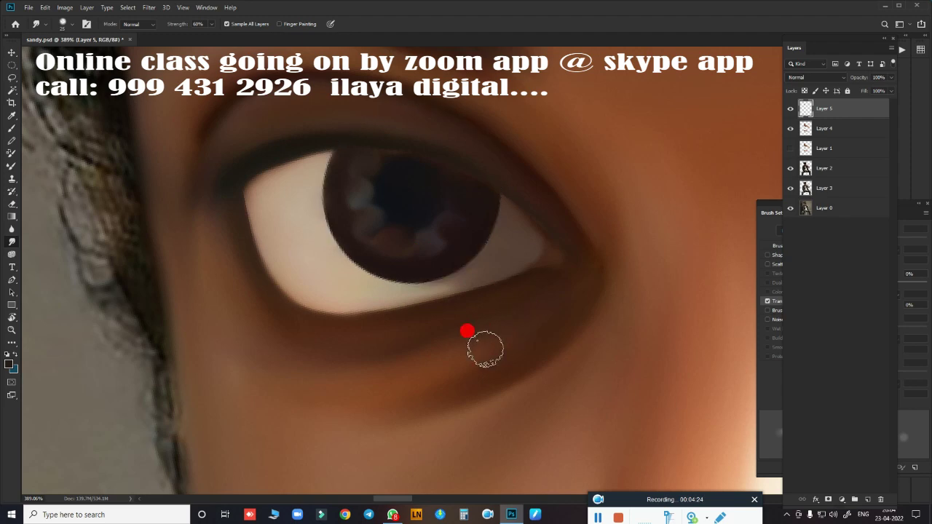
key(ctrl+0)
scroll(416, 267, up, 5)
scroll(466, 341, up, 3)
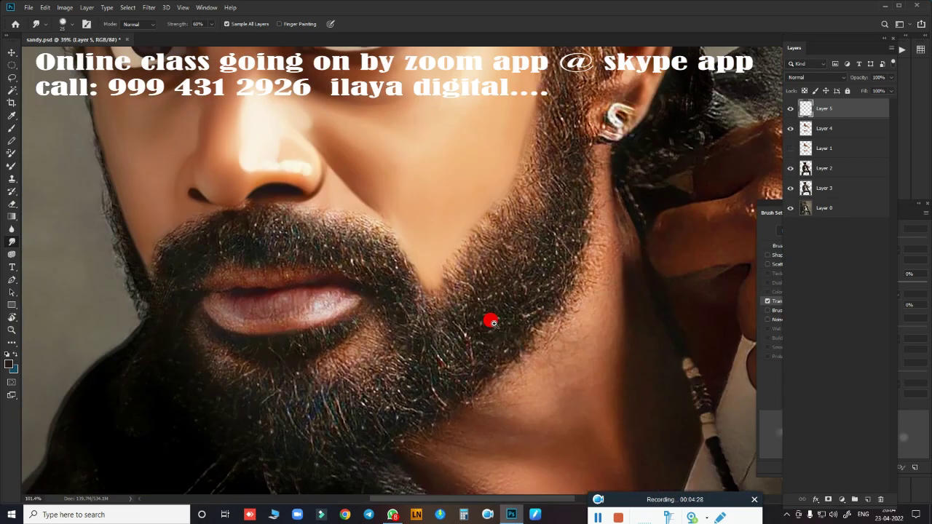
scroll(447, 325, down, 2)
scroll(405, 332, down, 3)
scroll(474, 337, up, 2)
scroll(505, 356, up, 3)
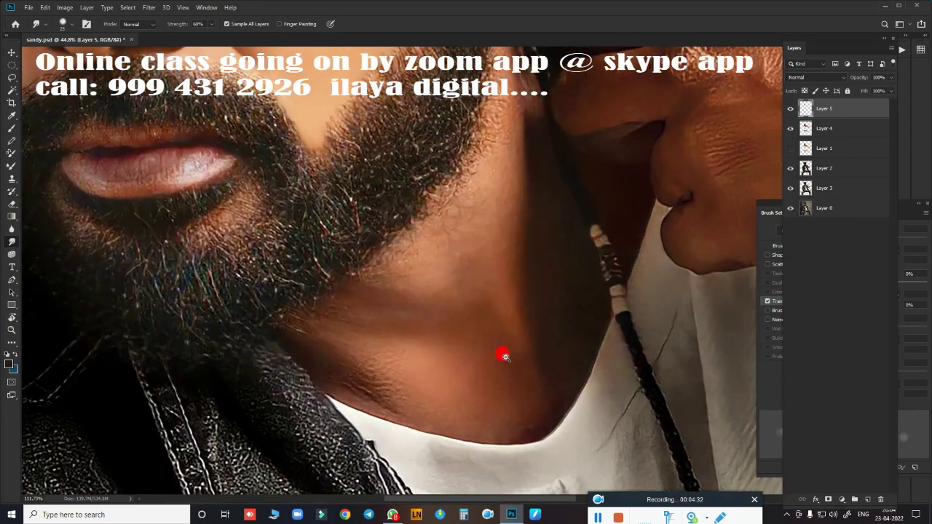
scroll(505, 356, down, 2)
scroll(478, 389, up, 3)
scroll(461, 381, up, 3)
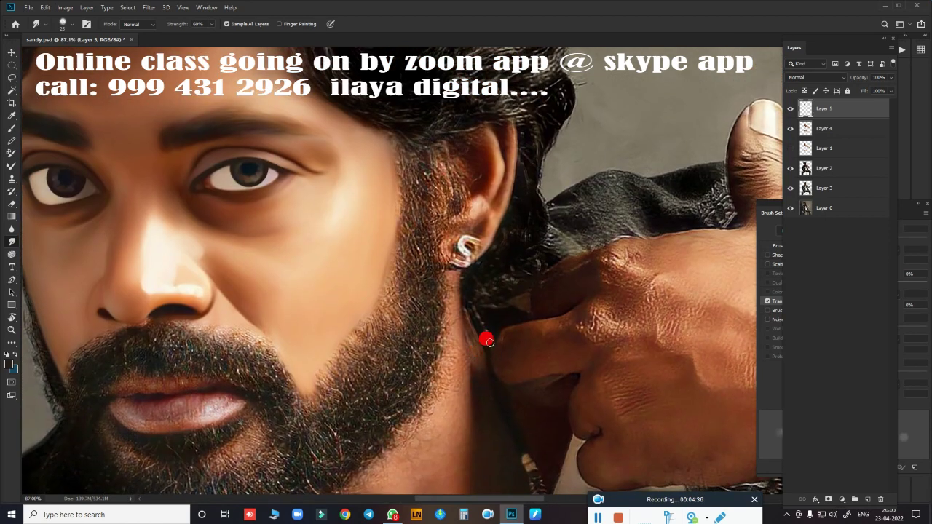
mouse_move(479, 143)
mouse_down()
mouse_move(502, 127)
mouse_move(493, 177)
mouse_move(468, 193)
mouse_move(461, 214)
mouse_move(487, 214)
mouse_up()
- Smudge the silver earring into a smooth painted S shape, refining its lower curve
drag(464, 252, 474, 249)
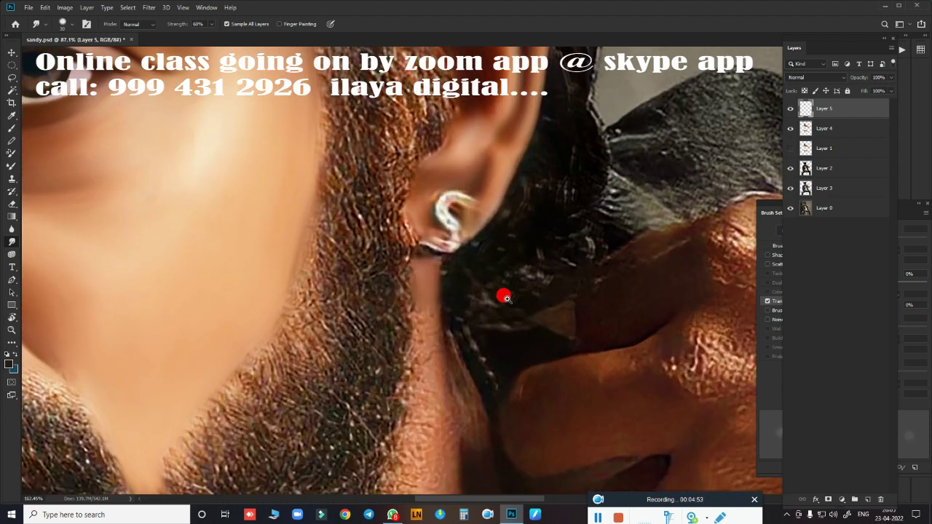
drag(454, 284, 503, 296)
mouse_move(457, 177)
mouse_down()
mouse_move(433, 221)
mouse_move(412, 218)
mouse_move(445, 209)
mouse_up()
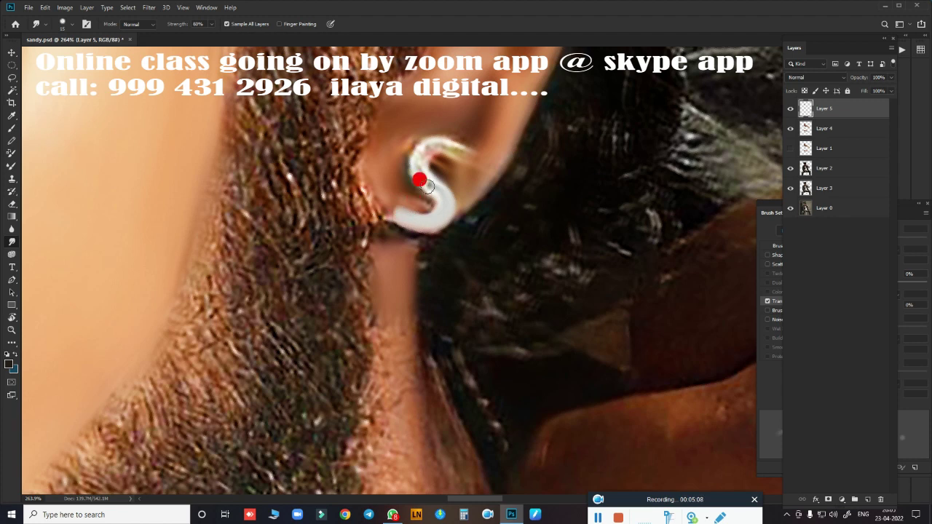
mouse_move(428, 187)
mouse_down()
mouse_move(445, 214)
mouse_move(404, 219)
mouse_move(432, 187)
mouse_move(427, 149)
mouse_move(464, 158)
mouse_up()
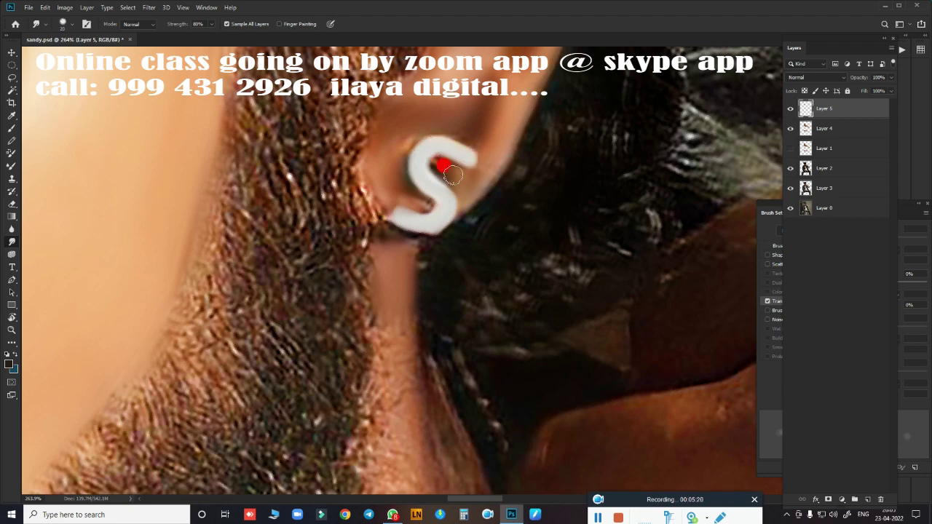
- Smooth the ear's edge on Layer 4
scroll(434, 173, down, 2)
ctrl+click(536, 357)
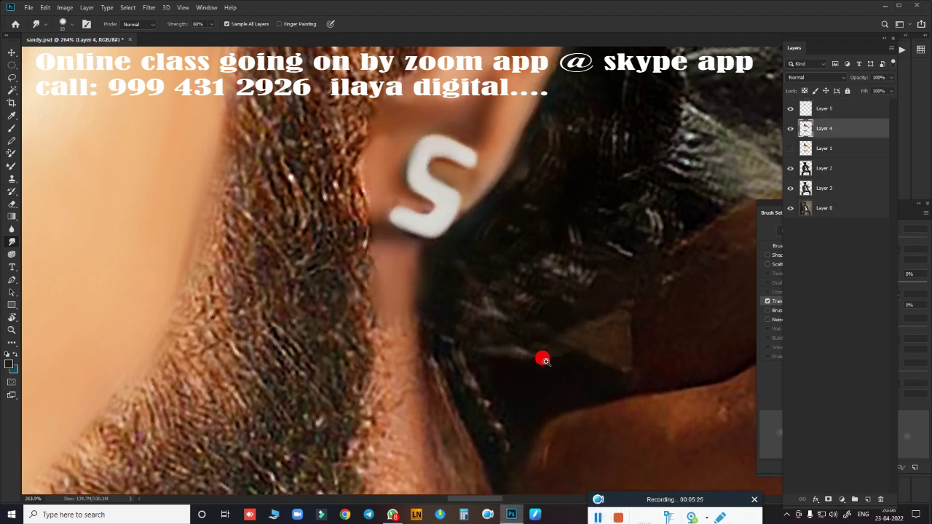
mouse_move(542, 359)
mouse_down()
mouse_move(508, 358)
mouse_move(516, 225)
mouse_move(532, 277)
mouse_move(502, 254)
mouse_up()
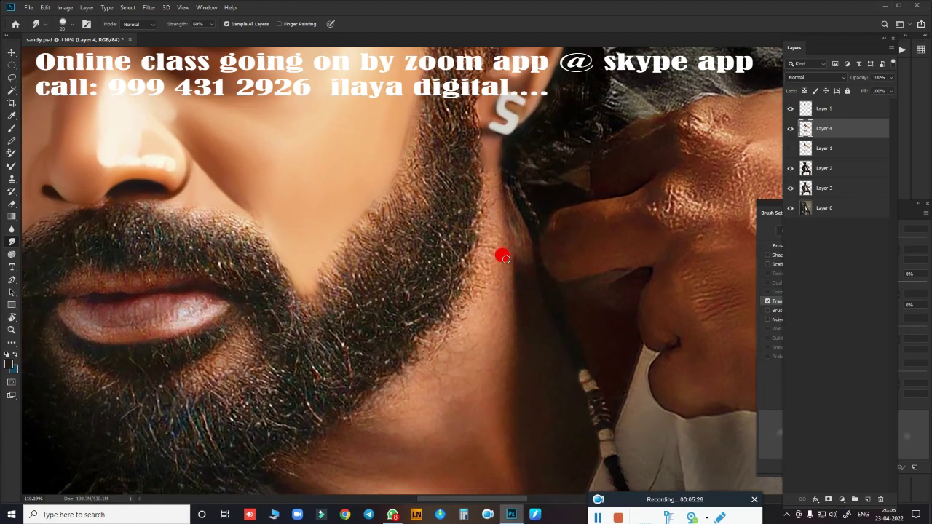
drag(492, 184, 492, 169)
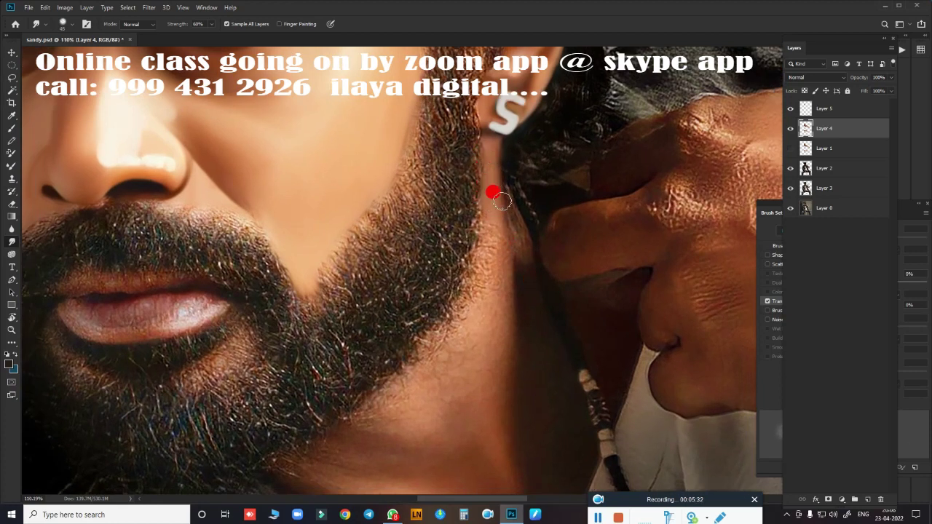
- On Layer 5, smudge the neck and jaw skin at 70% strength with a resized brush
ctrl+click(513, 241)
mouse_move(484, 211)
mouse_down()
mouse_move(496, 252)
mouse_move(483, 219)
mouse_move(472, 252)
mouse_move(493, 237)
mouse_move(507, 194)
mouse_up()
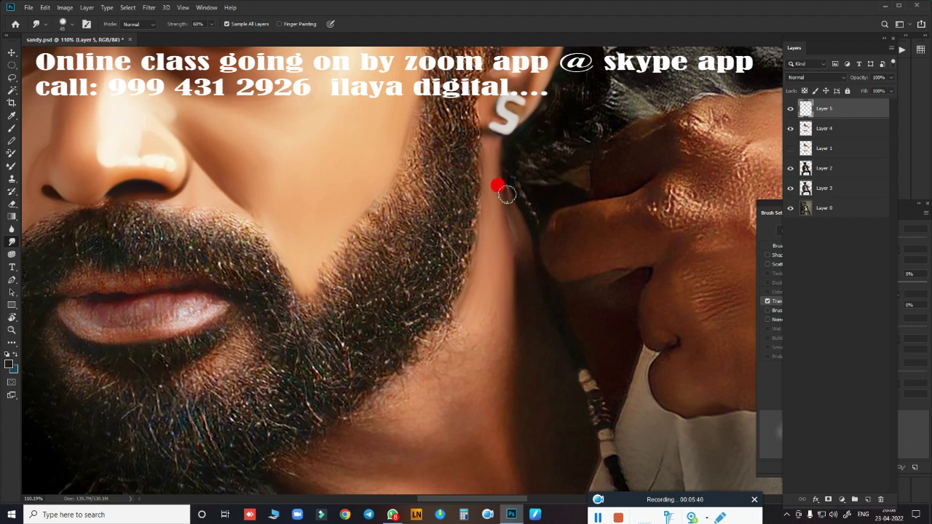
drag(514, 250, 505, 274)
scroll(514, 298, down, 5)
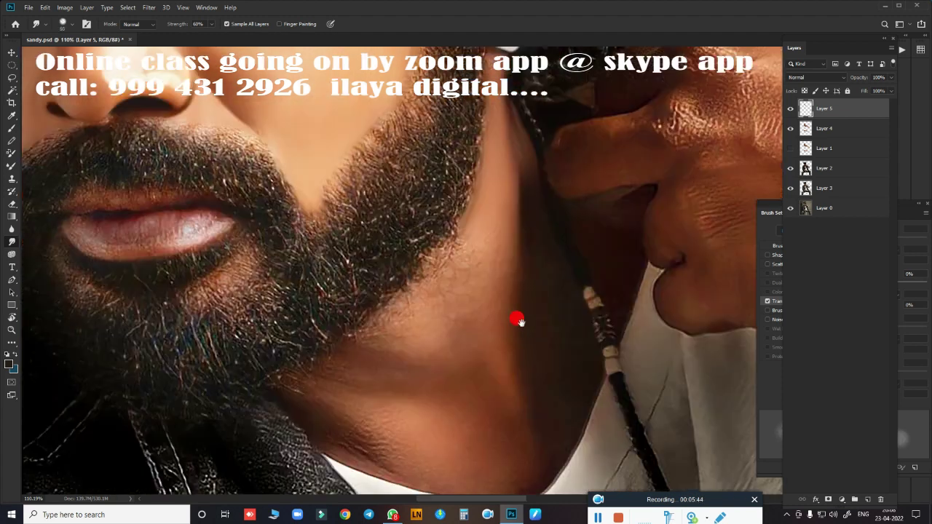
scroll(502, 262, down, 3)
key(bracketright)
key(bracketright)
key(bracketright)
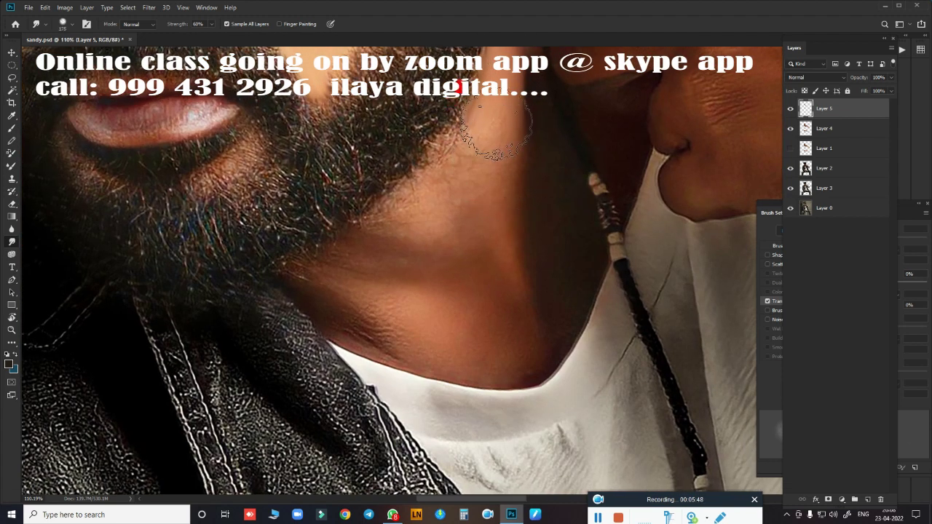
key(bracketleft)
key(bracketleft)
key(bracketleft)
key(7)
mouse_move(516, 197)
mouse_down()
mouse_move(453, 169)
mouse_move(432, 203)
mouse_move(368, 241)
mouse_move(445, 179)
mouse_move(492, 169)
mouse_move(385, 268)
mouse_move(316, 278)
mouse_move(333, 250)
mouse_move(313, 289)
mouse_move(348, 327)
mouse_move(426, 354)
mouse_move(333, 276)
mouse_move(304, 275)
mouse_move(350, 287)
mouse_move(360, 329)
mouse_move(427, 354)
mouse_move(353, 302)
mouse_move(416, 308)
mouse_move(416, 225)
mouse_move(374, 275)
mouse_move(551, 201)
mouse_move(547, 322)
mouse_move(541, 313)
mouse_move(510, 355)
mouse_move(364, 329)
mouse_move(526, 254)
mouse_move(518, 185)
mouse_move(616, 100)
mouse_move(597, 99)
mouse_move(618, 95)
mouse_move(635, 177)
mouse_move(524, 302)
mouse_move(554, 364)
mouse_up()
key(bracketleft)
key(bracketleft)
key(bracketleft)
scroll(517, 343, down, 3)
- Smooth the beard below the lip and the lower lip's texture
scroll(491, 308, up, 3)
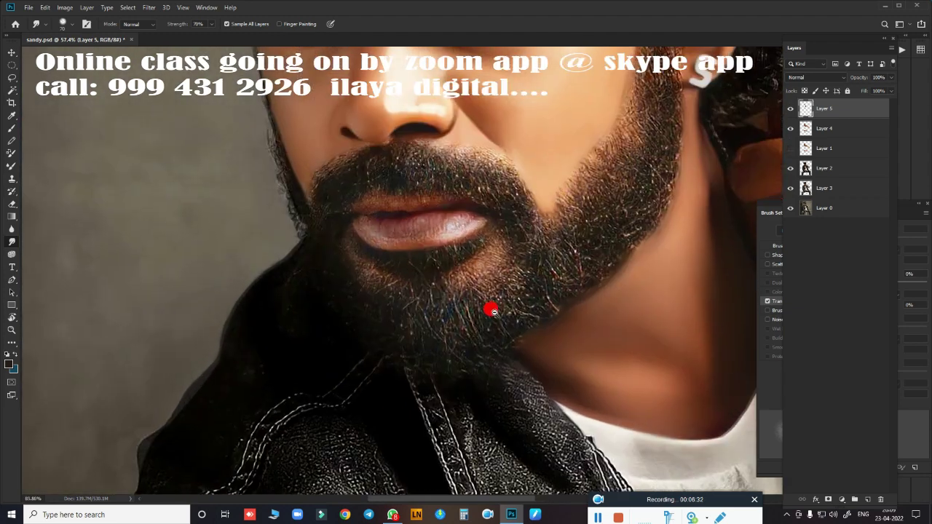
scroll(479, 327, up, 2)
drag(487, 305, 494, 306)
scroll(494, 306, up, 2)
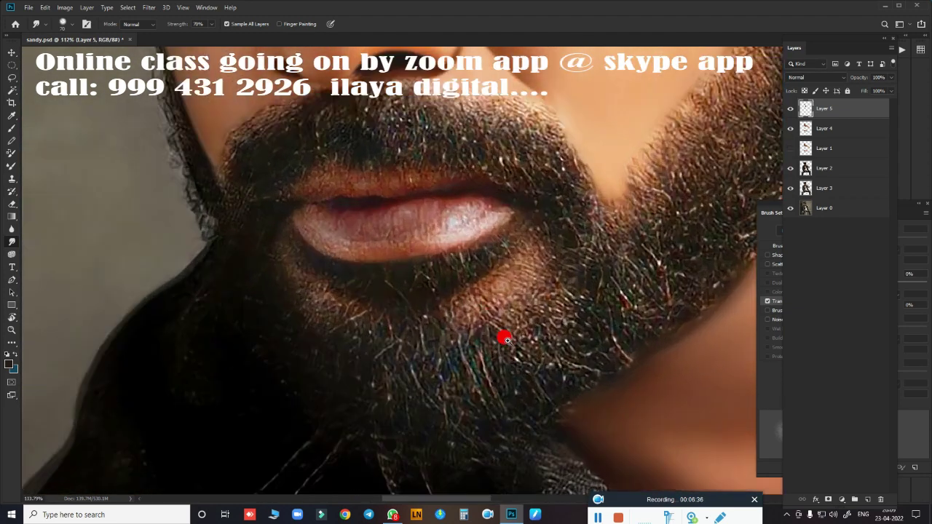
scroll(503, 333, up, 1)
scroll(466, 281, up, 1)
mouse_move(314, 308)
mouse_down()
mouse_move(509, 311)
mouse_move(555, 289)
mouse_move(412, 337)
mouse_move(451, 319)
mouse_move(375, 337)
mouse_move(290, 320)
mouse_up()
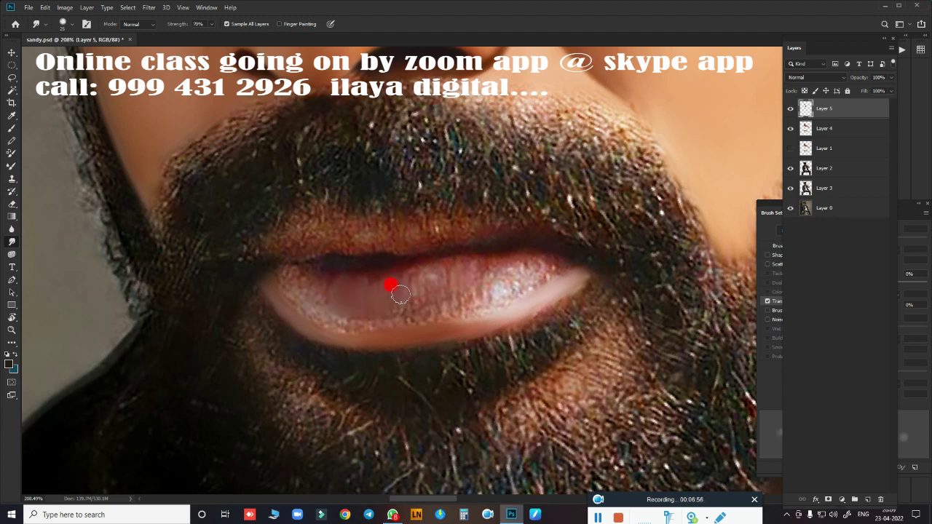
mouse_move(420, 288)
mouse_down()
mouse_move(438, 298)
mouse_move(511, 281)
mouse_move(522, 270)
mouse_move(482, 253)
mouse_move(319, 267)
mouse_move(318, 283)
mouse_move(368, 289)
mouse_move(388, 275)
mouse_move(426, 279)
mouse_move(418, 275)
mouse_move(460, 295)
mouse_up()
mouse_move(507, 268)
mouse_down()
mouse_move(557, 277)
mouse_move(460, 326)
mouse_move(478, 323)
mouse_move(317, 324)
mouse_move(418, 329)
mouse_move(341, 330)
mouse_move(433, 325)
mouse_move(529, 303)
mouse_move(475, 319)
mouse_move(330, 257)
mouse_up()
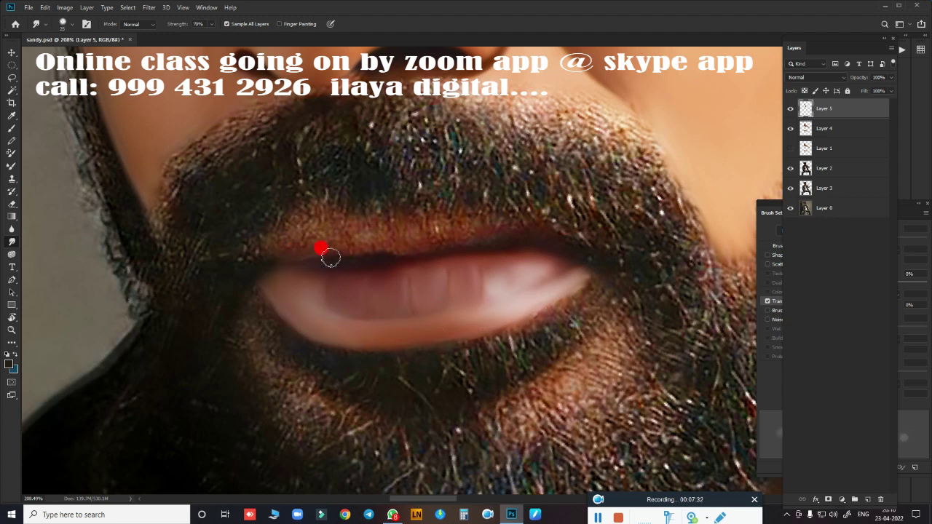
- Blend the upper lip edge and the lip line into both mouth corners
mouse_move(386, 251)
mouse_down()
mouse_move(494, 246)
mouse_move(305, 243)
mouse_move(248, 269)
mouse_move(360, 234)
mouse_move(472, 227)
mouse_up()
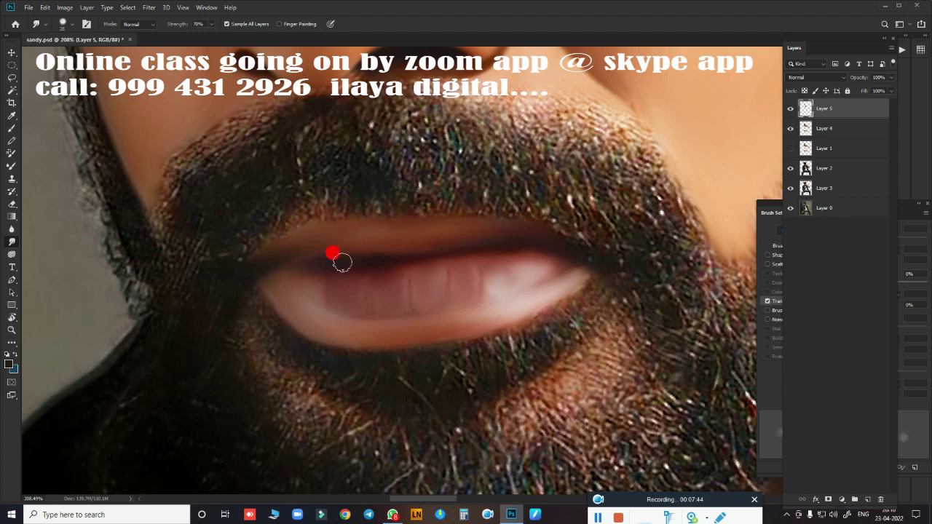
mouse_move(342, 263)
mouse_down()
mouse_move(301, 261)
mouse_move(295, 300)
mouse_up()
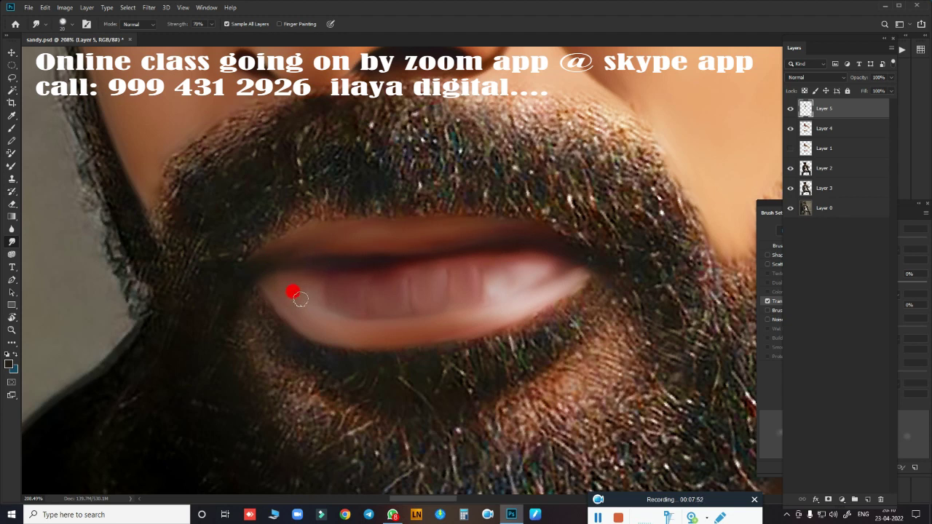
drag(320, 272, 264, 285)
drag(261, 262, 270, 268)
drag(261, 271, 369, 268)
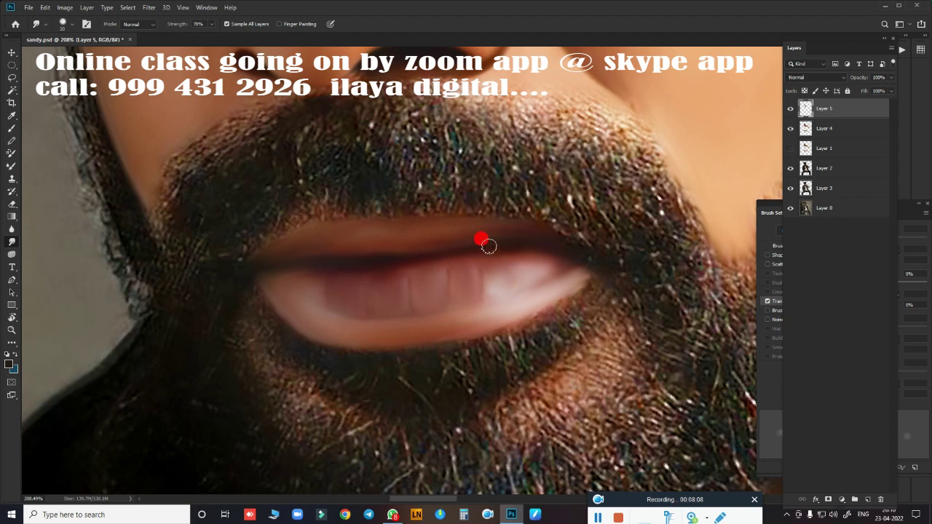
mouse_move(487, 246)
mouse_down()
mouse_move(572, 254)
mouse_move(560, 240)
mouse_move(554, 247)
mouse_up()
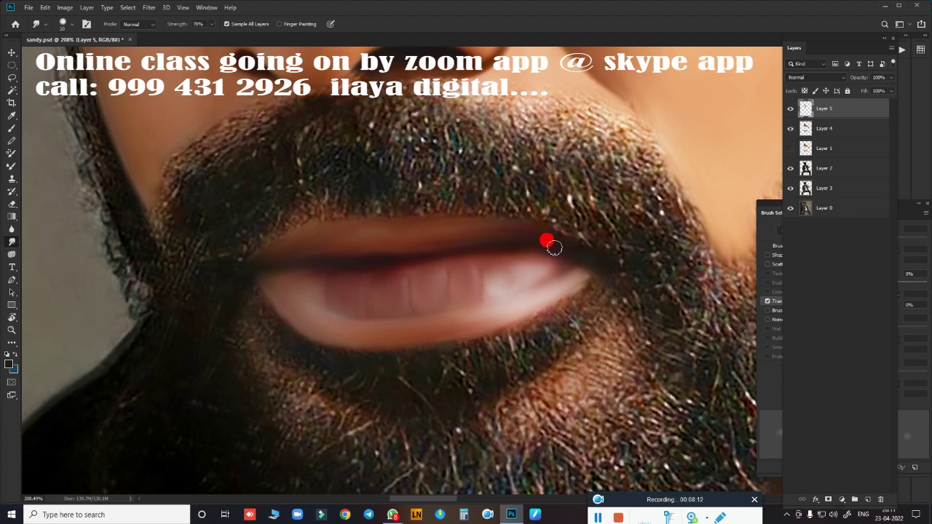
mouse_move(306, 261)
mouse_down()
mouse_move(273, 283)
mouse_move(304, 270)
mouse_up()
mouse_move(452, 283)
mouse_down()
mouse_move(378, 269)
mouse_move(493, 260)
mouse_up()
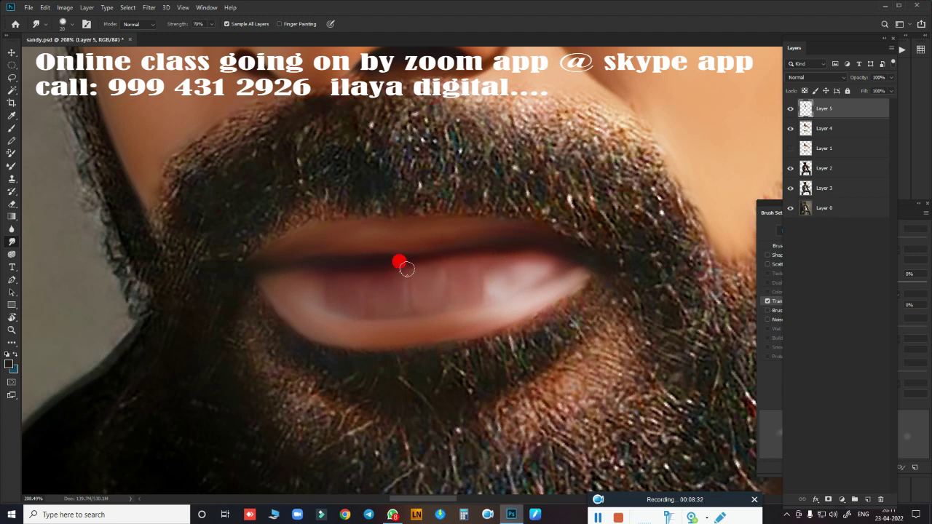
mouse_move(407, 268)
mouse_down()
mouse_move(562, 258)
mouse_move(369, 275)
mouse_move(274, 268)
mouse_up()
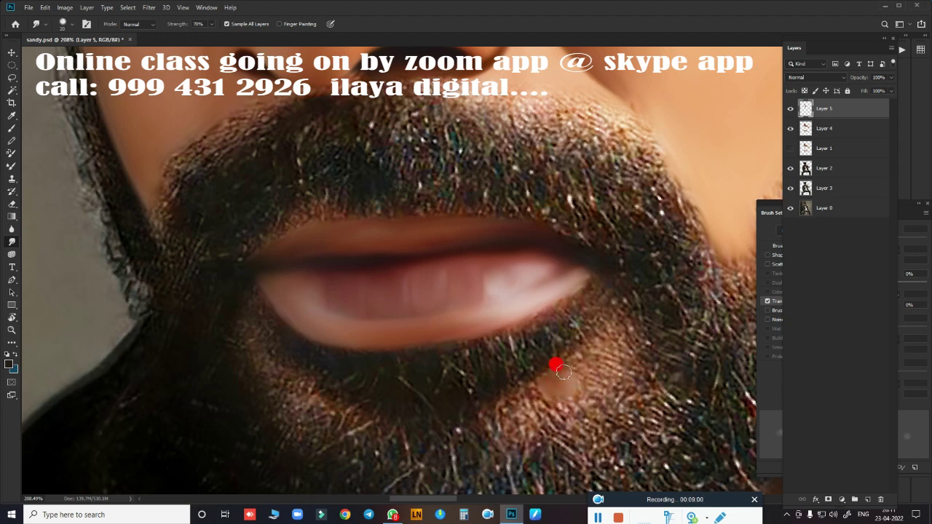
- Smudge the beard patch below the lower lip and near its left corner
mouse_move(563, 372)
mouse_down()
mouse_move(621, 332)
mouse_move(627, 340)
mouse_move(603, 373)
mouse_move(624, 365)
mouse_move(584, 403)
mouse_move(547, 393)
mouse_move(512, 416)
mouse_move(547, 410)
mouse_move(578, 422)
mouse_up()
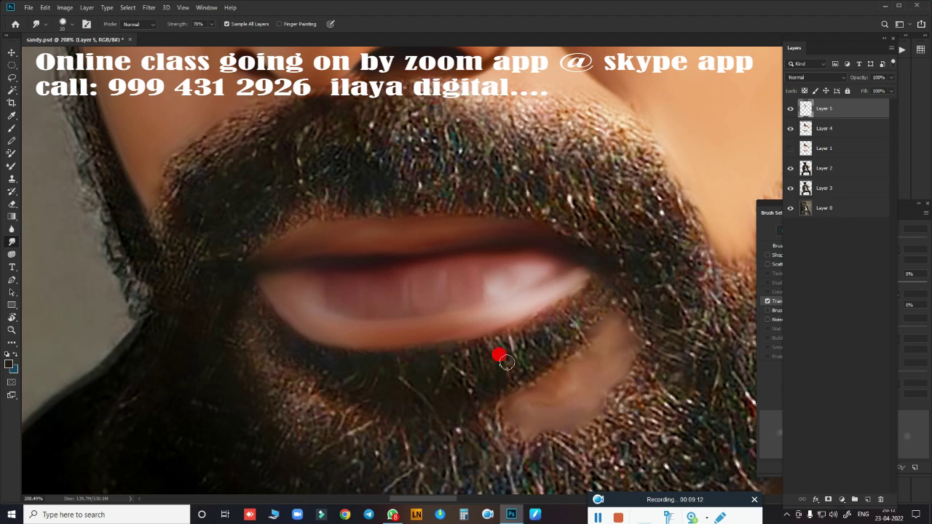
drag(251, 349, 284, 375)
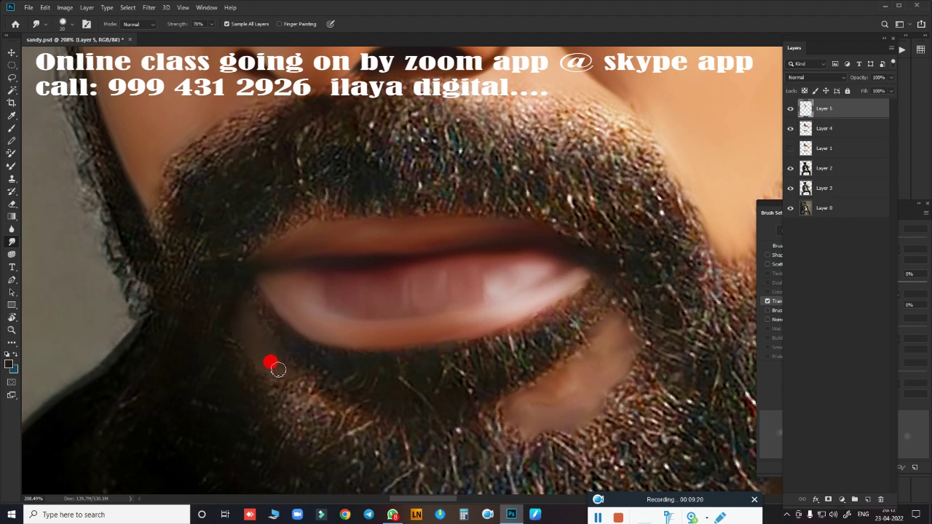
mouse_move(287, 378)
mouse_down()
mouse_move(287, 400)
mouse_move(332, 410)
mouse_move(283, 398)
mouse_move(333, 427)
mouse_up()
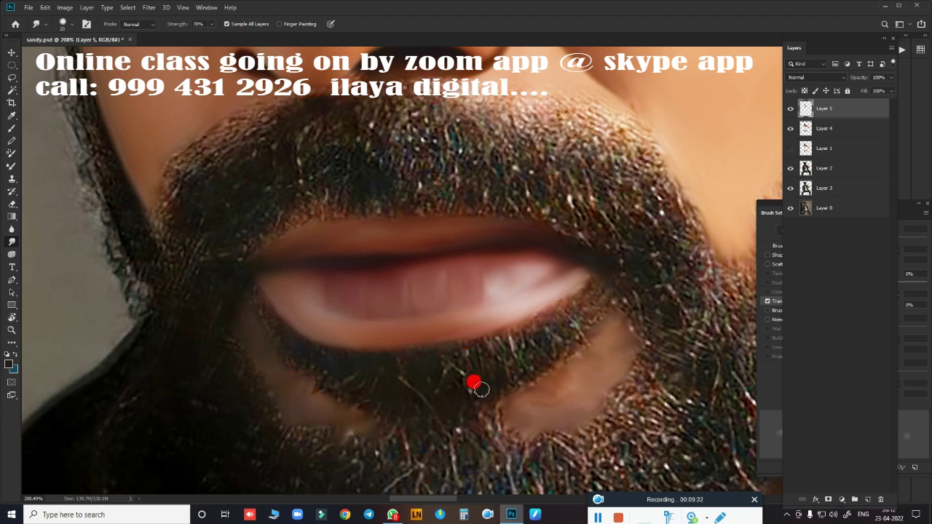
scroll(489, 393, down, 3)
- Erase the smeared light patch under the lip, then view the whole face
key(e)
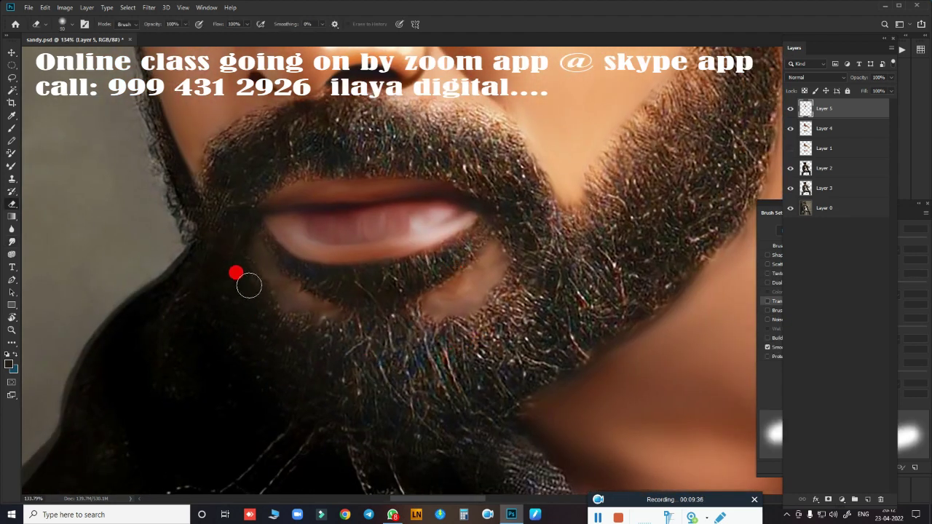
mouse_move(431, 332)
mouse_down()
mouse_move(495, 276)
mouse_move(503, 255)
mouse_move(410, 266)
mouse_move(369, 308)
mouse_up()
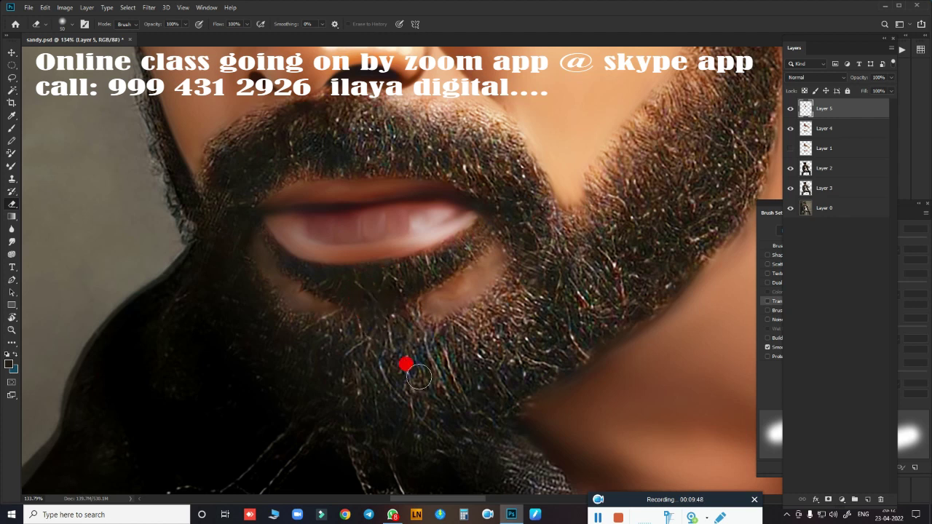
key(ctrl+0)
scroll(495, 377, down, 1)
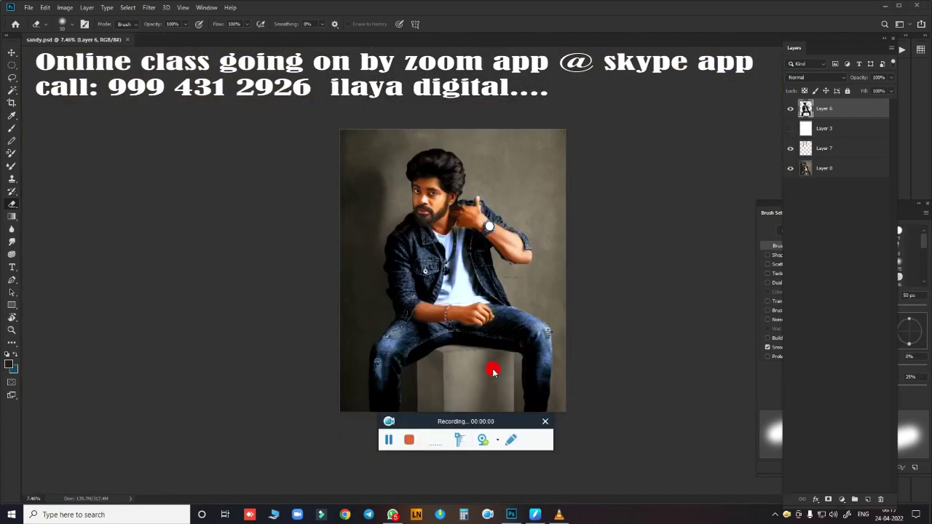
- Add a new empty layer above Layer 6
mouse_move(526, 416)
mouse_down()
mouse_move(701, 466)
mouse_move(745, 497)
mouse_up()
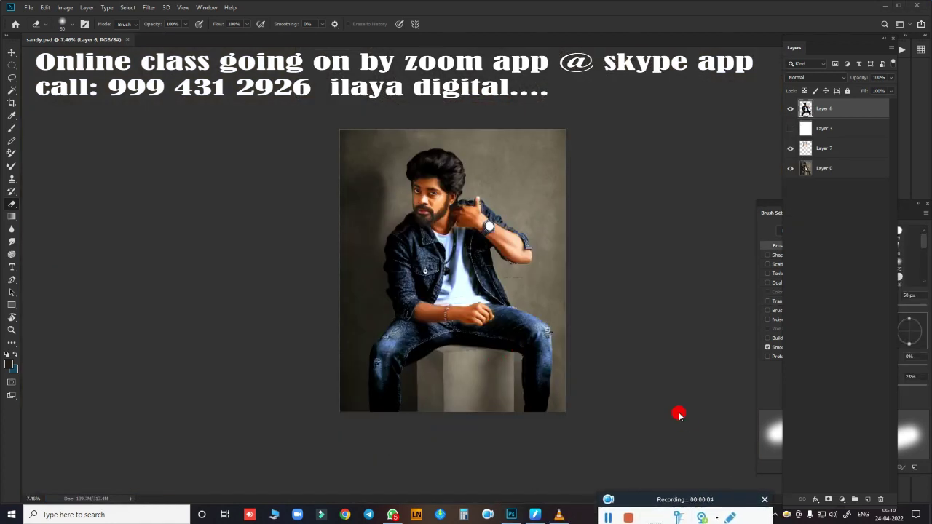
click(865, 499)
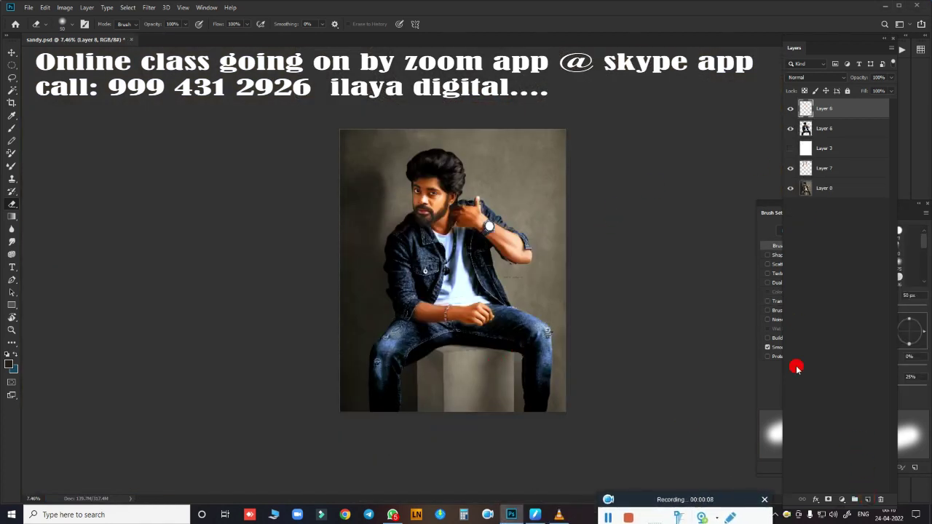
scroll(466, 218, up, 5)
scroll(474, 216, up, 5)
- Toggle Layer 6's visibility repeatedly to compare the painting with the original photo
click(790, 130)
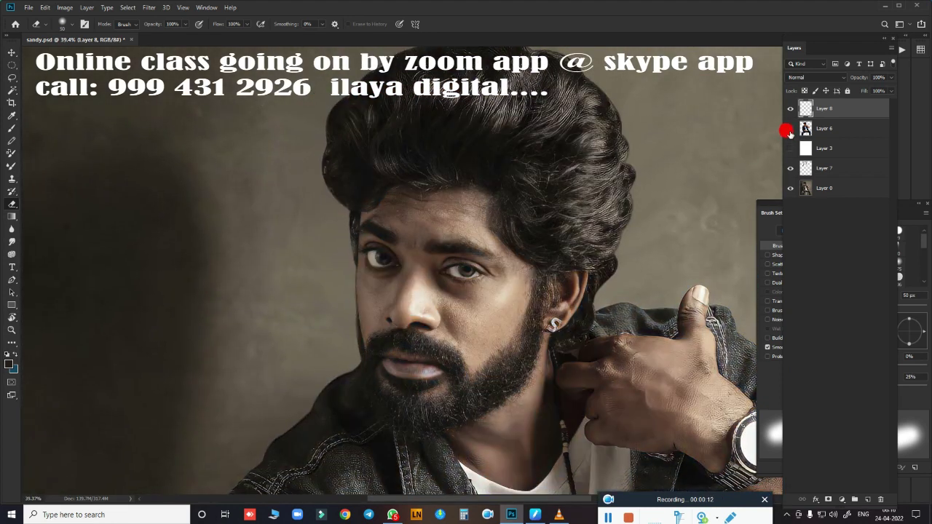
click(790, 130)
scroll(524, 222, up, 5)
scroll(548, 211, down, 2)
click(788, 129)
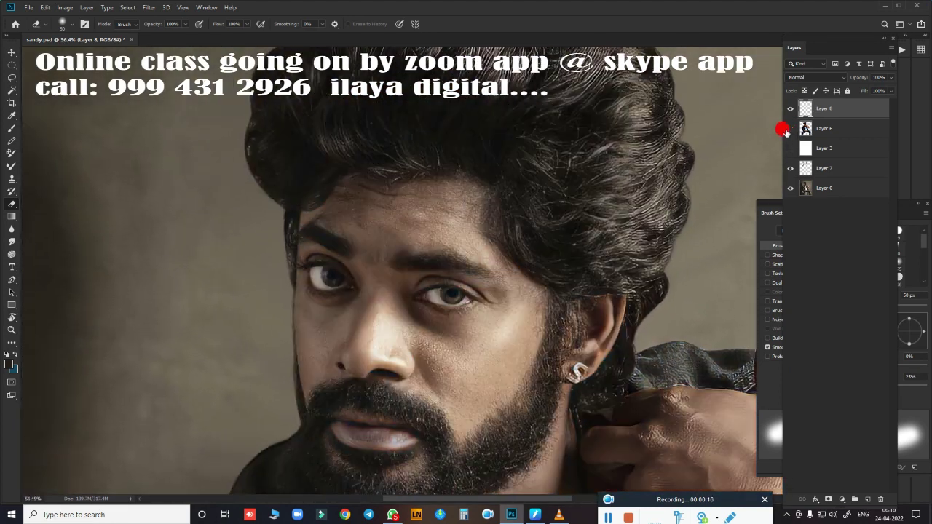
click(787, 129)
click(788, 129)
scroll(435, 230, up, 2)
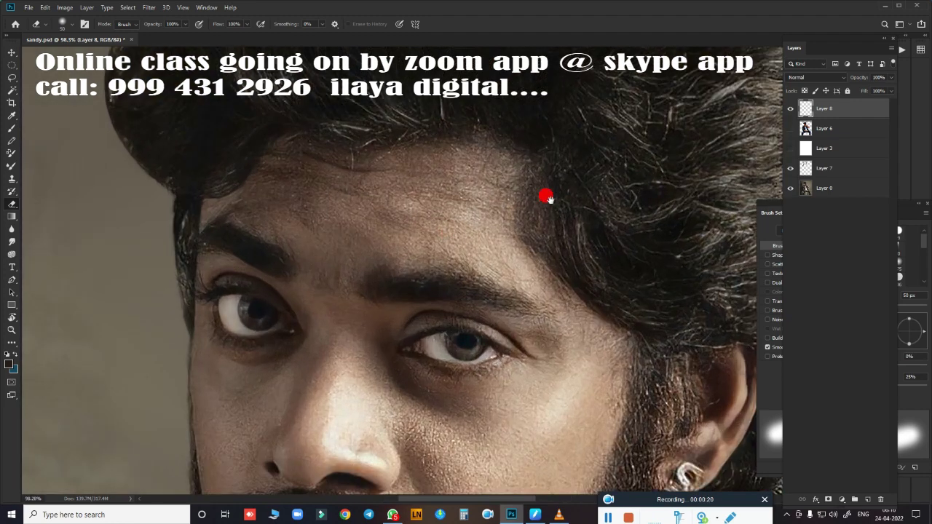
scroll(525, 203, down, 2)
scroll(491, 212, down, 2)
scroll(481, 216, up, 5)
click(790, 128)
scroll(552, 225, down, 1)
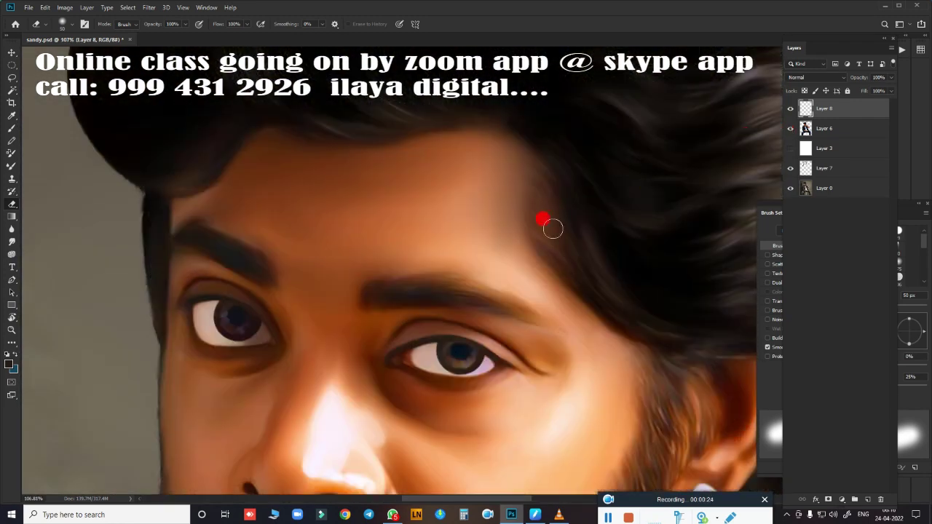
scroll(474, 214, down, 2)
scroll(504, 240, up, 2)
scroll(377, 343, down, 2)
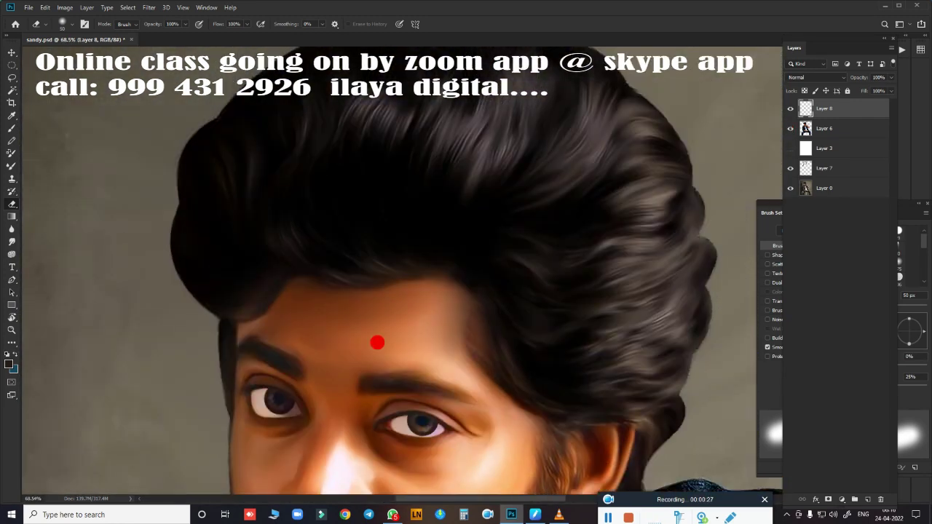
scroll(391, 303, up, 1)
scroll(409, 307, up, 2)
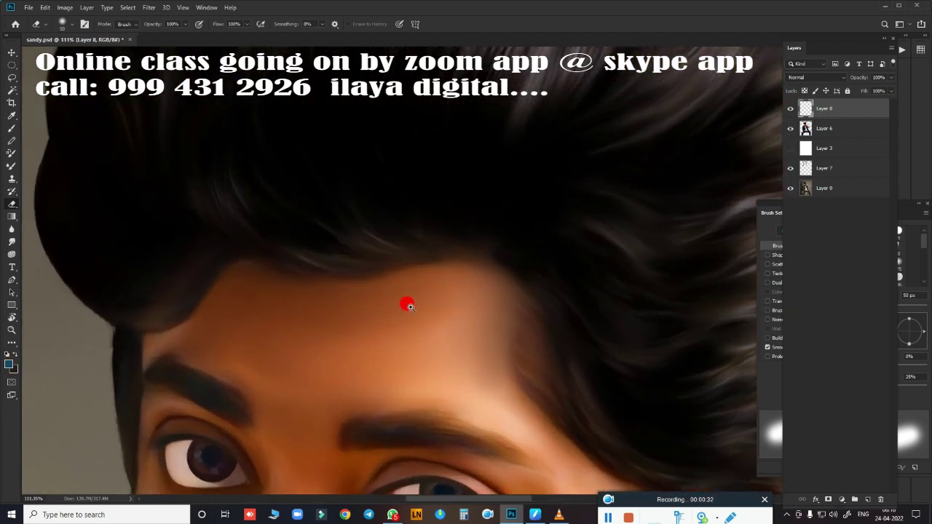
- Open Image Size, enter 150, and close it without applying
key(ctrl+alt+i)
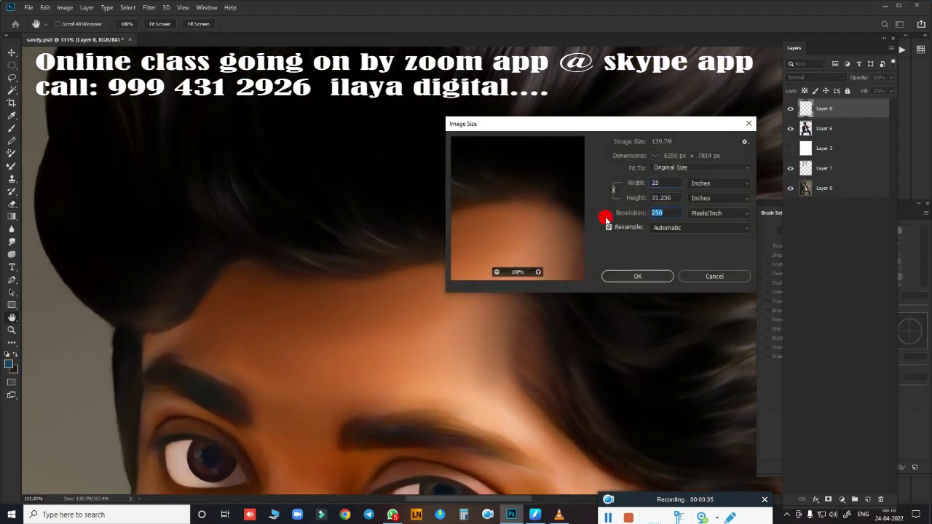
text(150)
key(Escape)
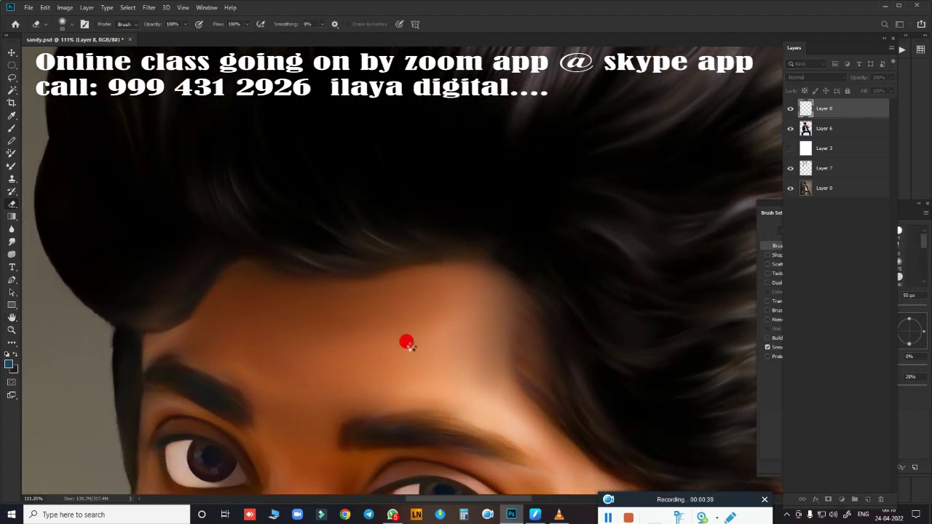
- Set the foreground colour to an orange-brown hue
scroll(520, 364, up, 2)
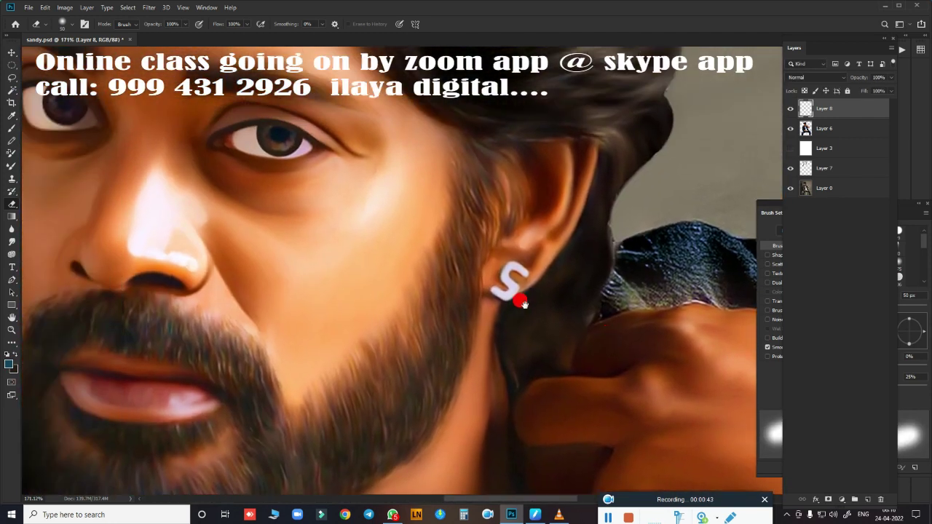
scroll(495, 328, up, 5)
key(i)
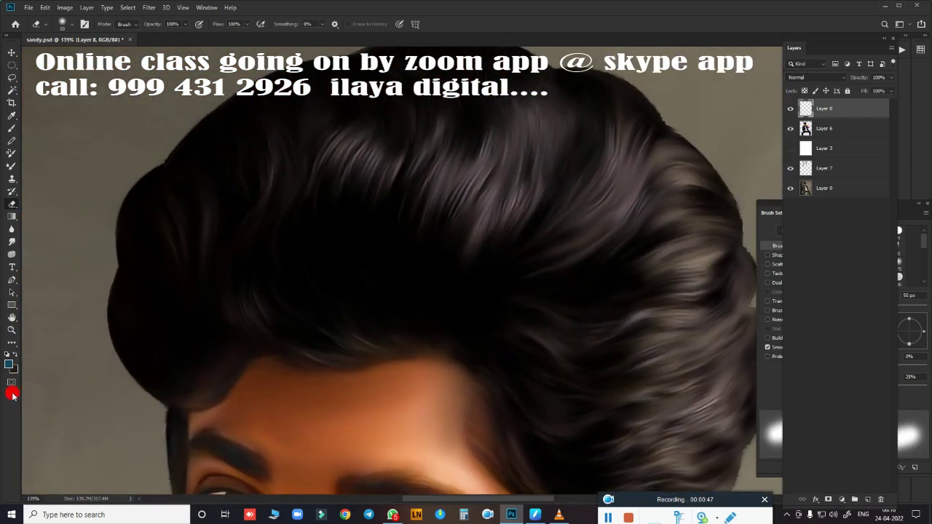
click(10, 364)
drag(810, 243, 810, 265)
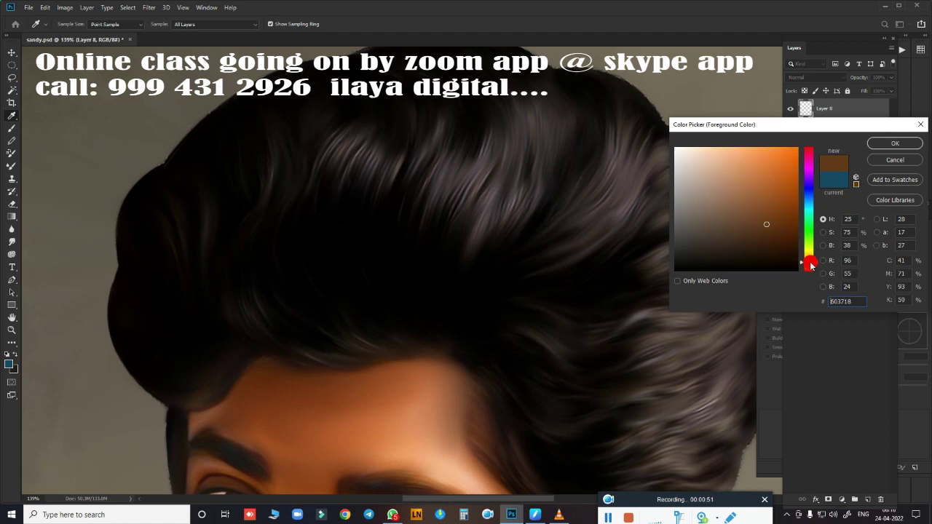
click(752, 151)
click(874, 144)
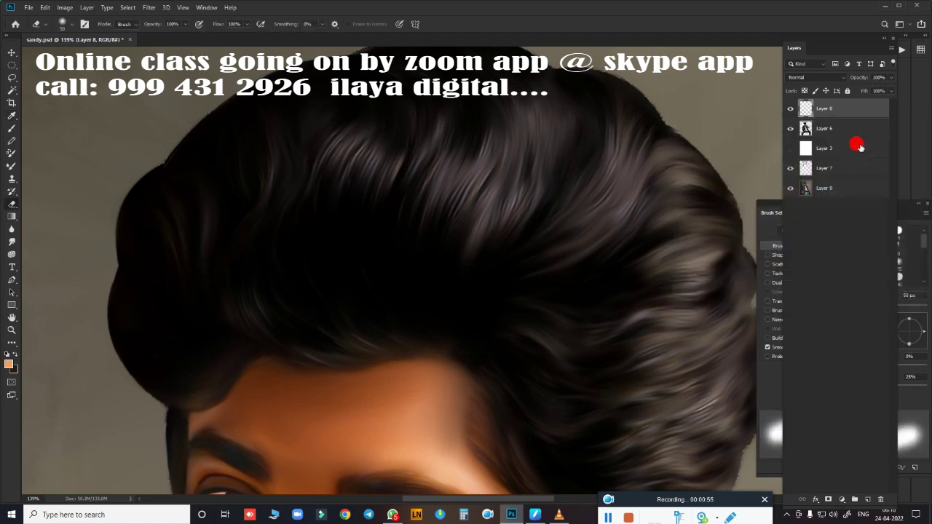
- Switch to the regular Brush and shrink it to a fine 15 px
key(b)
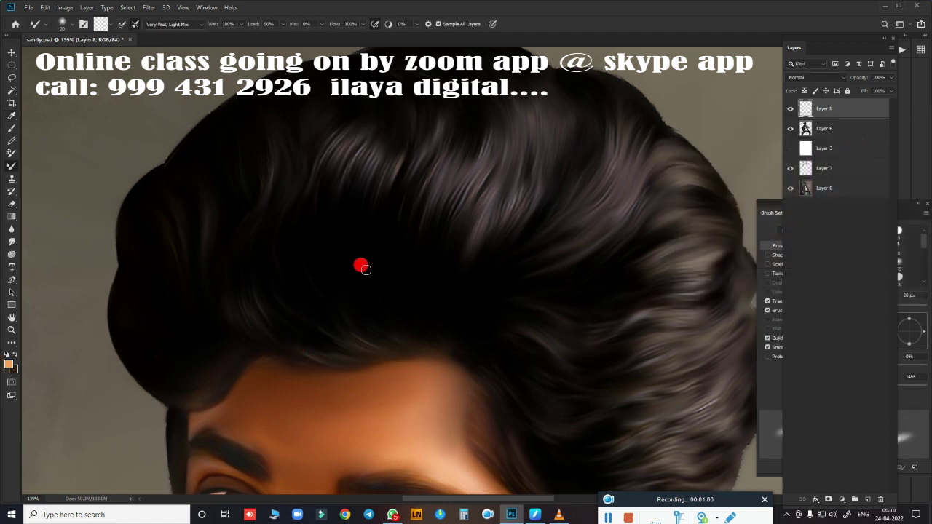
right_click(362, 268)
click(404, 424)
key(shift+b)
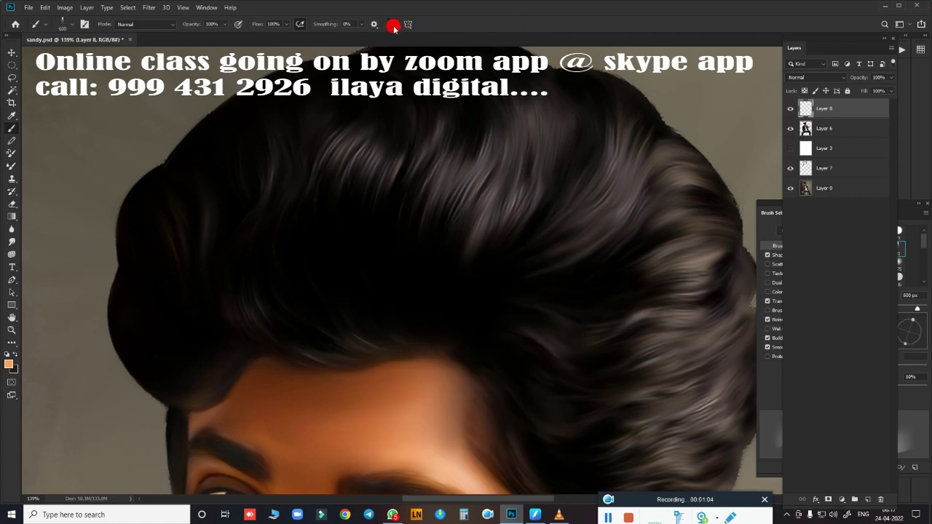
scroll(454, 270, up, 2)
scroll(364, 325, up, 2)
scroll(551, 261, up, 2)
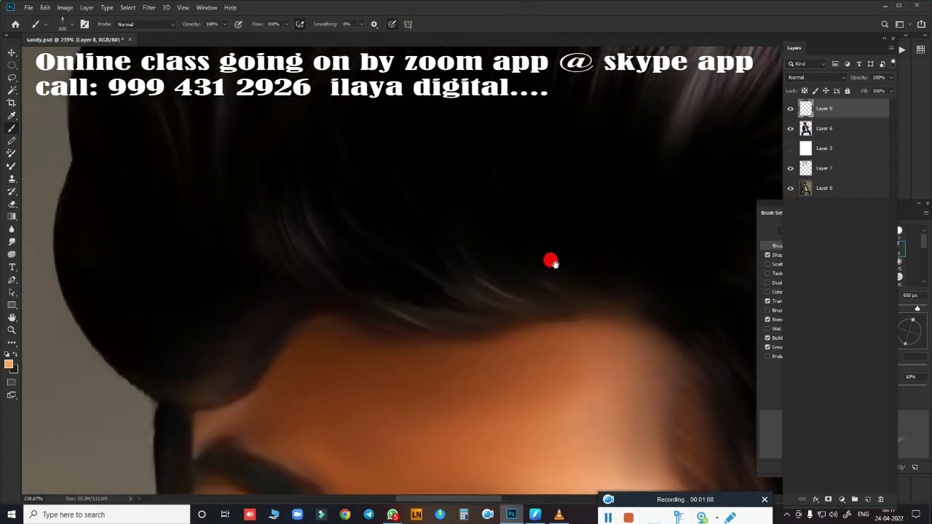
key(bracketleft)
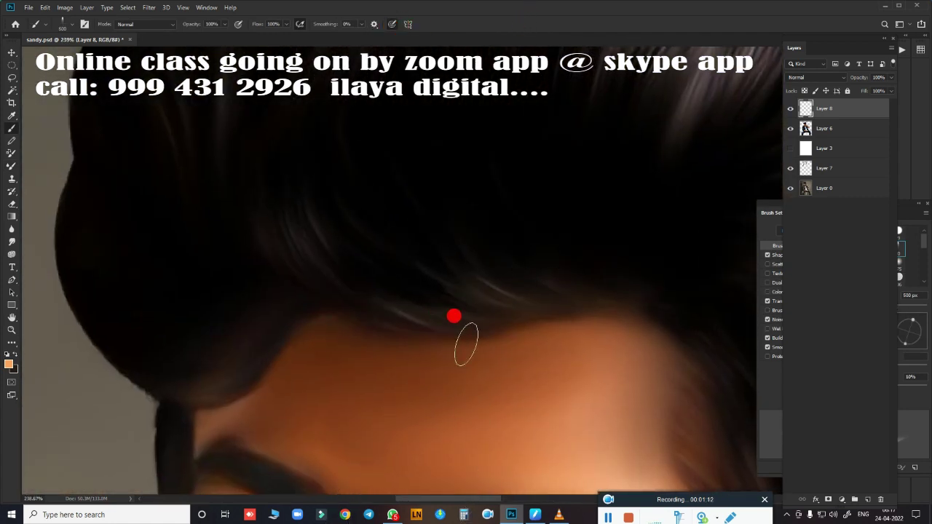
key(bracketleft)
key(bracketleft)
key(bracketleft)
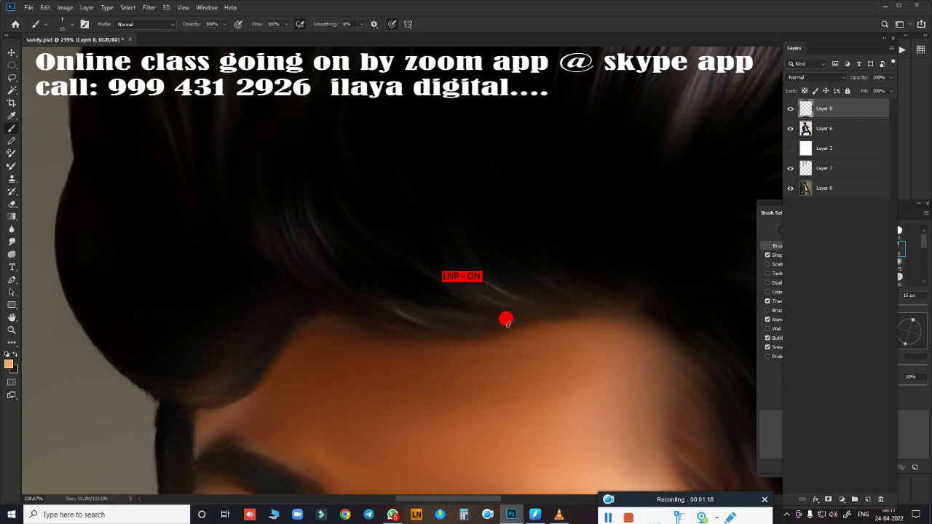
- Pan to the eyebrow and eye, rotate the view about -79 degrees, and open Image Size
scroll(406, 299, up, 5)
drag(441, 302, 542, 199)
scroll(543, 199, up, 2)
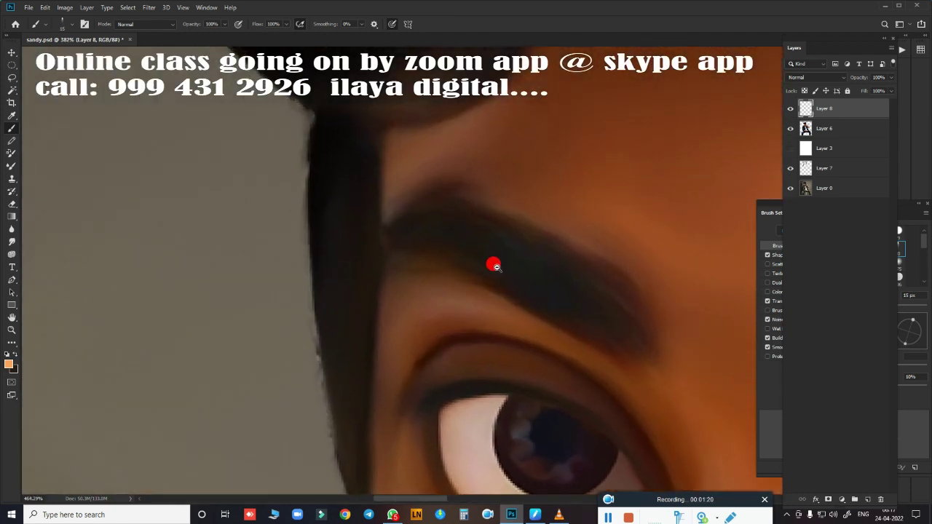
key(r)
key(b)
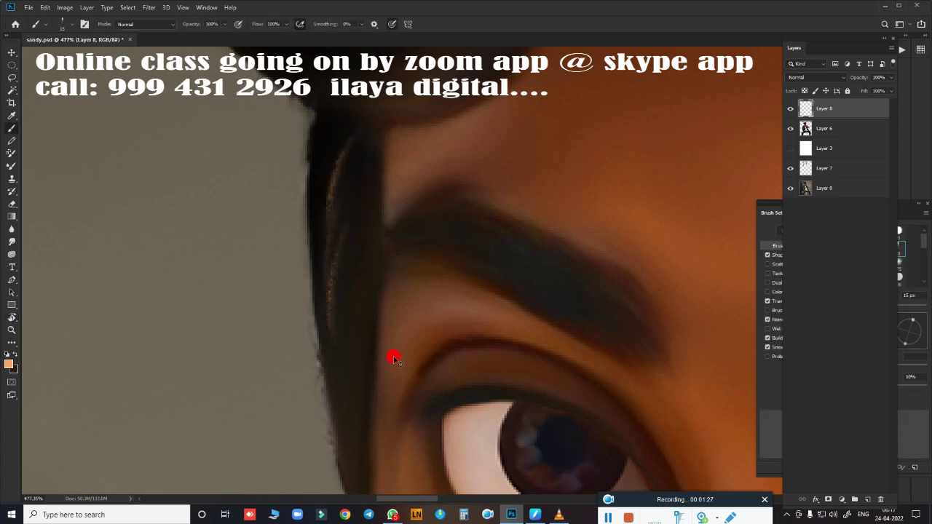
key(r)
drag(387, 329, 395, 415)
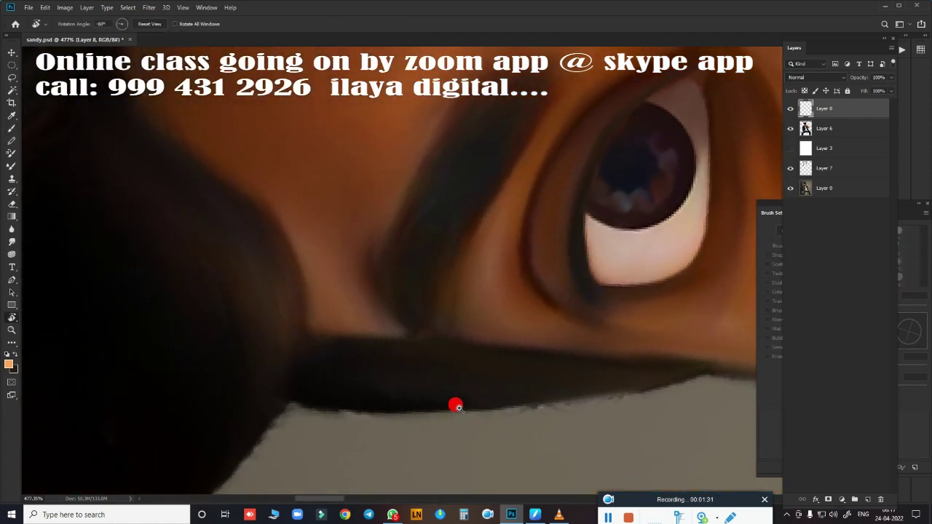
scroll(456, 403, up, 3)
key(ctrl+alt+i)
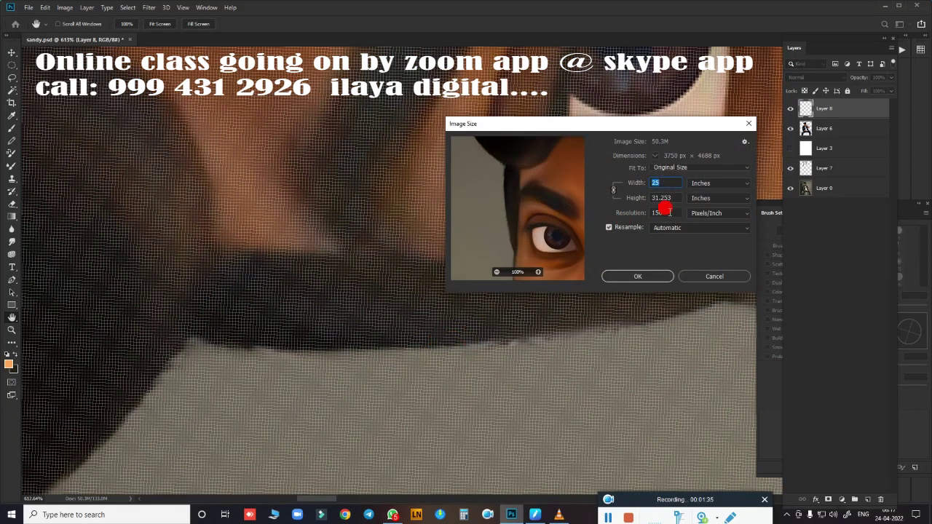
- Paint orange strands along the lower hair edge and the bottom of the lock
key(Escape)
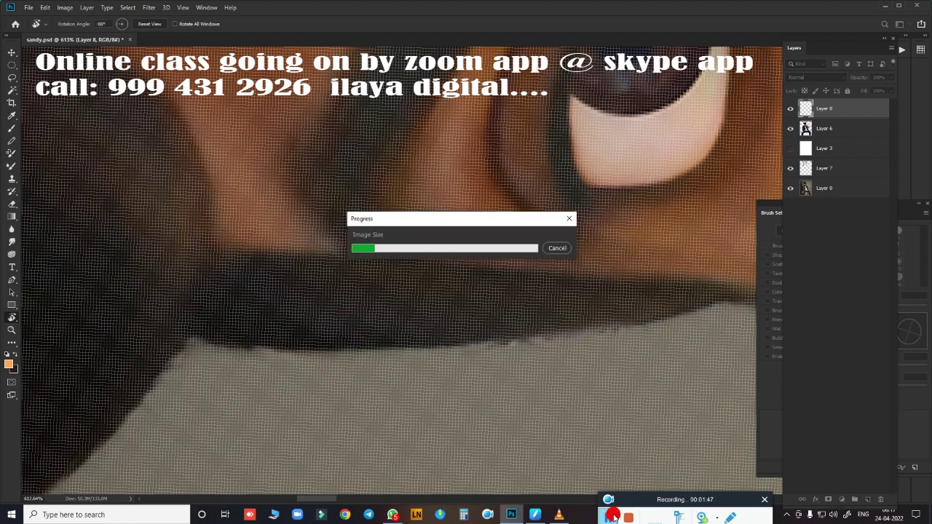
key(b)
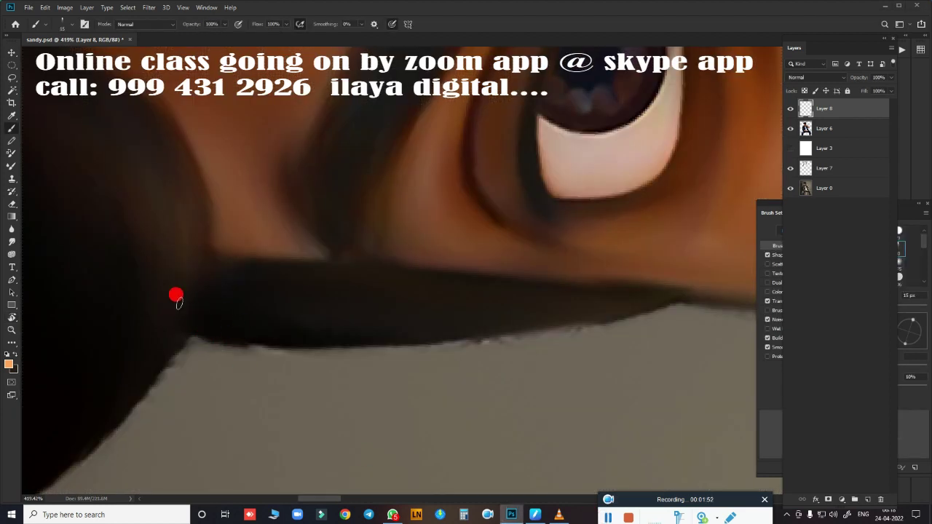
mouse_move(184, 324)
mouse_down()
mouse_move(389, 327)
mouse_move(252, 314)
mouse_move(582, 319)
mouse_move(678, 289)
mouse_move(473, 315)
mouse_move(618, 306)
mouse_move(287, 297)
mouse_move(532, 318)
mouse_move(451, 303)
mouse_move(272, 329)
mouse_up()
mouse_move(227, 299)
mouse_down()
mouse_move(310, 279)
mouse_move(500, 308)
mouse_move(482, 299)
mouse_move(437, 314)
mouse_move(600, 319)
mouse_up()
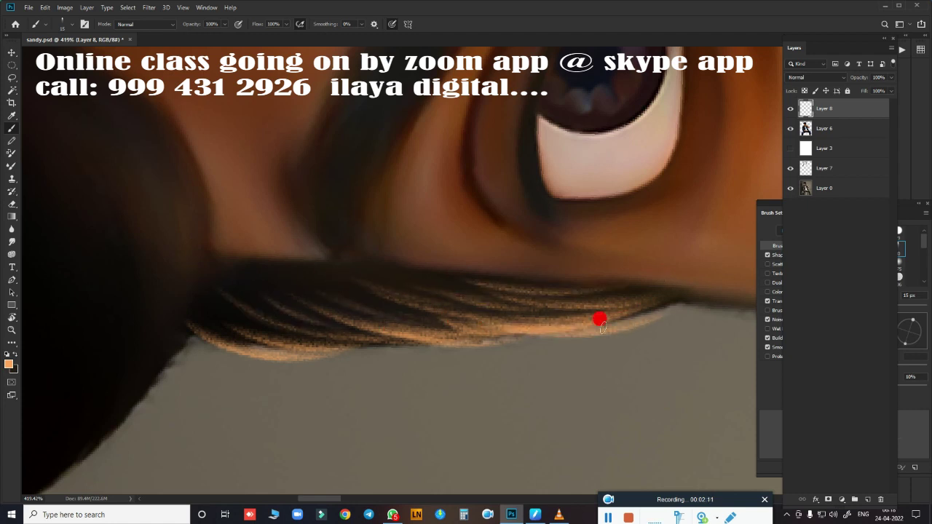
drag(170, 327, 510, 341)
scroll(515, 345, down, 2)
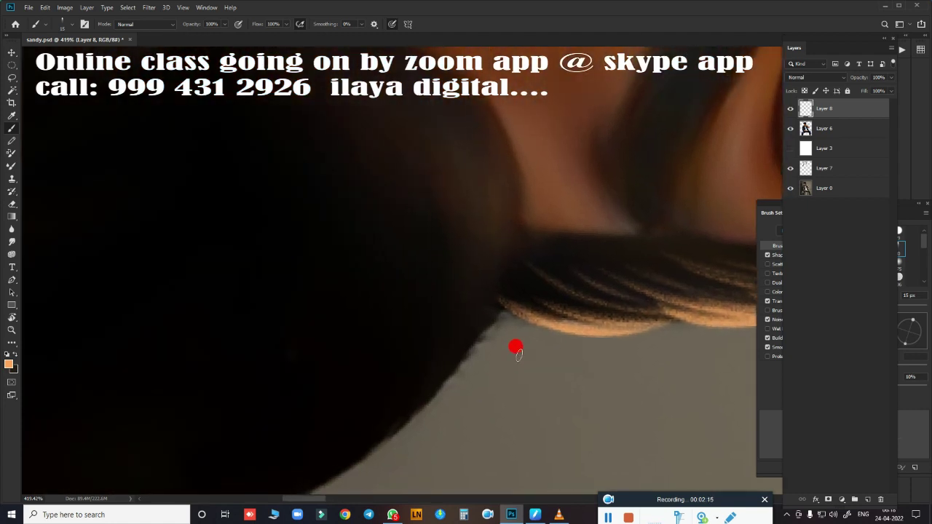
scroll(568, 354, down, 1)
scroll(489, 308, down, 2)
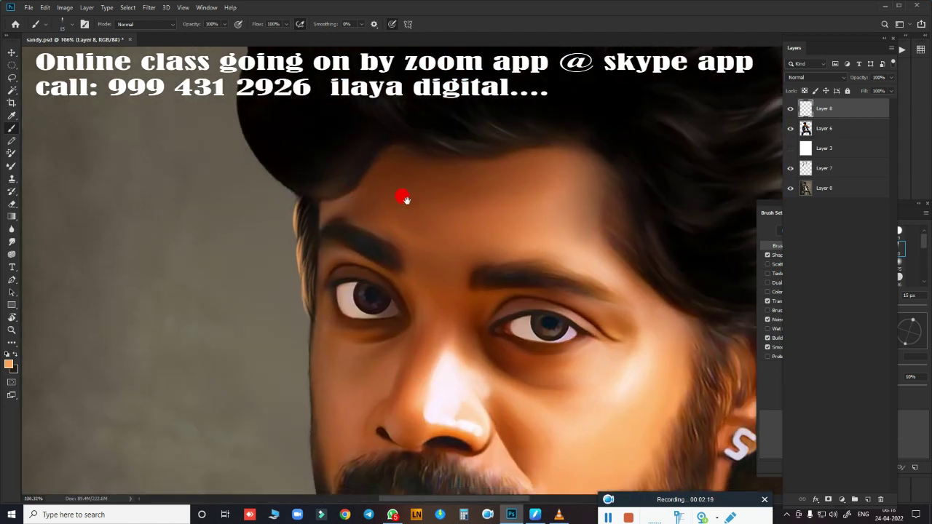
scroll(437, 182, up, 2)
scroll(408, 328, up, 2)
scroll(378, 393, down, 2)
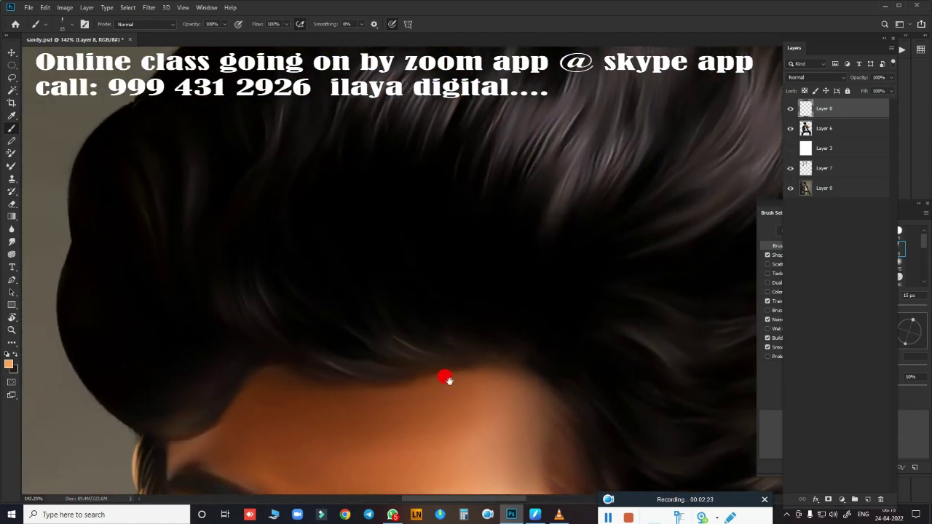
scroll(443, 380, up, 2)
scroll(536, 340, up, 1)
- Rotate the view along the hairline and paint four curved light hair strands there
key(r)
mouse_move(537, 340)
mouse_down()
mouse_move(328, 437)
mouse_move(561, 355)
mouse_move(636, 313)
mouse_up()
key(b)
mouse_move(263, 186)
mouse_down()
mouse_move(393, 266)
mouse_move(482, 348)
mouse_up()
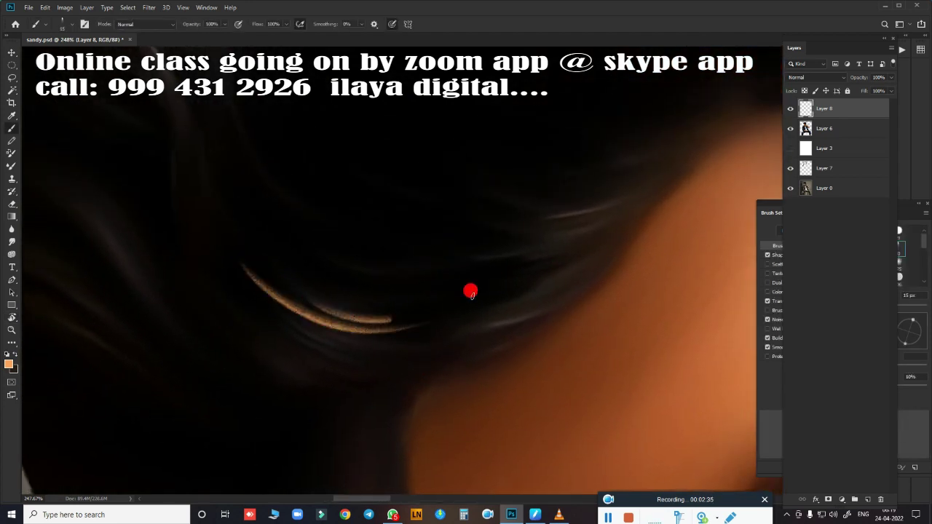
mouse_move(441, 320)
mouse_down()
mouse_move(387, 293)
mouse_move(485, 273)
mouse_up()
drag(213, 293, 397, 360)
drag(252, 316, 437, 320)
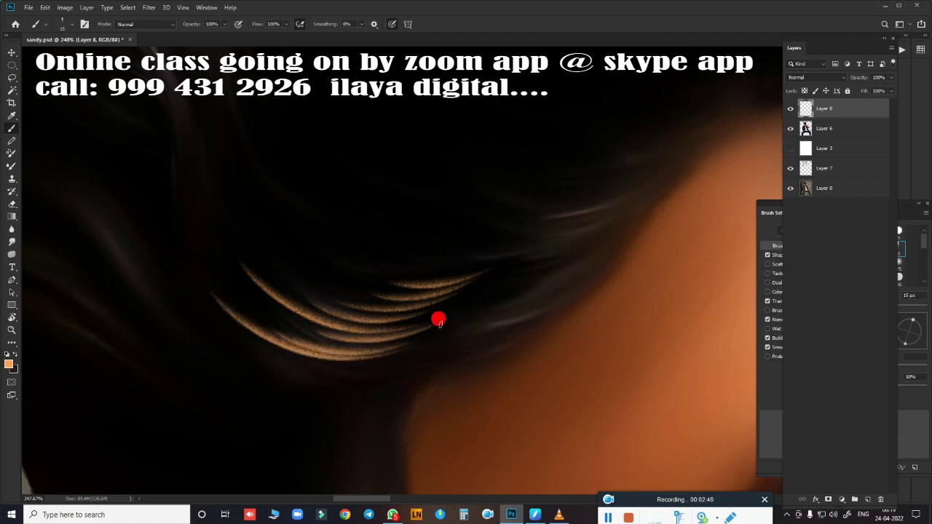
drag(420, 397, 246, 353)
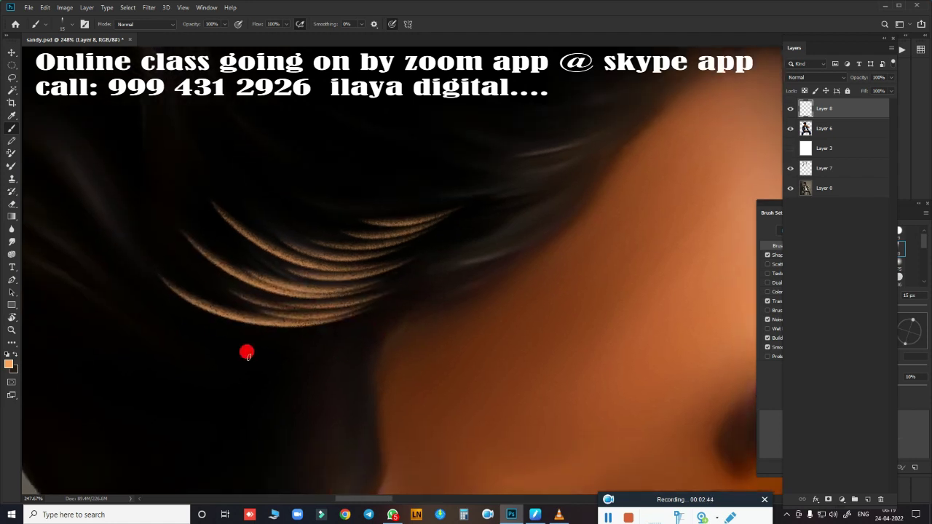
mouse_move(537, 237)
mouse_down()
mouse_move(421, 368)
mouse_move(354, 343)
mouse_move(421, 326)
mouse_up()
- Leave the image size unchanged, then paint the first light orange strands along the hairline
key(ctrl+alt+i)
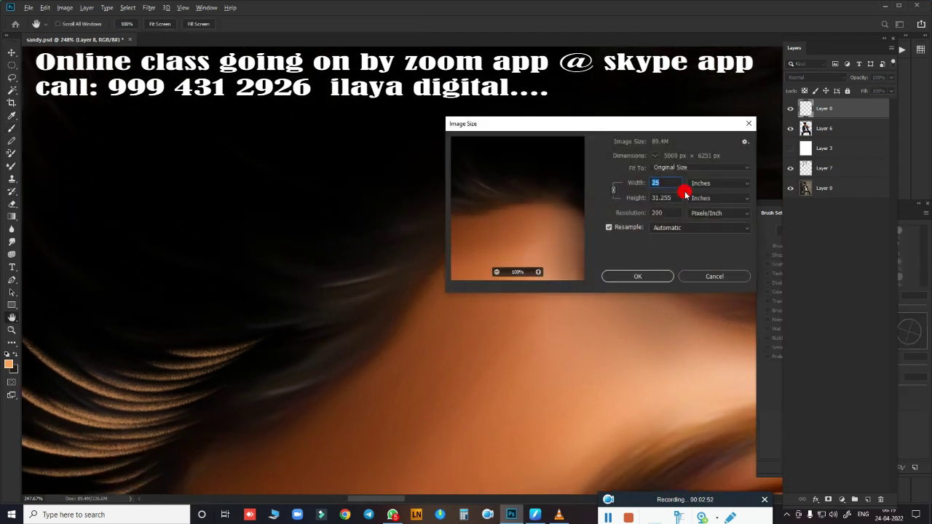
key(Escape)
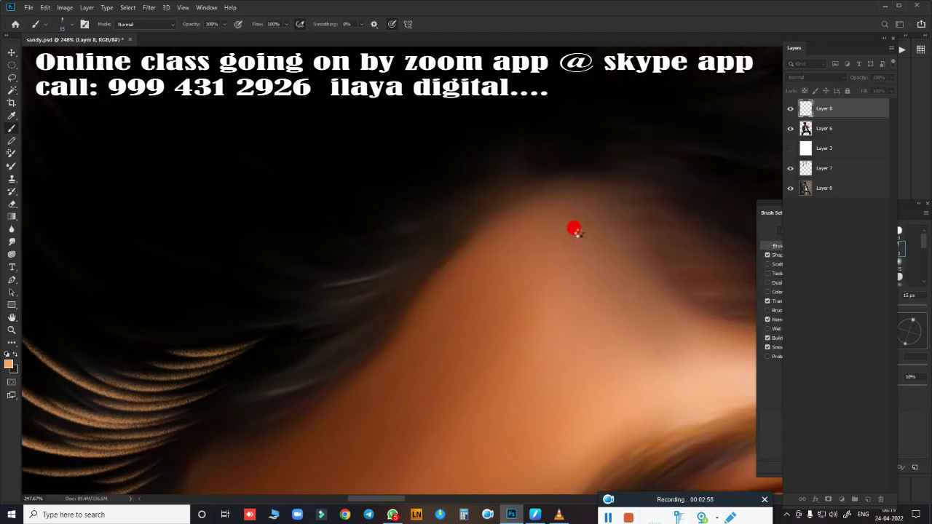
scroll(597, 327, up, 5)
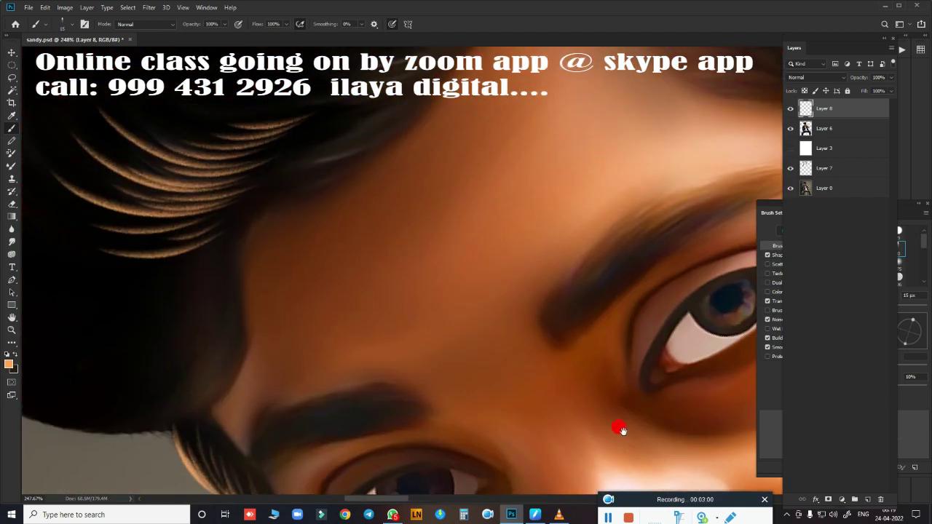
scroll(510, 429, up, 4)
scroll(437, 393, up, 2)
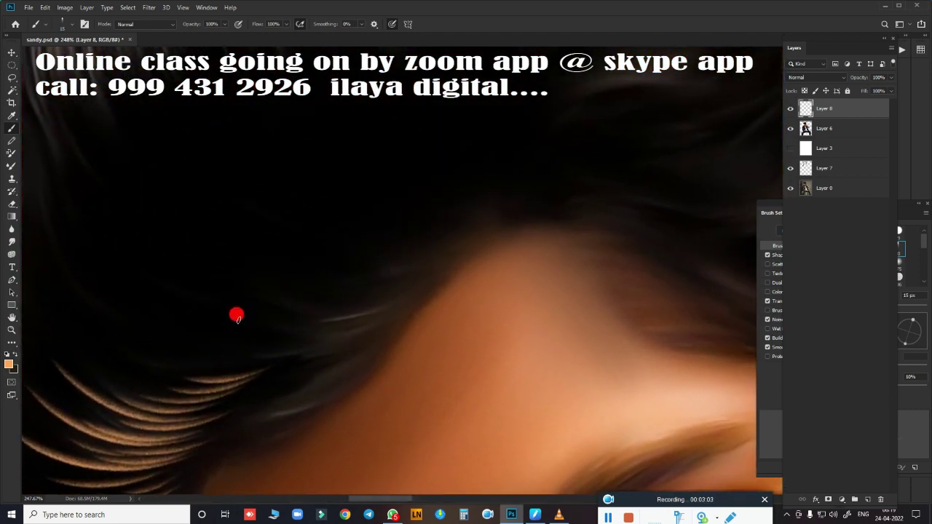
drag(235, 314, 452, 265)
drag(281, 305, 437, 273)
drag(374, 268, 442, 244)
- Add more curved orange strands along the lower hairline above the forehead
drag(238, 359, 410, 313)
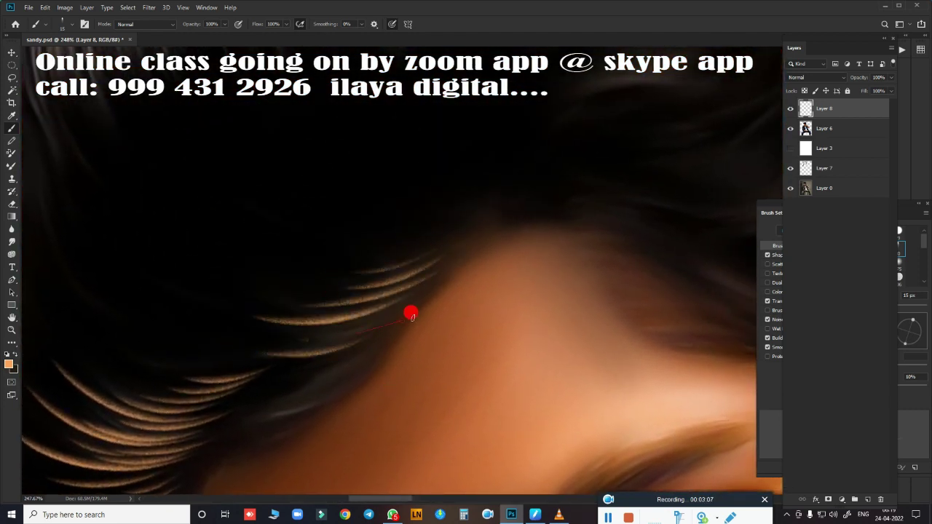
drag(309, 343, 462, 252)
mouse_move(259, 388)
mouse_down()
mouse_move(356, 368)
mouse_move(386, 339)
mouse_up()
scroll(334, 350, down, 3)
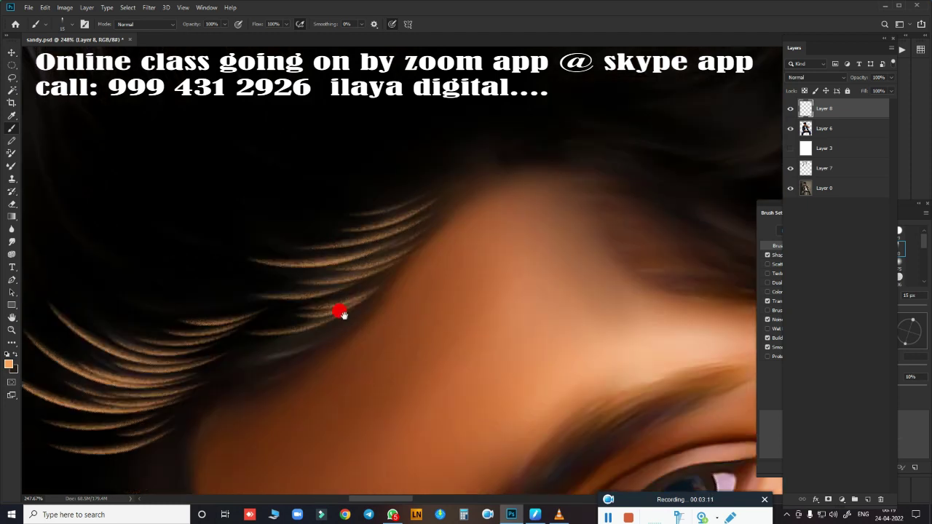
scroll(357, 295, down, 3)
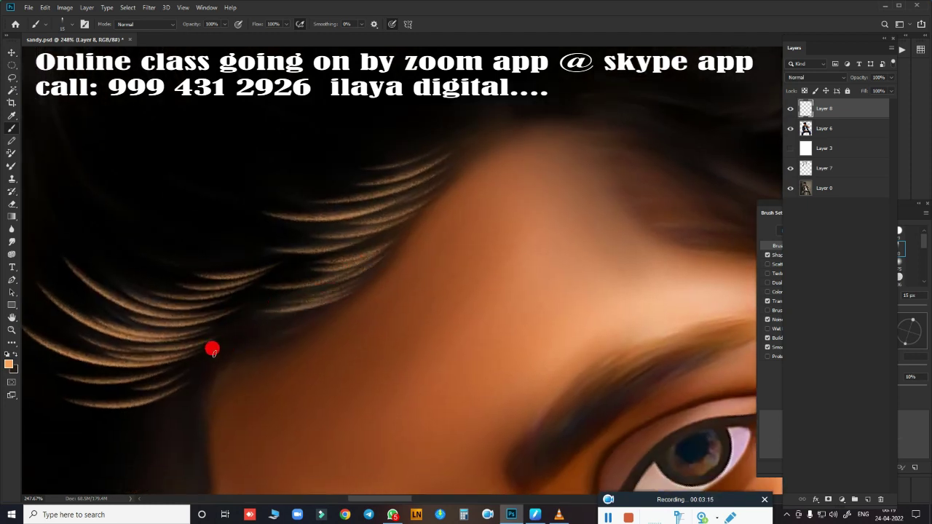
drag(207, 357, 268, 335)
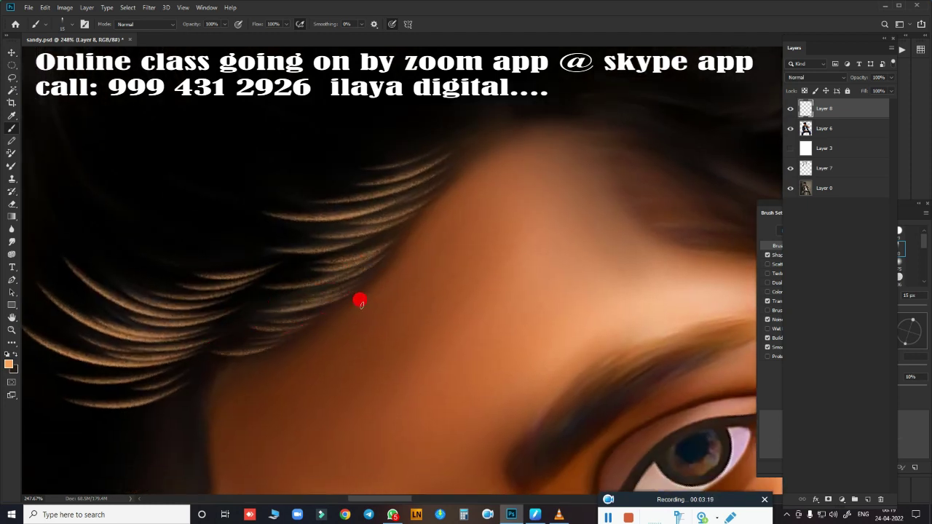
drag(145, 333, 295, 313)
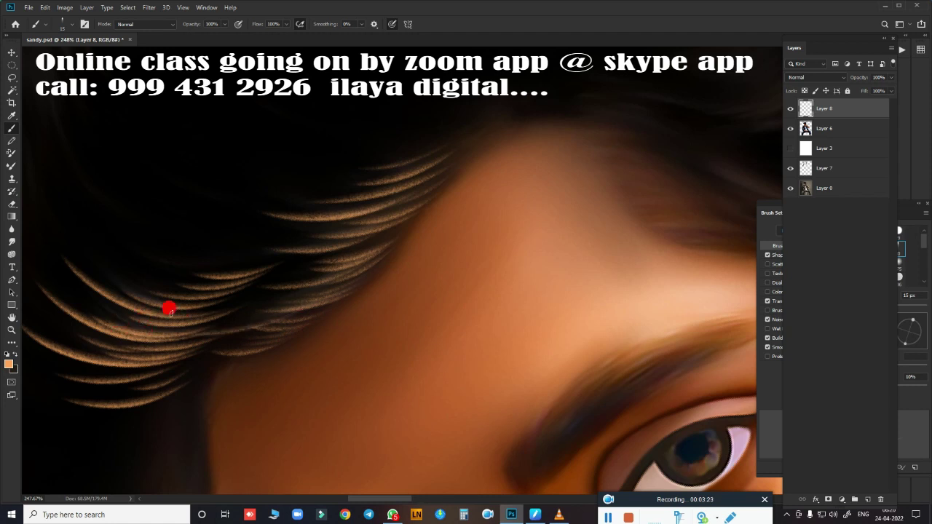
mouse_move(168, 308)
mouse_down()
mouse_move(307, 297)
mouse_move(385, 462)
mouse_up()
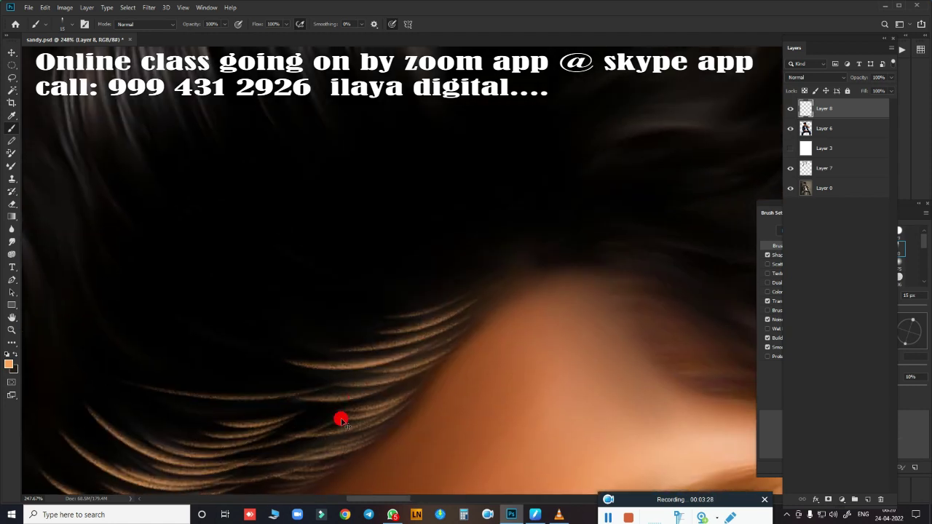
- Undo stray strokes and paint strands across the left hairline and the dark hair
key(ctrl+z)
drag(153, 382, 332, 357)
mouse_move(221, 408)
mouse_down()
mouse_move(319, 386)
mouse_move(339, 446)
mouse_up()
key(ctrl+z)
drag(108, 359, 284, 369)
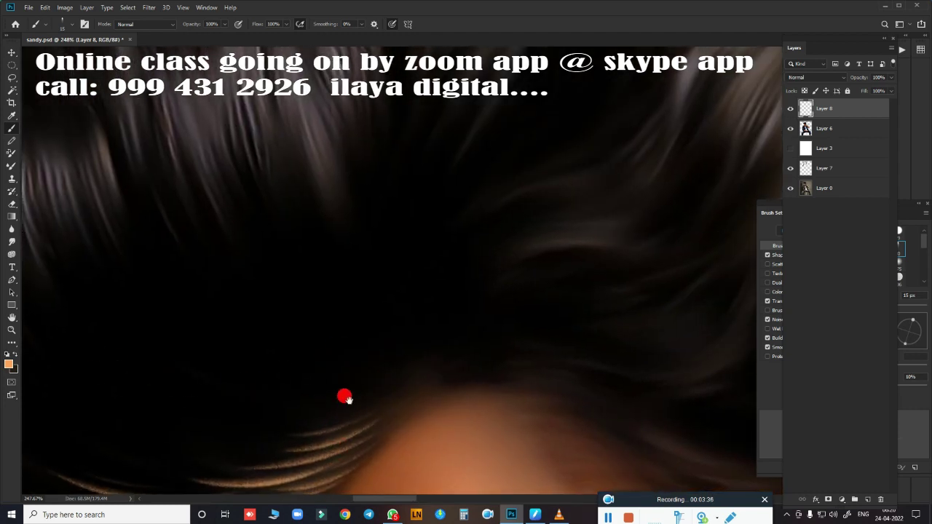
mouse_move(343, 395)
mouse_down()
mouse_move(445, 308)
mouse_move(232, 365)
mouse_up()
drag(271, 277, 529, 266)
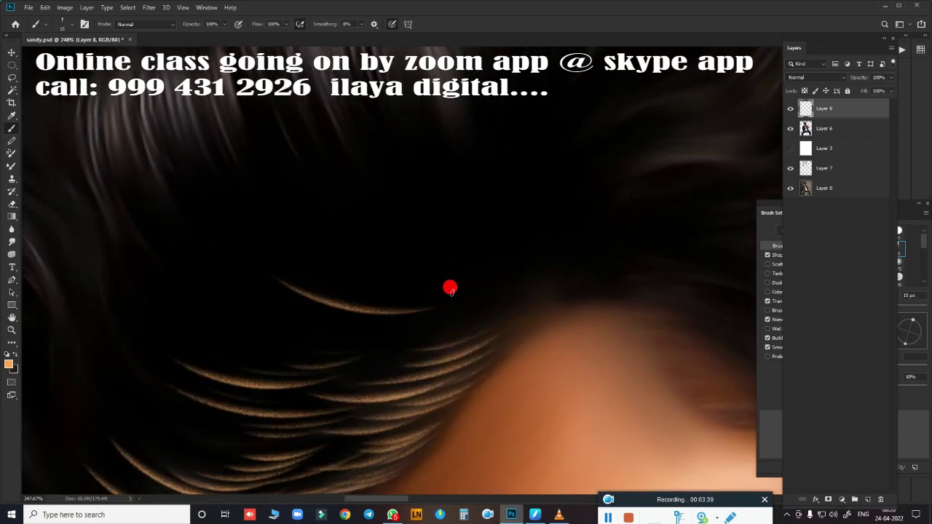
drag(272, 300, 481, 312)
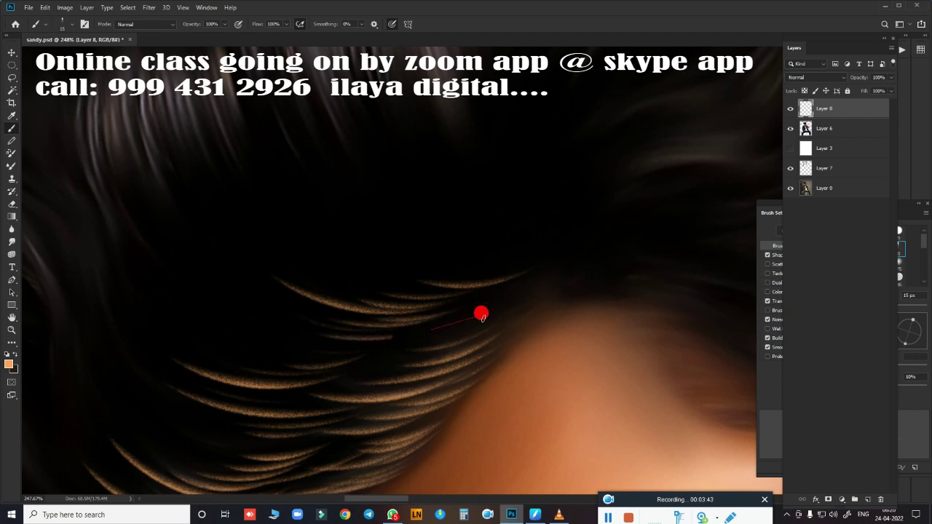
scroll(461, 357, down, 4)
scroll(475, 378, down, 5)
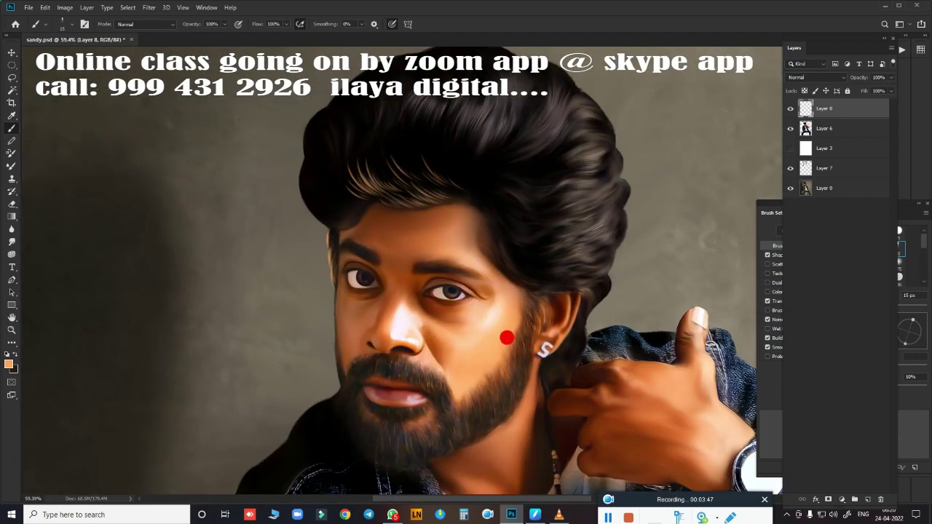
- Turn off Layer 6's visibility to reveal the original textured photo
scroll(462, 348, up, 5)
scroll(561, 416, down, 2)
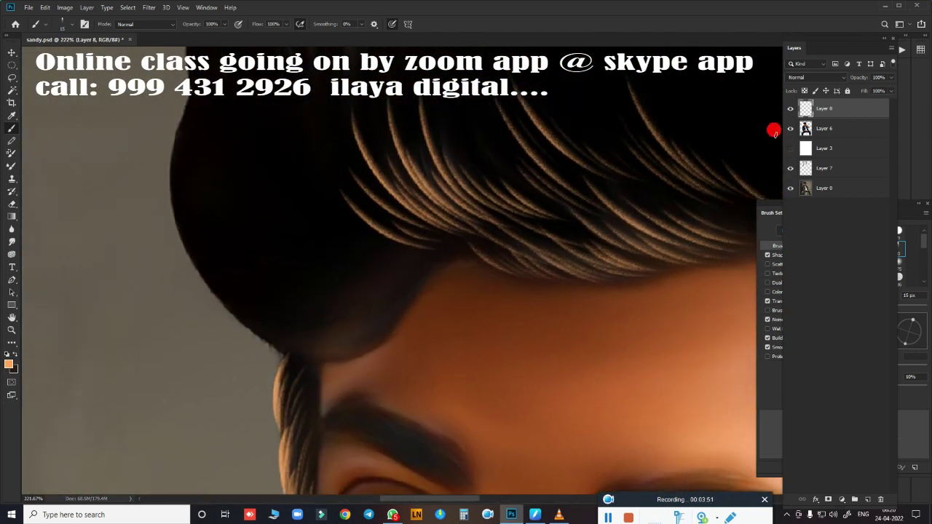
click(791, 129)
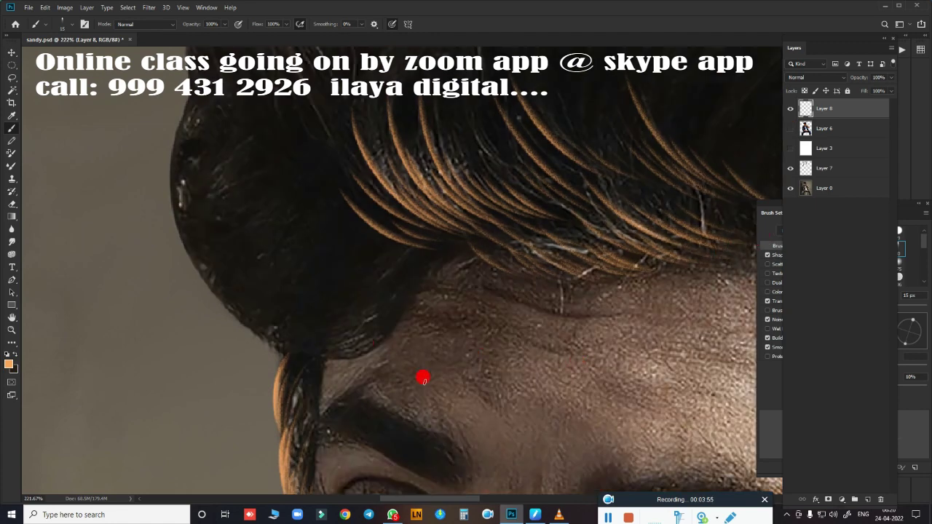
- Rotate the canvas view about 28 degrees and further to follow the hair
key(r)
mouse_move(404, 382)
mouse_down()
mouse_move(181, 359)
mouse_move(216, 396)
mouse_move(271, 218)
mouse_up()
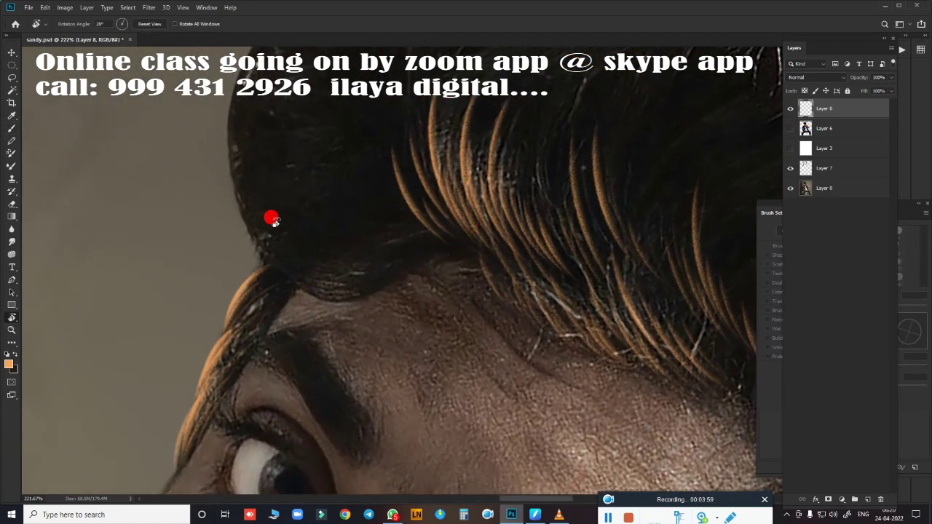
scroll(434, 311, up, 3)
drag(597, 293, 604, 329)
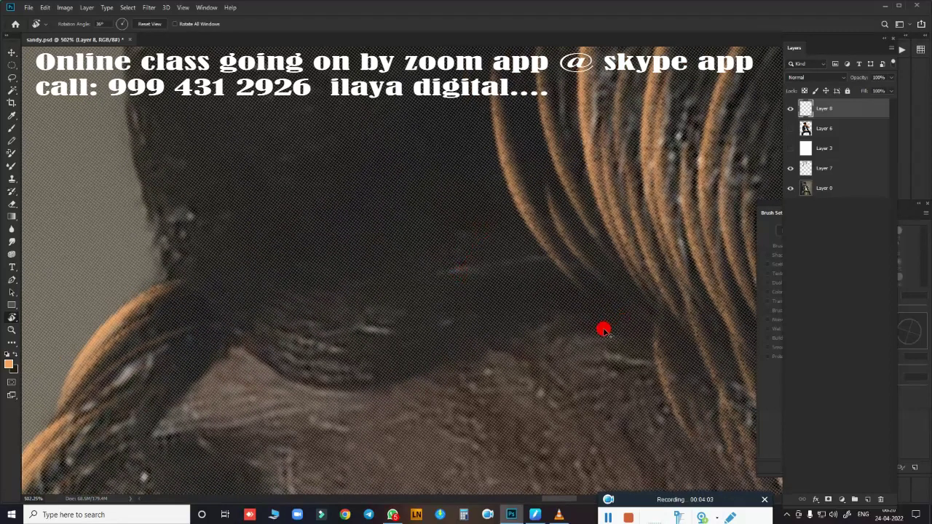
scroll(339, 439, down, 3)
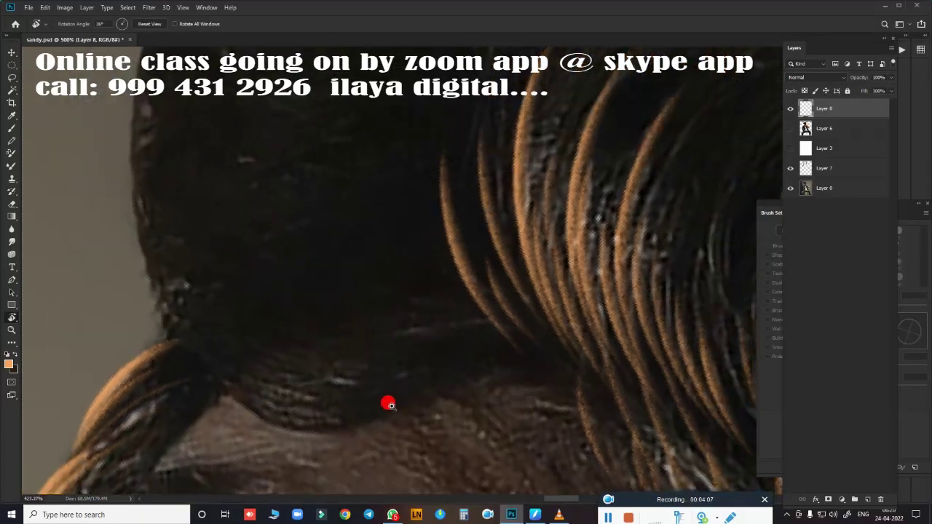
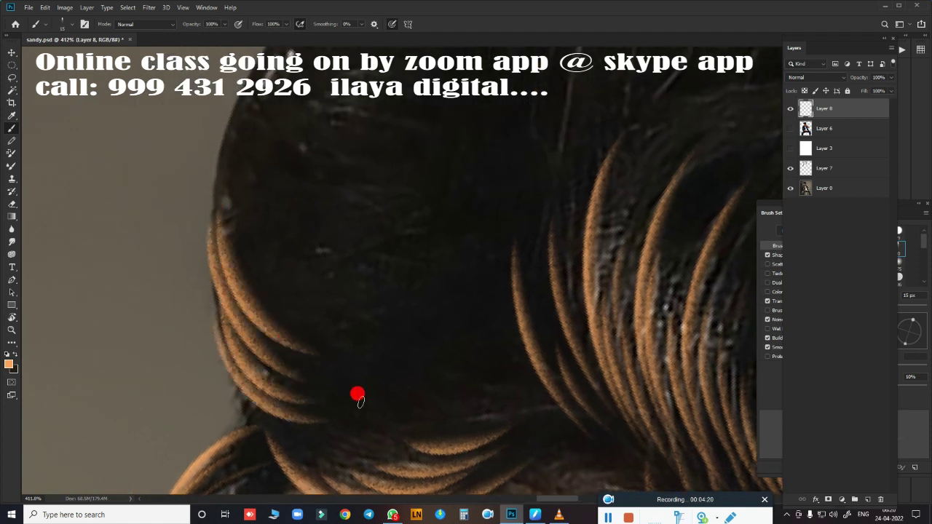
- Paint curved orange strands down the hair's left edge and along the top of the head
drag(240, 406, 386, 402)
scroll(384, 397, up, 3)
drag(297, 181, 281, 385)
mouse_move(240, 189)
mouse_down()
mouse_move(240, 374)
mouse_move(283, 402)
mouse_move(223, 285)
mouse_up()
drag(218, 218, 269, 364)
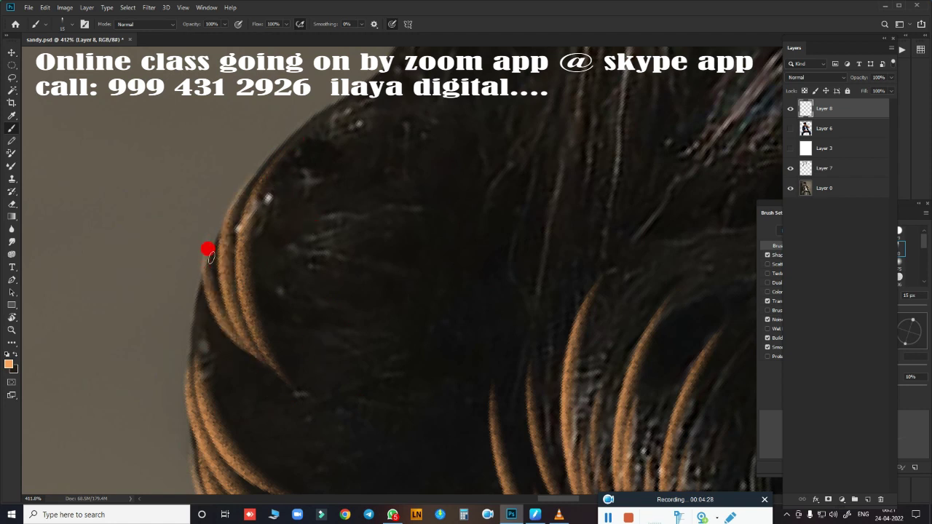
drag(208, 251, 273, 412)
scroll(414, 306, up, 2)
drag(335, 182, 254, 423)
drag(313, 198, 288, 331)
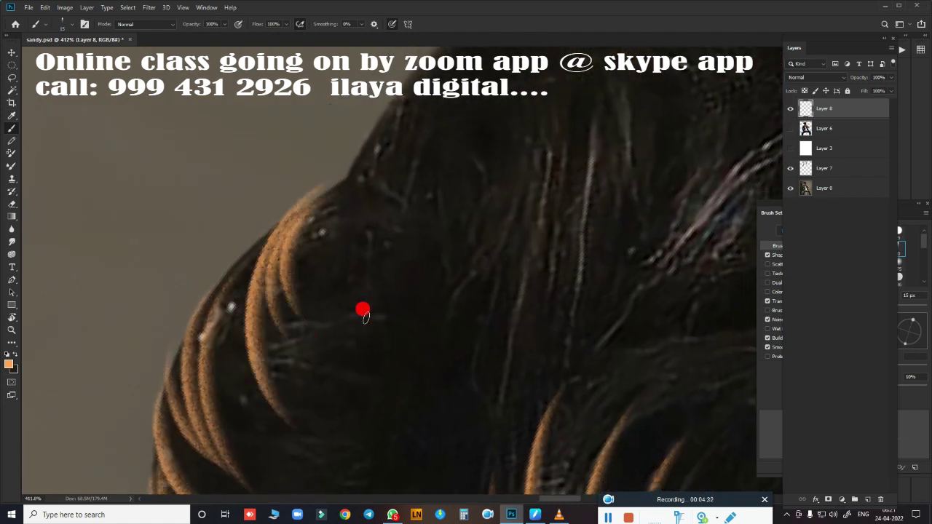
scroll(363, 311, down, 5)
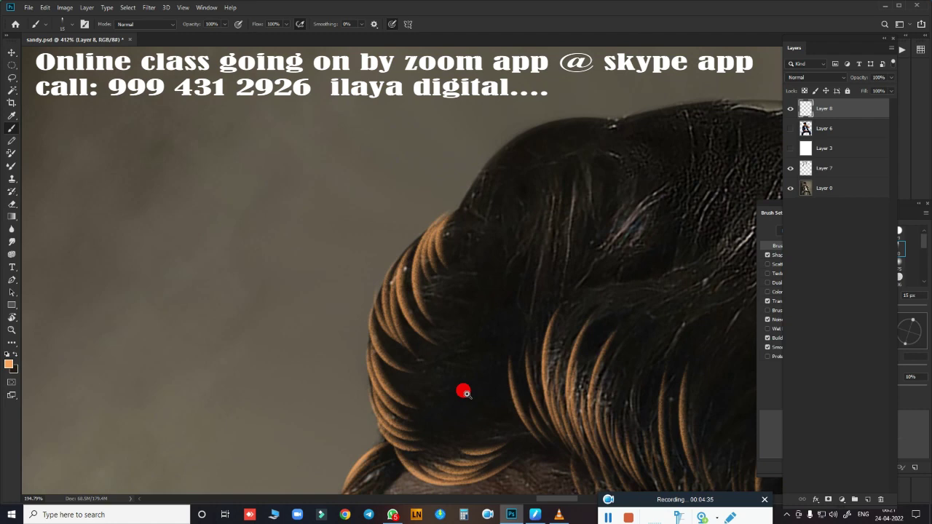
- Rotate the view to follow the hair, then paint orange strands toward the head's right edge
mouse_move(464, 388)
mouse_down()
mouse_move(254, 222)
mouse_move(433, 376)
mouse_up()
key(r)
mouse_move(439, 291)
mouse_down()
mouse_move(492, 466)
mouse_move(590, 389)
mouse_move(374, 358)
mouse_move(514, 339)
mouse_move(428, 384)
mouse_move(437, 198)
mouse_move(615, 277)
mouse_move(553, 393)
mouse_move(510, 343)
mouse_up()
scroll(566, 346, up, 4)
key(b)
drag(262, 142, 516, 269)
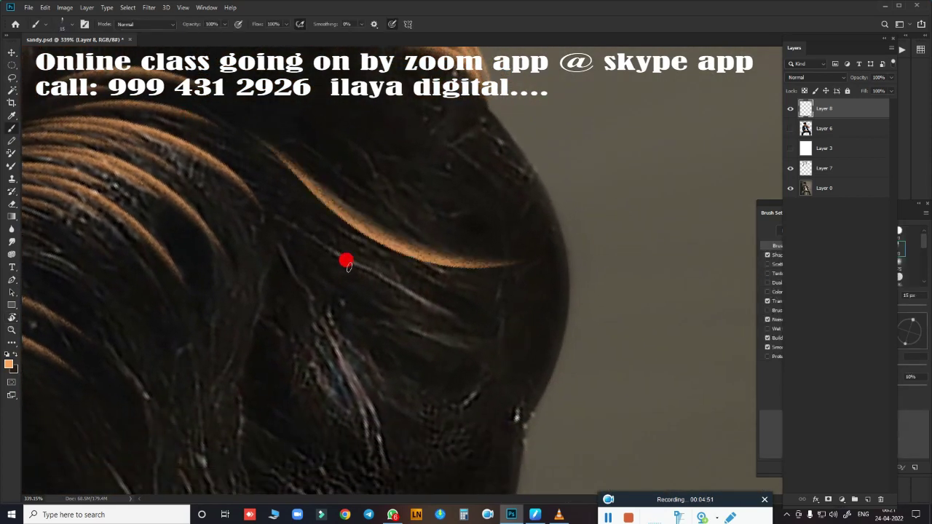
drag(345, 260, 536, 280)
drag(389, 270, 510, 313)
drag(287, 220, 502, 364)
drag(400, 320, 524, 339)
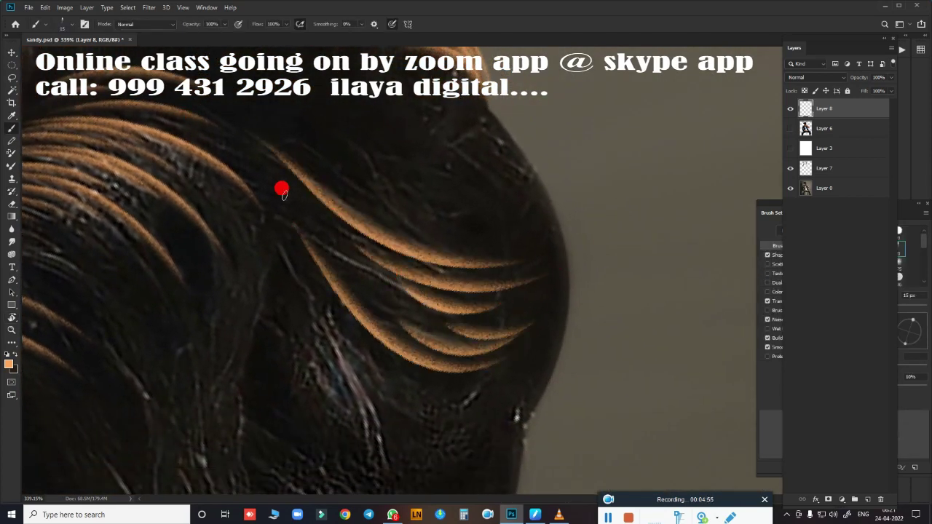
- Add orange strands curving down-right and near the top-right hair edge
scroll(412, 314, up, 3)
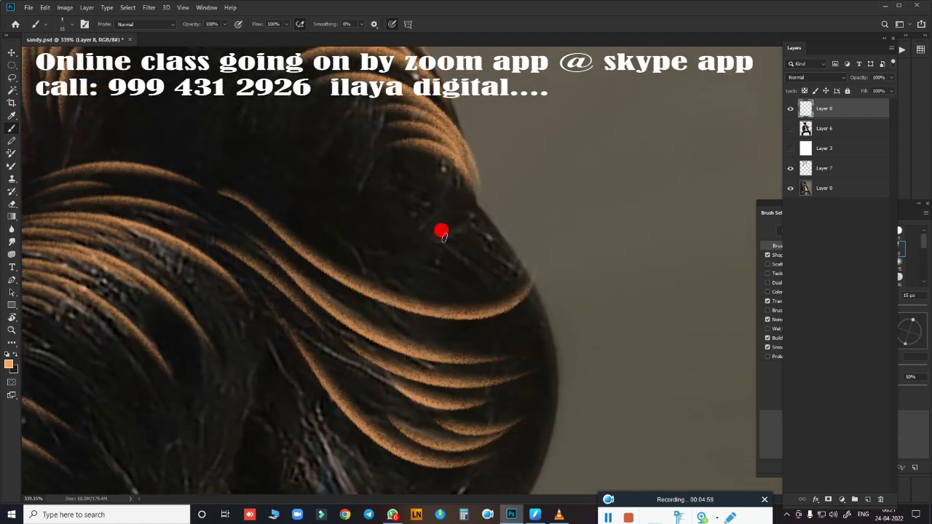
drag(252, 212, 466, 315)
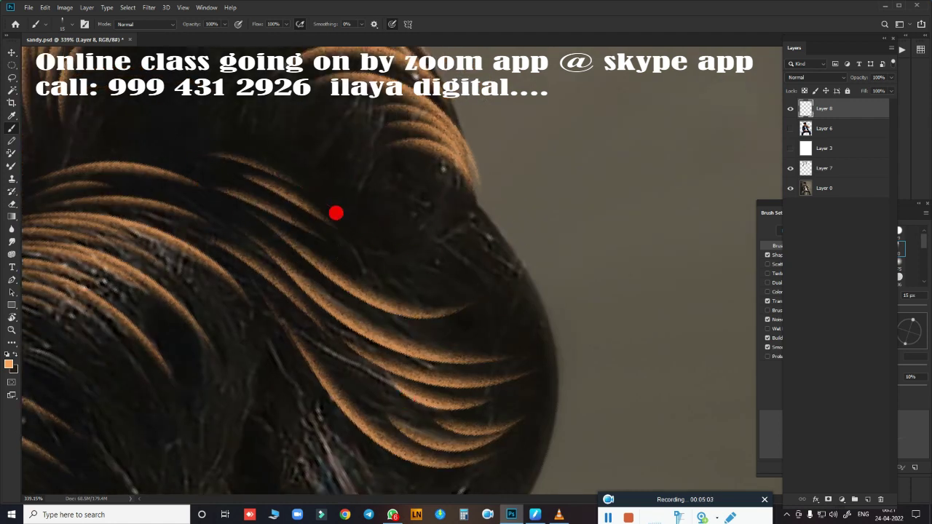
drag(226, 150, 469, 264)
scroll(414, 277, down, 8)
drag(350, 248, 476, 211)
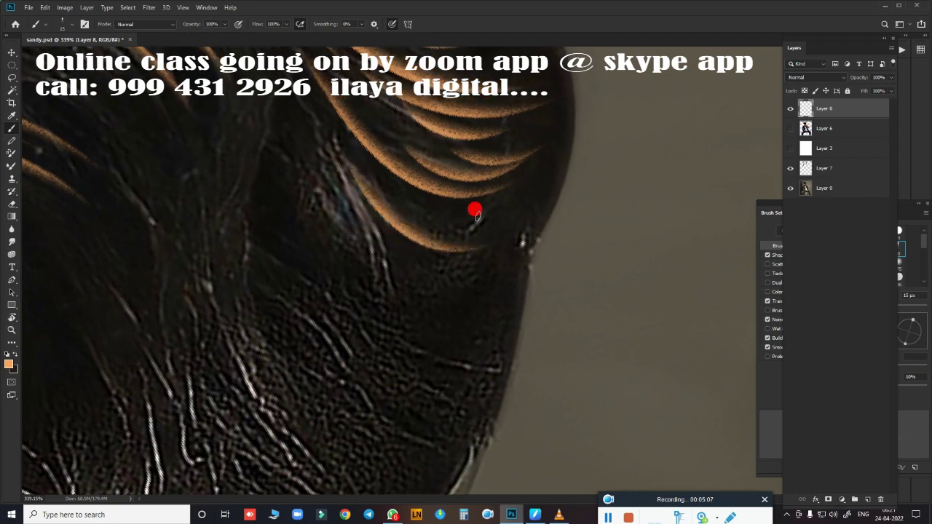
drag(400, 226, 513, 193)
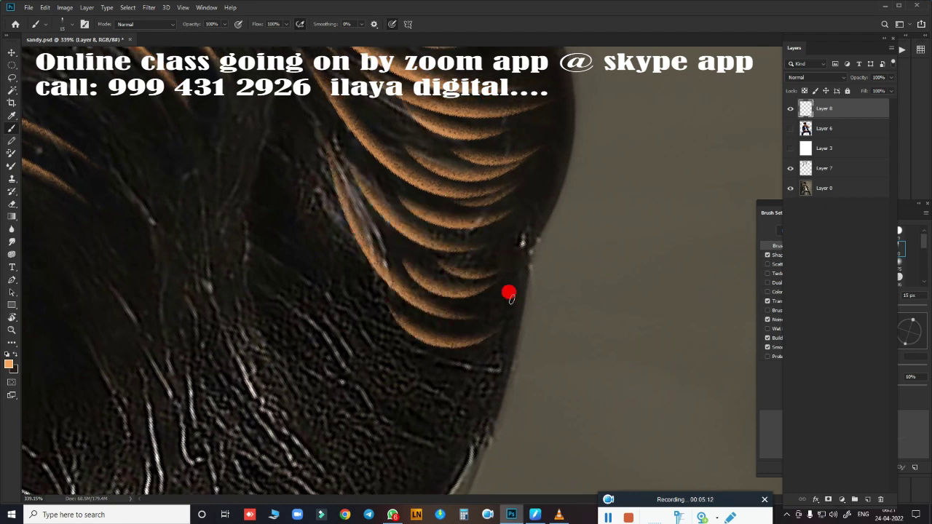
scroll(509, 293, down, 3)
scroll(455, 349, down, 3)
scroll(437, 263, up, 1)
scroll(447, 262, up, 3)
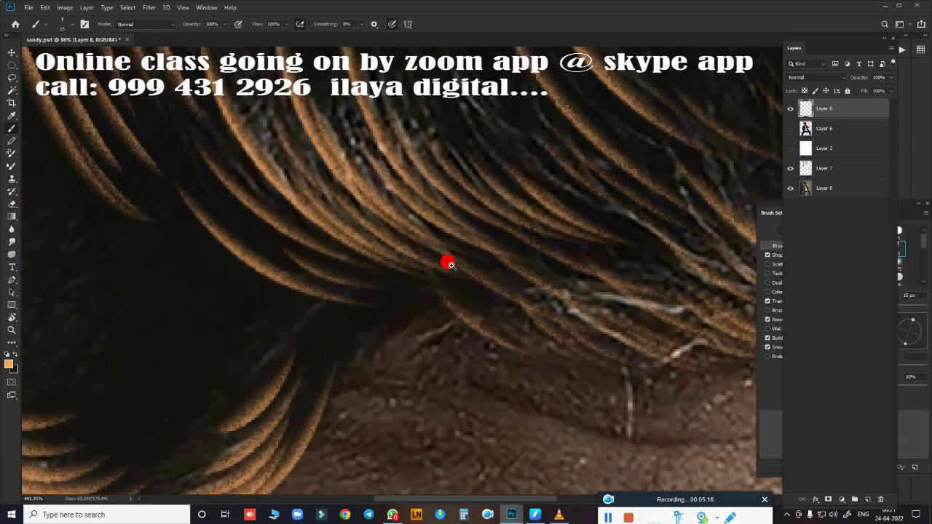
scroll(365, 357, up, 2)
- Fill the dark hair area with several more orange strands
drag(241, 288, 442, 309)
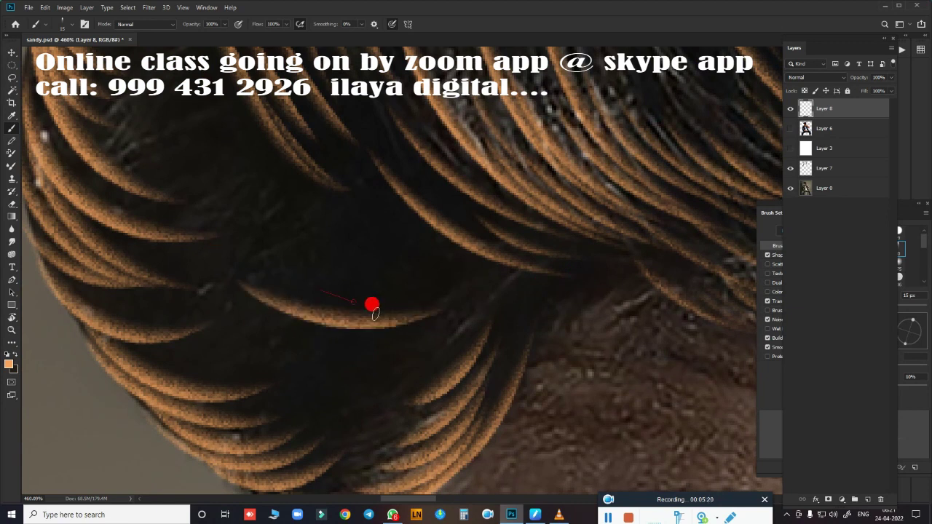
drag(312, 291, 447, 321)
drag(362, 270, 484, 277)
drag(397, 255, 478, 268)
drag(306, 313, 472, 327)
drag(347, 364, 476, 335)
drag(425, 297, 481, 364)
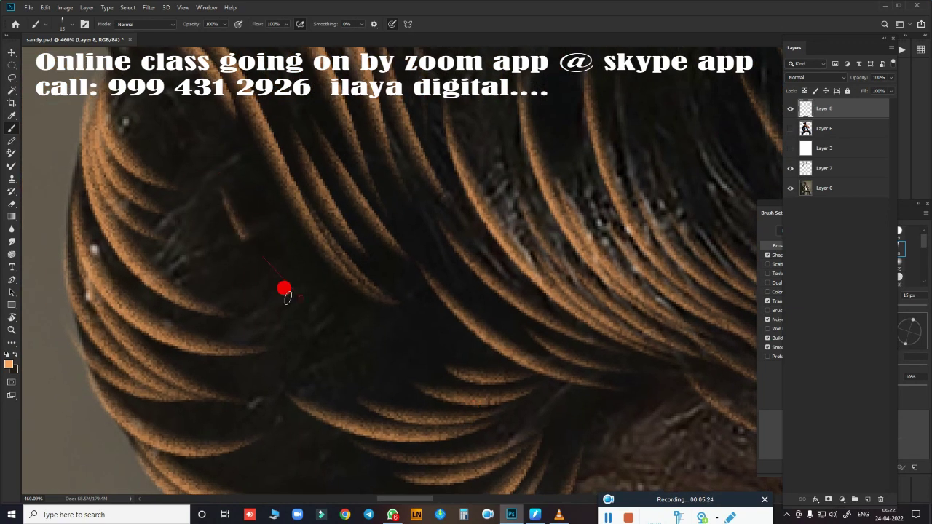
drag(247, 244, 415, 324)
- Pan the view to show the hair's left edge and top curve
drag(291, 343, 447, 388)
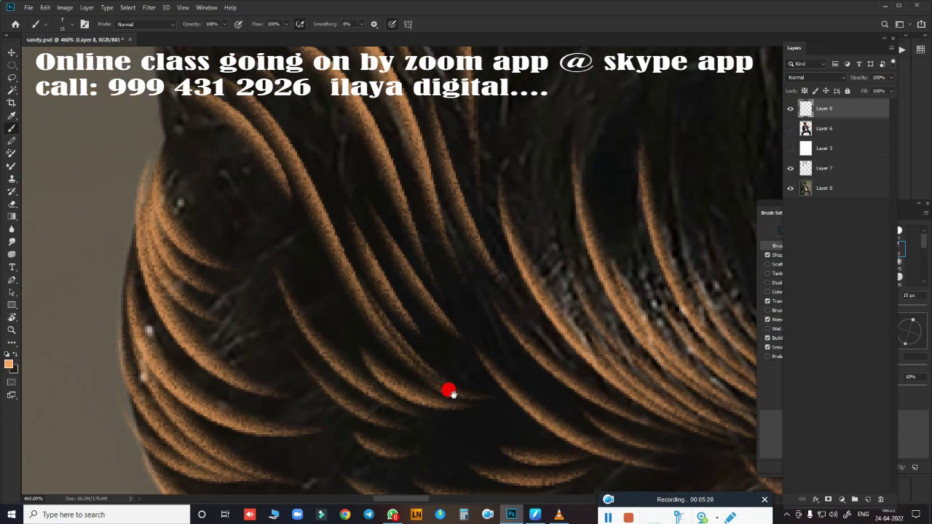
drag(190, 200, 323, 389)
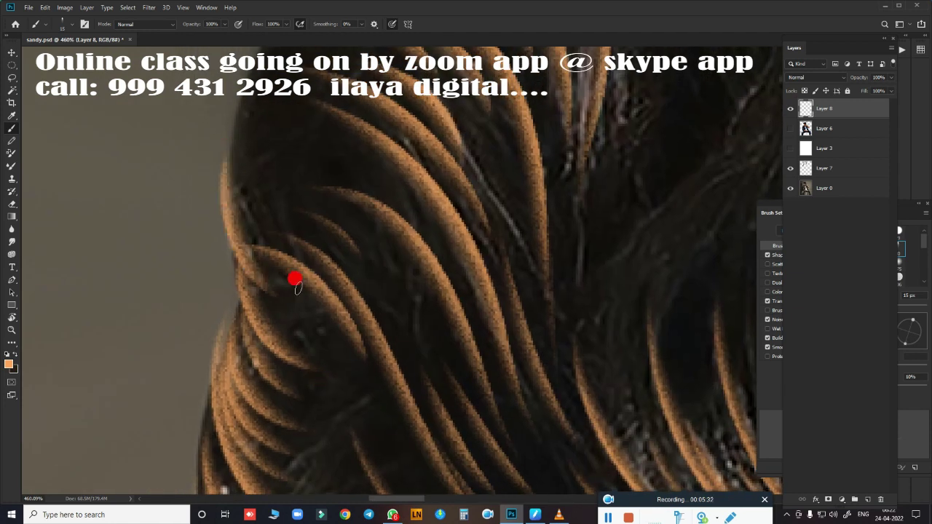
drag(219, 211, 306, 282)
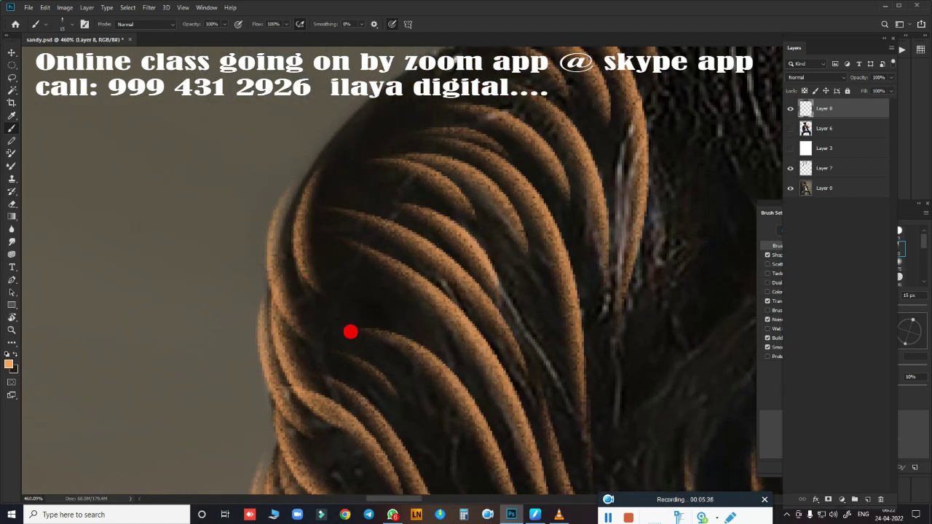
drag(350, 328, 406, 255)
scroll(387, 350, down, 5)
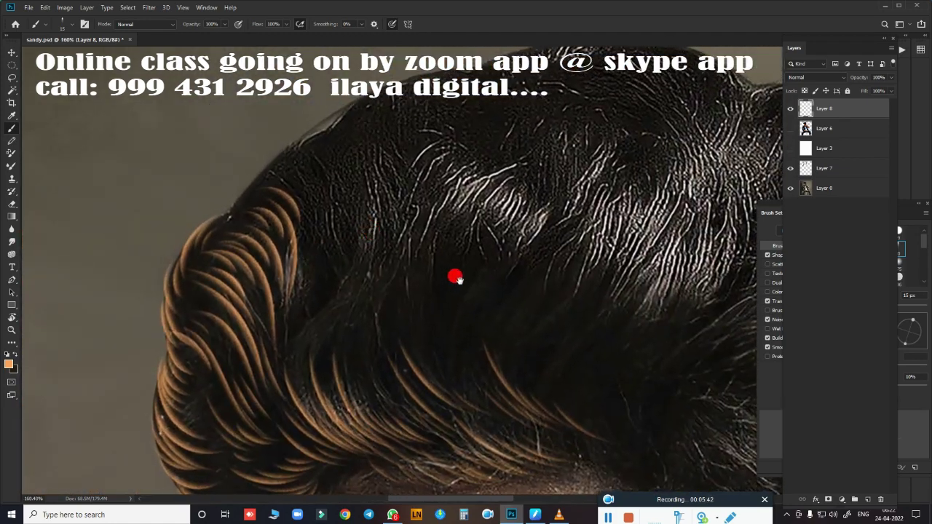
- Rotate the view along the hair curls and paint orange strands curving down-right
drag(456, 284, 345, 306)
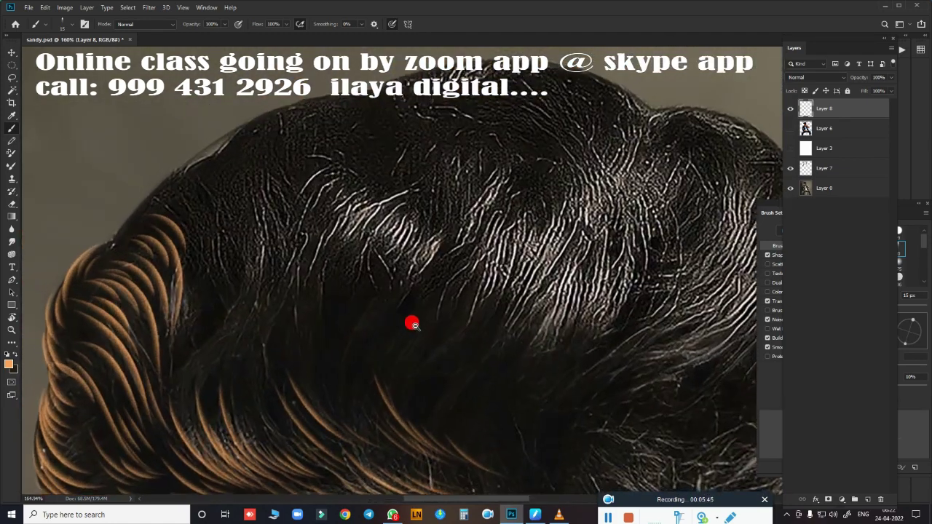
key(r)
drag(327, 339, 435, 177)
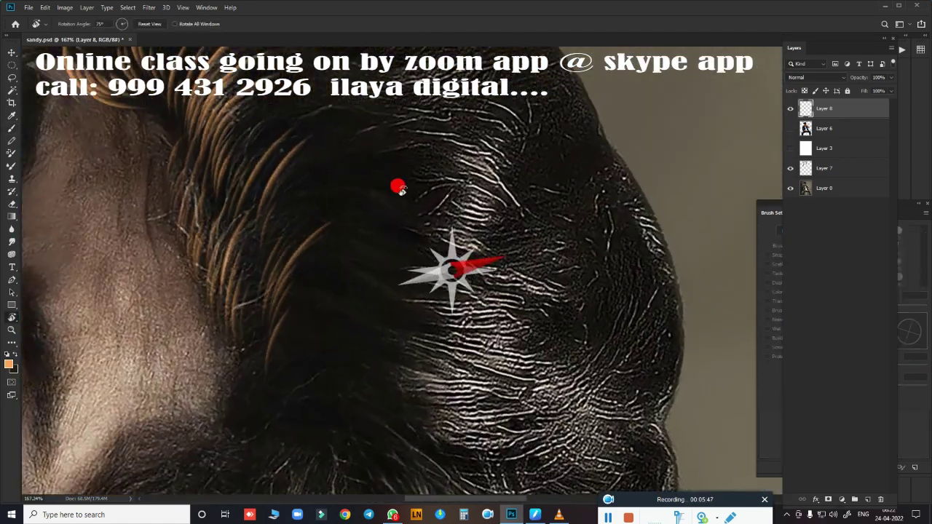
scroll(332, 401, up, 3)
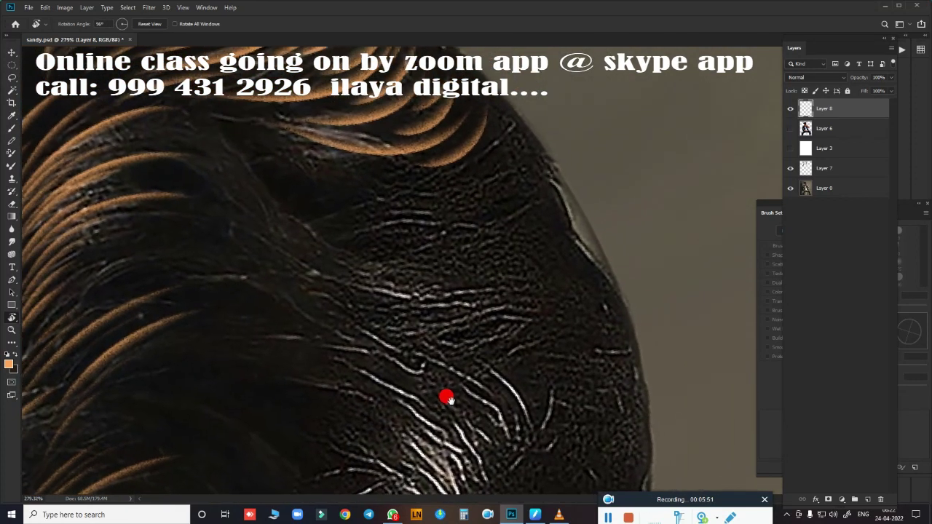
key(b)
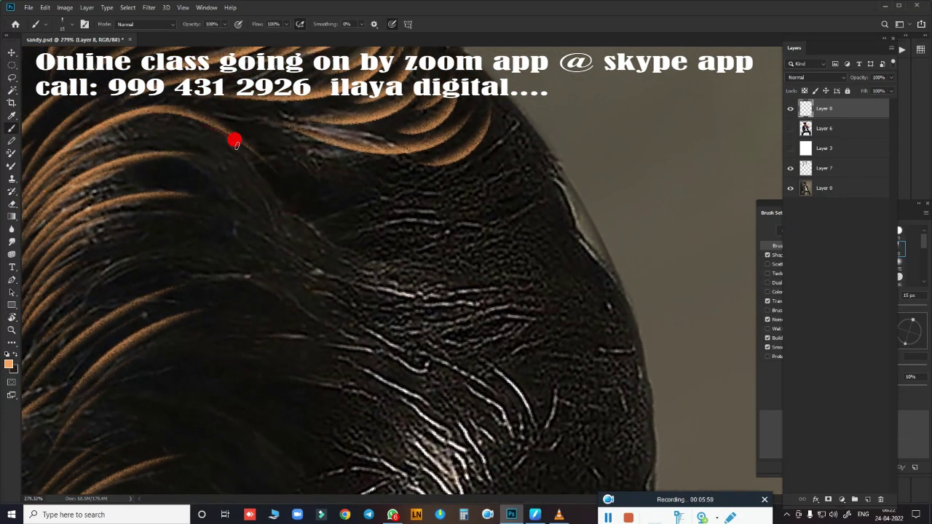
mouse_move(234, 142)
mouse_down()
mouse_move(369, 245)
mouse_move(516, 263)
mouse_up()
mouse_move(286, 248)
mouse_down()
mouse_move(354, 281)
mouse_move(518, 308)
mouse_up()
drag(234, 137, 356, 236)
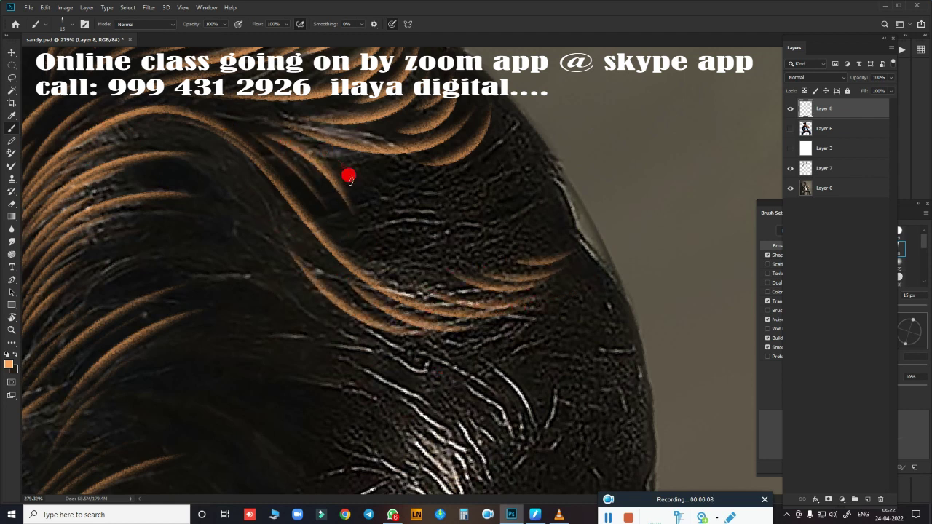
drag(349, 176, 530, 190)
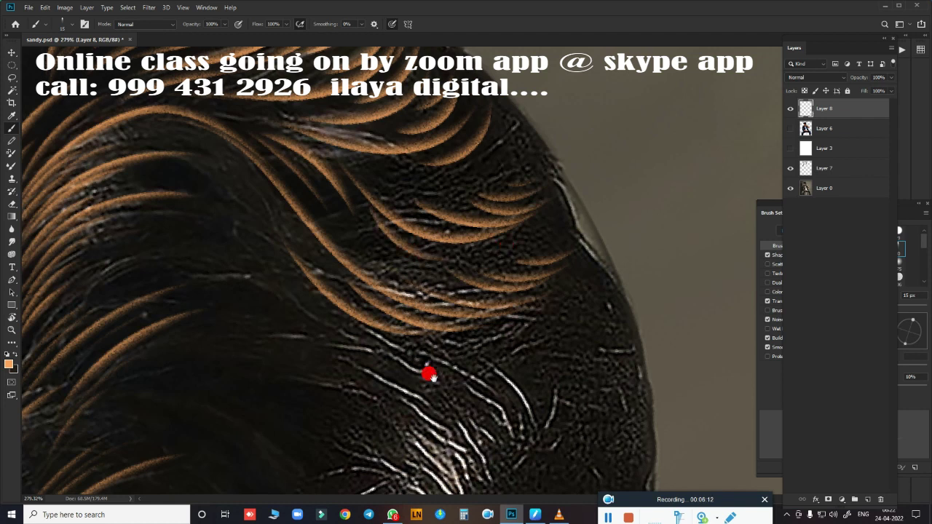
- Add short orange strands and a long strand sweeping up then right along the hair's curve
drag(430, 375, 468, 233)
drag(352, 207, 510, 237)
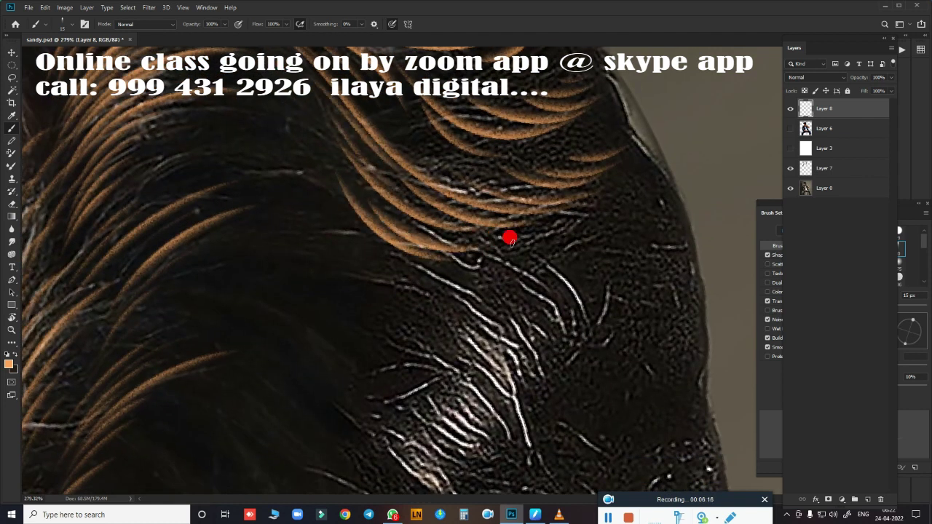
drag(384, 281, 638, 437)
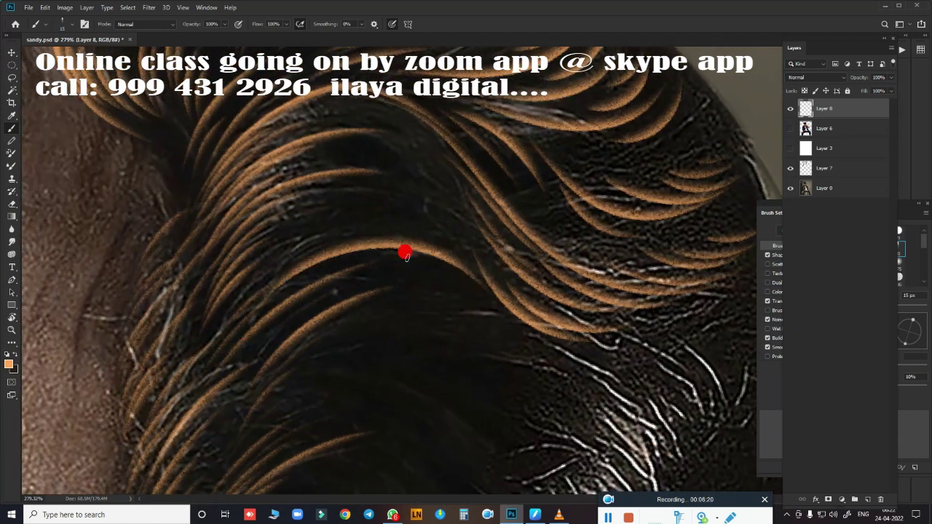
scroll(437, 357, up, 3)
mouse_move(144, 440)
mouse_down()
mouse_move(313, 281)
mouse_move(489, 339)
mouse_move(506, 329)
mouse_up()
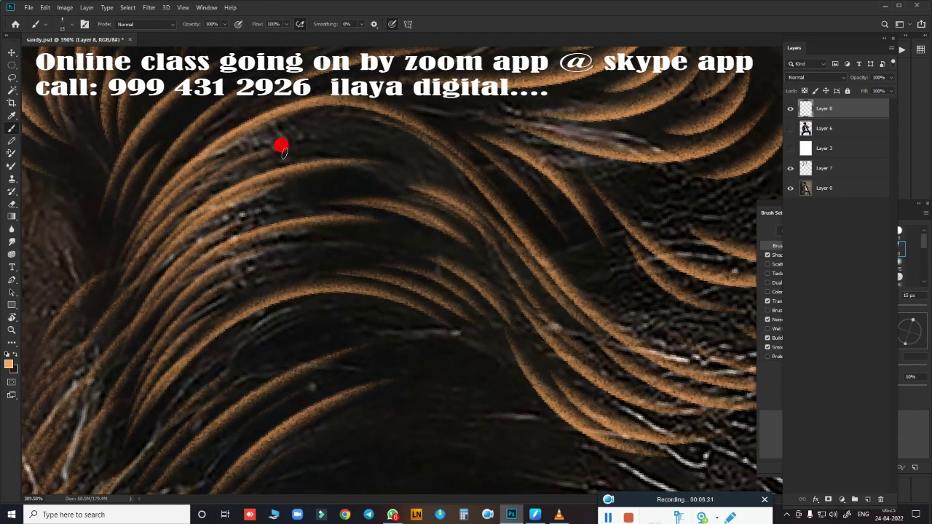
drag(281, 146, 452, 196)
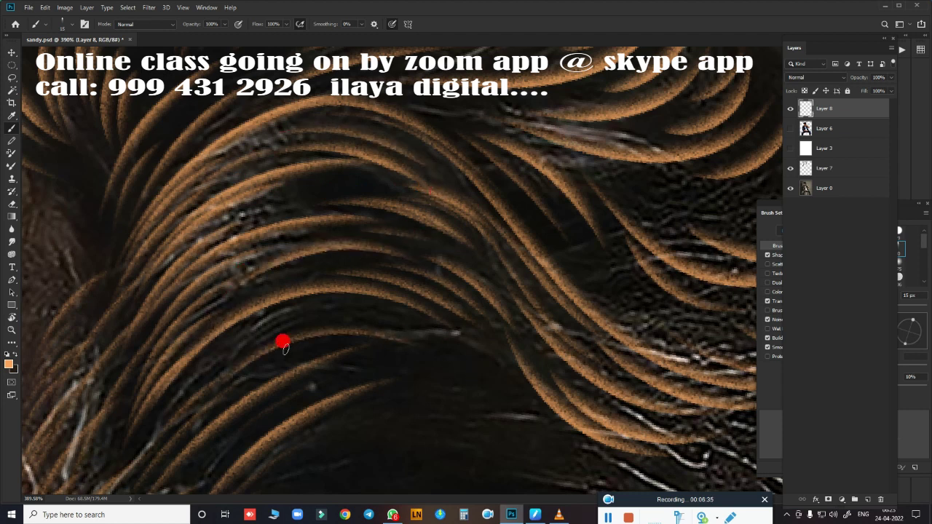
- Paint orange strands across another dark patch, then zoom out to the whole hair dome
drag(501, 383, 297, 253)
mouse_move(208, 259)
mouse_down()
mouse_move(360, 256)
mouse_move(551, 330)
mouse_up()
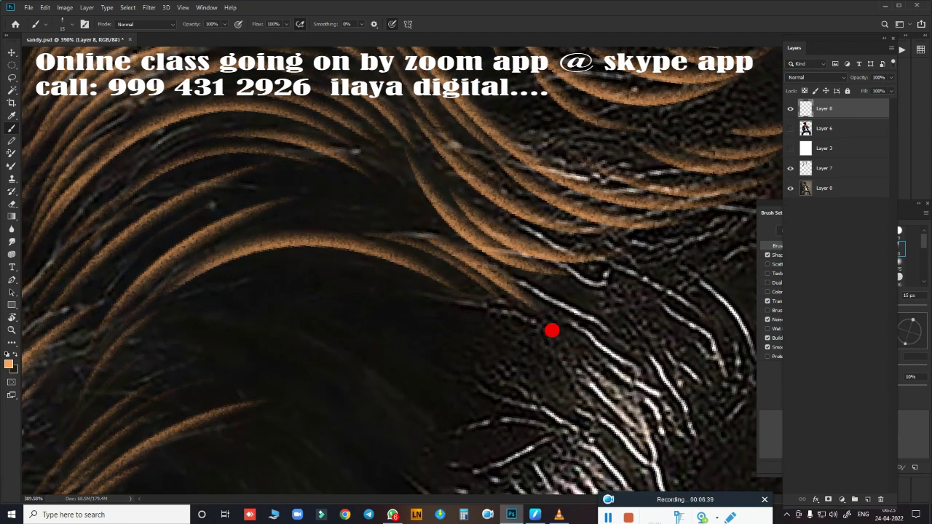
drag(241, 249, 376, 229)
drag(499, 312, 446, 315)
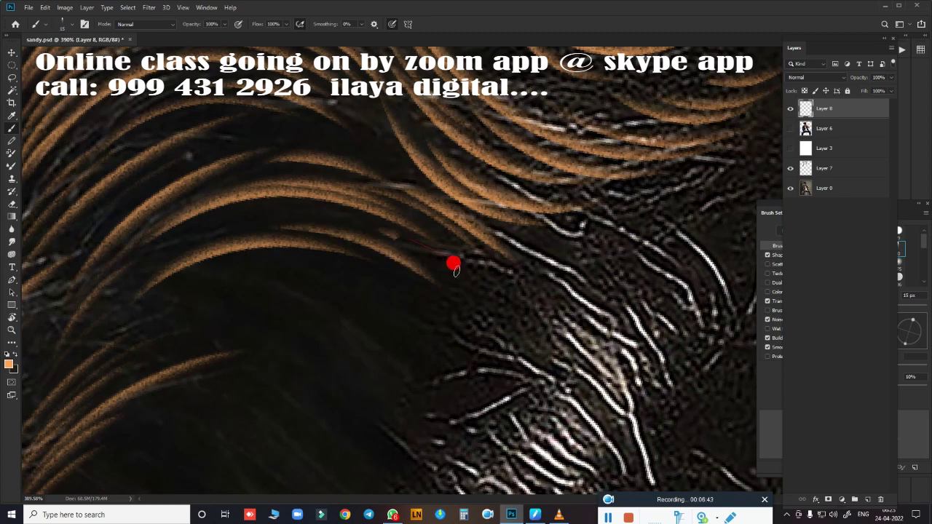
scroll(515, 370, down, 5)
scroll(481, 366, down, 3)
drag(481, 365, 332, 327)
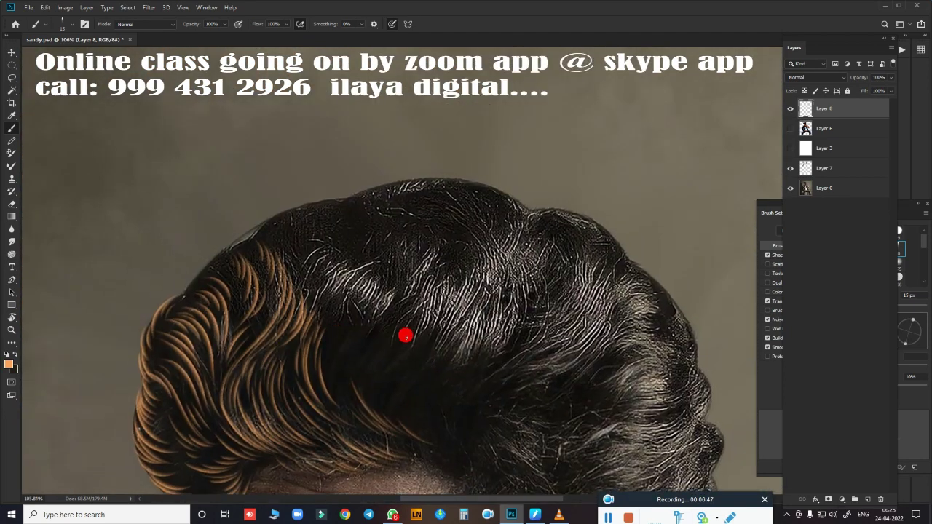
- Zoom in on the face and paint curved orange strands across the fringe, redoing one too-long stroke
drag(411, 360, 366, 254)
drag(408, 415, 403, 314)
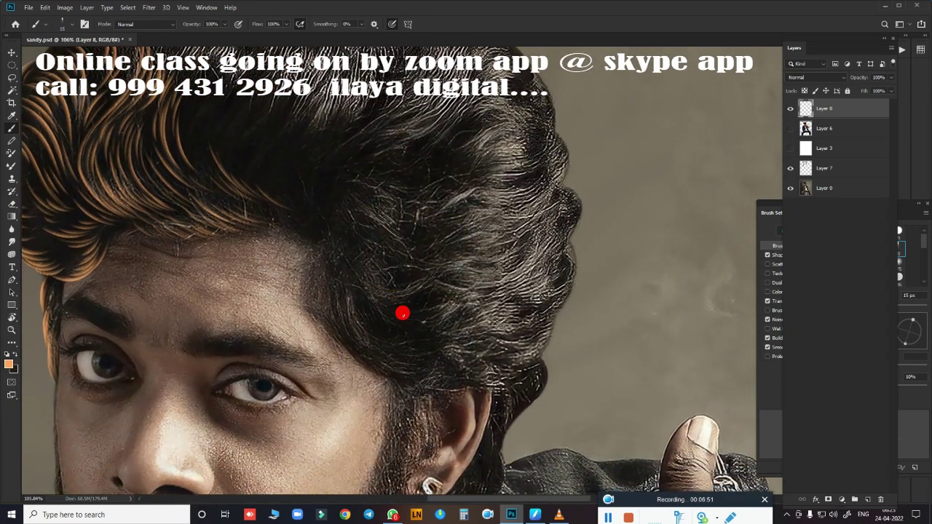
scroll(408, 327, up, 1)
scroll(423, 317, up, 2)
scroll(444, 364, up, 1)
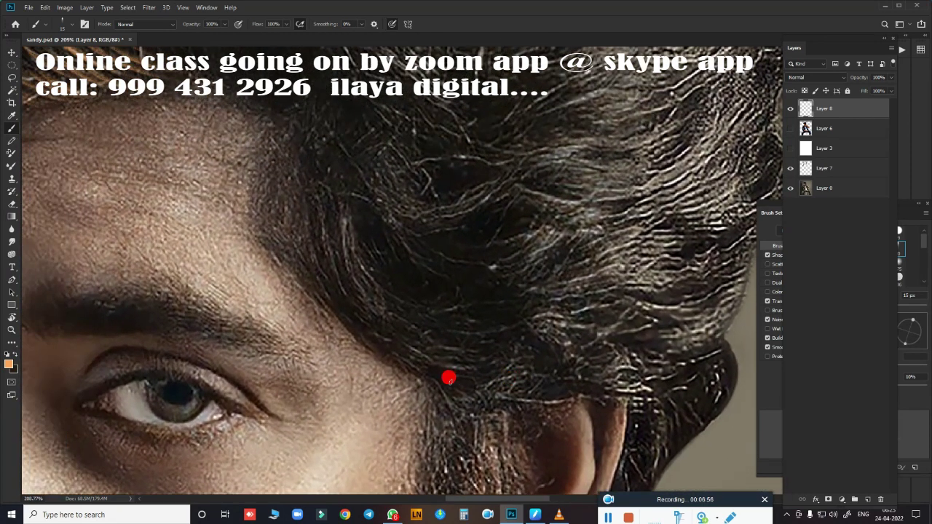
scroll(449, 349, up, 1)
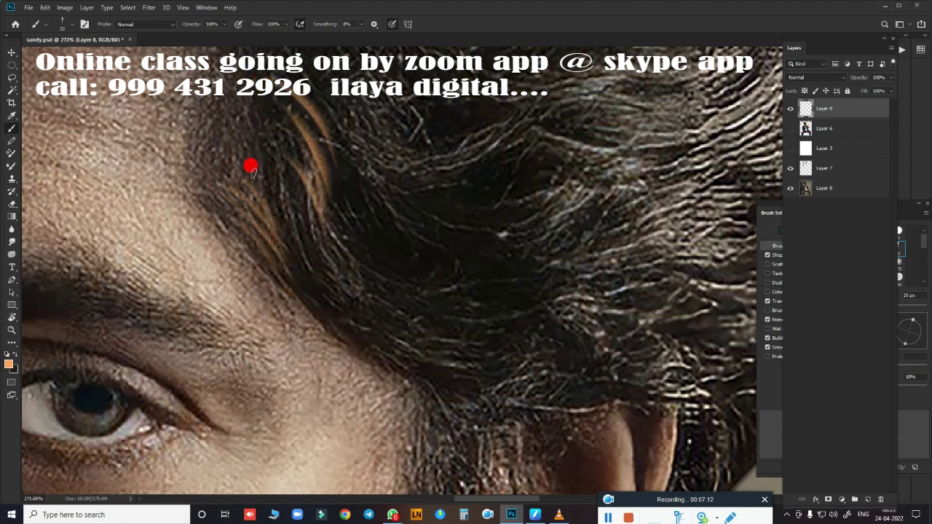
drag(306, 146, 501, 382)
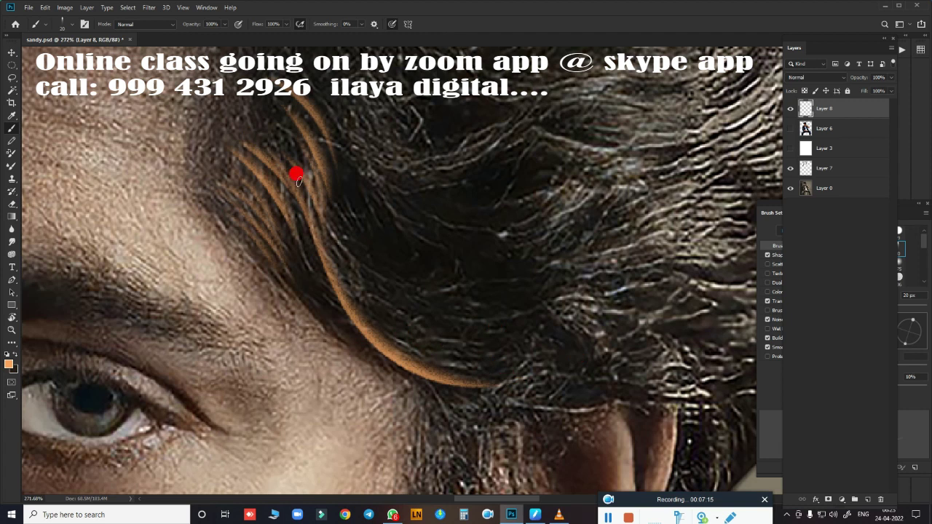
key(ctrl+z)
mouse_move(283, 169)
mouse_down()
mouse_move(557, 312)
mouse_move(557, 299)
mouse_up()
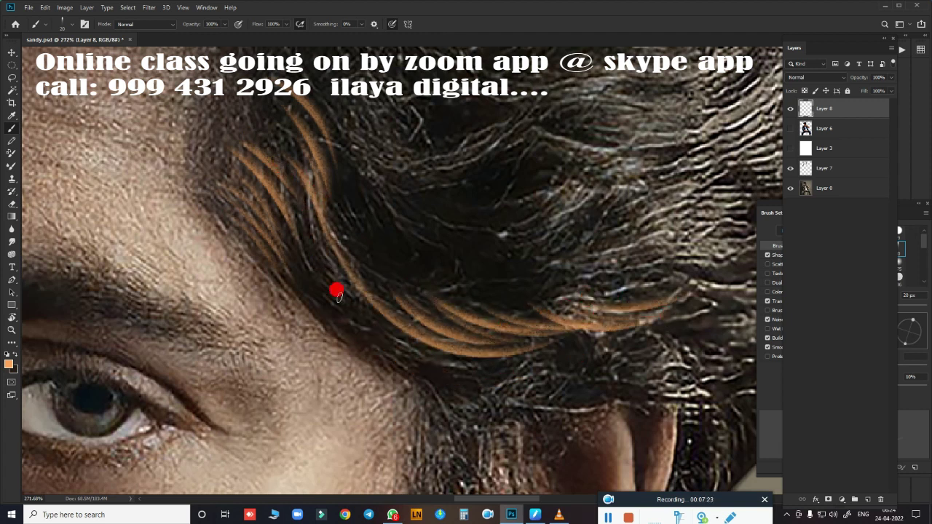
drag(337, 291, 498, 357)
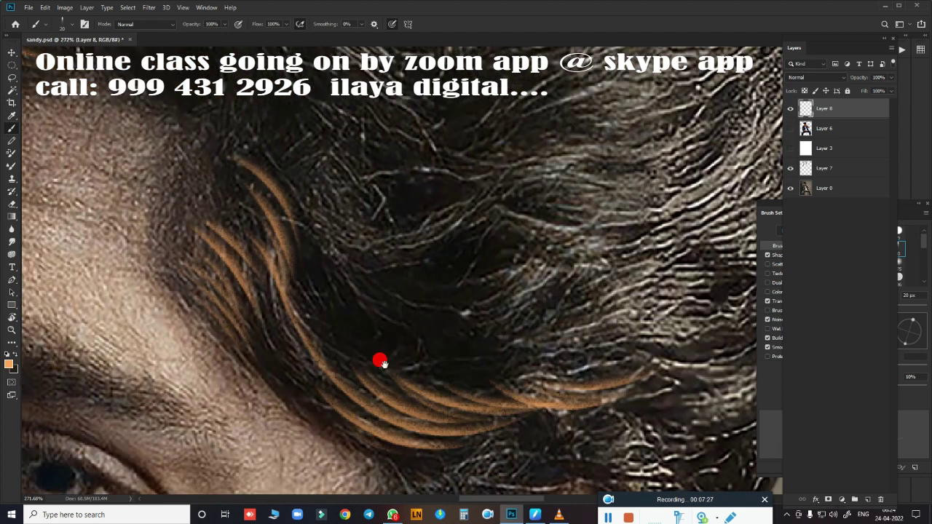
- Paint more orange strands along the hair curls, curving toward the ear
scroll(378, 360, up, 3)
drag(211, 213, 477, 286)
drag(509, 248, 461, 263)
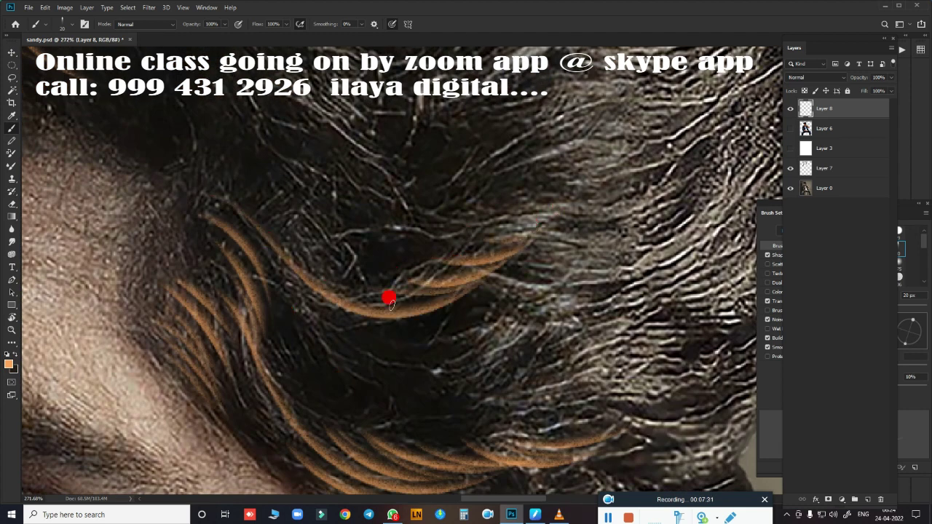
drag(257, 243, 385, 348)
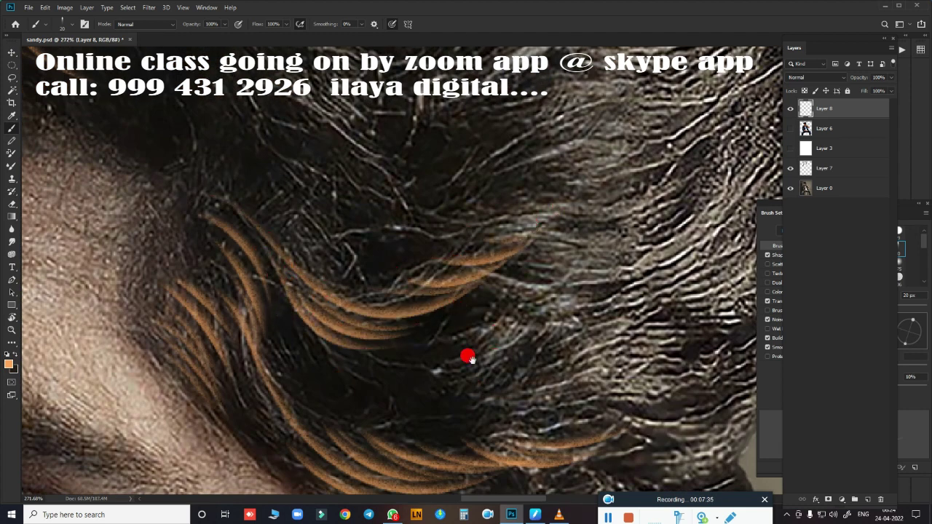
scroll(468, 356, down, 3)
drag(509, 270, 401, 261)
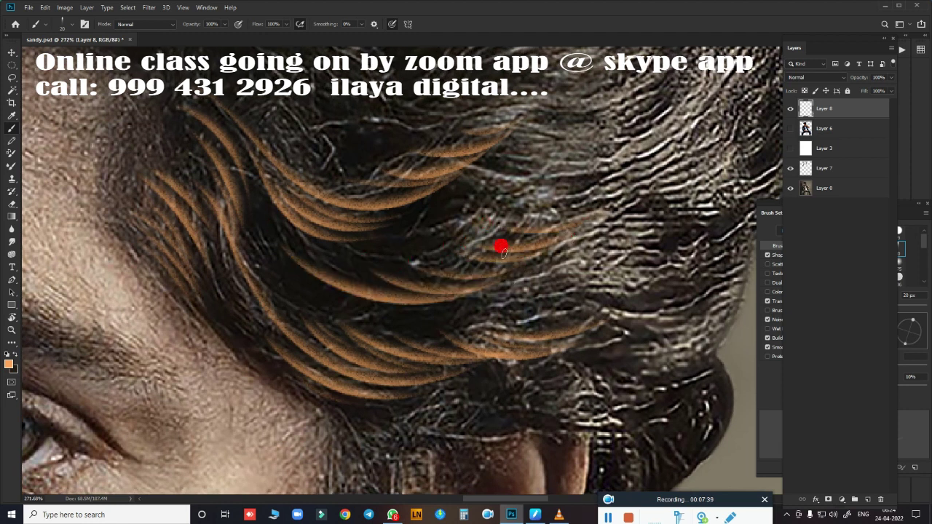
scroll(428, 323, down, 5)
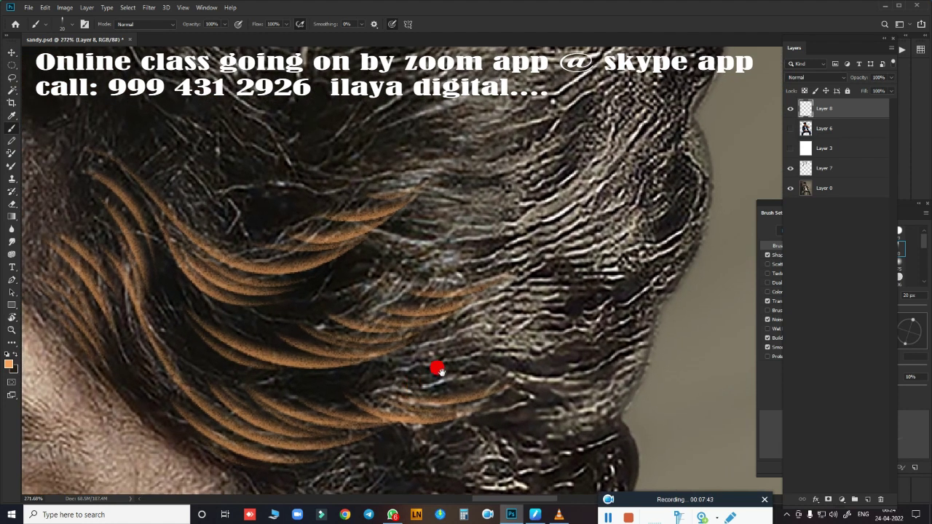
mouse_move(295, 268)
mouse_down()
mouse_move(394, 261)
mouse_move(493, 236)
mouse_up()
- Scroll and zoom the view around the painted hair
scroll(162, 175, left, 3)
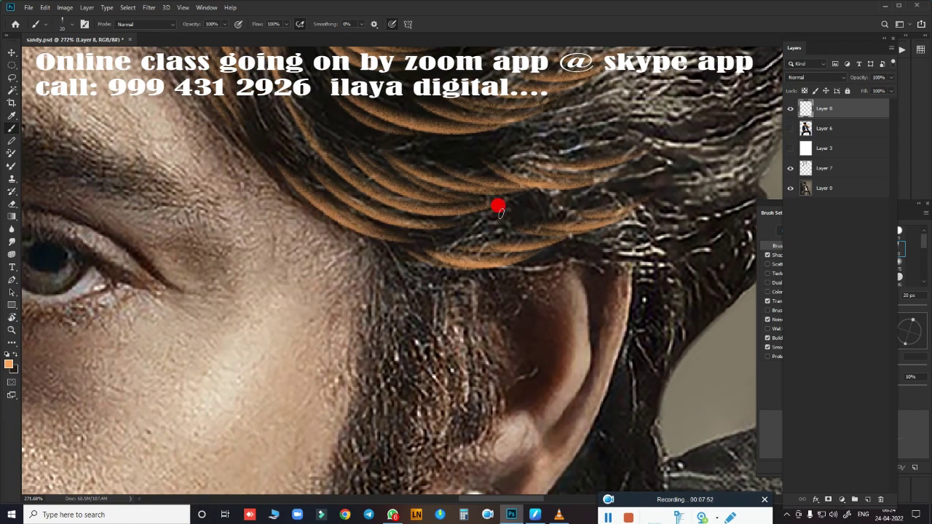
scroll(331, 291, up, 2)
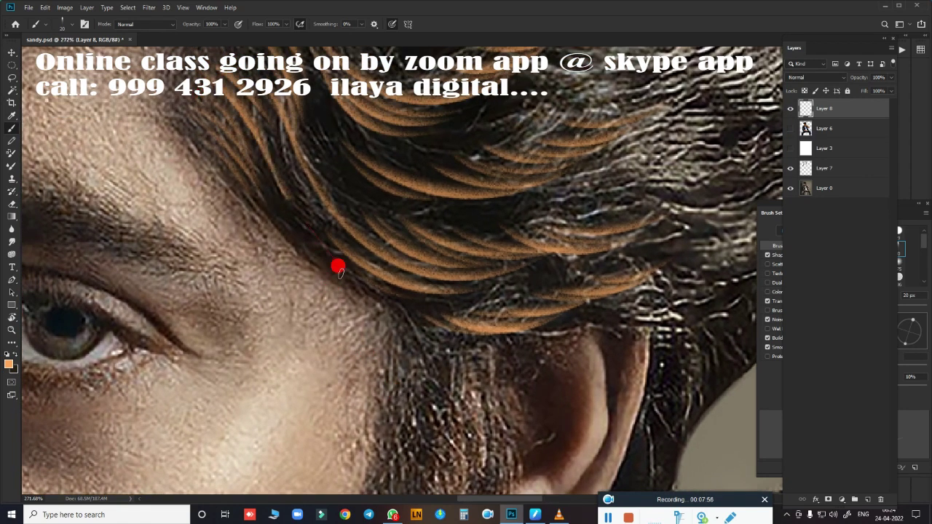
scroll(433, 306, down, 3)
scroll(495, 312, down, 2)
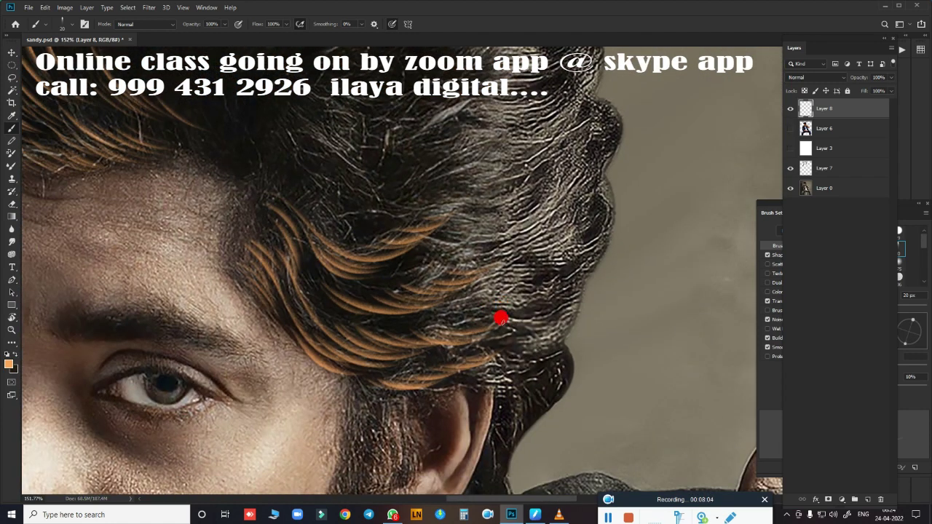
scroll(479, 342, down, 3)
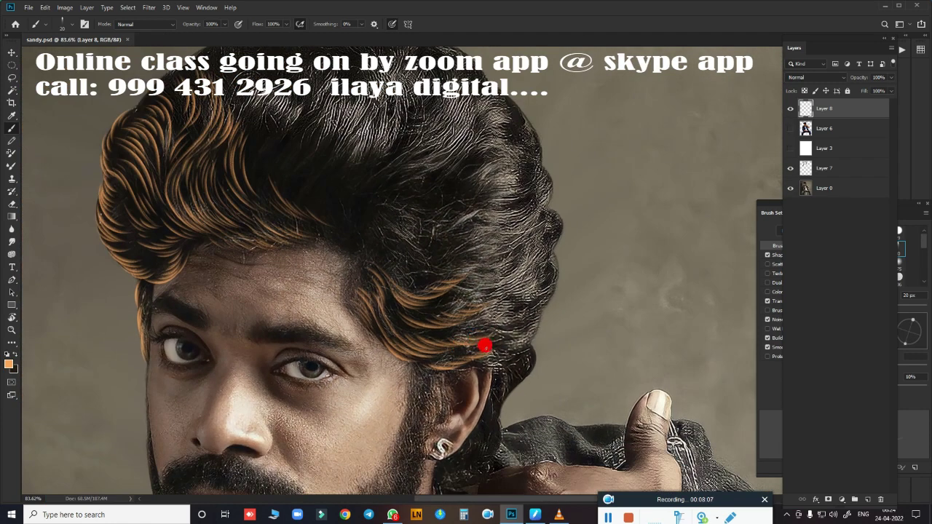
- Make Layer 6 visible again and rotate the view about 58°, zoomed onto the hair's lower edge
click(790, 129)
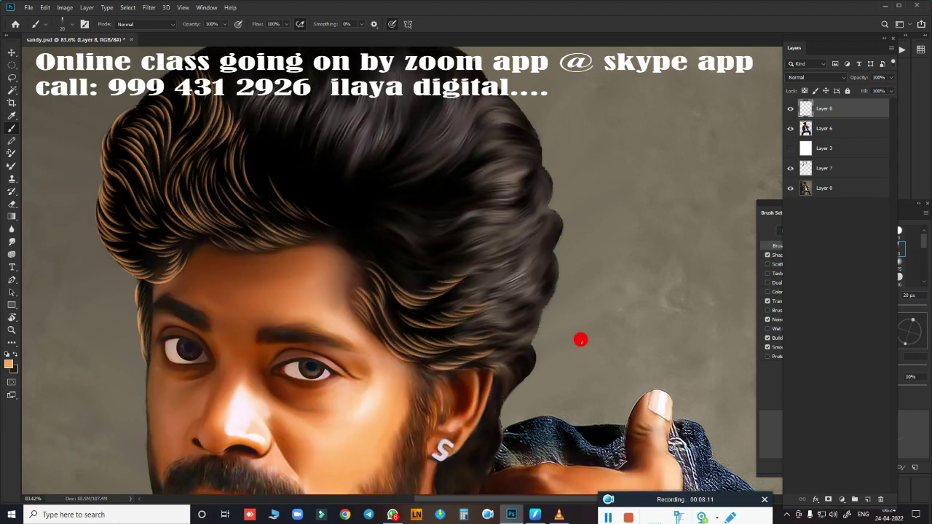
key(r)
drag(587, 333, 455, 378)
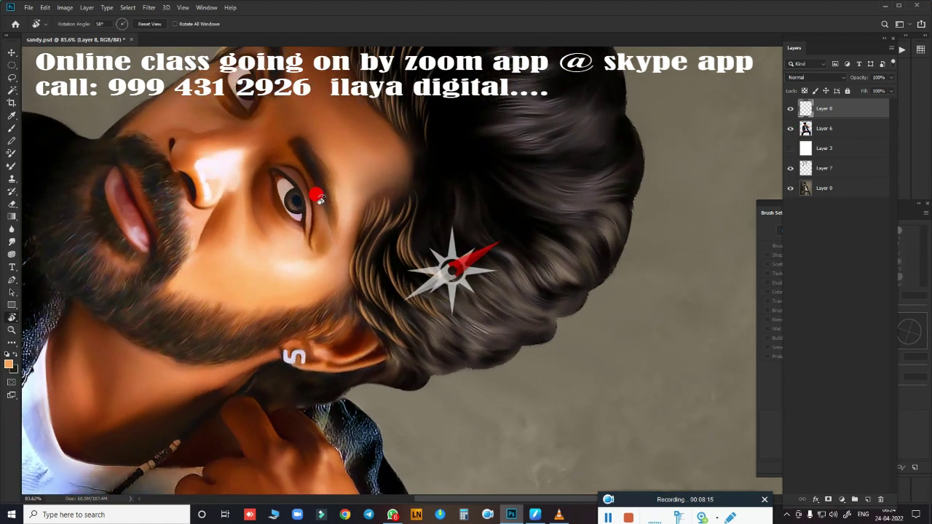
scroll(455, 379, up, 2)
scroll(472, 374, up, 2)
scroll(505, 360, up, 2)
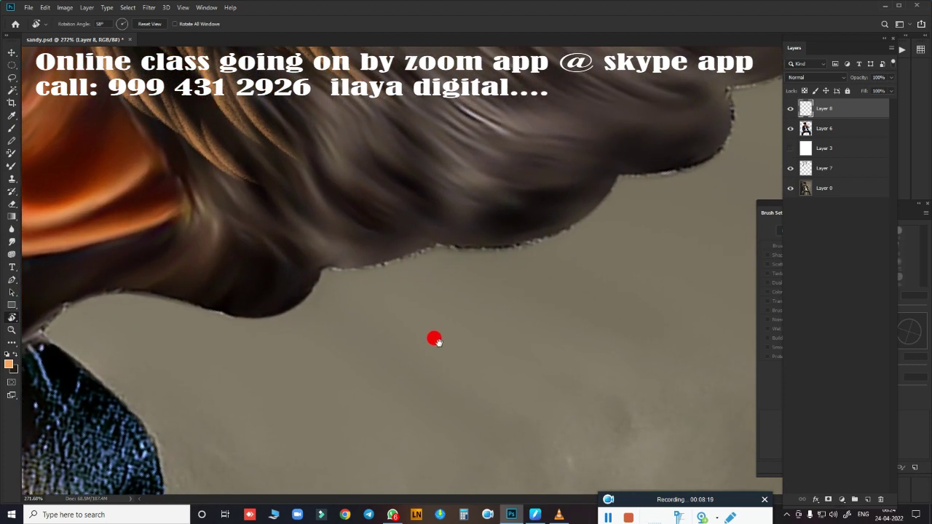
scroll(433, 337, up, 1)
scroll(452, 336, up, 1)
drag(452, 336, 477, 386)
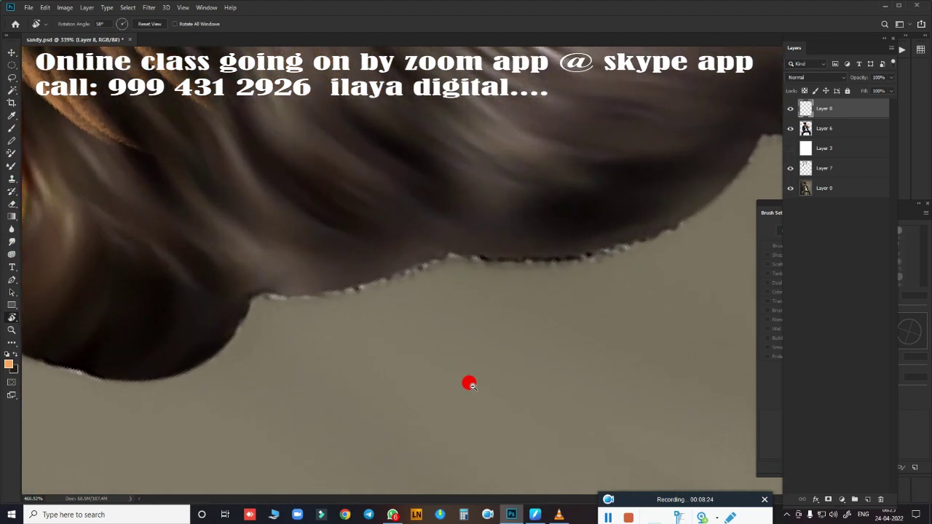
scroll(471, 383, up, 2)
key(b)
- Paint orange strands along the lower hair edge, undoing misplaced strokes
drag(470, 402, 487, 410)
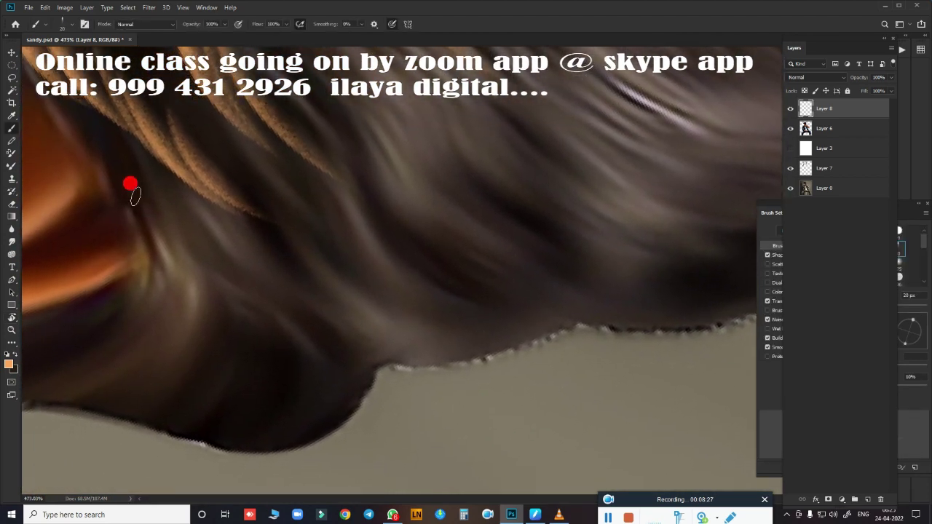
drag(320, 312, 495, 375)
key(ctrl+z)
mouse_move(481, 341)
mouse_down()
mouse_move(337, 305)
mouse_move(527, 318)
mouse_move(328, 340)
mouse_move(355, 409)
mouse_move(345, 408)
mouse_up()
key(ctrl+z)
mouse_move(450, 348)
mouse_down()
mouse_move(255, 357)
mouse_move(402, 382)
mouse_up()
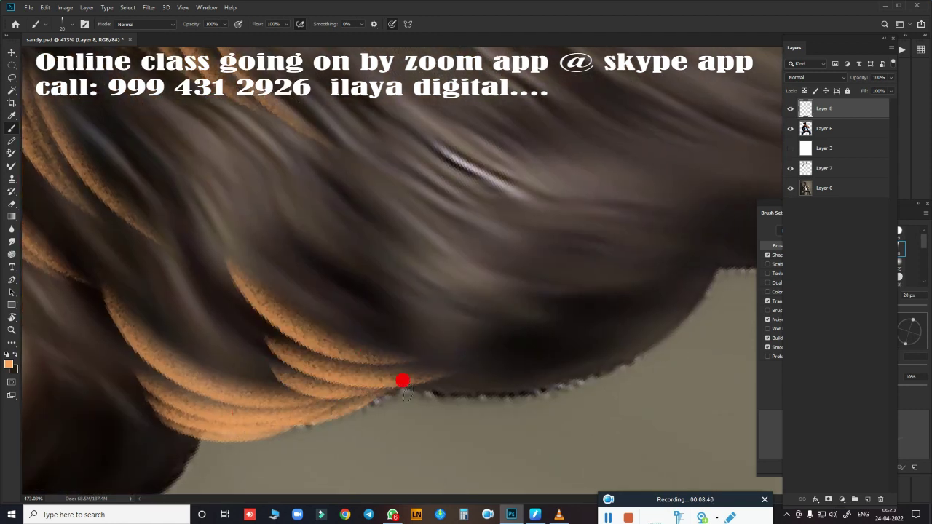
mouse_move(461, 387)
mouse_down()
mouse_move(150, 249)
mouse_move(485, 298)
mouse_move(506, 285)
mouse_move(348, 366)
mouse_move(187, 398)
mouse_move(392, 413)
mouse_move(289, 450)
mouse_up()
- Add more orange strands along the lower hair, discarding one curved edge strand
mouse_move(354, 354)
mouse_down()
mouse_move(260, 385)
mouse_move(450, 336)
mouse_up()
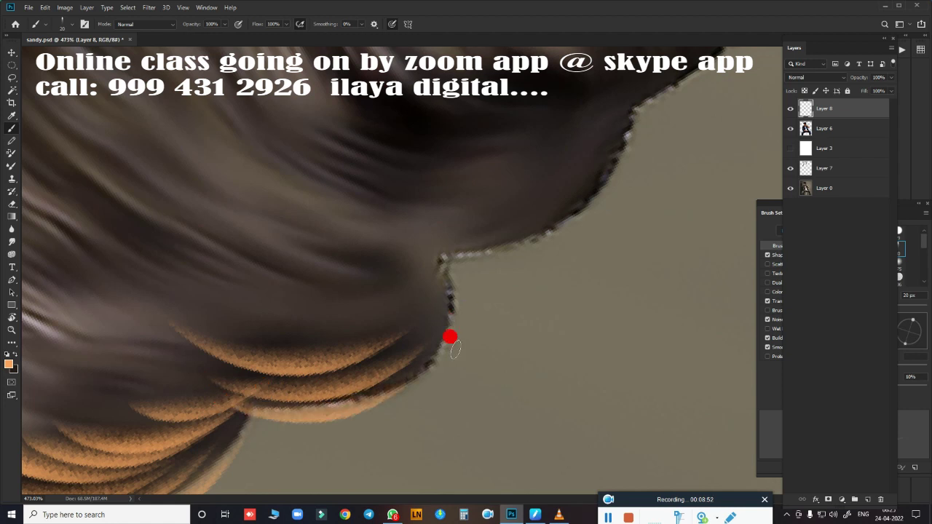
mouse_move(422, 235)
mouse_down()
mouse_move(435, 351)
mouse_move(189, 249)
mouse_move(323, 302)
mouse_move(295, 357)
mouse_up()
key(ctrl+z)
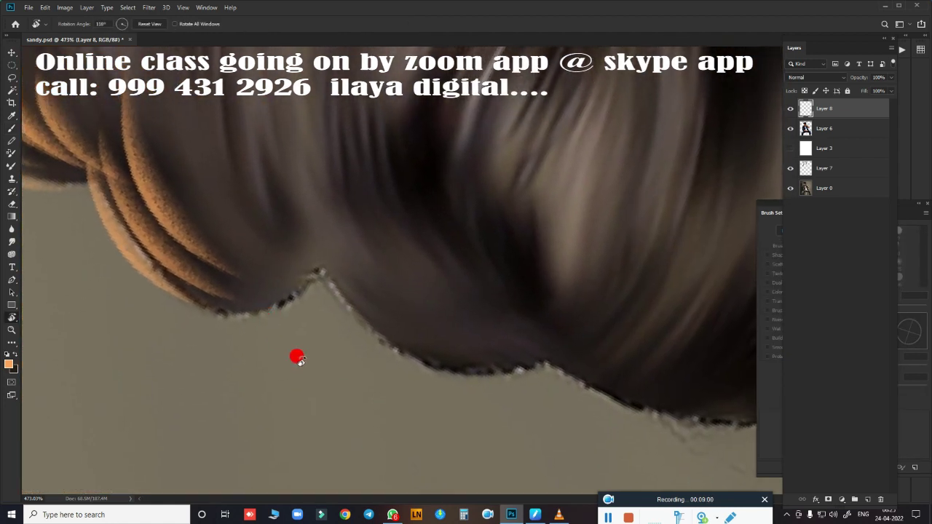
key(ctrl+shift+z)
key(ctrl+z)
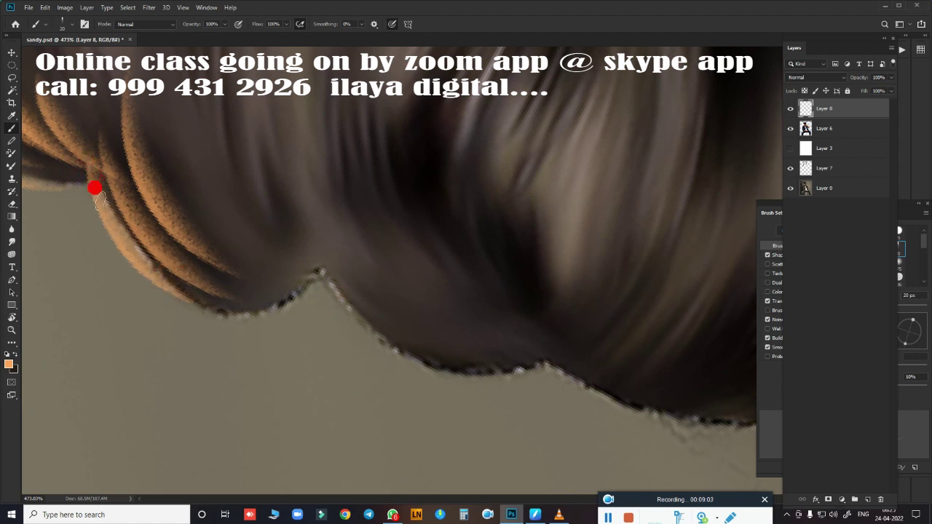
mouse_move(95, 187)
mouse_down()
mouse_move(325, 256)
mouse_move(291, 258)
mouse_move(225, 172)
mouse_move(458, 258)
mouse_move(241, 243)
mouse_move(270, 231)
mouse_move(150, 293)
mouse_move(277, 280)
mouse_move(517, 202)
mouse_move(199, 393)
mouse_move(280, 289)
mouse_move(511, 156)
mouse_move(647, 316)
mouse_up()
- Bring the ear, neck and blue clothing into view
scroll(505, 305, down, 5)
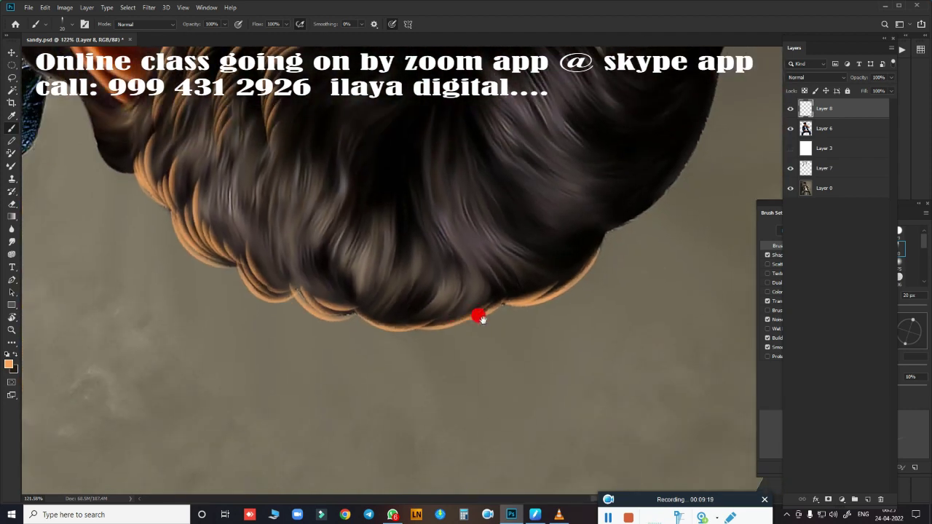
scroll(512, 339, up, 3)
scroll(509, 331, down, 5)
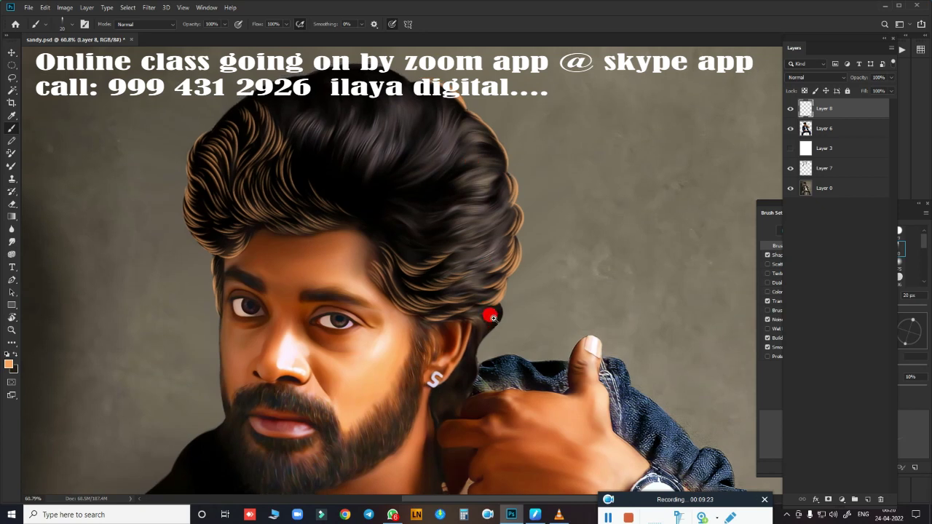
scroll(493, 316, up, 5)
mouse_move(566, 324)
mouse_down()
mouse_move(544, 206)
mouse_move(524, 183)
mouse_up()
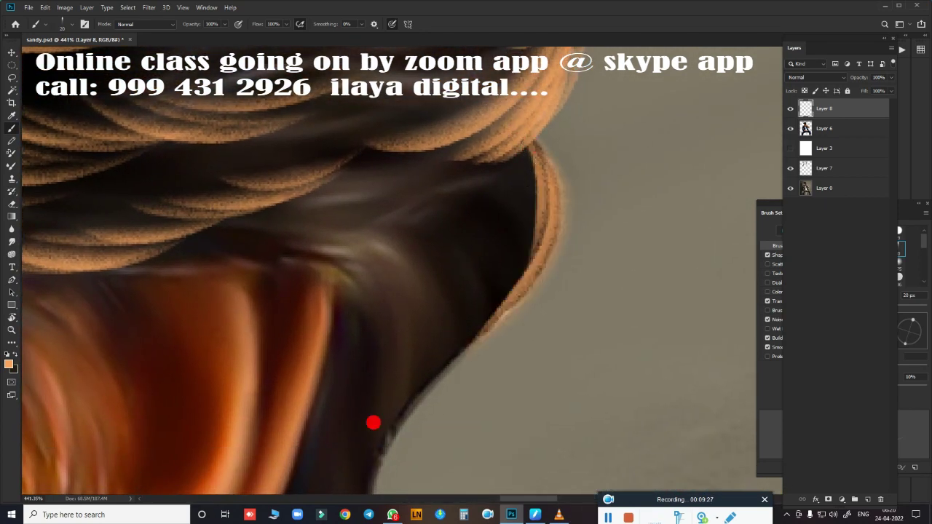
mouse_move(372, 422)
mouse_down()
mouse_move(605, 107)
mouse_move(446, 364)
mouse_up()
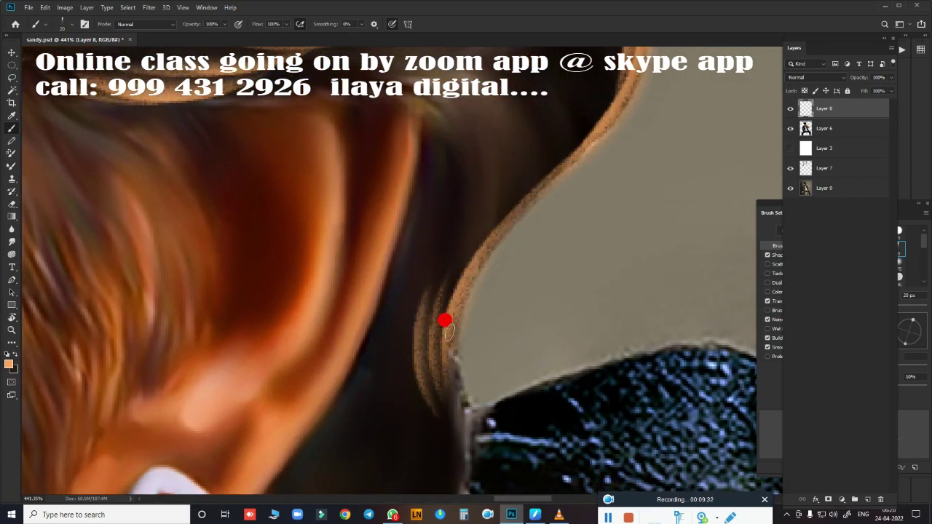
scroll(439, 318, down, 1)
scroll(451, 291, down, 1)
scroll(457, 266, down, 2)
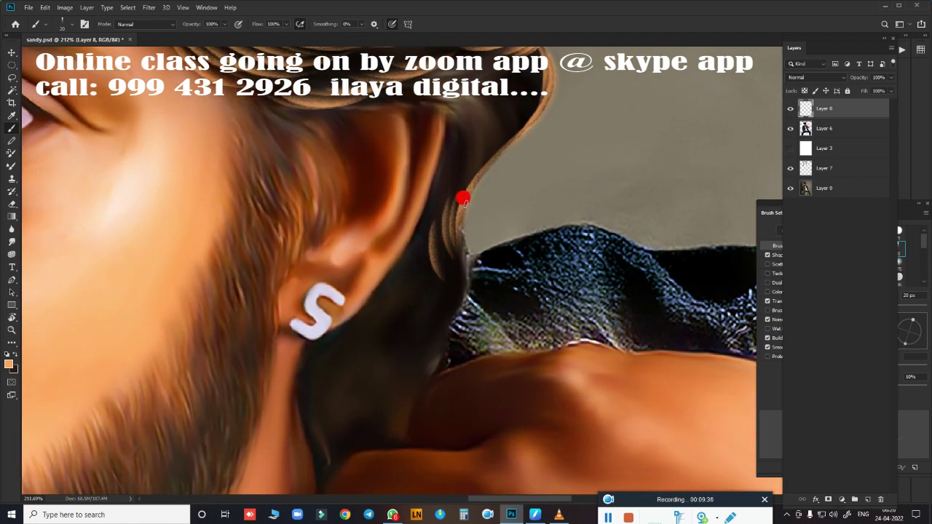
- Undo a trial light strand on the neck edge and rotate the view to about 78°
drag(464, 200, 464, 259)
key(ctrl+z)
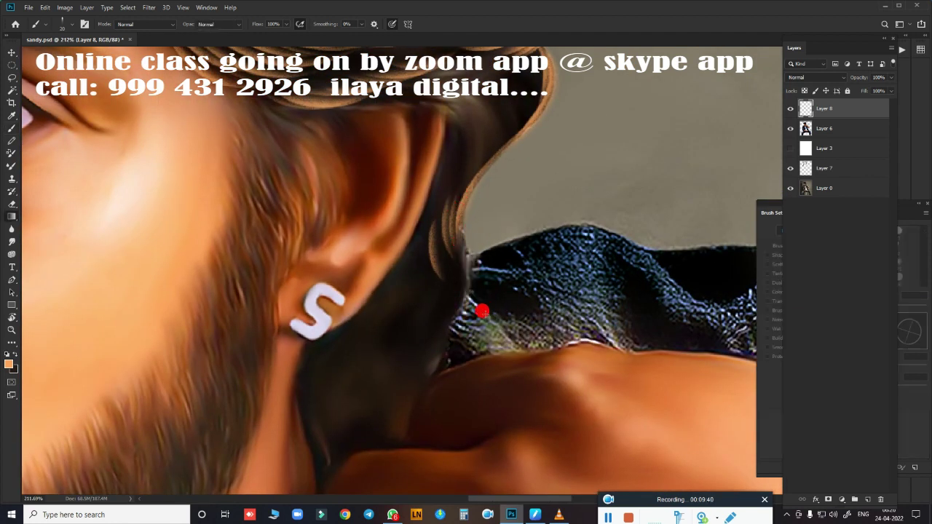
key(g)
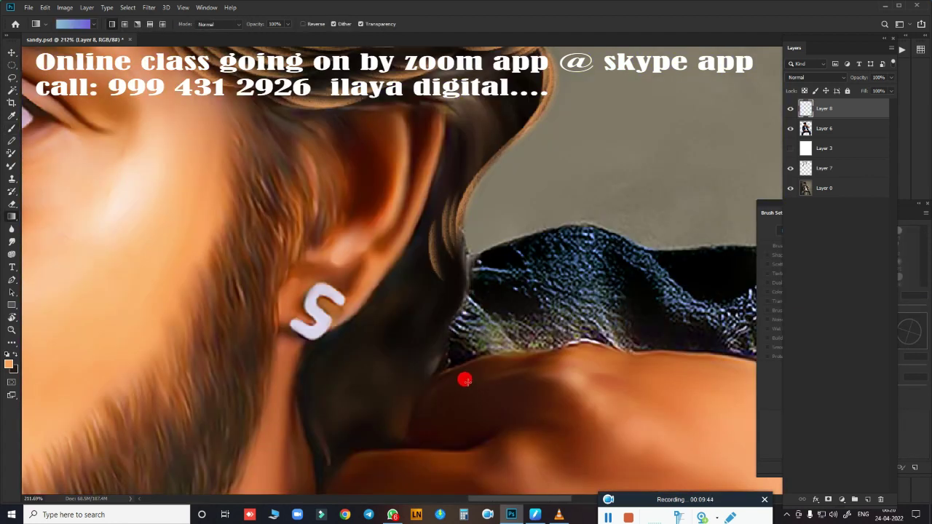
key(b)
key(r)
mouse_move(355, 386)
mouse_down()
mouse_move(477, 400)
mouse_move(375, 357)
mouse_up()
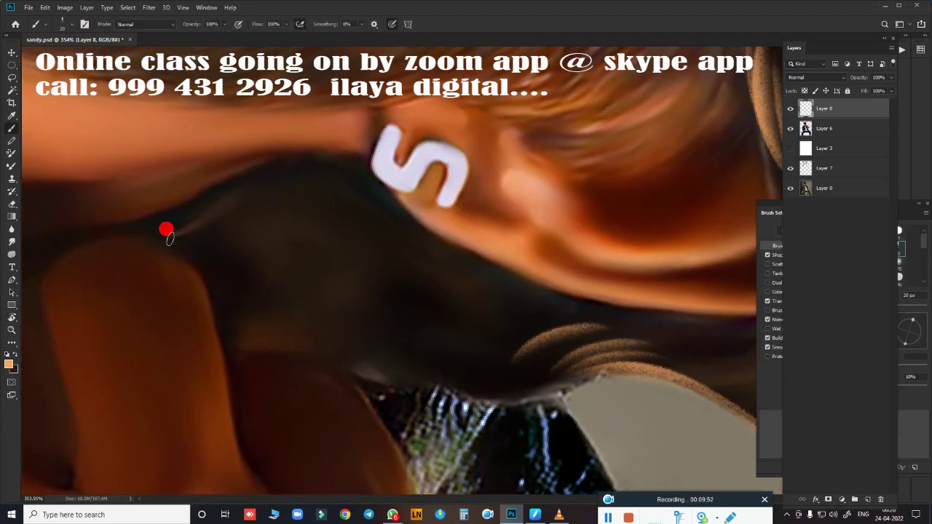
- Paint light orange curved strands over the central dark hair and its upper and lower edges
drag(179, 230, 349, 191)
drag(240, 205, 416, 233)
drag(212, 256, 340, 342)
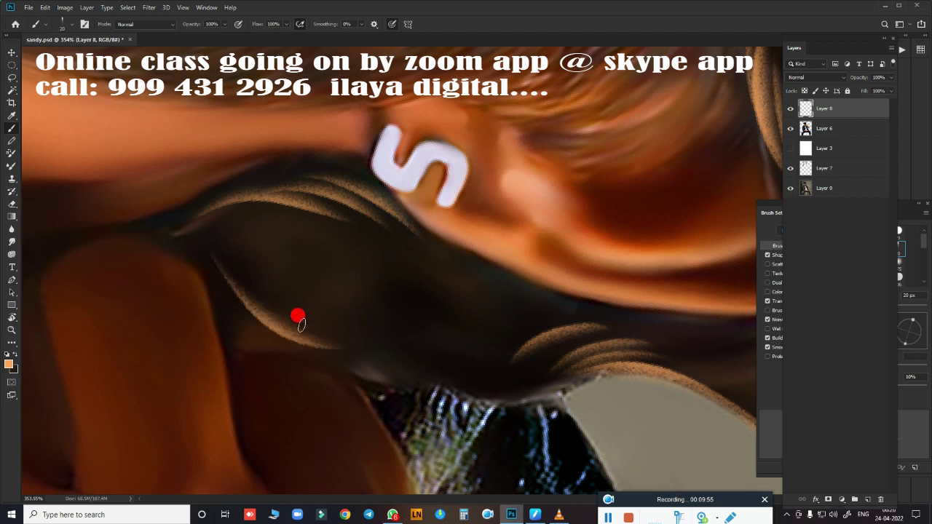
drag(262, 284, 379, 342)
drag(450, 342, 360, 306)
drag(279, 235, 575, 313)
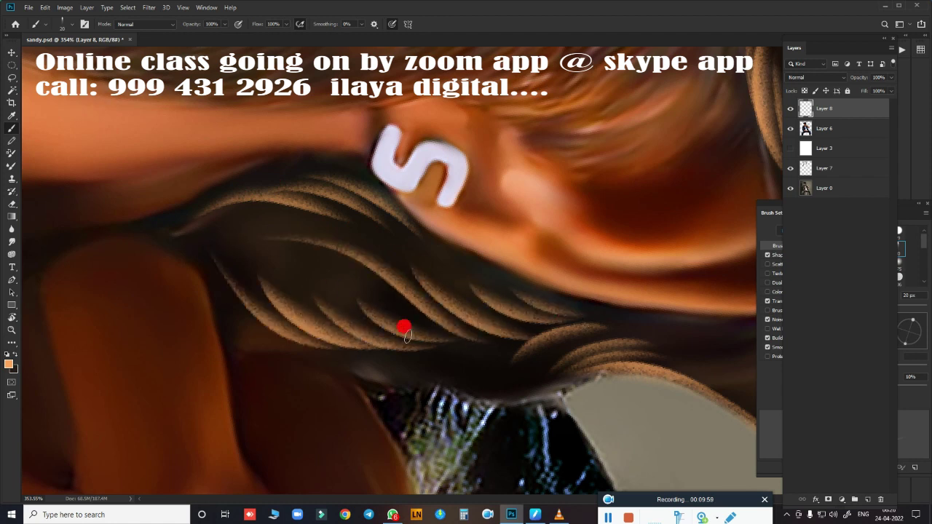
drag(208, 248, 308, 342)
mouse_move(460, 364)
mouse_down()
mouse_move(342, 371)
mouse_move(537, 375)
mouse_move(415, 394)
mouse_up()
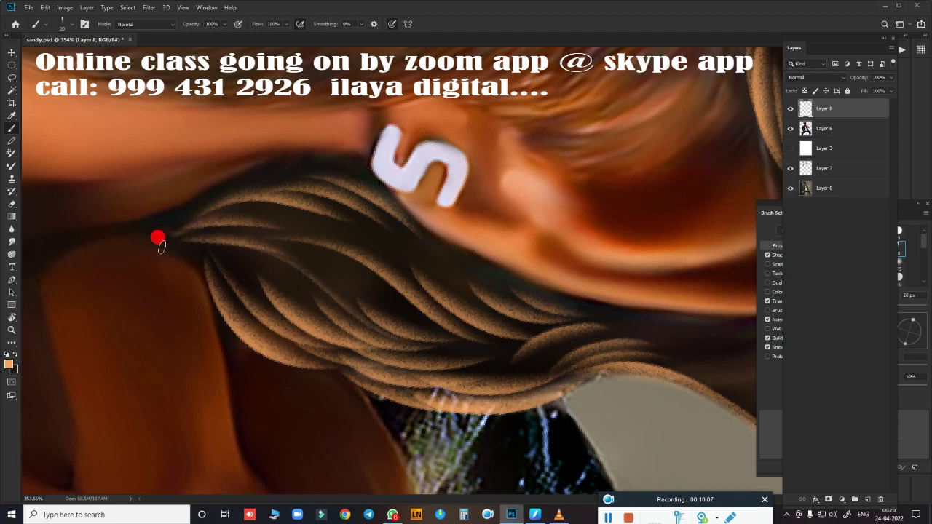
drag(158, 240, 385, 203)
- Add more orange strands along the lower hair edge and curving down through the dark hair
scroll(445, 253, down, 3)
scroll(277, 312, right, 5)
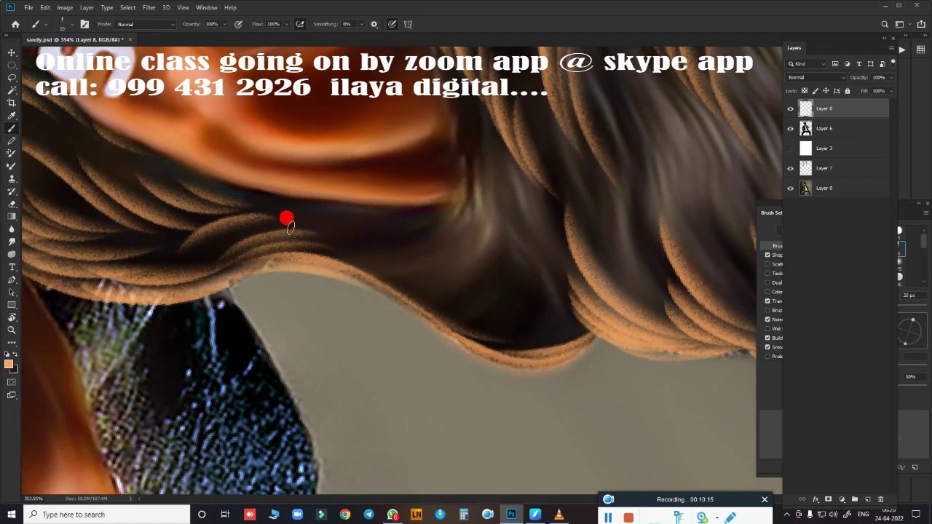
drag(482, 222, 365, 240)
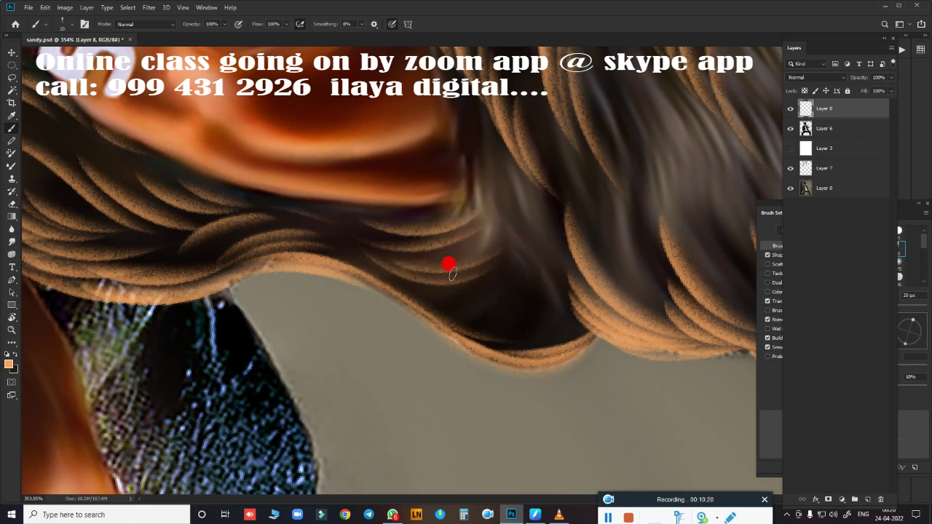
drag(450, 270, 426, 293)
drag(553, 291, 474, 314)
drag(583, 309, 466, 342)
drag(452, 309, 347, 433)
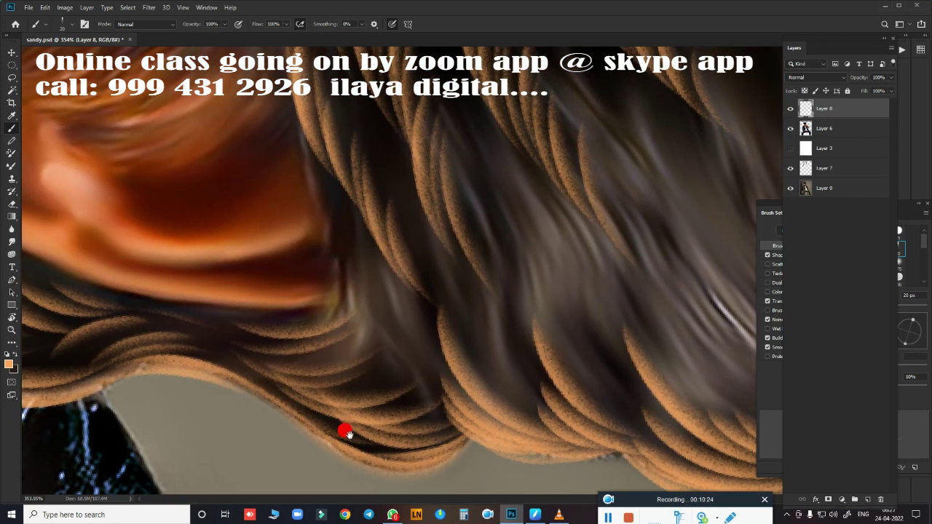
drag(336, 227, 405, 329)
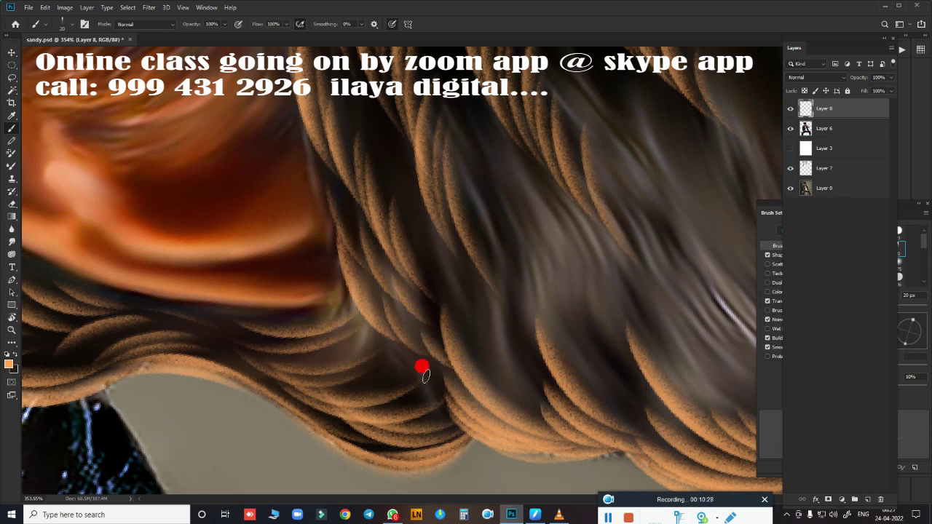
drag(334, 232, 291, 336)
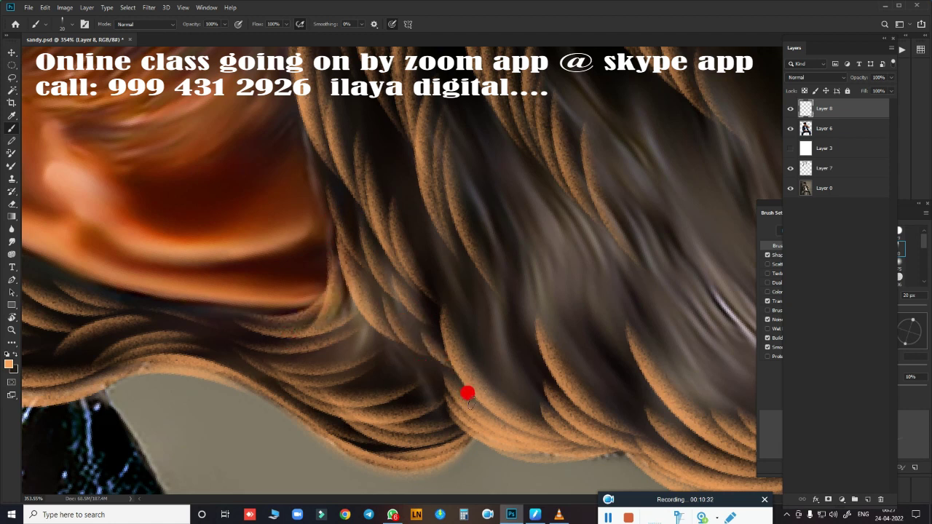
scroll(467, 393, down, 3)
scroll(478, 427, down, 2)
- Rotate the canvas and paint the first curved orange highlights following the hair strands
scroll(418, 362, down, 1)
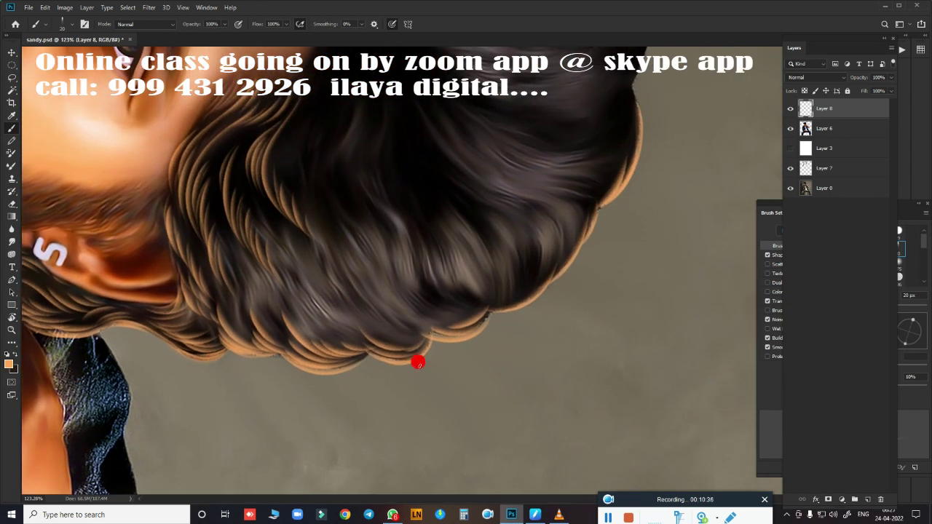
scroll(422, 364, up, 1)
scroll(431, 365, up, 1)
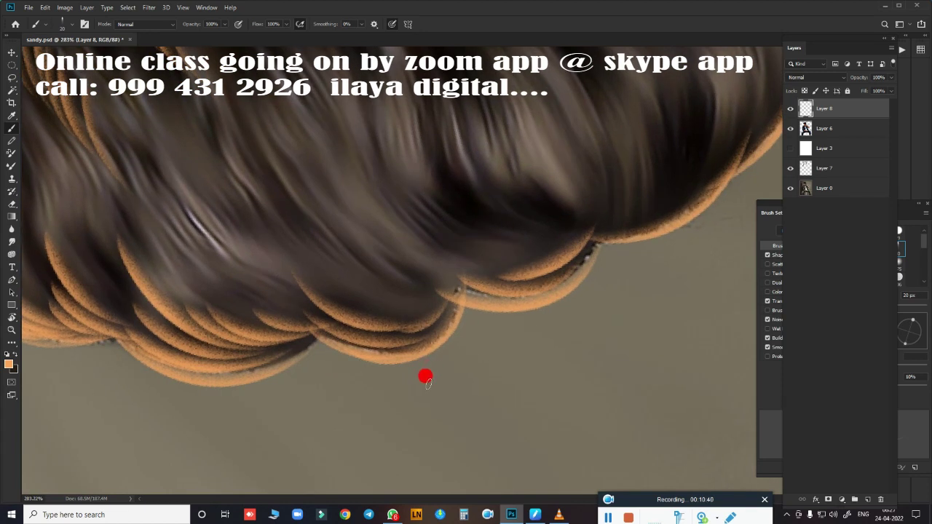
mouse_move(425, 377)
mouse_down()
mouse_move(116, 386)
mouse_move(241, 435)
mouse_move(553, 210)
mouse_move(567, 348)
mouse_up()
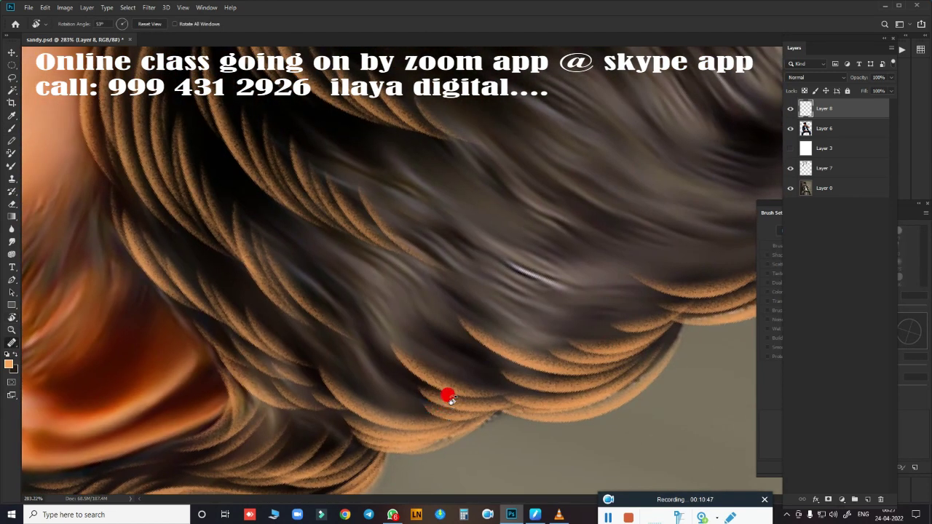
key(b)
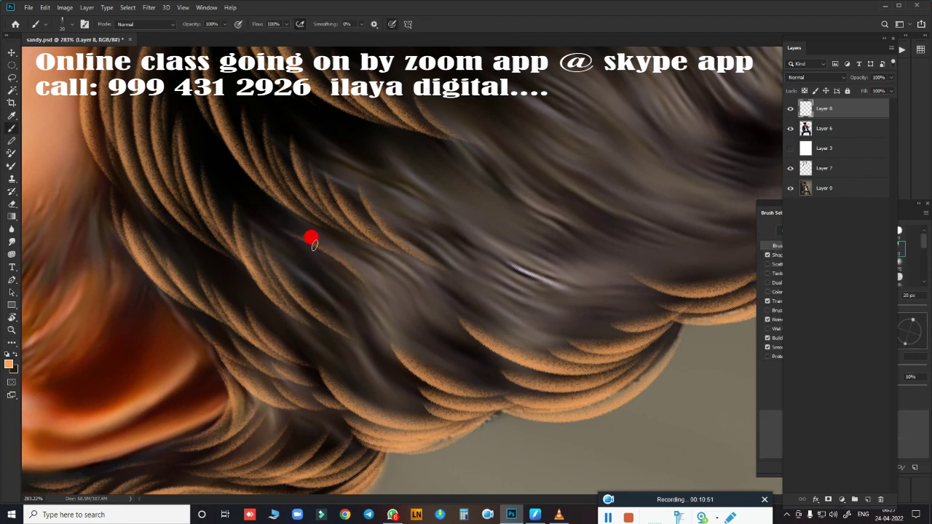
drag(380, 270, 447, 341)
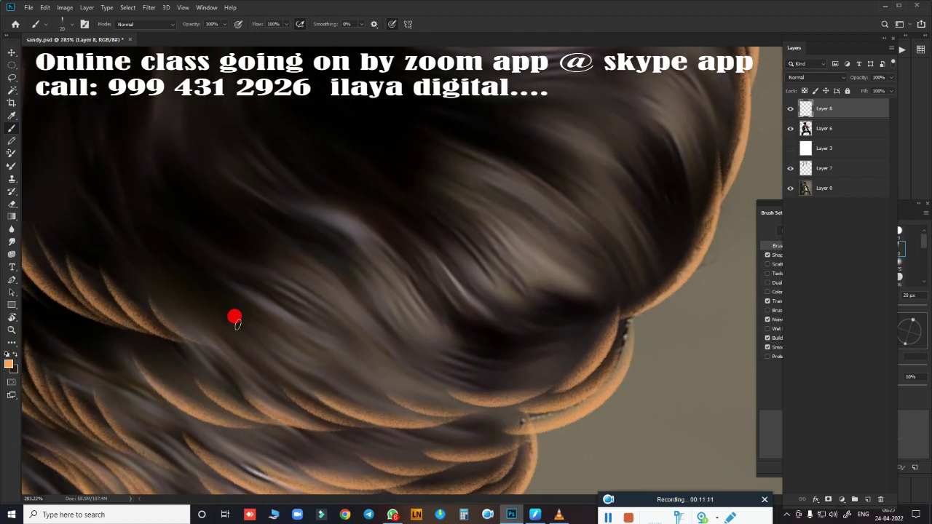
drag(236, 323, 385, 356)
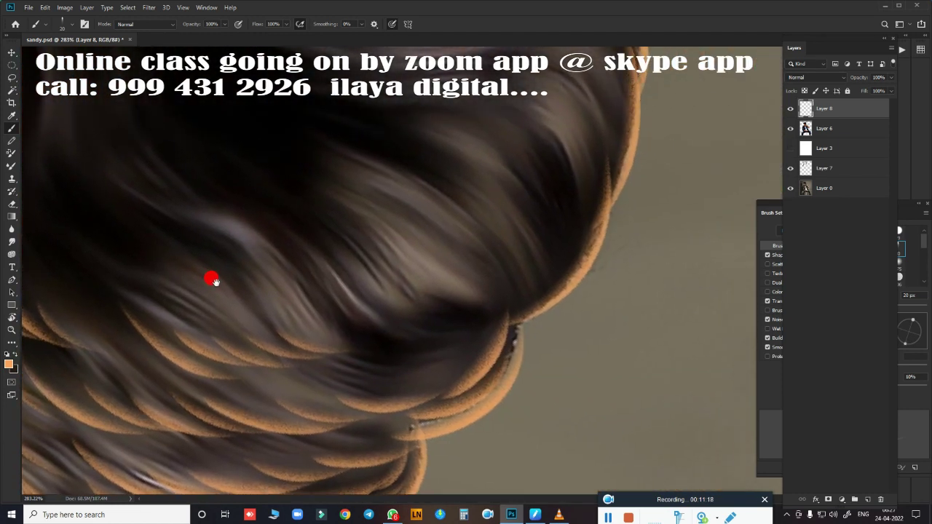
drag(252, 211, 397, 322)
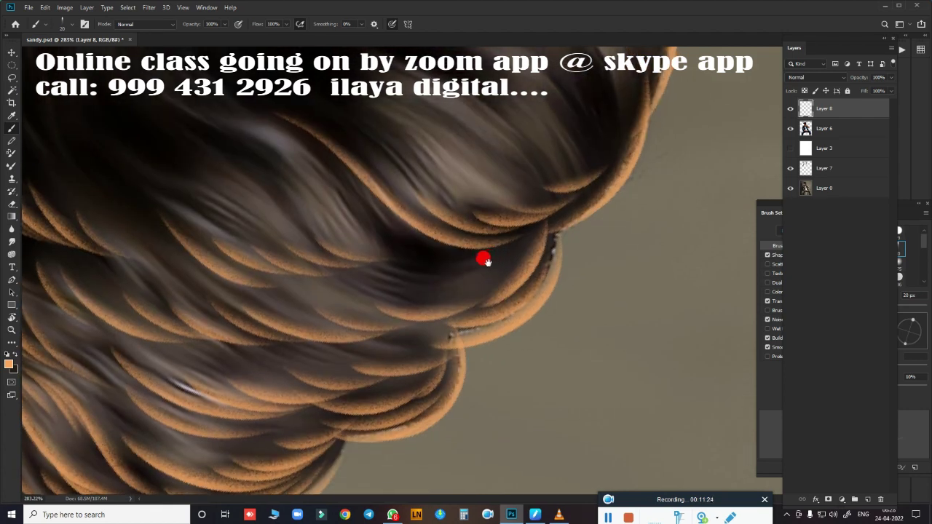
drag(326, 182, 430, 251)
drag(466, 288, 530, 222)
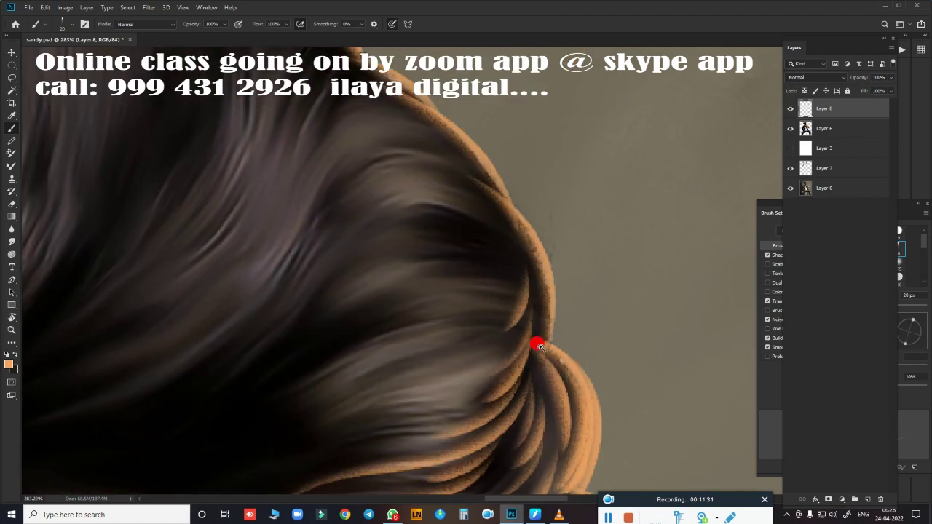
- Paint more orange strands across the dark and lower hair, undoing one misplaced stroke
scroll(540, 347, down, 5)
scroll(549, 218, up, 5)
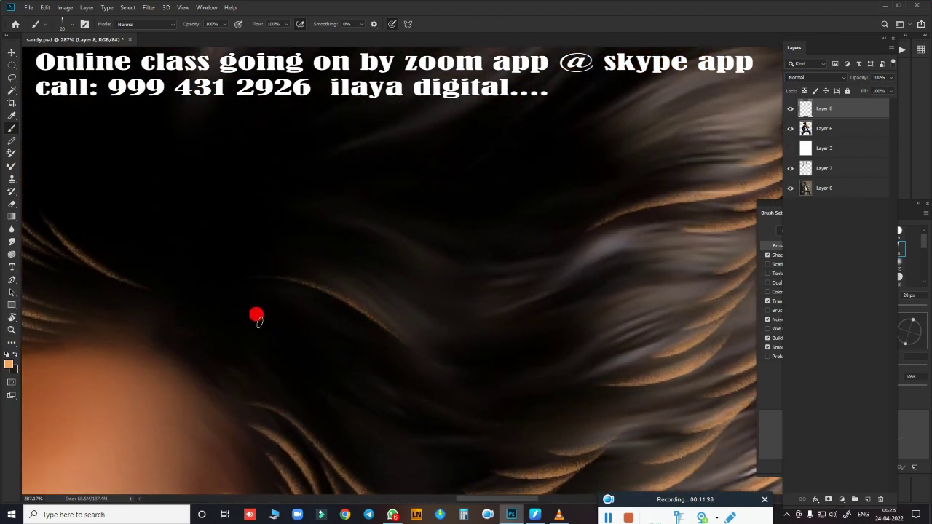
drag(252, 283, 433, 337)
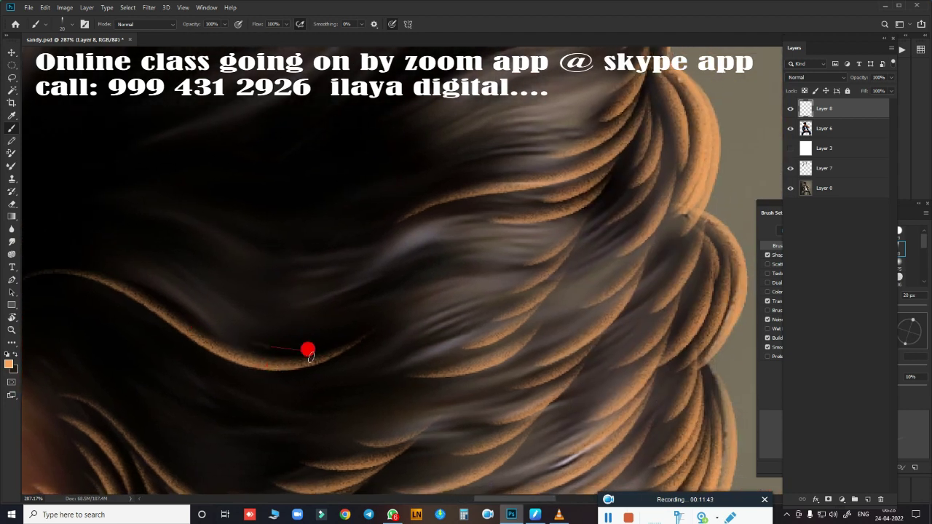
mouse_move(241, 332)
mouse_down()
mouse_move(298, 329)
mouse_move(458, 261)
mouse_up()
key(ctrl+z)
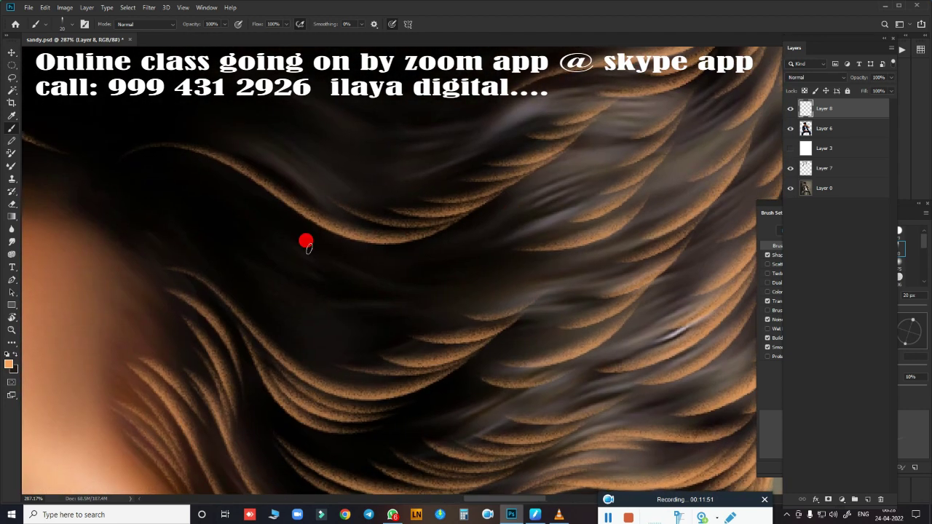
mouse_move(306, 241)
mouse_down()
mouse_move(350, 296)
mouse_move(342, 284)
mouse_move(484, 283)
mouse_up()
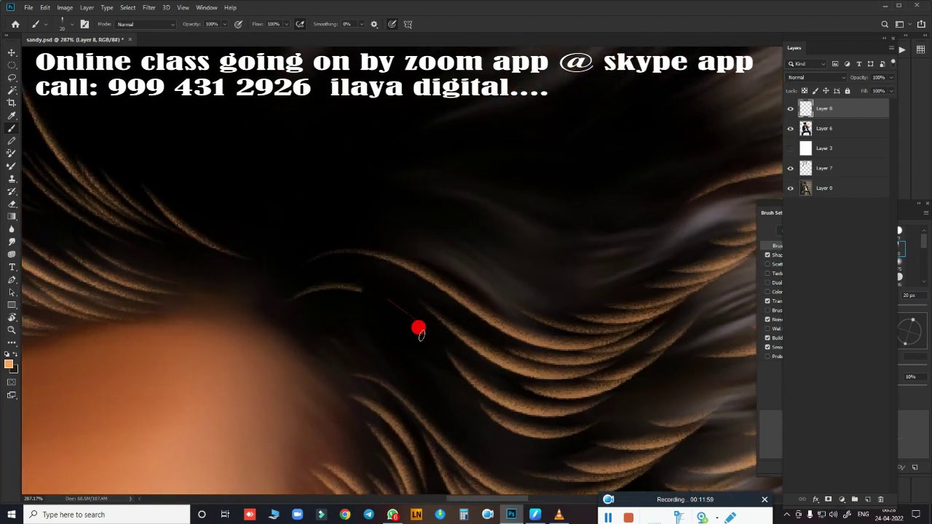
drag(334, 281, 428, 373)
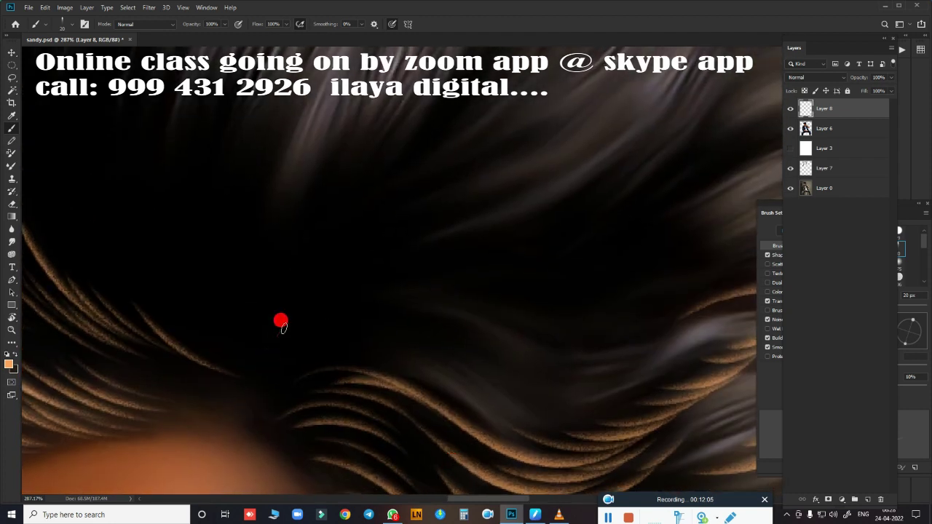
drag(281, 323, 471, 382)
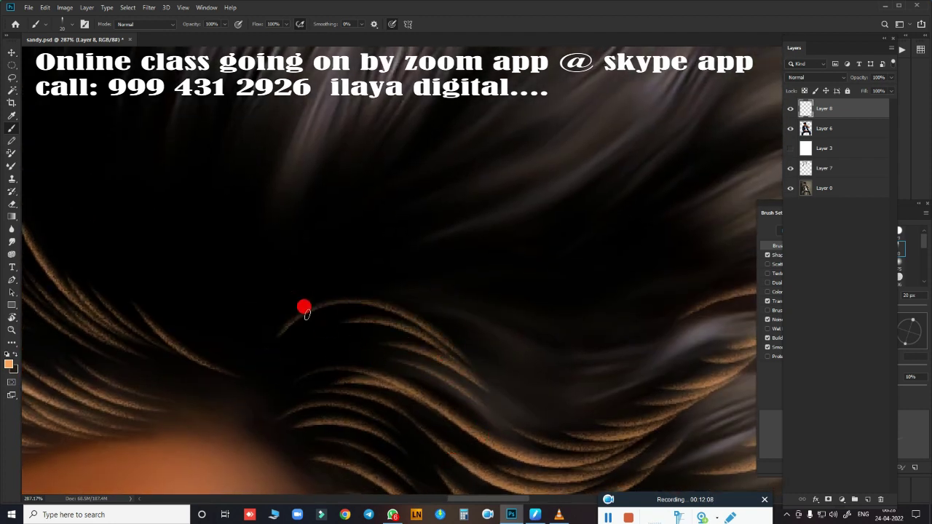
drag(397, 279, 268, 299)
- Pan to another hair area and add wavy strands, replacing undone strokes with a thin one
drag(417, 348, 243, 225)
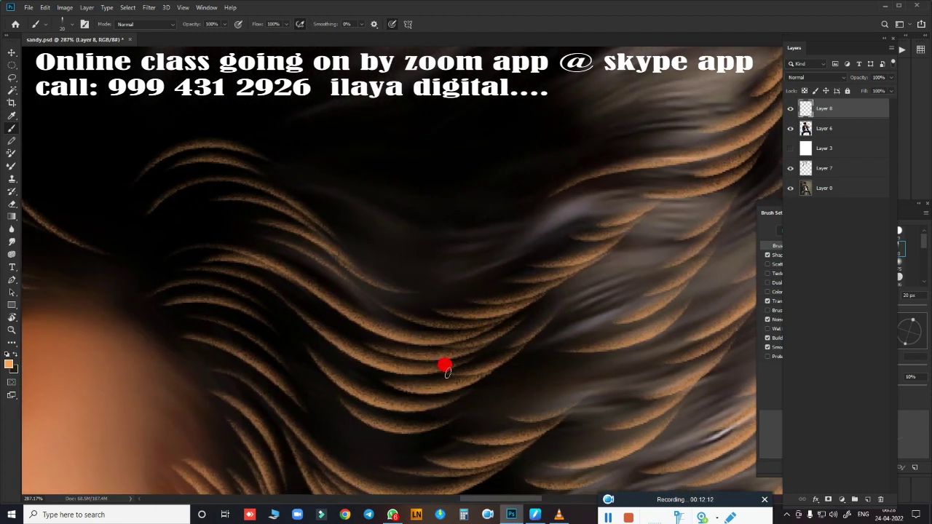
drag(447, 372, 281, 302)
mouse_move(581, 269)
mouse_down()
mouse_move(561, 362)
mouse_move(299, 309)
mouse_up()
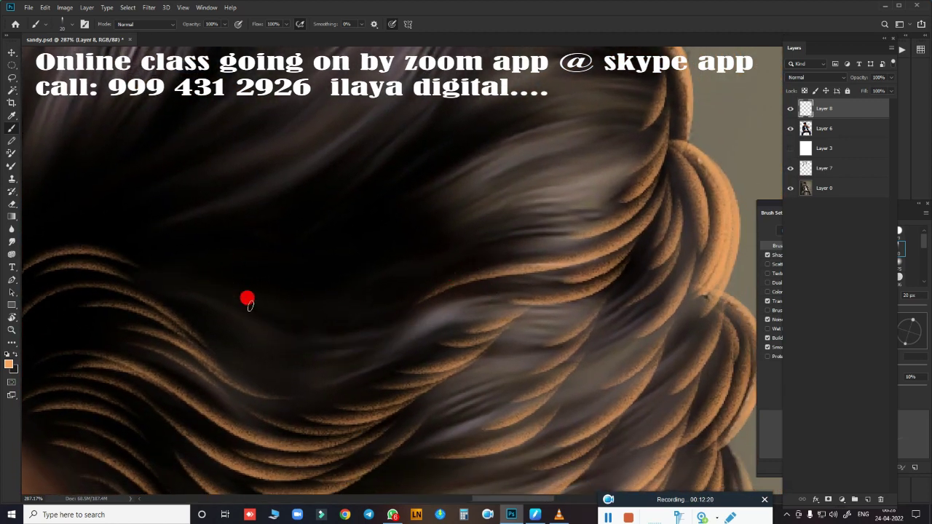
drag(159, 271, 425, 291)
mouse_move(229, 309)
mouse_down()
mouse_move(414, 339)
mouse_move(303, 380)
mouse_up()
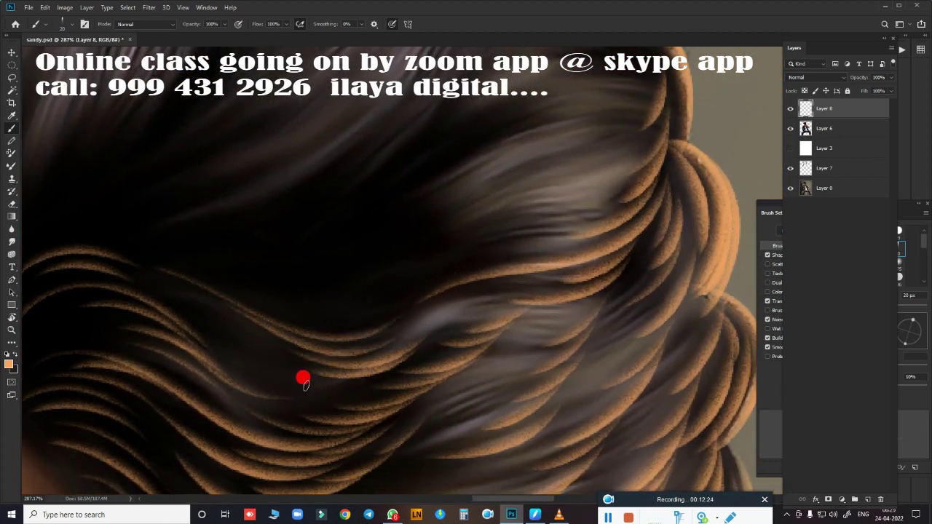
key(ctrl+z)
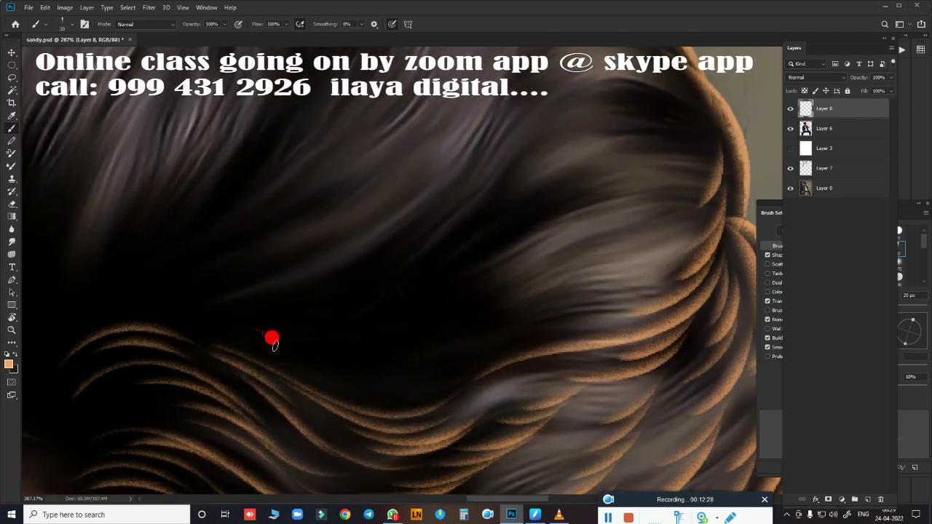
drag(270, 339, 446, 322)
- Undo the last light stroke and rotate the canvas to a better stroke angle
key(ctrl+z)
scroll(444, 375, down, 3)
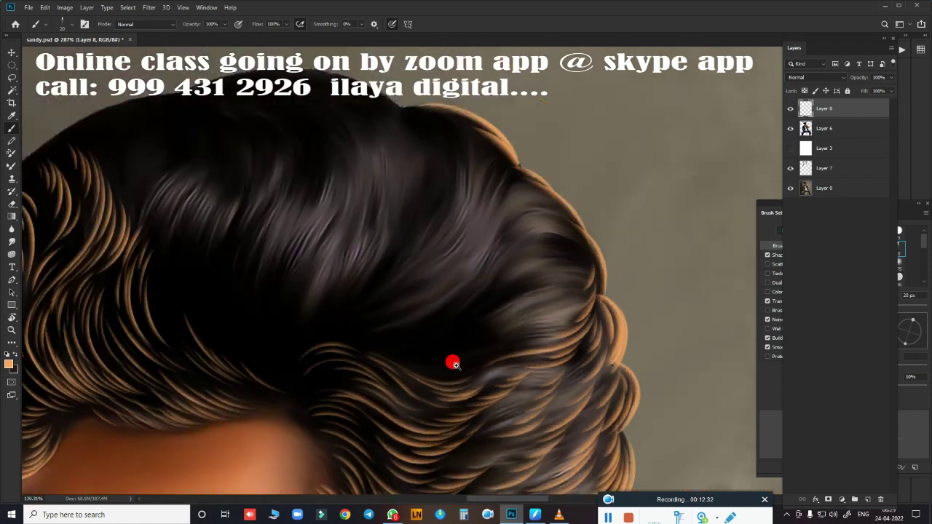
key(r)
drag(341, 401, 337, 332)
scroll(338, 332, up, 5)
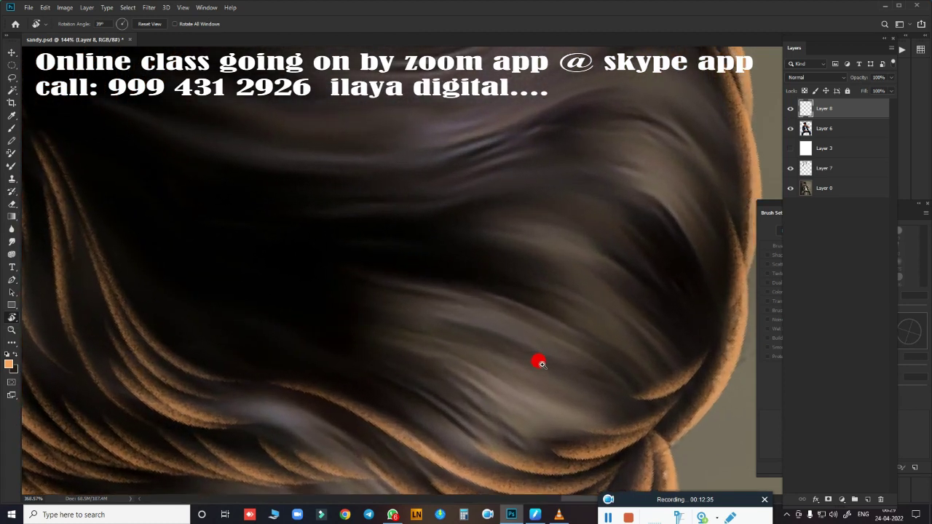
key(b)
- Paint long orange strands sweeping up-right across the right-side curls and the hair's outer edge
drag(106, 263, 475, 305)
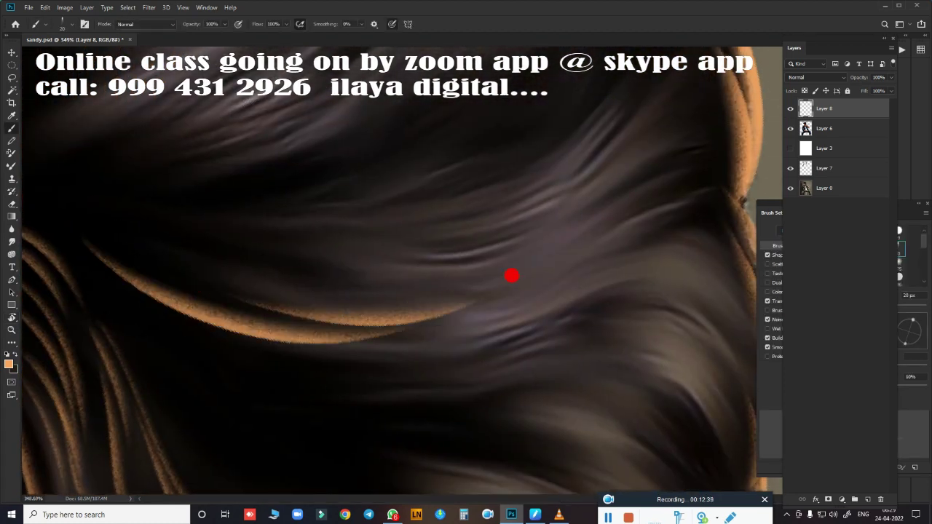
drag(342, 306, 707, 71)
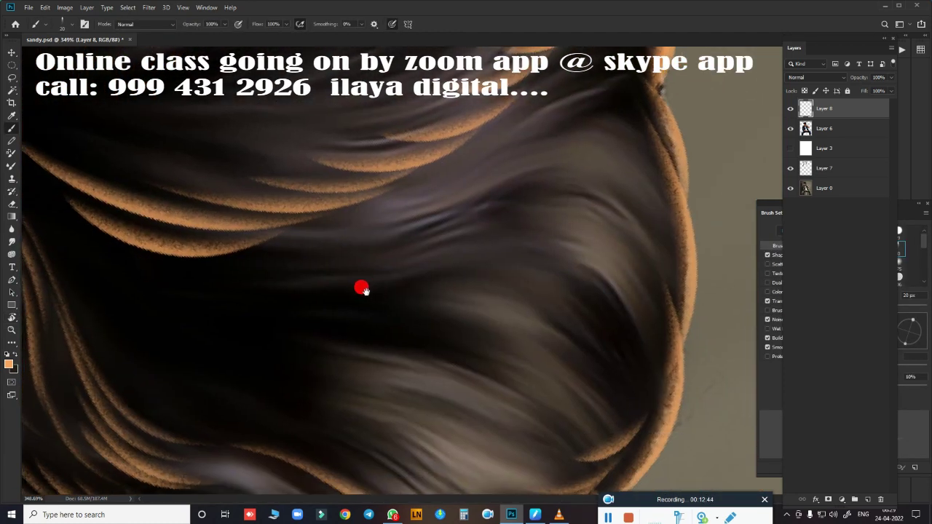
drag(182, 305, 561, 98)
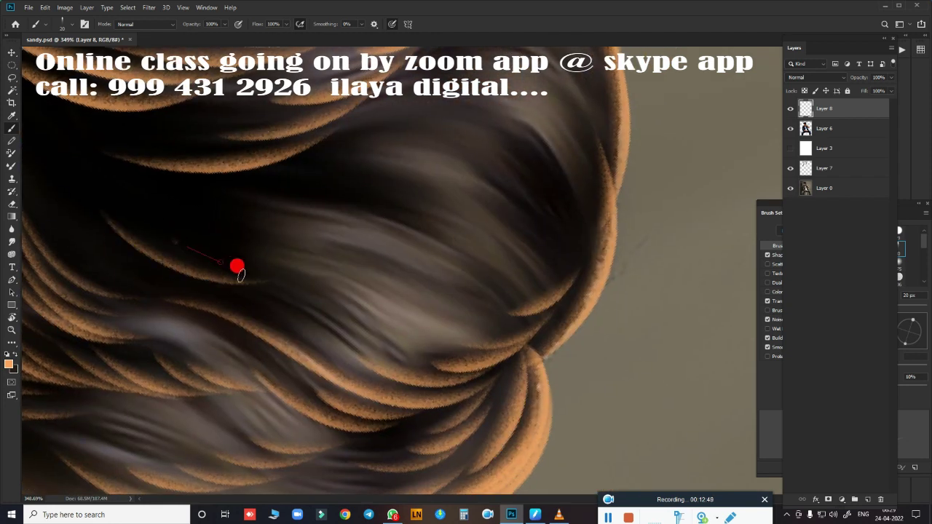
drag(178, 280, 406, 167)
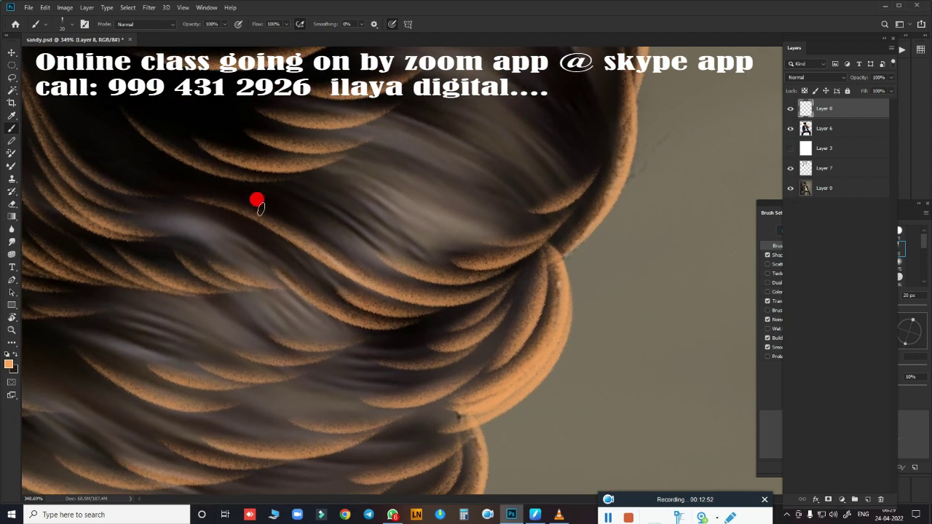
mouse_move(255, 202)
mouse_down()
mouse_move(478, 208)
mouse_move(561, 149)
mouse_up()
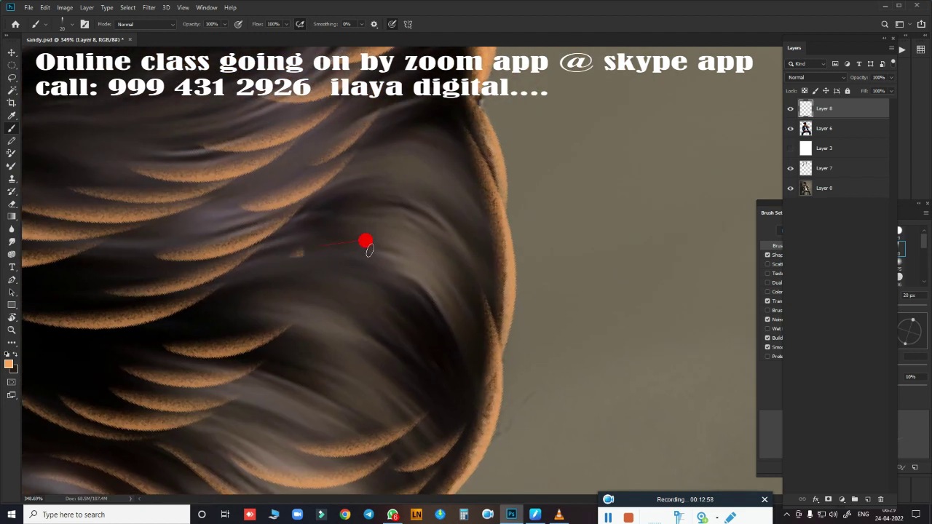
drag(367, 243, 474, 281)
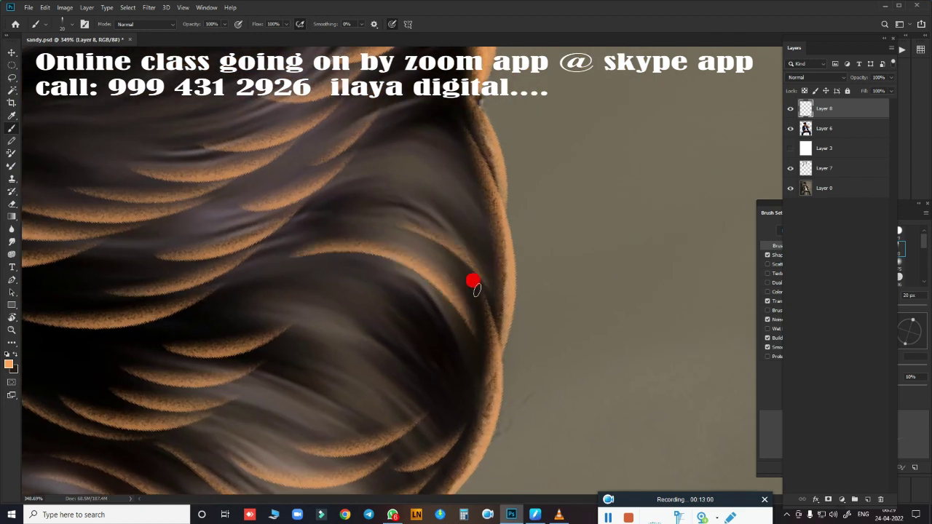
drag(320, 219, 386, 185)
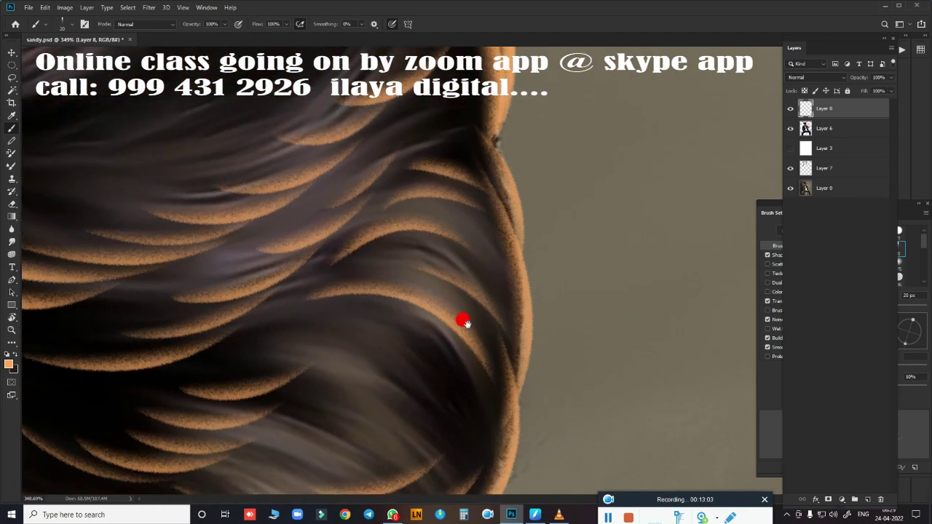
drag(462, 323, 459, 236)
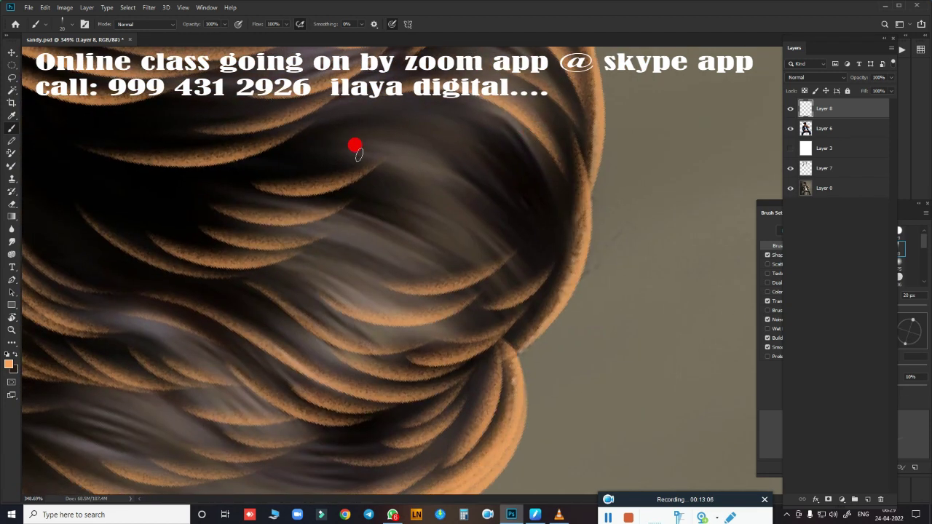
drag(354, 146, 523, 248)
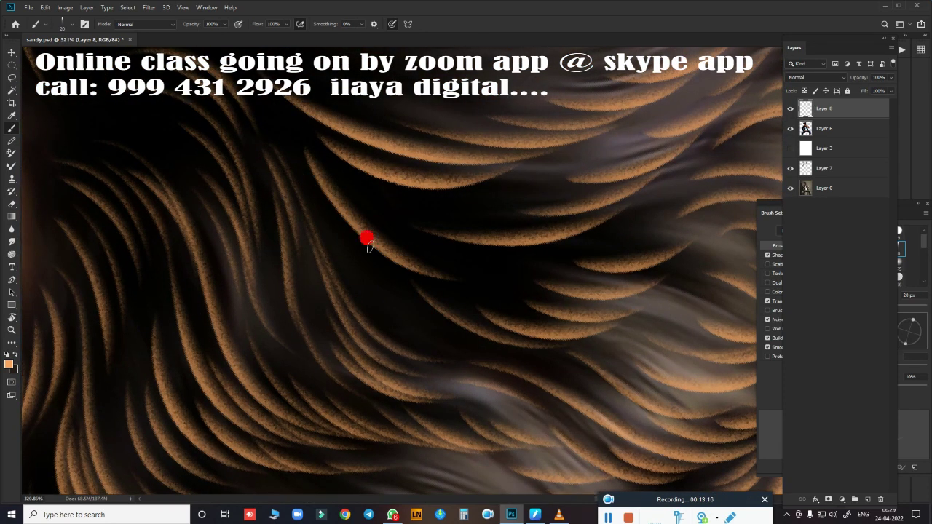
drag(344, 215, 609, 242)
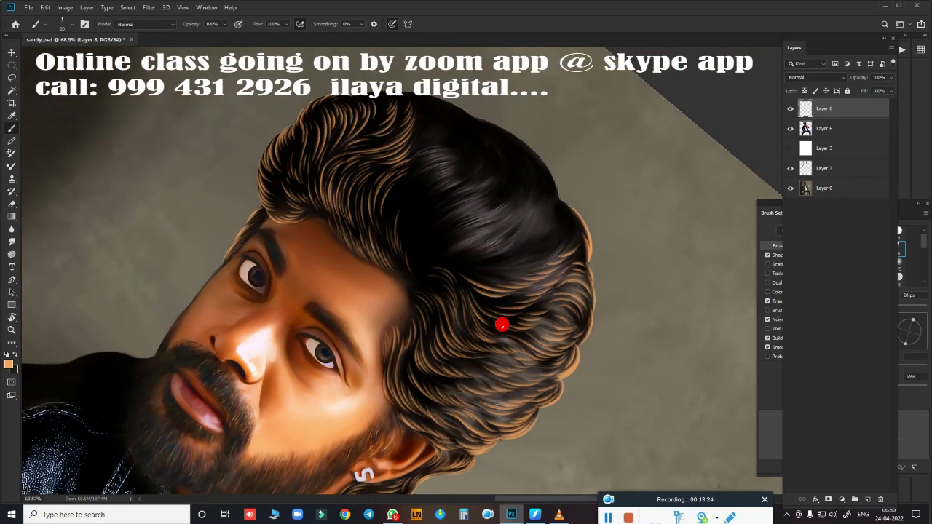
- Rotate the canvas to bring the hair edge within reach
scroll(526, 276, up, 5)
scroll(605, 235, down, 1)
key(r)
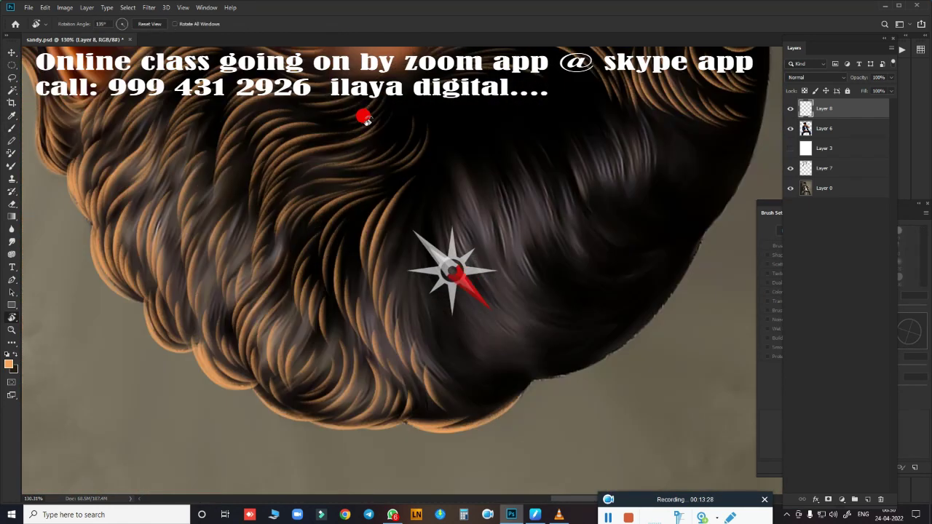
mouse_move(568, 237)
mouse_down()
mouse_move(593, 310)
mouse_move(389, 266)
mouse_up()
scroll(549, 326, up, 2)
scroll(506, 238, up, 2)
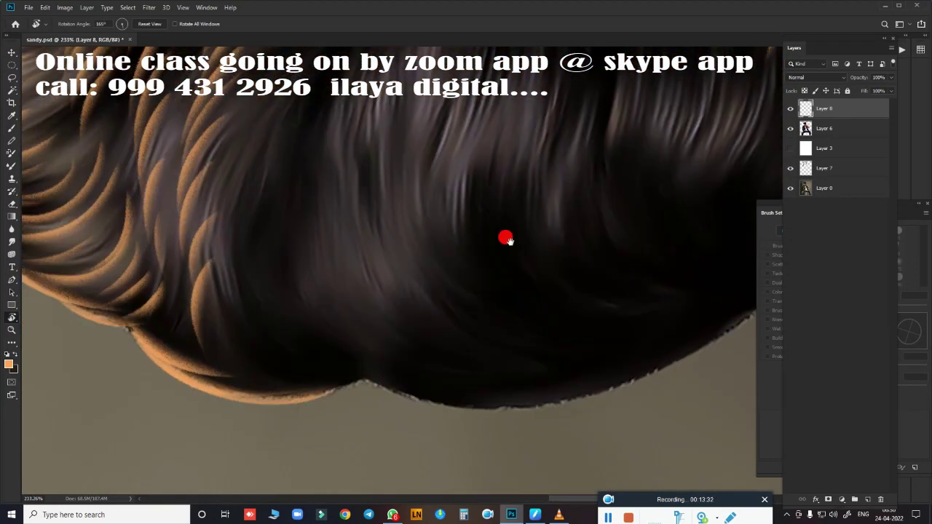
scroll(384, 331, up, 1)
- Paint orange strands along the hair's lower edge, redoing one misplaced stroke
key(b)
drag(250, 251, 239, 137)
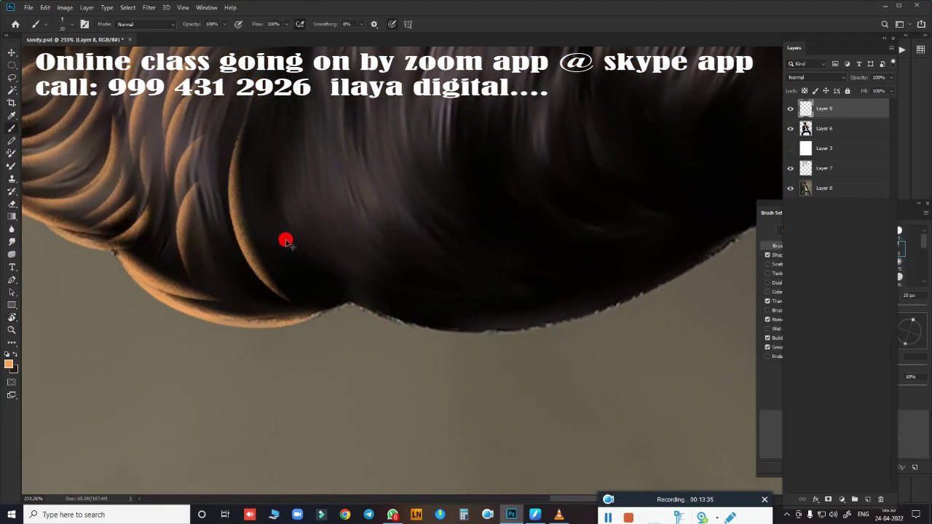
key(ctrl+z)
drag(290, 299, 219, 180)
drag(227, 258, 347, 318)
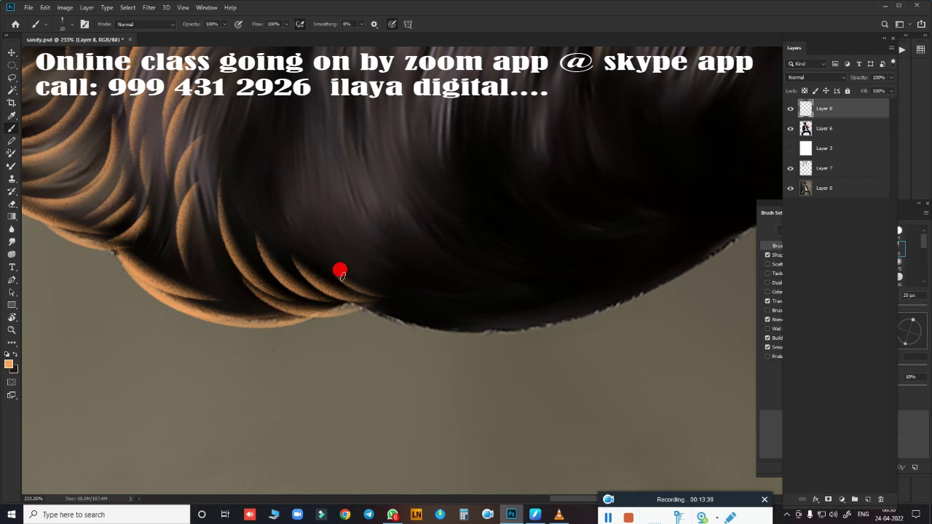
drag(340, 273, 562, 306)
drag(452, 326, 292, 312)
drag(209, 283, 427, 316)
mouse_move(427, 316)
mouse_down()
mouse_move(231, 368)
mouse_move(458, 223)
mouse_up()
drag(498, 287, 591, 375)
- Add curved orange strands across the dark hair reaching toward the lower edge
drag(320, 166, 444, 358)
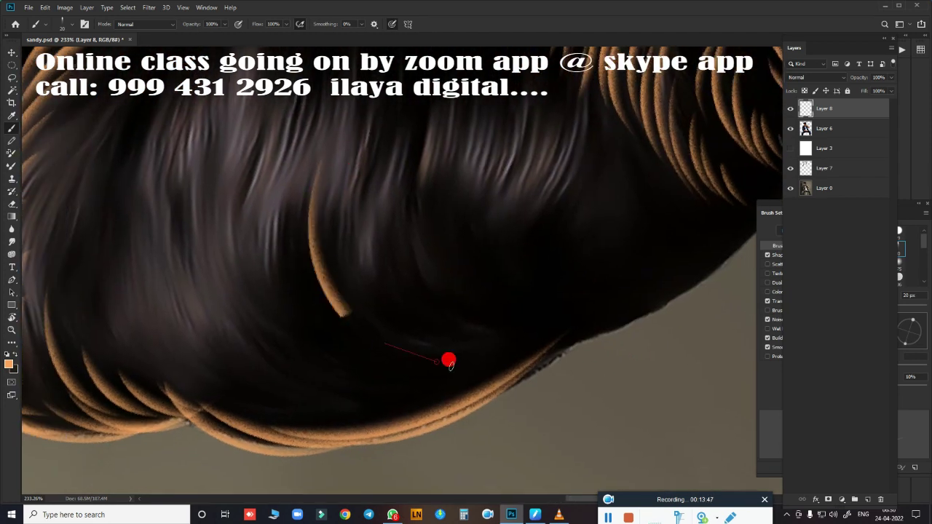
drag(351, 287, 598, 302)
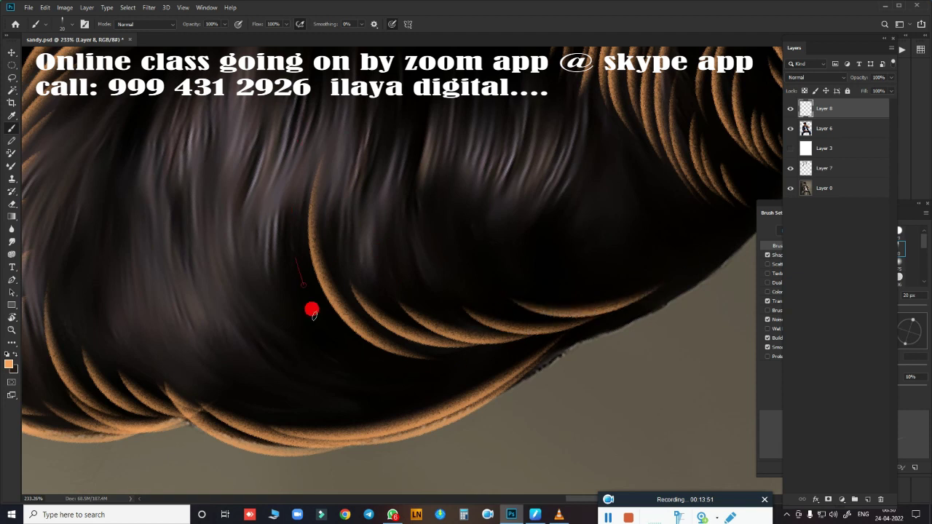
drag(312, 311, 456, 248)
mouse_move(399, 229)
mouse_down()
mouse_move(560, 233)
mouse_move(688, 206)
mouse_up()
drag(319, 198, 447, 291)
drag(371, 246, 502, 286)
mouse_move(393, 299)
mouse_down()
mouse_move(551, 317)
mouse_move(498, 315)
mouse_up()
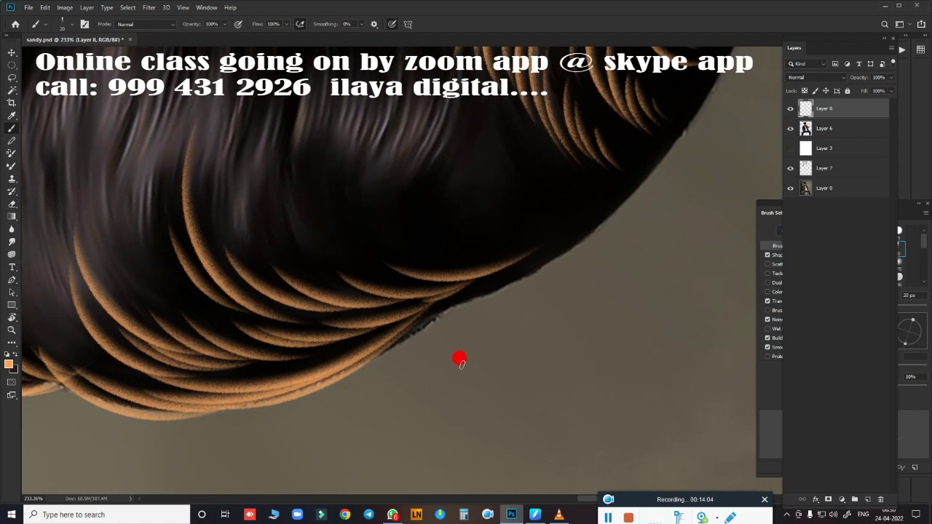
- Level the view on the hair edge, add final orange strands, and zoom out to the face
mouse_move(458, 360)
mouse_down()
mouse_move(287, 318)
mouse_move(249, 371)
mouse_move(193, 337)
mouse_up()
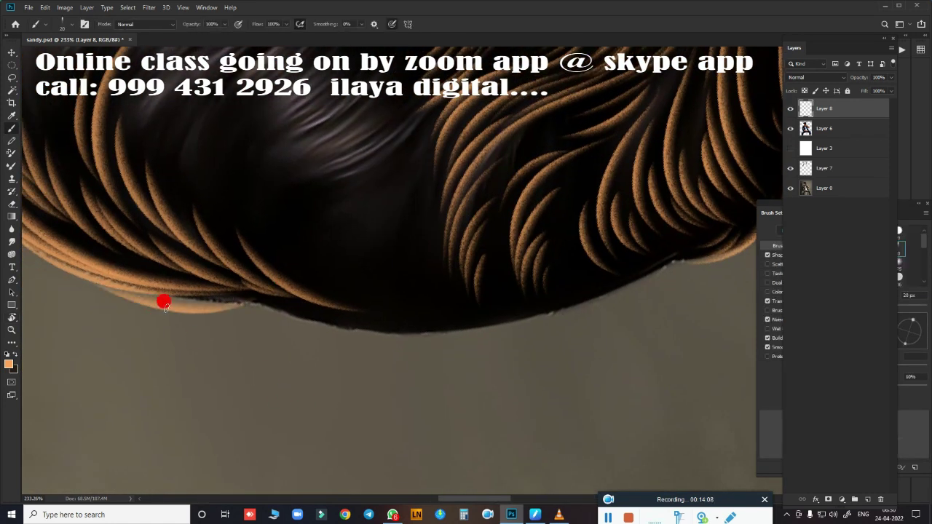
mouse_move(163, 302)
mouse_down()
mouse_move(512, 308)
mouse_move(323, 354)
mouse_move(276, 357)
mouse_move(571, 263)
mouse_up()
mouse_move(624, 245)
mouse_down()
mouse_move(474, 370)
mouse_move(362, 340)
mouse_up()
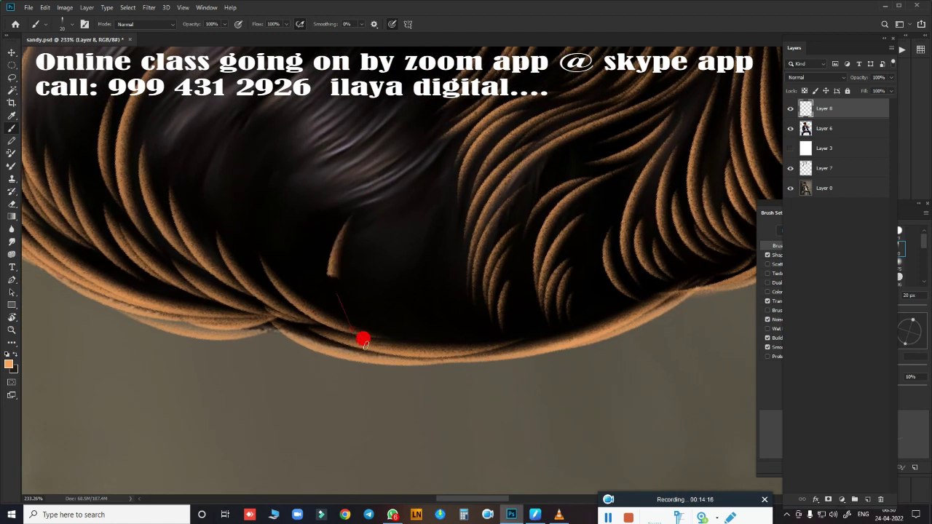
mouse_move(339, 278)
mouse_down()
mouse_move(343, 308)
mouse_move(432, 305)
mouse_up()
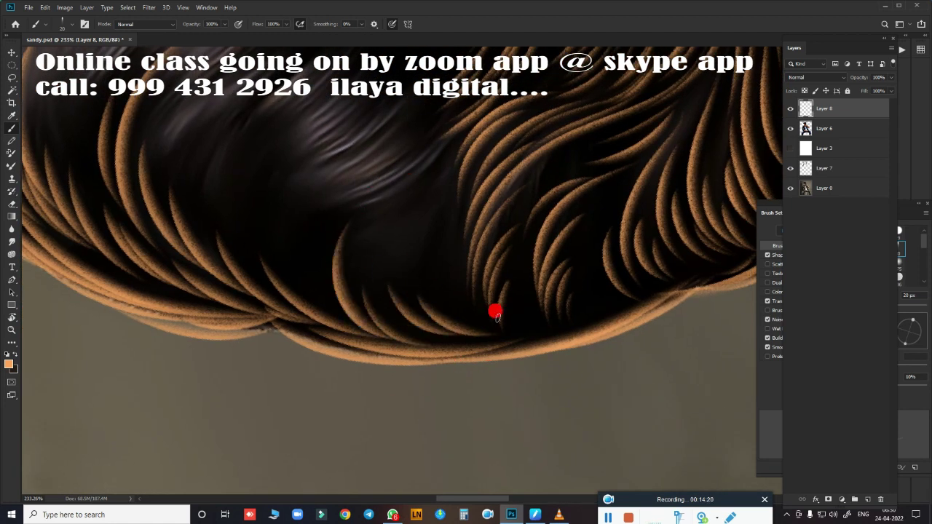
scroll(495, 313, down, 2)
scroll(474, 461, down, 2)
scroll(439, 335, down, 2)
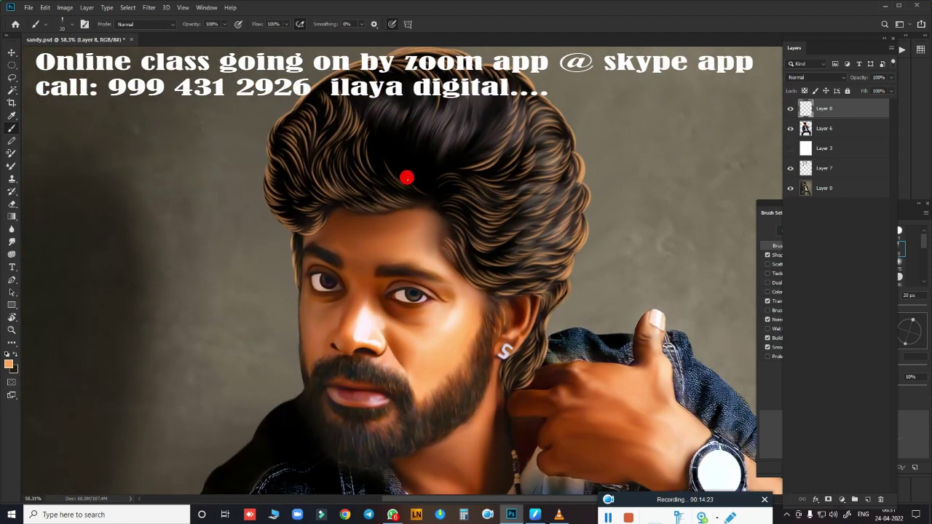
- Rotate the canvas to follow the strand direction and paint strands curving right and up
scroll(449, 194, up, 2)
scroll(457, 381, up, 2)
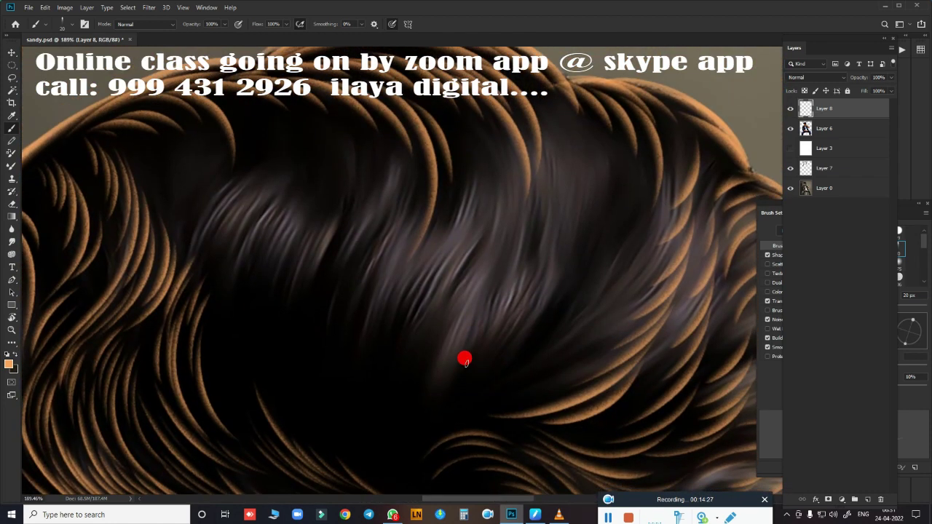
key(r)
mouse_move(192, 302)
mouse_down()
mouse_move(442, 443)
mouse_move(368, 408)
mouse_move(408, 445)
mouse_move(505, 433)
mouse_up()
scroll(449, 264, up, 2)
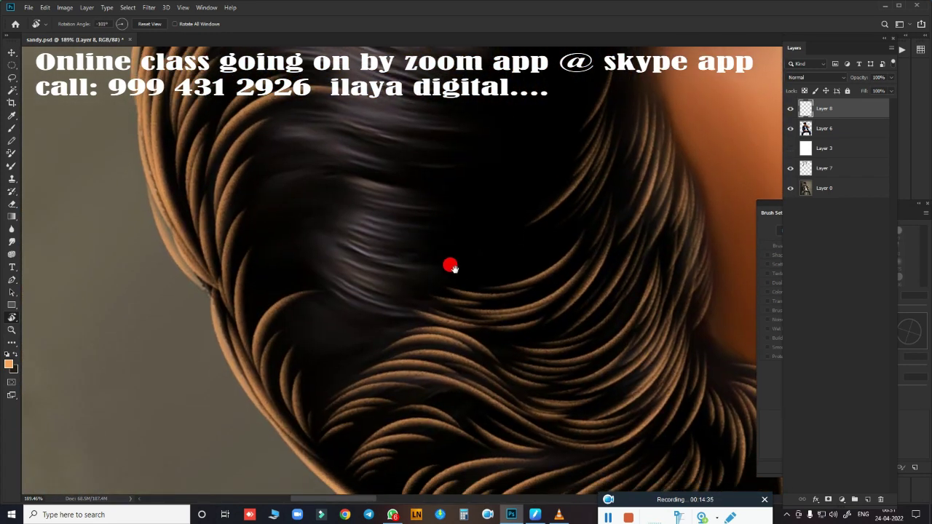
key(b)
scroll(395, 333, down, 2)
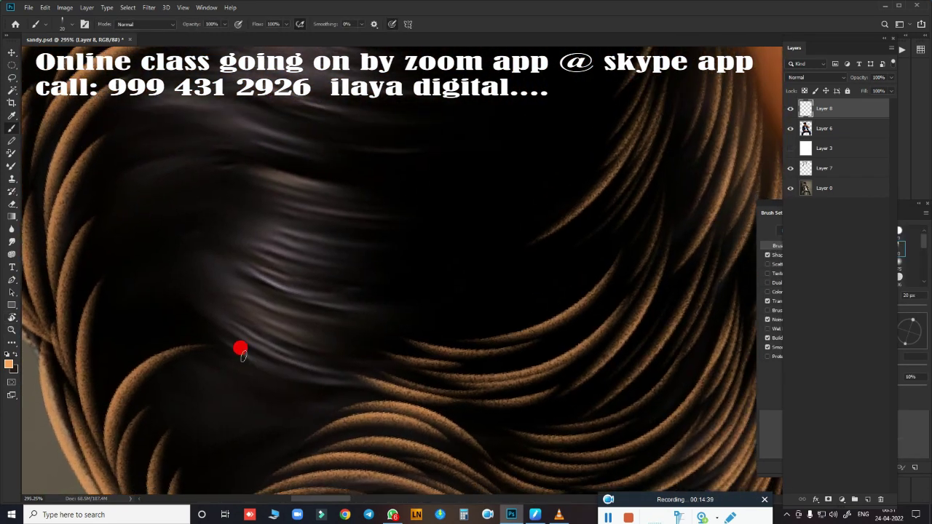
drag(216, 299, 535, 254)
drag(384, 294, 580, 221)
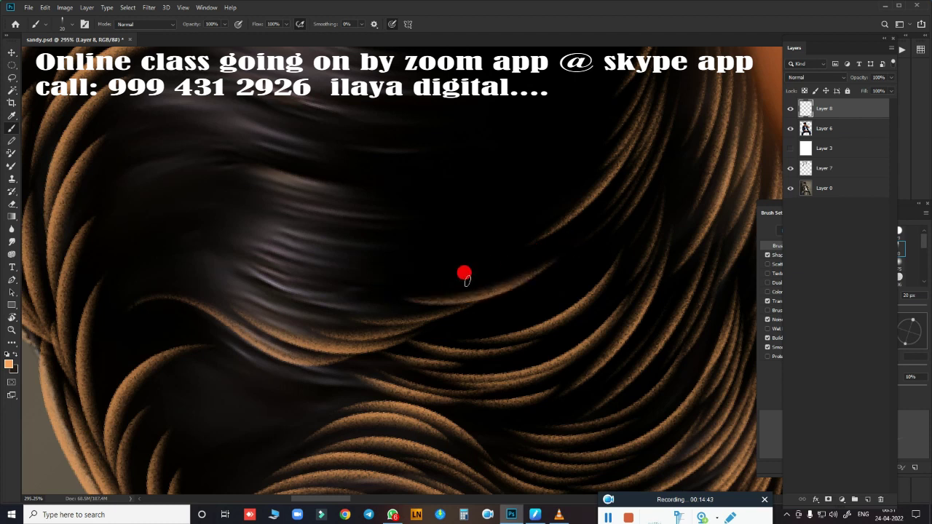
- Paint more brown strands across the dark hair, undo the last ones, and add short light streaks
drag(320, 387, 413, 366)
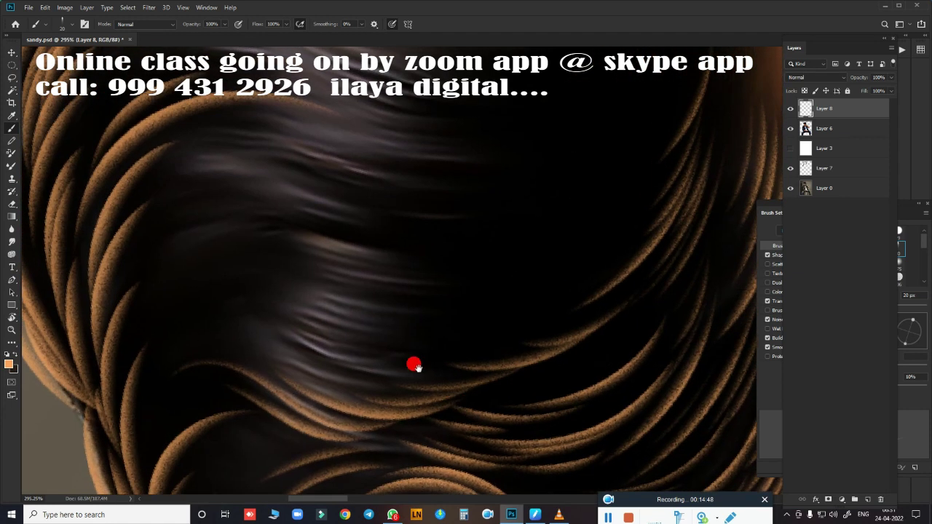
mouse_move(234, 270)
mouse_down()
mouse_move(329, 272)
mouse_move(514, 204)
mouse_move(637, 117)
mouse_up()
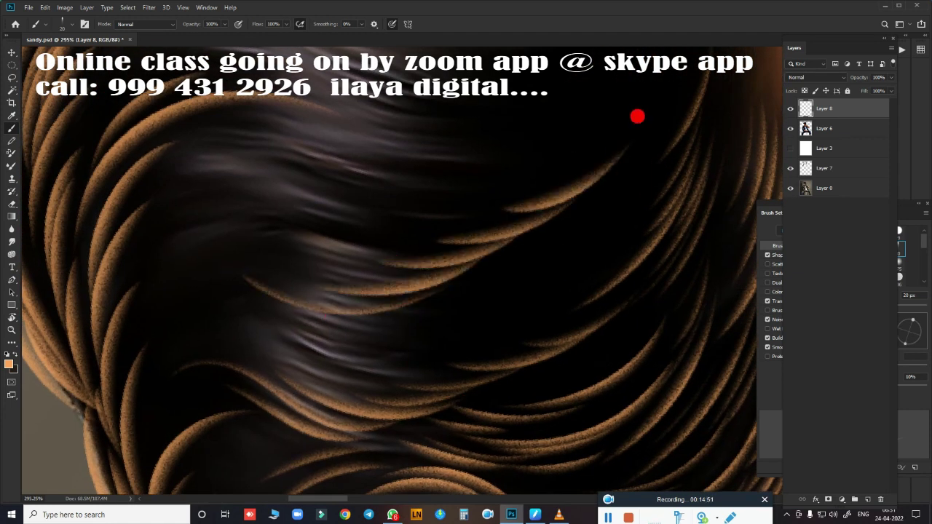
drag(342, 349, 399, 333)
mouse_move(498, 287)
mouse_down()
mouse_move(214, 335)
mouse_move(544, 292)
mouse_up()
mouse_move(515, 259)
mouse_down()
mouse_move(585, 240)
mouse_move(653, 204)
mouse_up()
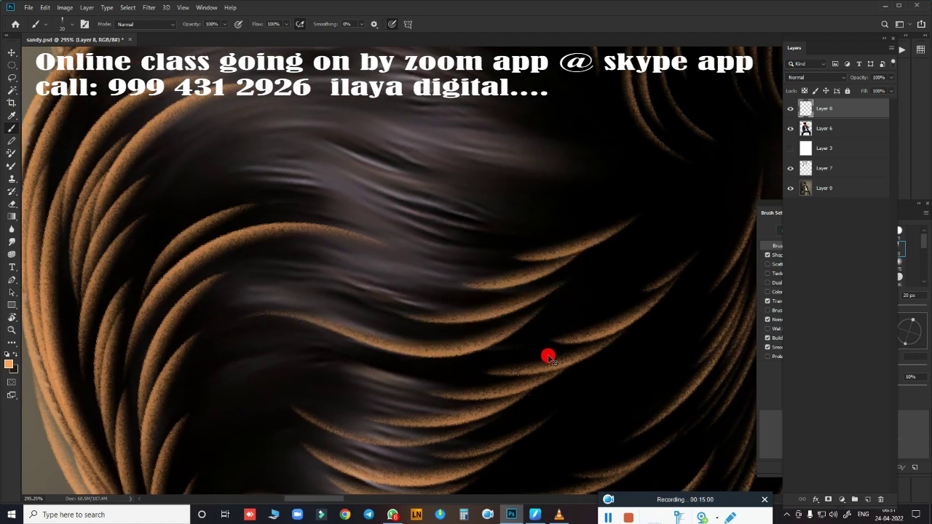
key(ctrl+z)
key(ctrl+z)
drag(533, 367, 443, 249)
drag(234, 373, 294, 384)
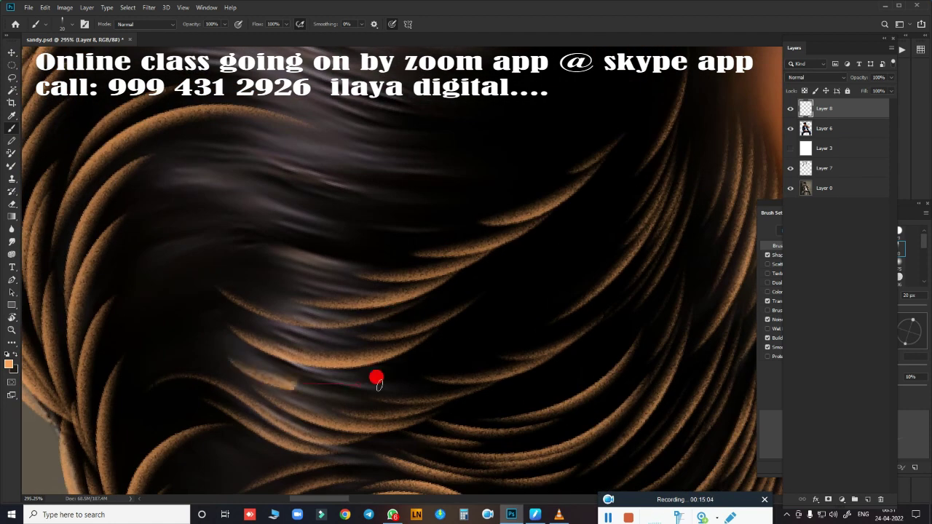
- Rotate the canvas further, then paint an orange strand and a faint lighter streak across the hair
drag(379, 384, 406, 386)
key(r)
mouse_move(462, 416)
mouse_down()
mouse_move(235, 314)
mouse_move(288, 457)
mouse_move(308, 470)
mouse_move(576, 360)
mouse_up()
key(b)
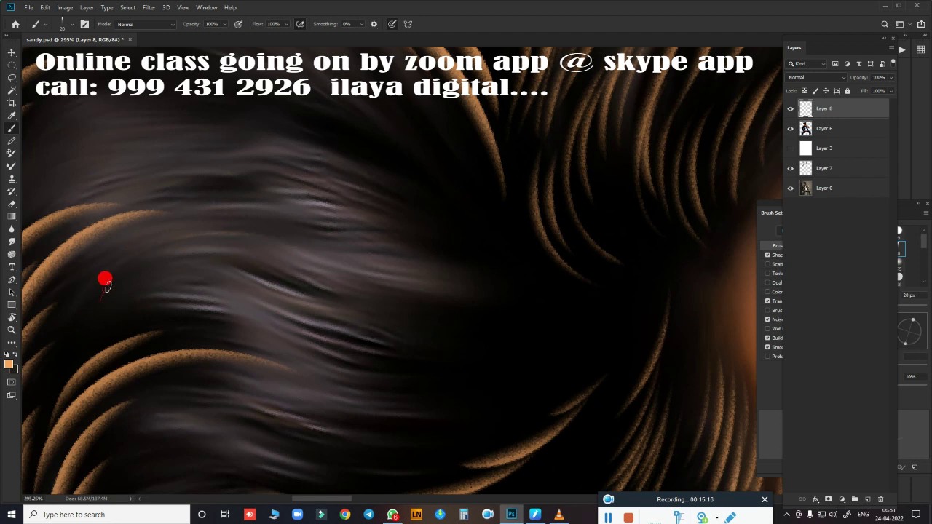
mouse_move(107, 286)
mouse_down()
mouse_move(160, 246)
mouse_move(487, 293)
mouse_move(530, 290)
mouse_up()
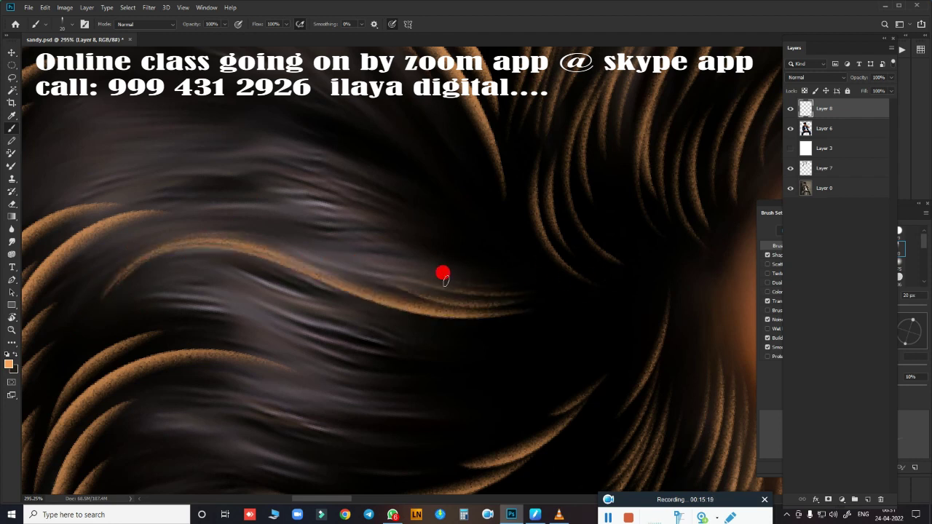
drag(72, 338, 249, 293)
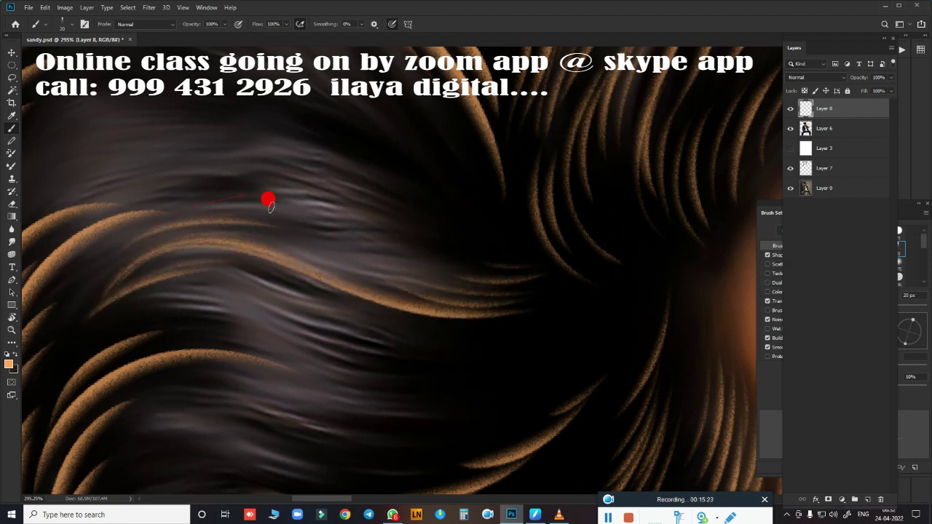
scroll(306, 240, down, 3)
scroll(584, 216, up, 3)
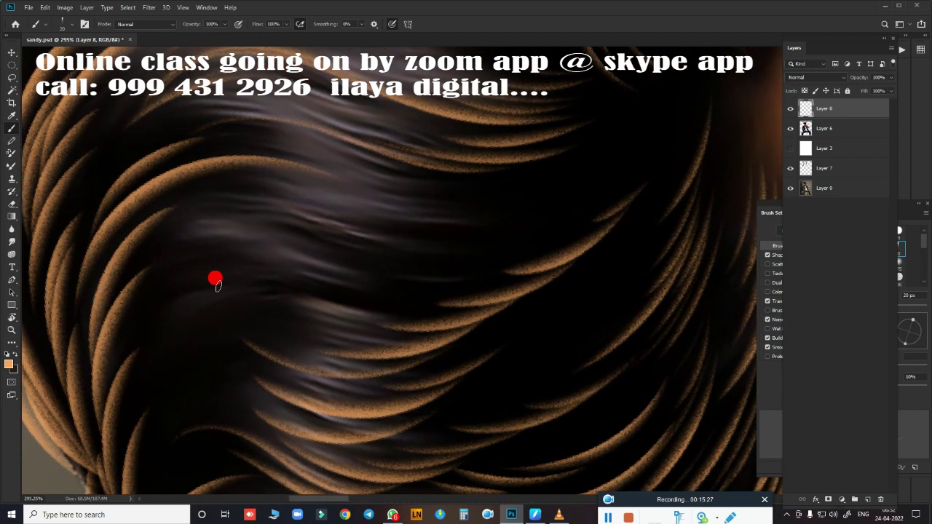
- Paint several light strands sweeping up-right and across the dark hair, including the upper left
mouse_move(251, 301)
mouse_down()
mouse_move(525, 260)
mouse_move(623, 182)
mouse_up()
drag(148, 361, 300, 279)
drag(182, 274, 354, 254)
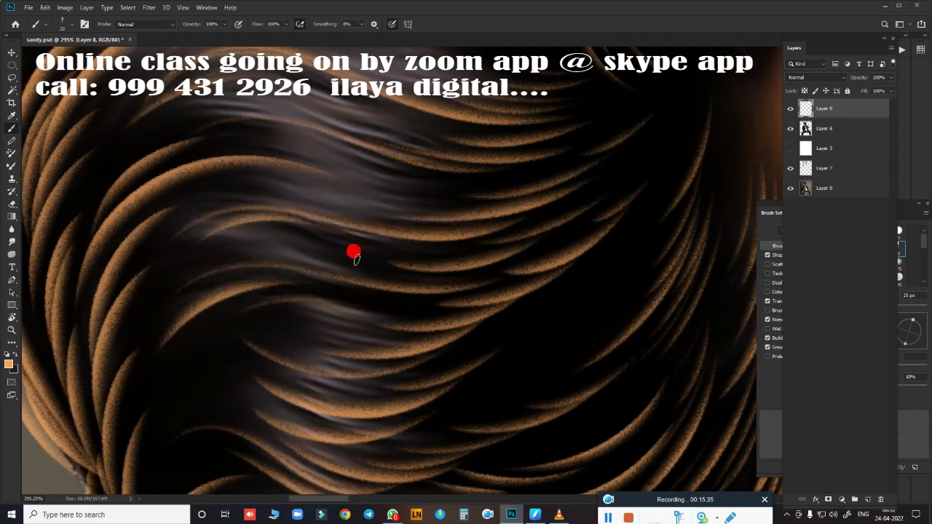
scroll(389, 275, up, 3)
drag(299, 285, 500, 256)
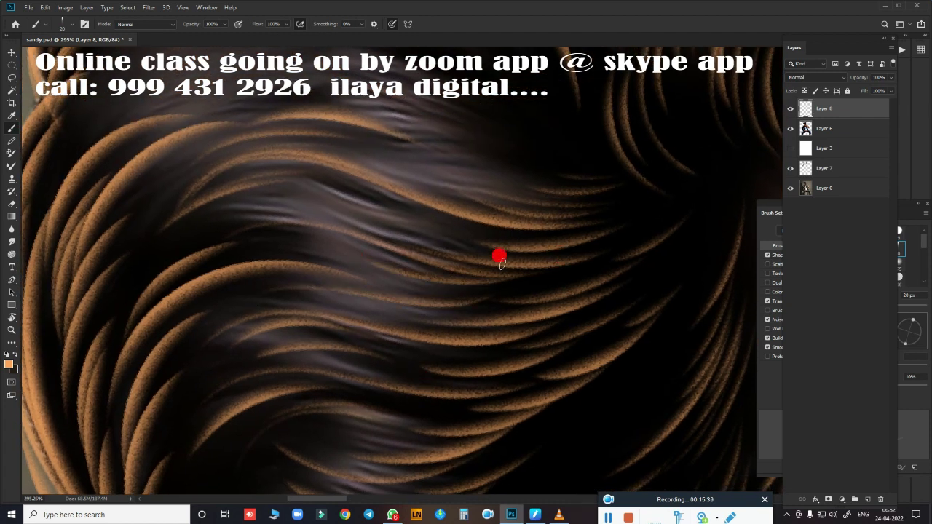
drag(185, 243, 523, 255)
scroll(523, 255, down, 3)
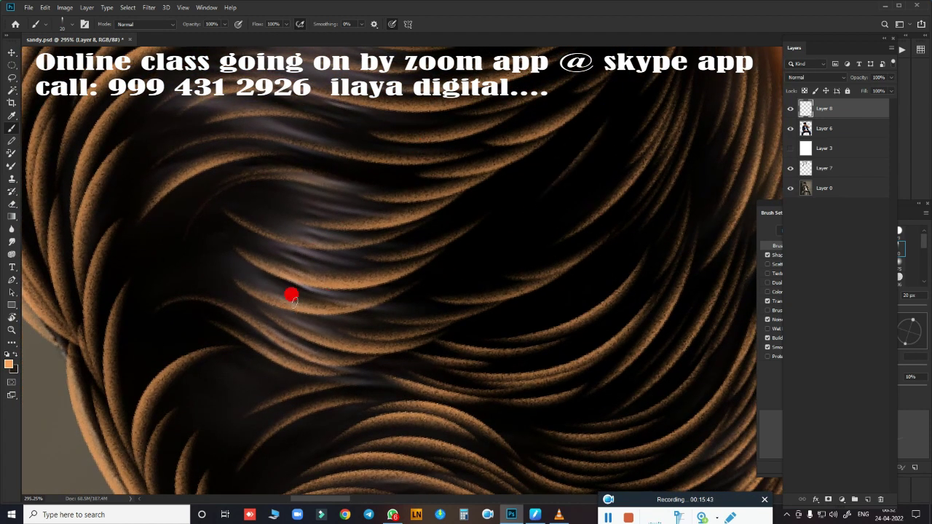
drag(192, 254, 303, 178)
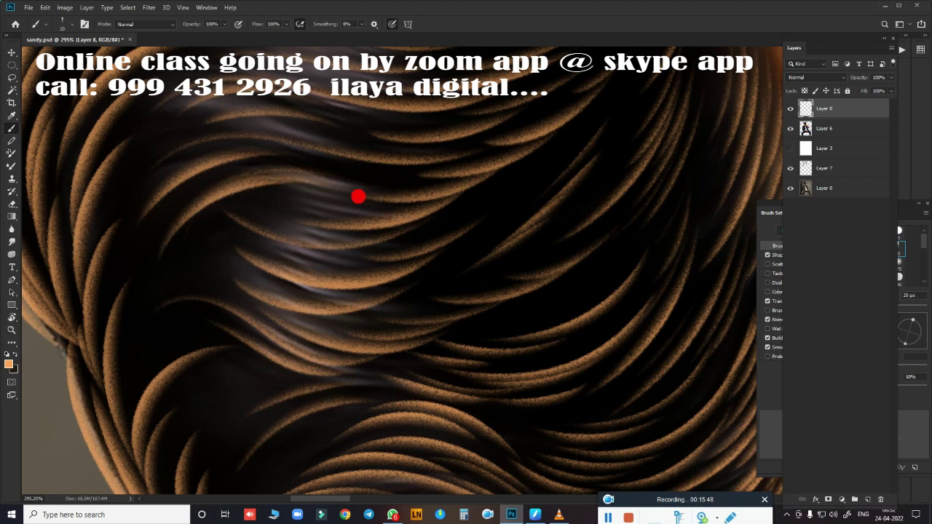
- Add more light strands sweeping right through the middle, upper and lower hair
mouse_move(416, 312)
mouse_down()
mouse_move(315, 394)
mouse_move(305, 384)
mouse_up()
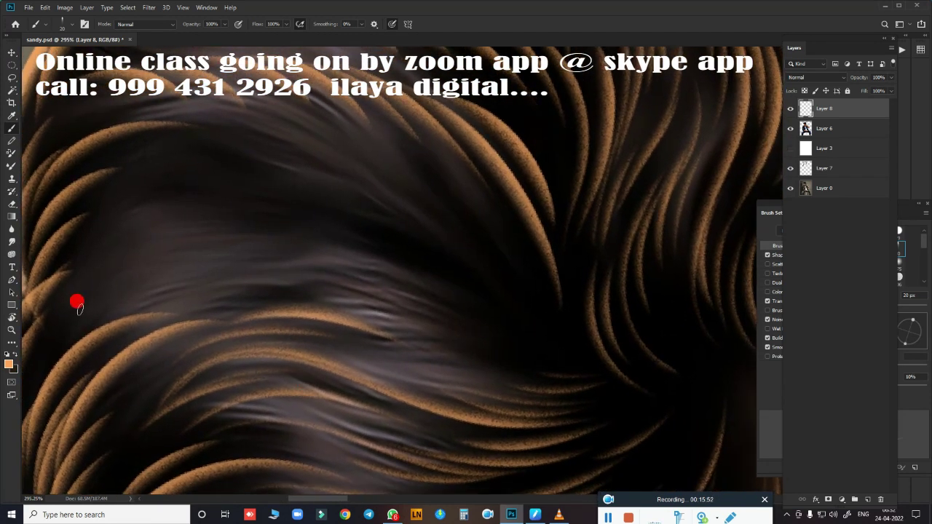
mouse_move(87, 300)
mouse_down()
mouse_move(208, 267)
mouse_move(477, 324)
mouse_up()
drag(342, 289, 557, 357)
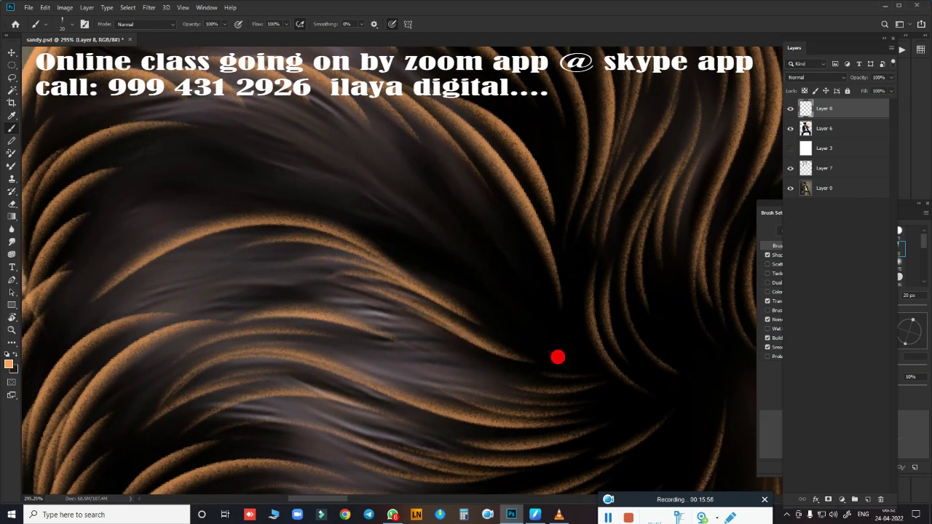
drag(233, 301, 443, 354)
scroll(423, 360, up, 3)
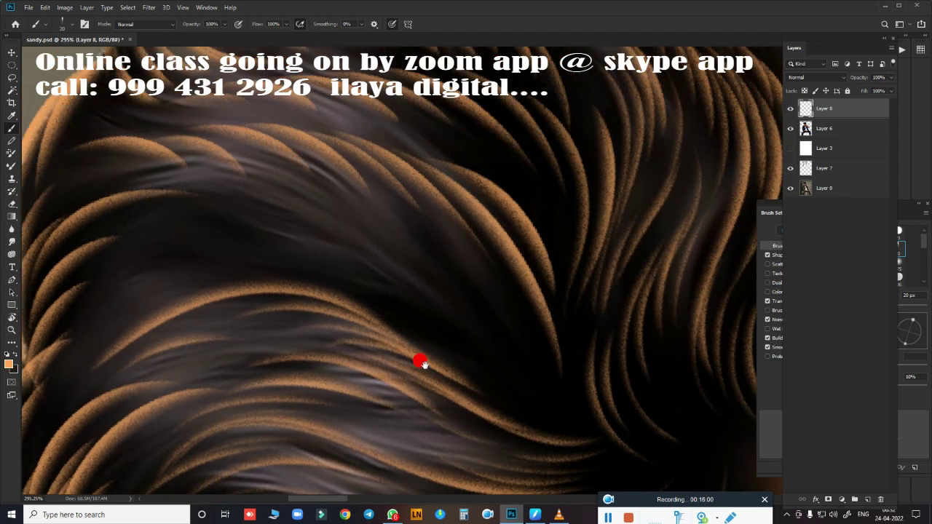
drag(127, 259, 393, 291)
drag(306, 244, 466, 253)
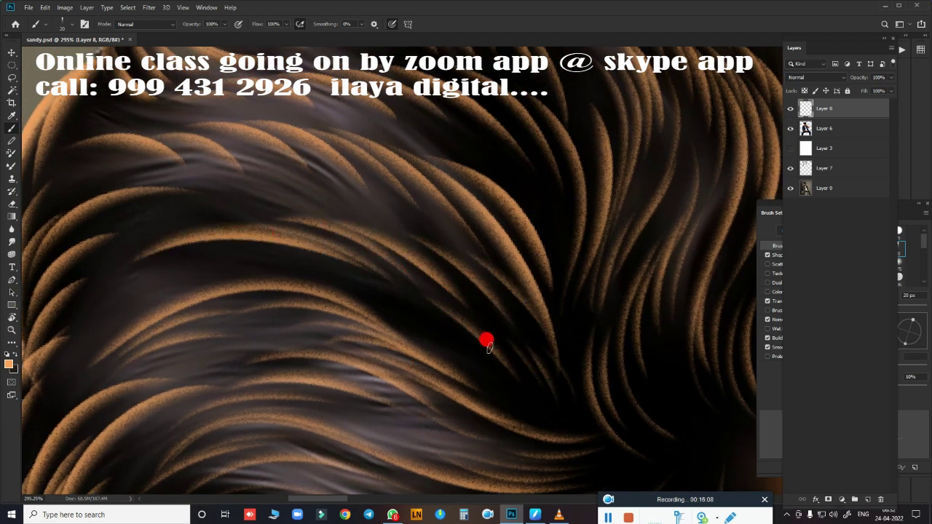
drag(374, 293, 482, 364)
drag(228, 210, 390, 234)
drag(122, 313, 306, 242)
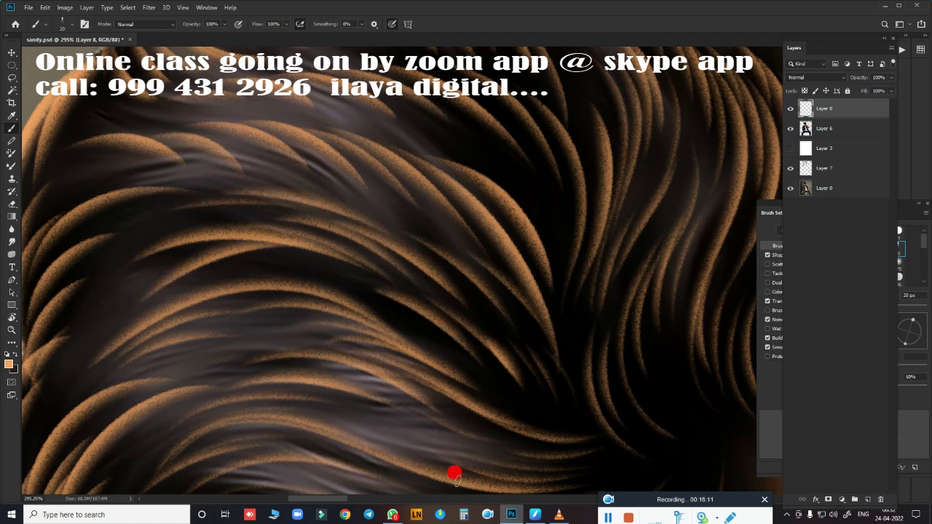
scroll(437, 371, down, 2)
- Hide and reshow Layer 8's painted strands to compare the hair, then select Layer 6
scroll(437, 379, down, 2)
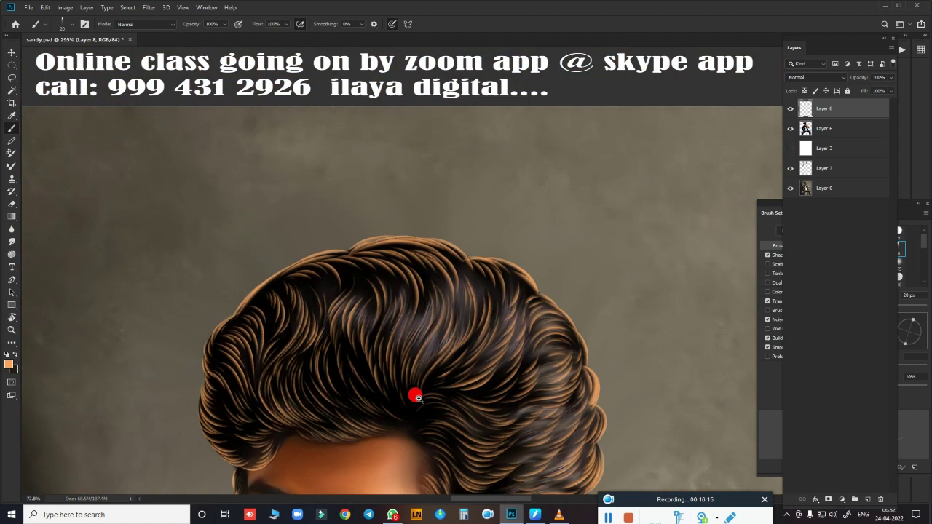
scroll(430, 305, down, 3)
scroll(512, 344, down, 2)
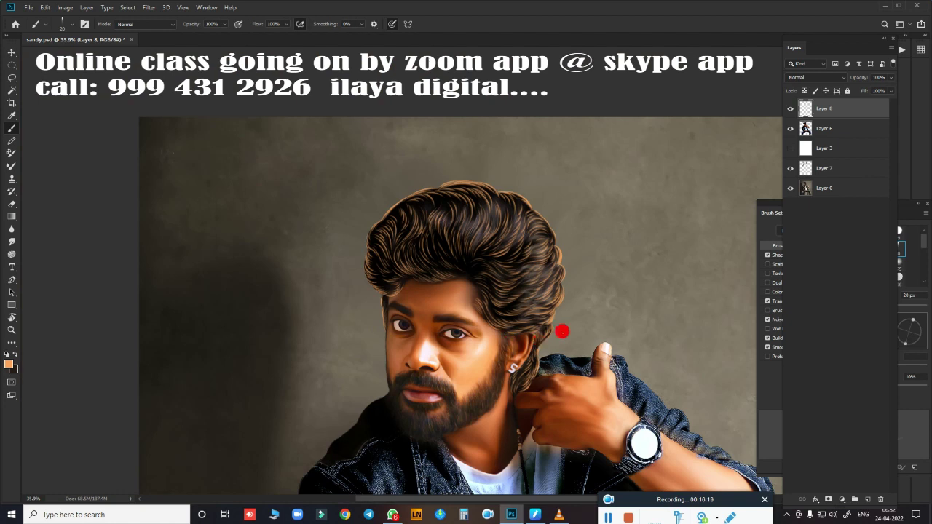
click(840, 132)
scroll(474, 305, up, 3)
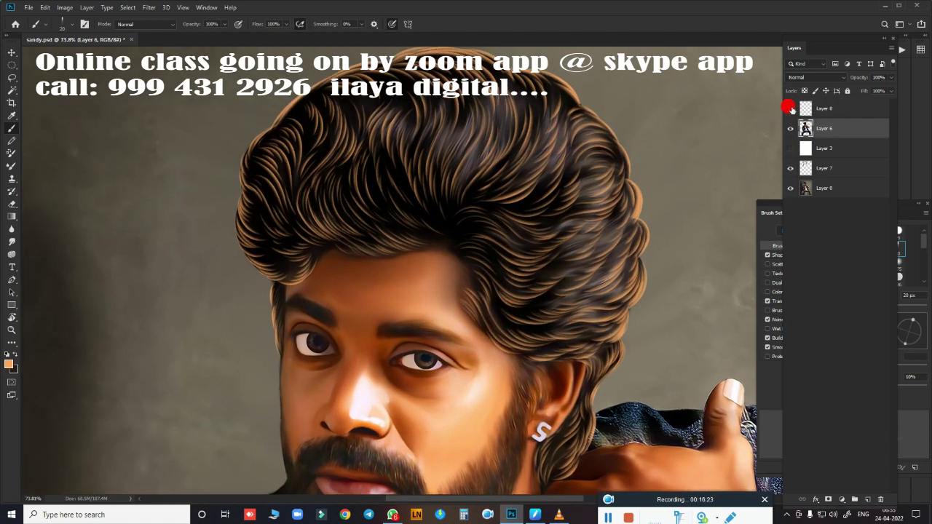
click(790, 108)
scroll(516, 312, down, 1)
scroll(524, 312, up, 1)
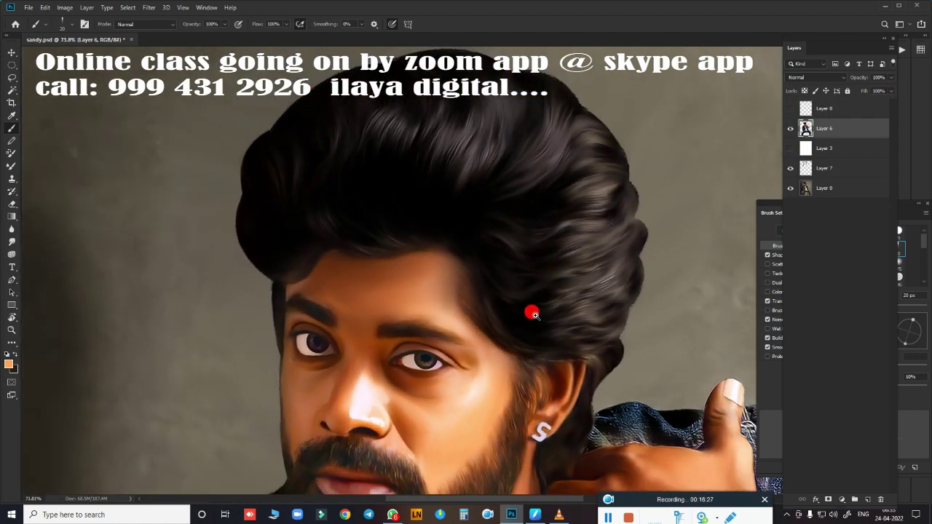
click(826, 108)
click(790, 108)
scroll(545, 294, up, 1)
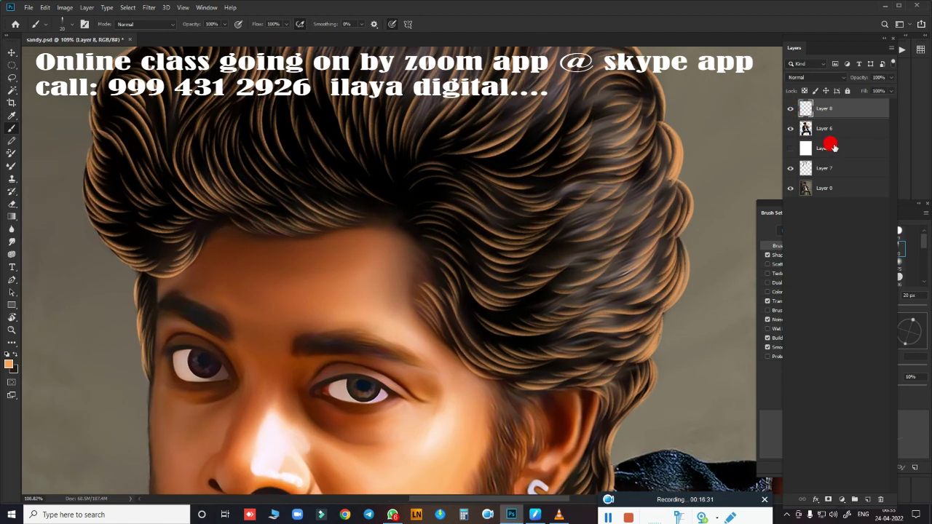
click(830, 128)
scroll(487, 312, down, 2)
- Burn the upper hair on Layer 6 copy at 58% exposure, toggling Layer 8's strands to check
key(o)
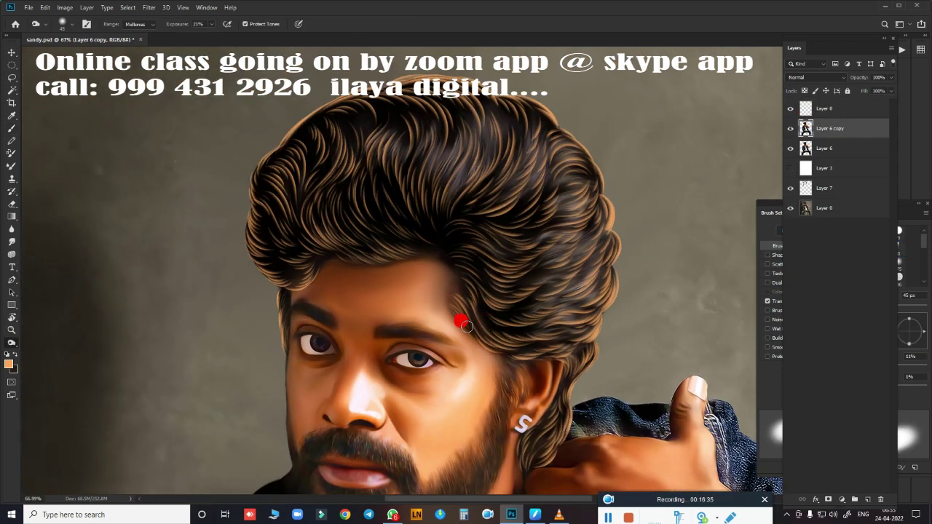
scroll(458, 318, up, 2)
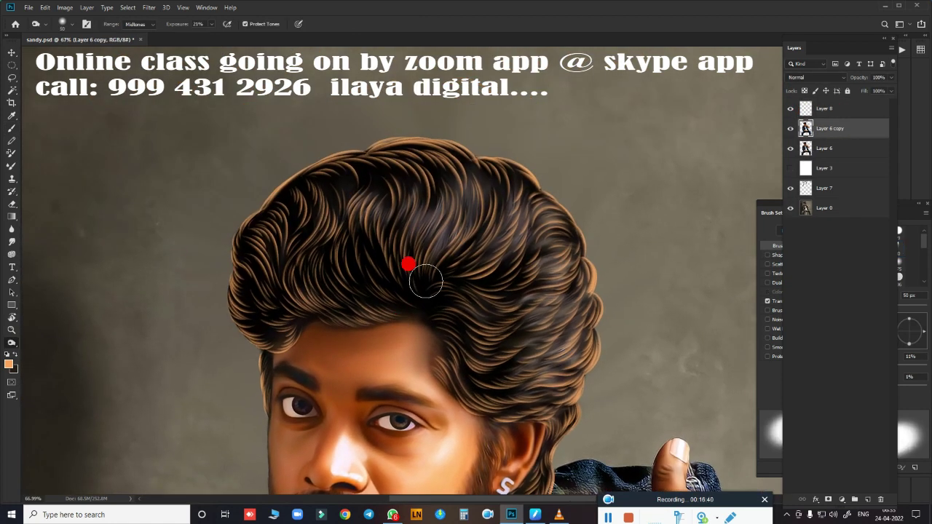
drag(422, 297, 468, 209)
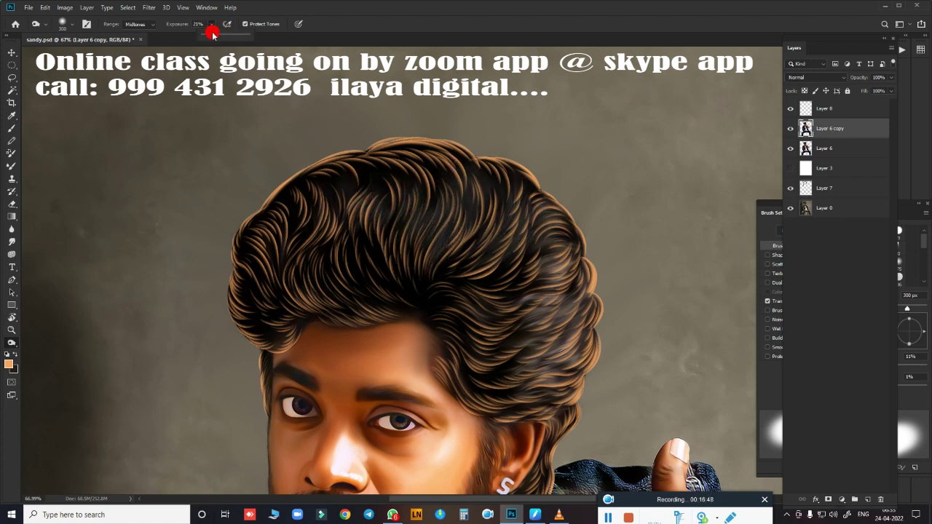
drag(212, 34, 230, 34)
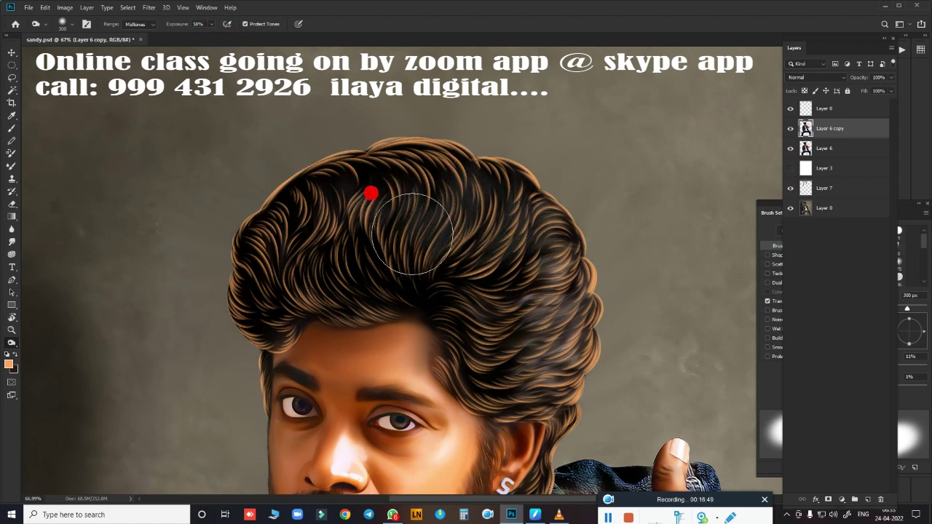
click(790, 108)
drag(452, 249, 560, 301)
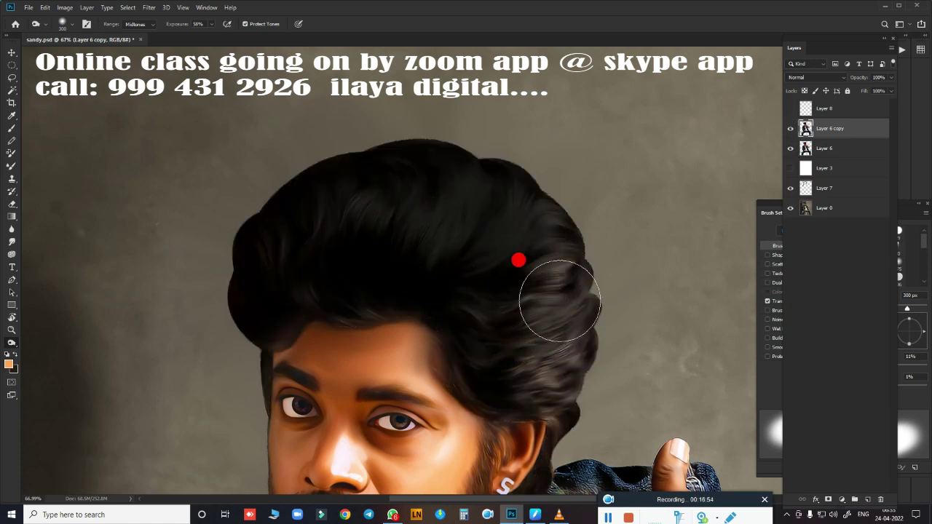
click(790, 109)
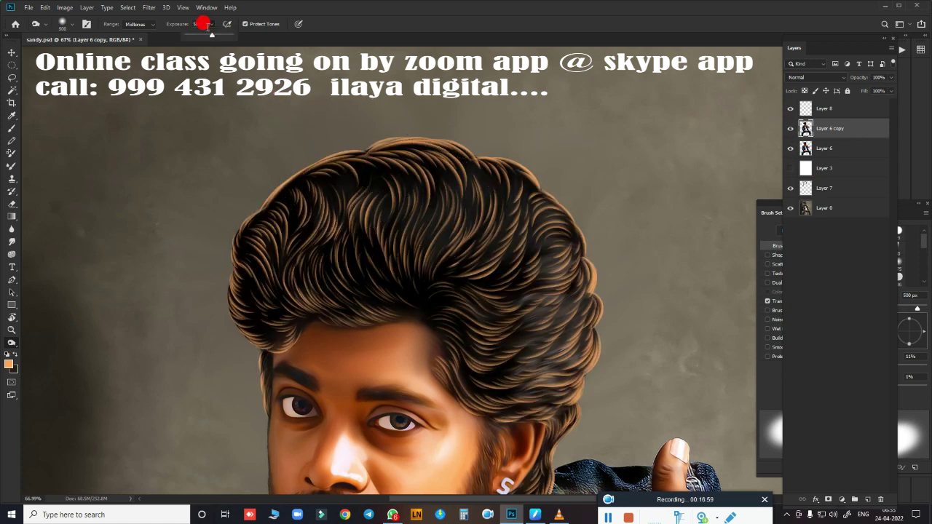
- Limit the Burn range to Shadows and darken the top of the hair and forehead hairline
click(139, 24)
click(135, 35)
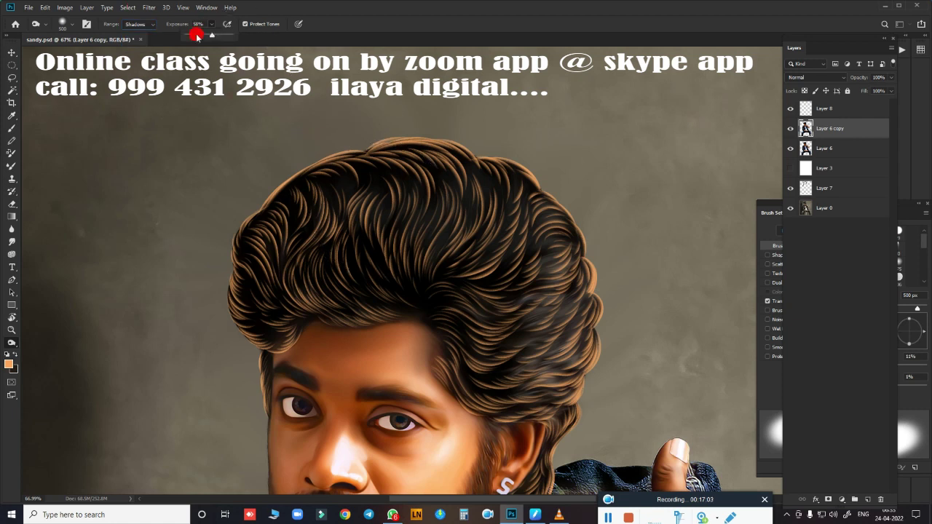
key(bracketright)
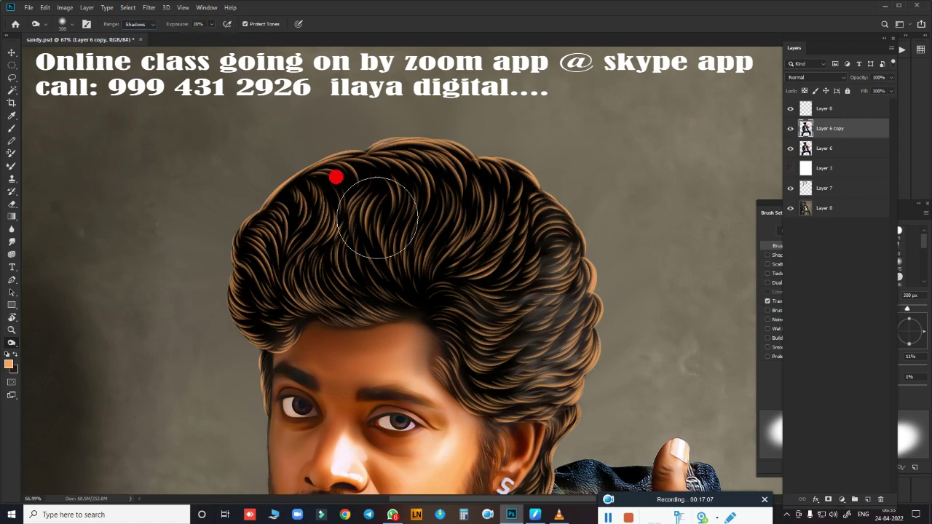
drag(335, 174, 447, 240)
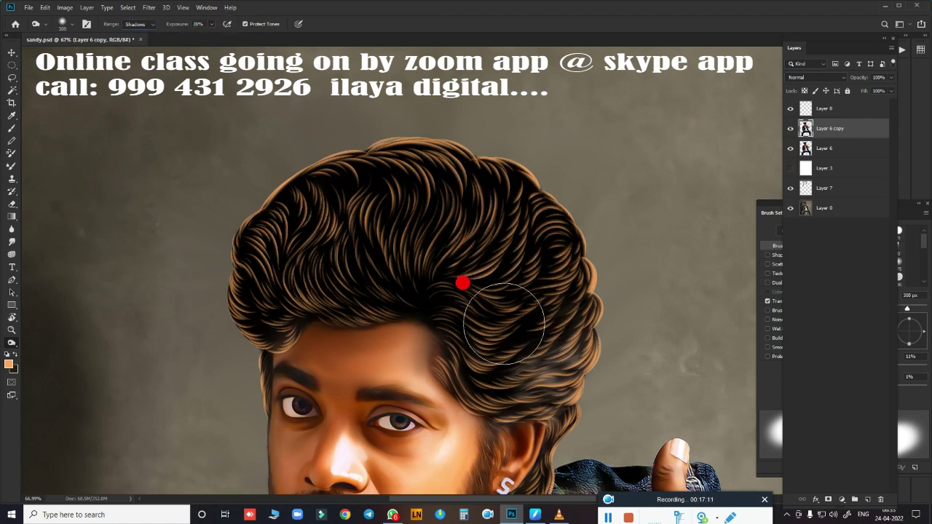
key(bracketleft)
key(bracketleft)
mouse_move(503, 323)
mouse_down()
mouse_move(474, 350)
mouse_move(562, 312)
mouse_up()
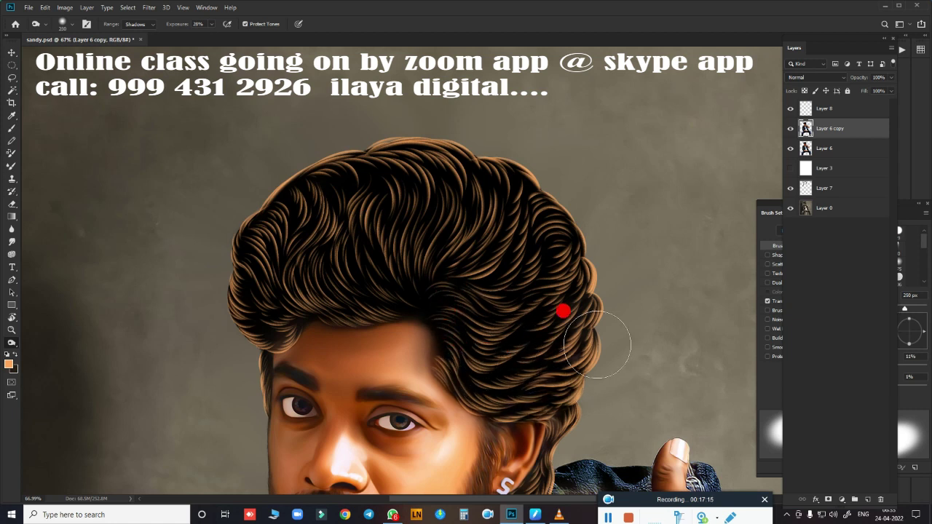
- Darken the hair near and beside the ear with a 250 px Burn brush
key(bracketright)
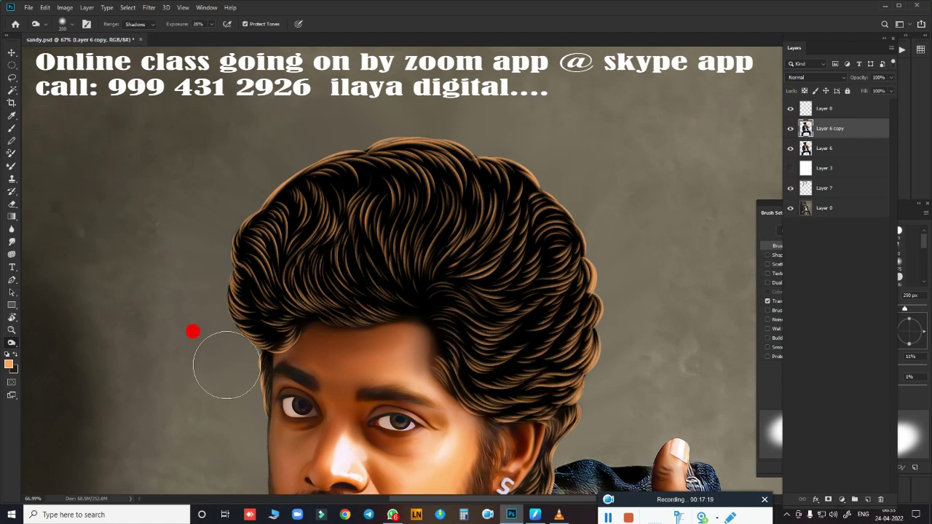
drag(617, 324, 589, 280)
mouse_move(429, 124)
mouse_down()
mouse_move(487, 161)
mouse_move(483, 199)
mouse_move(491, 182)
mouse_move(480, 237)
mouse_move(454, 235)
mouse_move(415, 262)
mouse_move(474, 183)
mouse_up()
drag(323, 244, 388, 386)
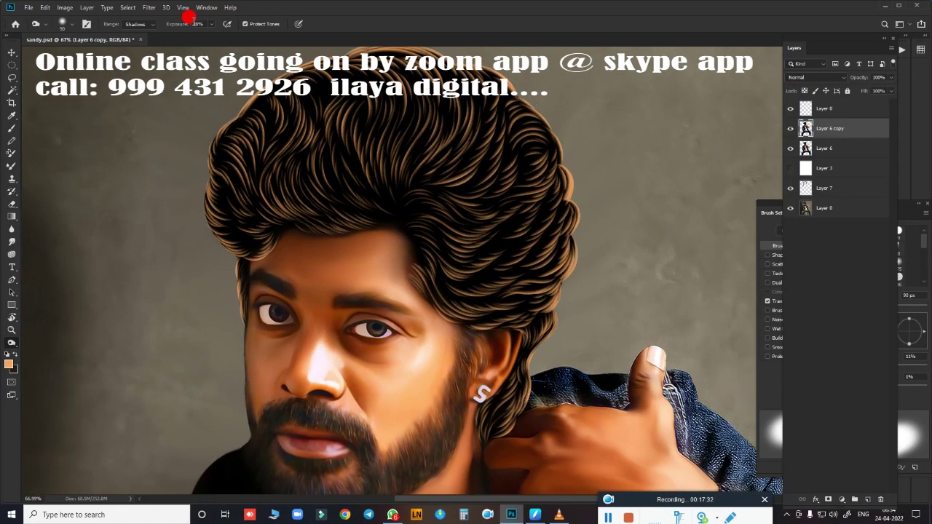
key(b)
scroll(539, 342, down, 5)
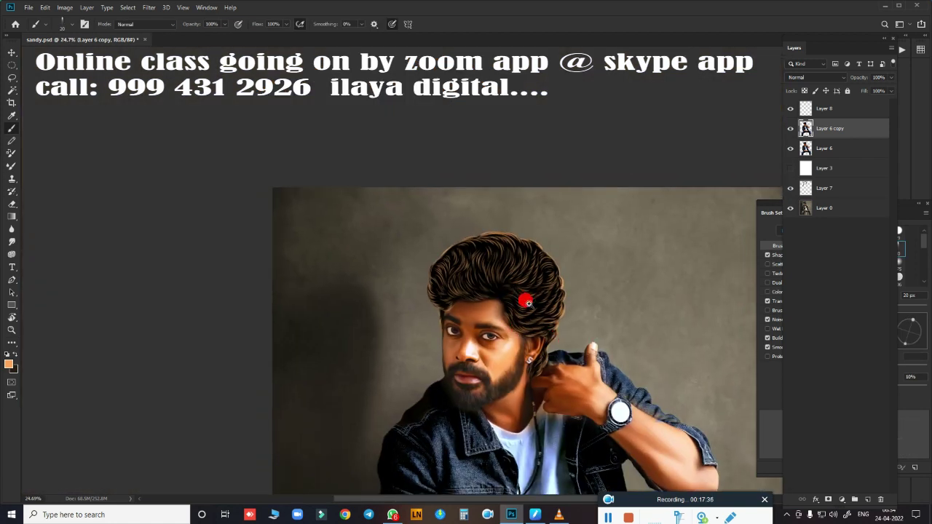
scroll(527, 303, up, 4)
scroll(531, 194, down, 2)
- Duplicate Layer 8, hide the original, and add a Gradient Overlay to the copy
click(824, 108)
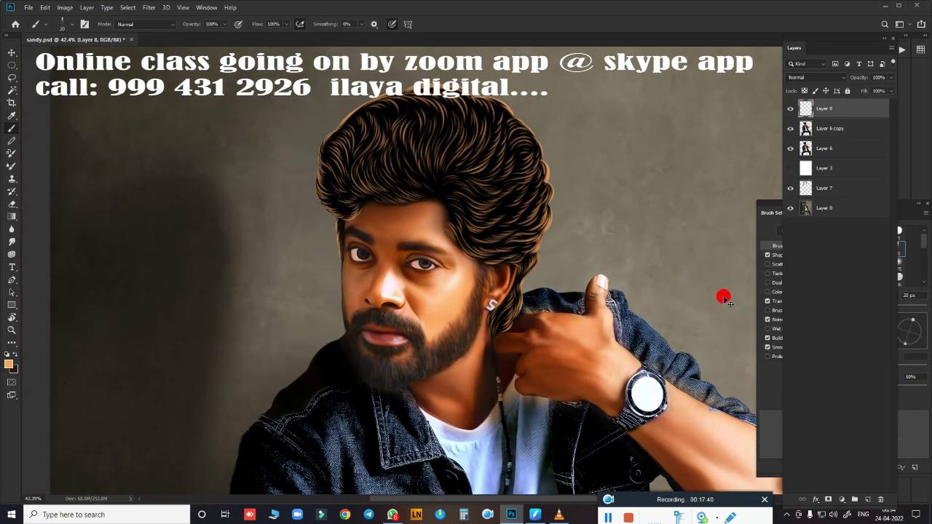
key(ctrl+j)
click(790, 128)
click(816, 501)
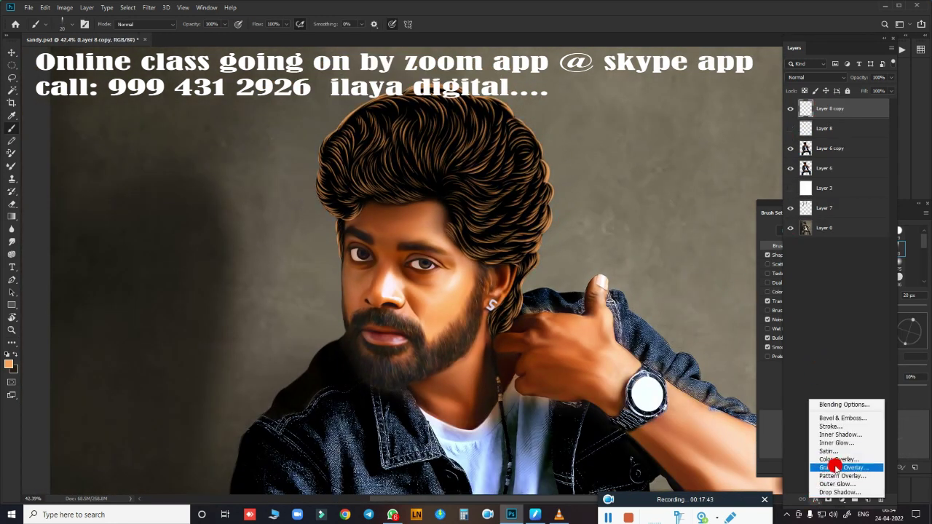
click(788, 295)
- Compare several gradient presets and settle on the Violet, Orange preset
click(749, 169)
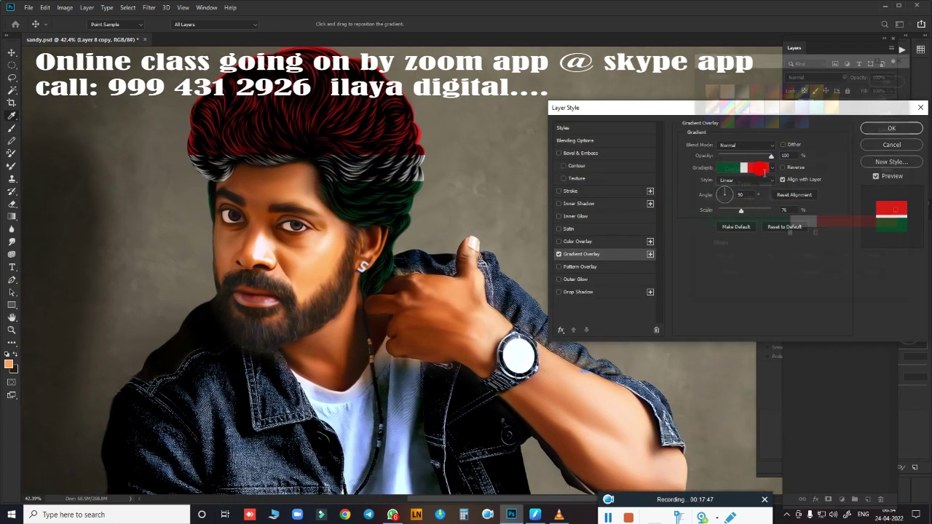
click(787, 122)
click(801, 121)
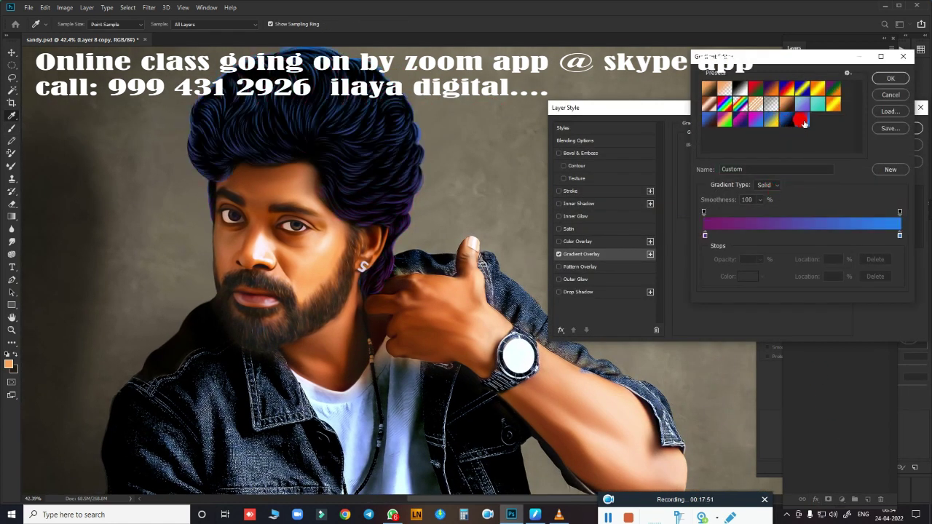
click(747, 120)
click(801, 121)
click(758, 121)
click(801, 121)
click(773, 122)
click(712, 118)
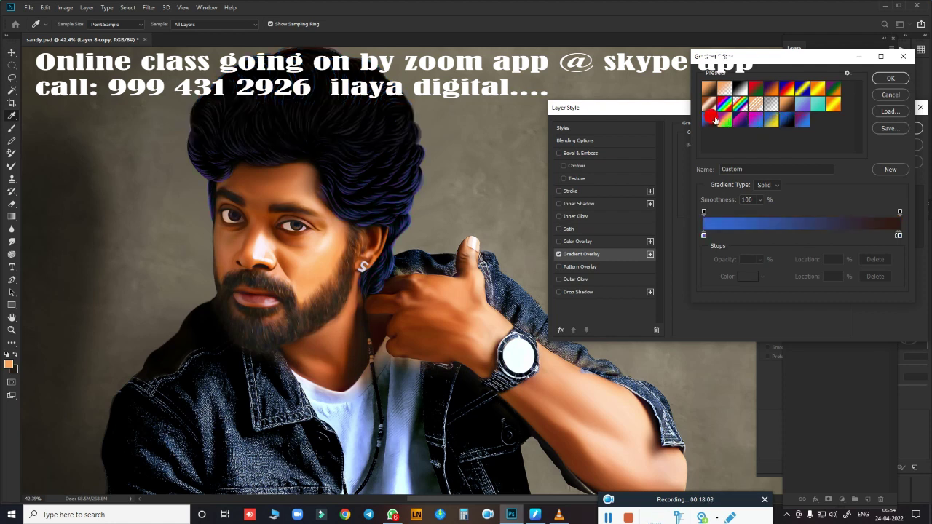
click(709, 89)
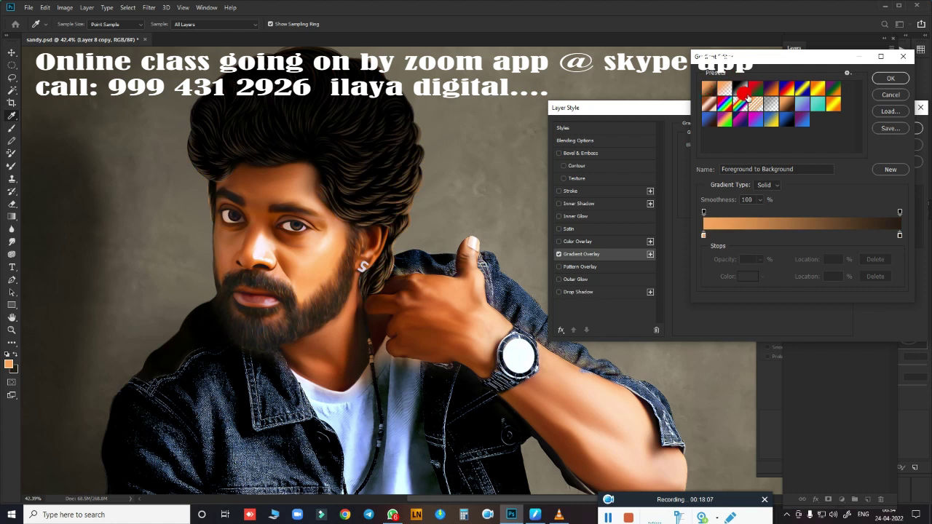
click(743, 91)
click(709, 89)
click(754, 88)
click(770, 89)
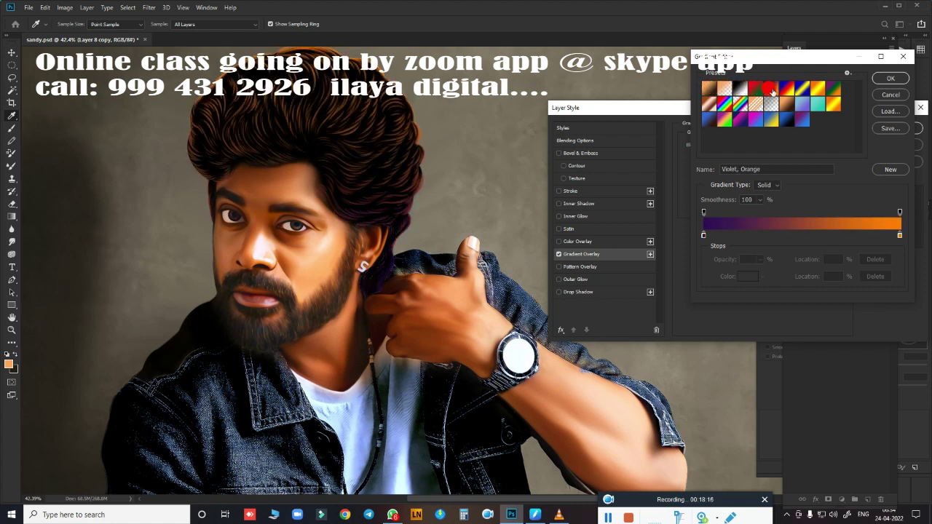
- Change the gradient's left stop to light blue and apply the blue-to-orange overlay
click(705, 236)
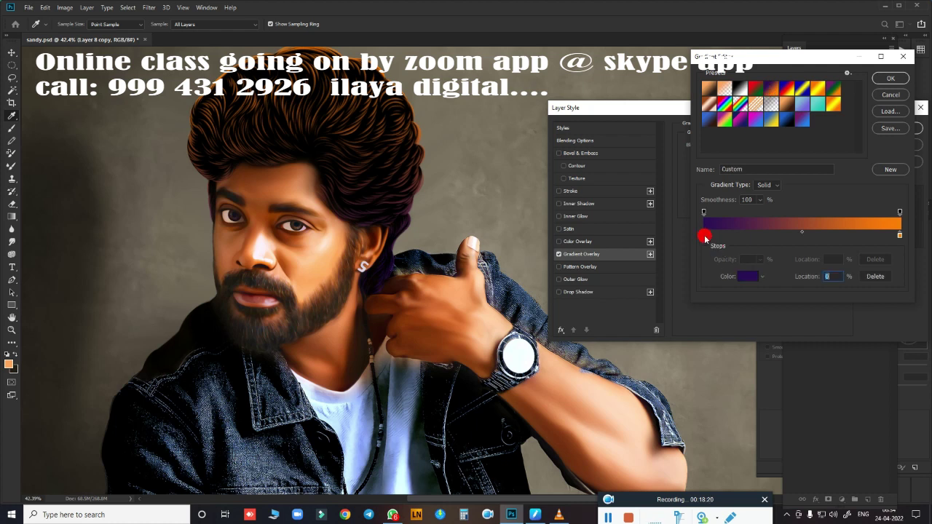
click(742, 278)
drag(808, 180, 808, 195)
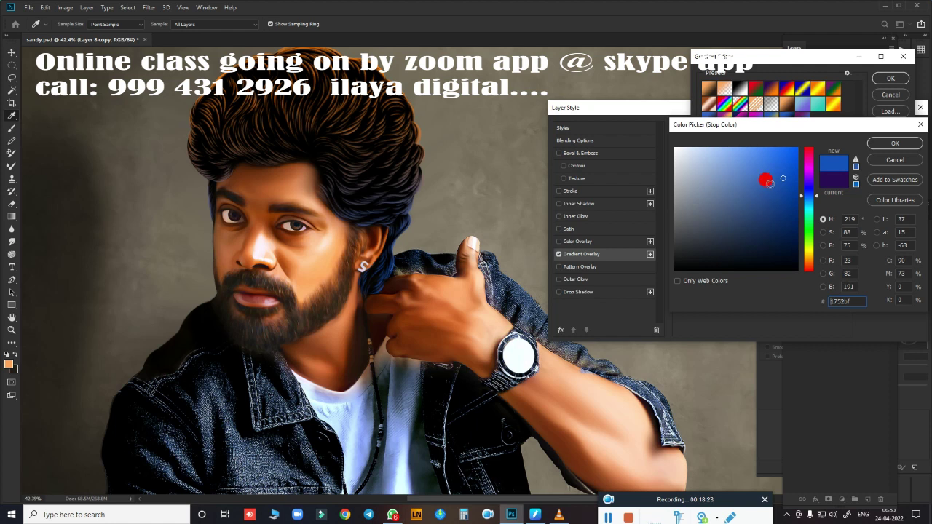
mouse_move(769, 183)
mouse_down()
mouse_move(771, 168)
mouse_move(737, 159)
mouse_up()
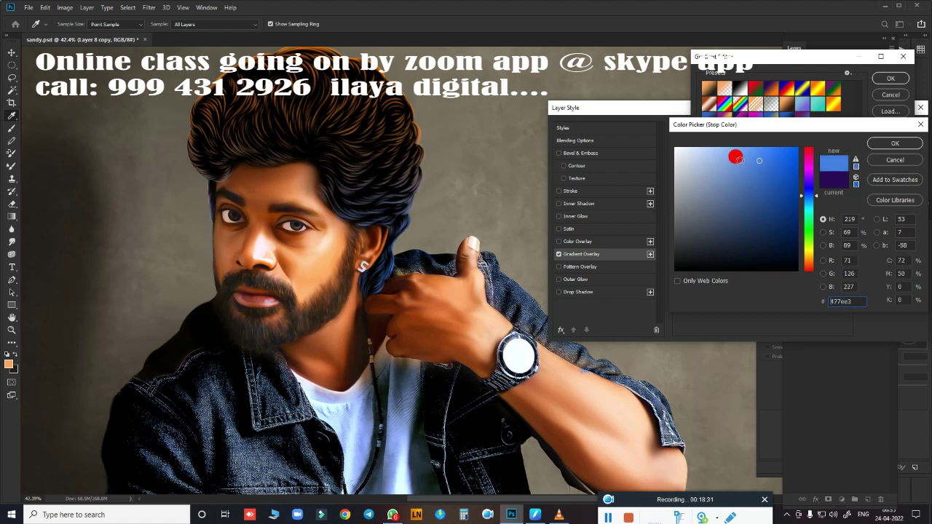
click(880, 147)
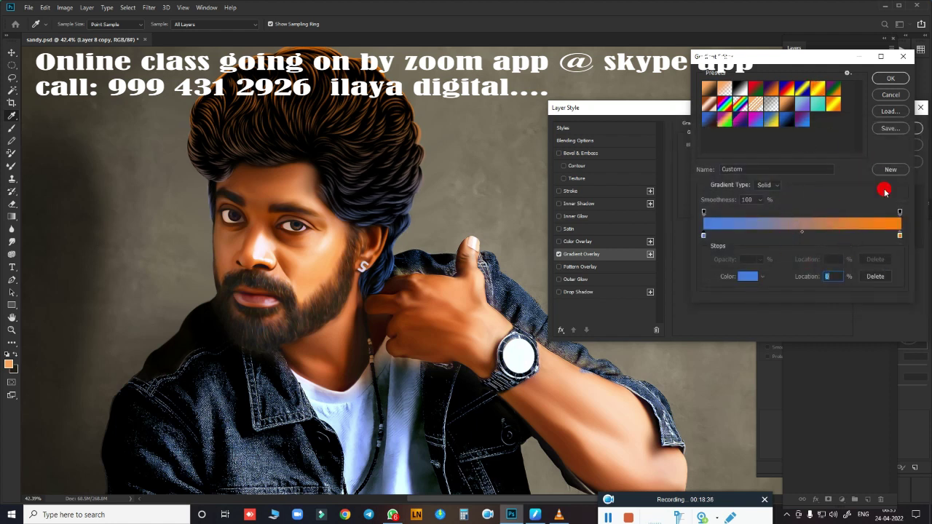
click(892, 82)
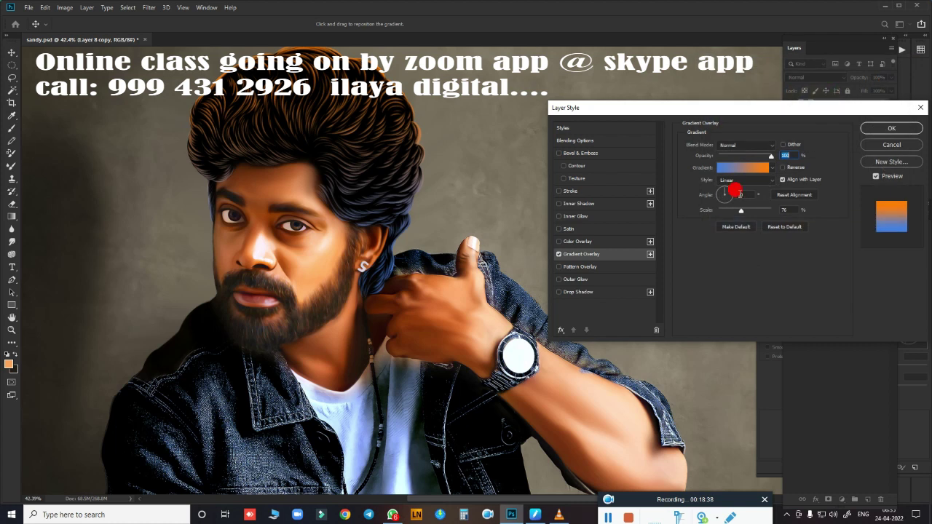
click(872, 129)
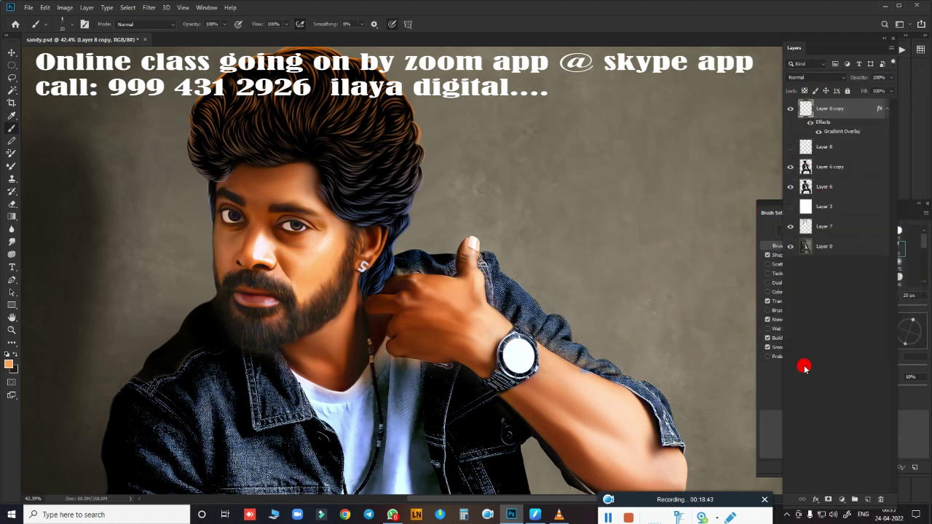
- Enlarge the Gradient Overlay's scale and tilt it to a 138° angle, then add new Layer 9
drag(799, 210, 830, 199)
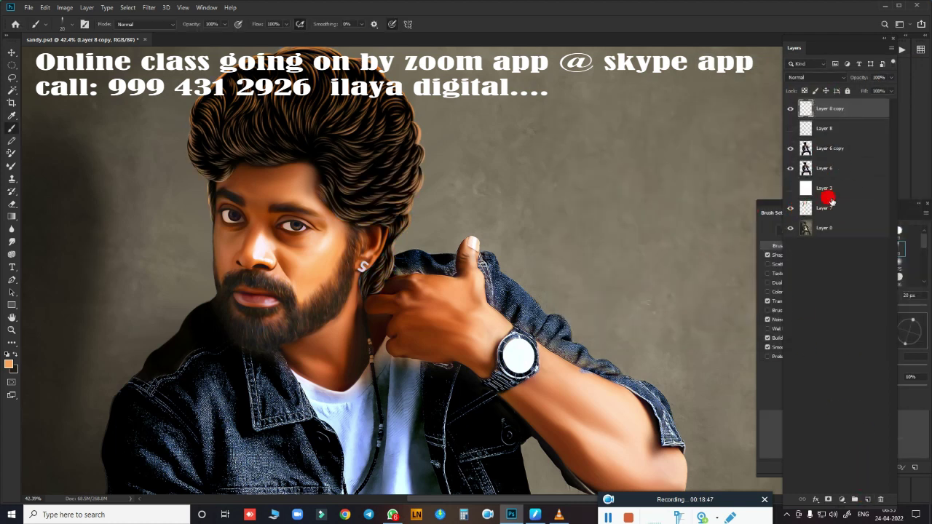
click(813, 501)
click(823, 467)
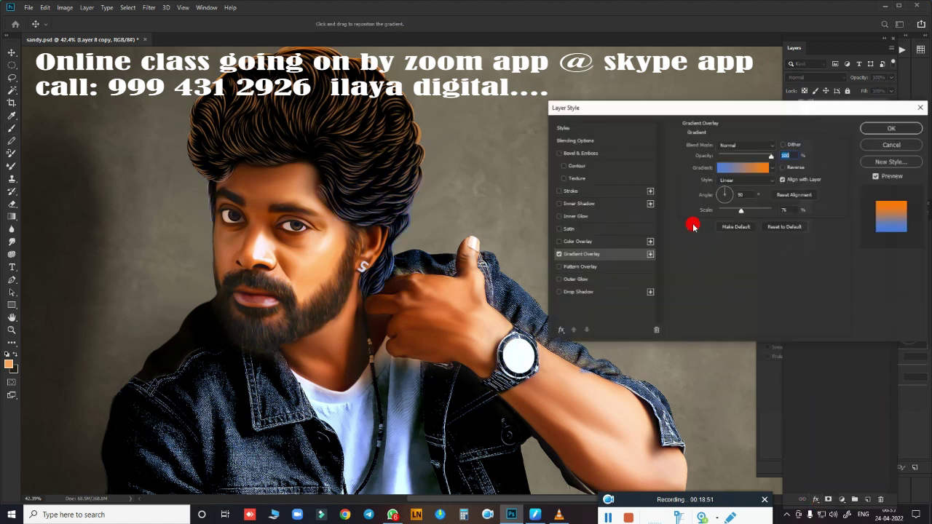
drag(742, 213, 757, 210)
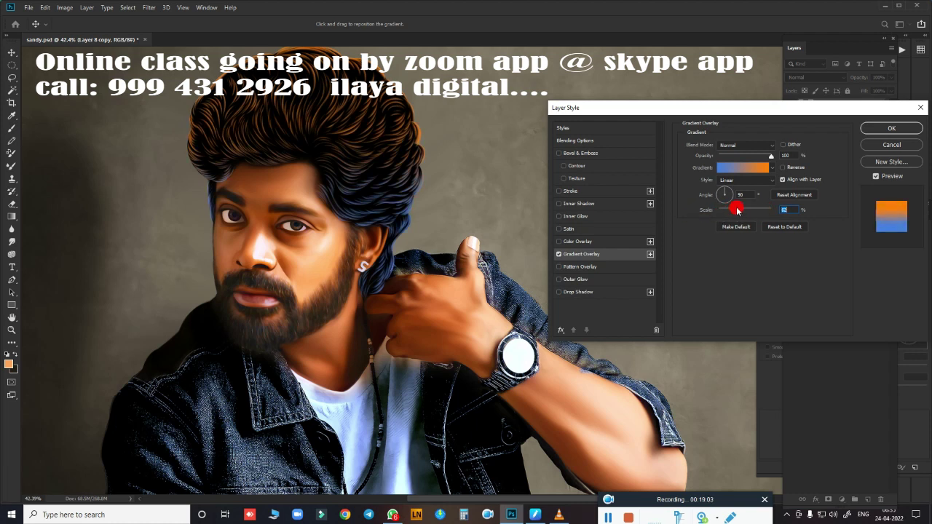
drag(740, 197, 733, 192)
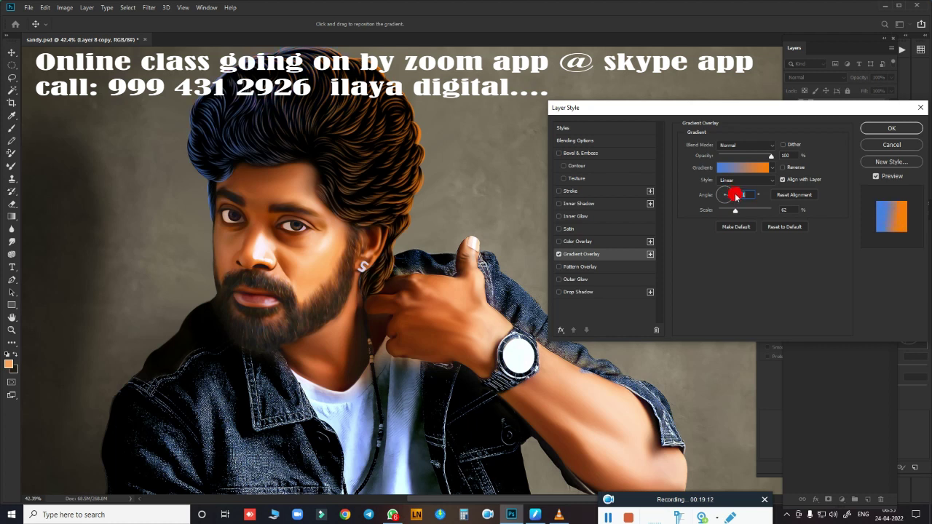
drag(728, 203, 724, 203)
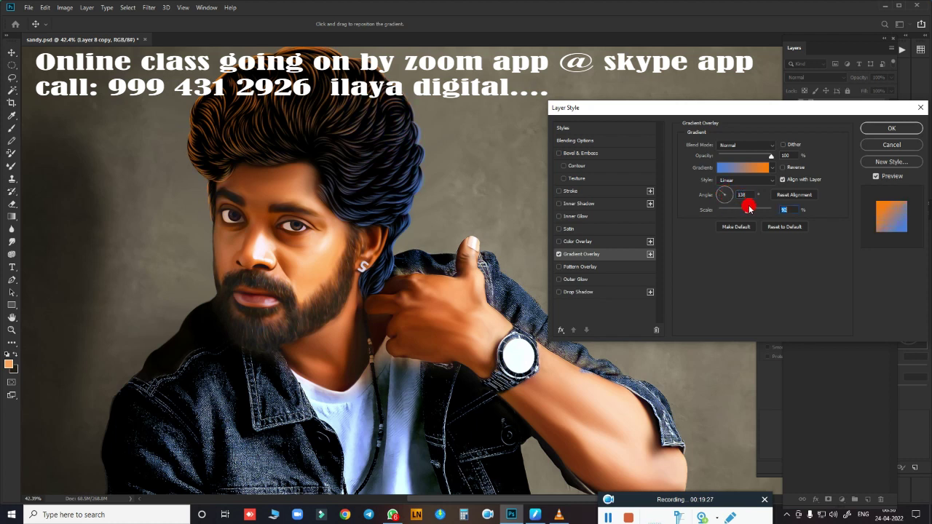
click(881, 131)
click(866, 501)
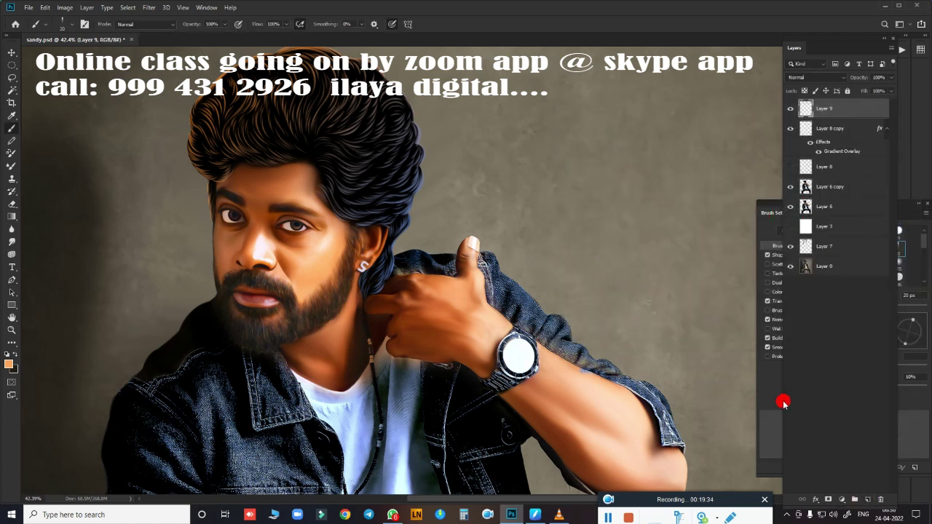
- Merge the gradient-tinted hair copy into Layer 9, then trial and cancel a hue shift
click(843, 133)
key(Delete)
key(ctrl+u)
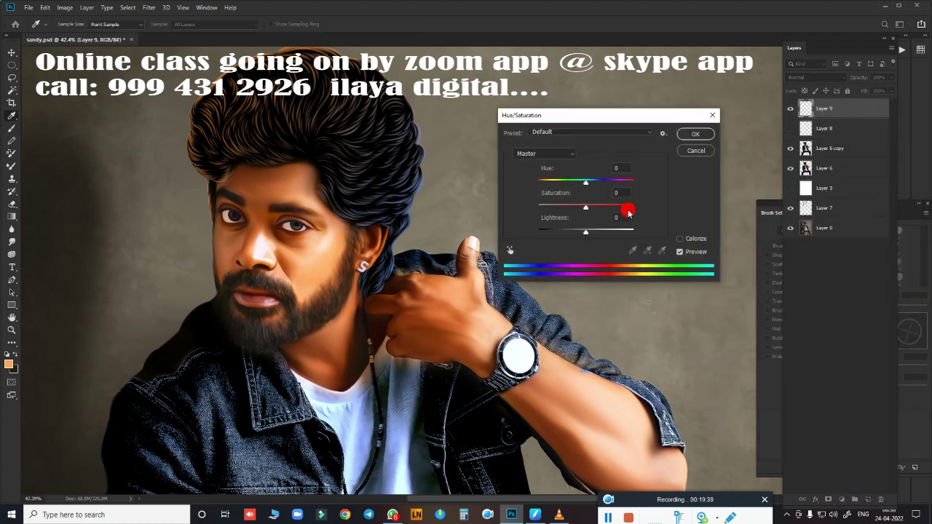
mouse_move(589, 181)
mouse_down()
mouse_move(622, 184)
mouse_move(557, 191)
mouse_up()
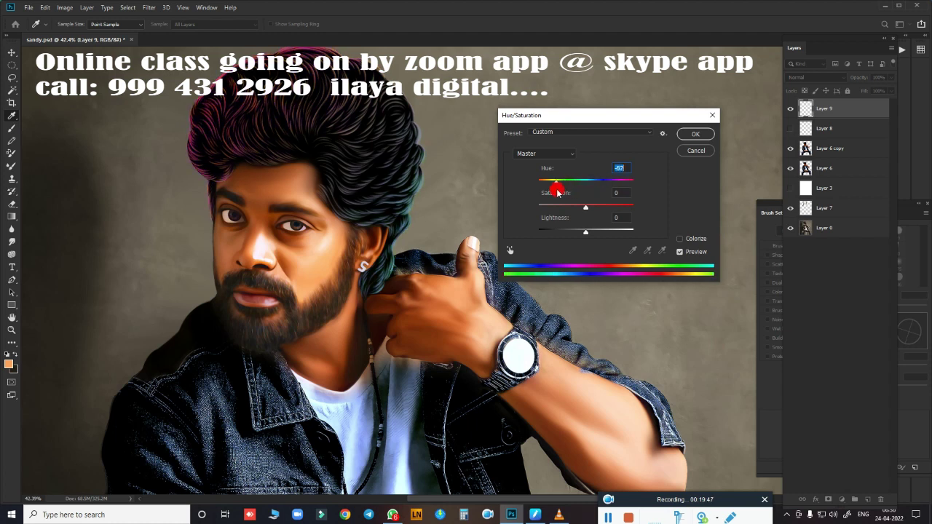
click(684, 152)
- Shift Layer 9's hair hue slightly and reduce its saturation with Hue/Saturation
scroll(630, 200, down, 3)
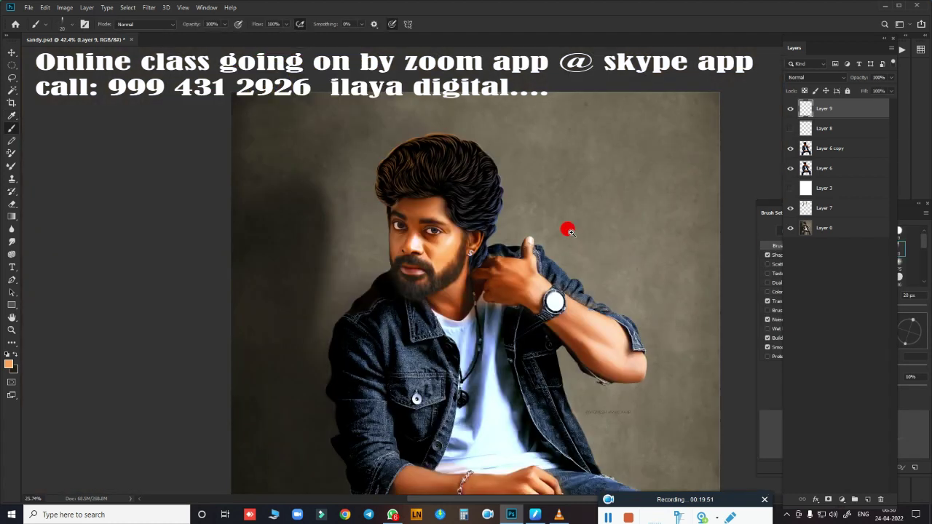
scroll(568, 225, down, 2)
scroll(578, 241, up, 2)
scroll(520, 225, up, 3)
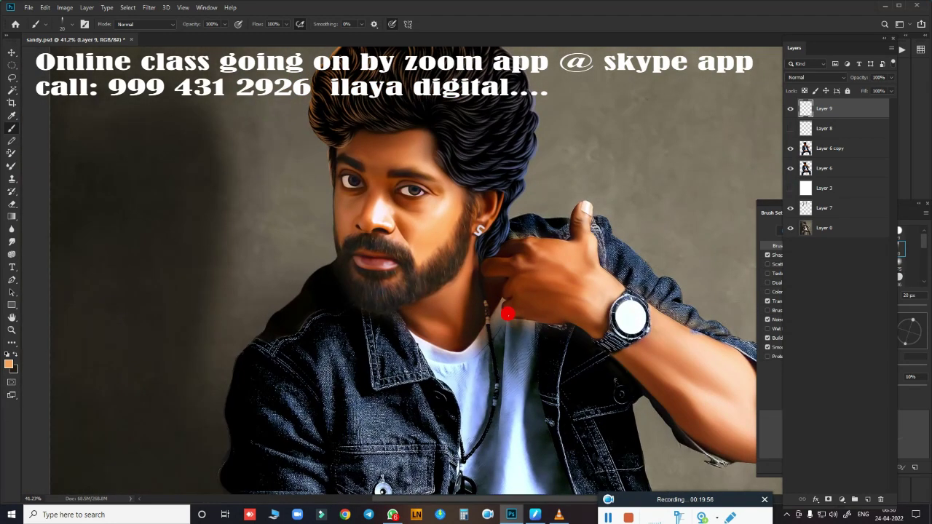
scroll(503, 309, up, 2)
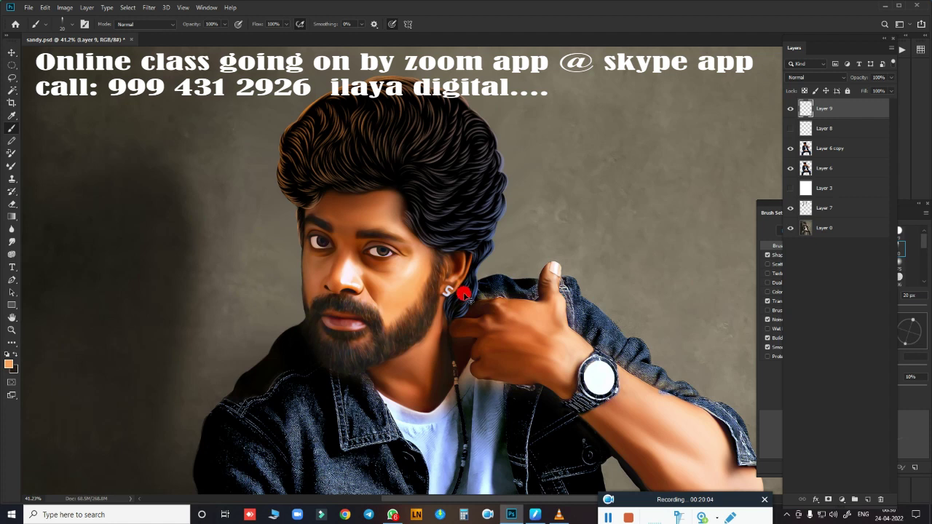
key(ctrl+u)
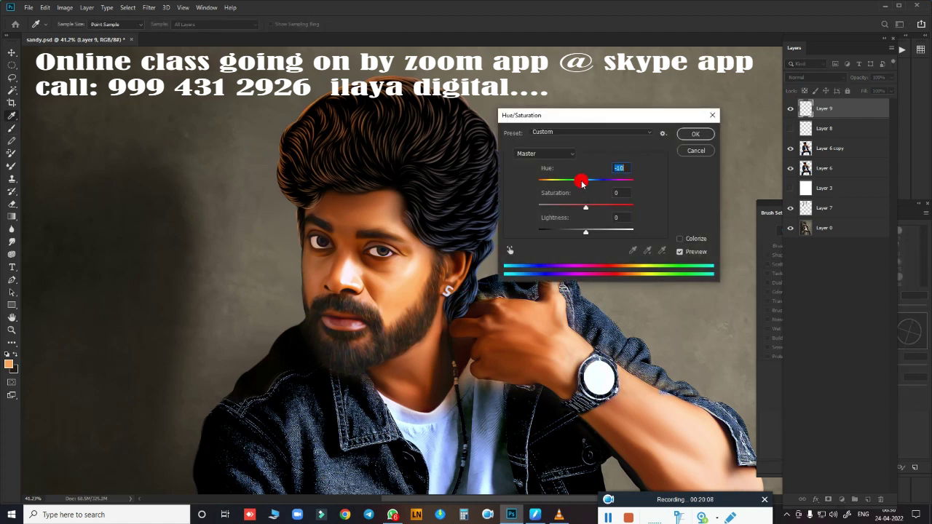
mouse_move(588, 185)
mouse_down()
mouse_move(640, 181)
mouse_move(547, 189)
mouse_move(584, 192)
mouse_up()
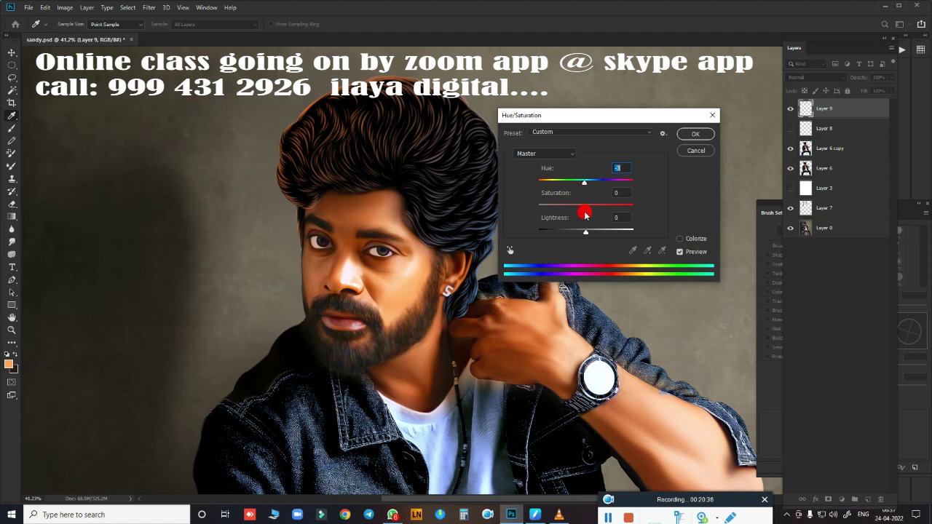
text(0)
mouse_move(586, 212)
mouse_down()
mouse_move(561, 208)
mouse_move(581, 208)
mouse_move(567, 209)
mouse_move(581, 211)
mouse_move(571, 232)
mouse_move(588, 233)
mouse_up()
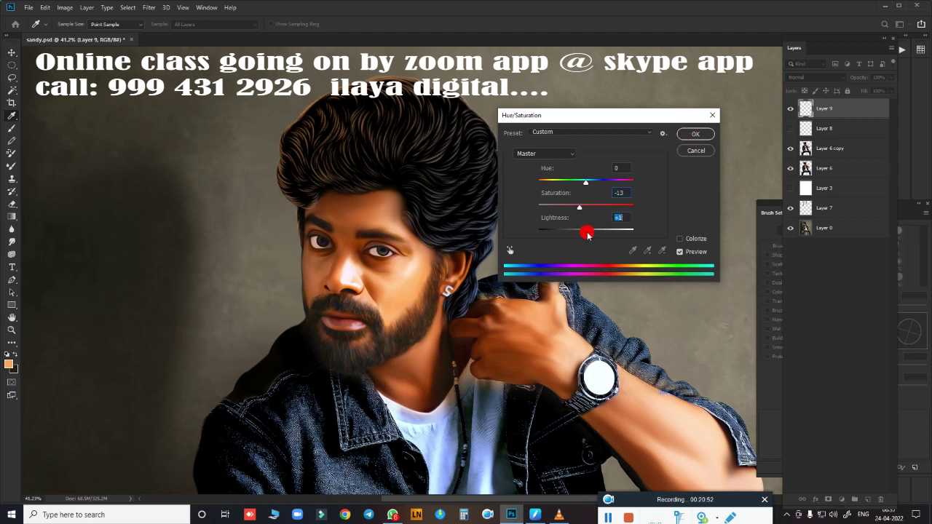
click(691, 134)
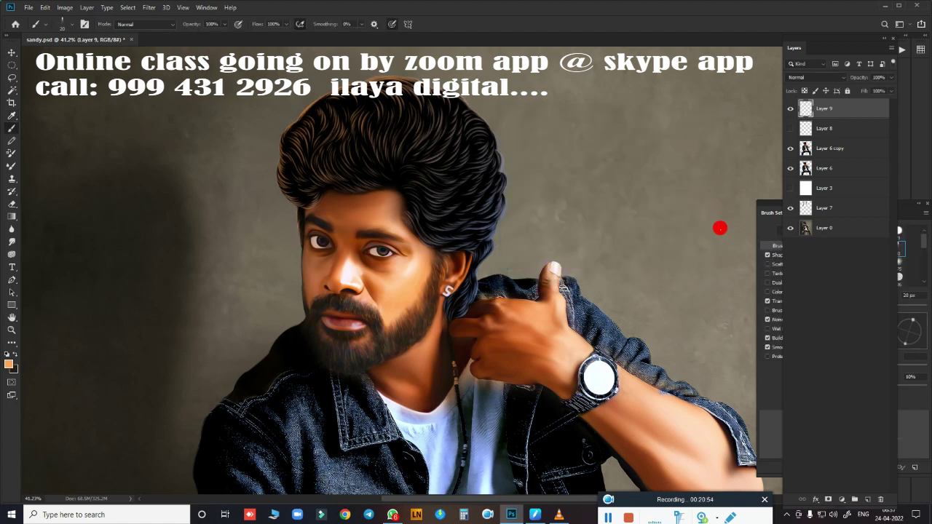
- Lower Layer 9's fill and set its opacity to 90%, then save the document
mouse_move(891, 96)
mouse_down()
mouse_move(868, 107)
mouse_move(875, 91)
mouse_move(860, 95)
mouse_move(885, 93)
mouse_up()
click(892, 78)
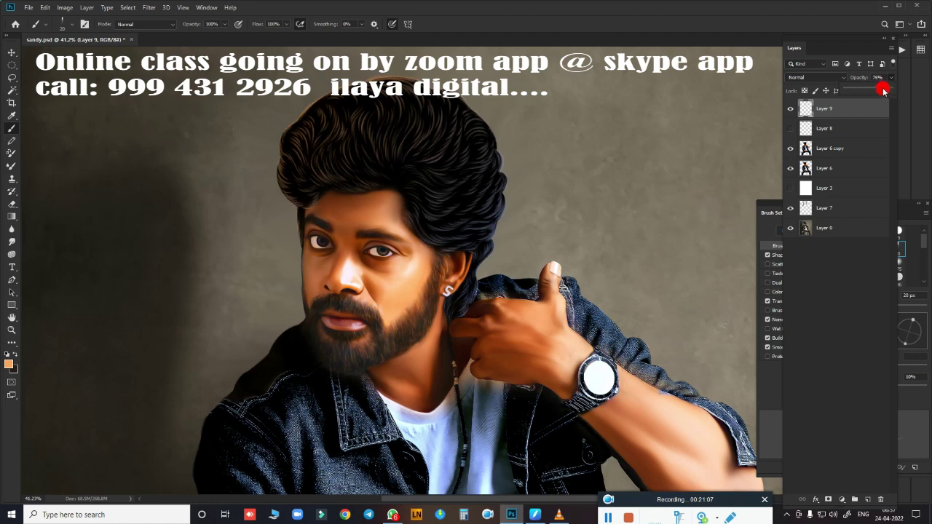
scroll(588, 306, down, 3)
key(ctrl+s)
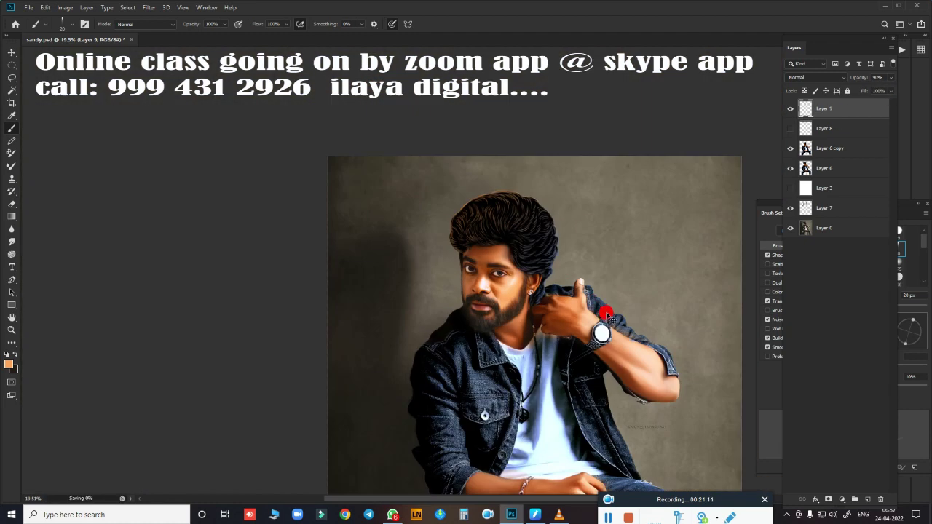
- Create empty Layer 10 at the top of the stack for new strands
scroll(574, 214, up, 1)
scroll(551, 219, up, 3)
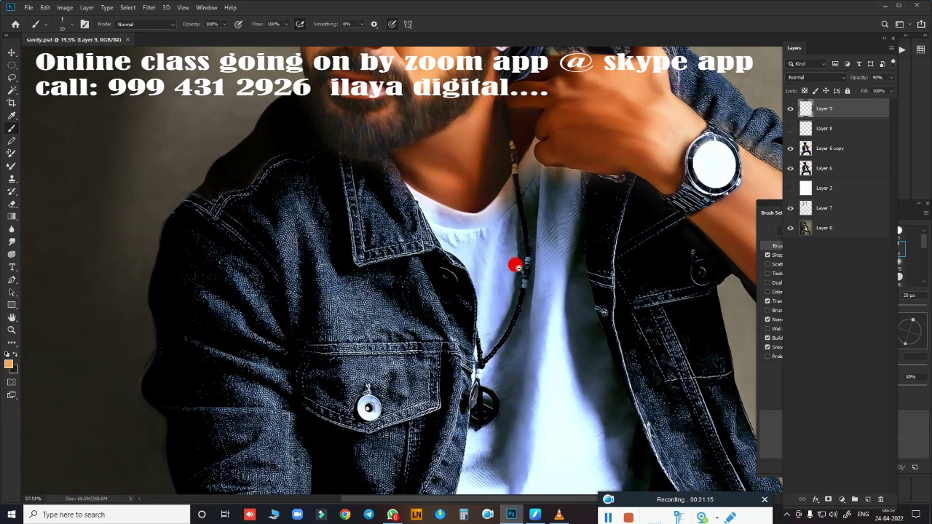
scroll(514, 264, down, 1)
scroll(474, 332, up, 2)
scroll(483, 284, up, 2)
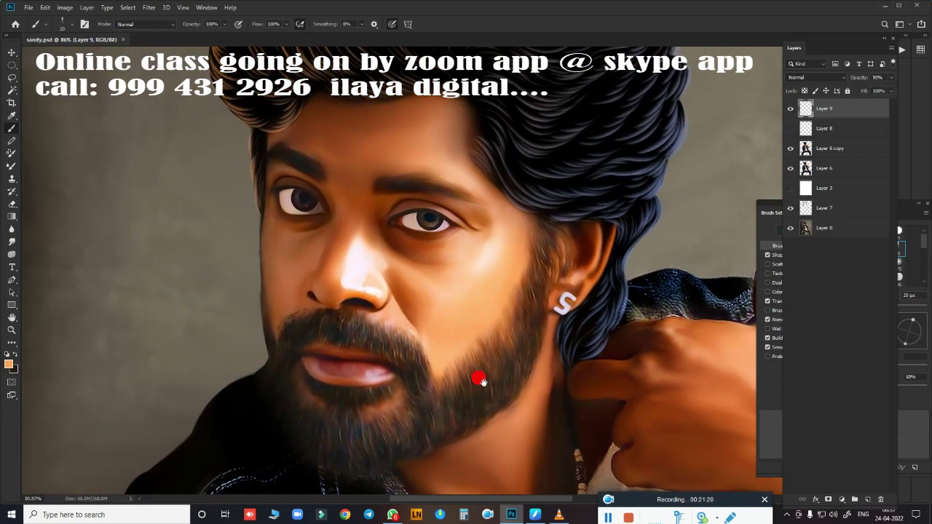
scroll(479, 376, up, 2)
scroll(456, 329, up, 1)
scroll(600, 300, down, 3)
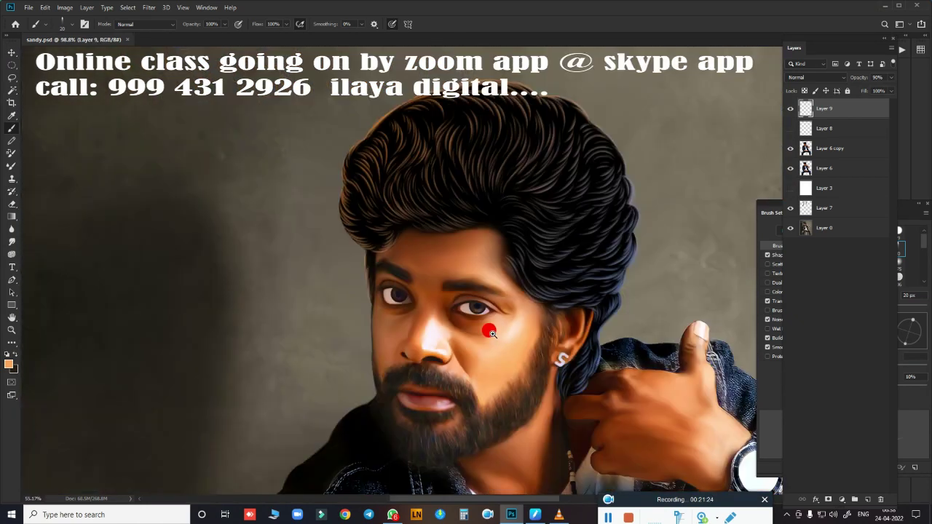
scroll(485, 328, down, 1)
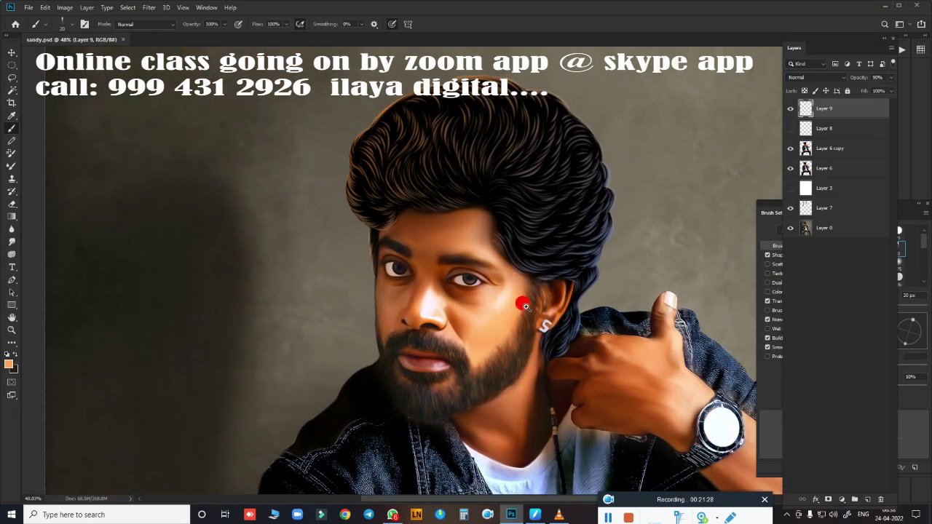
scroll(524, 306, up, 2)
click(867, 499)
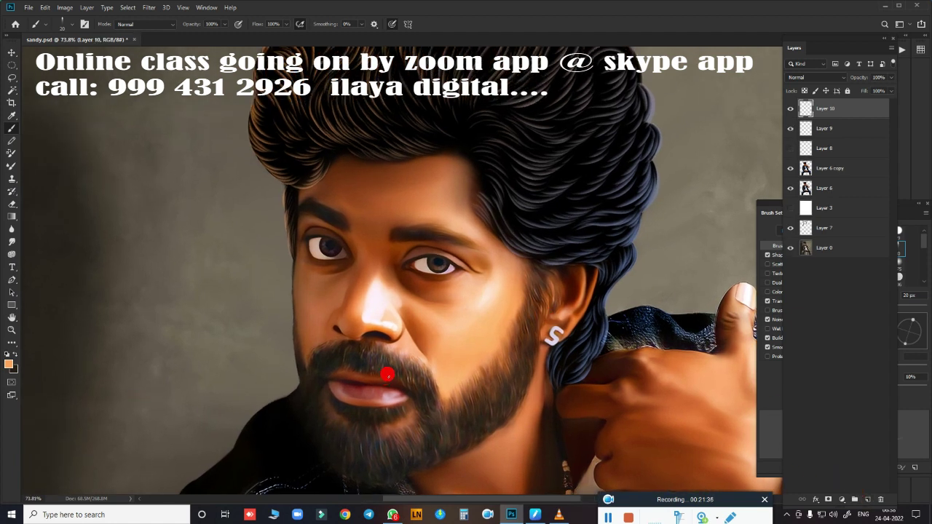
- Zoom in and rotate the canvas view to angle the sideburn near the ear
scroll(464, 379, up, 2)
scroll(495, 401, up, 2)
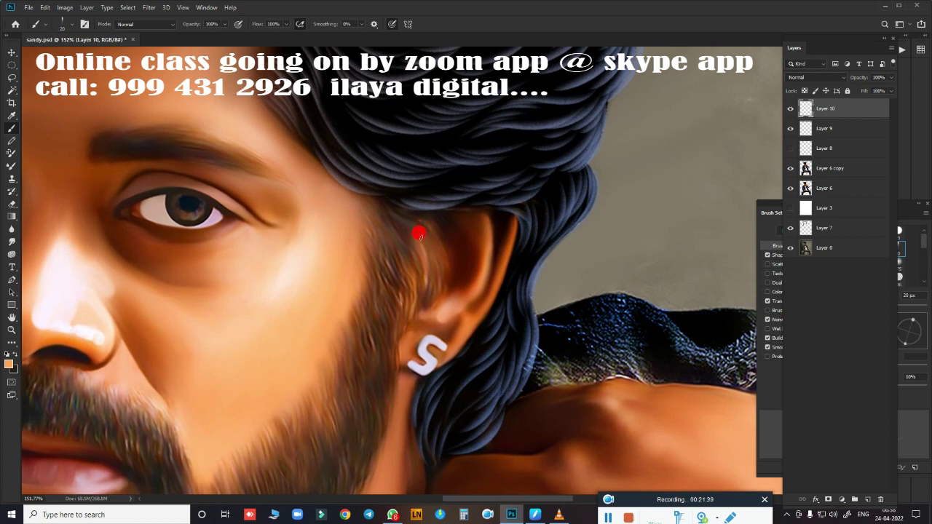
scroll(419, 234, up, 1)
scroll(447, 293, up, 1)
key(r)
mouse_move(435, 296)
mouse_down()
mouse_move(208, 327)
mouse_move(312, 202)
mouse_move(246, 229)
mouse_move(480, 248)
mouse_up()
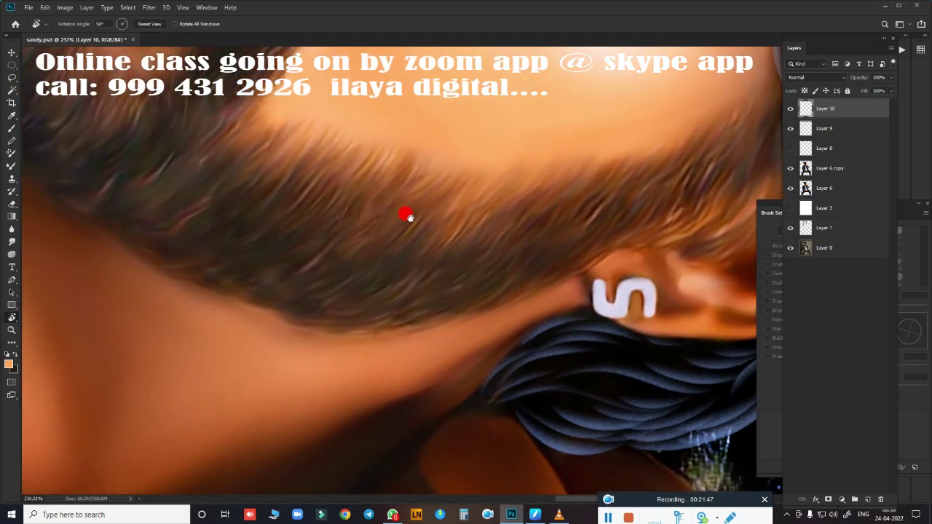
drag(408, 217, 118, 352)
scroll(335, 323, up, 1)
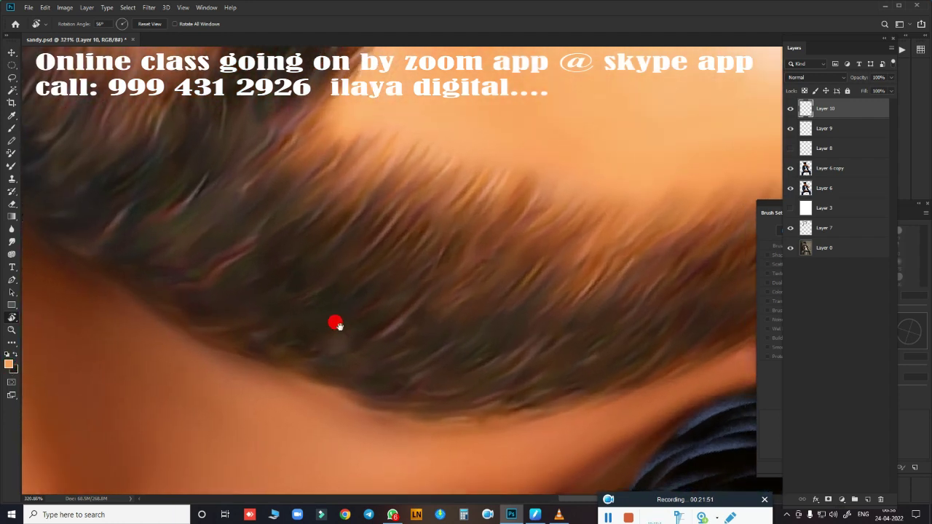
scroll(386, 362, up, 1)
key(b)
- Paint light hair strands along the sideburn edge beside the earring
mouse_move(206, 281)
mouse_down()
mouse_move(121, 291)
mouse_move(131, 291)
mouse_up()
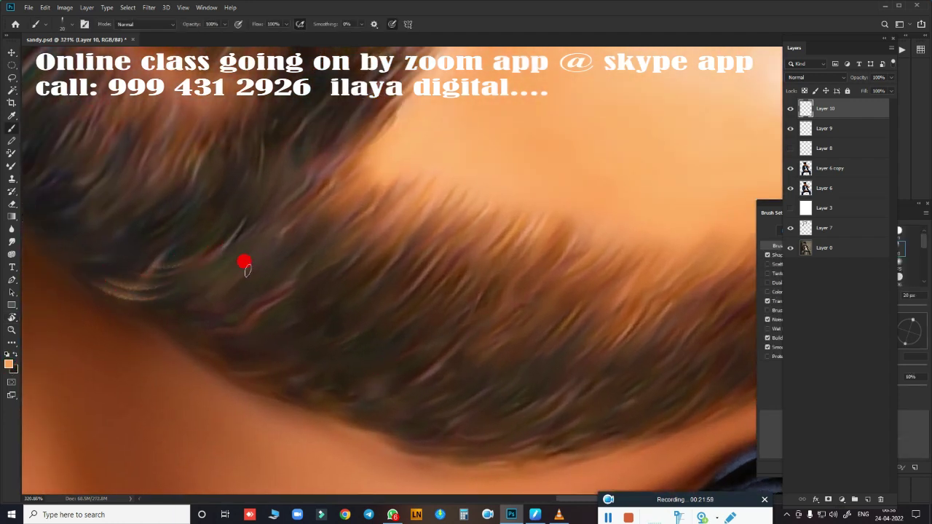
mouse_move(251, 286)
mouse_down()
mouse_move(178, 318)
mouse_move(312, 308)
mouse_move(219, 354)
mouse_up()
drag(355, 404, 339, 345)
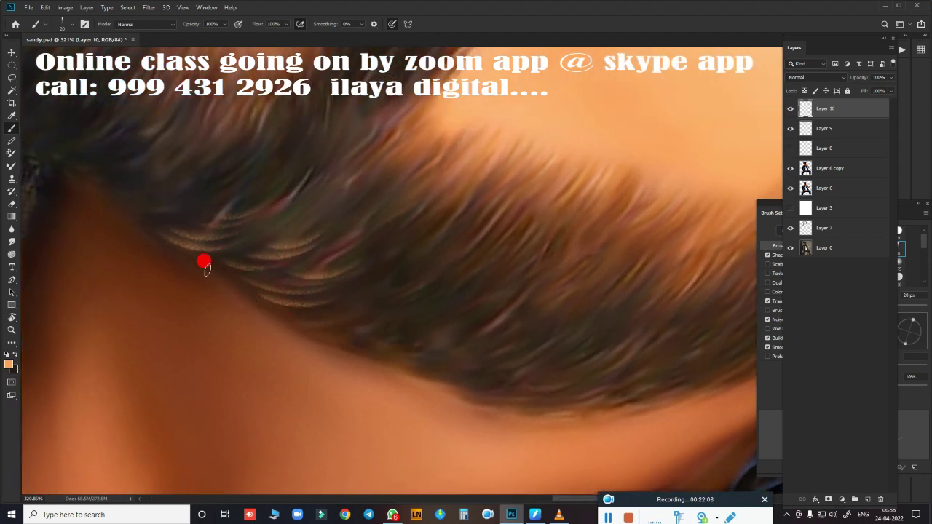
drag(428, 294, 403, 298)
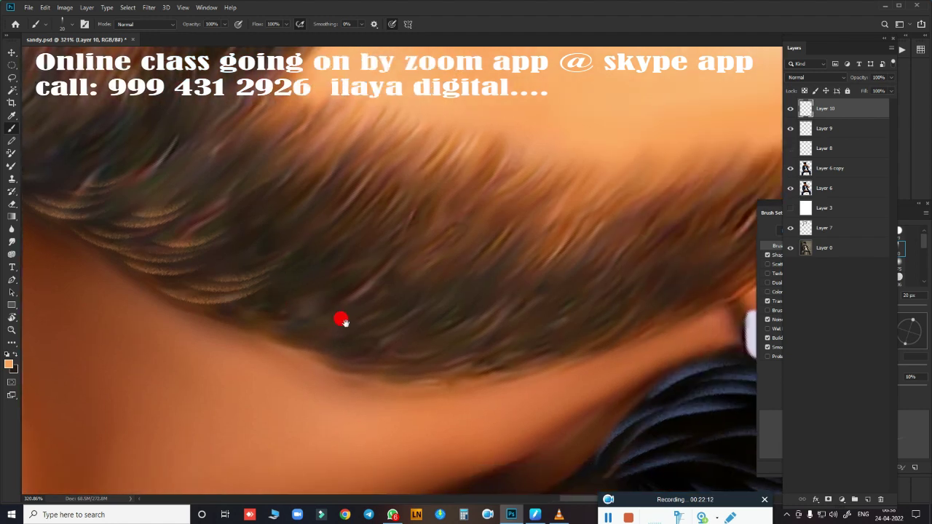
mouse_move(340, 319)
mouse_down()
mouse_move(316, 305)
mouse_move(378, 260)
mouse_move(312, 337)
mouse_move(312, 329)
mouse_move(365, 314)
mouse_move(277, 335)
mouse_move(377, 306)
mouse_move(415, 338)
mouse_move(329, 316)
mouse_move(371, 255)
mouse_move(364, 313)
mouse_move(402, 272)
mouse_up()
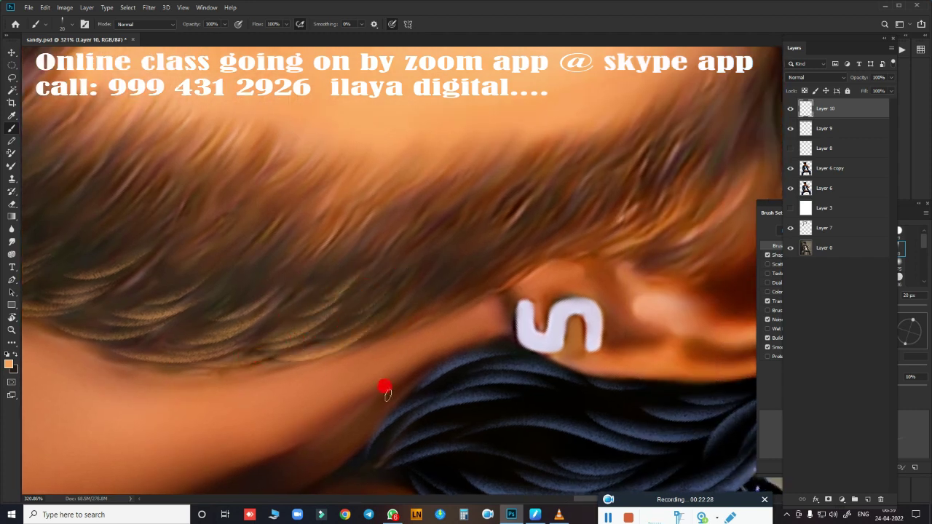
- Rotate the view further and paint strands from the ear down the sideburn
key(r)
mouse_move(316, 395)
mouse_down()
mouse_move(368, 318)
mouse_move(248, 360)
mouse_move(290, 390)
mouse_up()
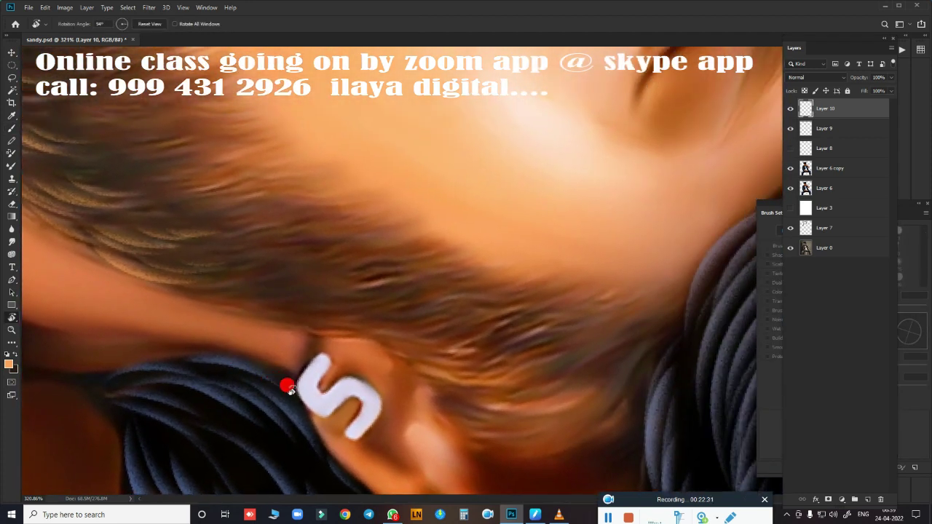
key(b)
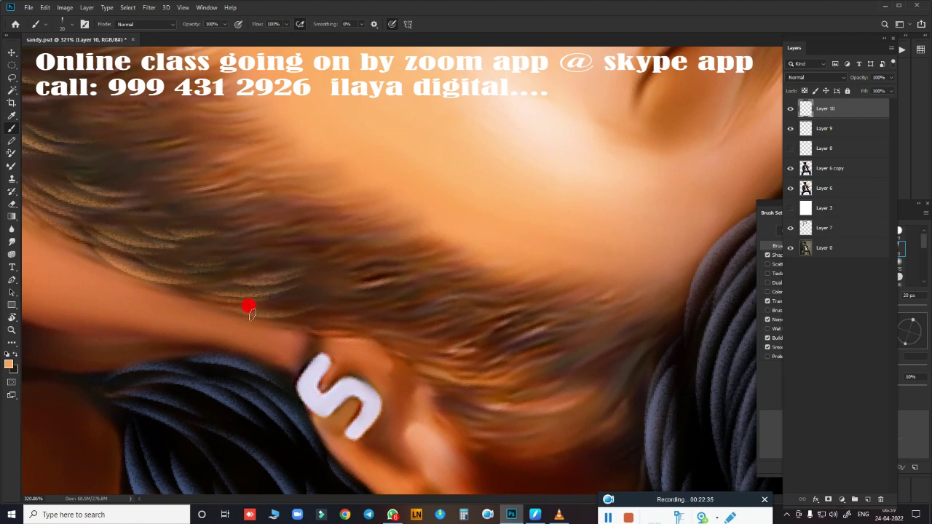
mouse_move(252, 313)
mouse_down()
mouse_move(412, 320)
mouse_move(428, 291)
mouse_move(414, 351)
mouse_move(508, 298)
mouse_move(422, 343)
mouse_move(476, 410)
mouse_move(308, 313)
mouse_move(333, 308)
mouse_move(357, 328)
mouse_move(458, 340)
mouse_move(486, 354)
mouse_move(416, 373)
mouse_move(493, 387)
mouse_move(476, 405)
mouse_move(331, 375)
mouse_up()
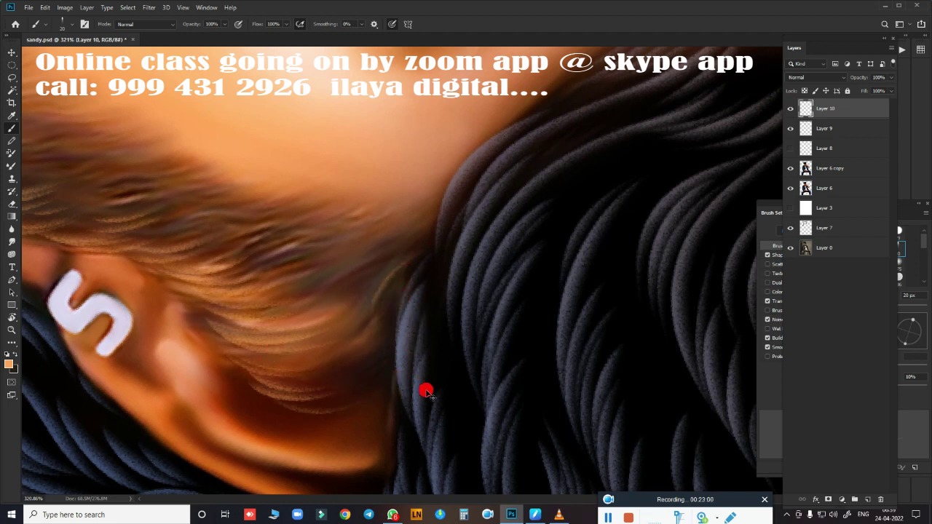
scroll(481, 385, down, 3)
drag(549, 379, 487, 141)
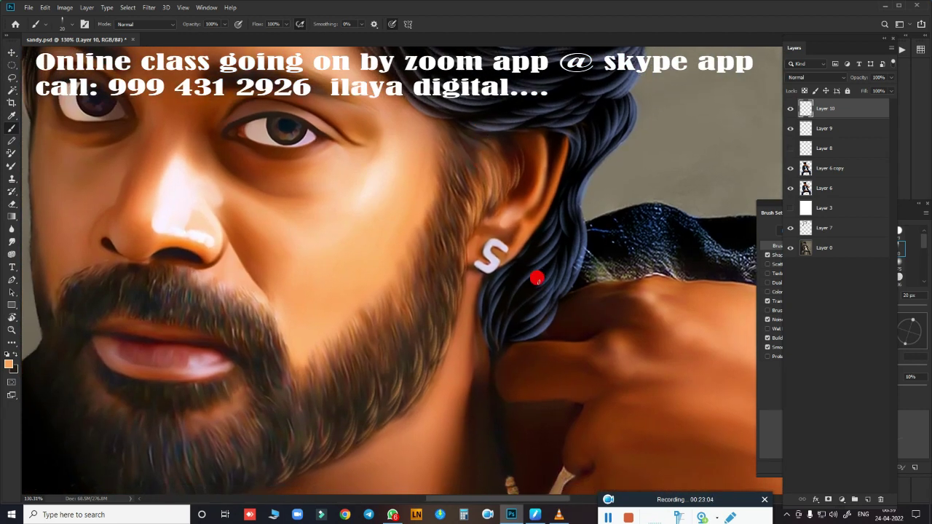
- Paint light strands into the beard below the lip, undoing the last stroke
scroll(560, 254, up, 3)
scroll(285, 335, up, 2)
scroll(443, 379, up, 2)
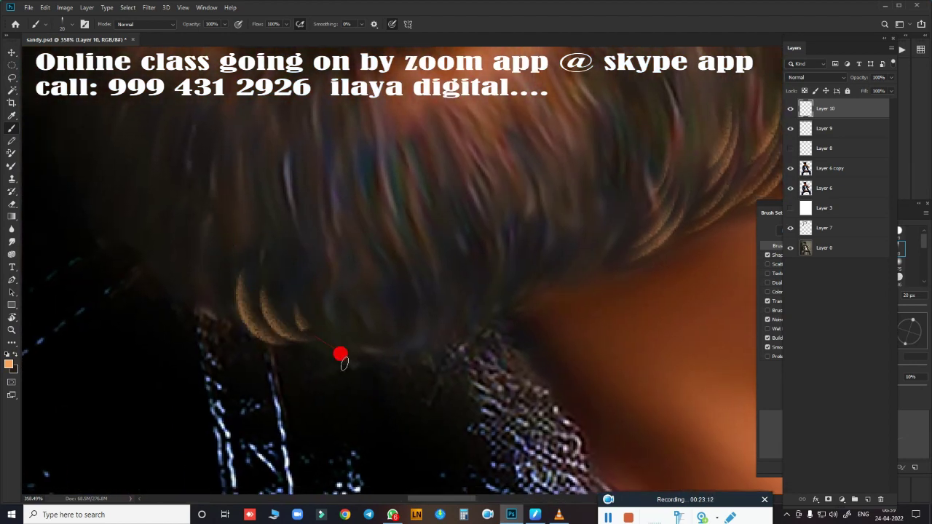
drag(340, 356, 301, 381)
scroll(339, 405, down, 2)
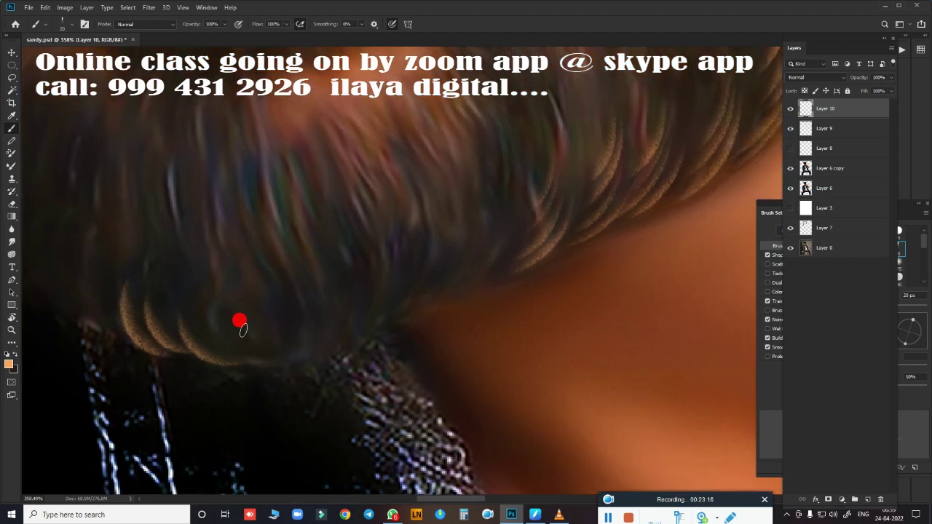
drag(319, 341, 217, 407)
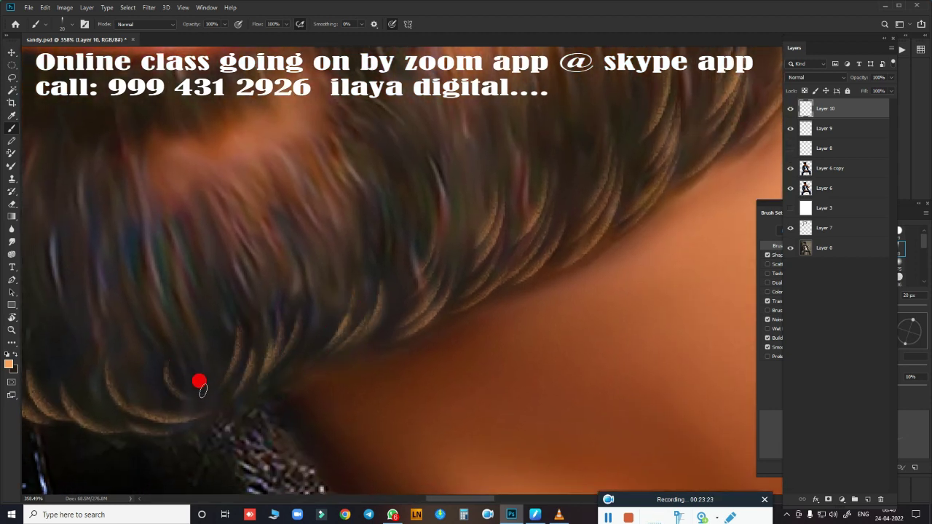
mouse_move(199, 385)
mouse_down()
mouse_move(604, 359)
mouse_move(362, 362)
mouse_up()
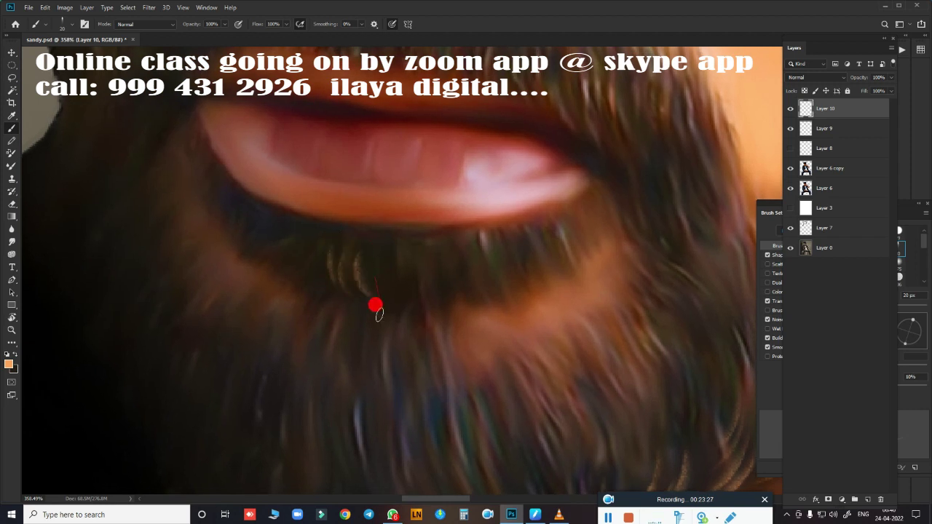
drag(376, 312, 216, 360)
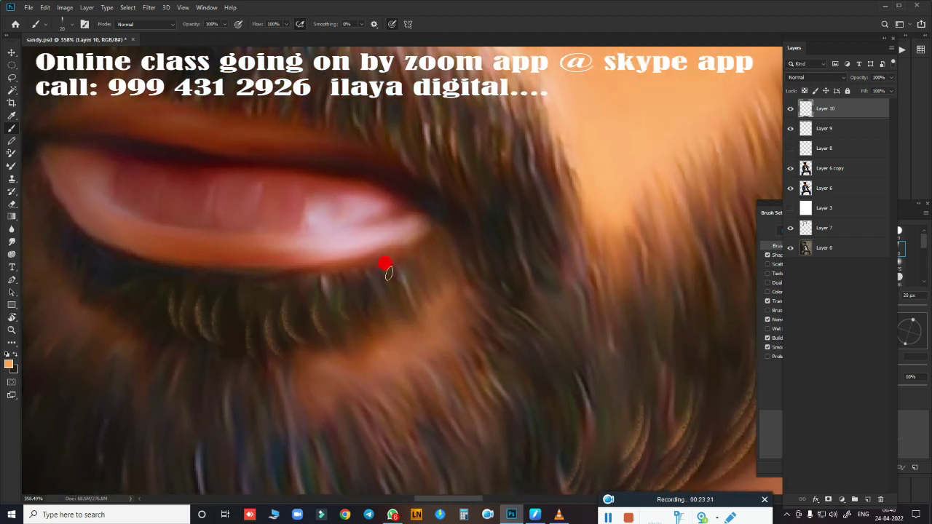
drag(387, 267, 329, 357)
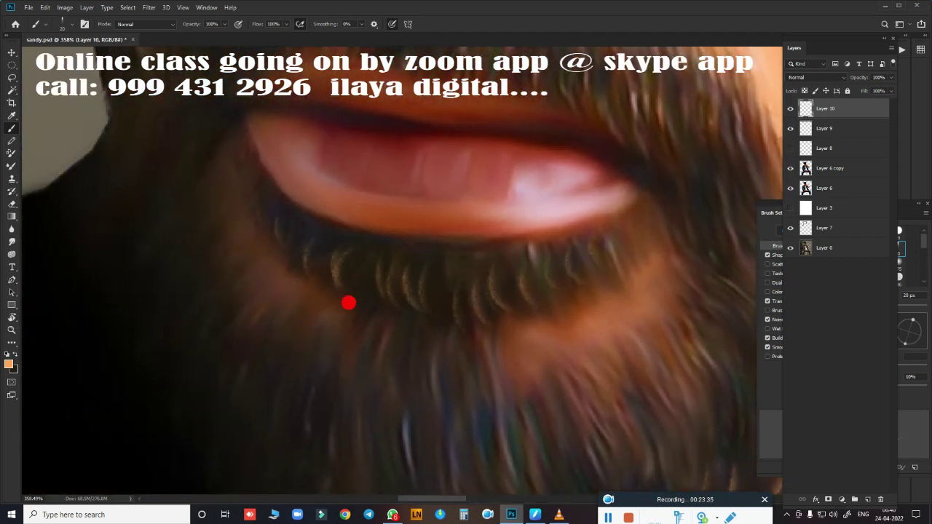
mouse_move(447, 357)
mouse_down()
mouse_move(445, 238)
mouse_move(435, 284)
mouse_up()
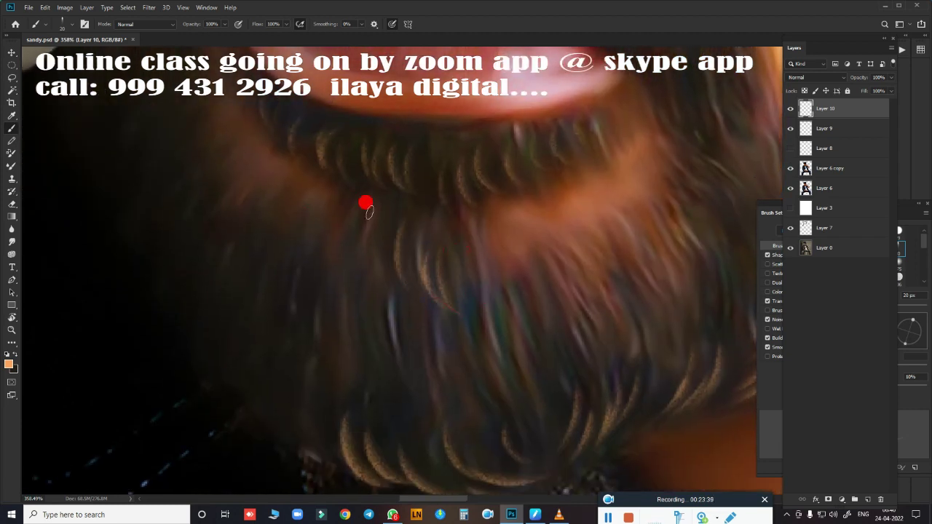
drag(366, 204, 381, 273)
drag(360, 194, 453, 290)
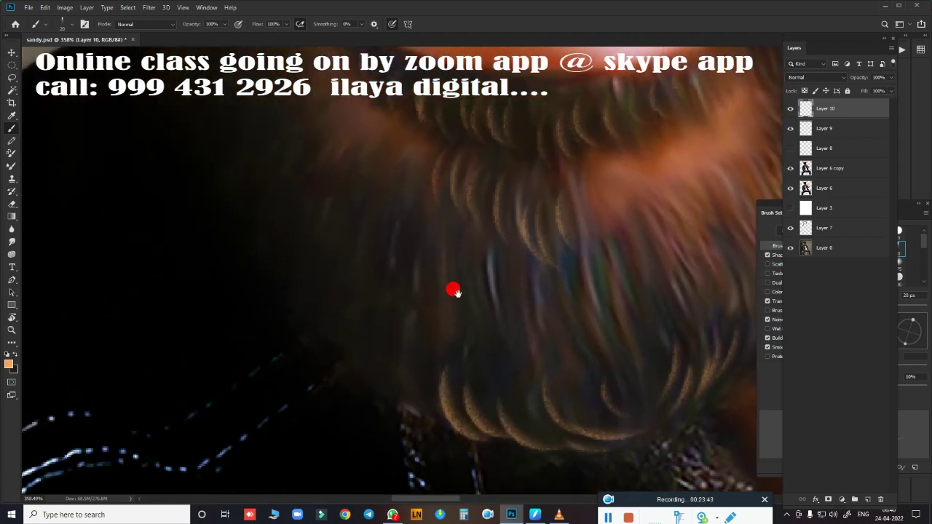
drag(320, 256, 311, 320)
key(ctrl+z)
key(ctrl+z)
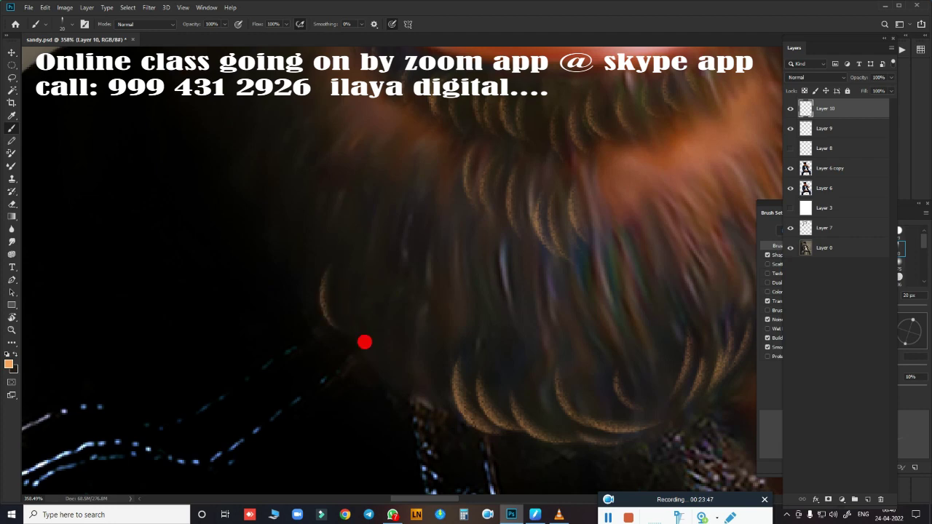
- Paint golden strands over the dark upper beard hair
mouse_move(525, 331)
mouse_down()
mouse_move(485, 327)
mouse_move(429, 376)
mouse_move(346, 356)
mouse_move(368, 375)
mouse_move(500, 357)
mouse_up()
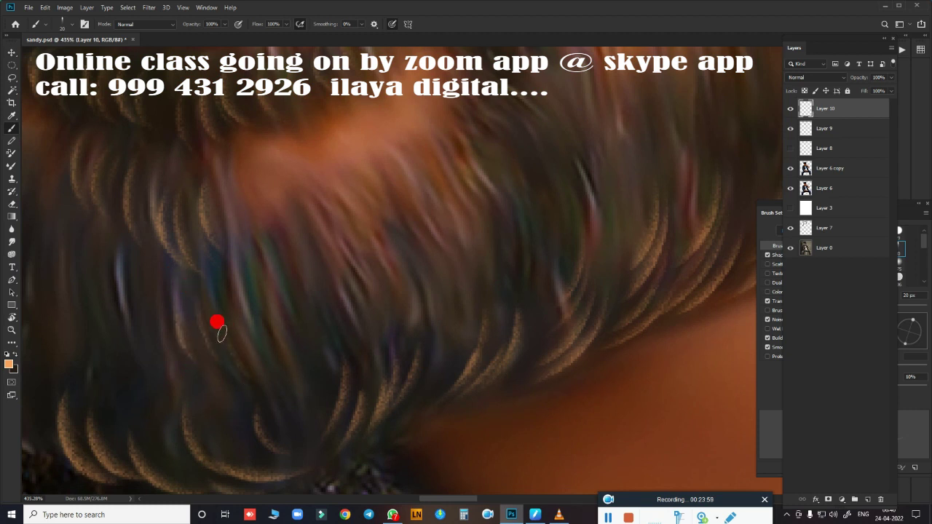
mouse_move(222, 335)
mouse_down()
mouse_move(316, 385)
mouse_move(291, 207)
mouse_up()
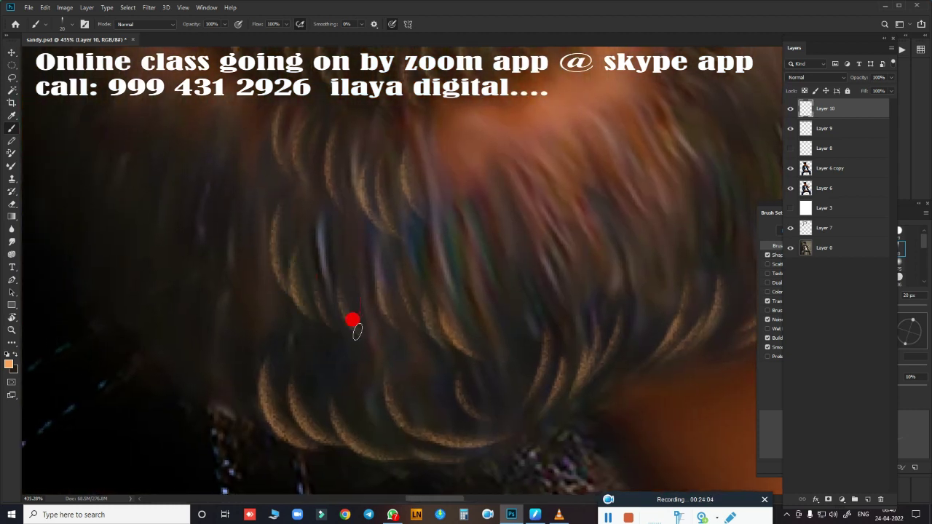
drag(364, 401, 211, 376)
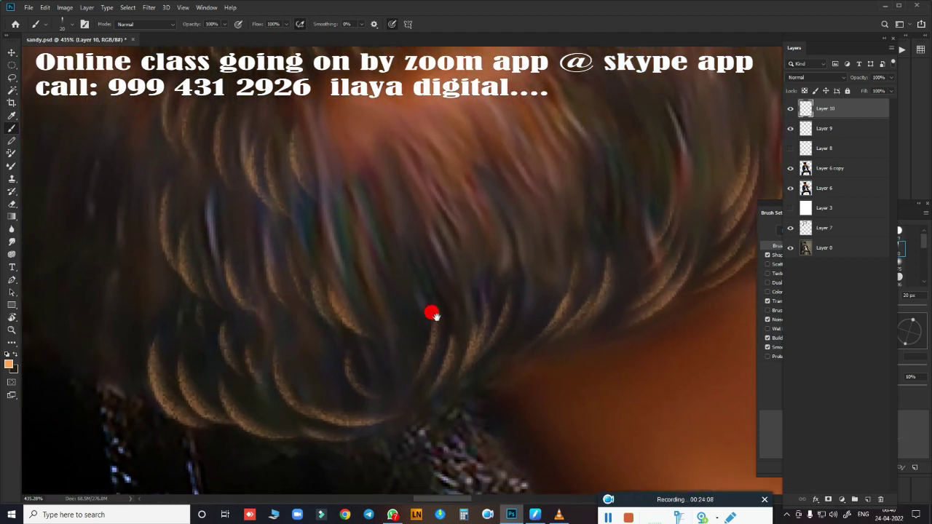
drag(431, 311, 262, 354)
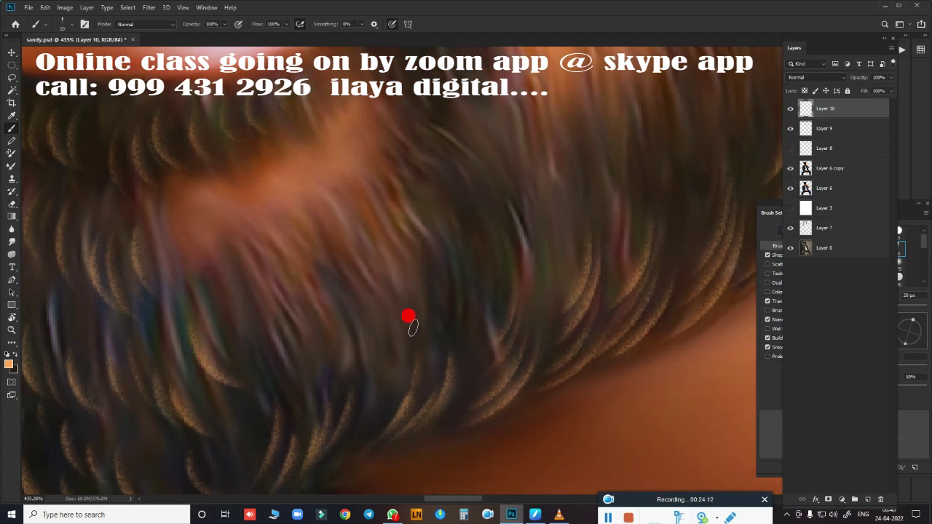
mouse_move(413, 292)
mouse_down()
mouse_move(364, 308)
mouse_move(318, 258)
mouse_move(354, 374)
mouse_move(289, 413)
mouse_up()
scroll(289, 413, up, 3)
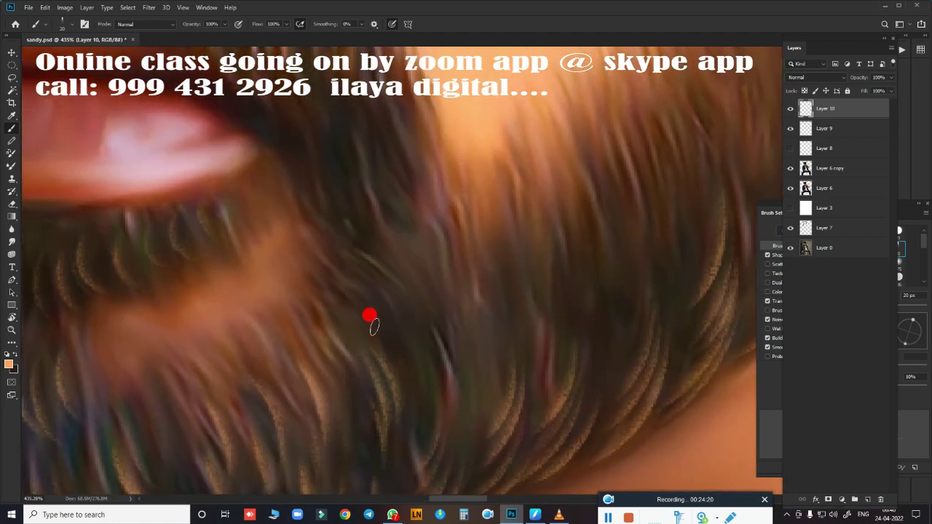
drag(444, 324, 441, 386)
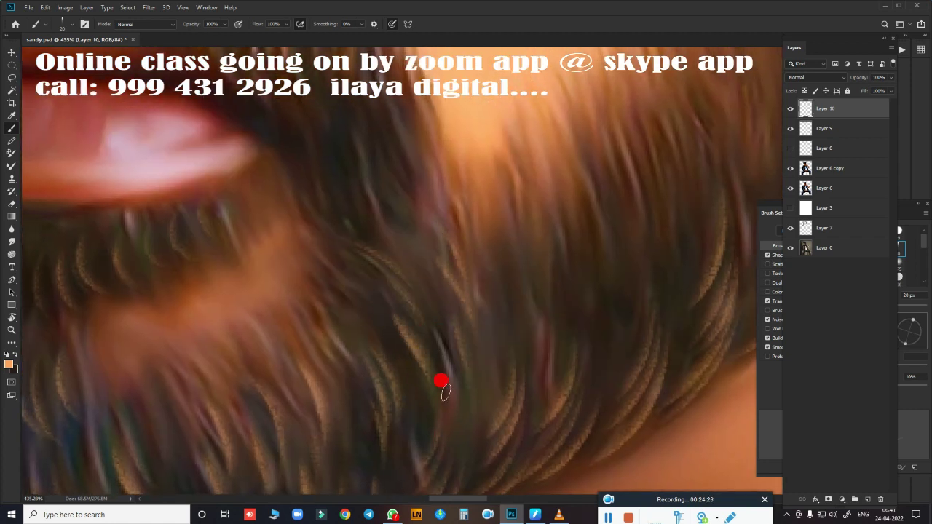
drag(355, 291, 340, 318)
- Add fine strands over the beard along the jawline
scroll(216, 453, down, 5)
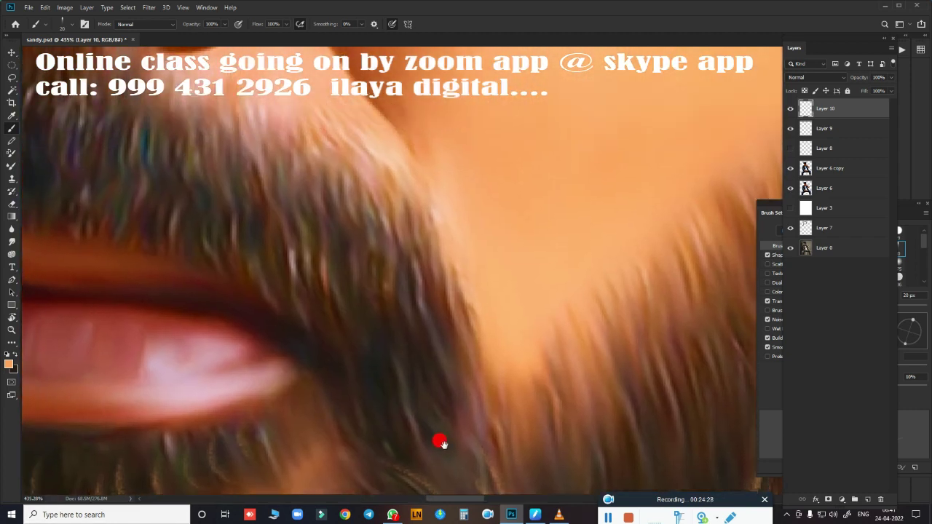
scroll(413, 179, up, 4)
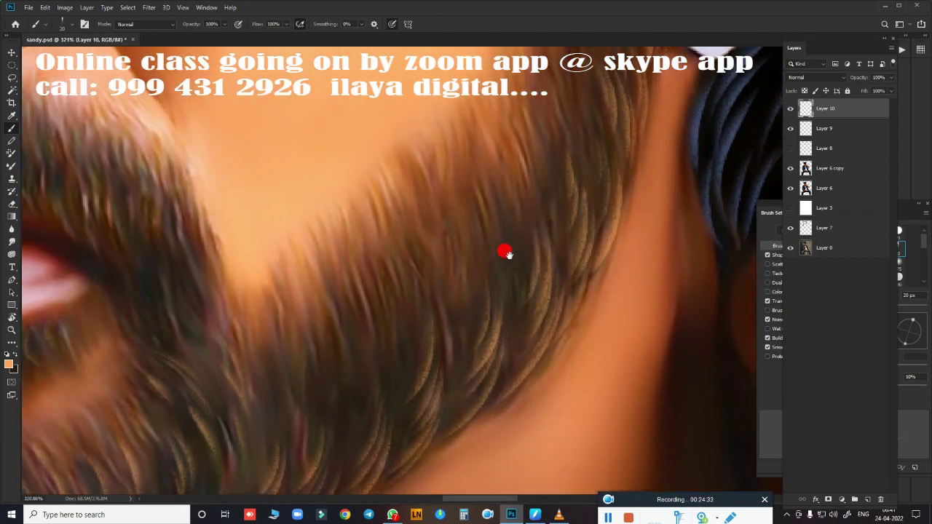
drag(508, 252, 456, 235)
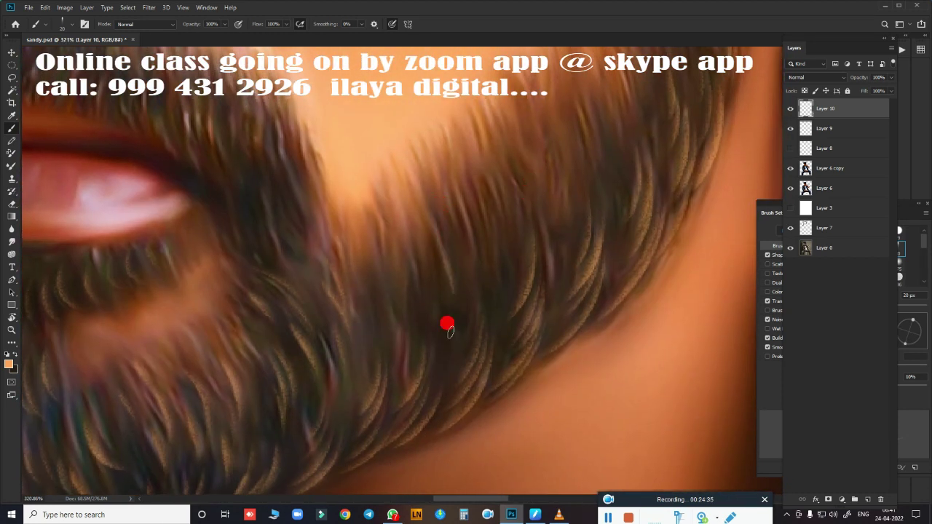
drag(495, 264, 474, 271)
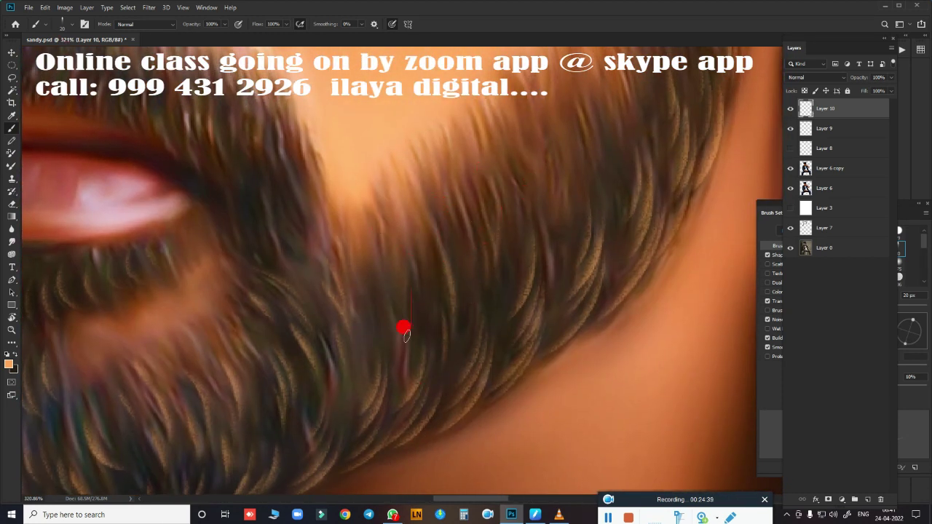
drag(362, 322, 399, 429)
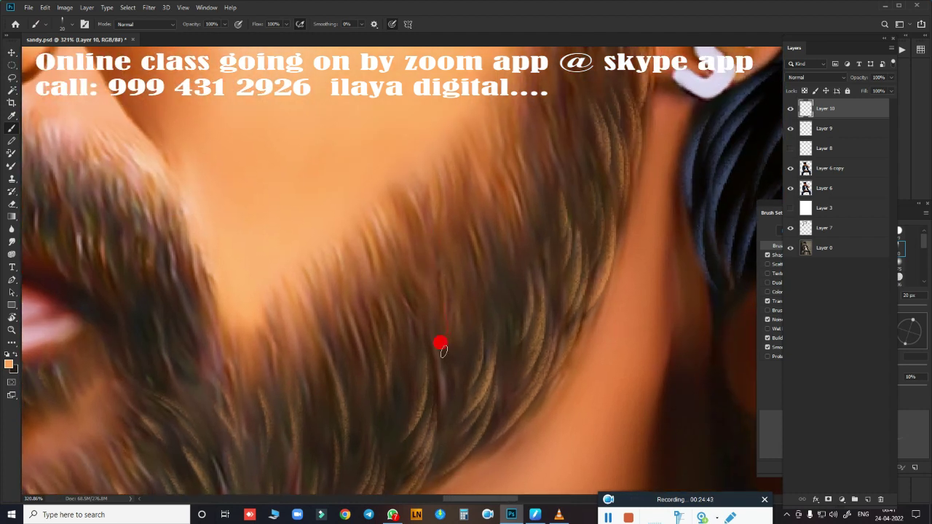
mouse_move(441, 349)
mouse_down()
mouse_move(403, 362)
mouse_move(473, 286)
mouse_move(474, 208)
mouse_move(490, 314)
mouse_move(410, 277)
mouse_move(416, 396)
mouse_move(441, 277)
mouse_move(451, 304)
mouse_move(443, 306)
mouse_up()
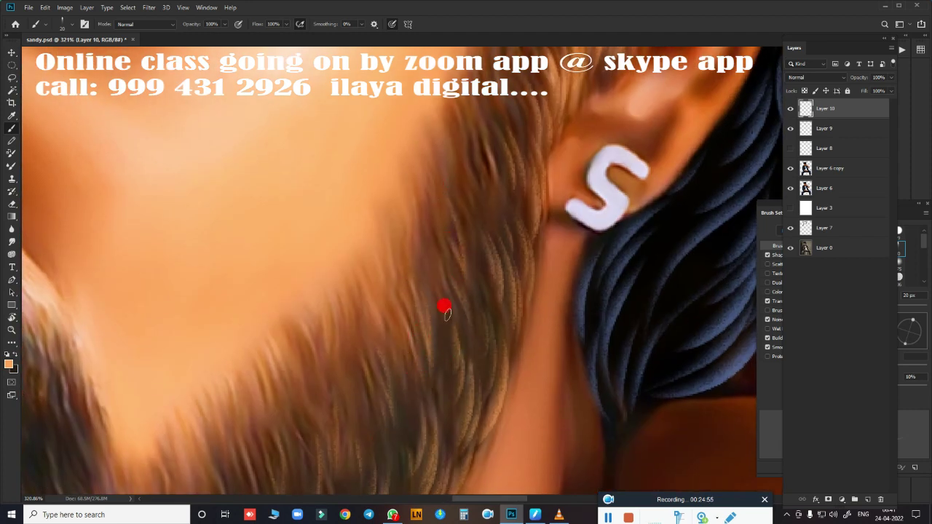
- Paint light strands down the sideburn beside the ear
scroll(443, 305, up, 3)
drag(395, 252, 420, 276)
mouse_move(448, 177)
mouse_down()
mouse_move(437, 208)
mouse_move(441, 339)
mouse_up()
scroll(432, 367, up, 3)
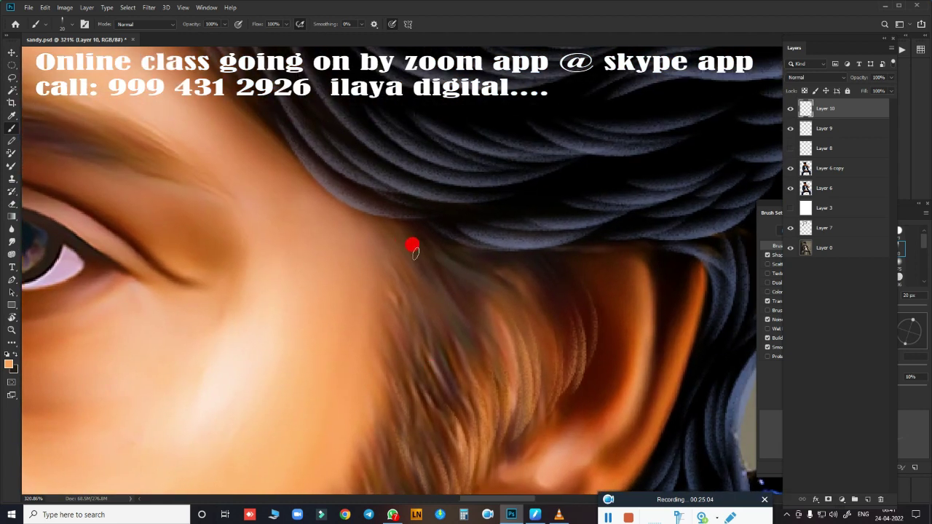
mouse_move(376, 229)
mouse_down()
mouse_move(427, 269)
mouse_move(385, 272)
mouse_move(426, 350)
mouse_move(414, 391)
mouse_move(422, 432)
mouse_up()
mouse_move(441, 245)
mouse_down()
mouse_move(461, 273)
mouse_move(543, 329)
mouse_move(558, 294)
mouse_move(520, 264)
mouse_move(568, 272)
mouse_move(501, 366)
mouse_up()
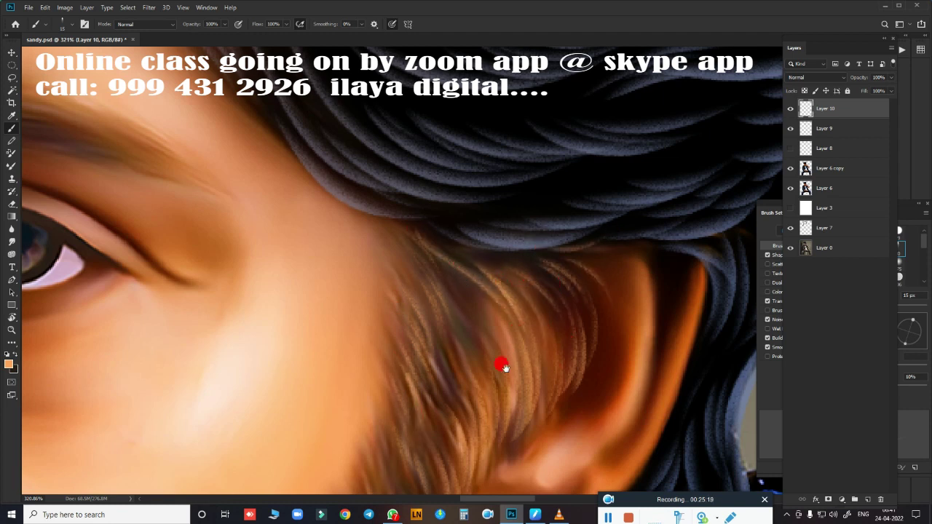
scroll(442, 160, down, 2)
mouse_move(442, 160)
mouse_down()
mouse_move(492, 204)
mouse_move(504, 272)
mouse_move(477, 241)
mouse_move(461, 241)
mouse_move(491, 295)
mouse_up()
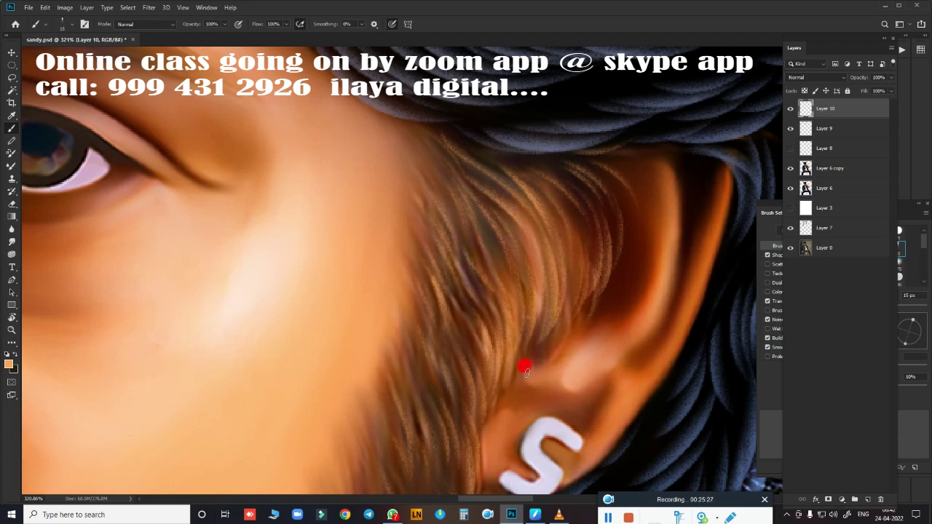
- Paint two light strands across the moustache
scroll(437, 371, down, 5)
scroll(536, 114, up, 3)
scroll(551, 261, up, 3)
scroll(551, 261, down, 1)
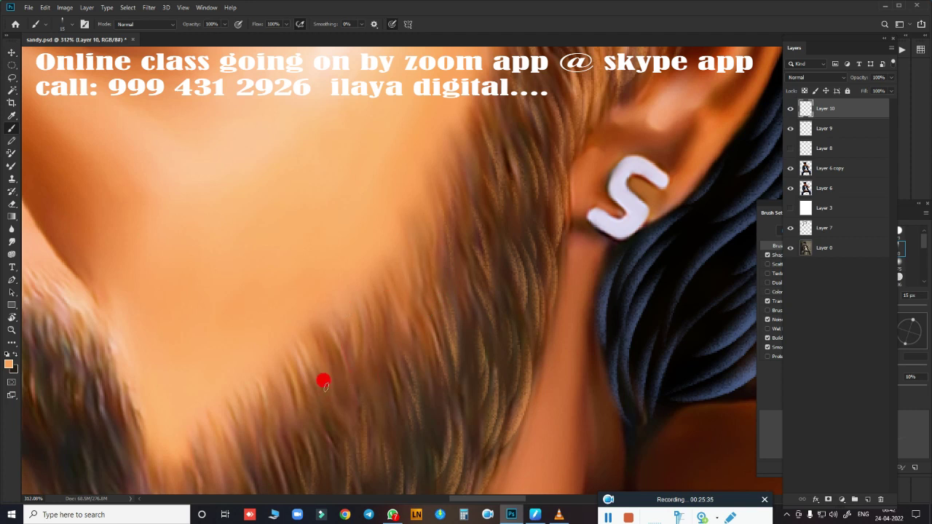
drag(310, 358, 535, 227)
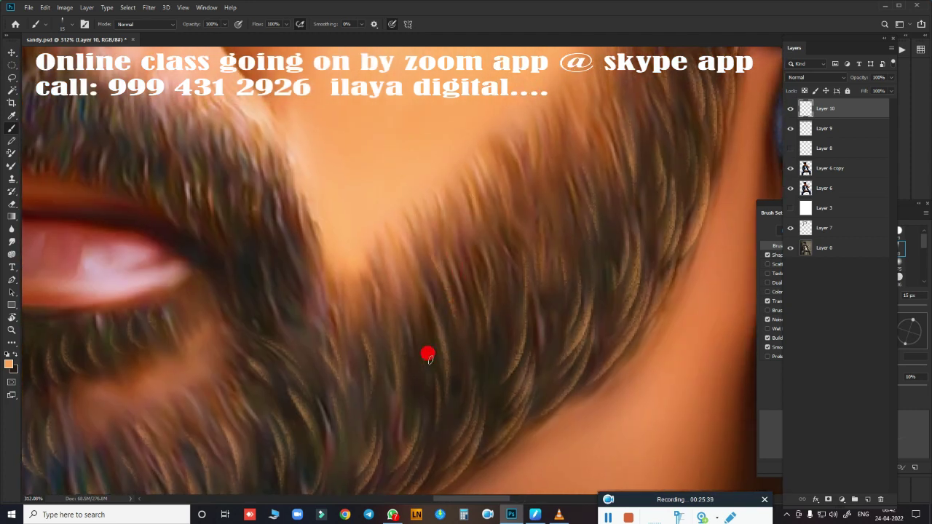
scroll(345, 368, down, 2)
scroll(364, 379, down, 1)
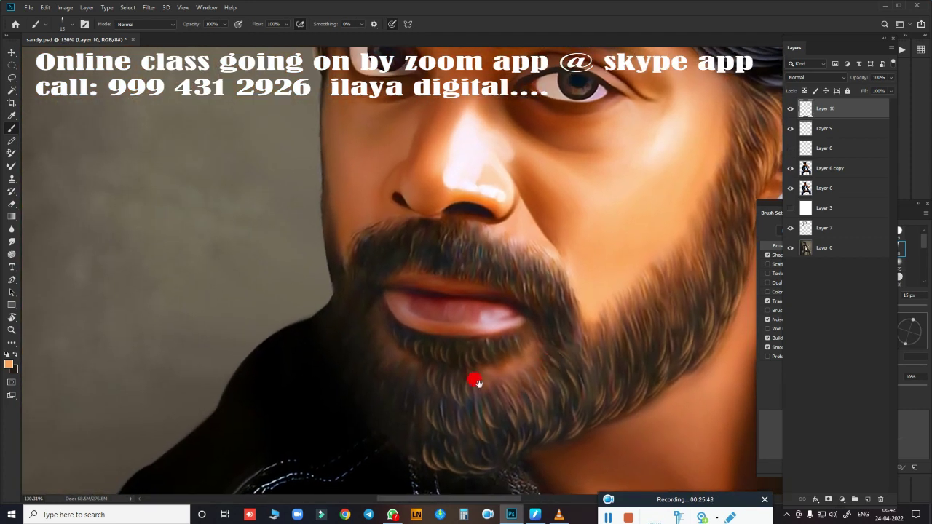
scroll(500, 328, up, 1)
scroll(474, 393, up, 1)
scroll(293, 255, up, 1)
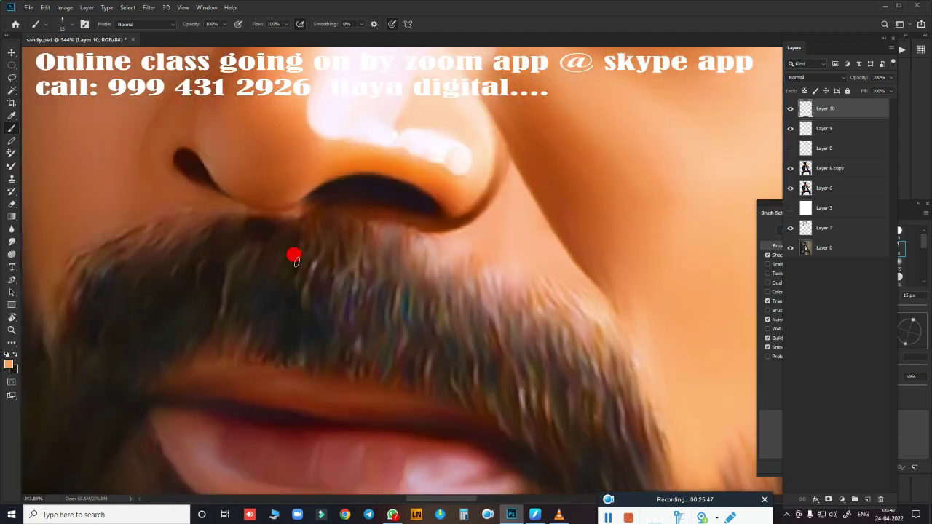
drag(311, 352, 337, 313)
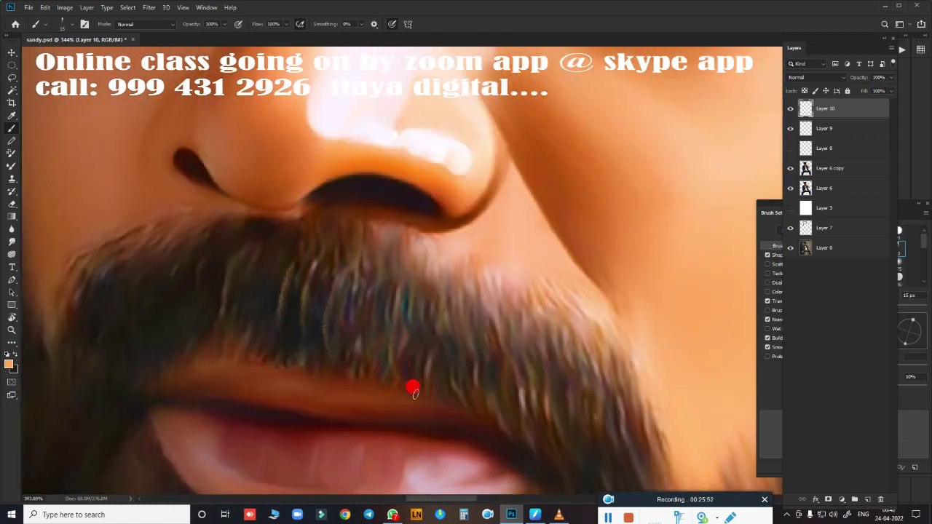
scroll(454, 357, right, 3)
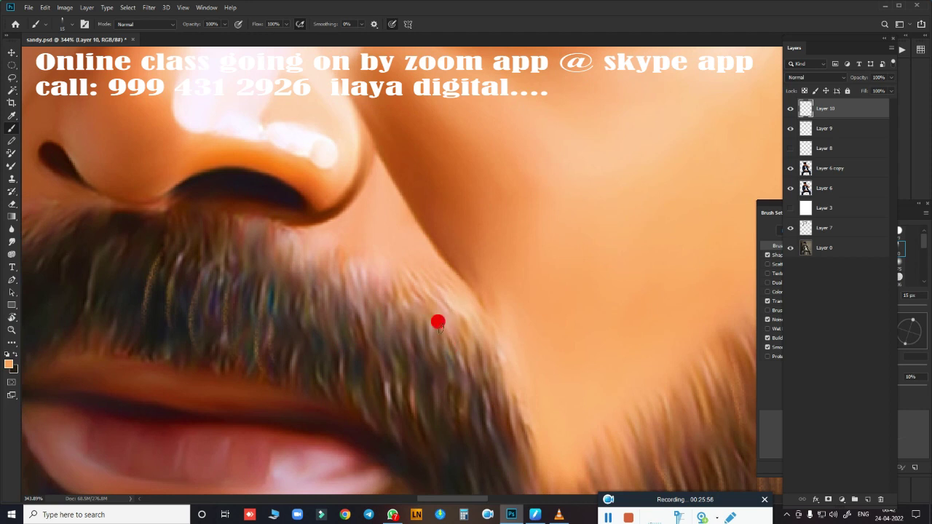
scroll(281, 291, down, 3)
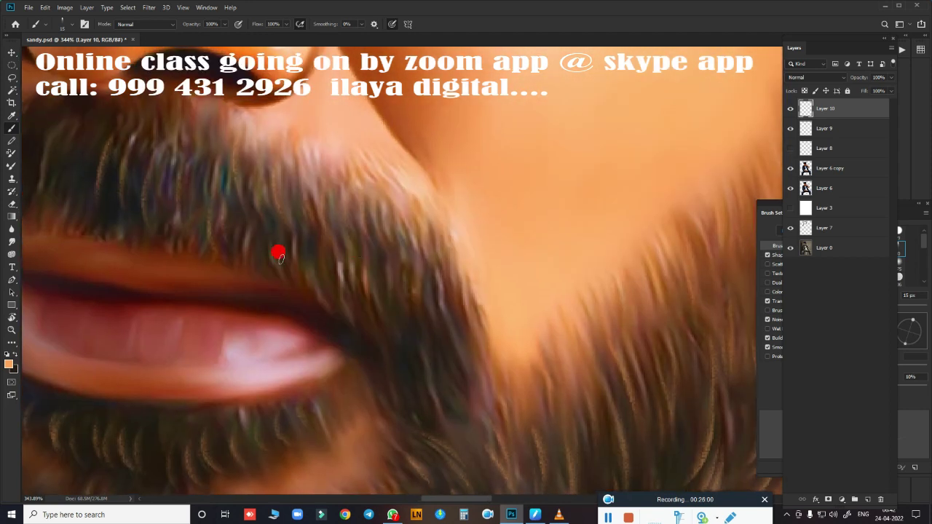
drag(280, 257, 325, 188)
- Add light strands to the beard right of the lip corner
drag(379, 325, 361, 255)
drag(422, 361, 450, 297)
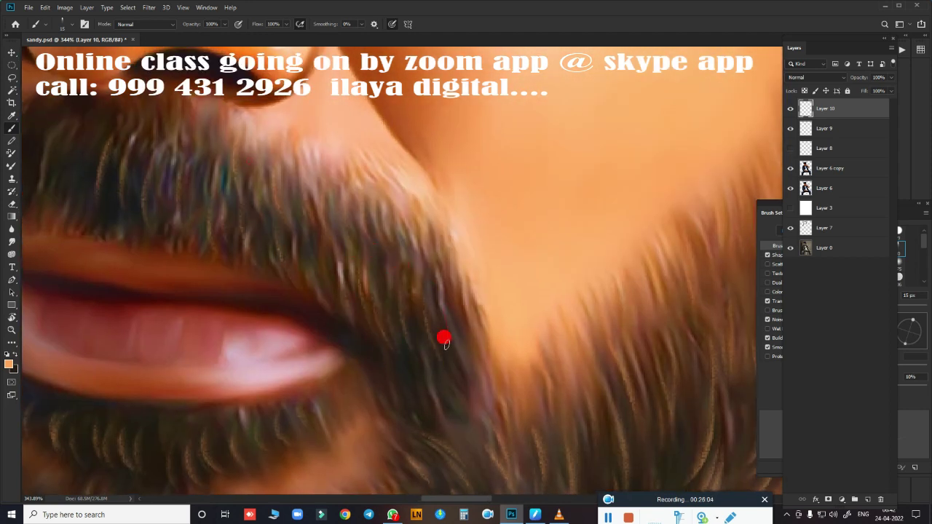
mouse_move(427, 420)
mouse_down()
mouse_move(388, 366)
mouse_move(406, 391)
mouse_move(370, 357)
mouse_up()
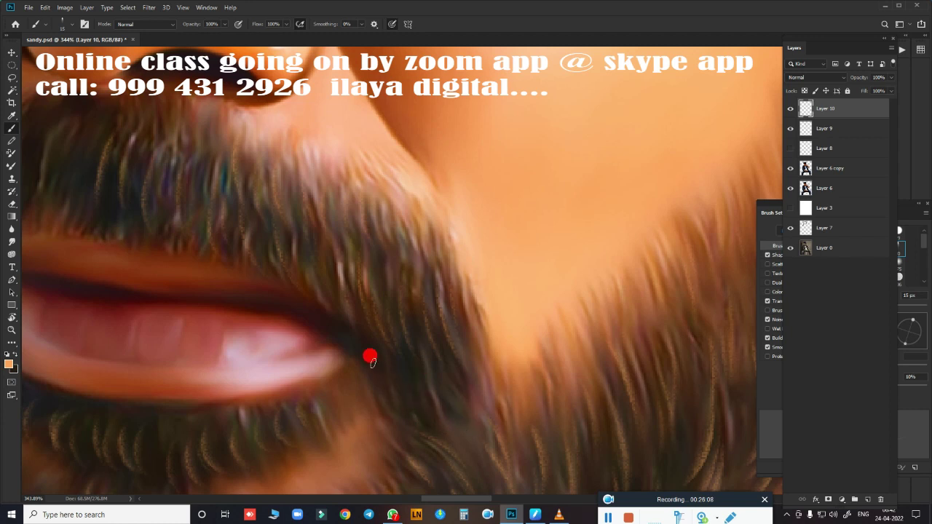
scroll(450, 456, down, 5)
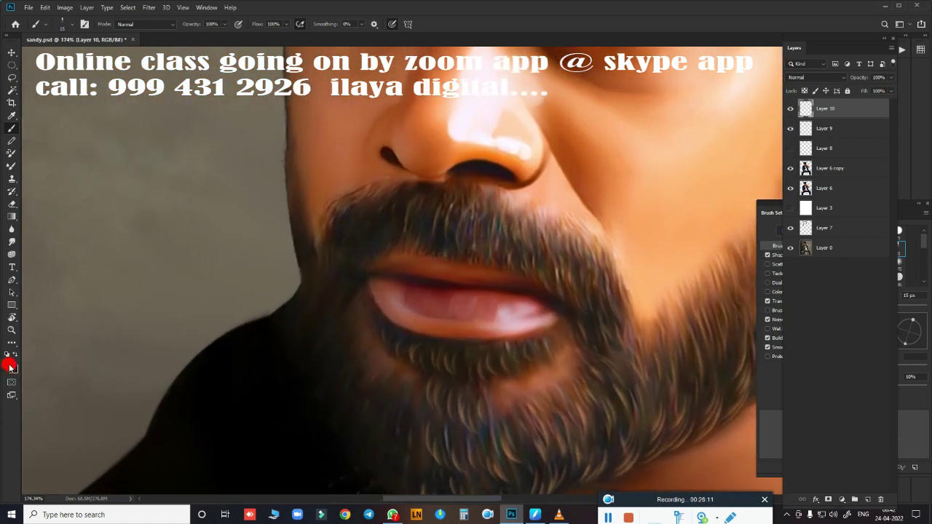
- Set the foreground colour to brown 995e29 and zoom in on the lower beard
click(8, 364)
drag(759, 187, 761, 204)
key(Return)
scroll(436, 248, up, 5)
scroll(425, 308, down, 1)
scroll(424, 308, down, 2)
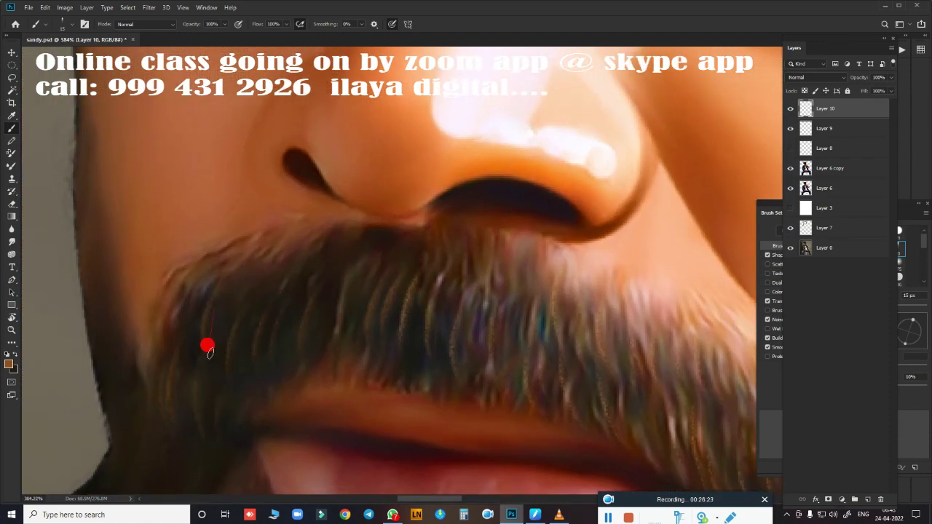
scroll(359, 350, down, 2)
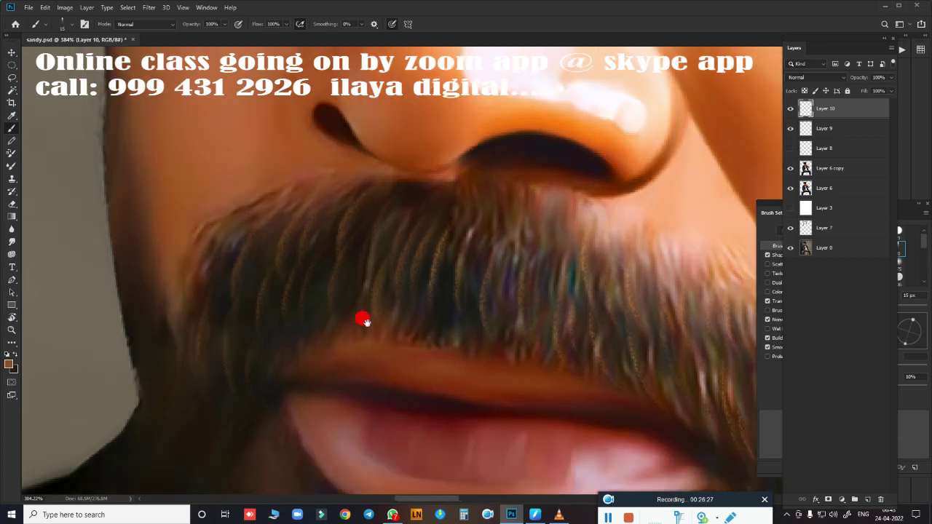
scroll(378, 277, down, 1)
scroll(270, 266, down, 1)
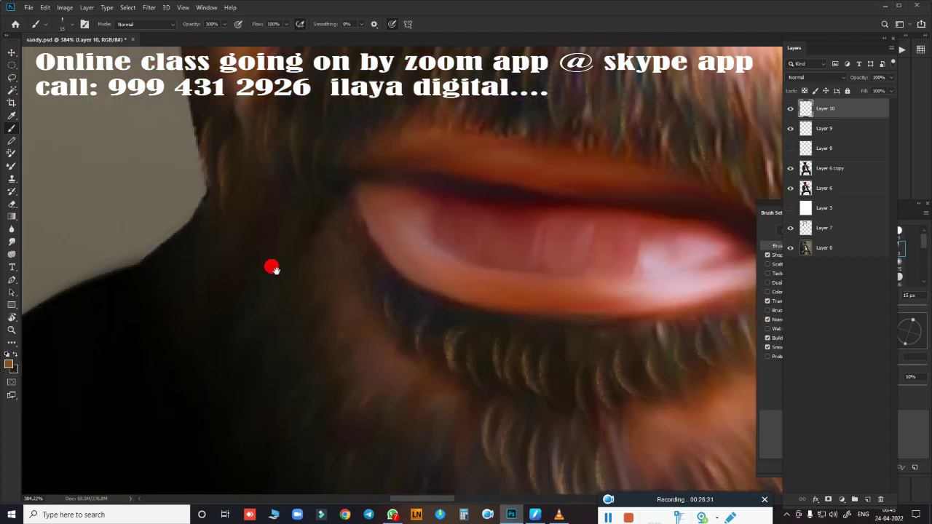
scroll(340, 302, down, 1)
scroll(362, 162, down, 2)
scroll(335, 211, up, 1)
scroll(291, 189, up, 1)
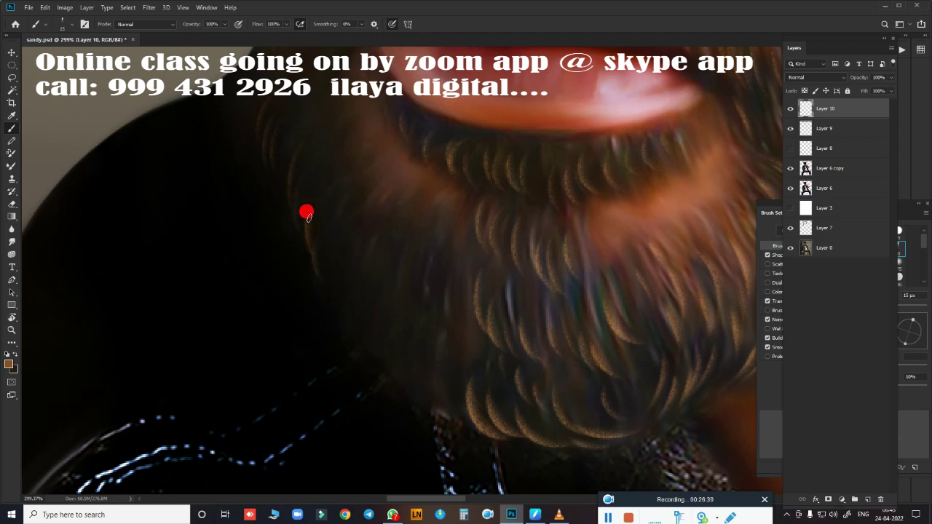
scroll(379, 318, up, 1)
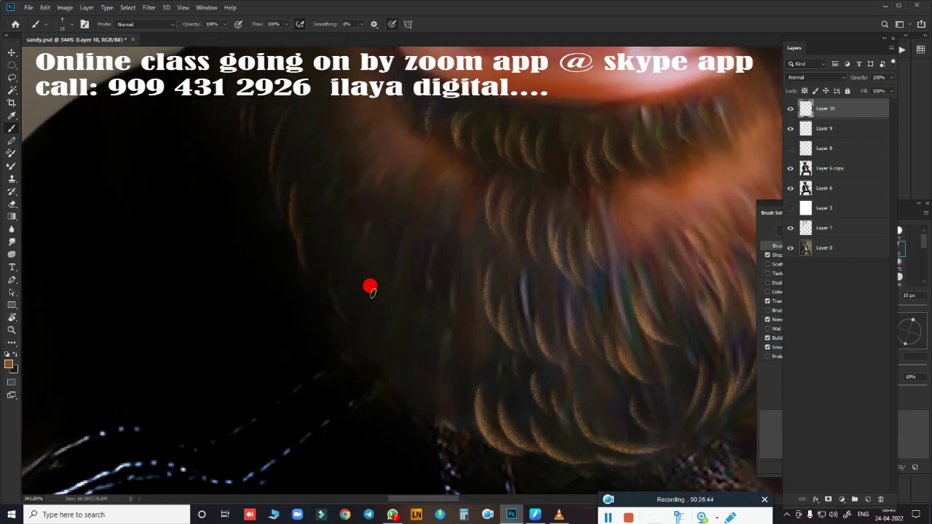
- Paint warm curved strands across the dark chin beard below the lower lip
mouse_move(333, 236)
mouse_down()
mouse_move(333, 308)
mouse_move(350, 293)
mouse_move(424, 350)
mouse_move(478, 409)
mouse_up()
scroll(405, 364, up, 3)
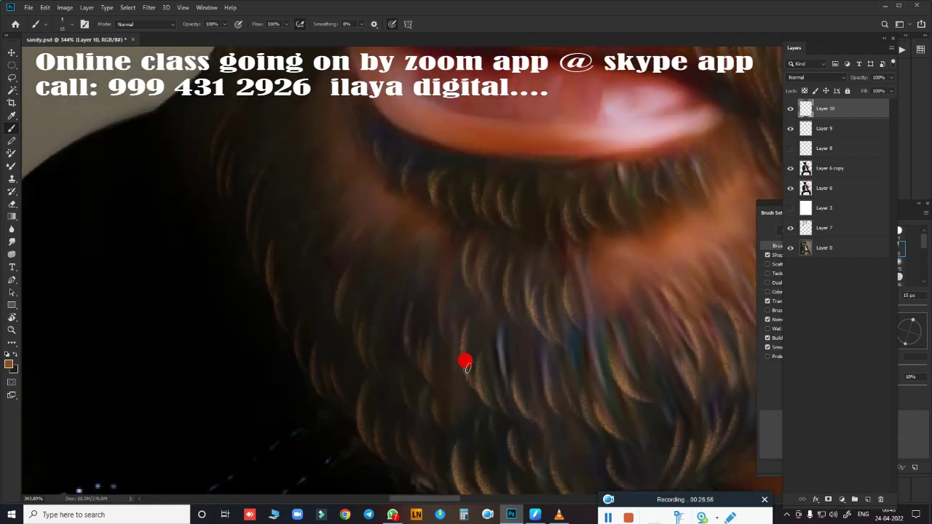
scroll(364, 292, up, 3)
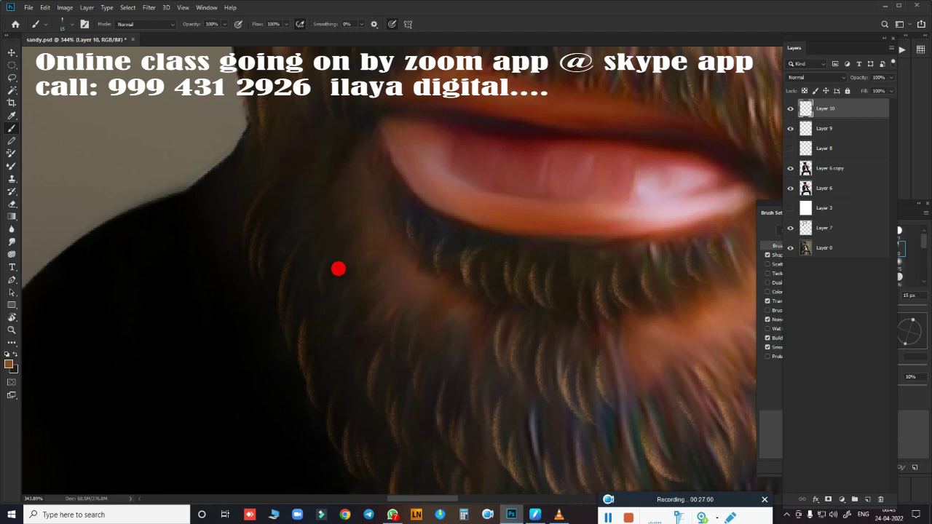
scroll(300, 291, up, 3)
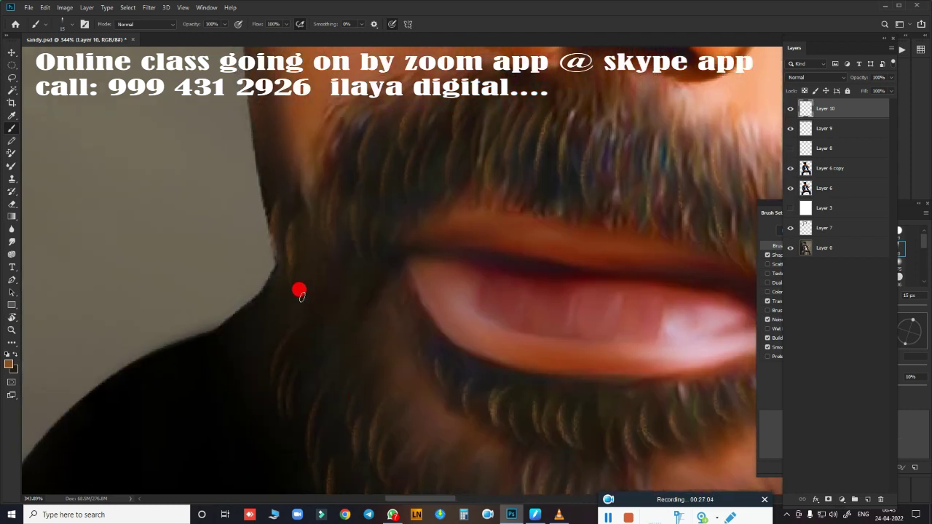
scroll(343, 371, down, 1)
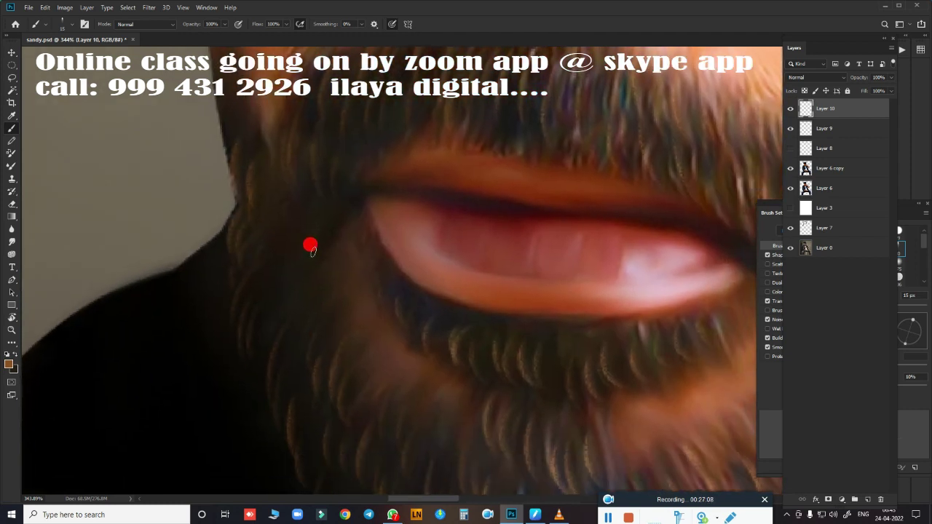
scroll(349, 280, up, 1)
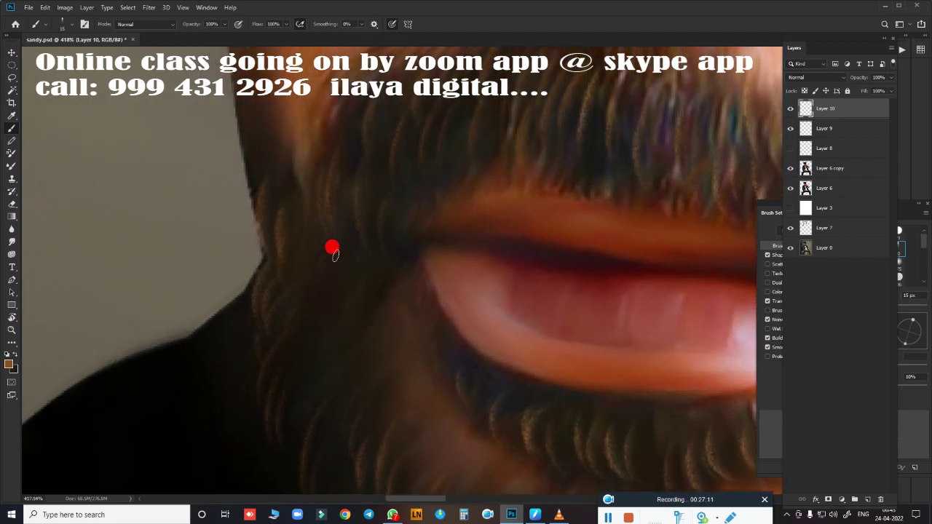
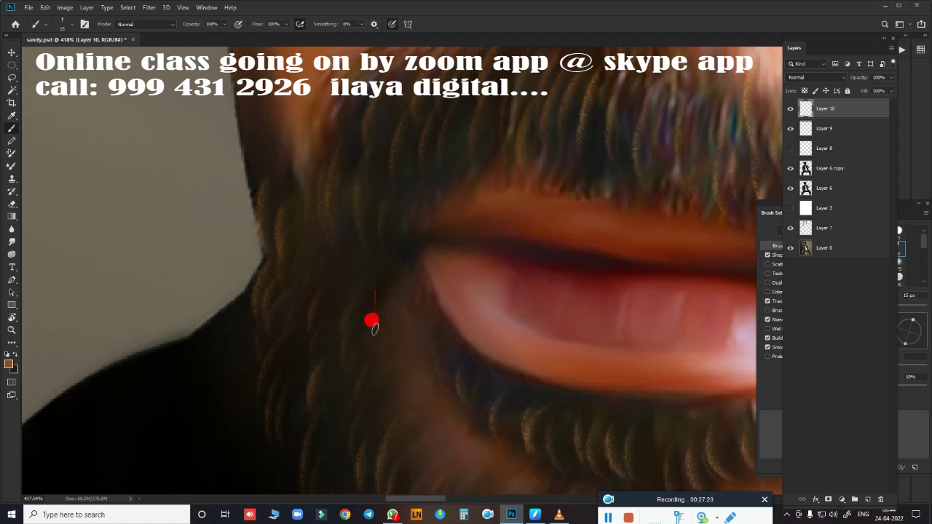
- Scroll and pan the canvas to bring the nose and mustache into view
scroll(385, 284, down, 1)
scroll(410, 308, down, 2)
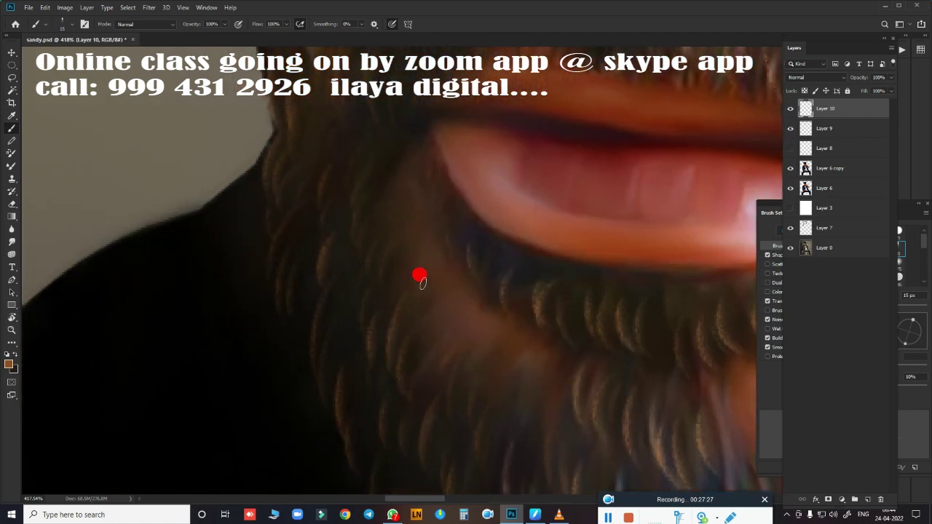
scroll(339, 193, down, 2)
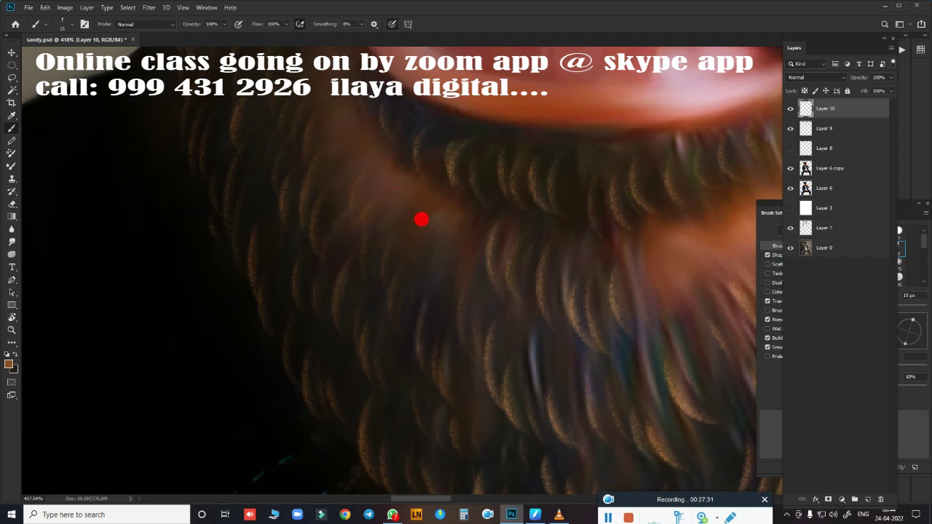
scroll(321, 275, up, 3)
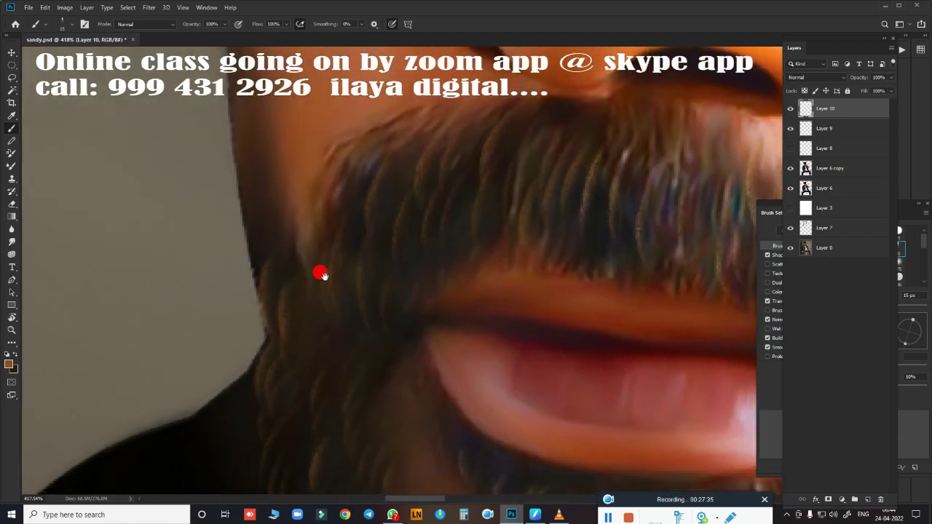
scroll(436, 375, down, 1)
mouse_move(309, 272)
mouse_down()
mouse_move(364, 339)
mouse_move(350, 438)
mouse_up()
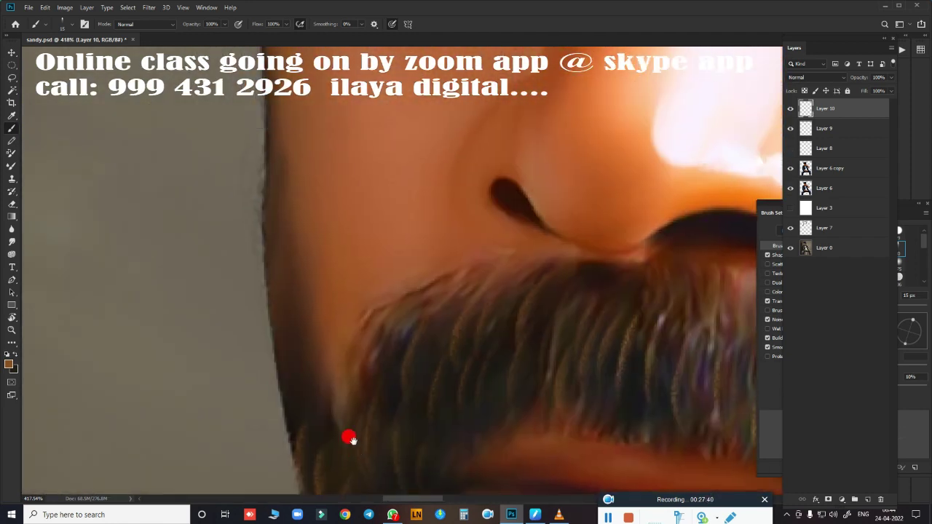
scroll(324, 313, down, 3)
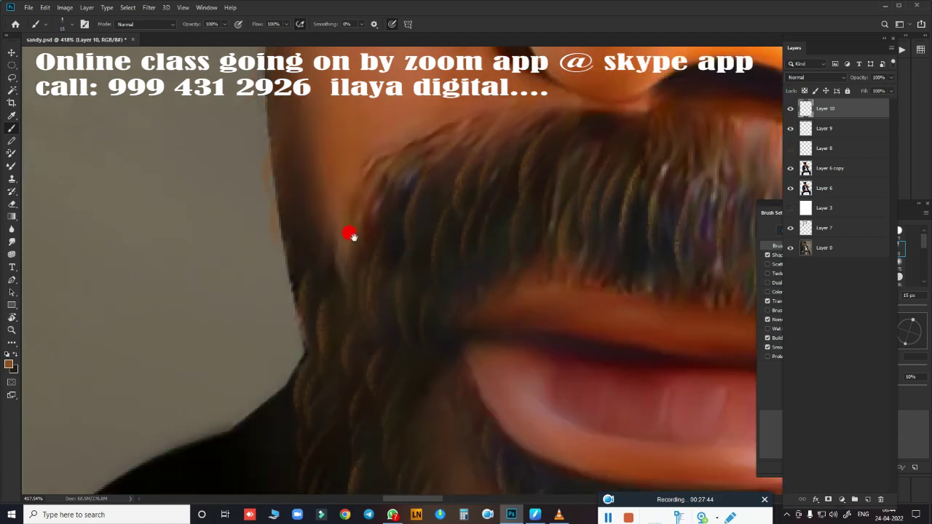
scroll(290, 362, up, 5)
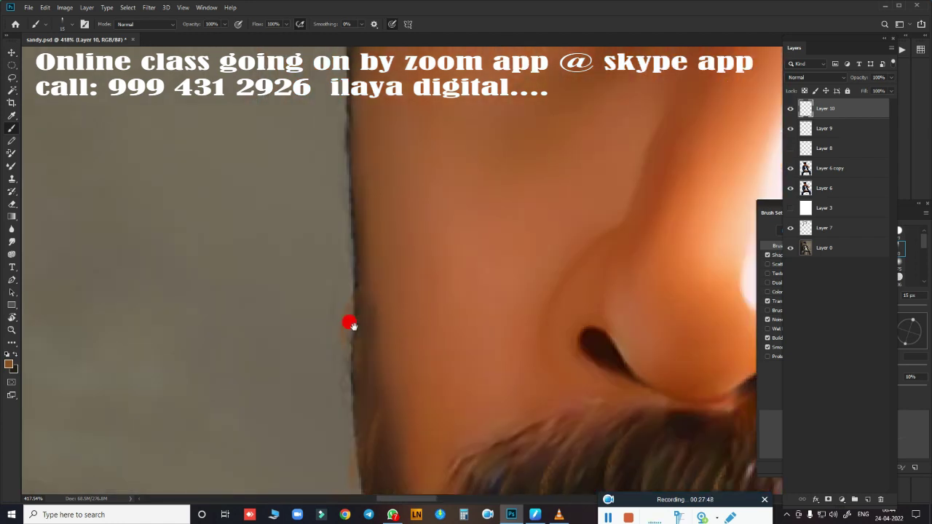
scroll(359, 340, up, 5)
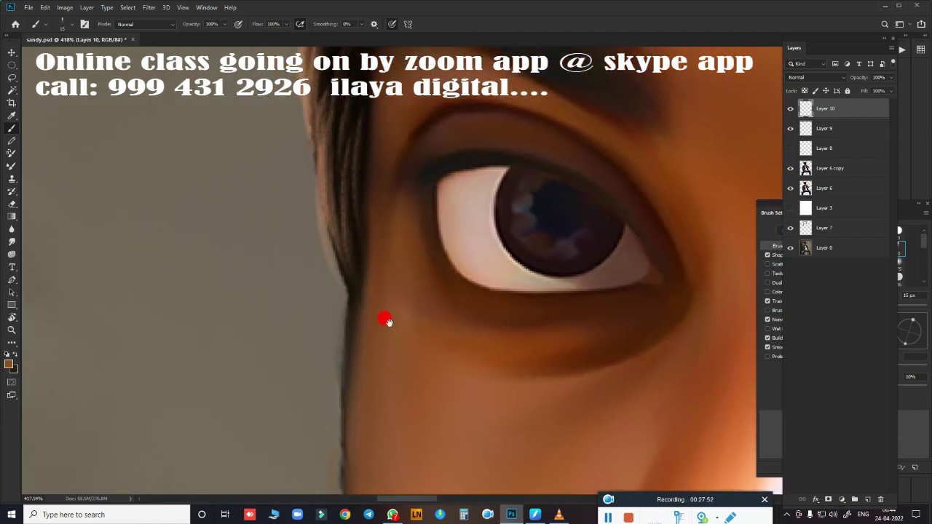
scroll(379, 254, down, 5)
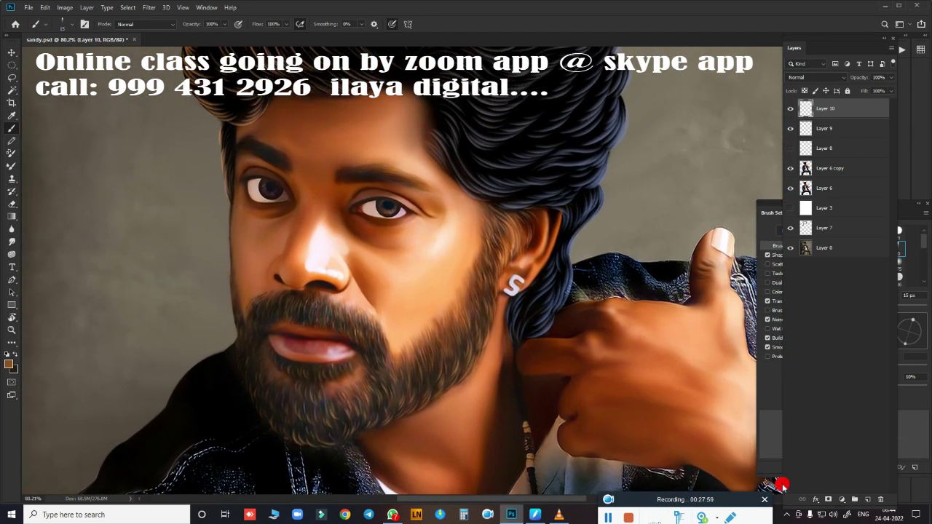
- Add a blue-to-orange Gradient Overlay with reduced scale to Layer 10
click(816, 499)
click(830, 471)
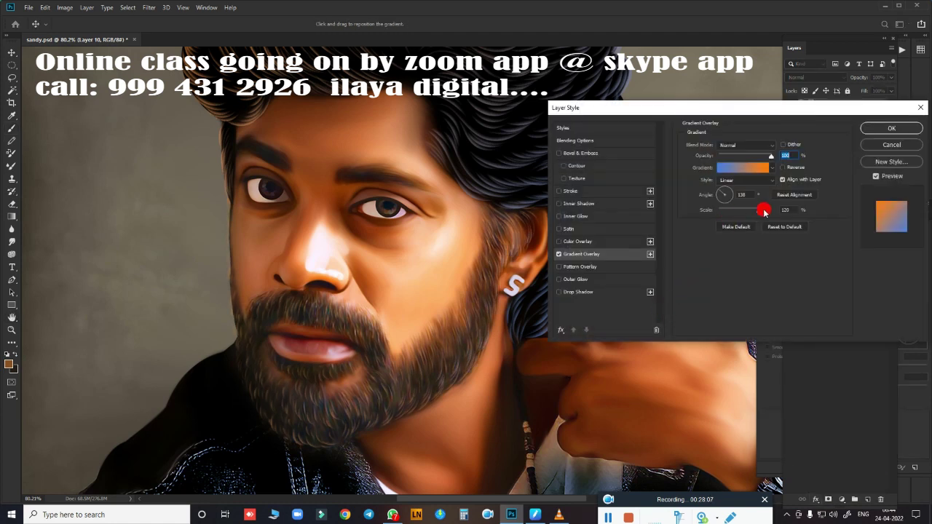
drag(761, 211, 745, 212)
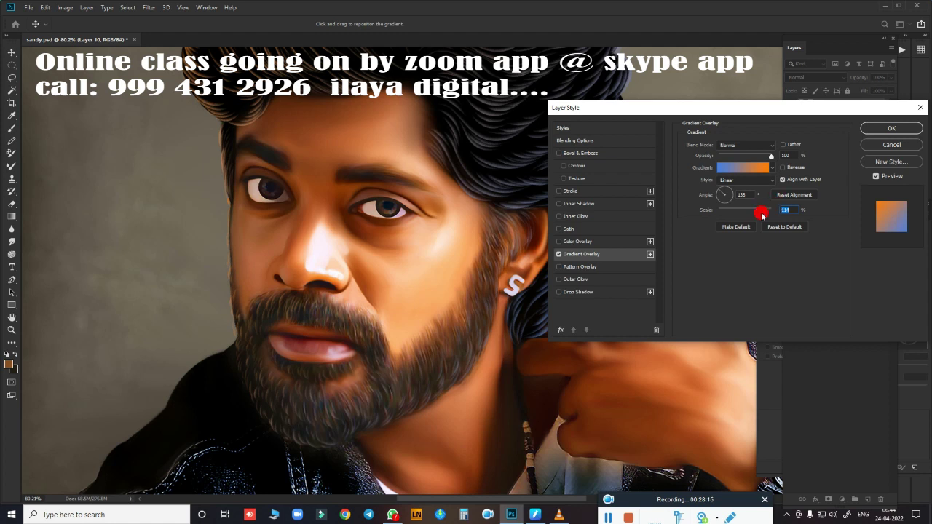
click(891, 129)
key(b)
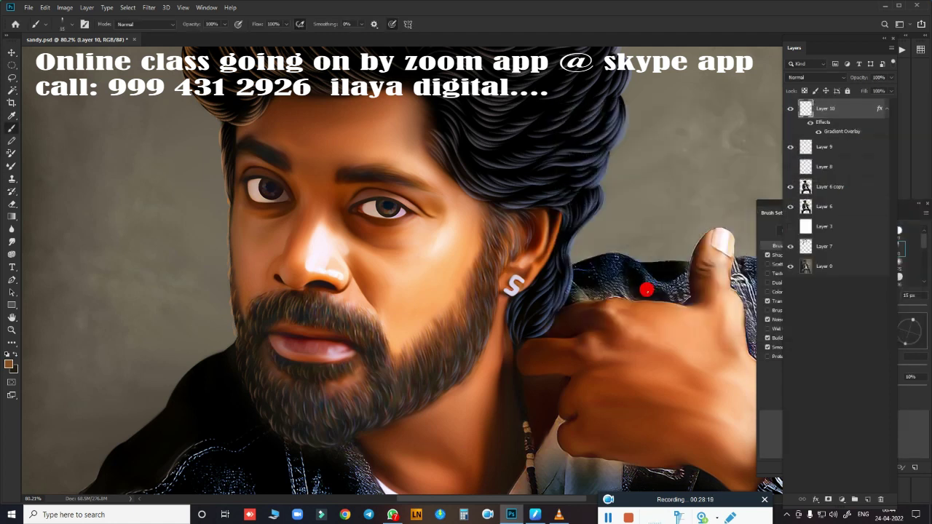
- Merge the gradient layer into a new Layer 11 and boost its saturation to +29
click(860, 502)
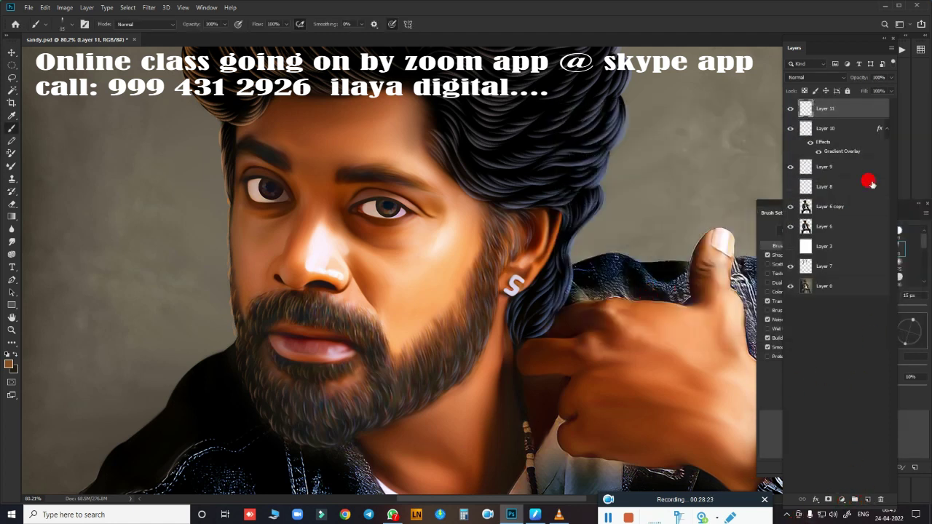
shift+click(836, 125)
key(ctrl+e)
key(ctrl+j)
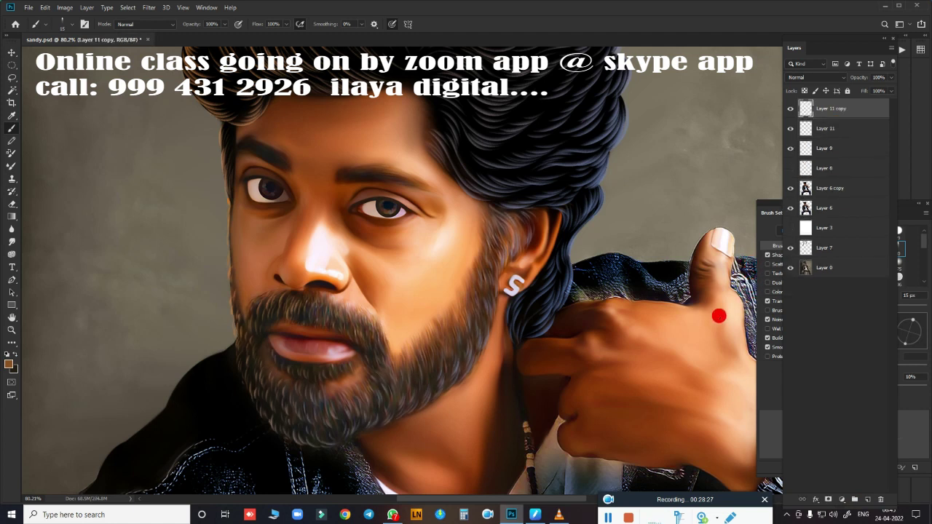
scroll(719, 321, down, 3)
key(Delete)
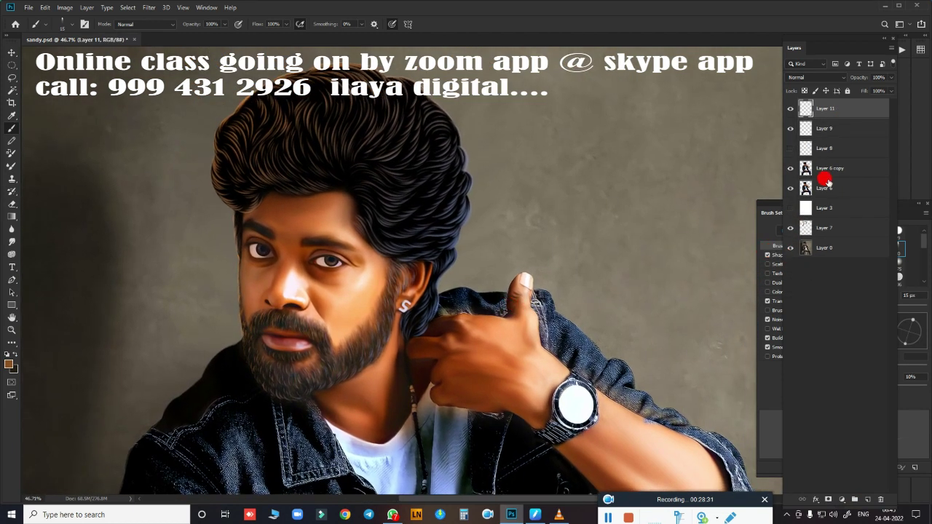
key(ctrl+u)
drag(586, 204, 602, 207)
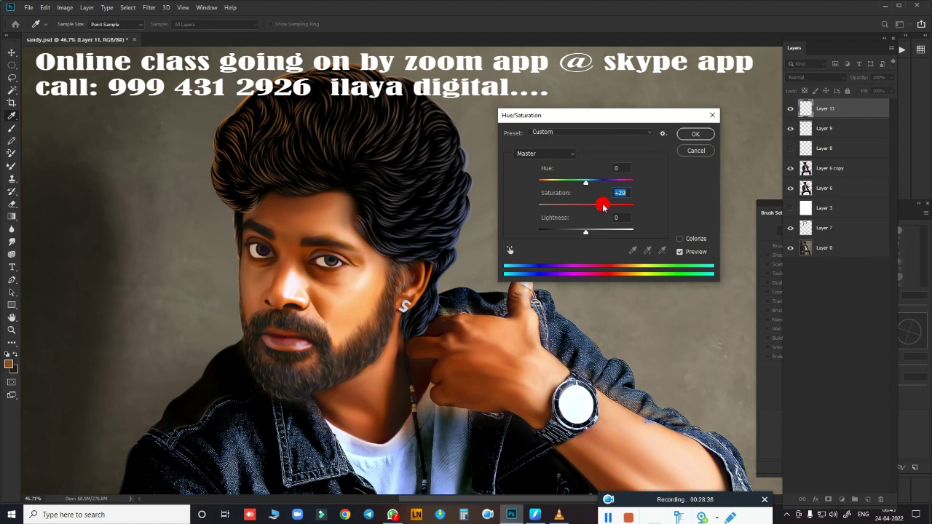
click(696, 134)
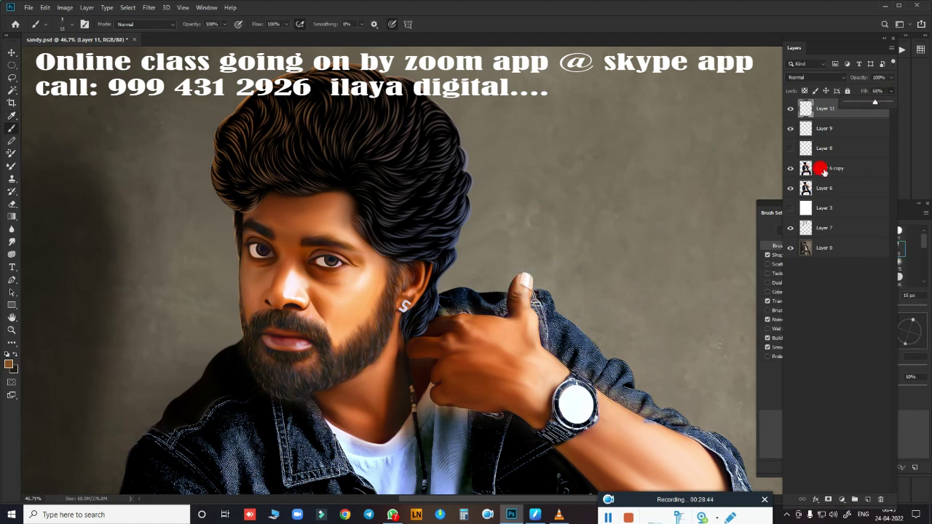
- Set Layer 9 to 90% opacity and add a new empty Layer 12 above it
click(845, 128)
click(891, 78)
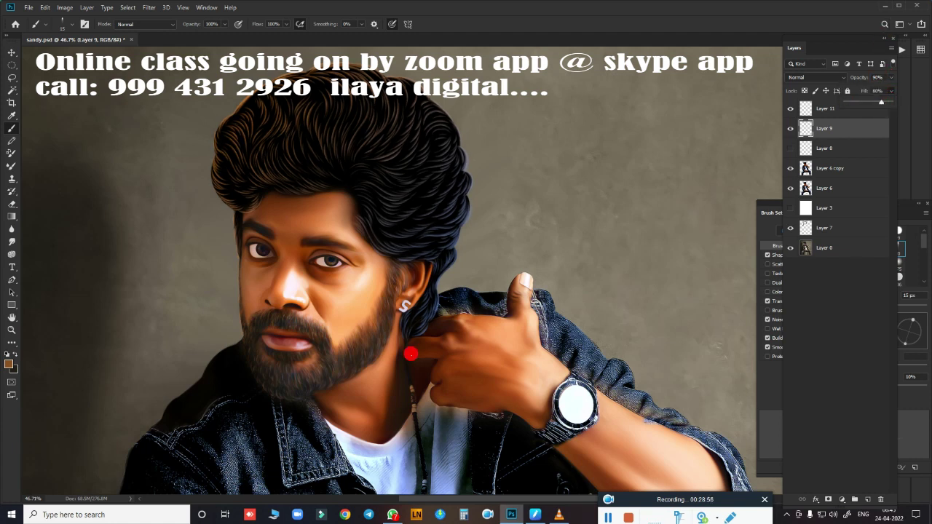
scroll(422, 256, down, 3)
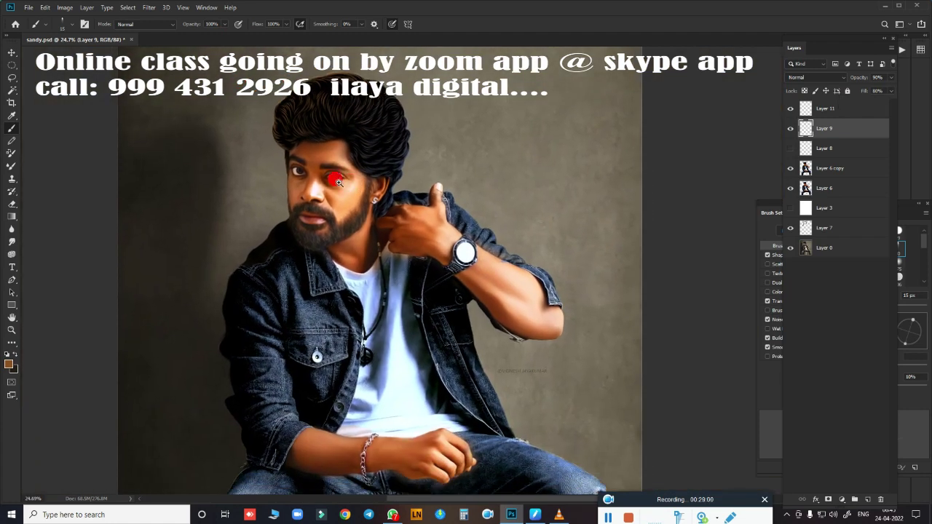
scroll(393, 247, up, 6)
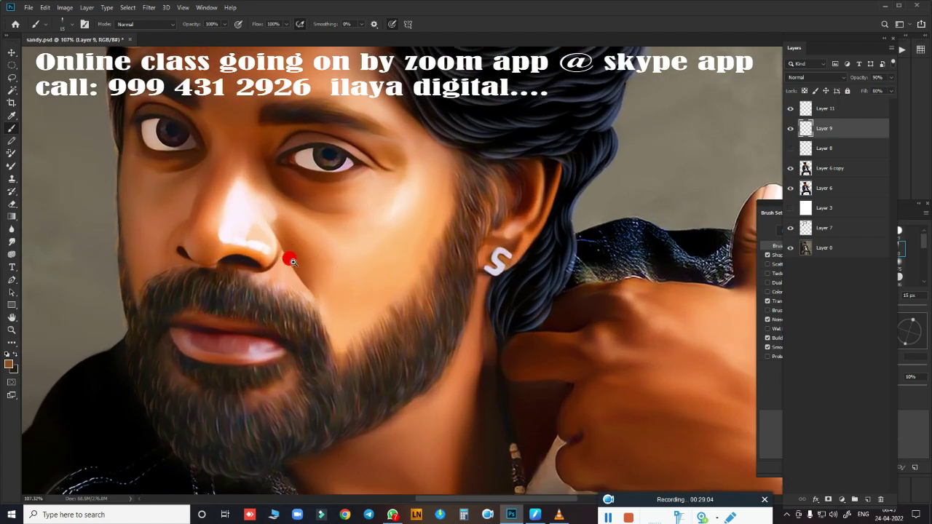
scroll(288, 240, up, 2)
scroll(364, 305, up, 3)
scroll(415, 342, up, 2)
scroll(391, 302, up, 2)
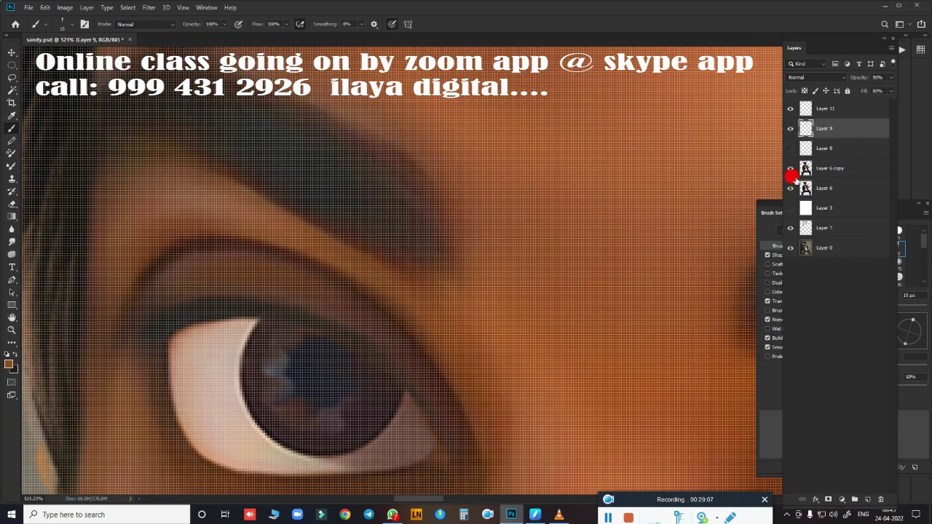
scroll(537, 276, down, 4)
scroll(744, 287, up, 1)
scroll(514, 241, up, 1)
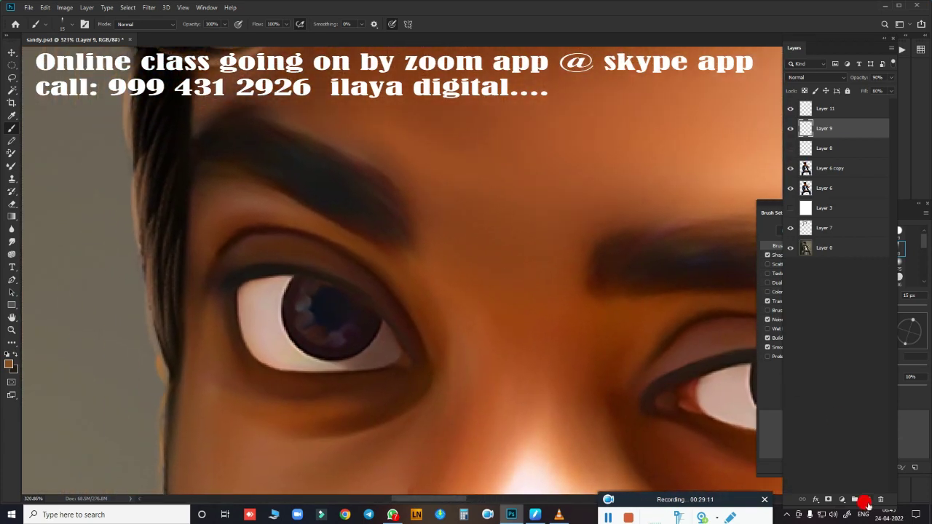
click(866, 500)
scroll(317, 298, up, 2)
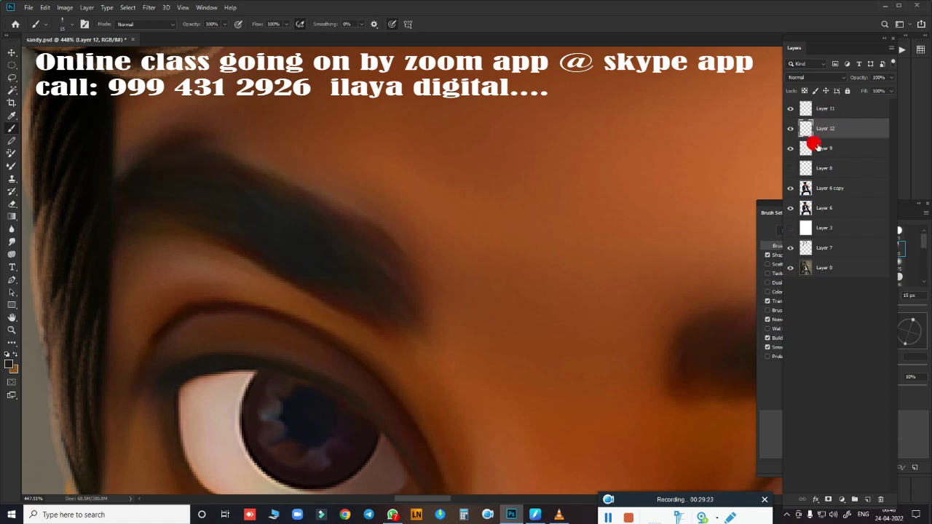
- Move Layer 12 to the top and paint dark hair strokes along the eyebrow
key(ctrl+bracketright)
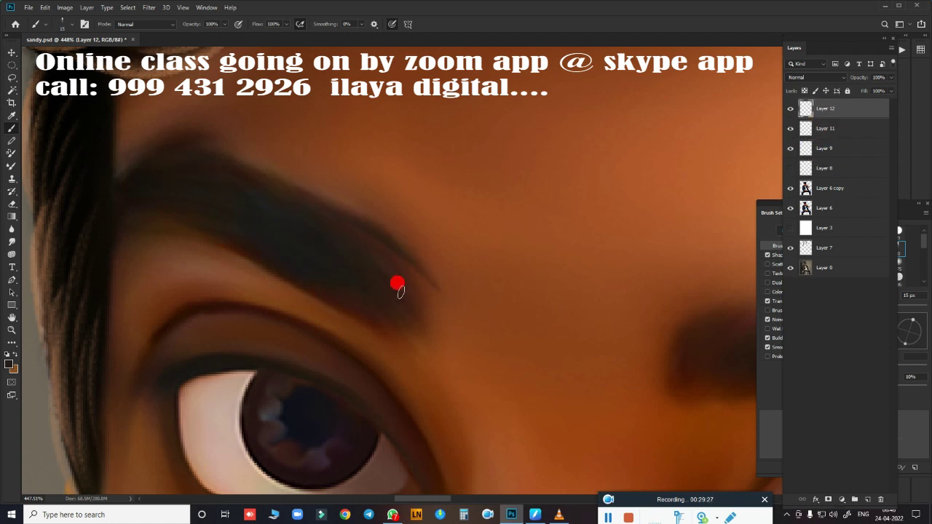
scroll(270, 210, down, 1)
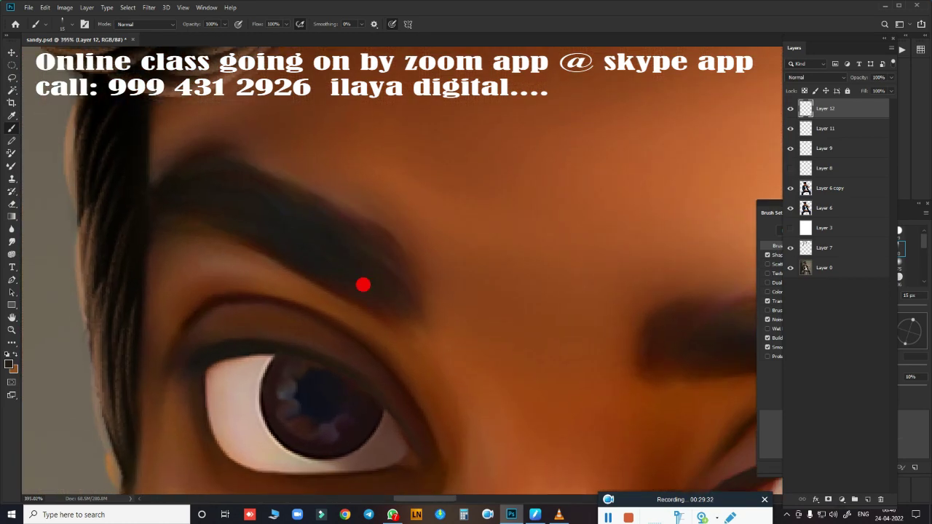
mouse_move(480, 338)
mouse_down()
mouse_move(402, 308)
mouse_move(318, 251)
mouse_up()
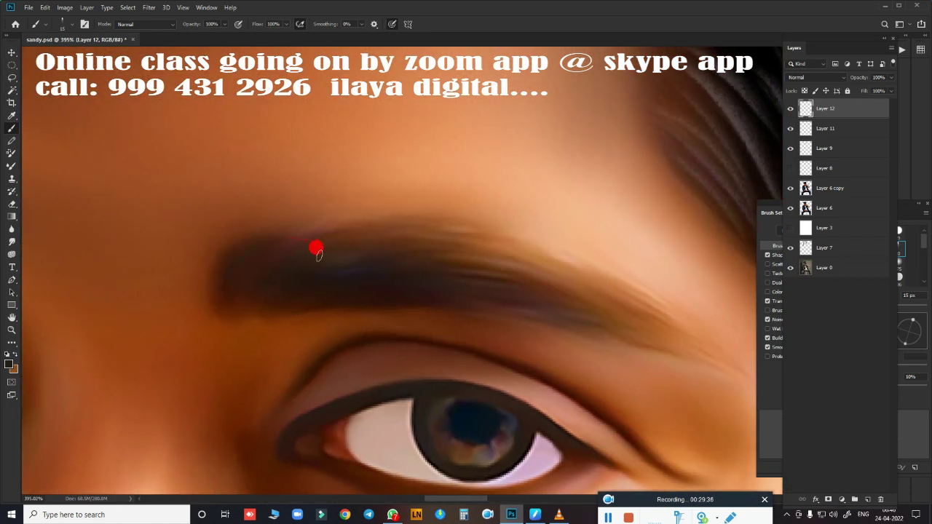
drag(422, 245, 546, 265)
mouse_move(486, 273)
mouse_down()
mouse_move(593, 296)
mouse_move(637, 334)
mouse_up()
drag(413, 308, 270, 308)
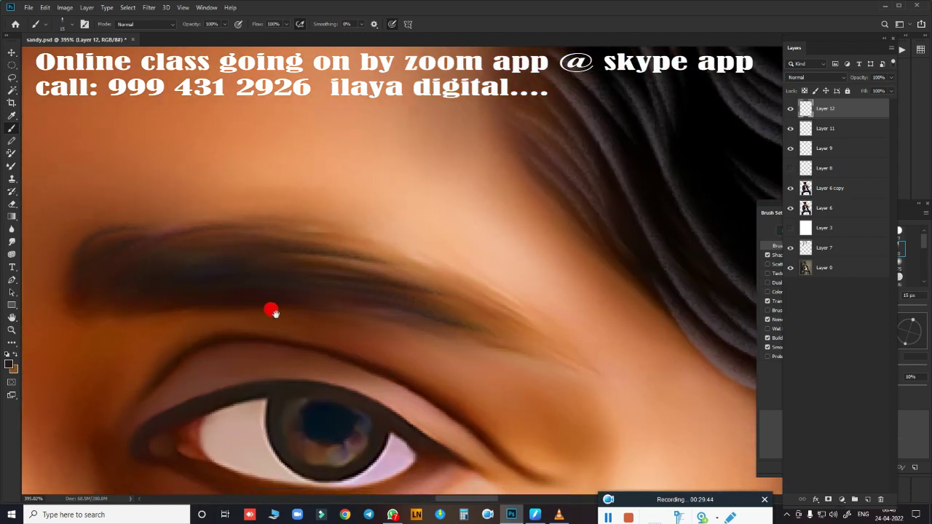
drag(279, 247, 474, 289)
drag(408, 259, 517, 311)
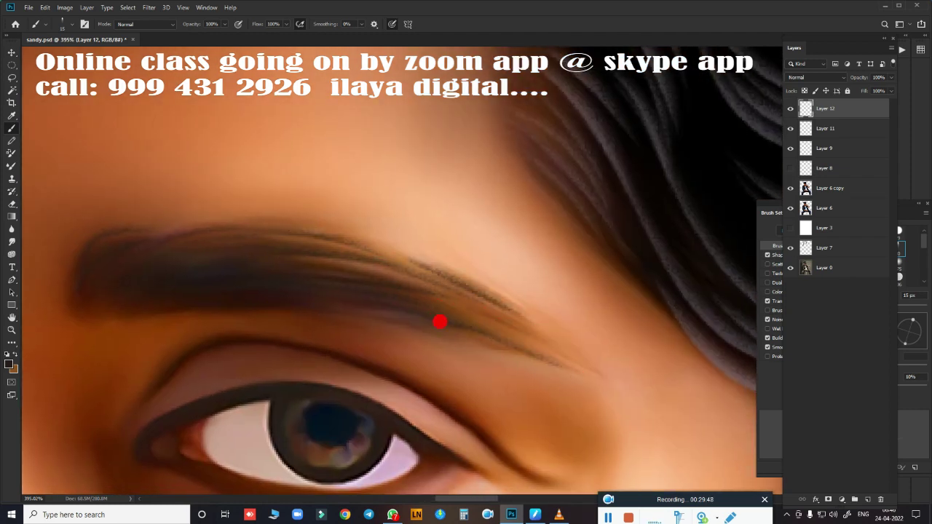
drag(358, 306, 439, 267)
- Add lighter, faint hair strands along the eyebrow
key(z)
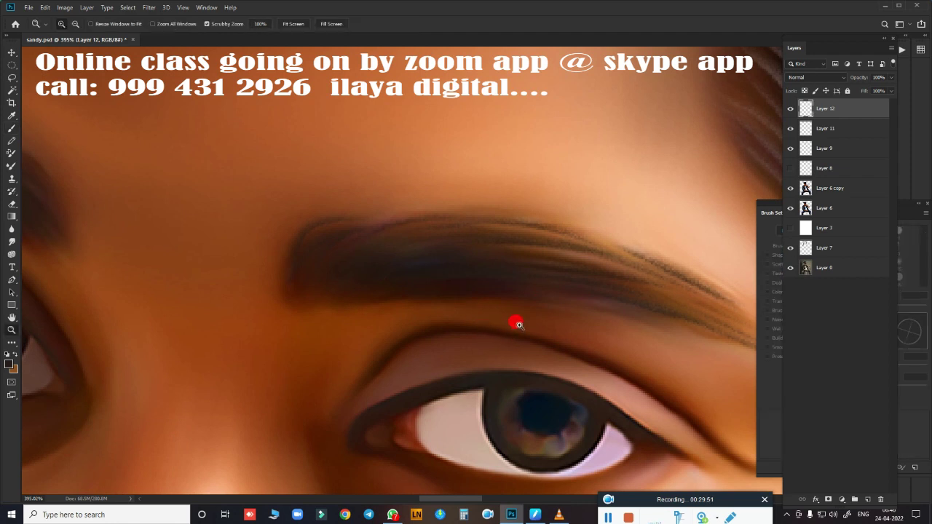
key(b)
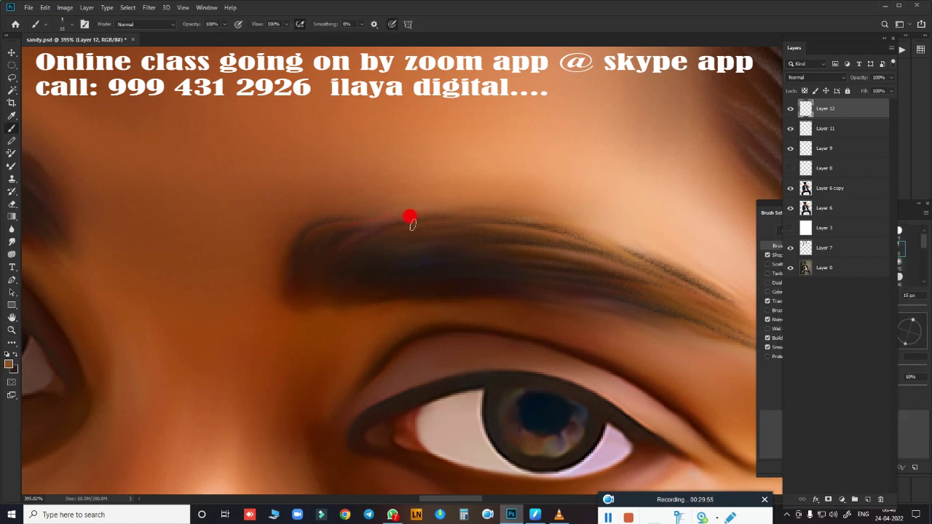
mouse_move(412, 224)
mouse_down()
mouse_move(543, 258)
mouse_move(661, 326)
mouse_move(364, 223)
mouse_up()
drag(450, 318, 312, 285)
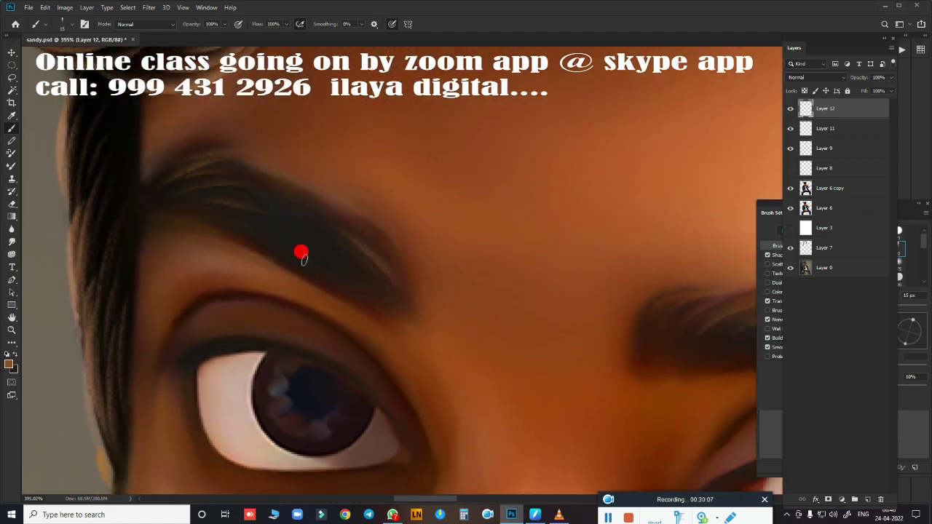
drag(389, 241, 337, 252)
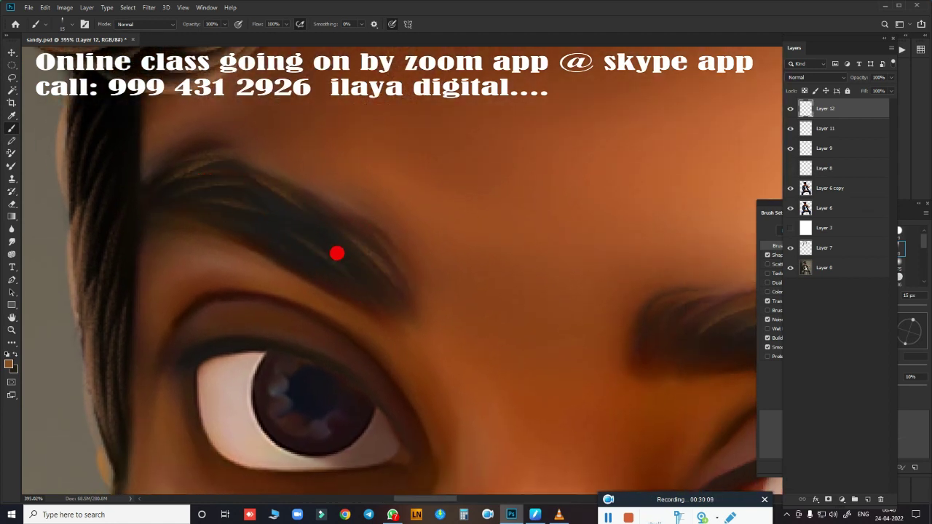
- Sample the dark colour at the eye corner and fit the whole face in view
alt+click(194, 387)
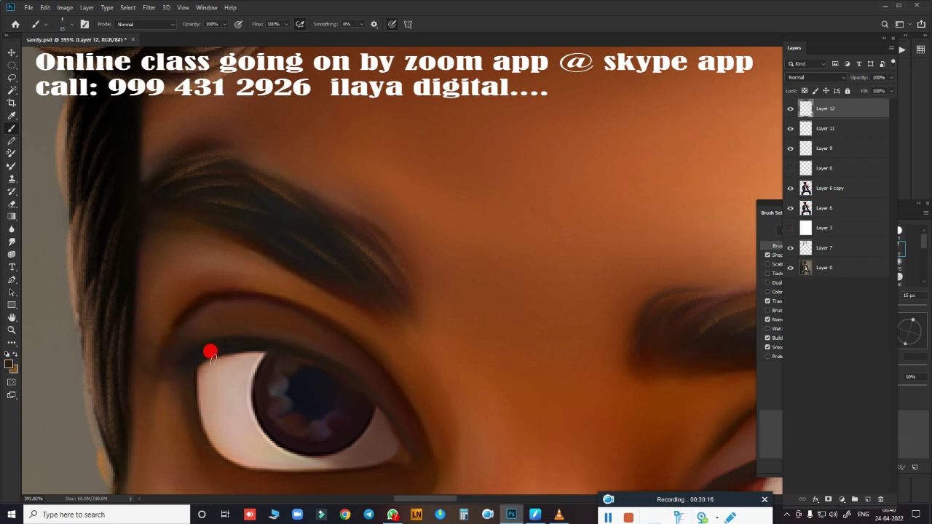
scroll(371, 323, right, 3)
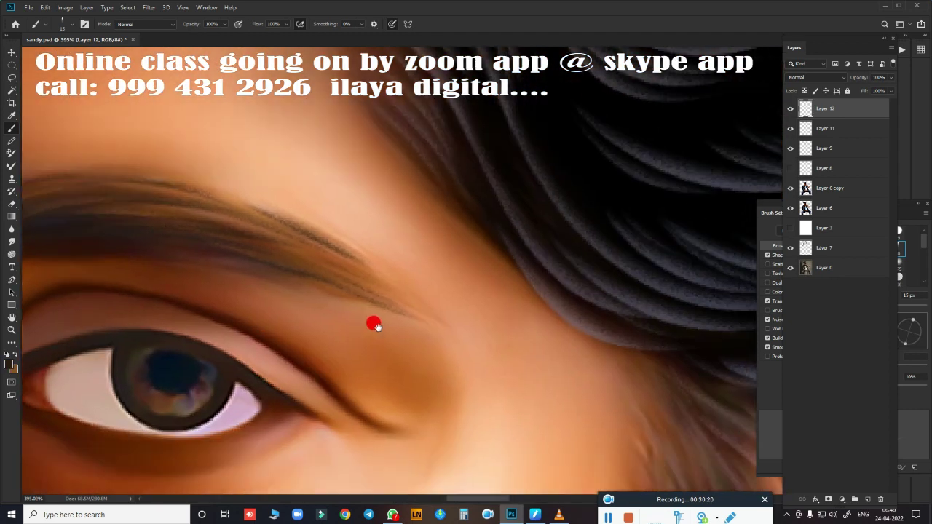
scroll(321, 281, down, 3)
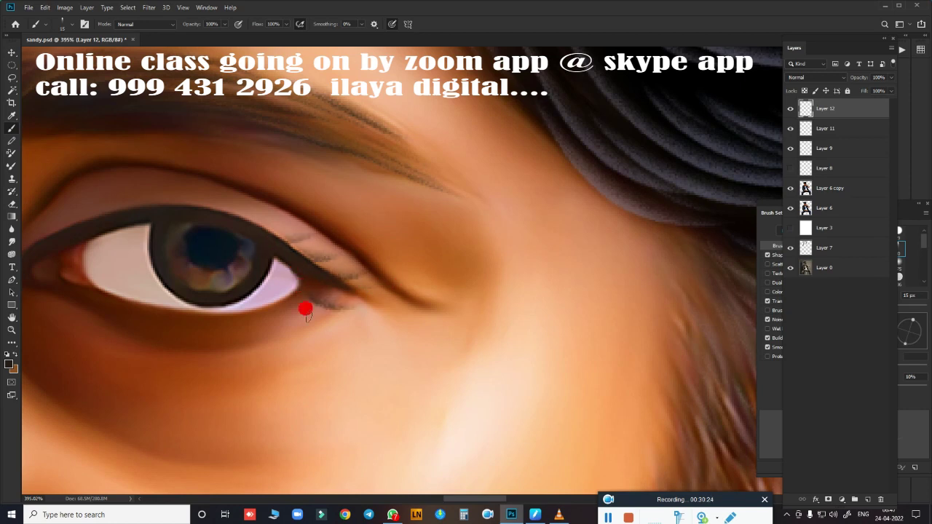
key(ctrl+0)
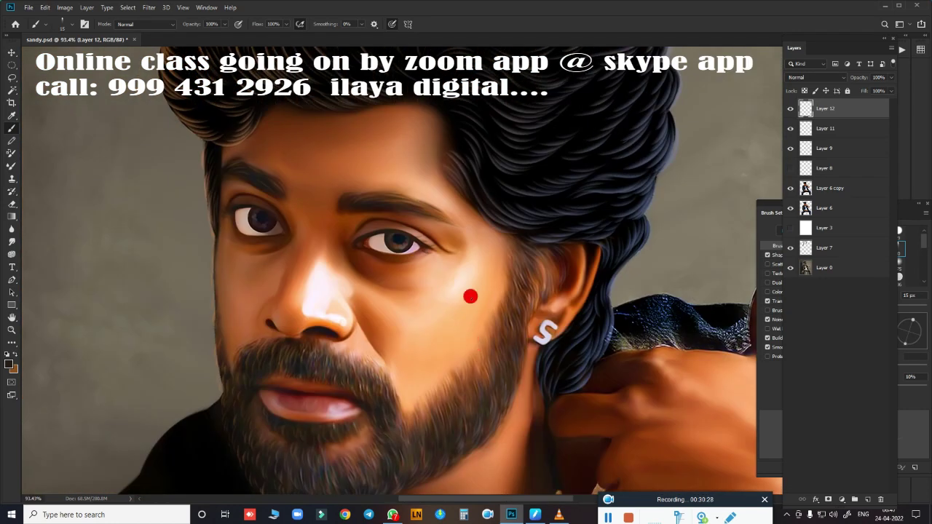
scroll(470, 297, up, 3)
scroll(483, 265, up, 3)
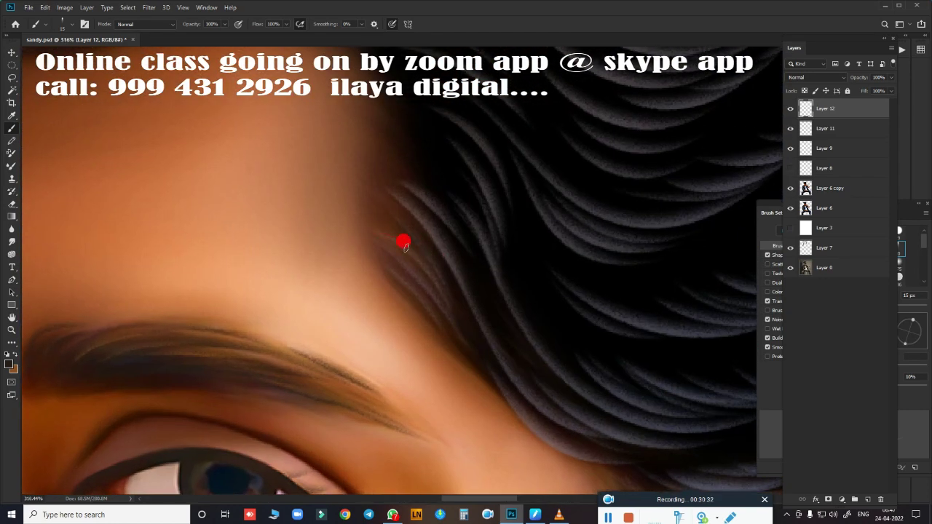
scroll(499, 442, up, 3)
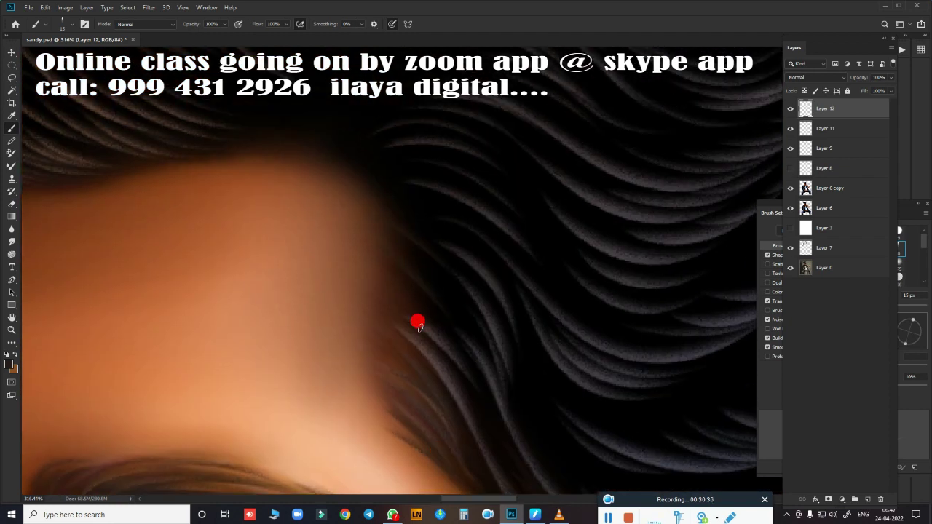
- Set the painting colour to near-black and pan across the hairline, eye, ear and earring
click(8, 362)
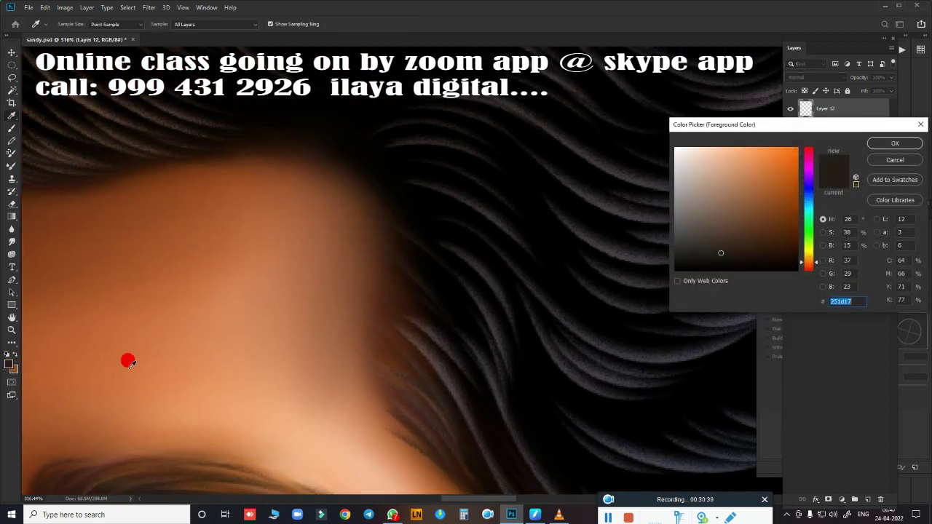
click(795, 268)
drag(500, 369, 410, 273)
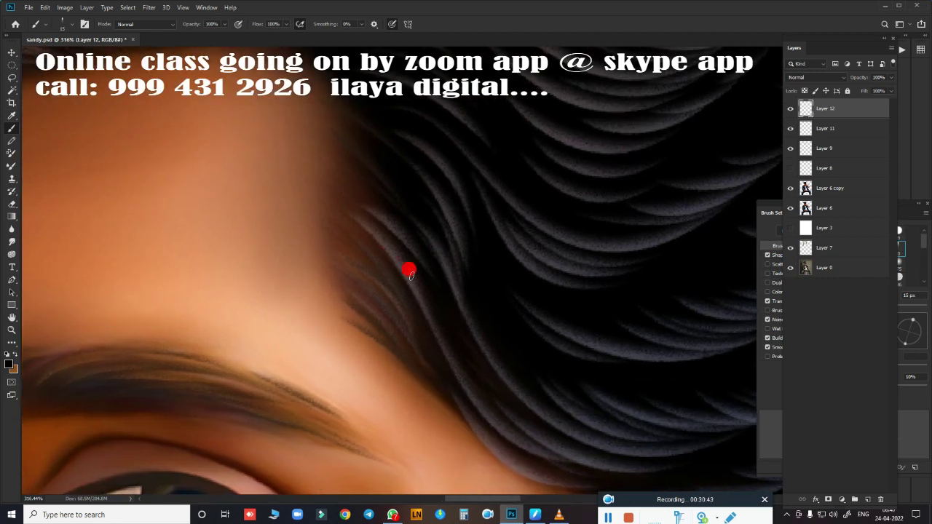
drag(379, 344, 335, 211)
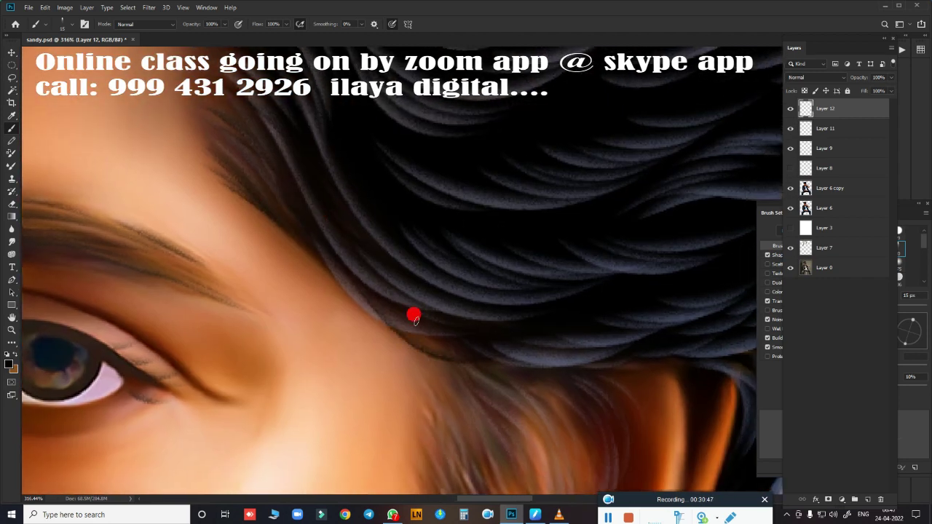
drag(528, 360, 486, 298)
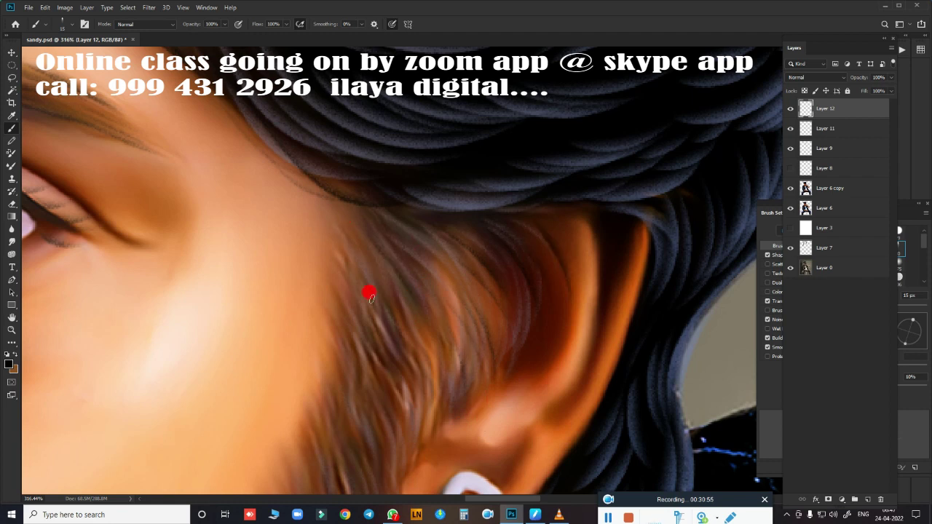
drag(425, 418, 526, 150)
mouse_move(466, 225)
mouse_down()
mouse_move(563, 144)
mouse_move(561, 252)
mouse_move(576, 231)
mouse_move(423, 347)
mouse_move(455, 379)
mouse_move(502, 376)
mouse_up()
- Zoom and scroll around the brows, hairline and beard, ending on the full head
scroll(437, 218, down, 5)
scroll(376, 359, down, 3)
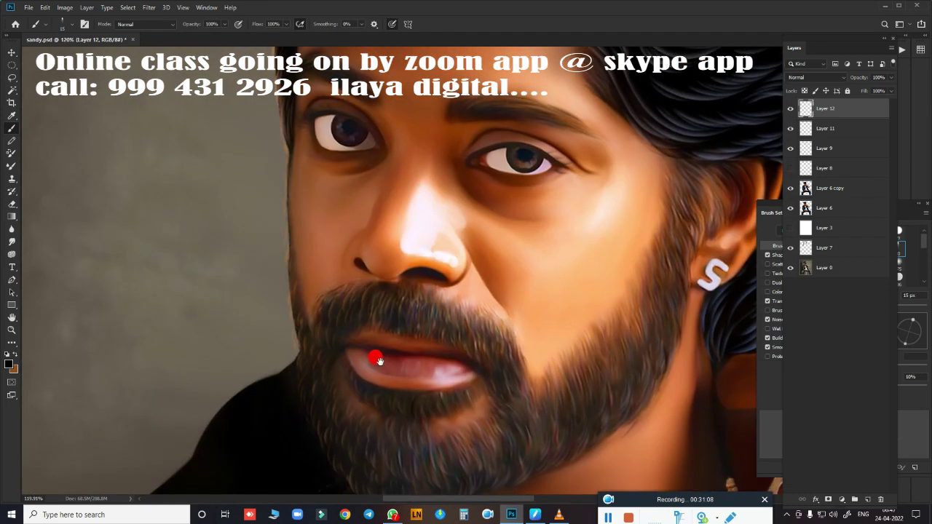
scroll(323, 225, up, 5)
scroll(252, 149, up, 3)
scroll(259, 278, down, 2)
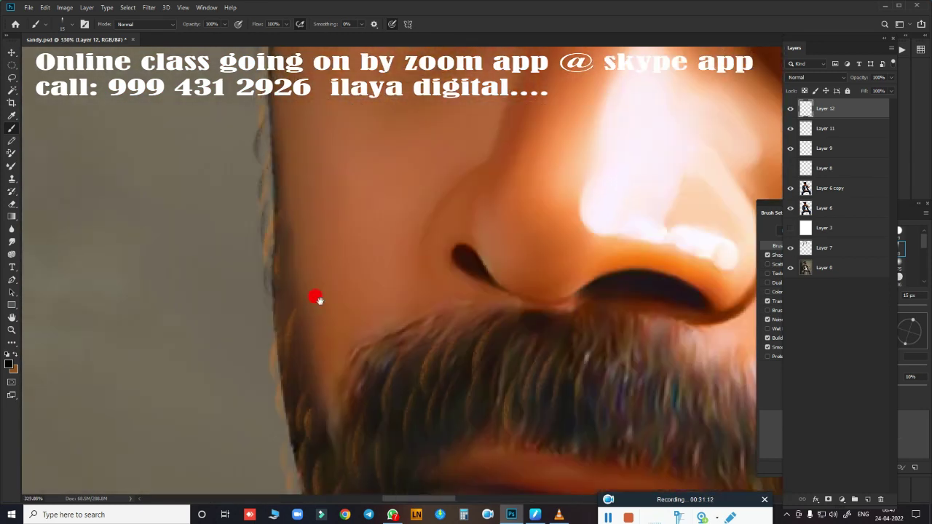
scroll(312, 297, down, 3)
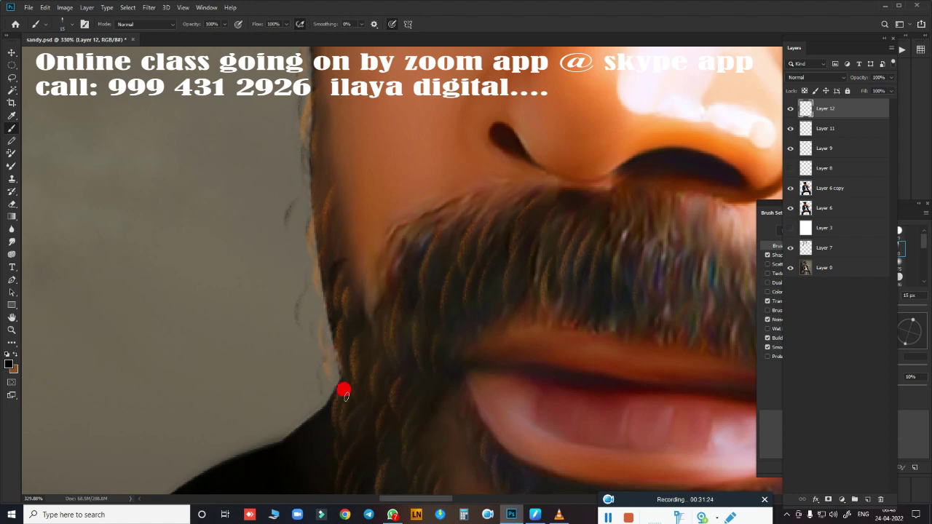
scroll(345, 393, up, 6)
scroll(393, 412, up, 2)
scroll(187, 206, up, 3)
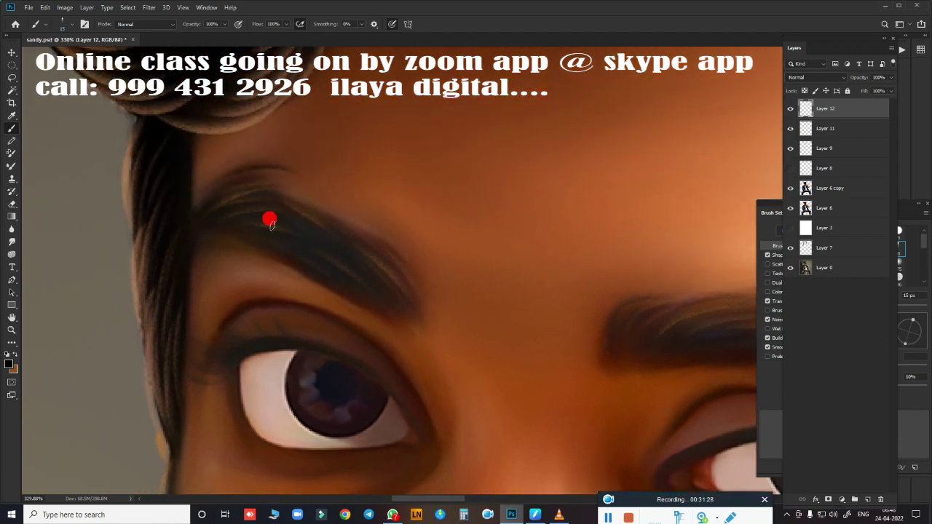
scroll(416, 248, right, 1)
scroll(465, 376, right, 4)
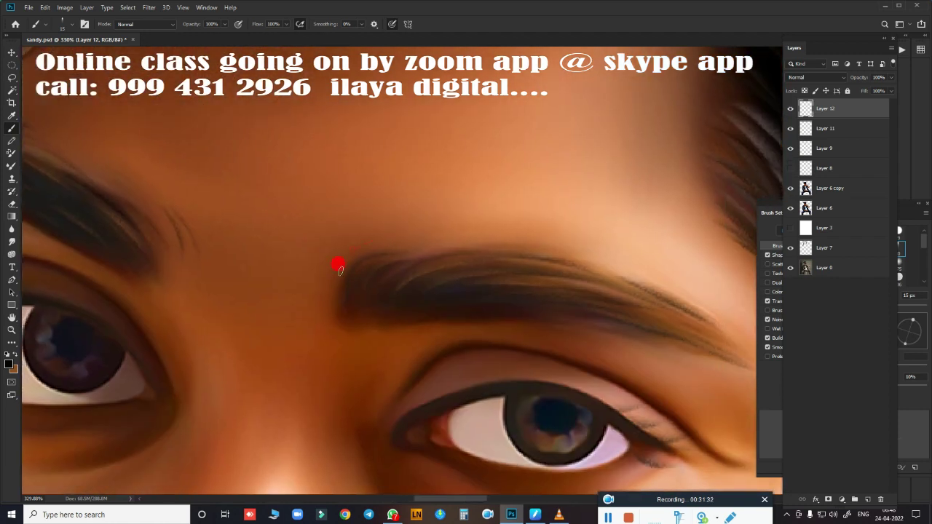
scroll(386, 248, left, 4)
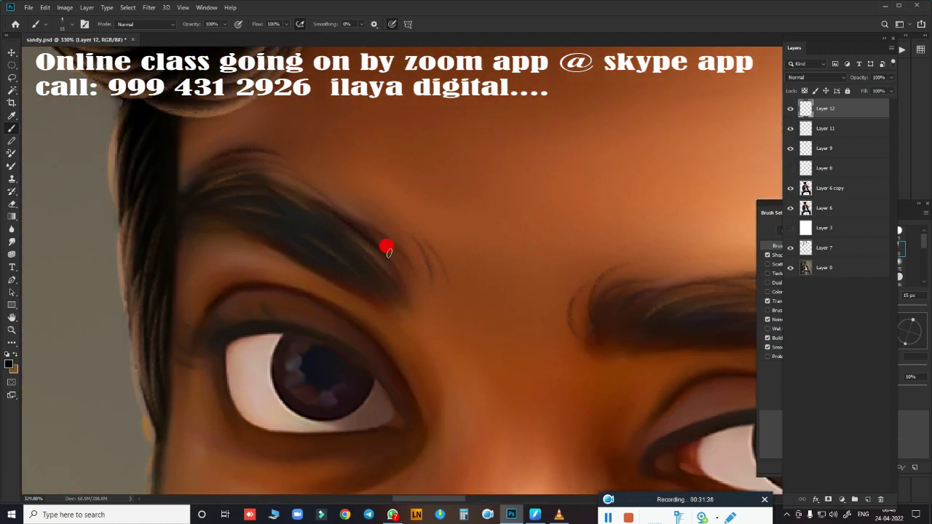
scroll(458, 308, down, 5)
scroll(281, 276, up, 2)
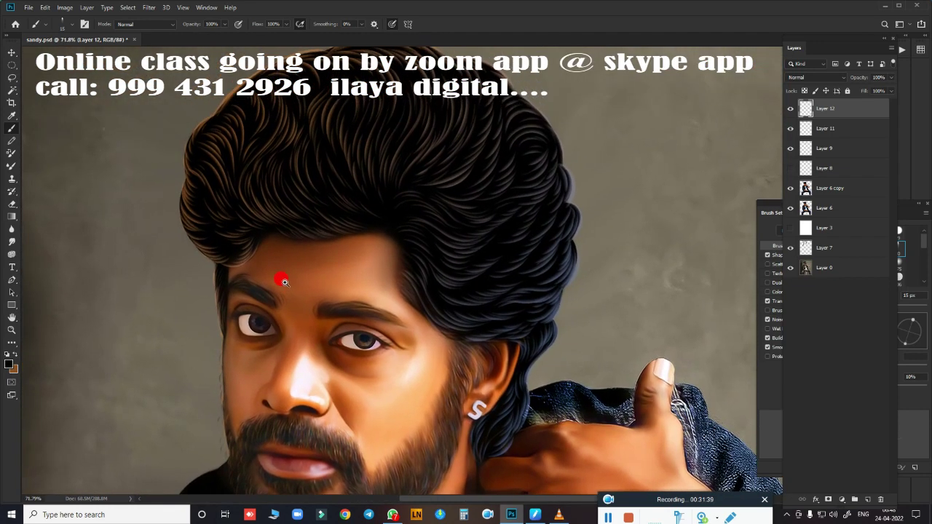
scroll(474, 326, up, 3)
scroll(358, 223, right, 3)
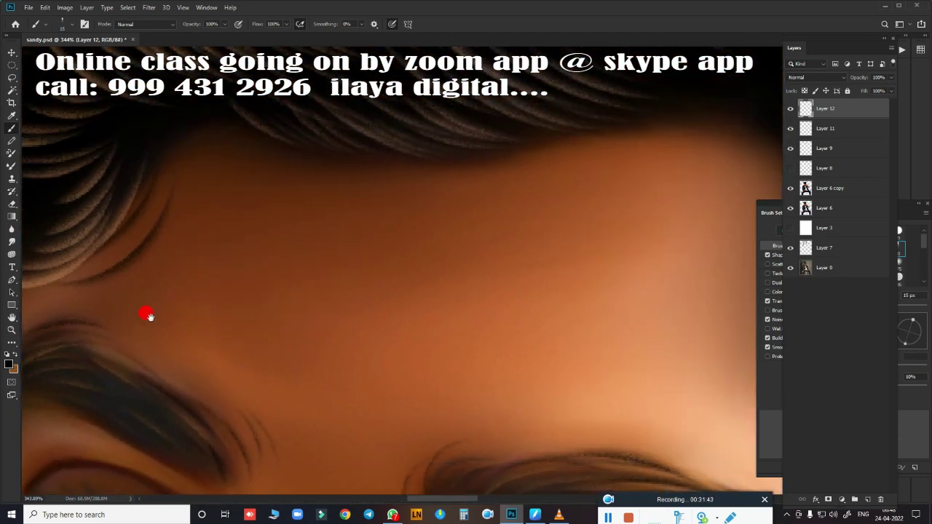
scroll(291, 240, up, 2)
scroll(454, 291, down, 4)
scroll(342, 343, up, 3)
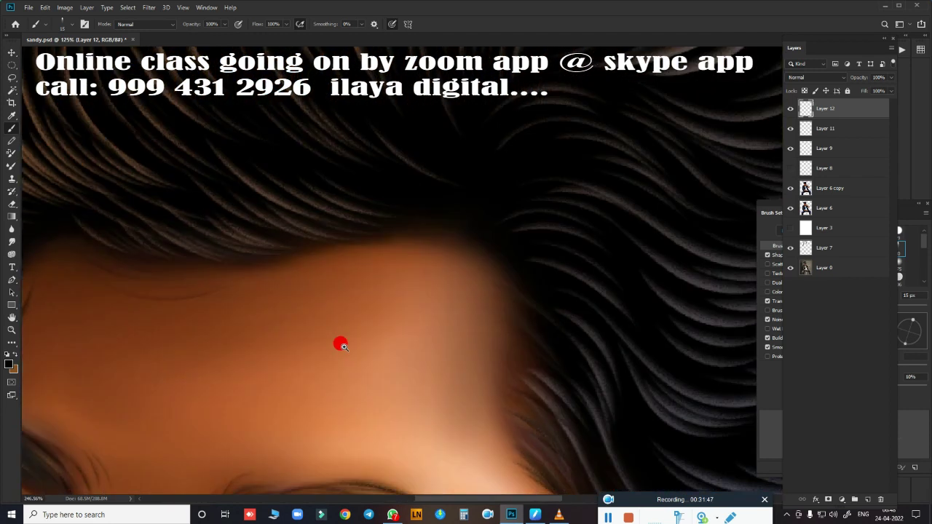
scroll(261, 270, up, 1)
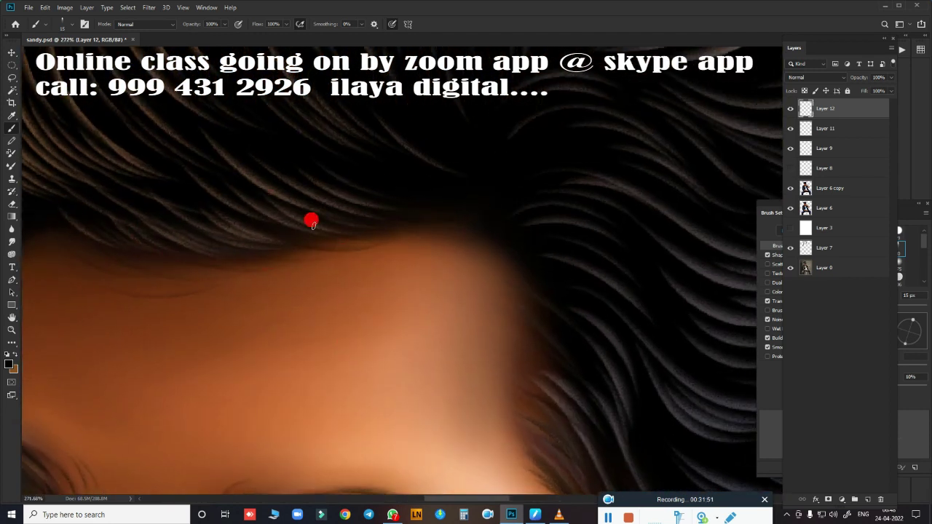
scroll(444, 209, down, 3)
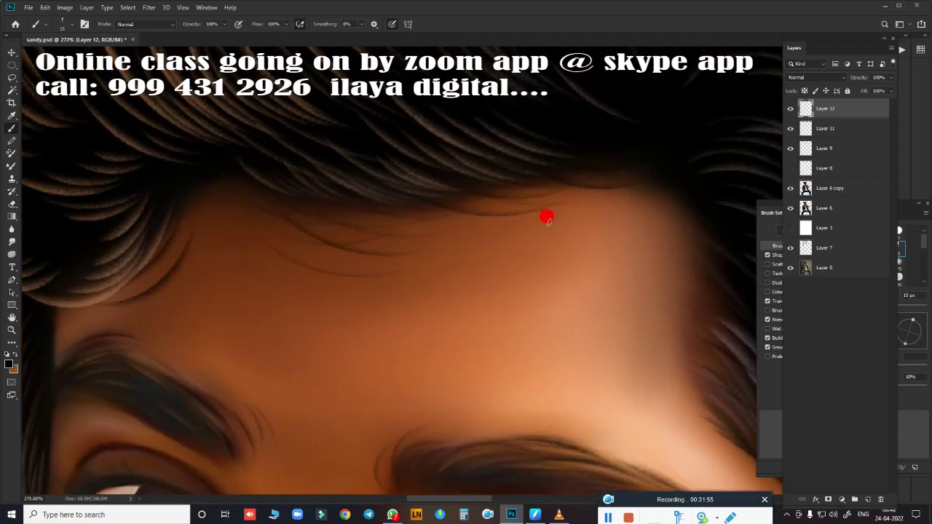
scroll(291, 304, up, 3)
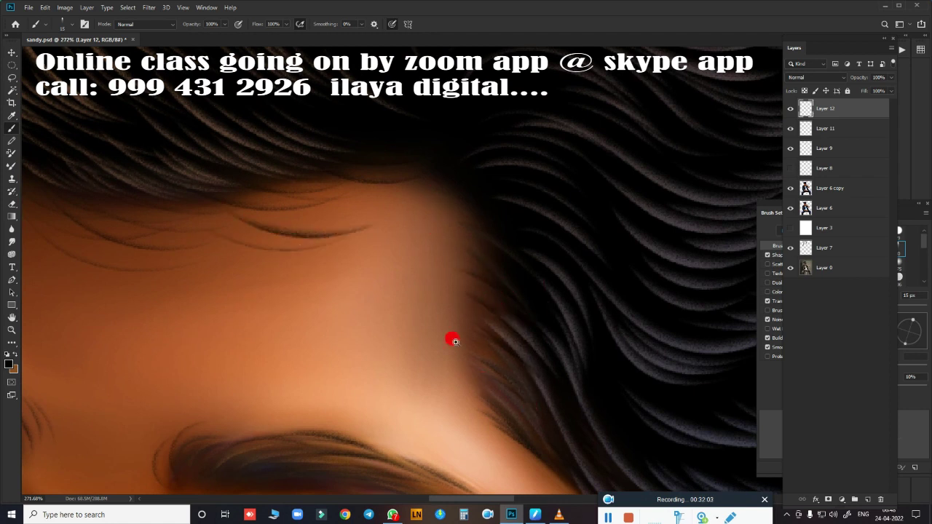
scroll(451, 337, down, 3)
scroll(573, 306, up, 3)
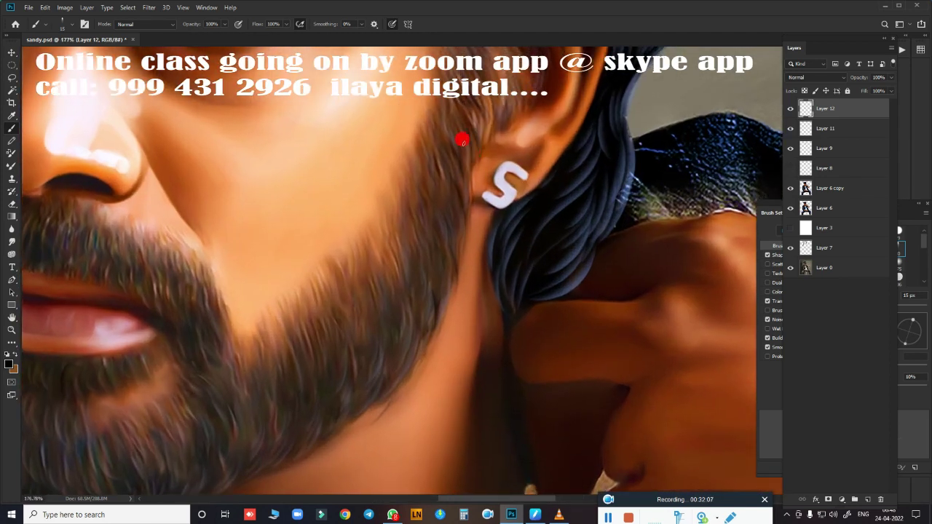
scroll(535, 329, down, 4)
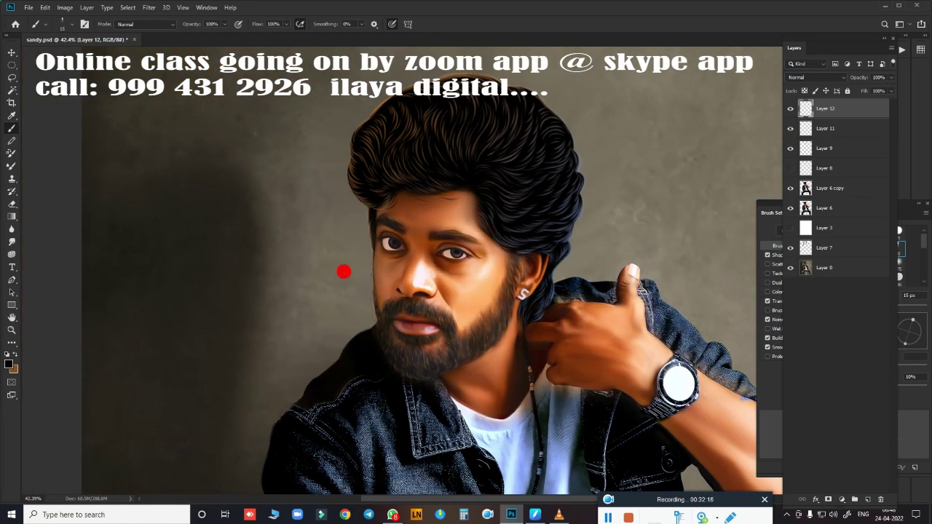
- Toggle Layer 6 copy to compare, then lower Layer 9's fill
click(790, 188)
click(790, 188)
scroll(655, 181, down, 4)
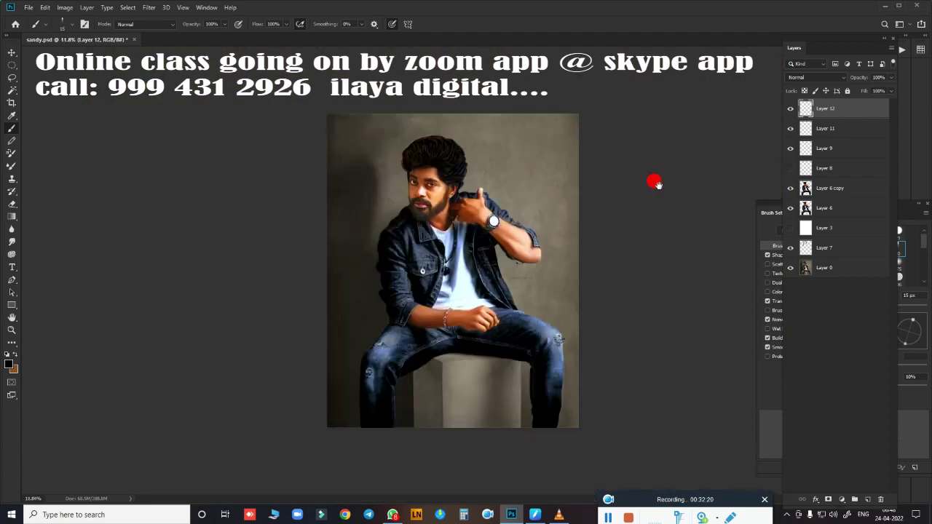
scroll(493, 188, up, 2)
scroll(494, 188, up, 1)
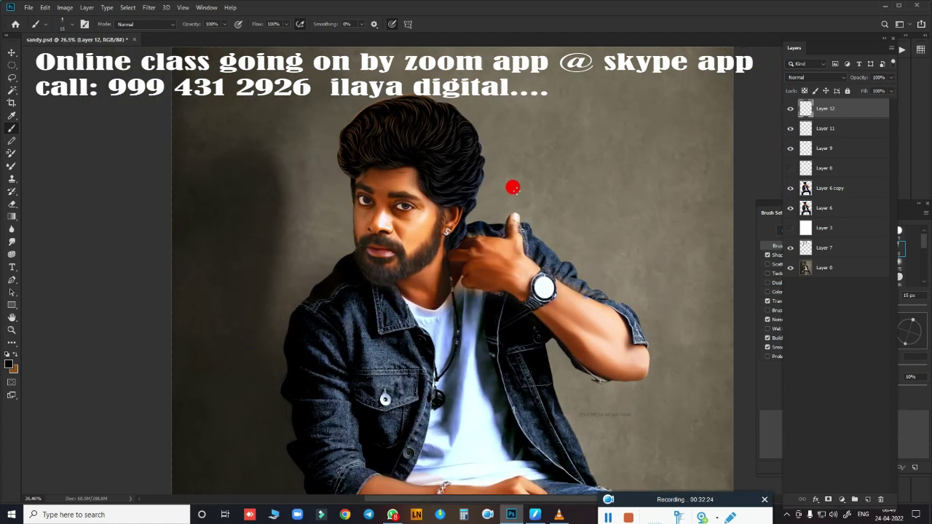
click(833, 131)
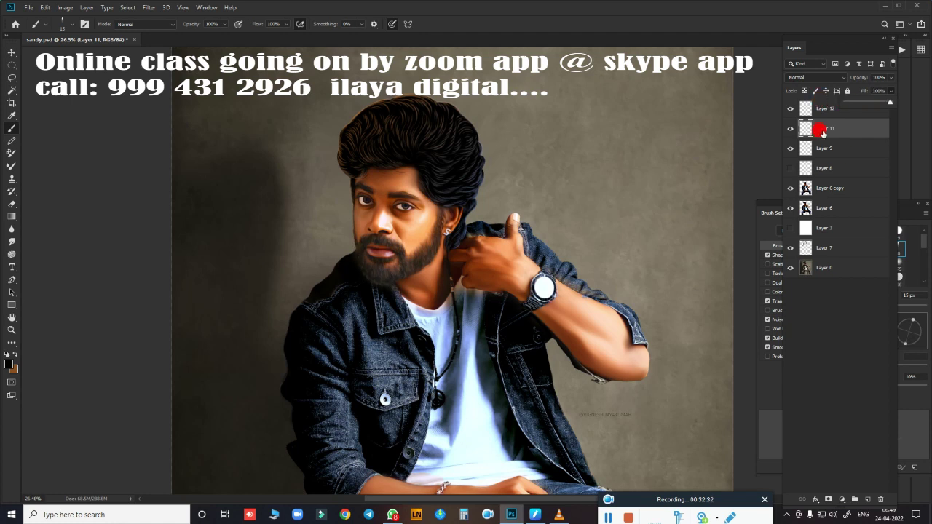
scroll(427, 172, up, 5)
scroll(506, 177, down, 2)
scroll(469, 172, down, 2)
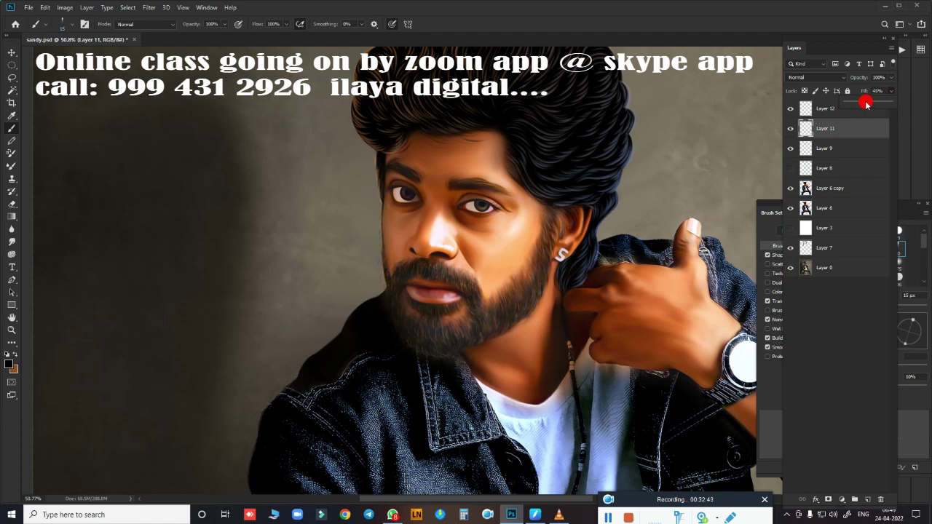
click(805, 148)
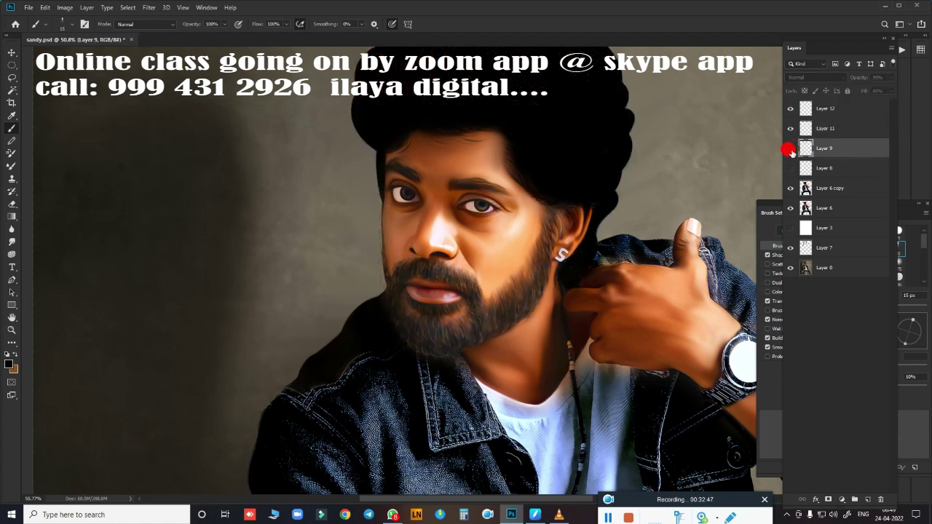
drag(884, 104, 873, 104)
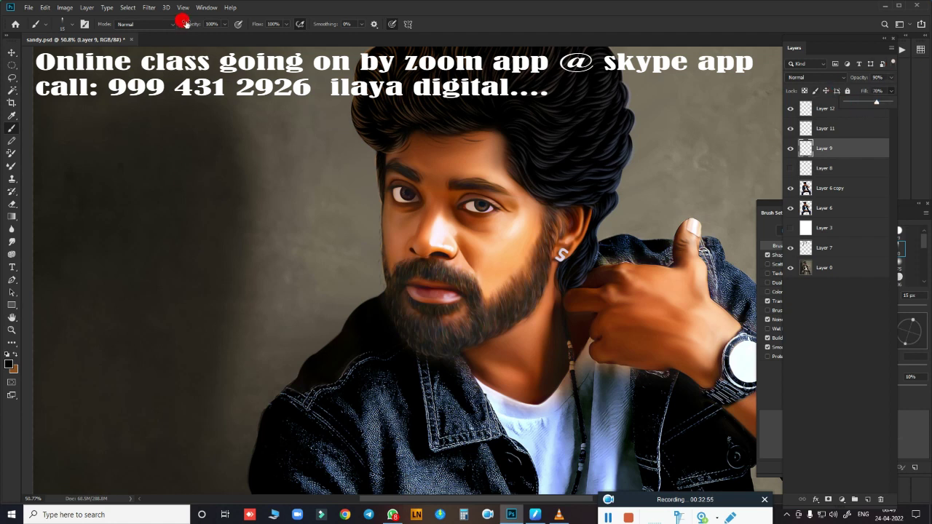
- Apply a 0.8 px Gaussian Blur to Layer 9
click(148, 7)
click(287, 151)
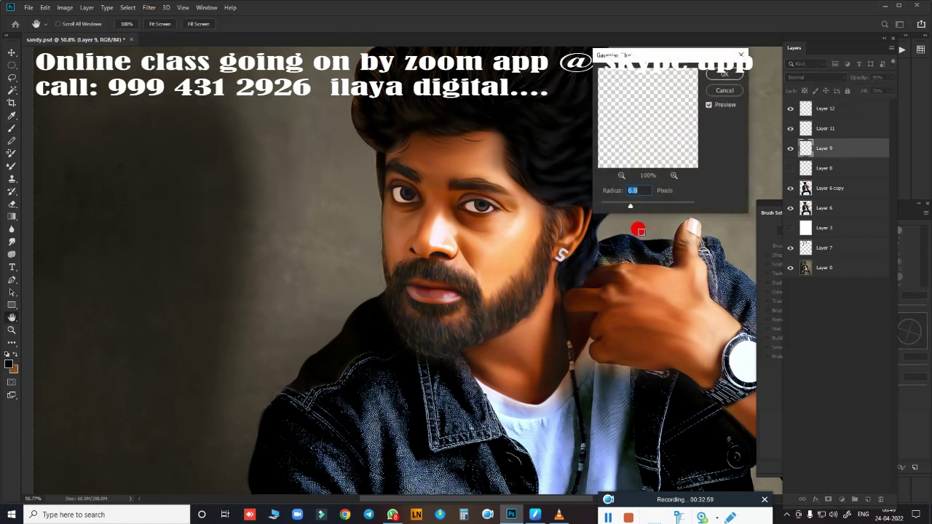
drag(659, 57, 176, 203)
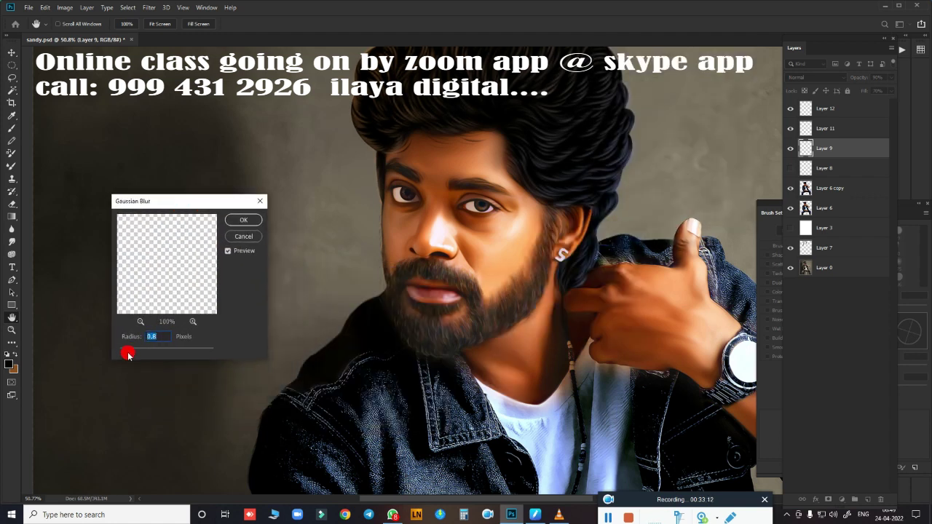
click(251, 225)
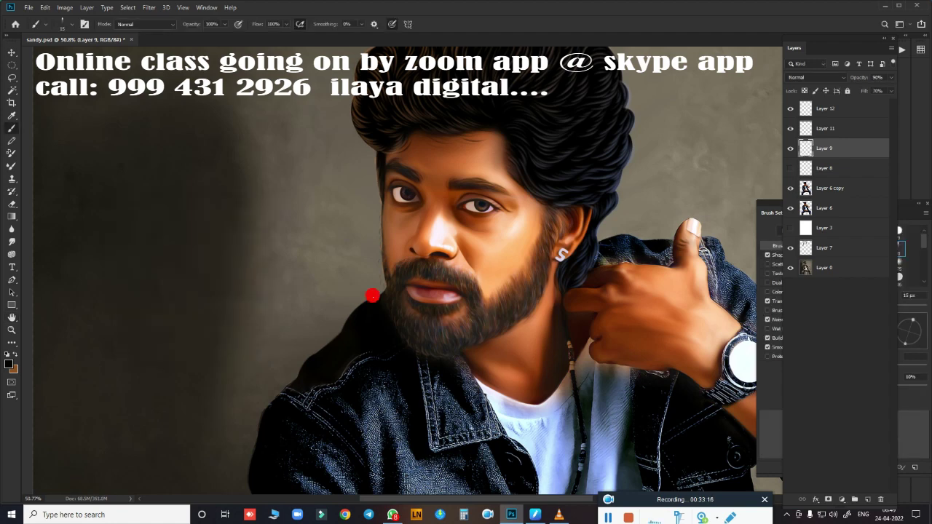
scroll(353, 333, up, 3)
scroll(364, 347, up, 1)
scroll(378, 333, down, 3)
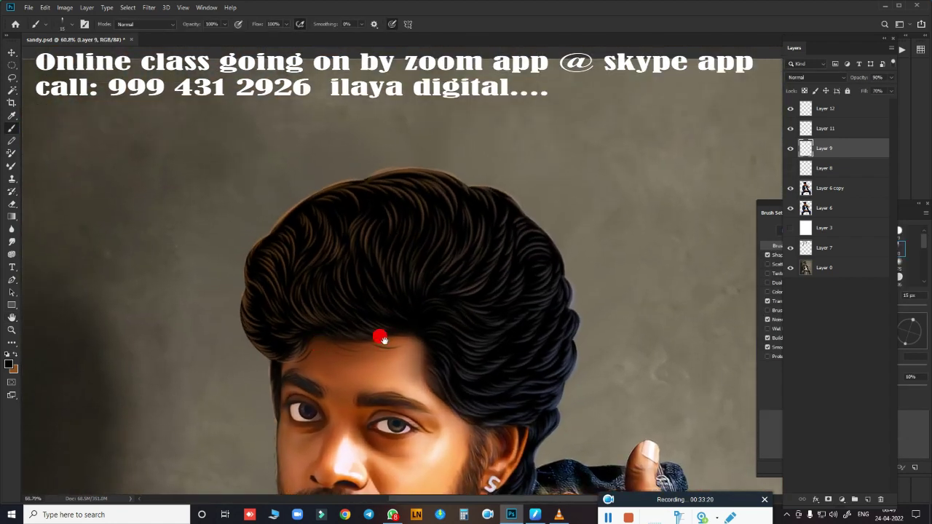
scroll(384, 275, down, 2)
scroll(443, 270, down, 1)
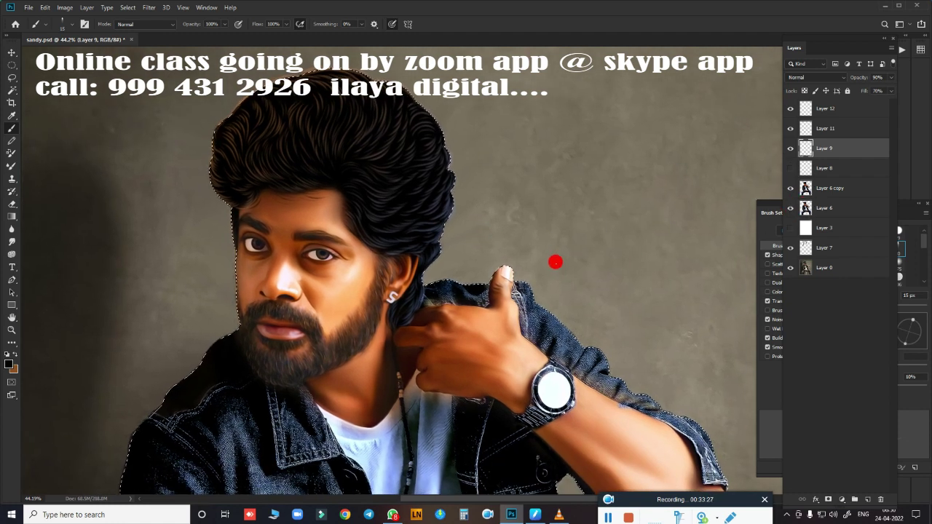
- Add a new Layer 13 and set the painting colour to bright yellow
click(867, 500)
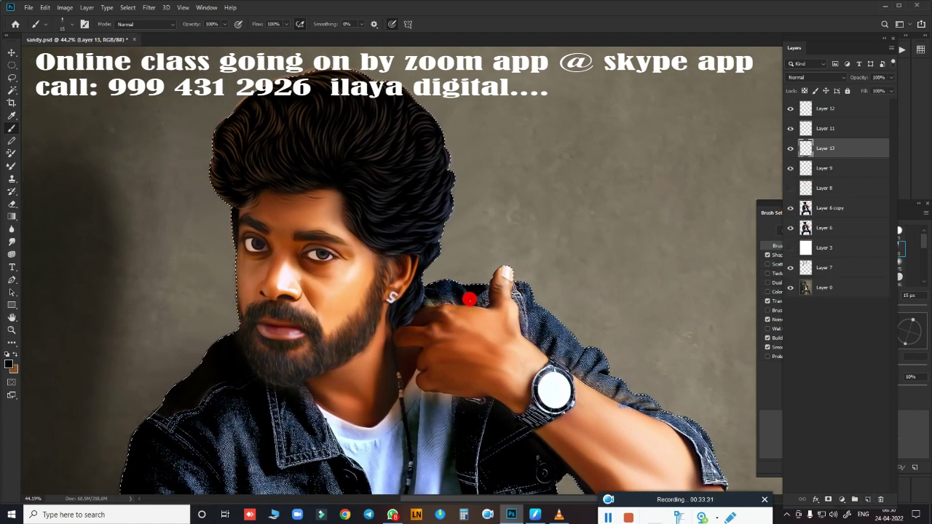
click(19, 364)
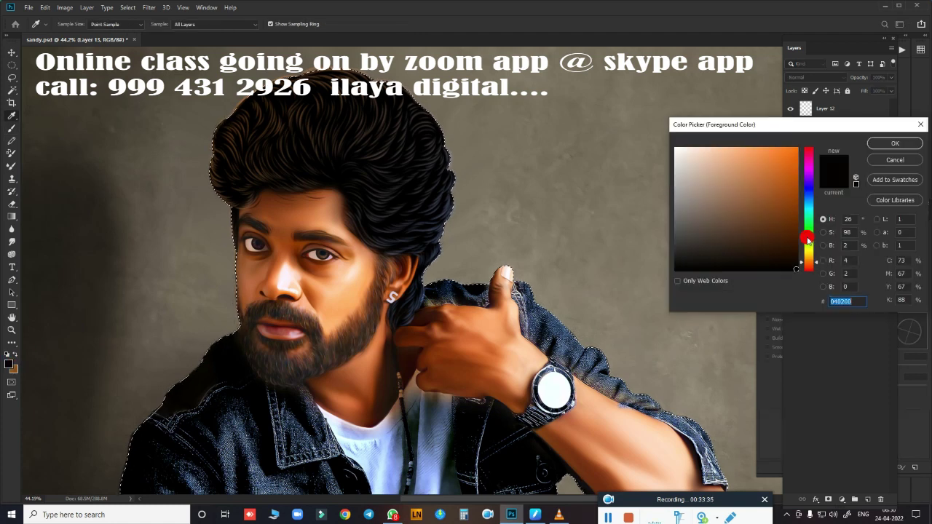
drag(808, 258, 808, 252)
click(788, 175)
click(793, 154)
click(895, 143)
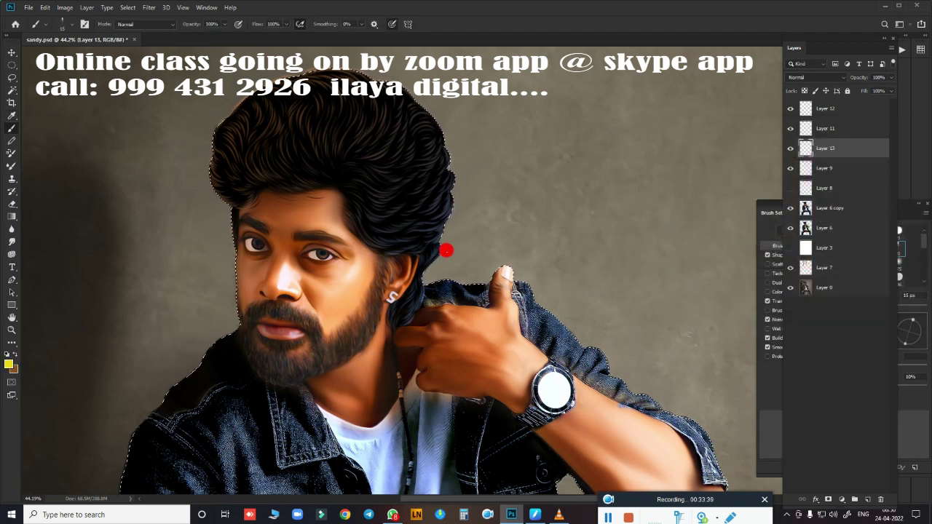
- Choose a soft round brush sized 500 px
right_click(452, 253)
click(571, 384)
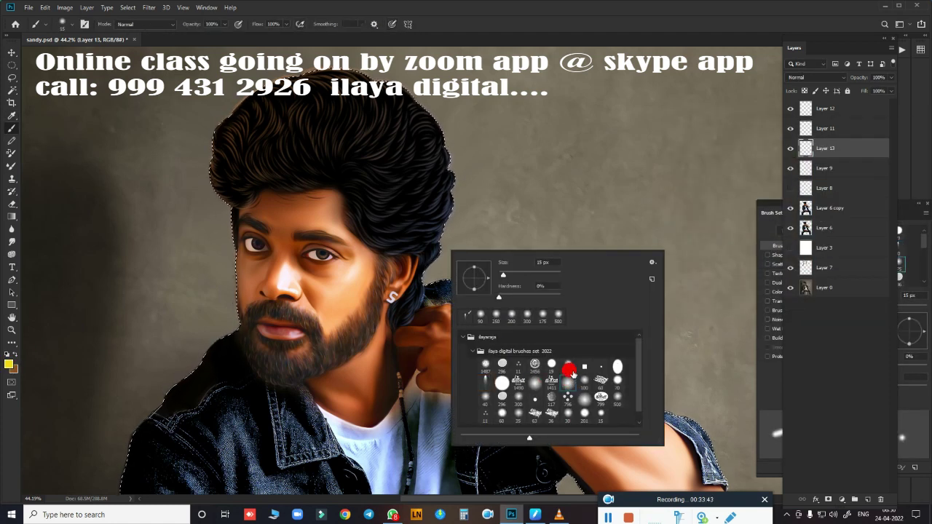
click(616, 399)
key(Return)
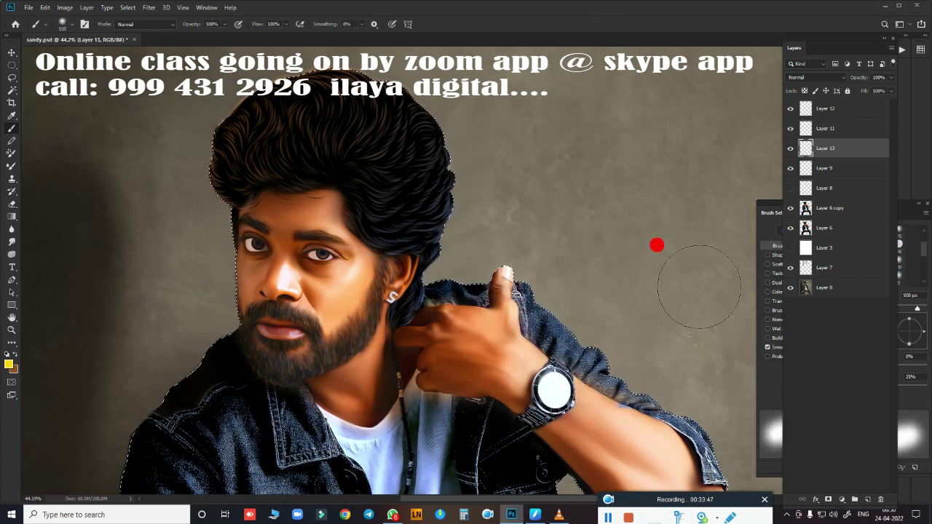
- Paint a yellow glow along the hair, shoulder, upper arm, jacket edge and leg
drag(436, 233, 444, 139)
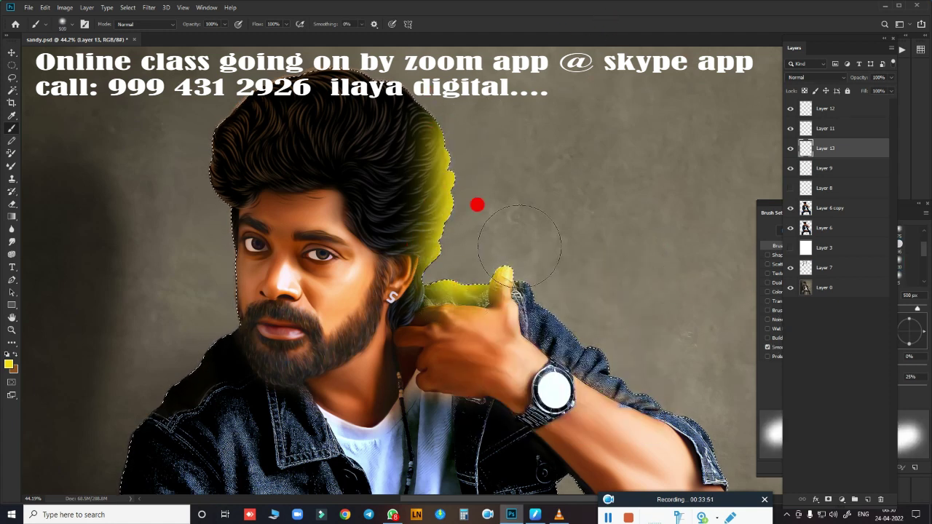
drag(480, 212, 379, 103)
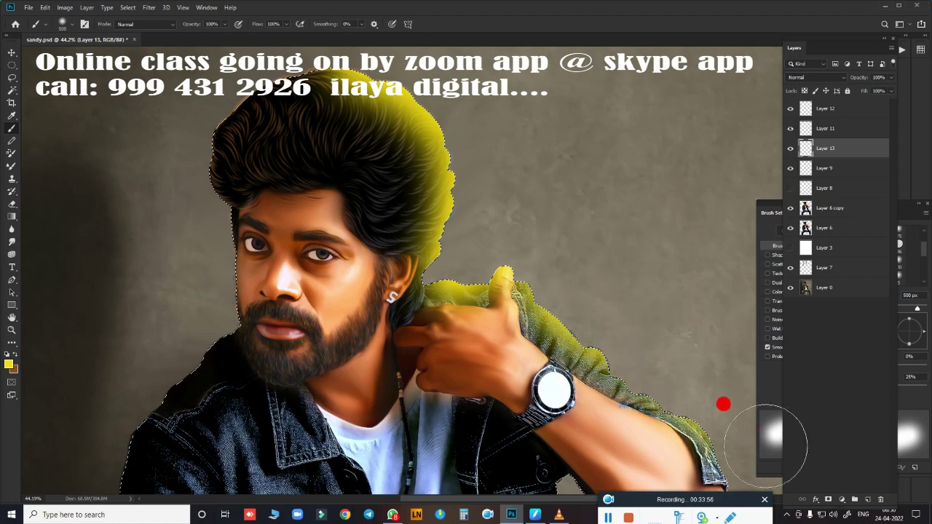
mouse_move(766, 446)
mouse_down()
mouse_move(558, 136)
mouse_move(586, 261)
mouse_move(710, 428)
mouse_up()
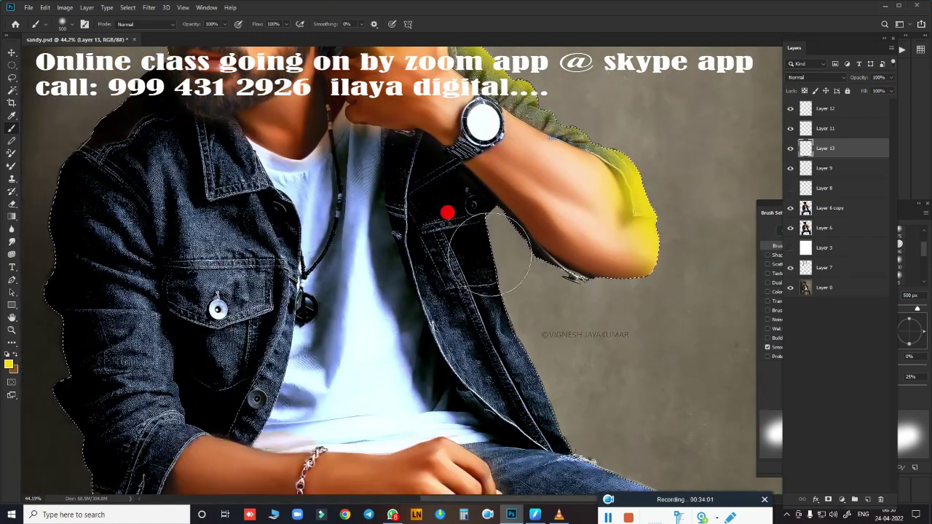
drag(489, 252, 674, 498)
mouse_move(632, 455)
mouse_down()
mouse_move(485, 167)
mouse_move(576, 108)
mouse_move(551, 233)
mouse_move(653, 446)
mouse_move(657, 316)
mouse_move(555, 148)
mouse_move(628, 183)
mouse_move(573, 275)
mouse_up()
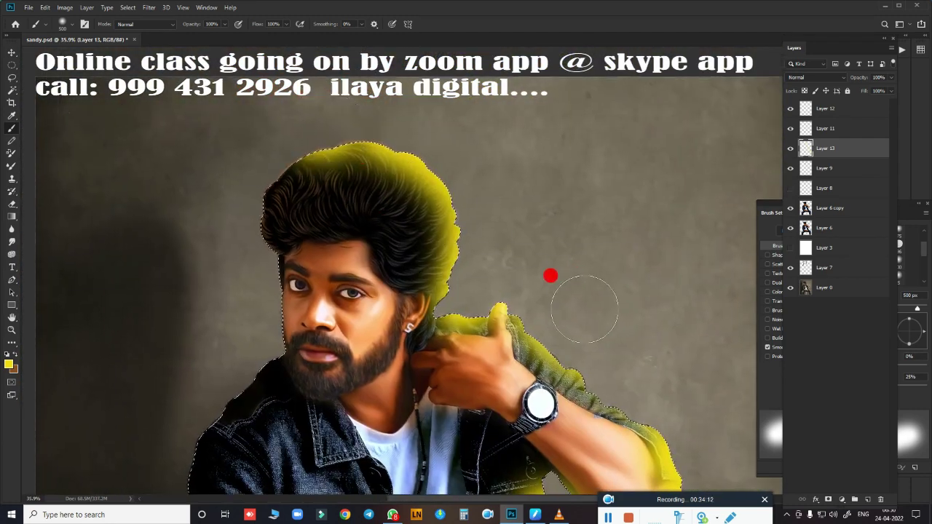
- Adjust Layer 13's blending options so the yellow glow fades over dark underlying areas
click(814, 501)
click(832, 401)
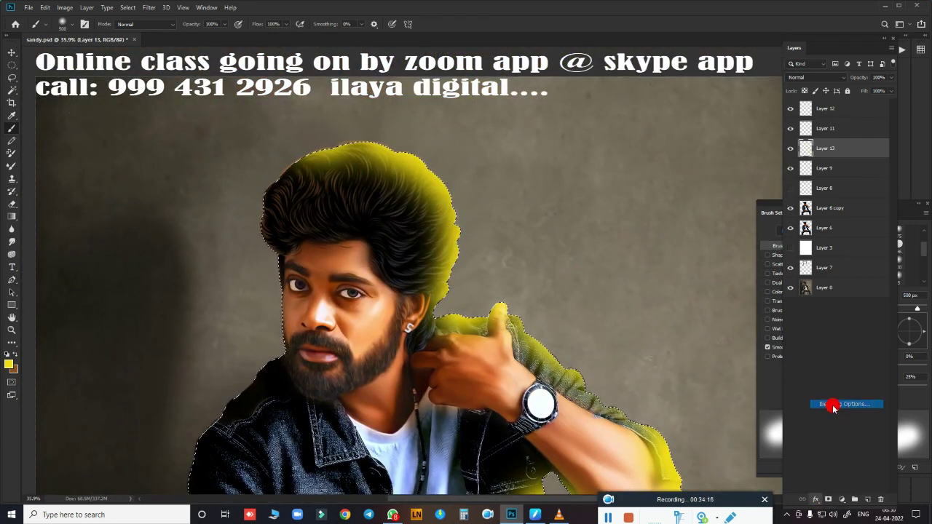
drag(687, 301, 792, 301)
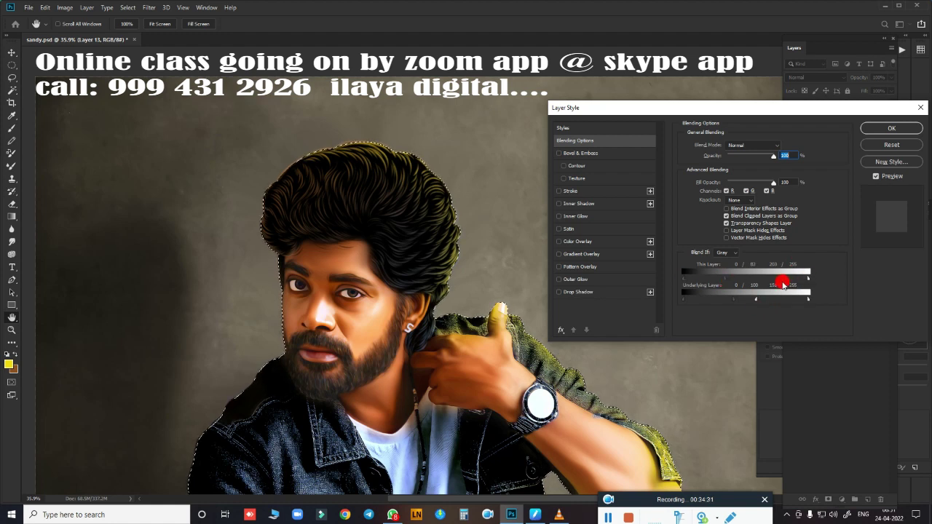
click(892, 129)
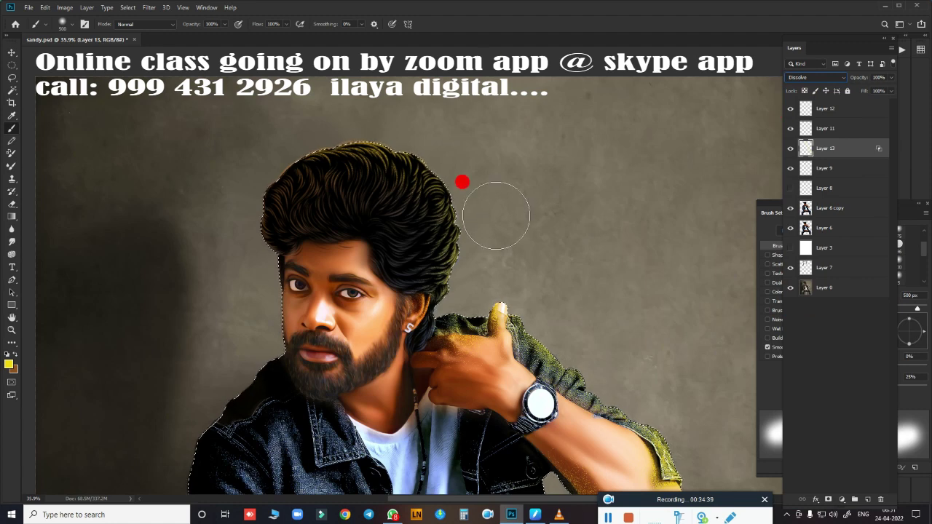
scroll(495, 212, down, 1)
scroll(485, 222, down, 1)
scroll(479, 230, up, 2)
scroll(485, 135, up, 1)
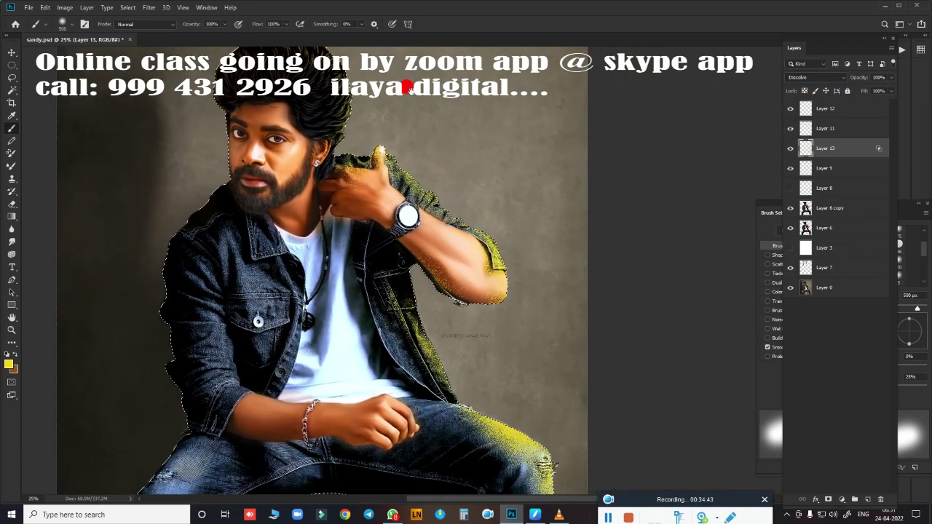
scroll(410, 90, down, 2)
scroll(477, 179, up, 2)
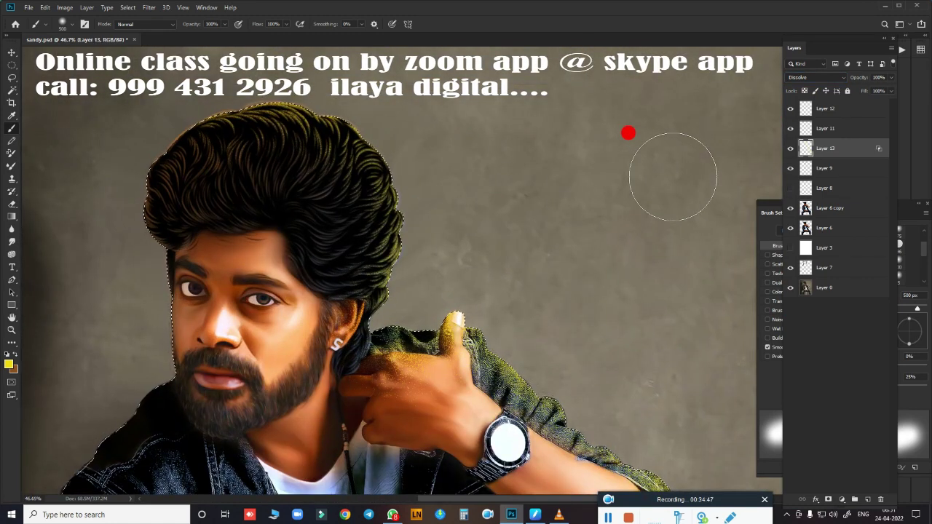
- Try the Darken blend mode on Layer 13
click(817, 78)
click(819, 78)
click(812, 77)
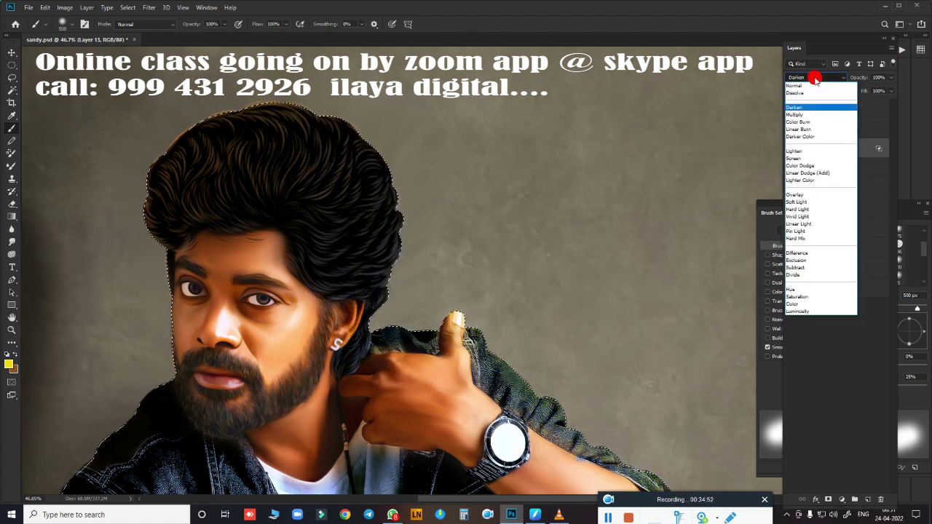
click(811, 77)
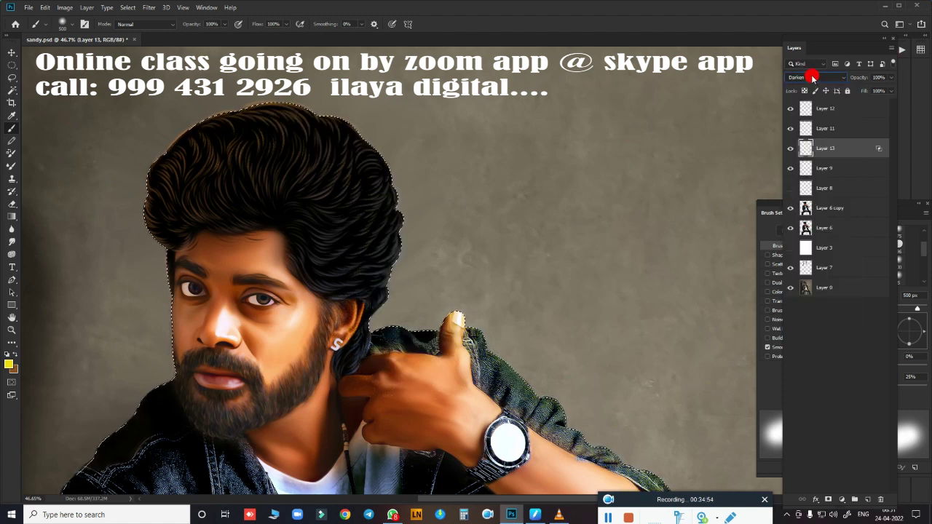
scroll(812, 78, down, 2)
scroll(812, 77, down, 2)
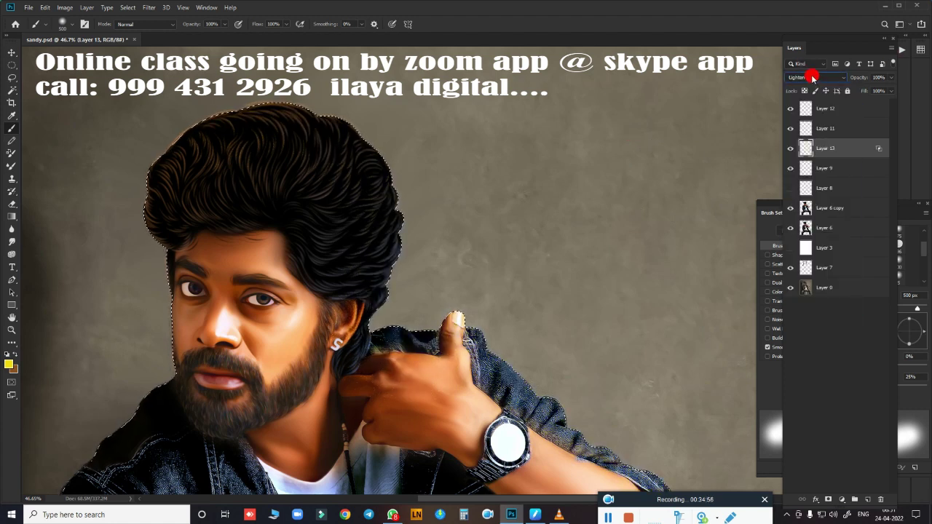
scroll(812, 77, down, 2)
scroll(812, 77, down, 2)
scroll(811, 77, down, 1)
scroll(811, 77, down, 1)
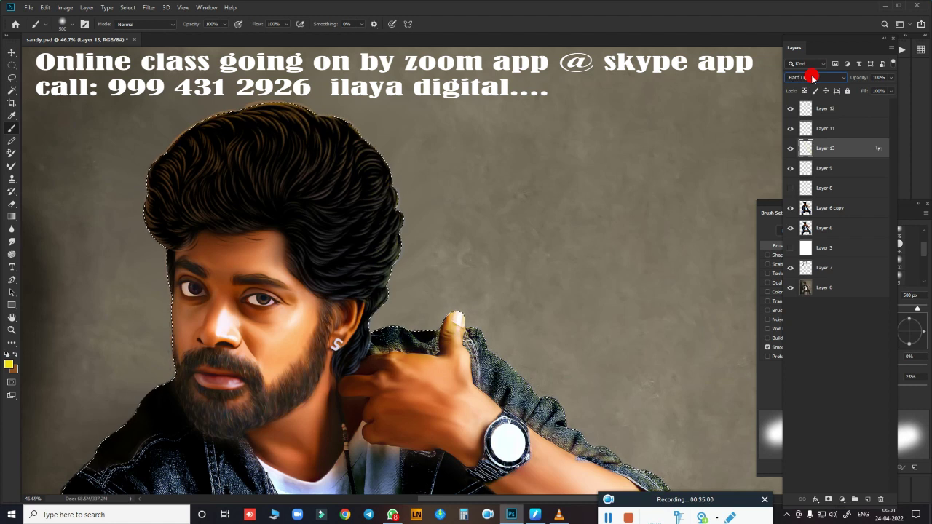
scroll(812, 77, down, 1)
scroll(812, 78, down, 1)
scroll(812, 77, down, 1)
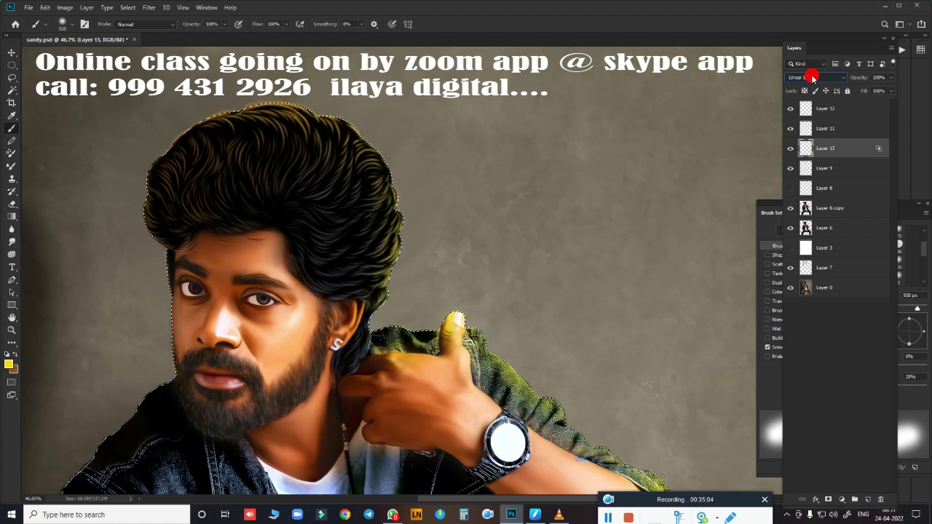
scroll(812, 77, down, 1)
scroll(812, 77, down, 2)
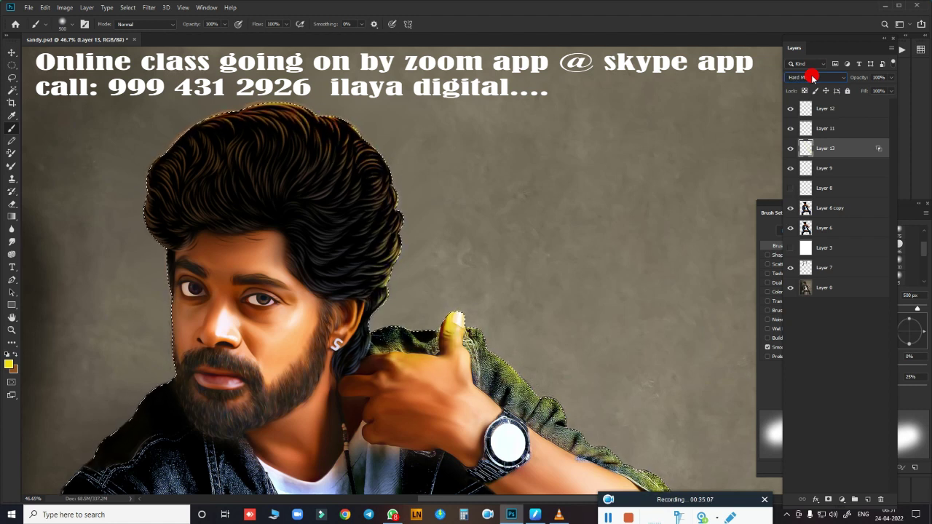
- Fit the image in view and preview Difference, Divide and Saturation before landing on Color
key(ctrl+minus)
key(ctrl+minus)
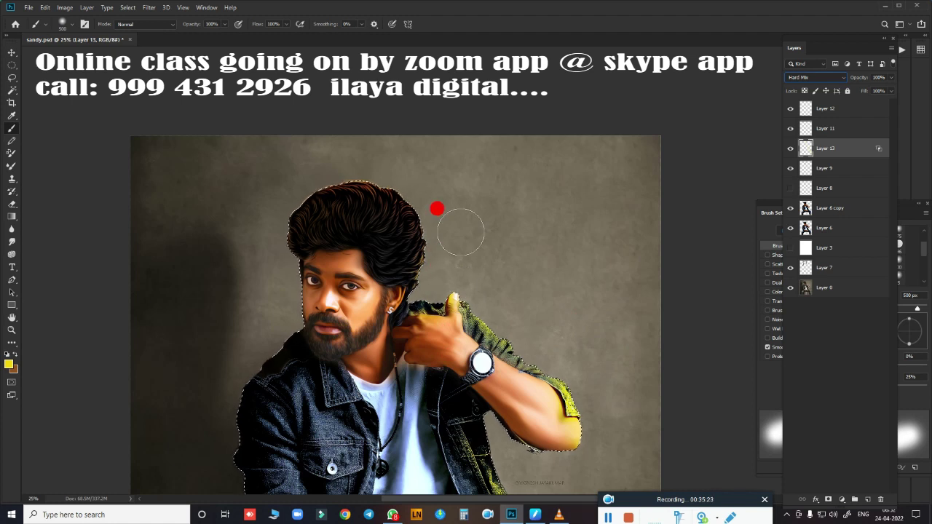
click(836, 77)
key(Down)
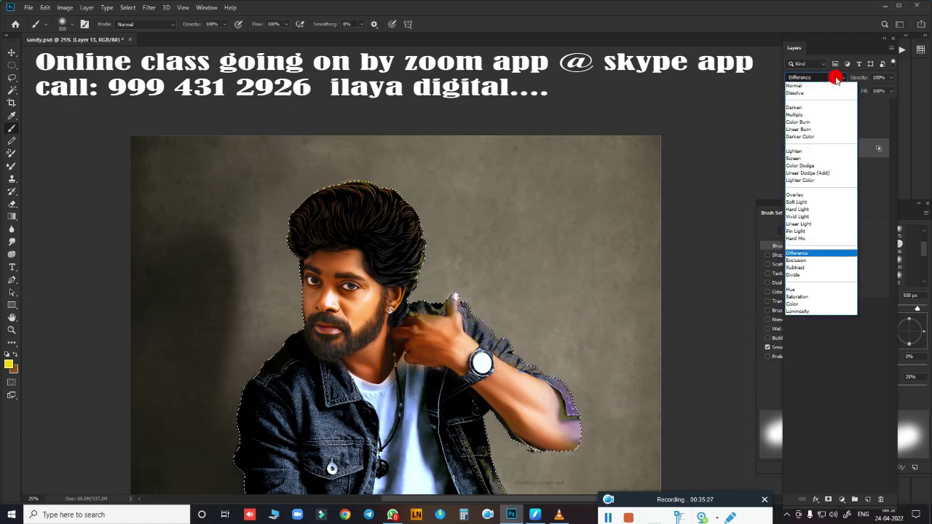
key(Down)
key(Down)
key(Down)
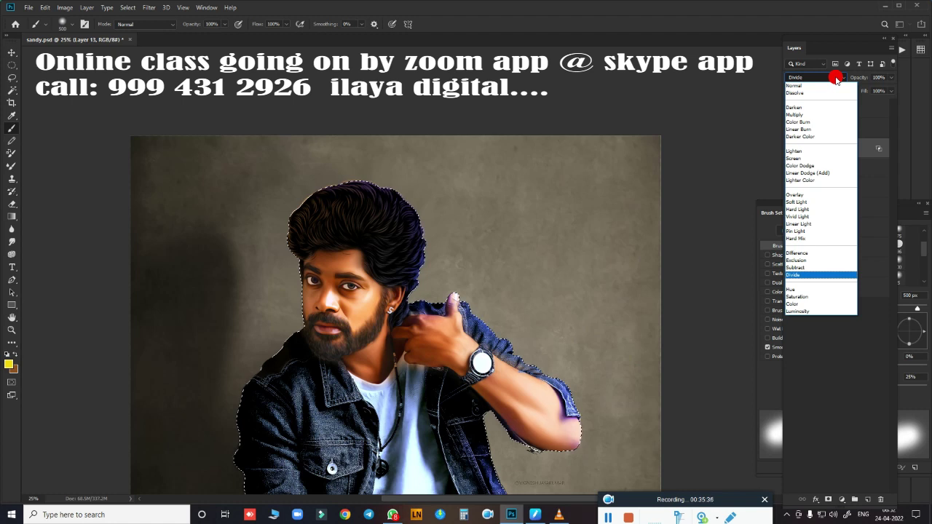
key(Down)
key(Down)
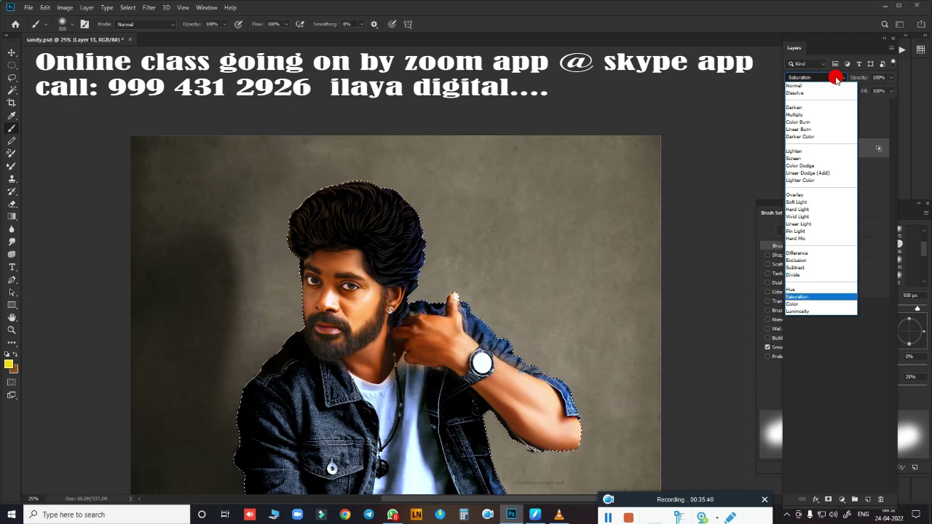
key(Down)
key(Up)
key(Up)
key(Up)
key(Down)
key(Down)
key(Down)
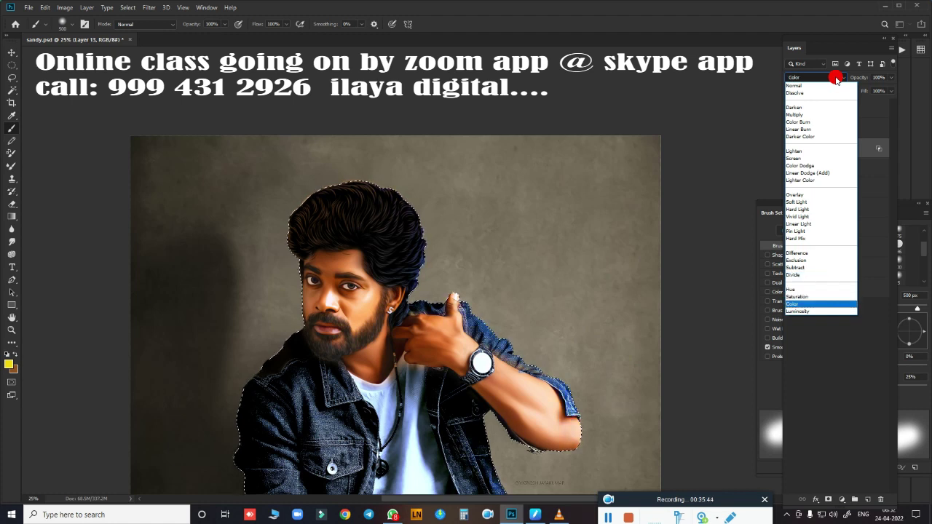
- Confirm the Color blend mode for Layer 13
key(Return)
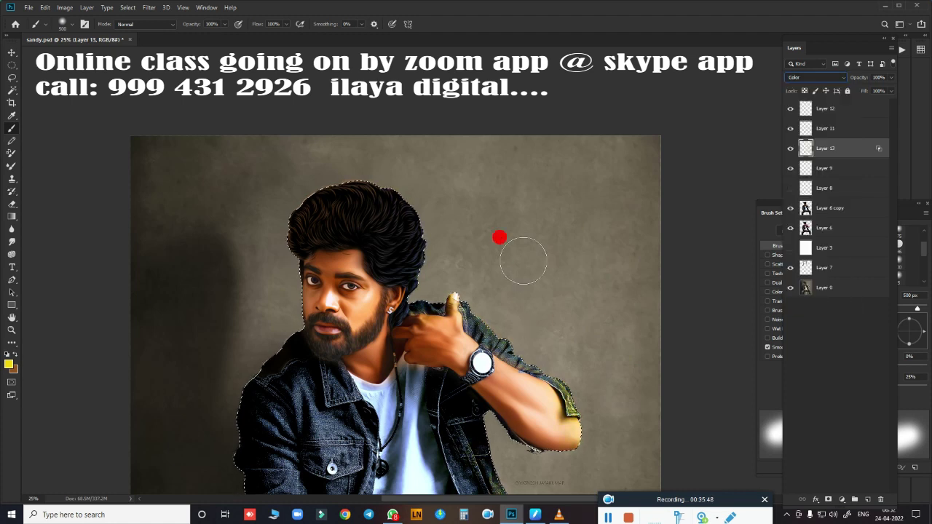
scroll(499, 237, down, 2)
scroll(509, 226, down, 3)
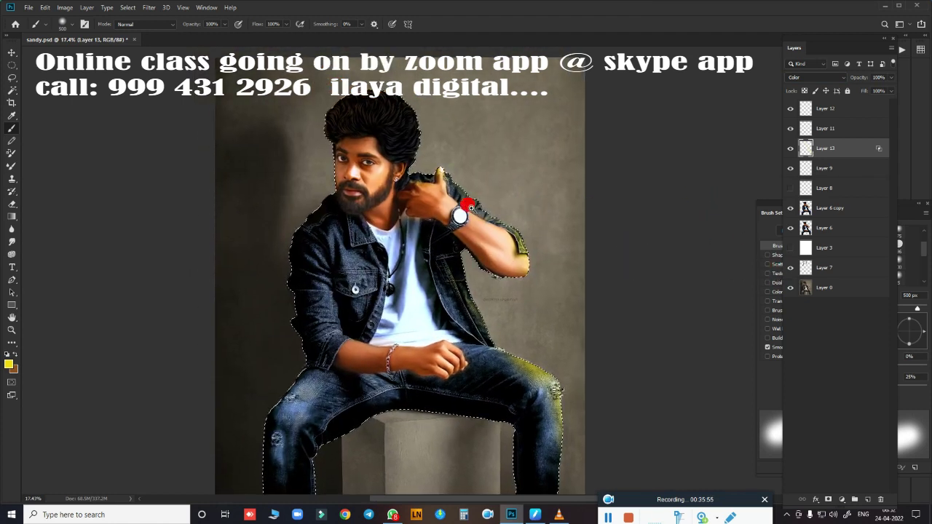
scroll(457, 210, up, 4)
- Erase the yellow tint from the raised hand with an enlarged eraser
key(e)
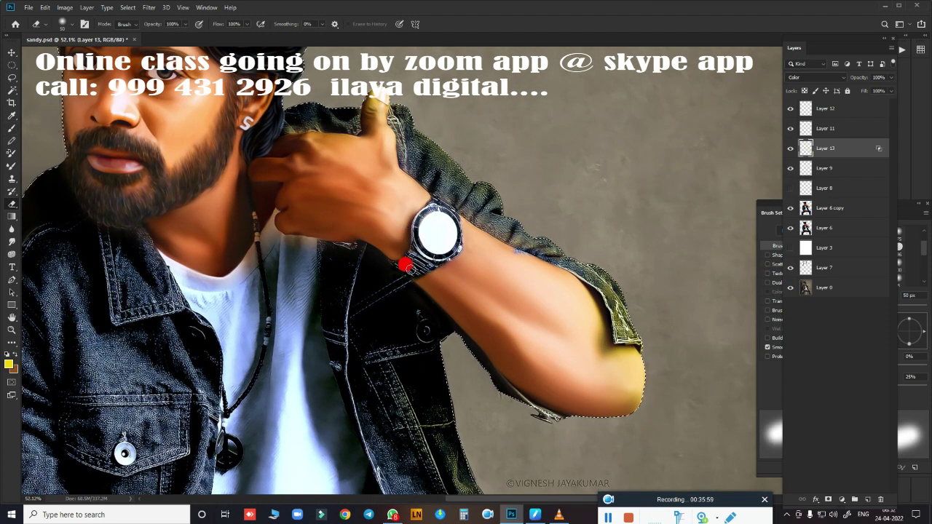
key(bracketright)
key(bracketright)
mouse_move(310, 179)
mouse_down()
mouse_move(335, 209)
mouse_move(381, 190)
mouse_up()
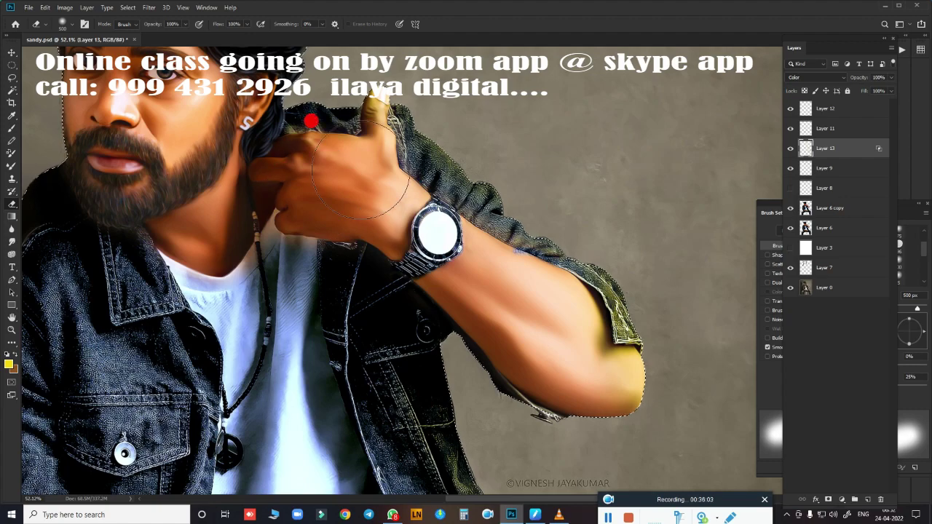
key(bracketleft)
key(bracketleft)
scroll(520, 214, down, 5)
scroll(439, 258, down, 5)
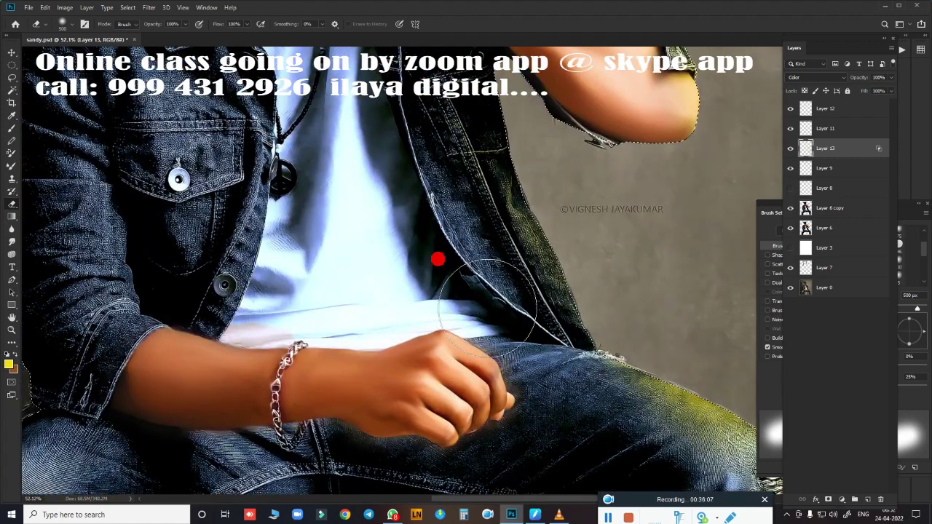
scroll(295, 194, down, 5)
scroll(367, 198, down, 3)
scroll(589, 139, up, 10)
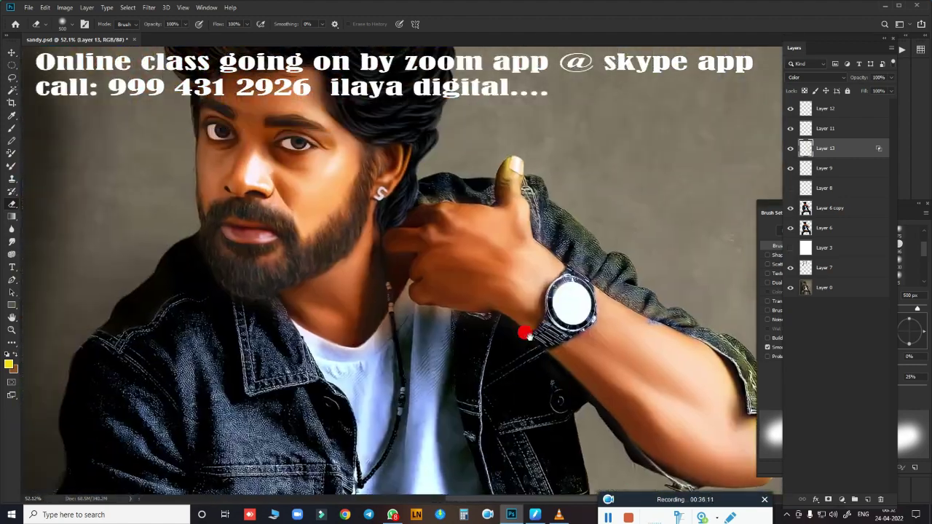
scroll(510, 167, up, 3)
scroll(479, 291, up, 2)
scroll(555, 302, down, 3)
scroll(555, 302, down, 1)
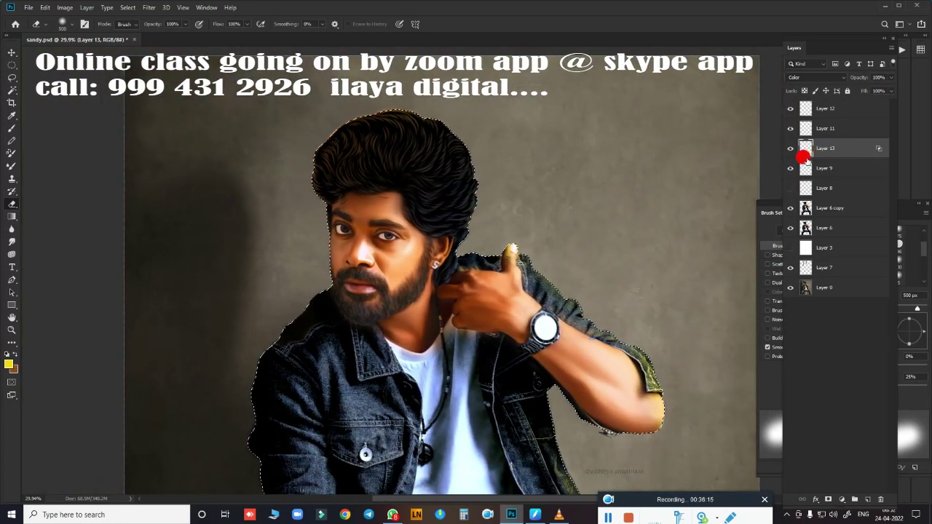
- Move Layer 13 to the top of the stack and duplicate it as Layer 14
click(822, 110)
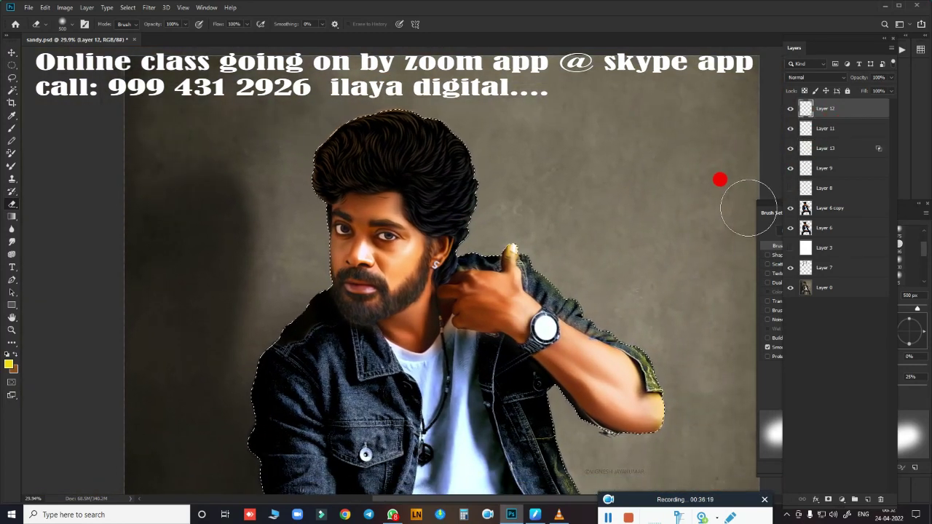
scroll(626, 226, down, 3)
scroll(613, 240, up, 3)
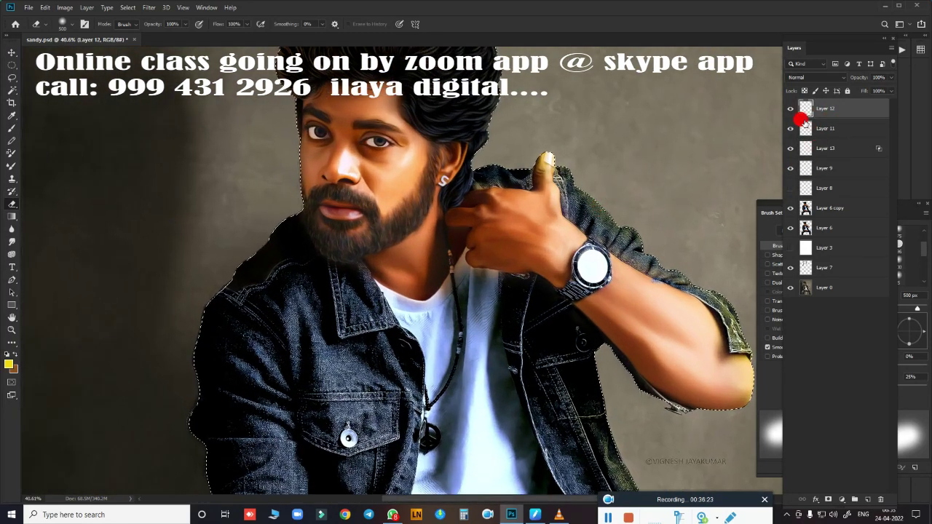
scroll(641, 174, down, 2)
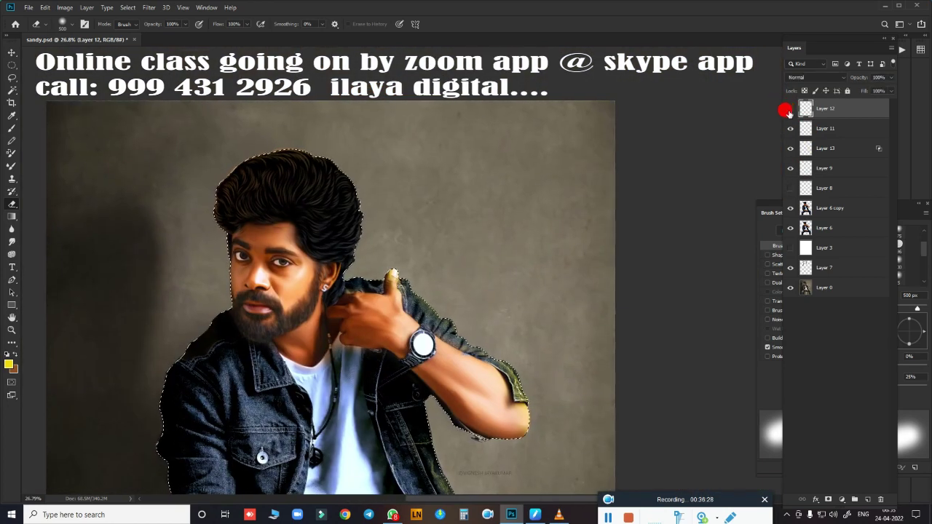
click(824, 148)
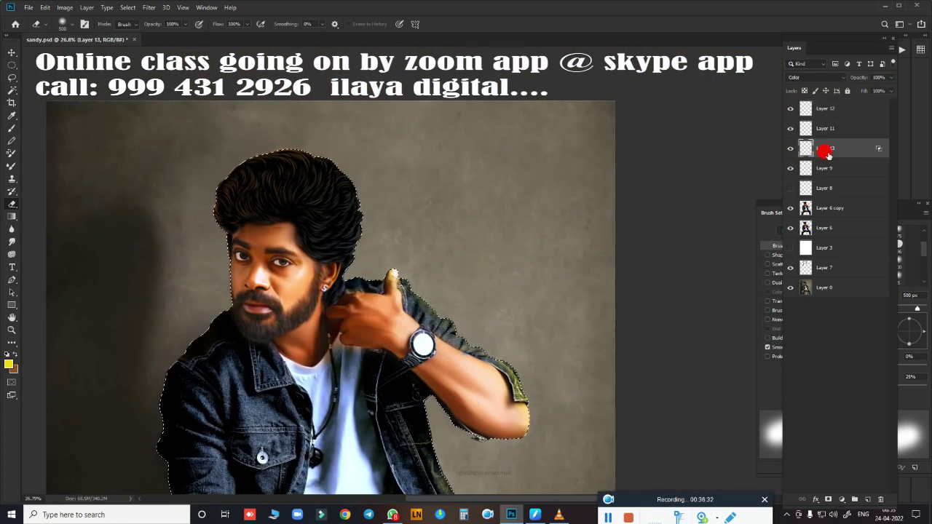
key(ctrl+bracketright)
key(ctrl+bracketright)
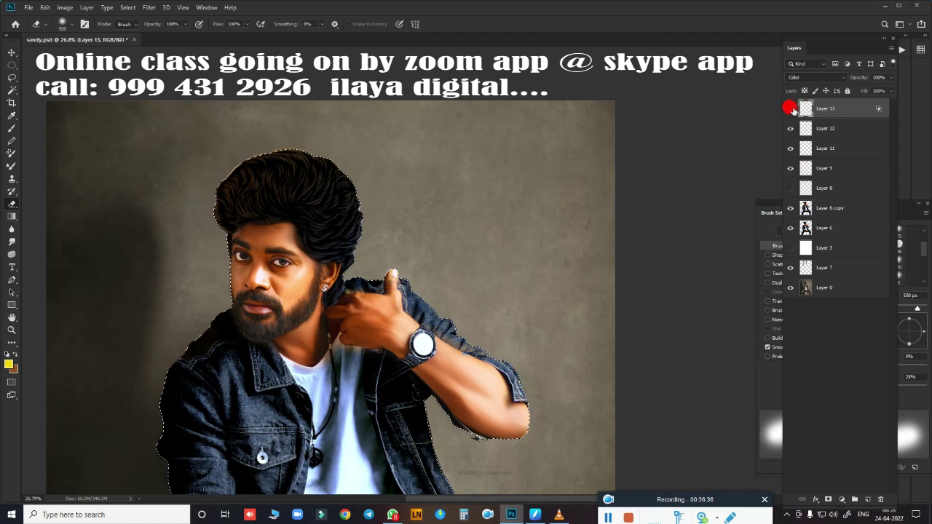
key(ctrl+j)
key(ctrl+j)
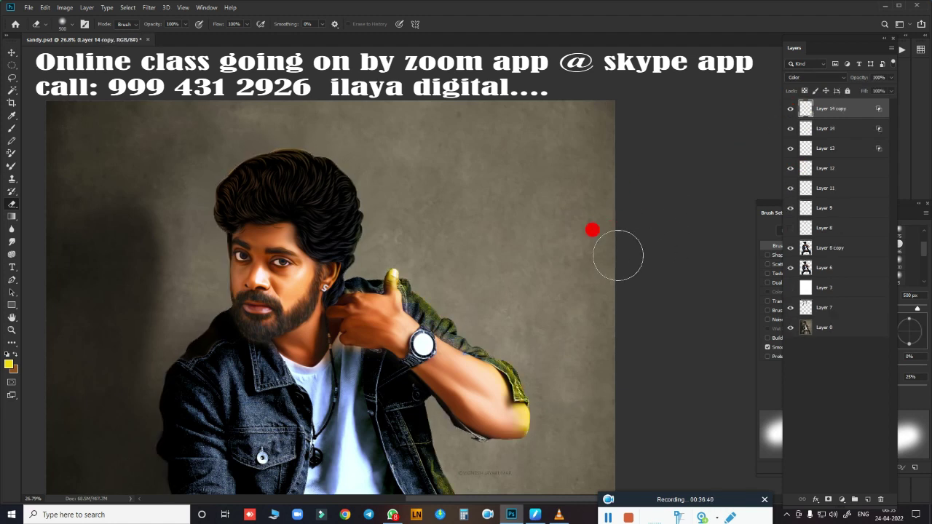
- Merge Layer 14 down to get rid of the extra copy
scroll(592, 230, down, 2)
scroll(581, 214, up, 2)
scroll(597, 227, up, 3)
scroll(588, 231, down, 2)
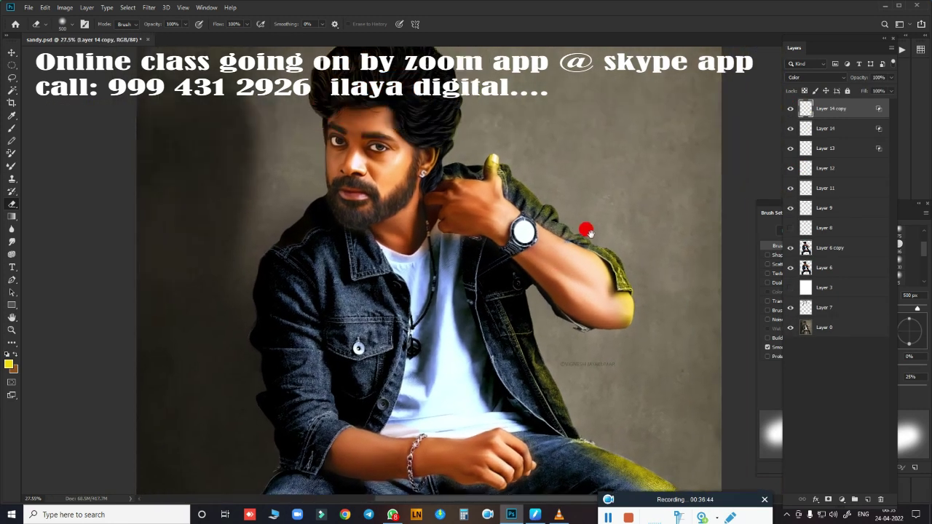
scroll(588, 232, down, 2)
scroll(575, 408, up, 2)
scroll(546, 235, up, 2)
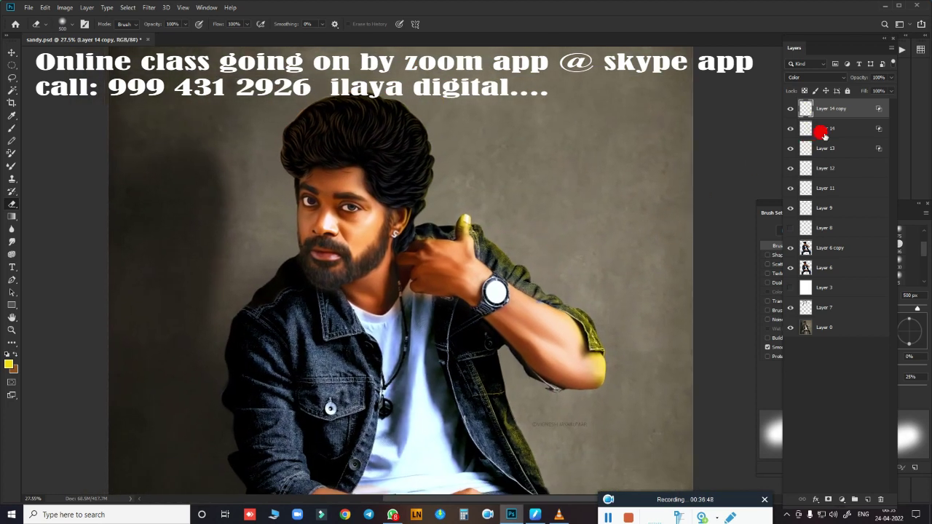
key(ctrl+e)
key(ctrl+e)
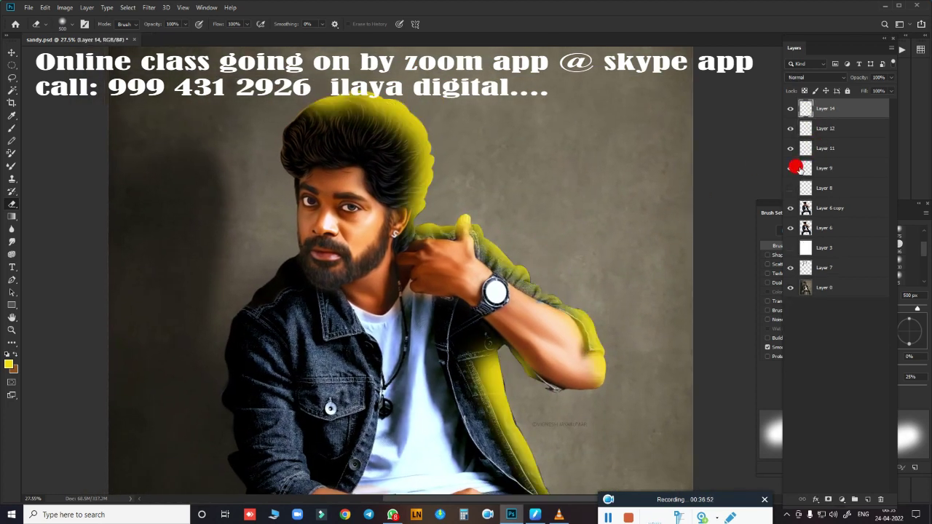
key(ctrl+z)
key(ctrl+e)
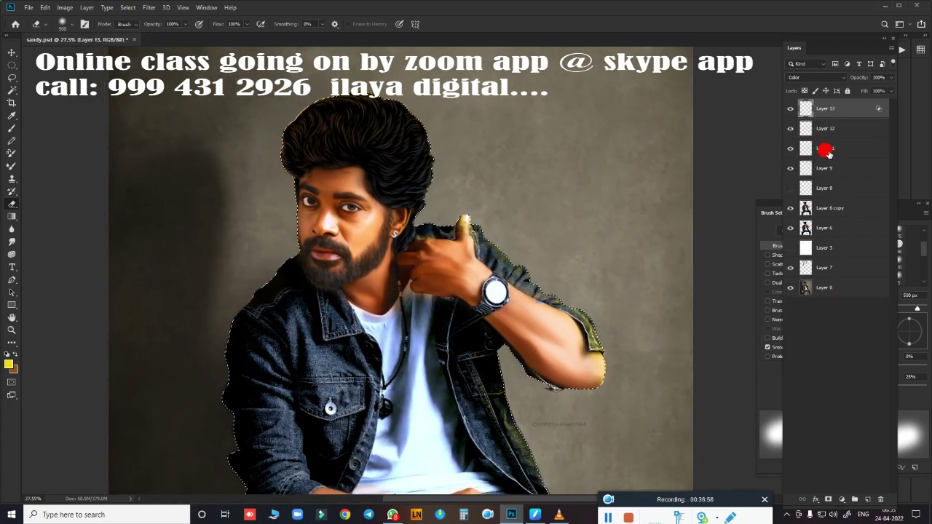
scroll(609, 260, down, 3)
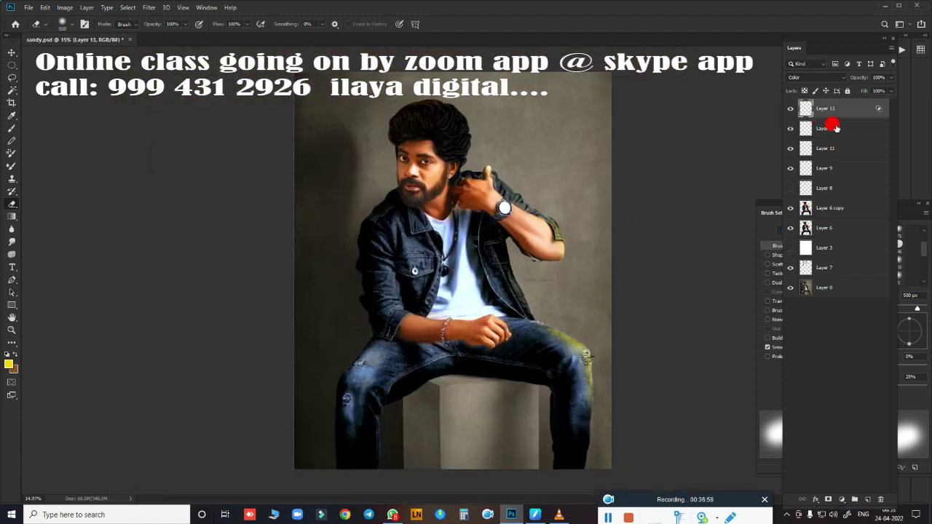
- Group Layers 12, 11, 9 and 8 into Group 1 and duplicate the group
click(832, 129)
shift+click(815, 147)
shift+click(825, 169)
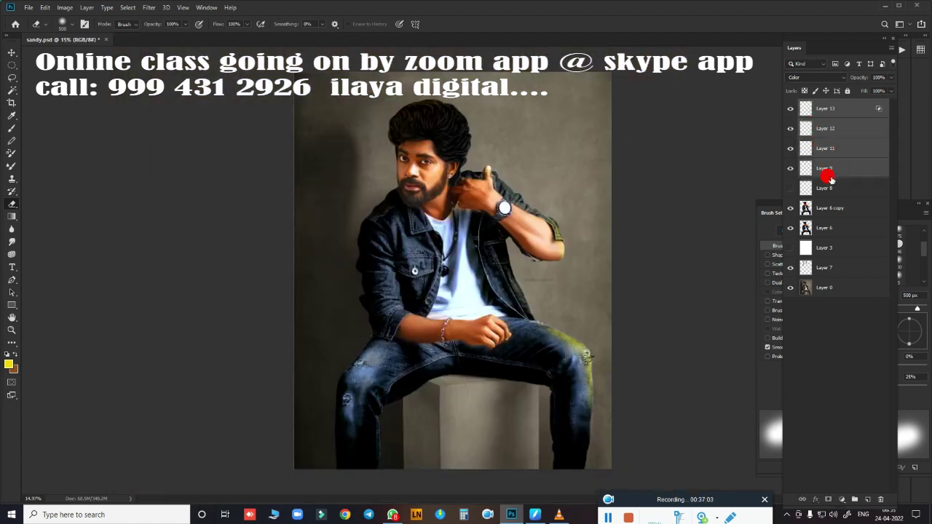
shift+click(833, 190)
click(853, 498)
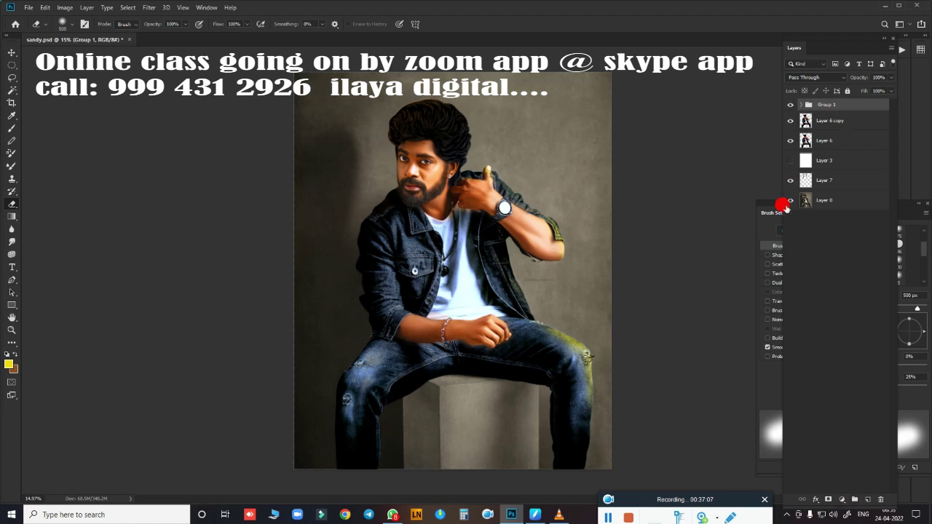
key(ctrl+j)
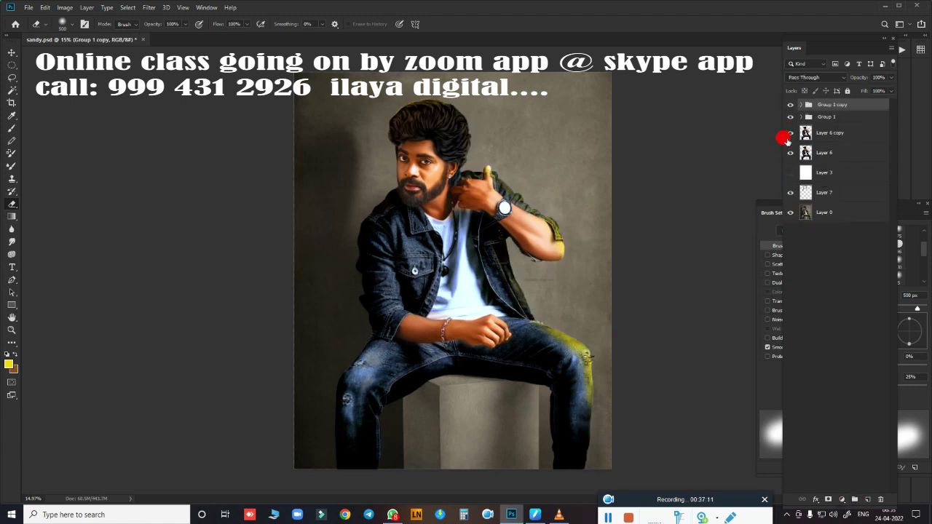
- Select Layer 6 copy and toggle Group 1's visibility to compare the hair
key(ctrl+plus)
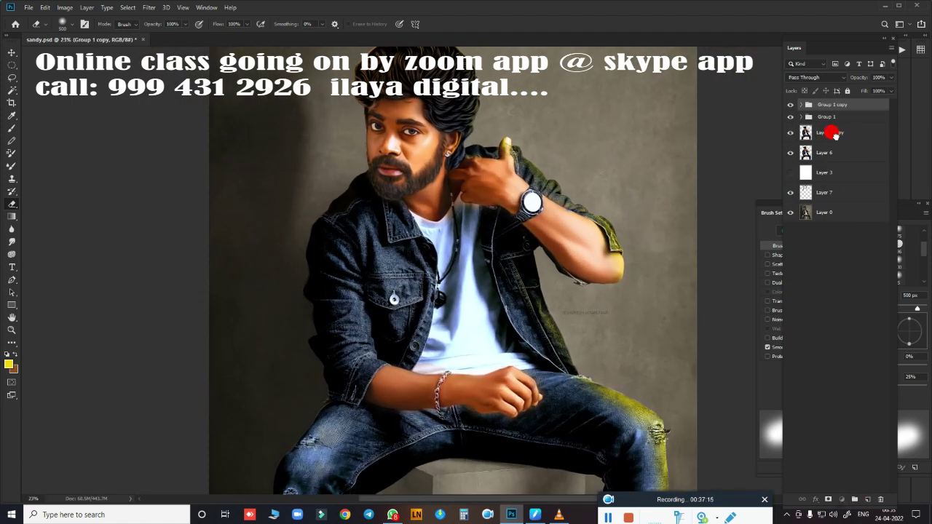
click(830, 133)
click(790, 117)
click(790, 116)
click(790, 117)
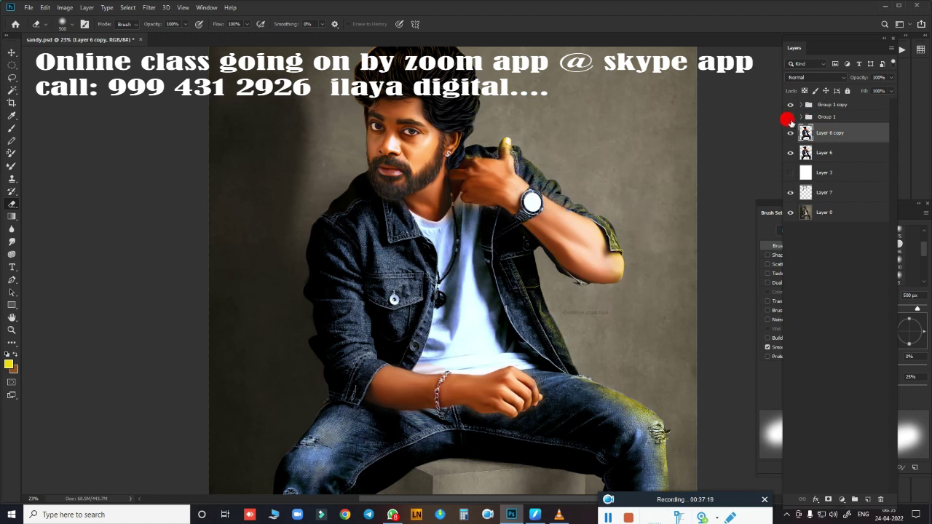
mouse_move(662, 171)
mouse_down()
mouse_move(624, 249)
mouse_move(635, 232)
mouse_up()
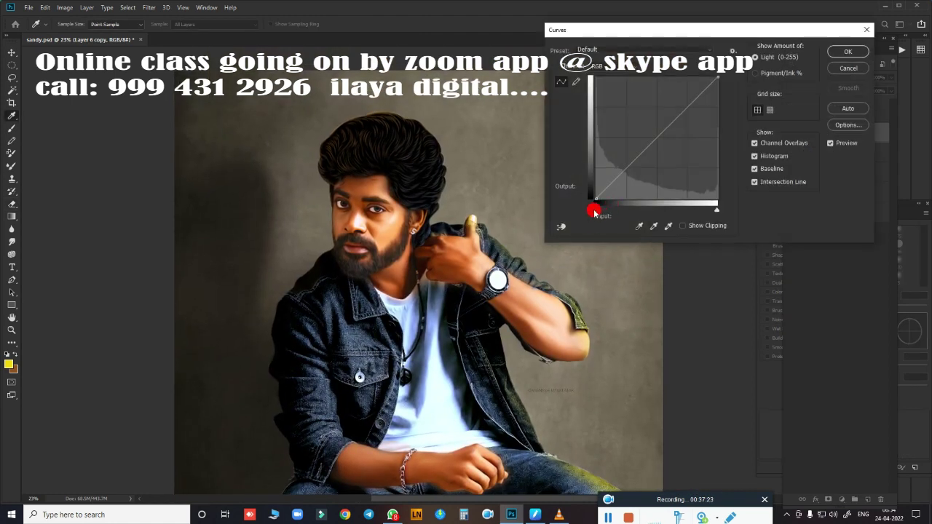
- Apply Curves raising the black point and setting the Blue channel white point to 225
drag(595, 209, 598, 209)
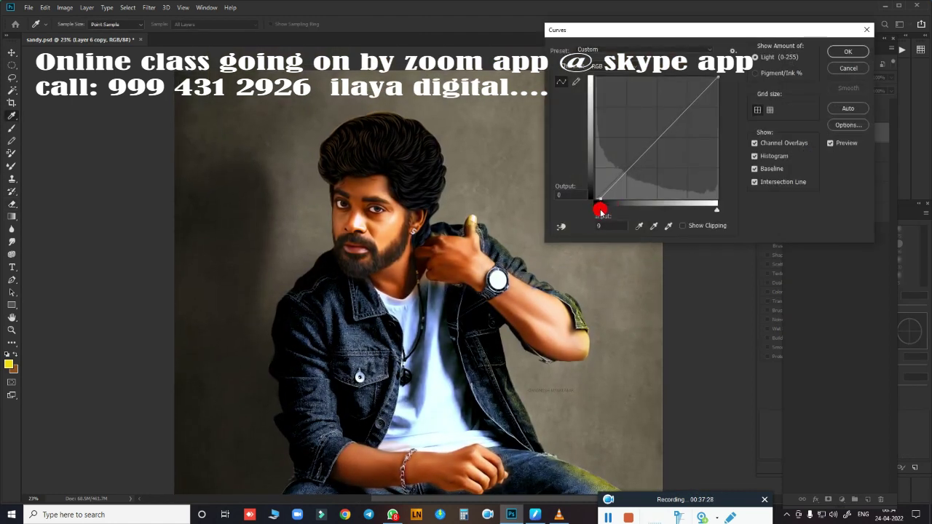
ctrl+click(527, 297)
drag(619, 71, 612, 102)
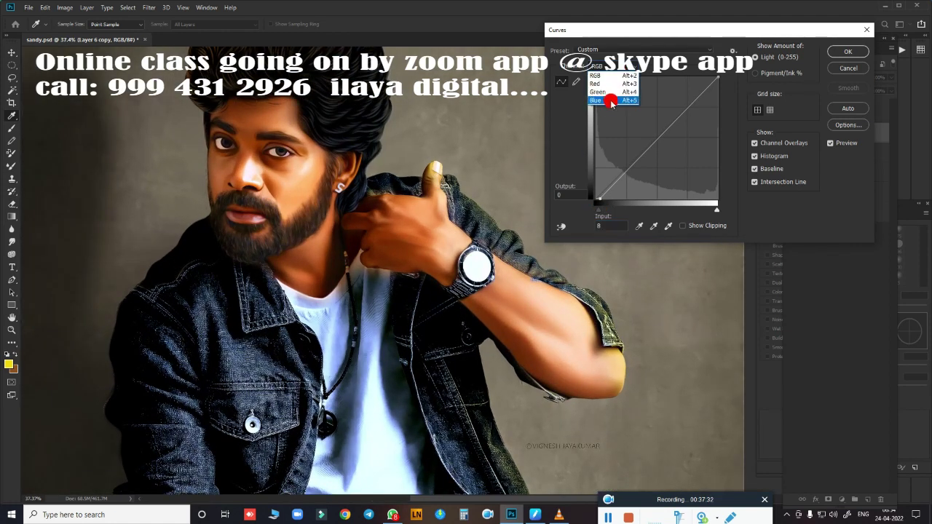
click(612, 102)
drag(595, 208, 596, 210)
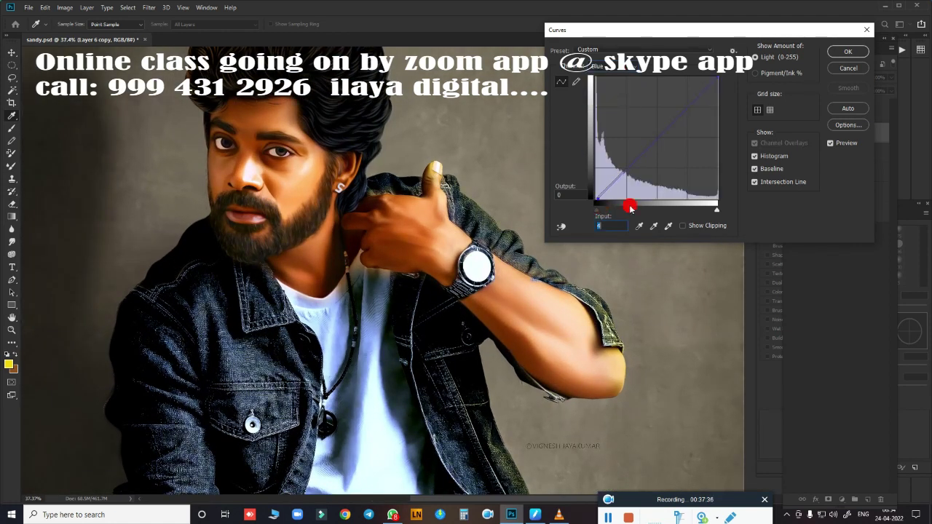
mouse_move(700, 212)
mouse_down()
mouse_move(691, 209)
mouse_move(703, 214)
mouse_up()
click(847, 51)
- Toggle Group 1 copy's visibility and try merging it, then undo the merge
key(e)
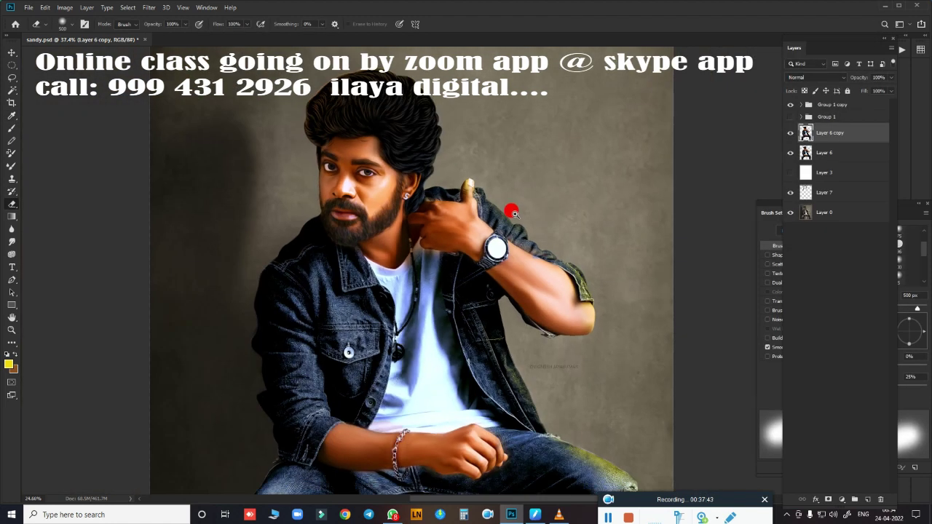
scroll(509, 198, down, 3)
scroll(541, 235, up, 3)
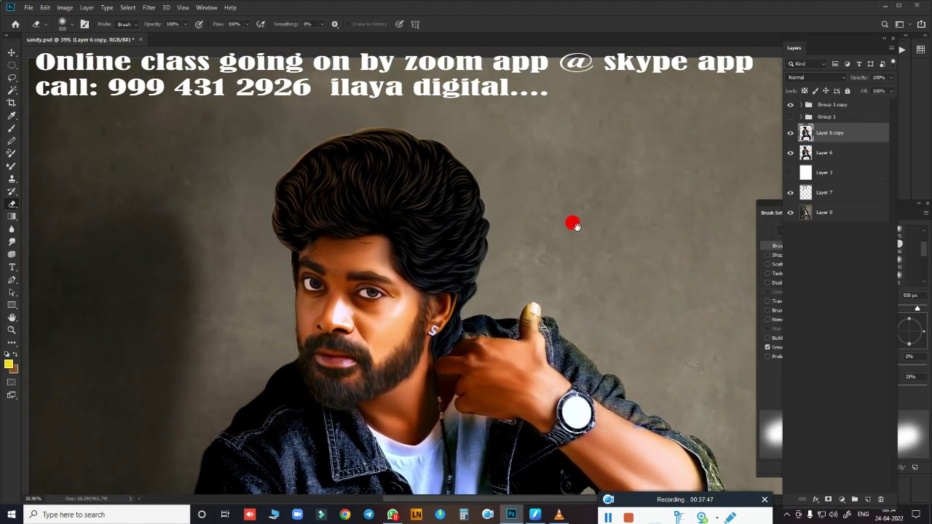
click(837, 106)
click(791, 105)
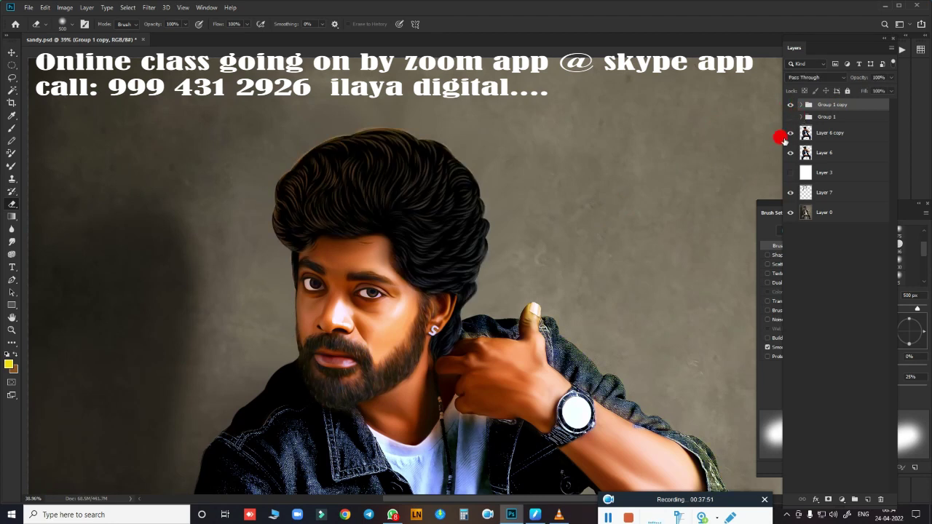
key(ctrl+e)
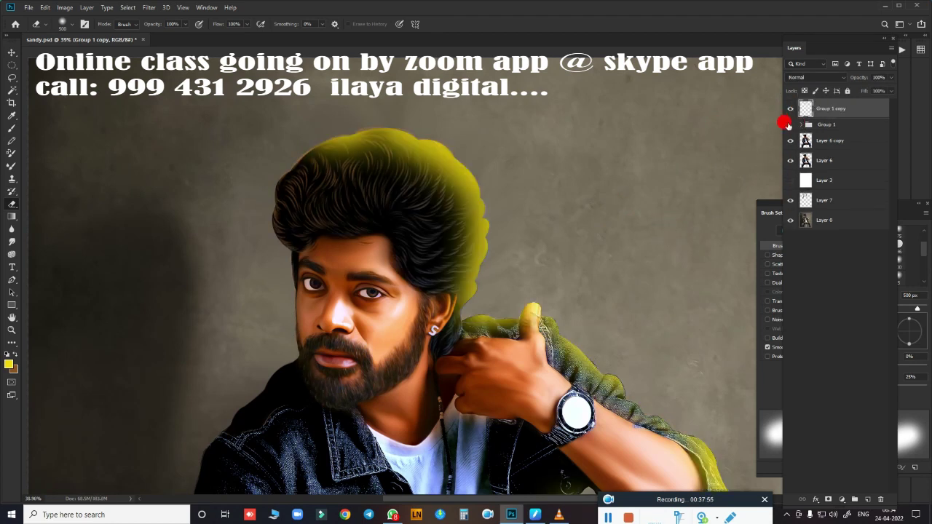
scroll(616, 172, down, 3)
key(ctrl+z)
- Turn on the white Layer 3 behind the figure
scroll(640, 204, up, 2)
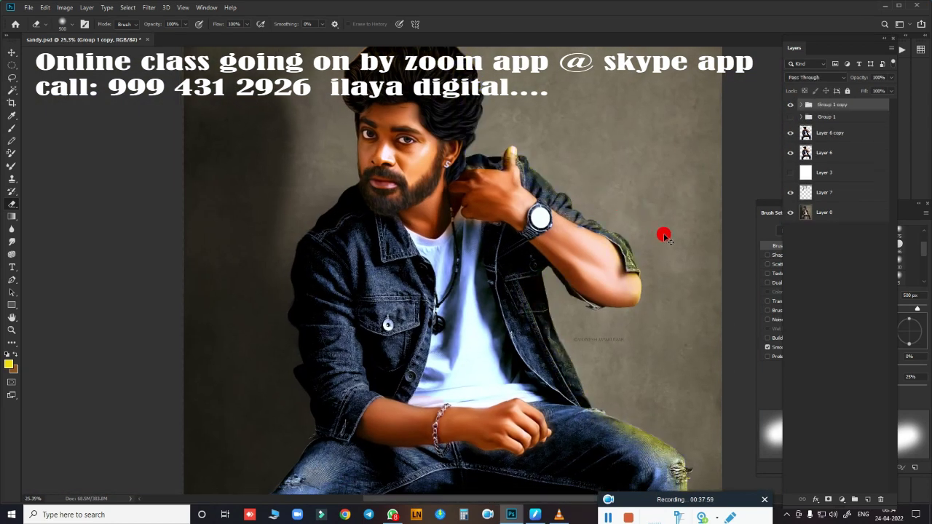
scroll(641, 182, up, 2)
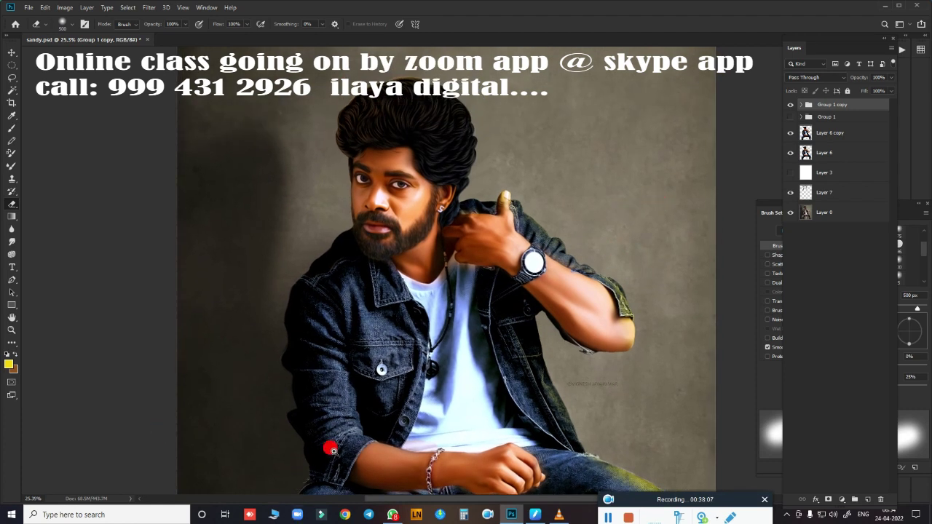
scroll(391, 366, down, 2)
click(790, 173)
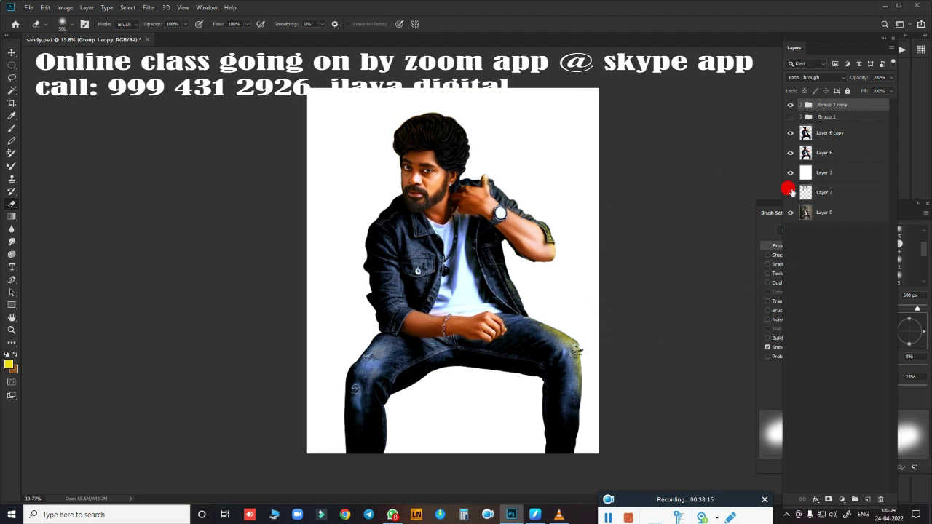
- Try darkening white Layer 3 with Hue/Saturation, then cancel to keep it white
click(830, 177)
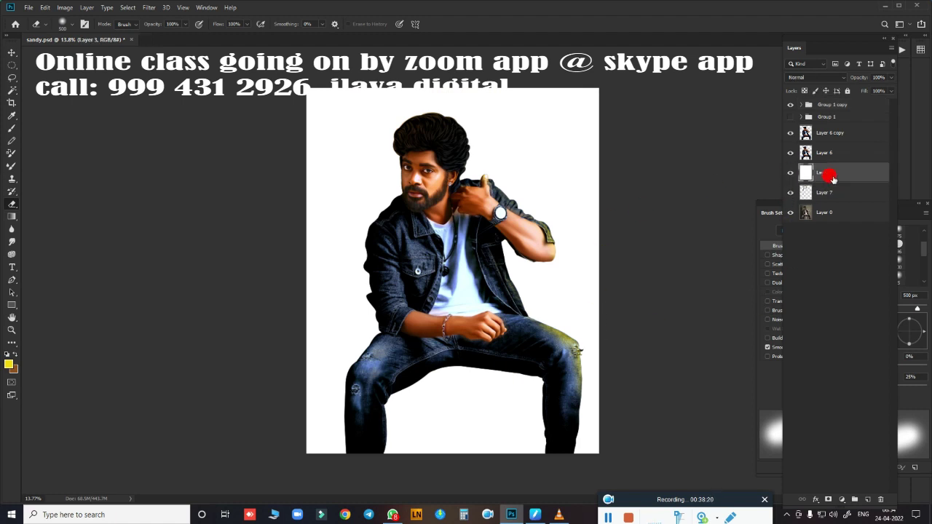
key(ctrl+u)
drag(586, 232, 495, 229)
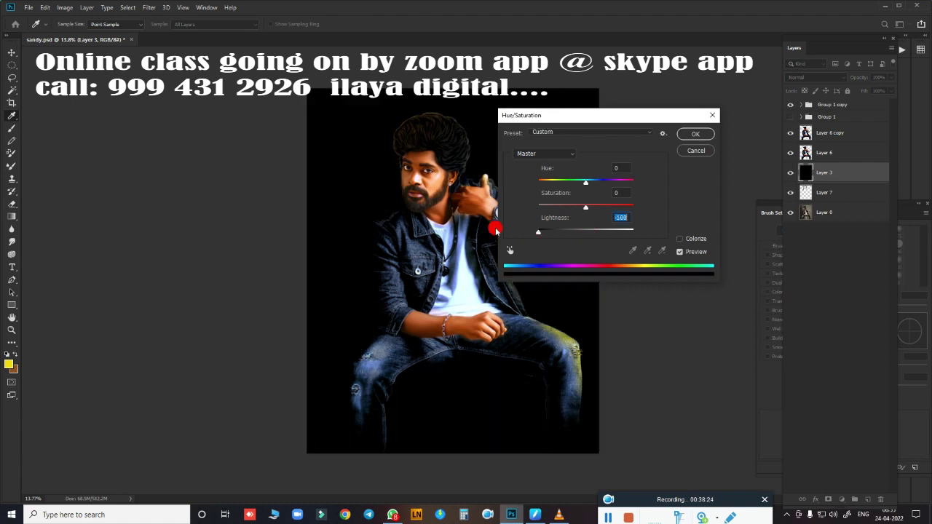
click(695, 150)
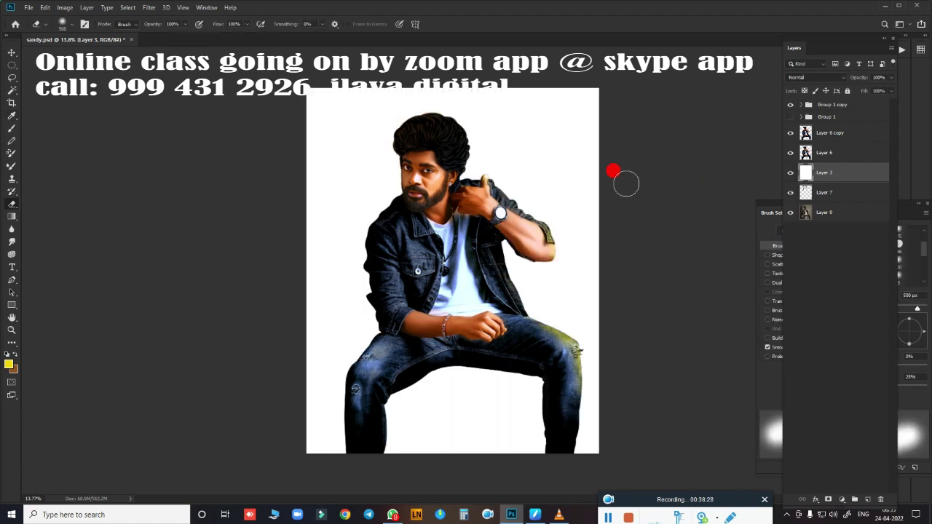
- Open images (12) (1) and drag its cloudy layer into the portrait document
click(33, 7)
click(36, 29)
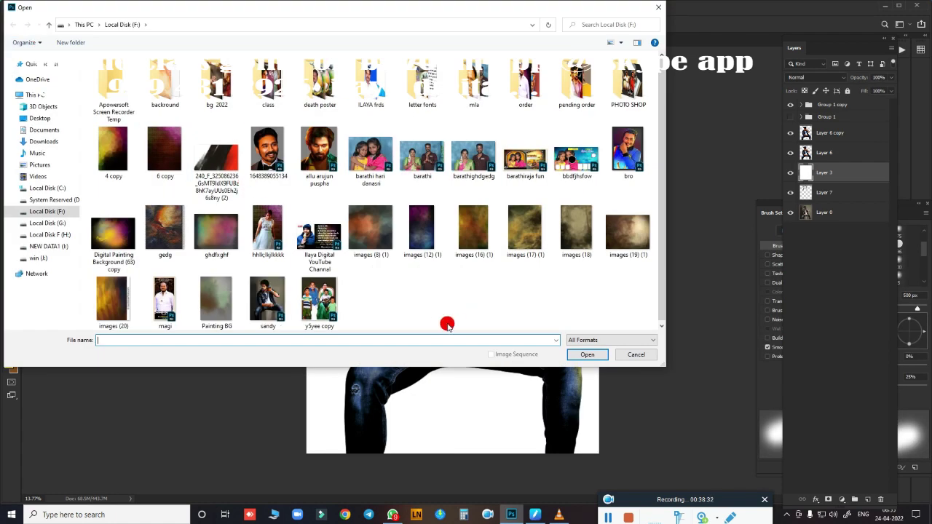
click(422, 237)
click(574, 357)
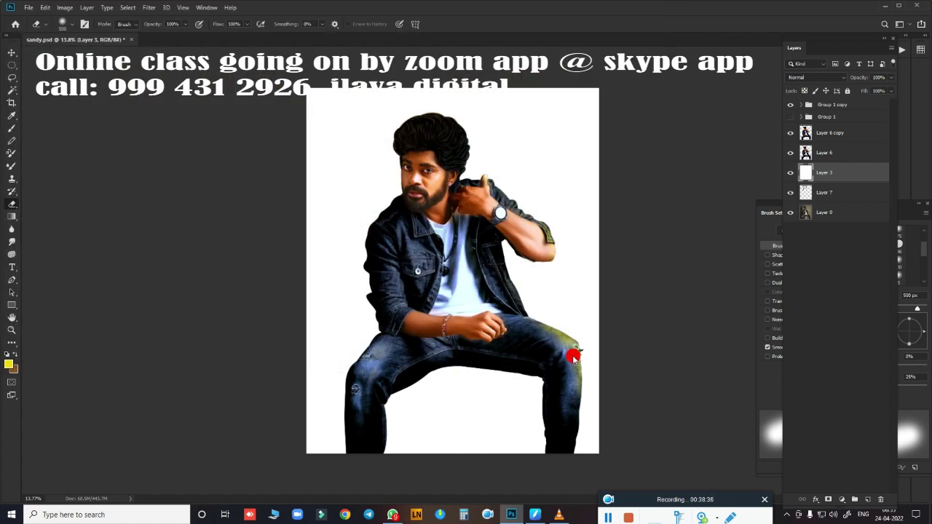
key(v)
click(880, 107)
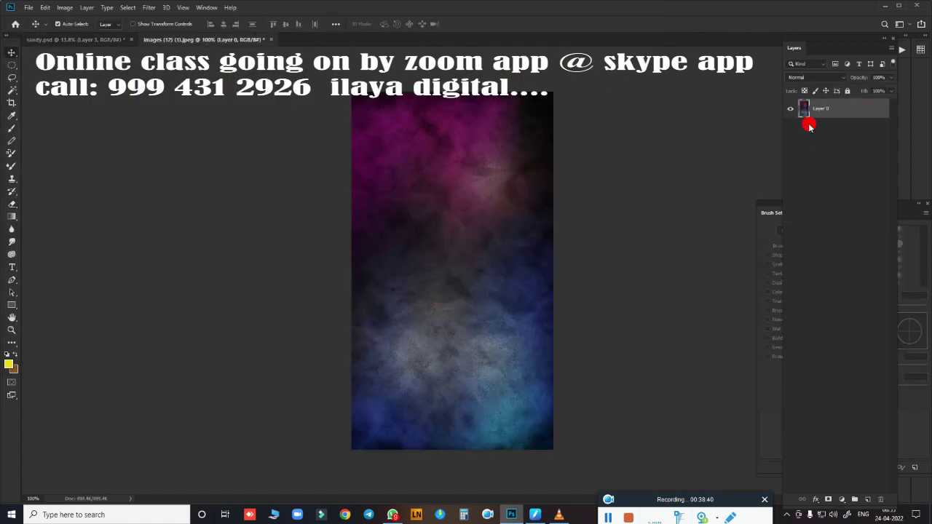
mouse_move(809, 124)
mouse_down()
mouse_move(350, 165)
mouse_move(317, 98)
mouse_up()
- Scale the cloudy background to cover the whole canvas
key(ctrl+t)
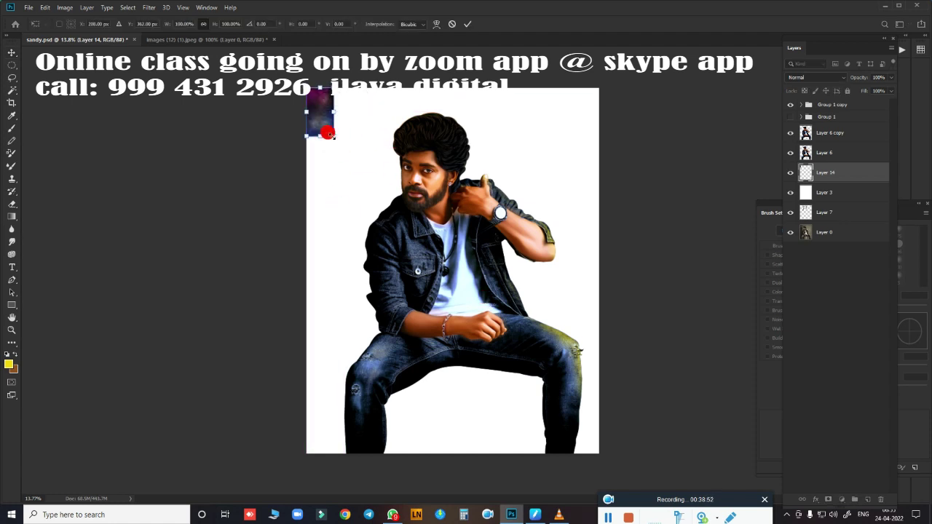
mouse_move(328, 134)
mouse_down()
mouse_move(599, 454)
mouse_move(597, 443)
mouse_up()
drag(455, 89, 452, 75)
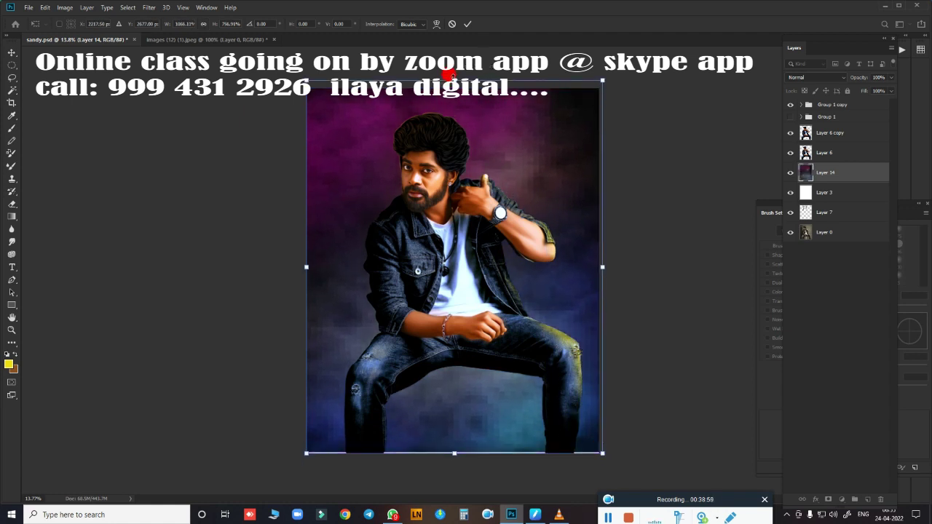
key(Return)
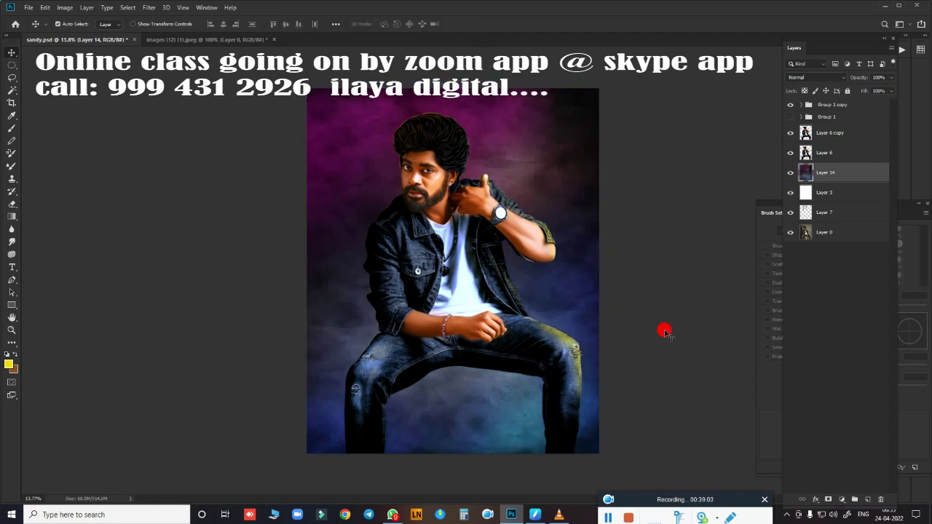
- Delete white Layer 3 and shift the new background's hue toward blue-green
click(818, 195)
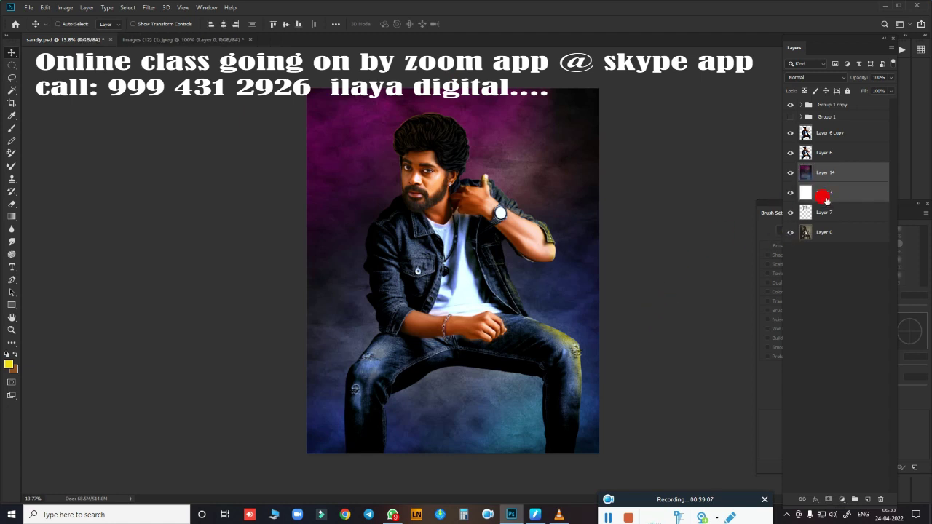
key(Delete)
key(ctrl+u)
mouse_move(585, 183)
mouse_down()
mouse_move(607, 186)
mouse_move(549, 188)
mouse_up()
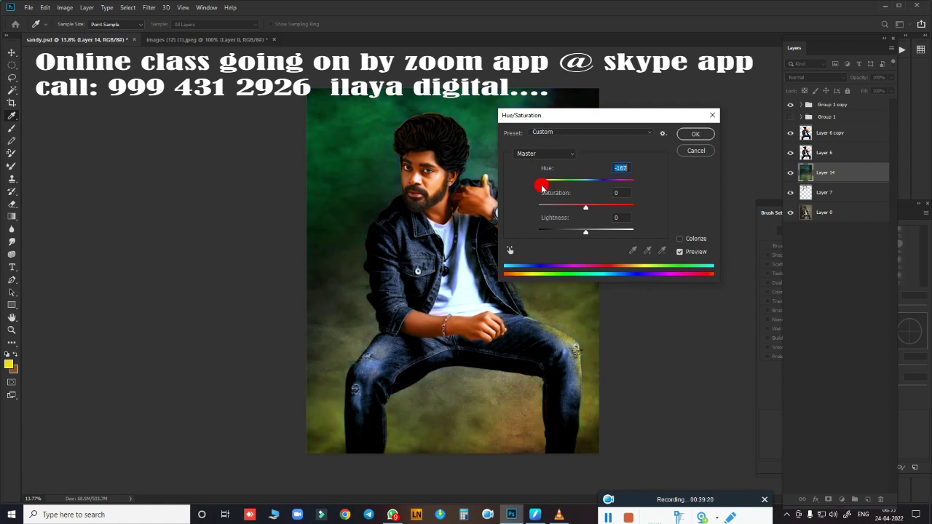
drag(548, 187, 553, 186)
click(696, 134)
- Add an empty new layer above Group 1 copy
click(831, 107)
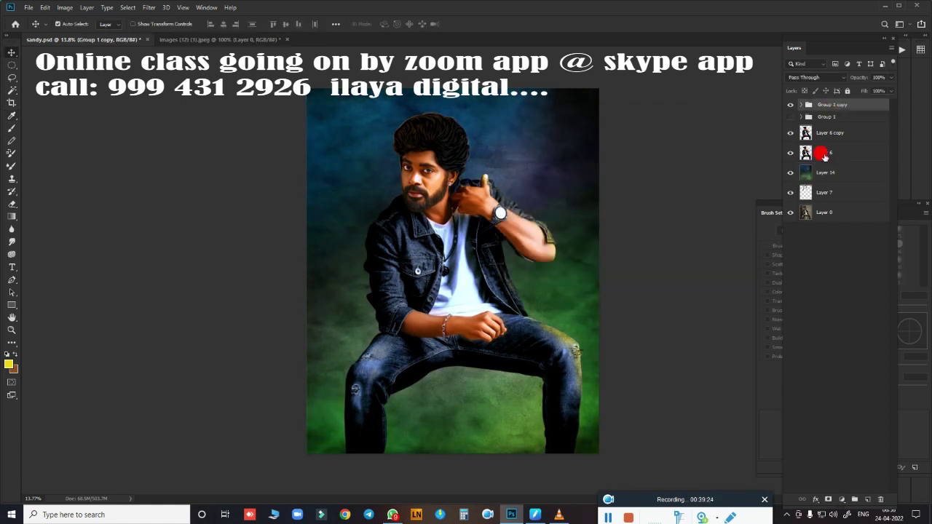
click(867, 499)
key(m)
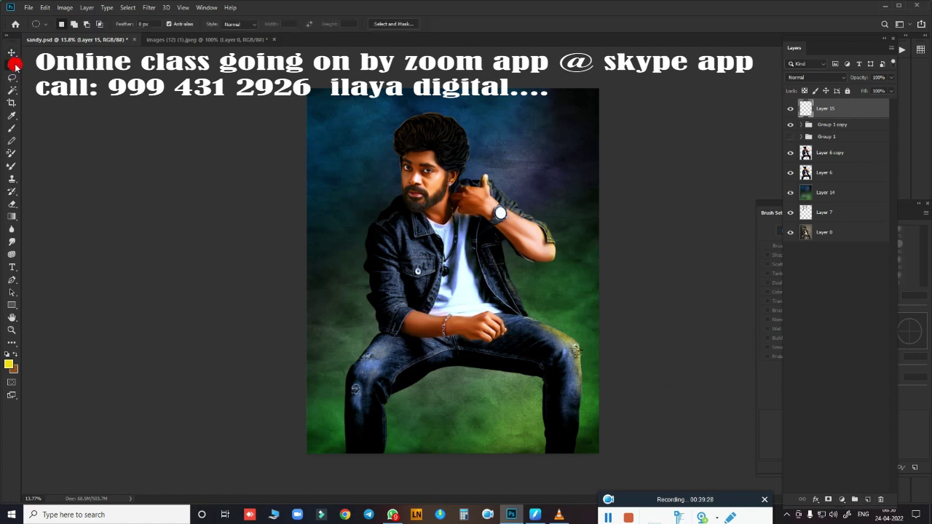
- Stroke the whole image with a 130 px near-white cream border inside the edge, then deselect
click(43, 64)
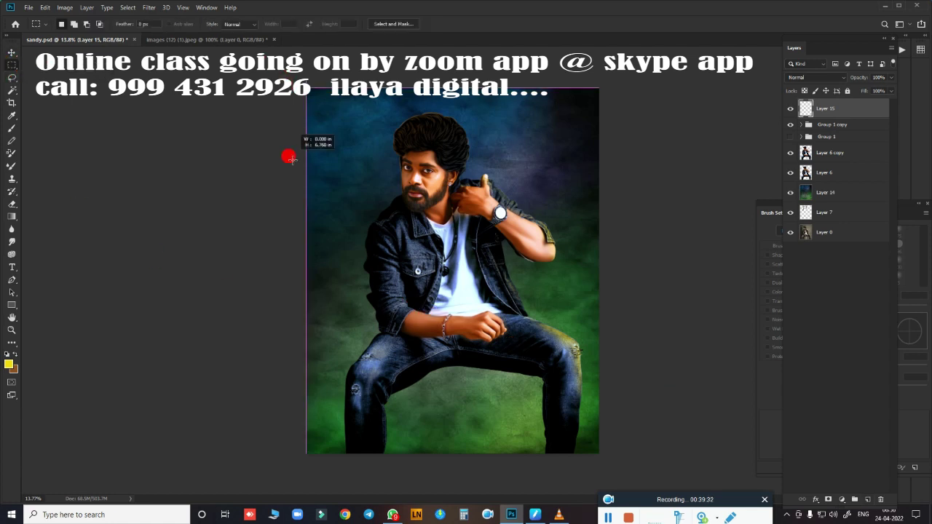
drag(291, 91, 713, 490)
right_click(530, 182)
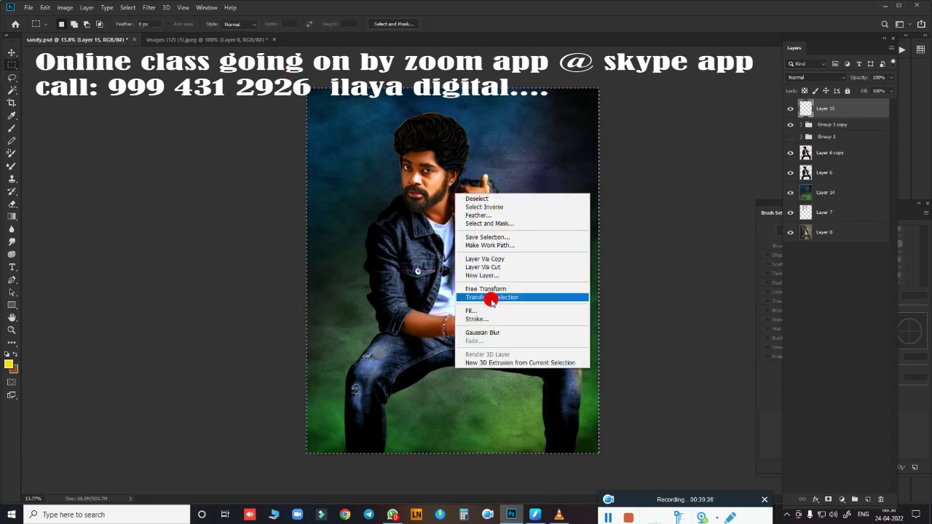
click(543, 296)
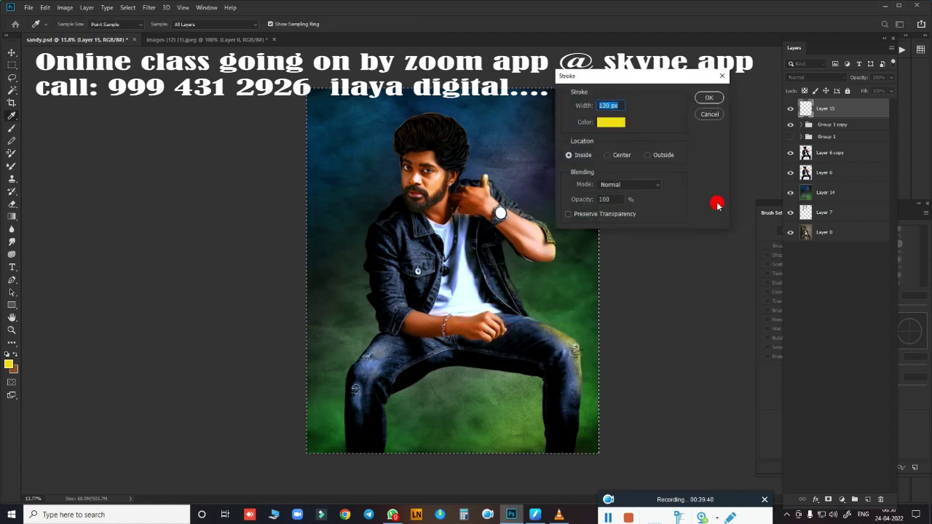
click(614, 122)
click(680, 150)
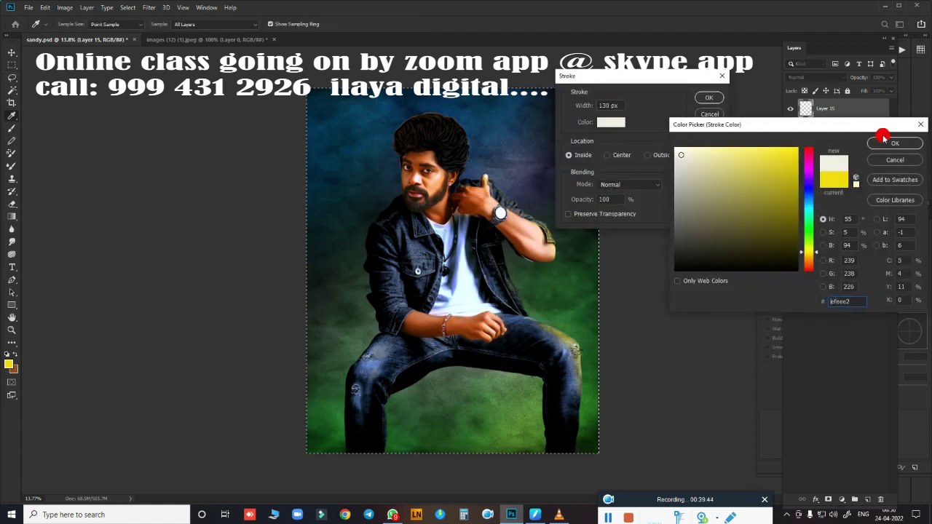
click(882, 138)
click(710, 98)
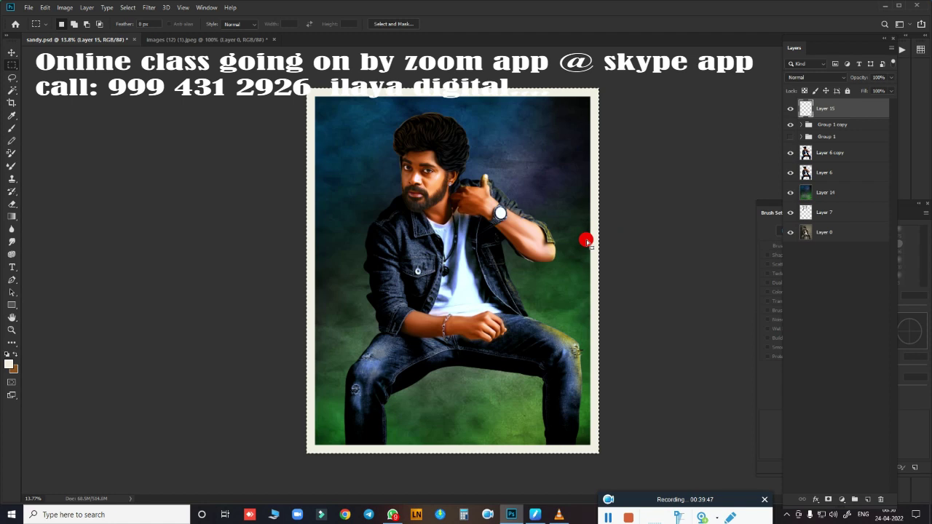
key(ctrl+d)
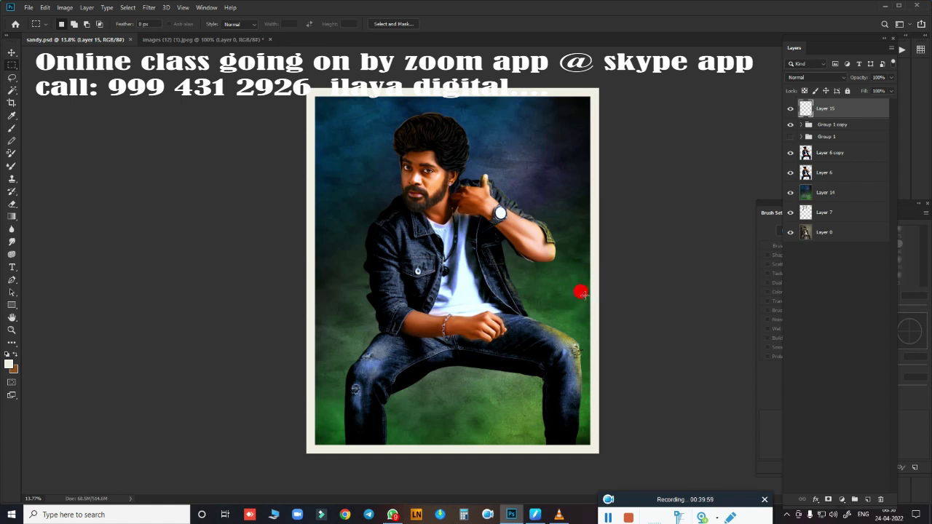
- Hide the green background Layer 14
scroll(450, 283, up, 3)
scroll(442, 270, up, 2)
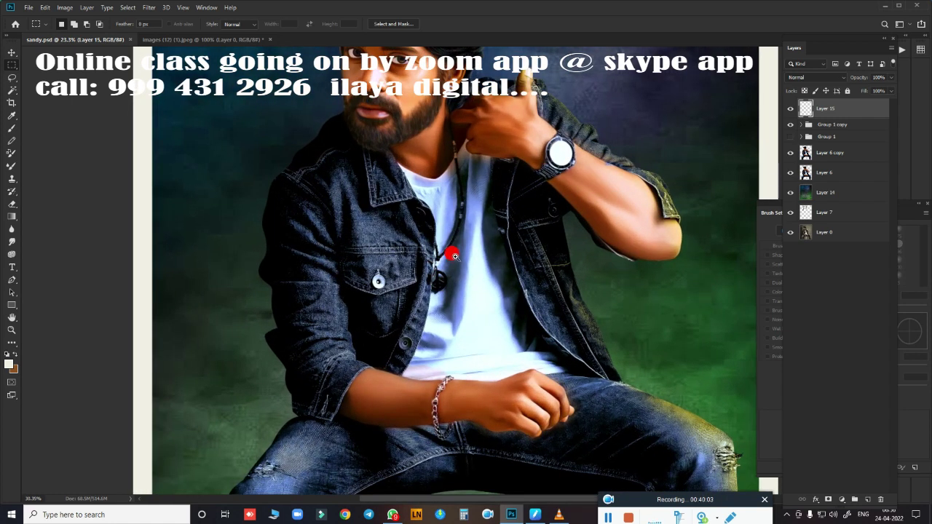
scroll(449, 313, down, 4)
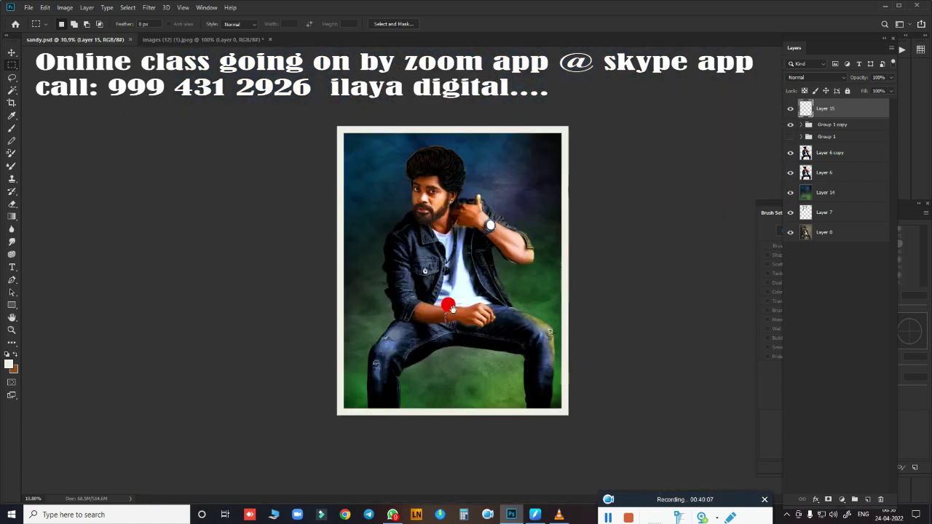
click(790, 192)
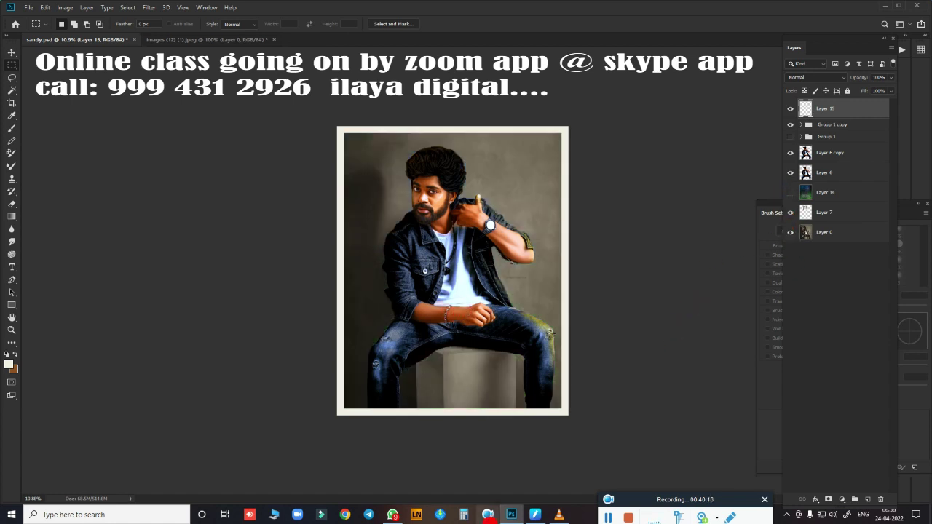
right_click(413, 208)
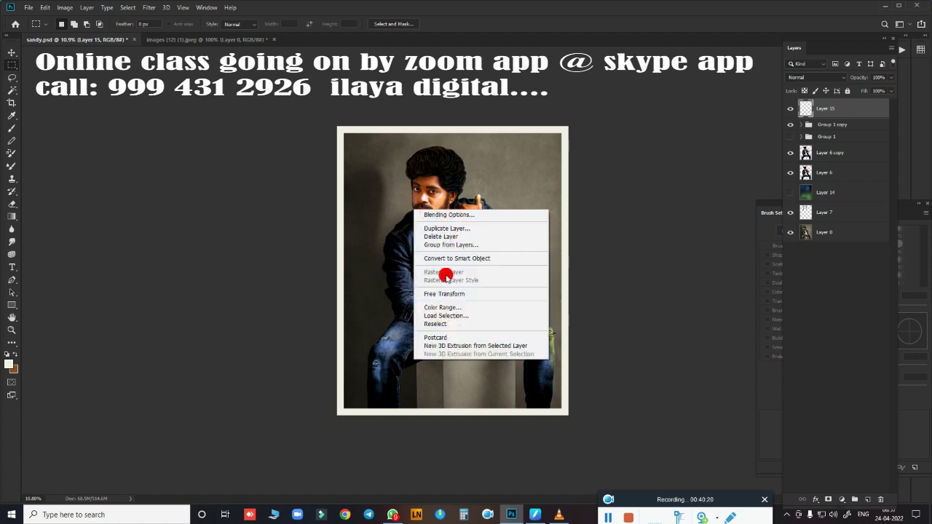
click(285, 143)
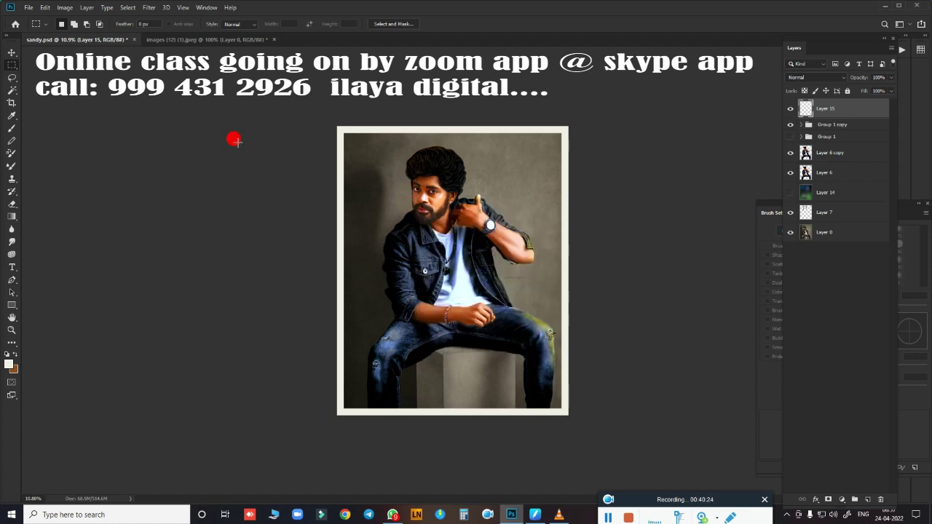
- Select the entire document and stroke it again to thicken the cream frame
key(ctrl+a)
right_click(419, 227)
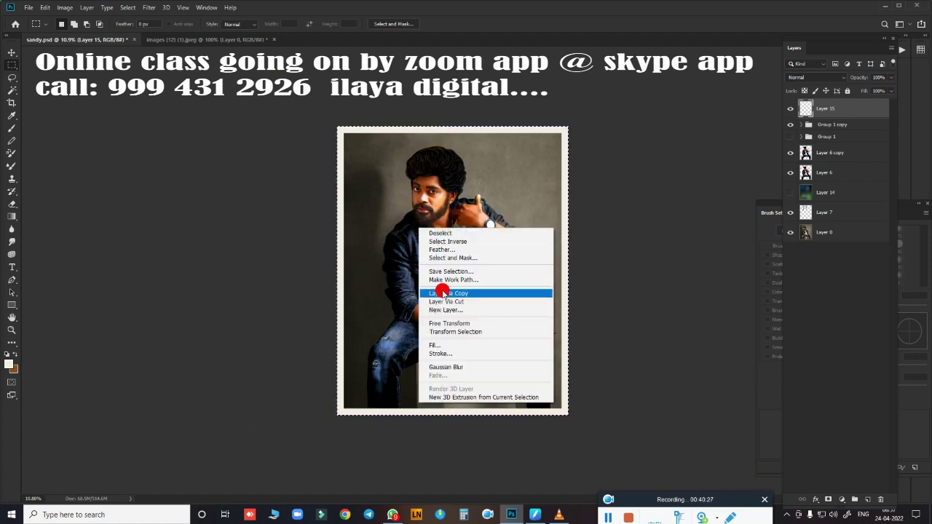
click(447, 353)
click(709, 96)
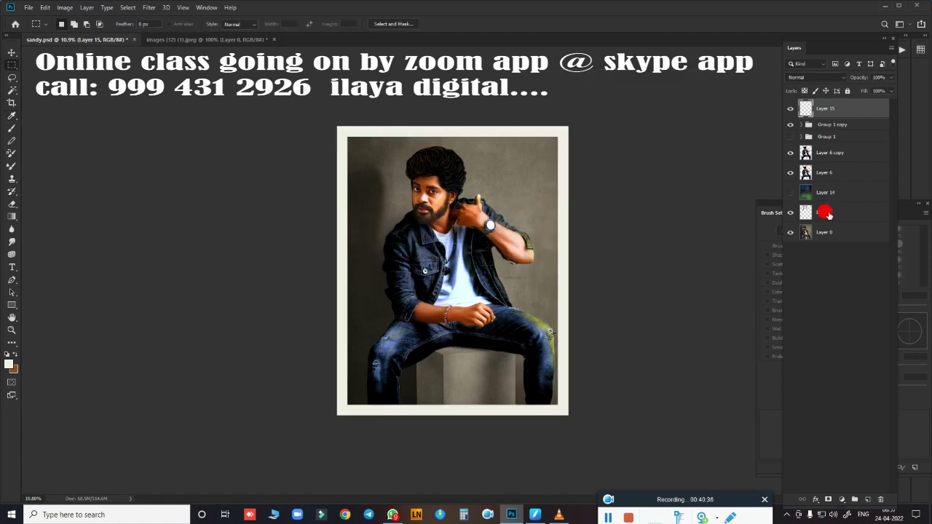
- Duplicate the Layer 0 photo layer with Ctrl+J and select Layer 7 above it
click(828, 232)
key(ctrl+j)
click(829, 217)
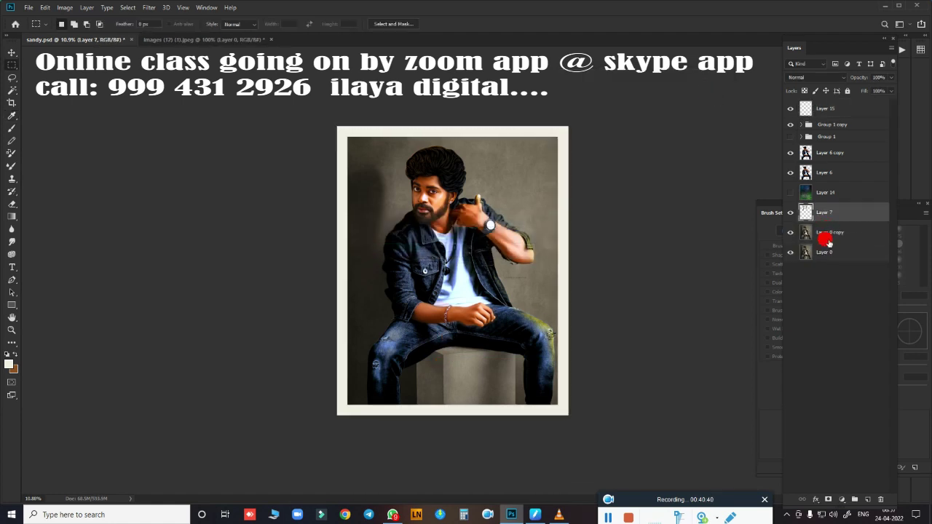
- Merge Layer 7 down, then apply Curves: RGB contrast, reduced blue shadows, contrastier green channel
key(Delete)
key(ctrl+m)
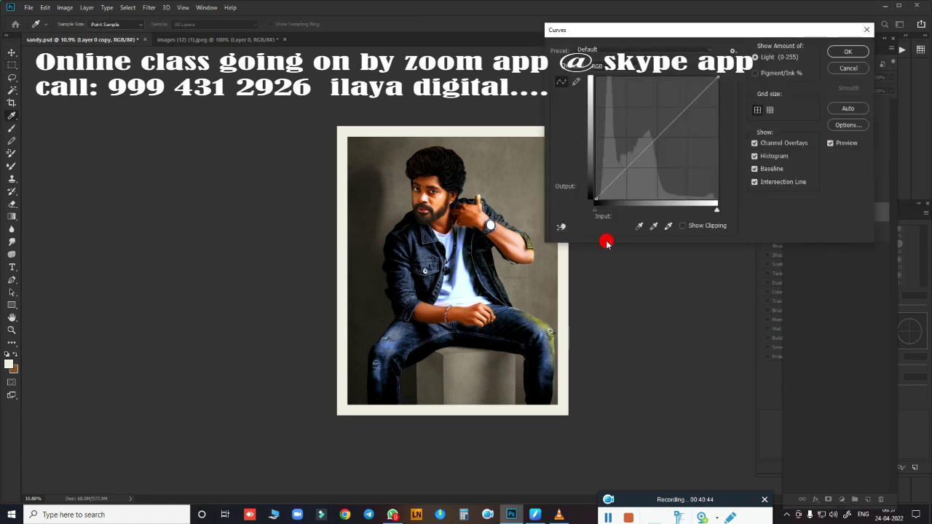
drag(595, 210, 611, 211)
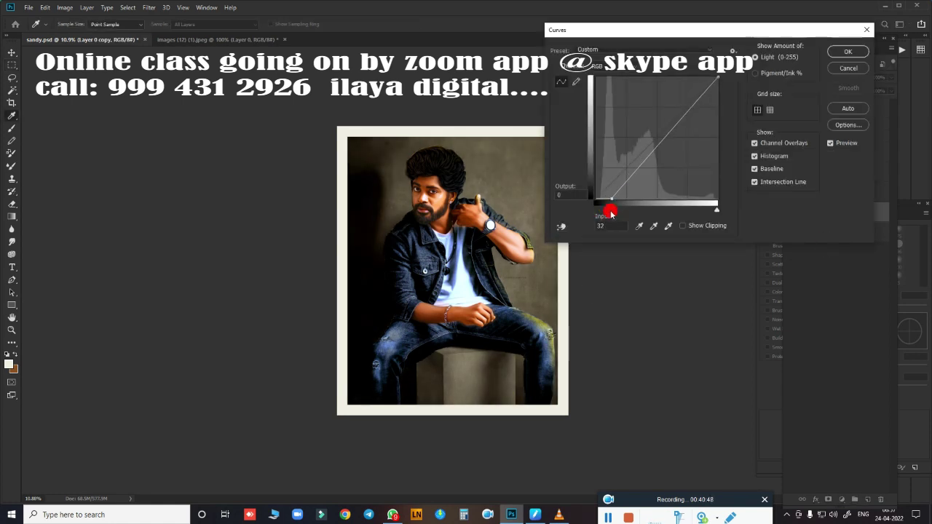
mouse_move(716, 209)
mouse_down()
mouse_move(677, 211)
mouse_move(701, 211)
mouse_up()
click(623, 67)
click(616, 99)
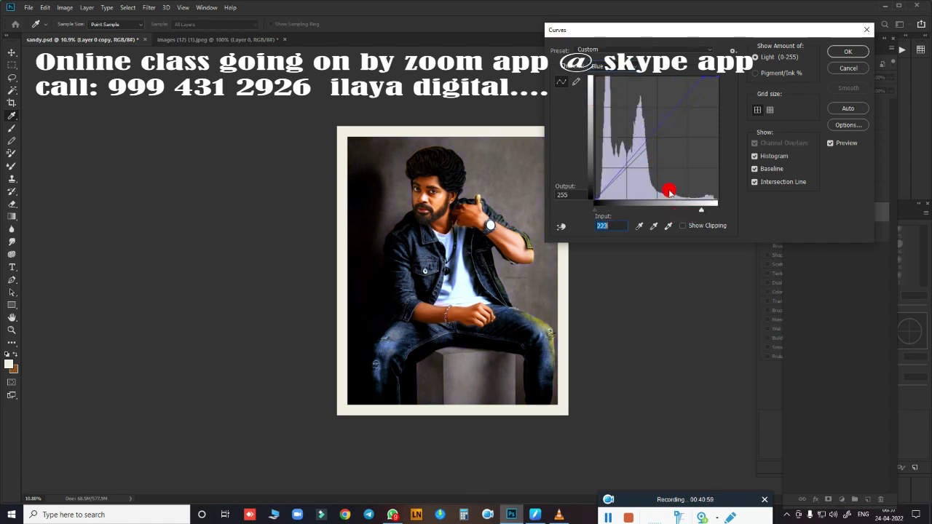
drag(595, 210, 625, 210)
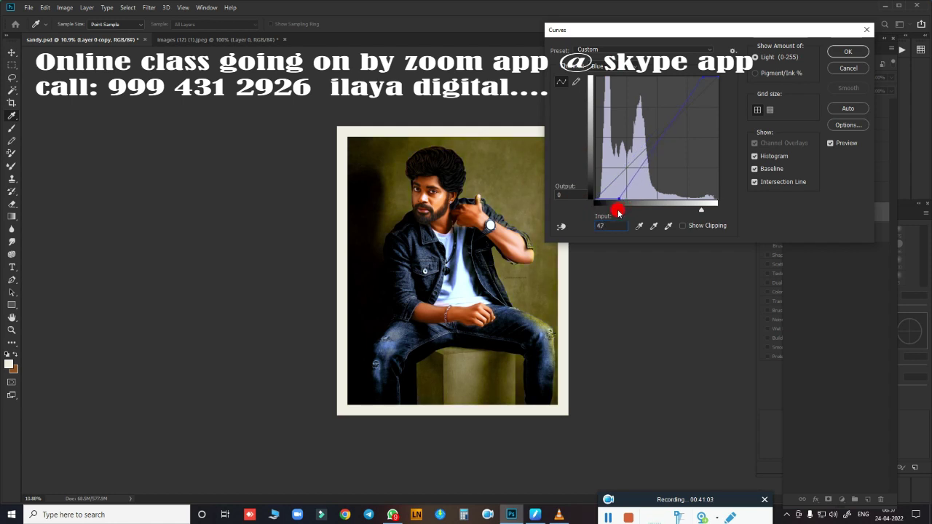
click(611, 66)
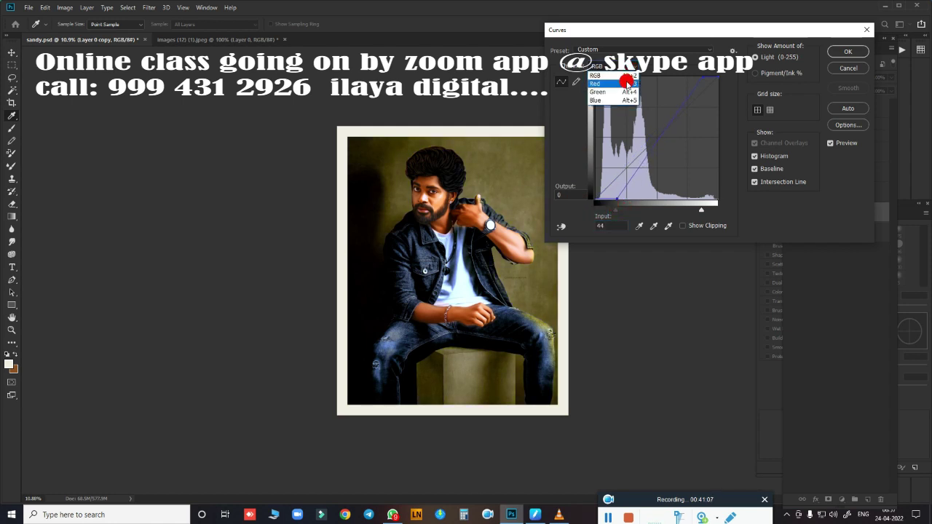
click(611, 83)
drag(595, 208, 608, 209)
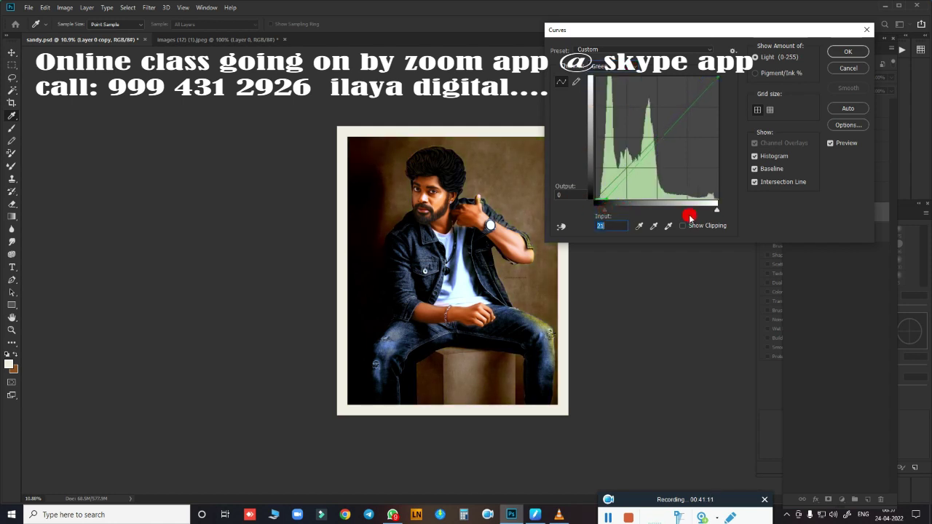
drag(717, 210, 701, 212)
click(847, 51)
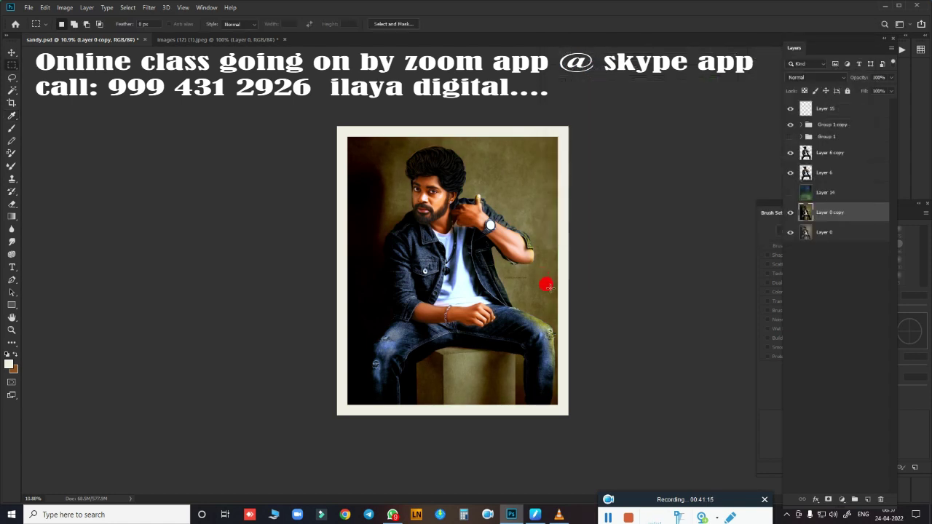
- Raise the Layer 6 copy portrait's vibrance to +74
scroll(510, 187, up, 5)
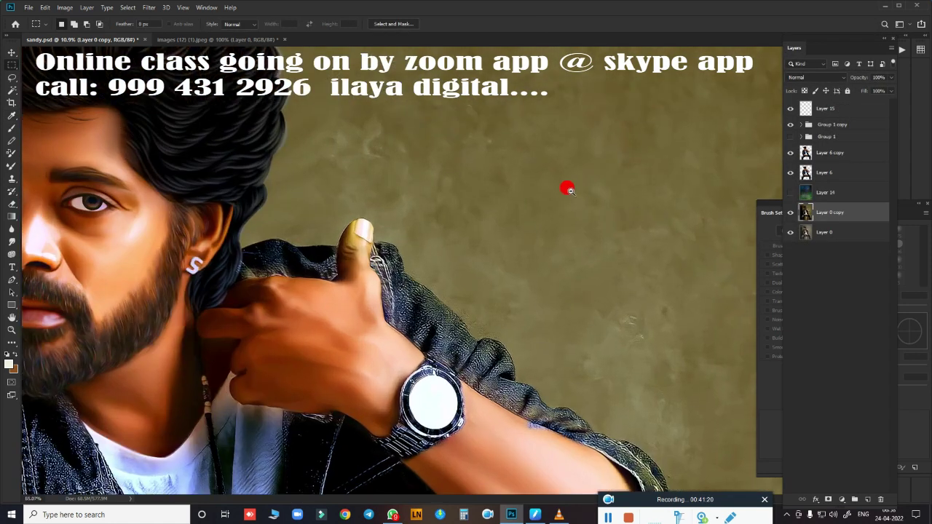
scroll(566, 187, down, 3)
scroll(627, 221, down, 2)
click(830, 152)
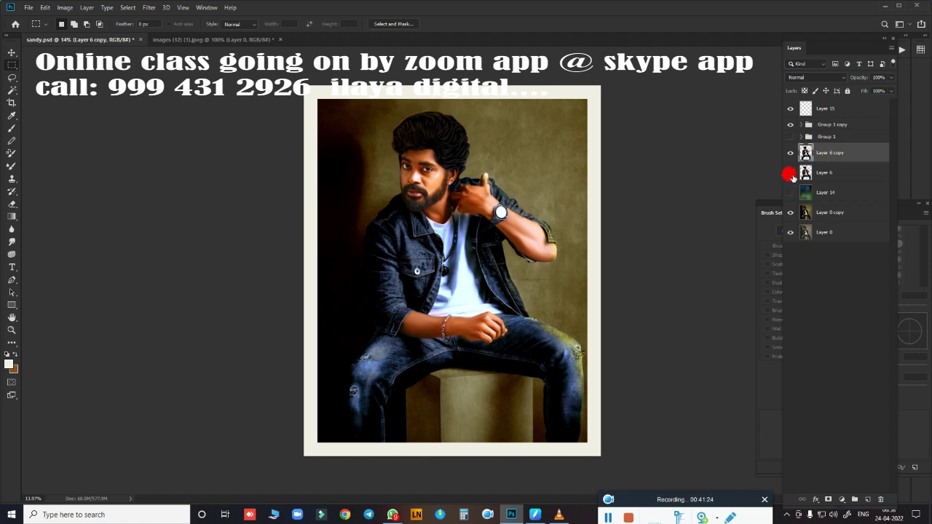
key(alt+i)
key(a)
key(v)
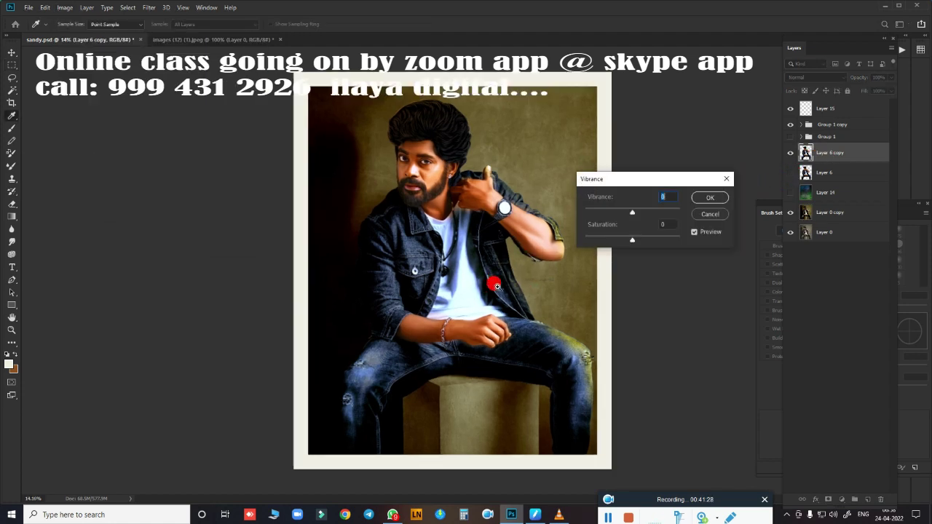
scroll(442, 351, up, 3)
drag(661, 211, 668, 211)
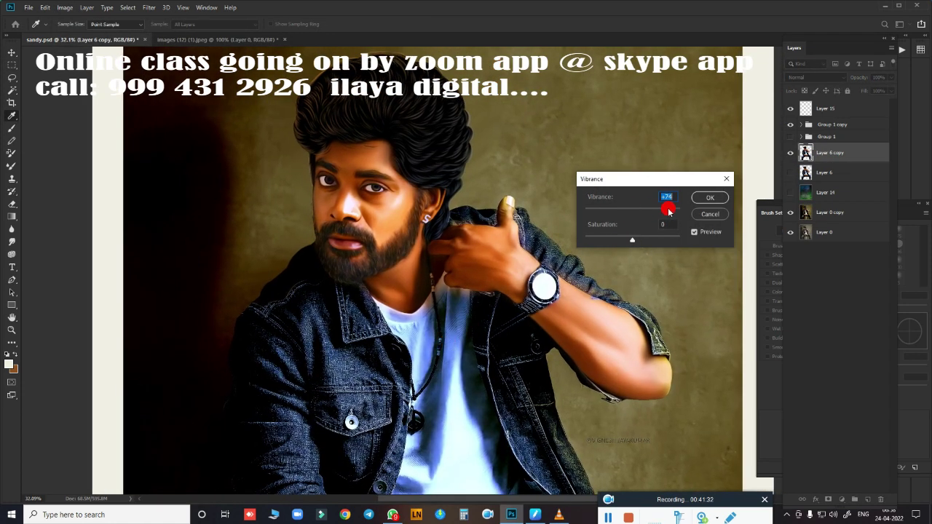
click(710, 197)
- Nudge the portrait's saturation up slightly with Hue/Saturation
key(ctrl+u)
drag(585, 205, 588, 208)
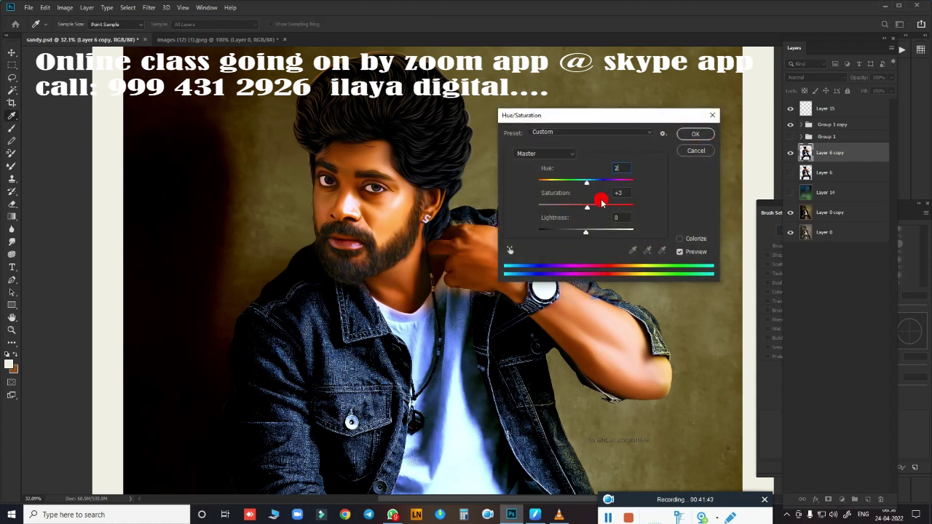
click(694, 137)
- Fit the image in view and confirm the new size in Image Size
key(ctrl+0)
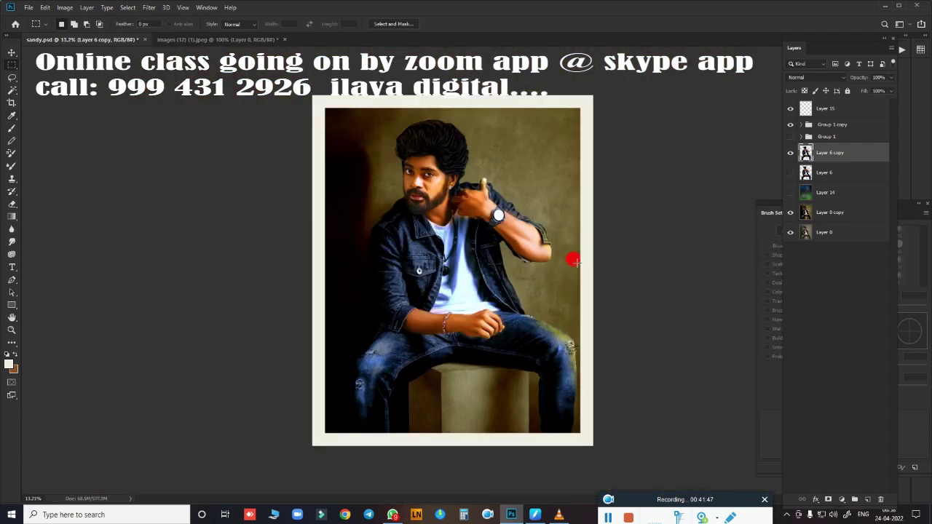
key(ctrl+alt+i)
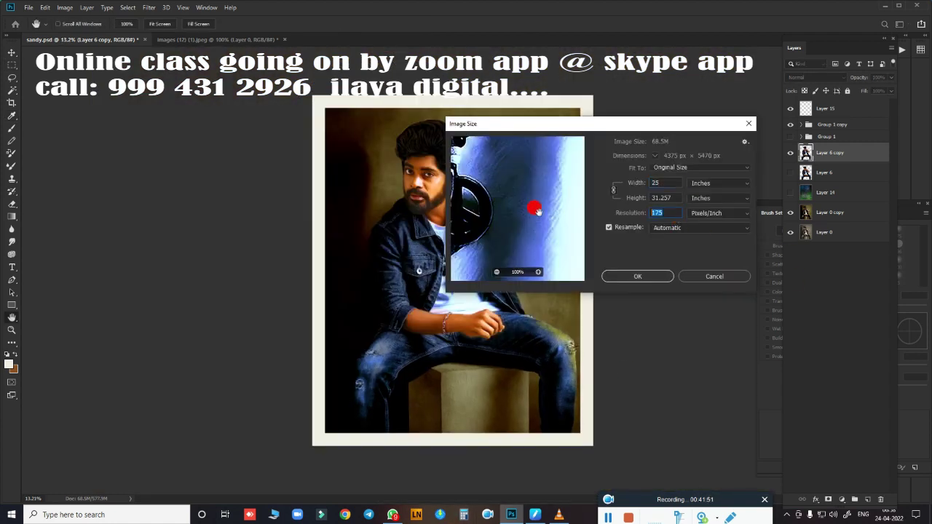
click(614, 275)
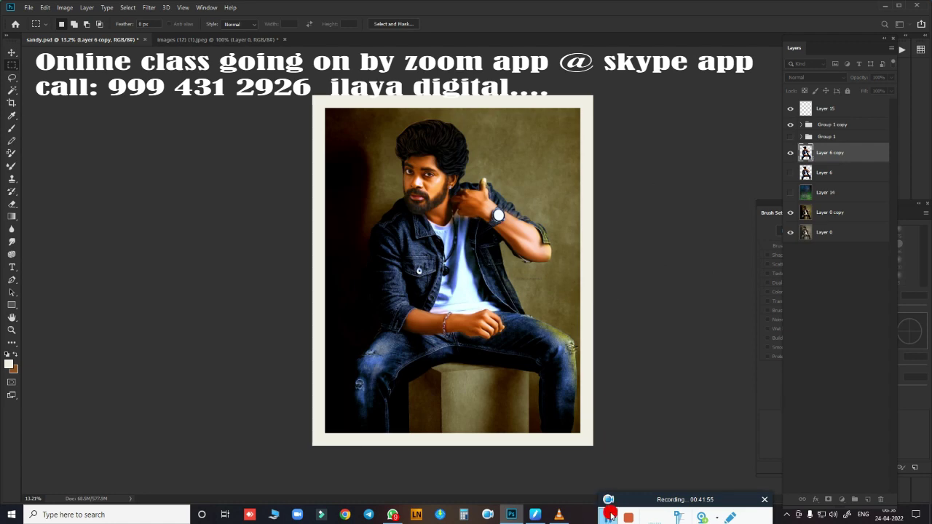
- Zoom in and toggle the Layer 6 copy's visibility to compare before and after
key(ctrl+0)
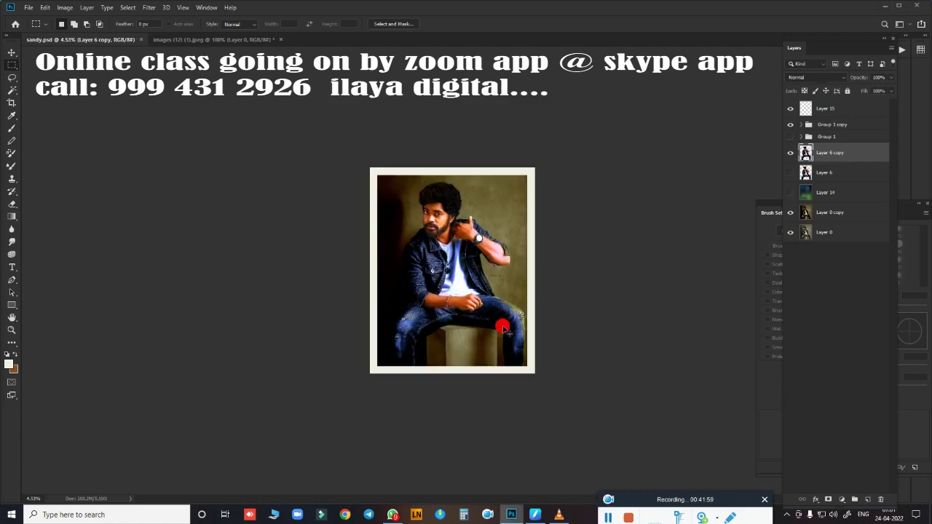
key(ctrl+plus)
key(ctrl+plus)
key(ctrl+plus)
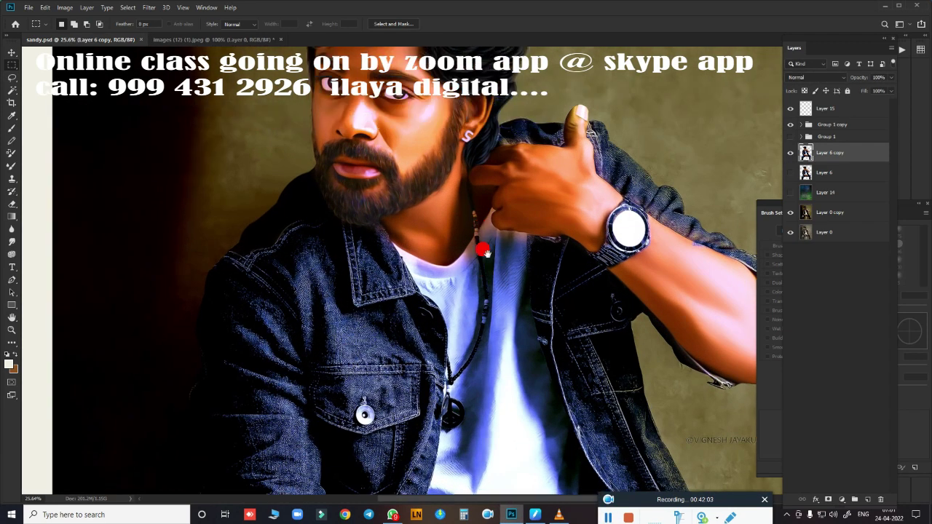
scroll(484, 251, down, 3)
scroll(484, 251, up, 4)
click(790, 153)
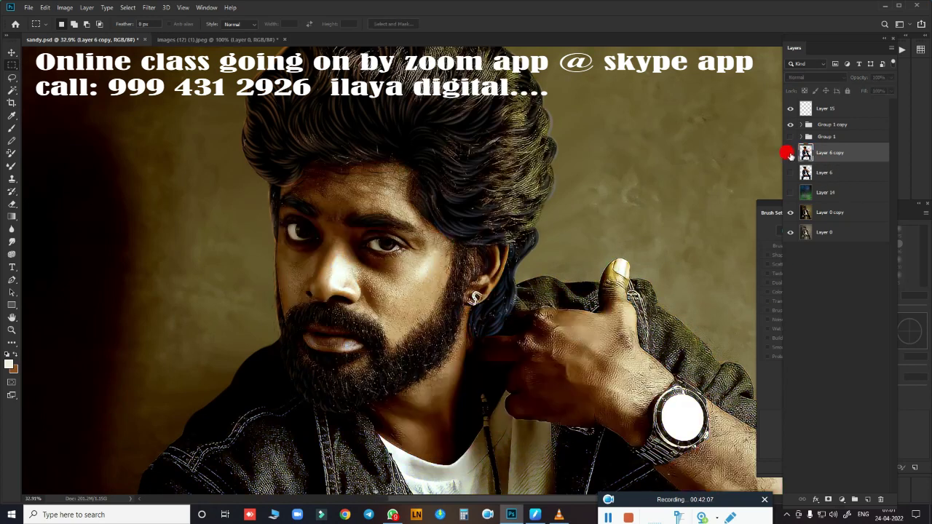
click(790, 153)
click(790, 153)
click(787, 213)
click(785, 214)
click(790, 153)
scroll(556, 192, down, 4)
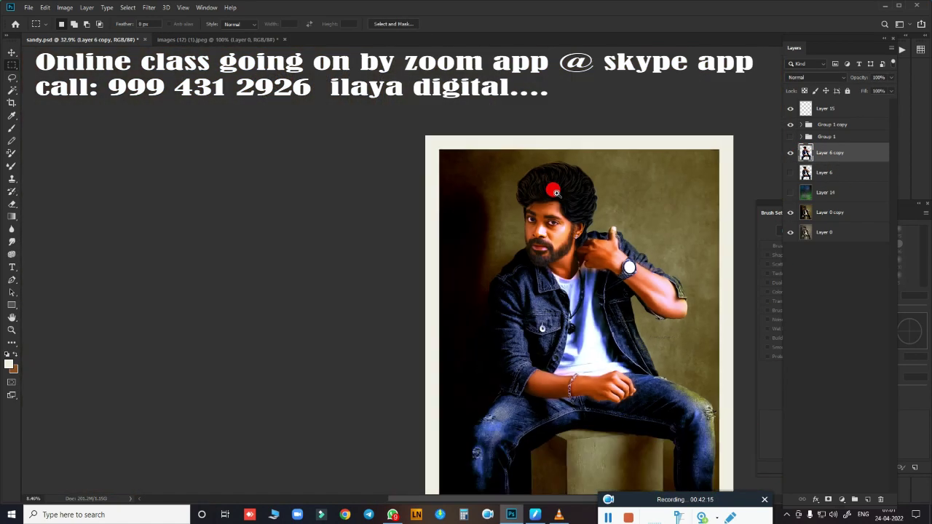
scroll(556, 191, up, 2)
- Stamp the signature logo brush at 1900 px top left on a new layer, then save
key(b)
right_click(521, 408)
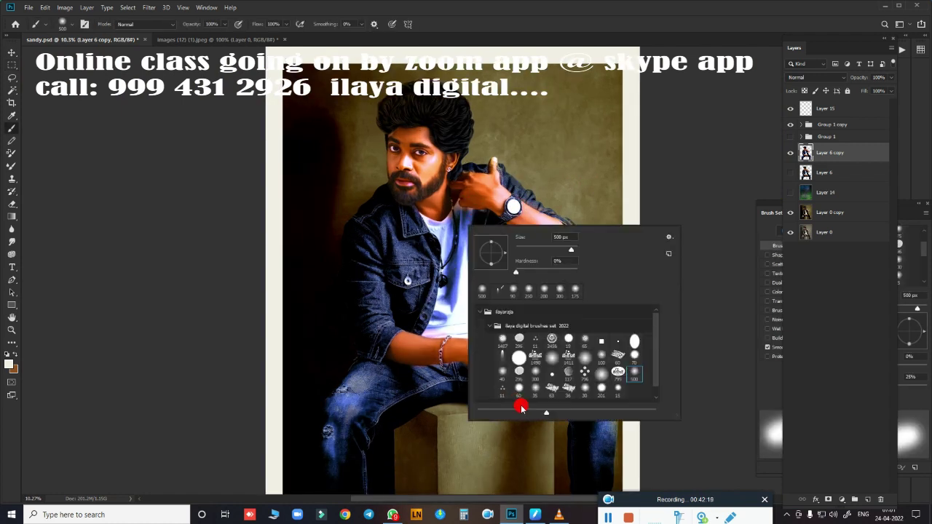
double_click(532, 354)
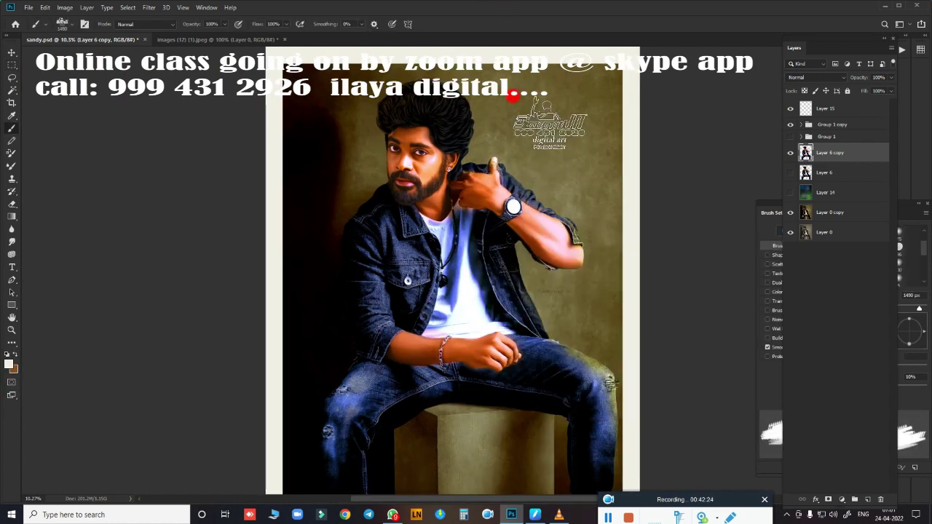
key(bracketright)
key(bracketright)
key(bracketright)
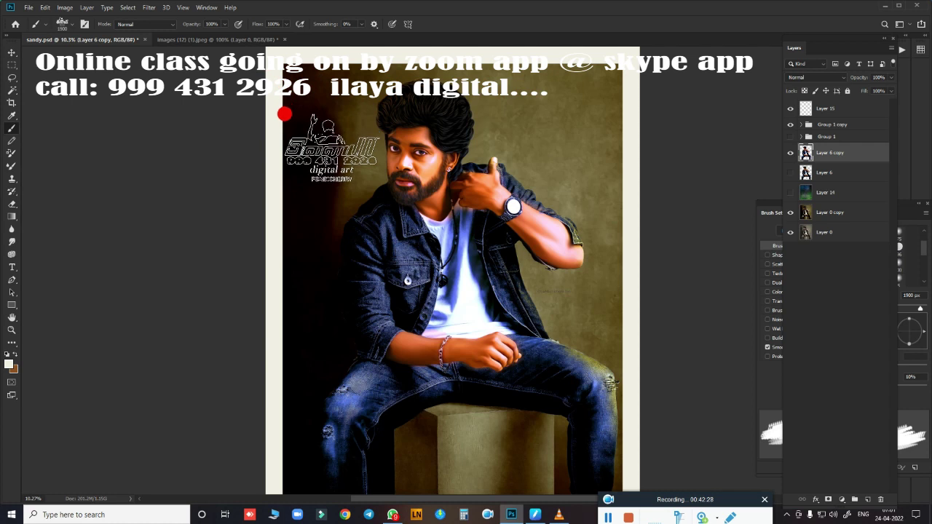
click(868, 499)
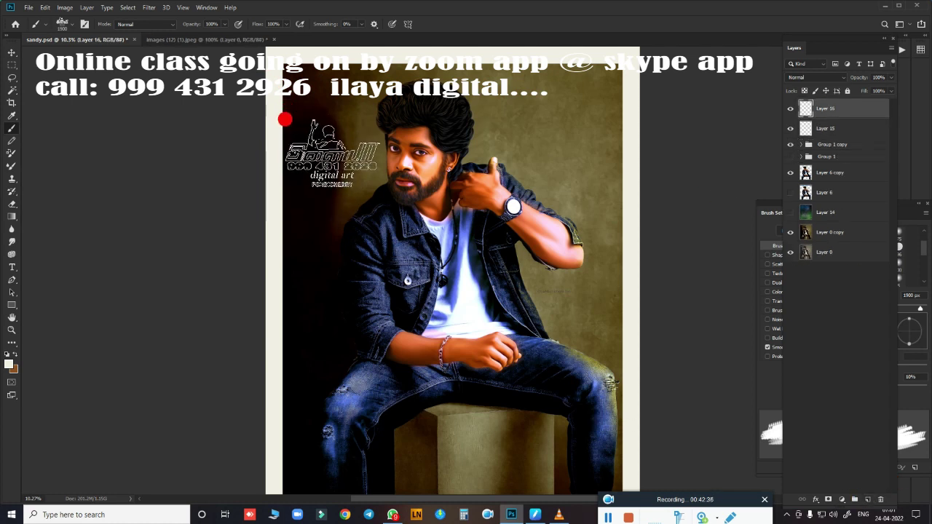
click(284, 111)
key(ctrl+minus)
key(ctrl+minus)
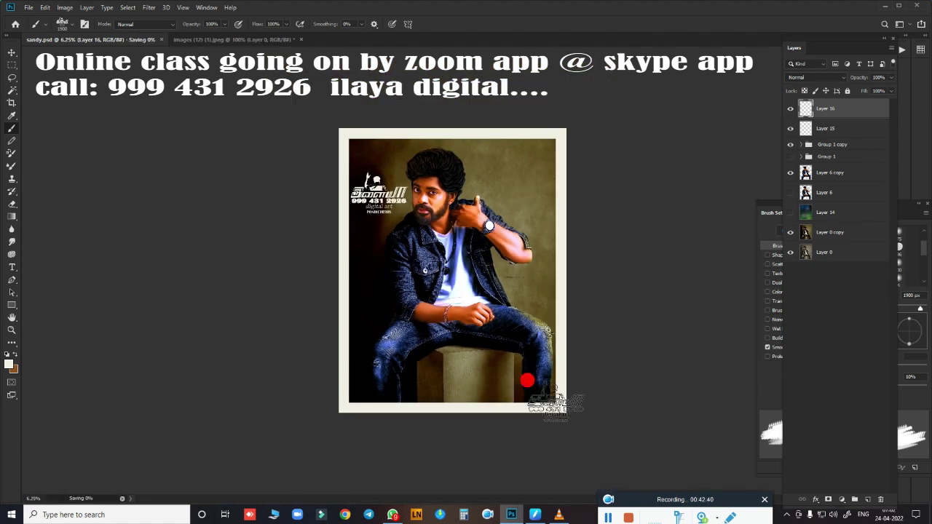